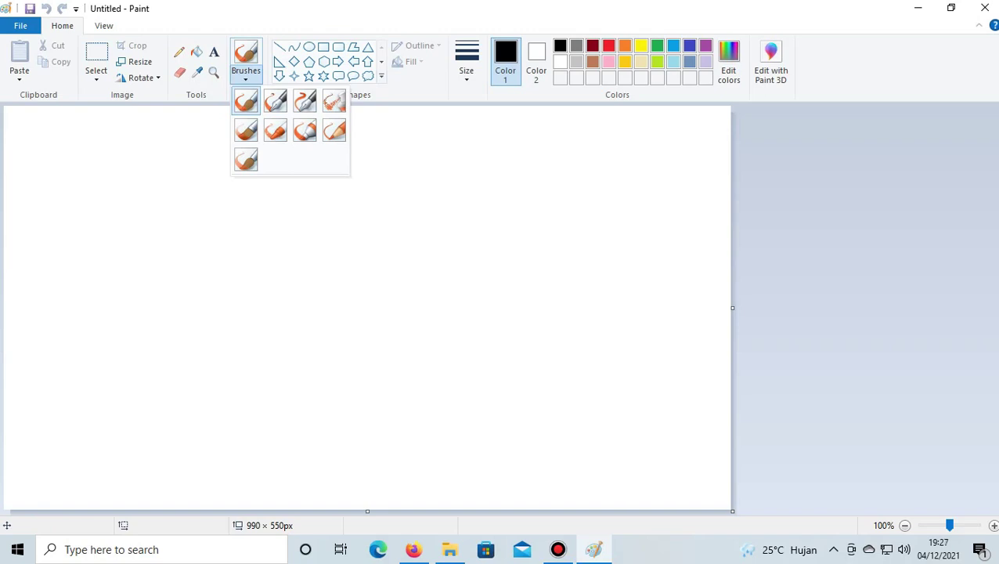
# Brush a wide rounded black outline, a tapering face outline overlapping its lower edge, and a curved line dividing the face vertically
pyautogui.click(246, 102)
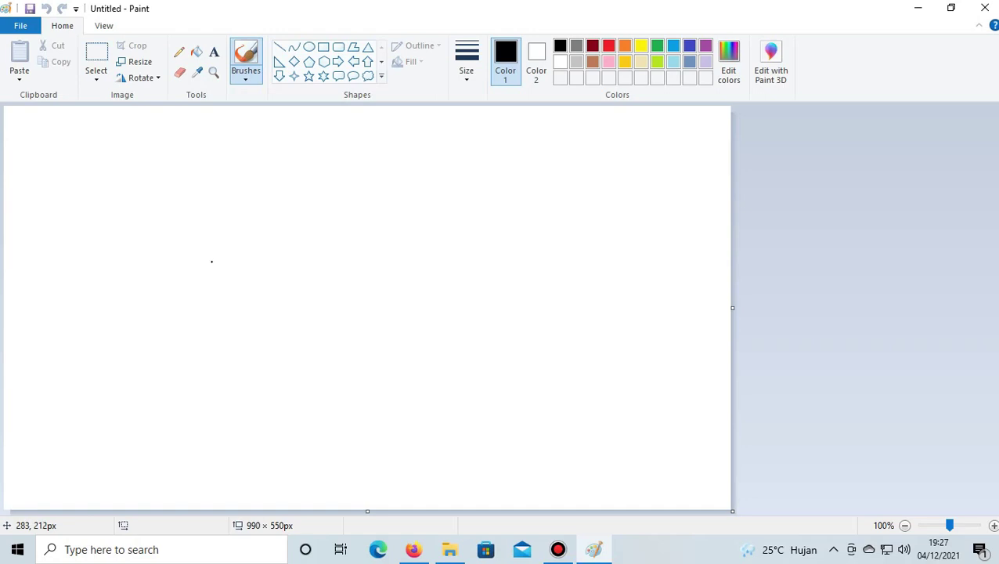
pyautogui.moveTo(211, 261)
pyautogui.mouseDown()
pyautogui.moveTo(149, 245)
pyautogui.moveTo(136, 206)
pyautogui.moveTo(148, 175)
pyautogui.moveTo(208, 149)
pyautogui.moveTo(476, 144)
pyautogui.moveTo(530, 171)
pyautogui.moveTo(511, 250)
pyautogui.moveTo(415, 260)
pyautogui.mouseUp()
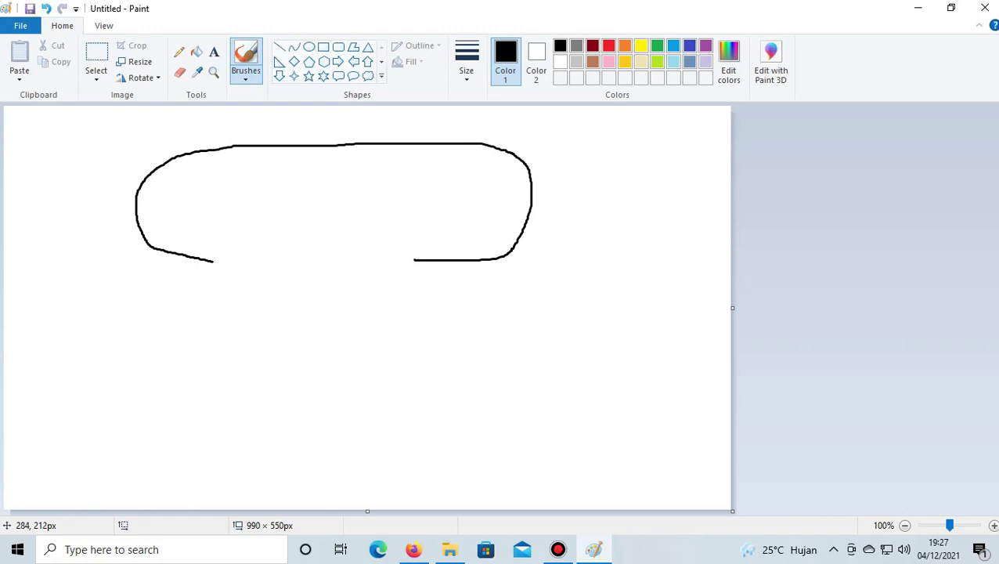
pyautogui.moveTo(212, 263)
pyautogui.mouseDown()
pyautogui.moveTo(222, 370)
pyautogui.moveTo(312, 411)
pyautogui.moveTo(338, 386)
pyautogui.moveTo(371, 302)
pyautogui.moveTo(415, 255)
pyautogui.moveTo(406, 224)
pyautogui.moveTo(371, 187)
pyautogui.mouseUp()
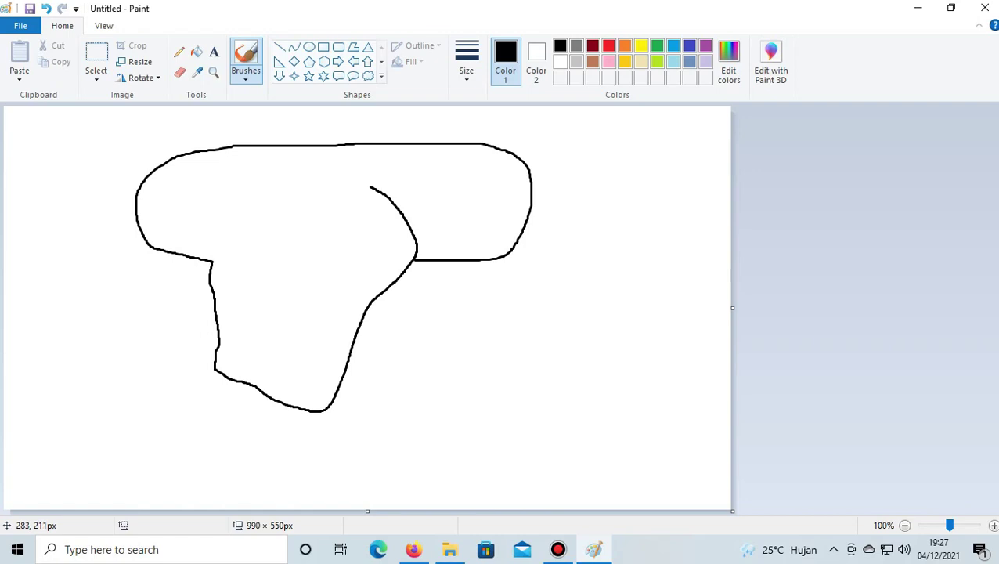
pyautogui.moveTo(212, 261)
pyautogui.mouseDown()
pyautogui.moveTo(219, 238)
pyautogui.moveTo(270, 191)
pyautogui.moveTo(367, 186)
pyautogui.mouseUp()
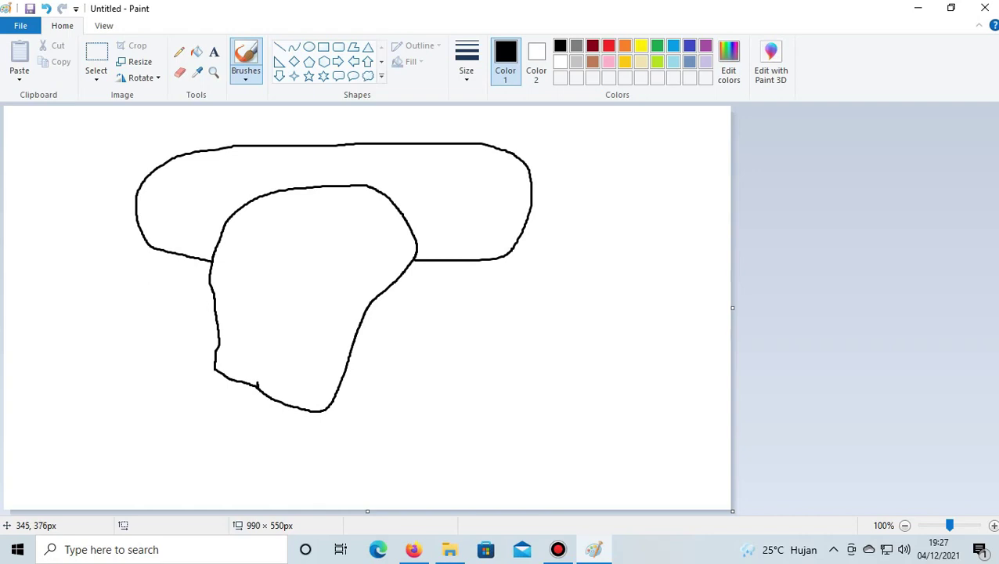
pyautogui.moveTo(257, 377)
pyautogui.mouseDown()
pyautogui.moveTo(261, 323)
pyautogui.moveTo(294, 255)
pyautogui.moveTo(304, 188)
pyautogui.mouseUp()
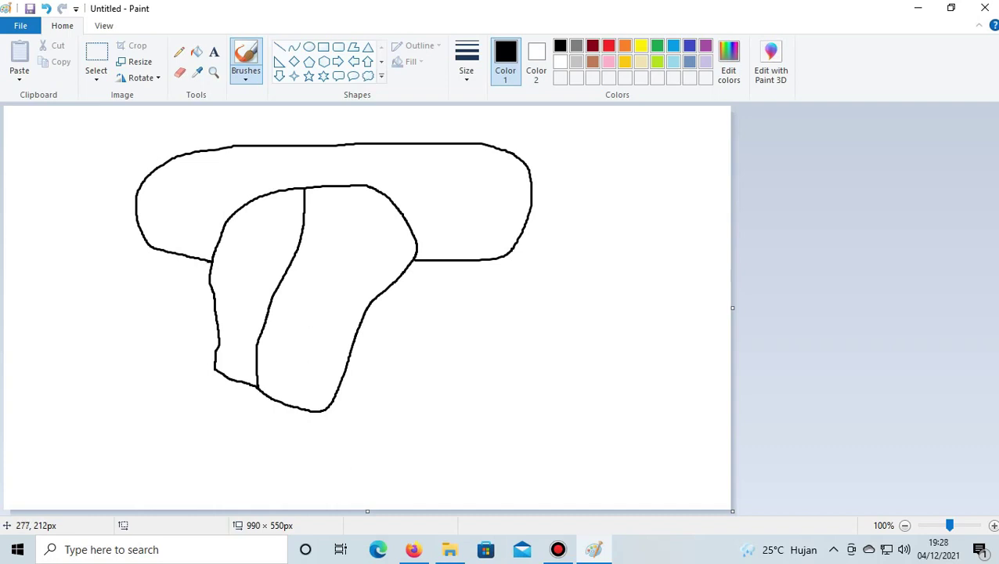
# Draw two larger outlines around the wide rounded shape and a narrow slanted four-sided shape in the lower face
pyautogui.moveTo(212, 261)
pyautogui.mouseDown()
pyautogui.moveTo(116, 241)
pyautogui.moveTo(109, 208)
pyautogui.moveTo(119, 177)
pyautogui.moveTo(162, 141)
pyautogui.moveTo(457, 126)
pyautogui.moveTo(546, 148)
pyautogui.moveTo(556, 181)
pyautogui.moveTo(552, 220)
pyautogui.moveTo(527, 252)
pyautogui.moveTo(485, 274)
pyautogui.moveTo(413, 263)
pyautogui.mouseUp()
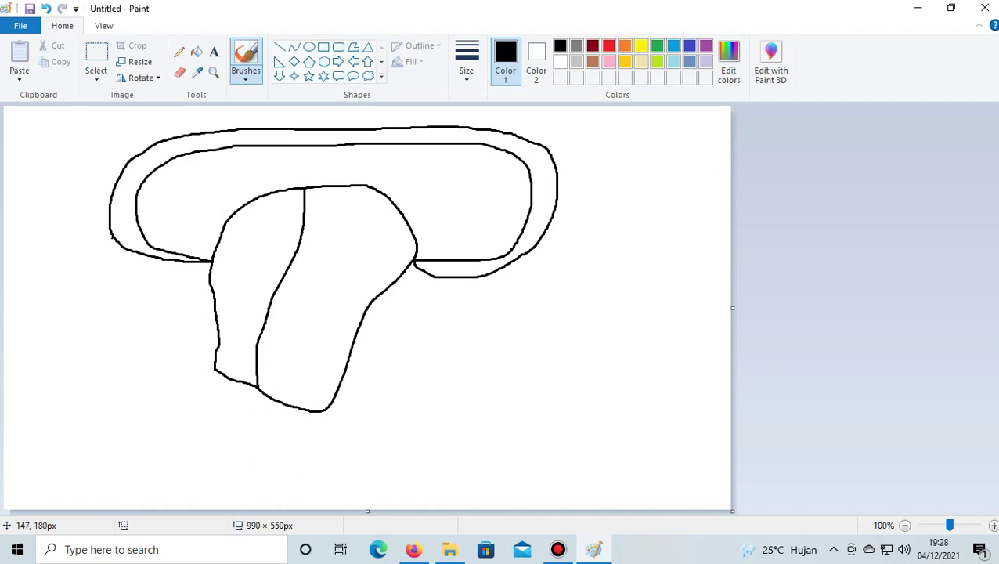
pyautogui.moveTo(108, 230)
pyautogui.mouseDown()
pyautogui.moveTo(107, 188)
pyautogui.moveTo(124, 144)
pyautogui.moveTo(178, 120)
pyautogui.moveTo(457, 115)
pyautogui.moveTo(529, 122)
pyautogui.moveTo(562, 164)
pyautogui.moveTo(559, 231)
pyautogui.moveTo(532, 263)
pyautogui.moveTo(511, 259)
pyautogui.mouseUp()
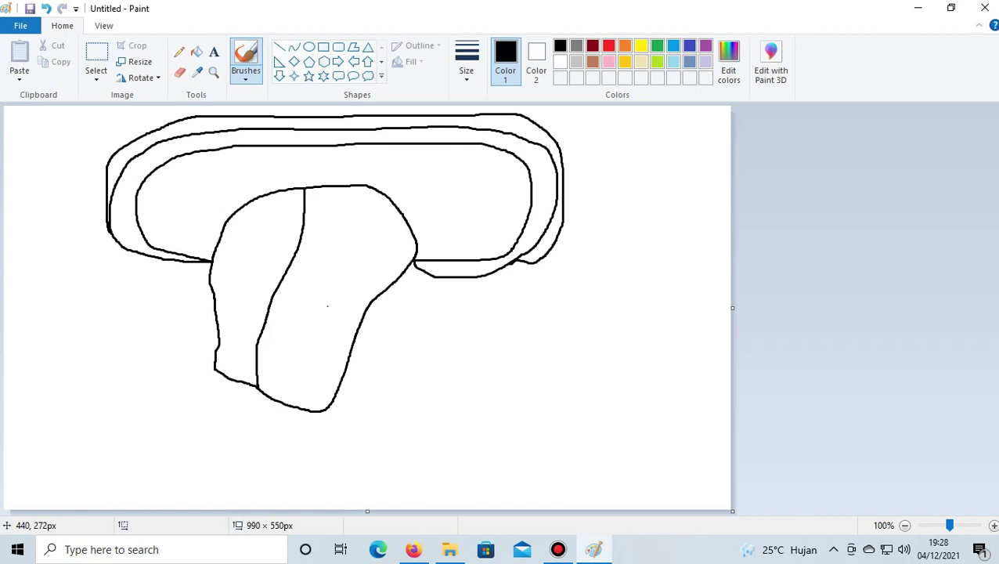
pyautogui.moveTo(327, 307); pyautogui.dragTo(344, 322)
pyautogui.hotkey('ctrl', 'z')
pyautogui.moveTo(327, 305)
pyautogui.mouseDown()
pyautogui.moveTo(307, 382)
pyautogui.moveTo(343, 322)
pyautogui.mouseUp()
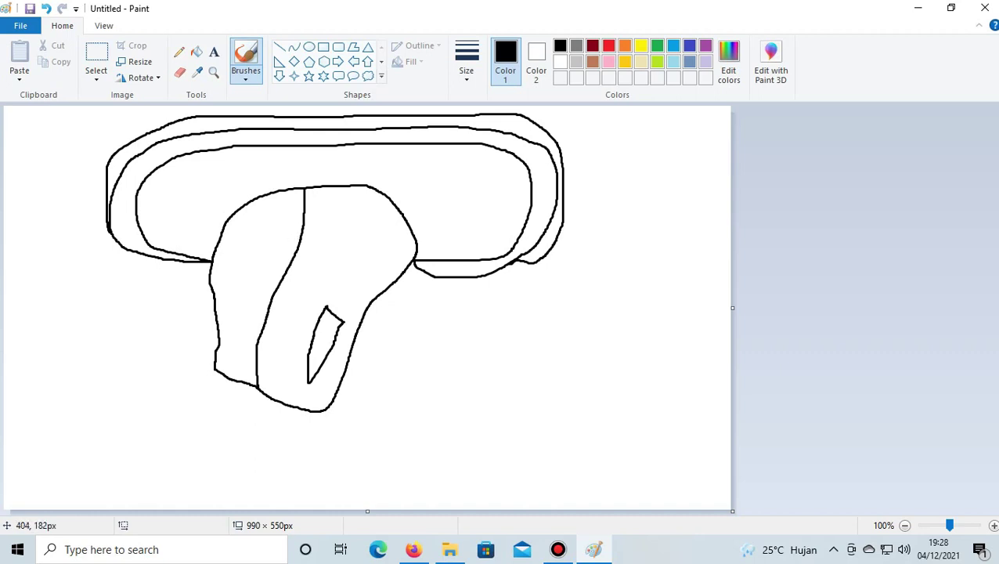
# Draw a brow line across the narrow part of the face, with an almond-shaped eye and small pupil beneath it
pyautogui.moveTo(299, 235); pyautogui.dragTo(218, 248)
pyautogui.moveTo(261, 240); pyautogui.dragTo(249, 253)
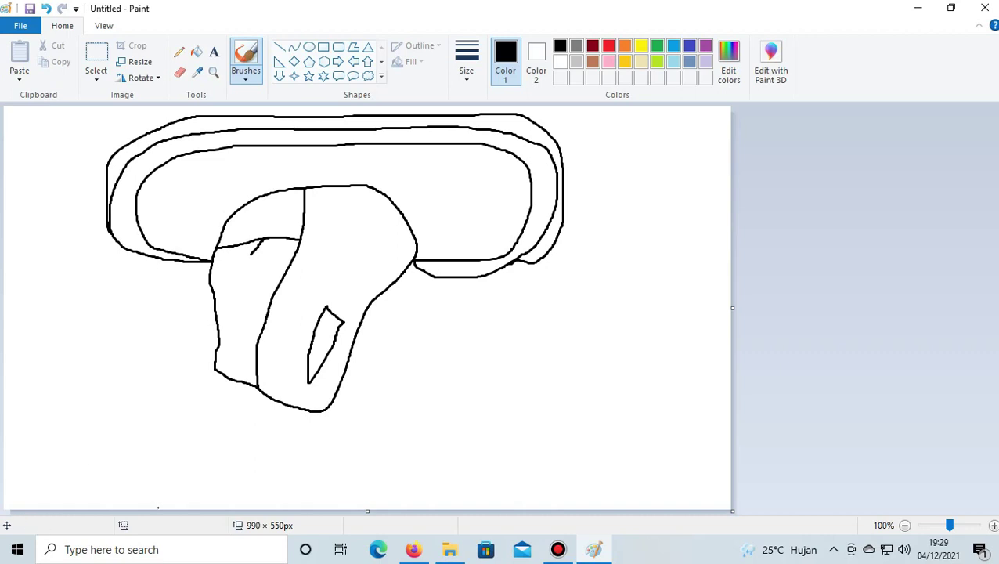
pyautogui.moveTo(223, 270)
pyautogui.mouseDown()
pyautogui.moveTo(255, 251)
pyautogui.moveTo(271, 275)
pyautogui.moveTo(243, 284)
pyautogui.moveTo(226, 270)
pyautogui.moveTo(270, 269)
pyautogui.mouseUp()
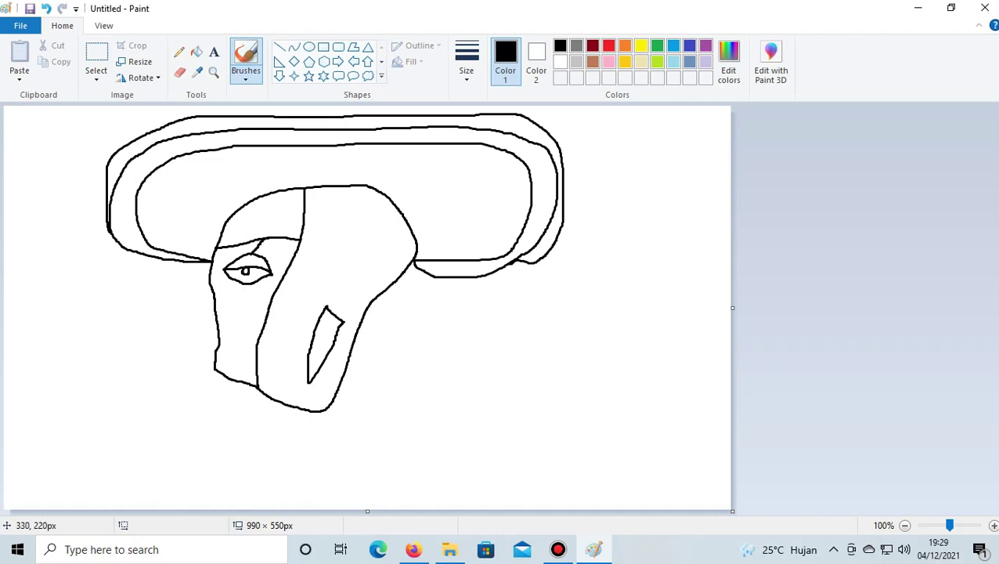
# Draw slanted crease lines below the small eye, running between the face edge and the dividing line
pyautogui.click(242, 299)
pyautogui.moveTo(245, 285); pyautogui.dragTo(262, 317)
pyautogui.click(223, 320)
pyautogui.moveTo(255, 336); pyautogui.dragTo(215, 309)
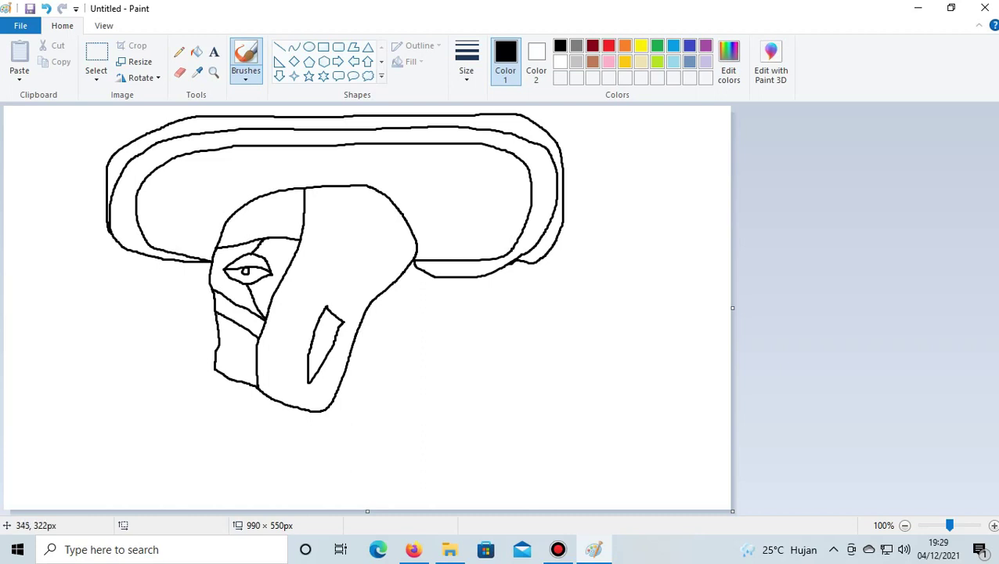
# Draw two elongated lips, one above the other, from the dividing line to just beyond the face edge
pyautogui.moveTo(256, 344)
pyautogui.mouseDown()
pyautogui.moveTo(204, 330)
pyautogui.moveTo(215, 345)
pyautogui.moveTo(259, 348)
pyautogui.mouseUp()
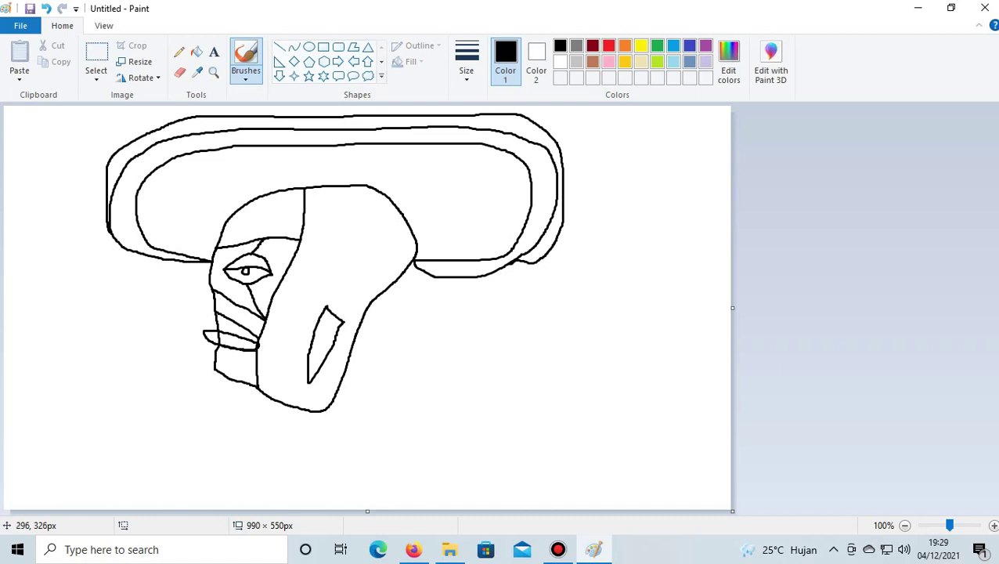
pyautogui.moveTo(218, 342); pyautogui.dragTo(207, 350)
pyautogui.click(46, 9)
pyautogui.moveTo(254, 352)
pyautogui.mouseDown()
pyautogui.moveTo(213, 346)
pyautogui.moveTo(202, 358)
pyautogui.moveTo(259, 361)
pyautogui.mouseUp()
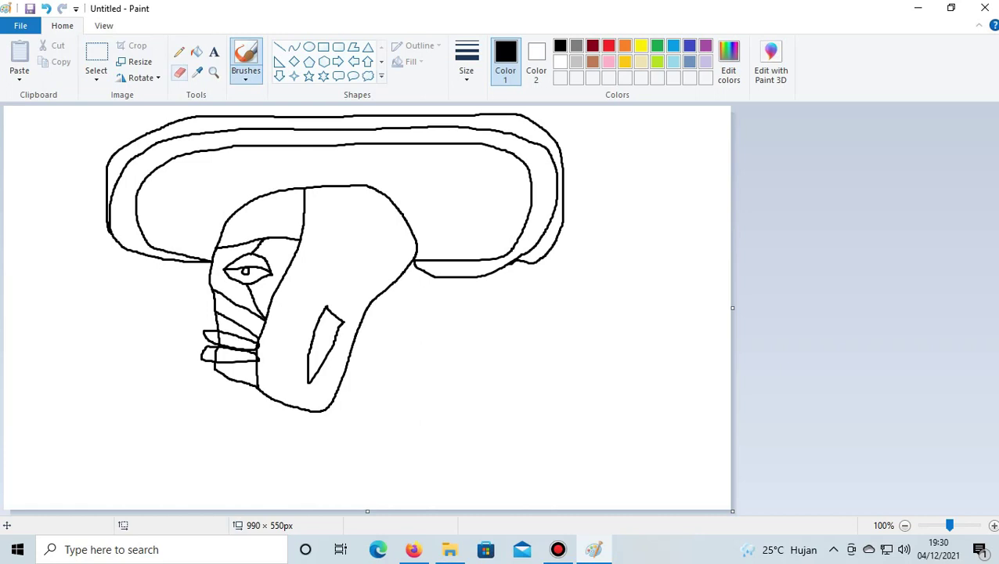
# Erase the segments of the face outline that cross the inside of the two lips
pyautogui.click(179, 72)
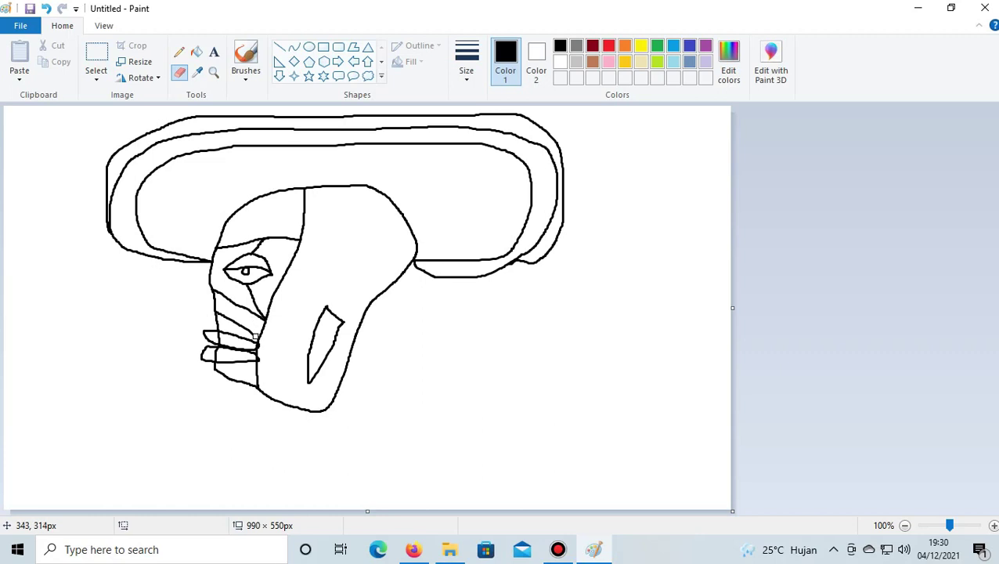
pyautogui.keyDown('ctrl'); pyautogui.scroll(4, 224, 382); pyautogui.keyUp('ctrl')
pyautogui.scroll(-10, 535, 393)
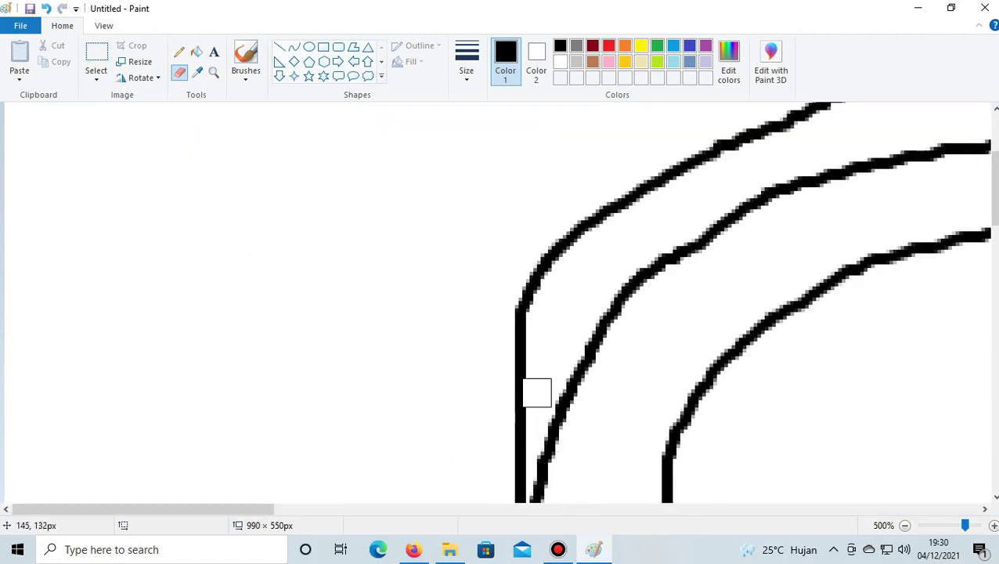
pyautogui.scroll(4, 627, 385)
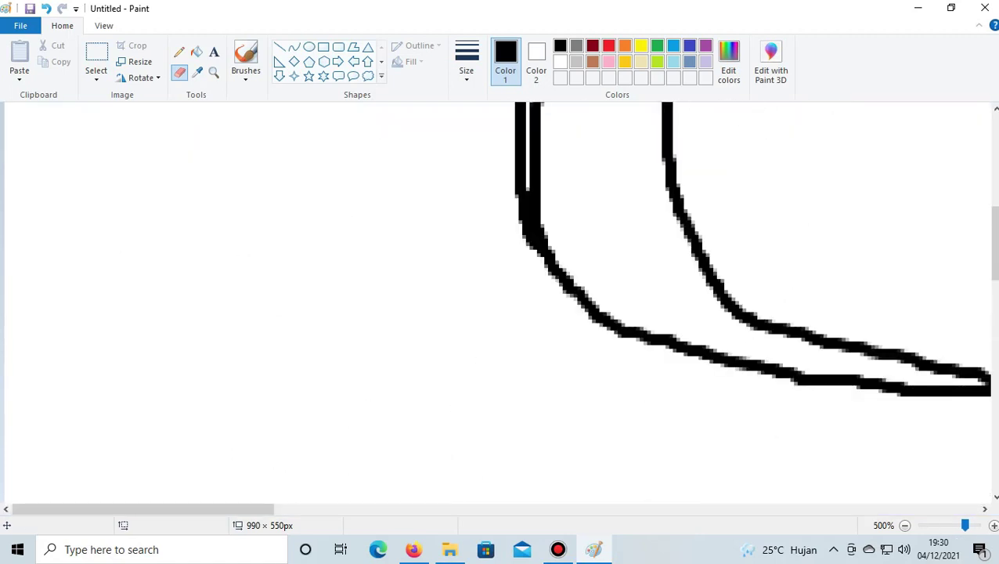
pyautogui.moveTo(137, 508); pyautogui.dragTo(396, 508)
pyautogui.scroll(-8, 405, 374)
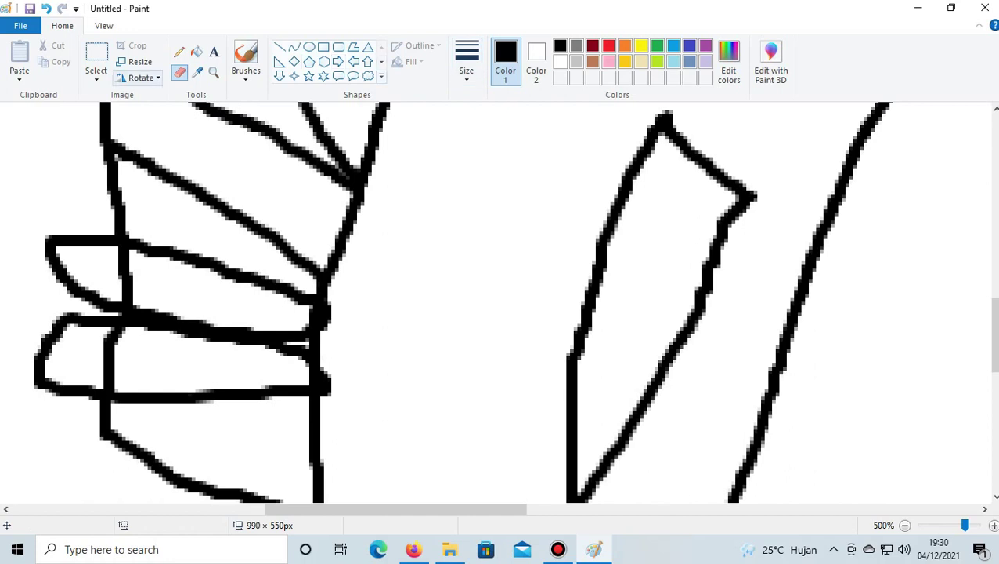
pyautogui.click(96, 72)
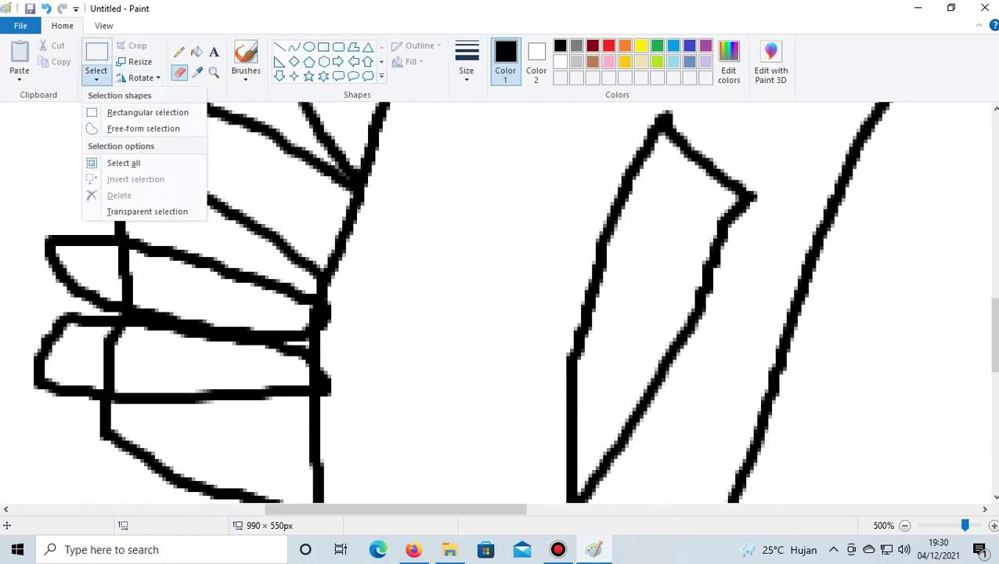
pyautogui.press('Escape')
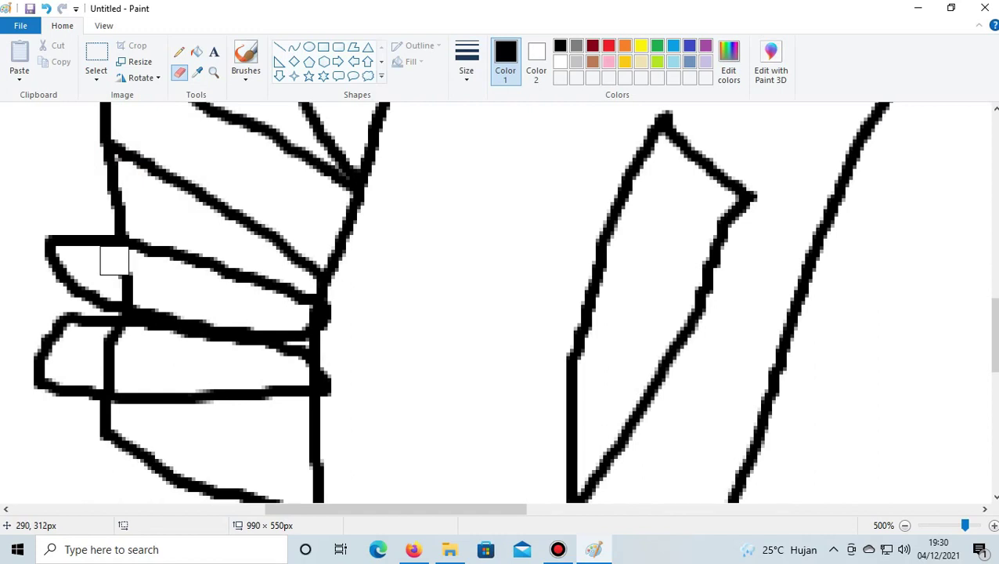
pyautogui.moveTo(115, 260)
pyautogui.mouseDown()
pyautogui.moveTo(100, 279)
pyautogui.moveTo(121, 272)
pyautogui.moveTo(129, 283)
pyautogui.mouseUp()
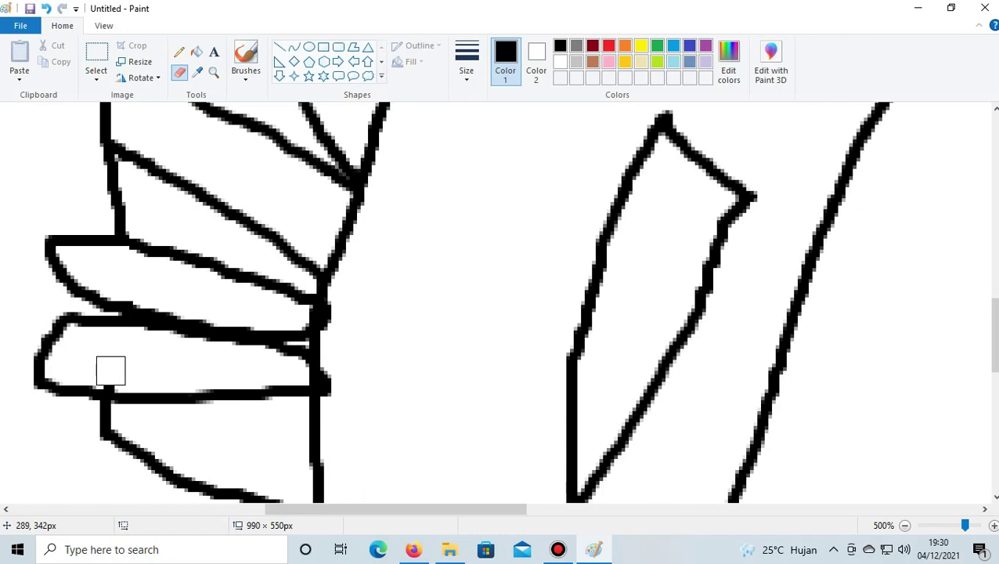
pyautogui.moveTo(114, 374); pyautogui.dragTo(113, 368)
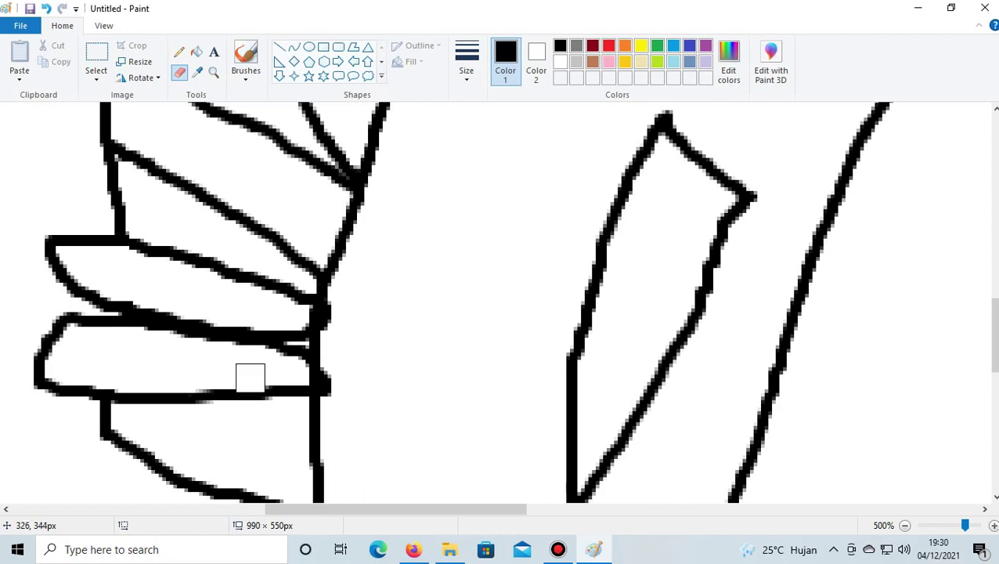
pyautogui.scroll(-4, 265, 400)
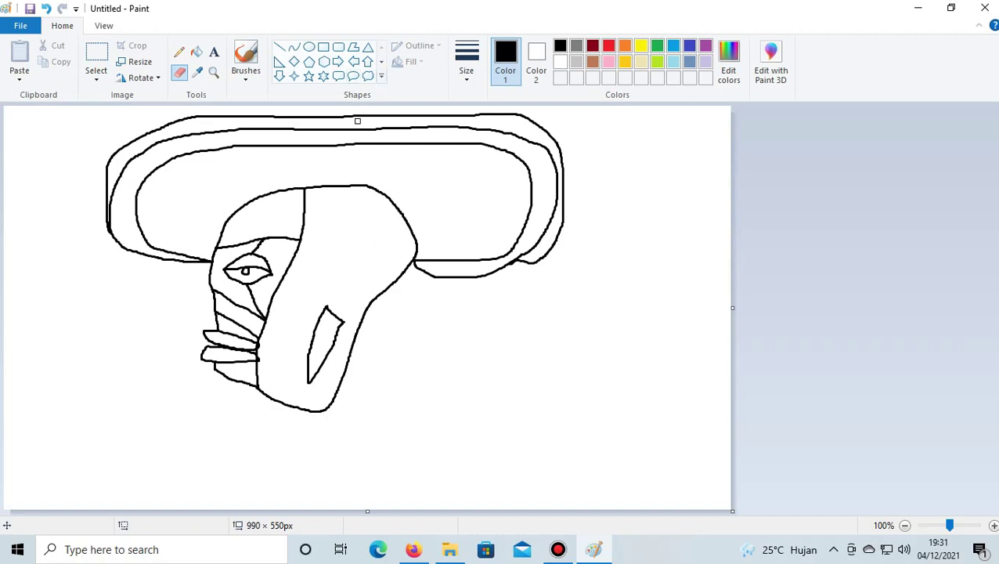
# Draw a large round eye socket with the brush on the wider part of the face, ending at its outer edge
pyautogui.click(179, 51)
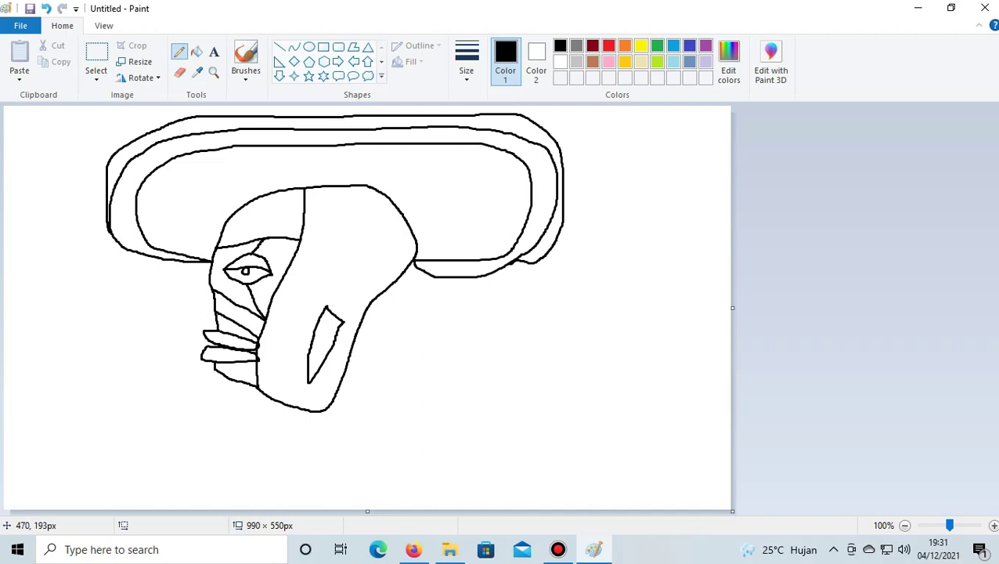
pyautogui.click(245, 72)
pyautogui.click(245, 100)
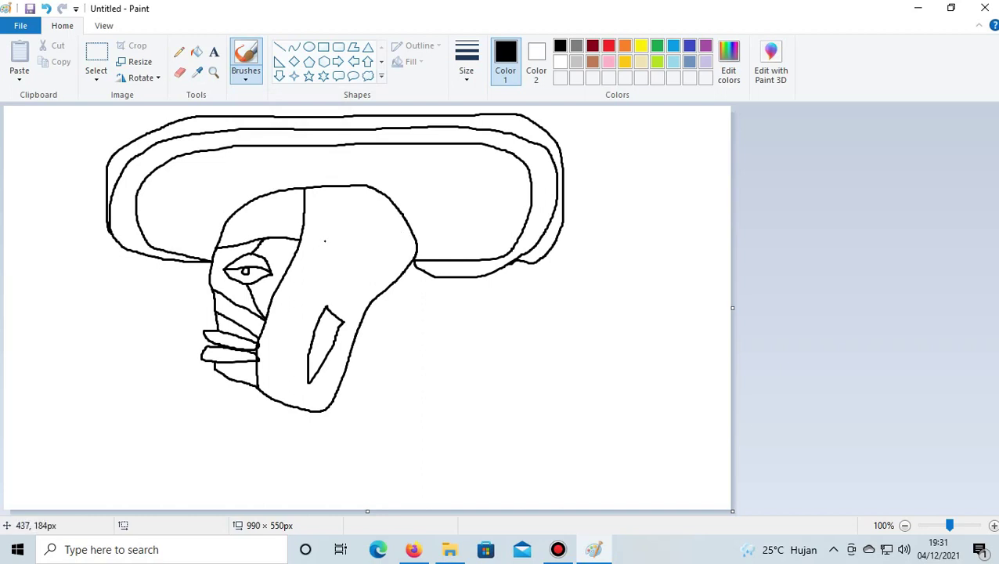
pyautogui.moveTo(328, 244)
pyautogui.mouseDown()
pyautogui.moveTo(353, 214)
pyautogui.moveTo(406, 224)
pyautogui.mouseUp()
pyautogui.moveTo(328, 239)
pyautogui.mouseDown()
pyautogui.moveTo(335, 260)
pyautogui.moveTo(383, 289)
pyautogui.mouseUp()
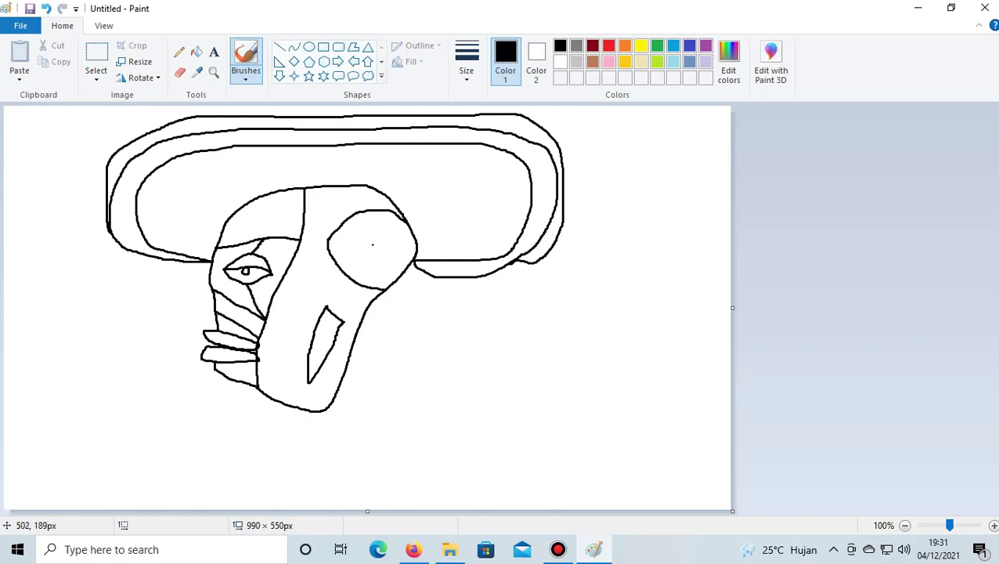
# Draw a curved eyelid line across the upper part of the large round eye socket
pyautogui.moveTo(373, 241)
pyautogui.mouseDown()
pyautogui.moveTo(360, 243)
pyautogui.moveTo(361, 259)
pyautogui.moveTo(383, 261)
pyautogui.moveTo(394, 249)
pyautogui.moveTo(377, 240)
pyautogui.mouseUp()
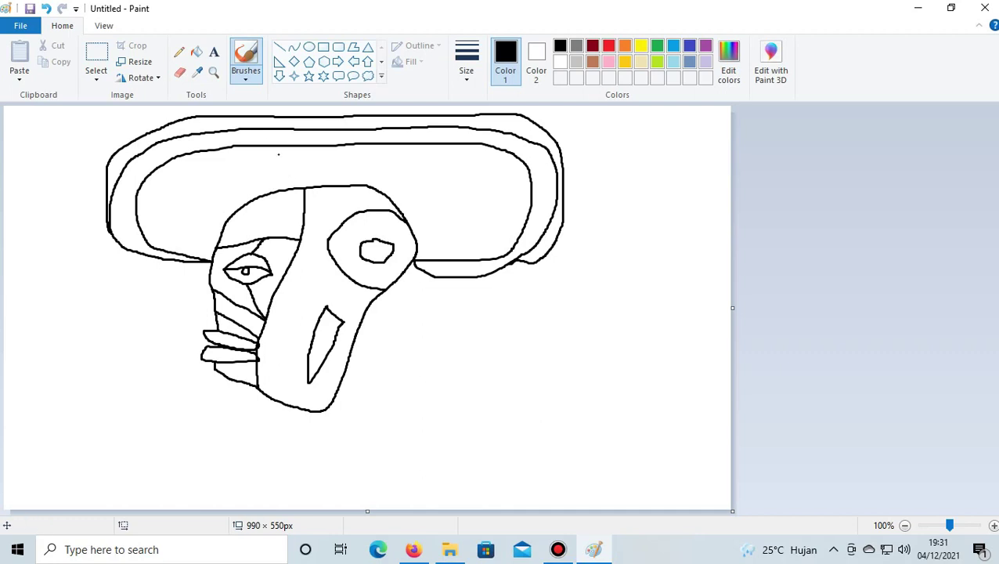
pyautogui.click(47, 9)
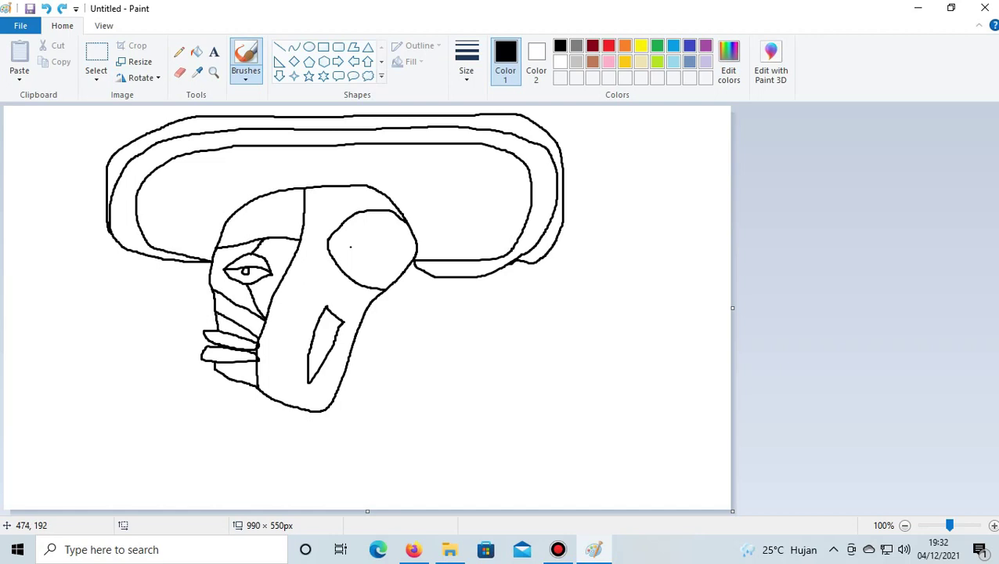
pyautogui.moveTo(330, 238)
pyautogui.mouseDown()
pyautogui.moveTo(394, 225)
pyautogui.moveTo(414, 235)
pyautogui.mouseUp()
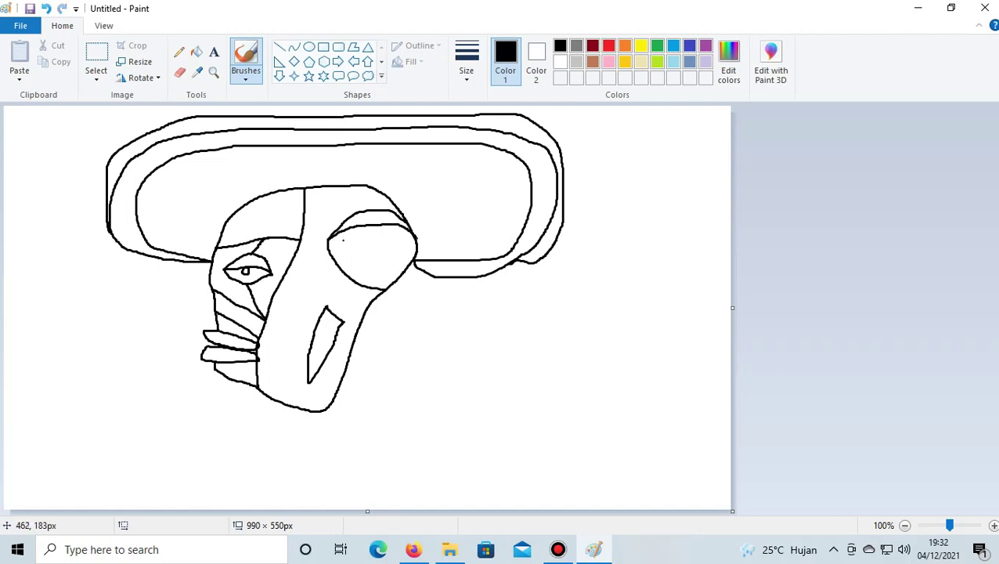
pyautogui.moveTo(331, 241)
pyautogui.mouseDown()
pyautogui.moveTo(380, 242)
pyautogui.moveTo(410, 259)
pyautogui.mouseUp()
pyautogui.moveTo(369, 249); pyautogui.dragTo(369, 259)
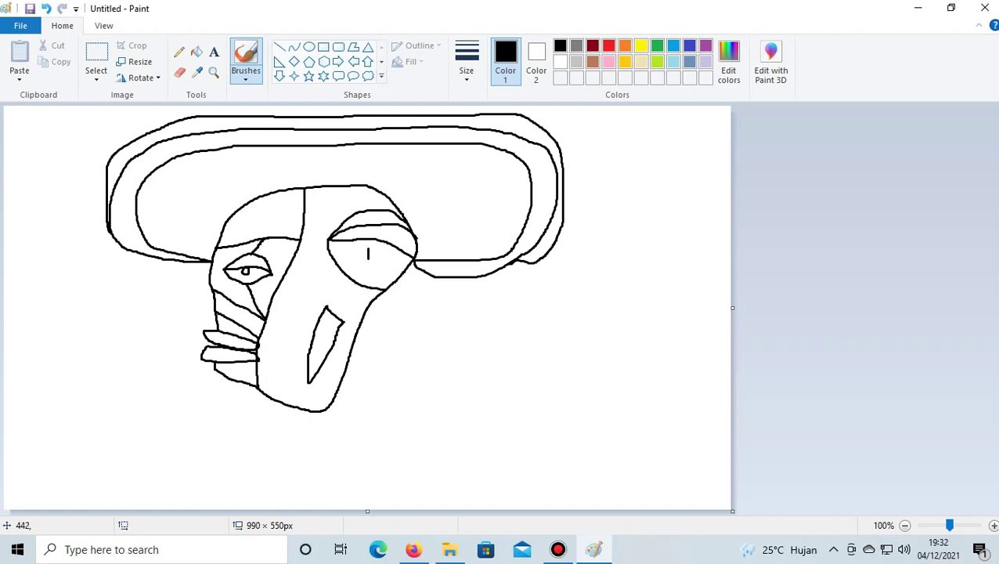
pyautogui.click(46, 8)
pyautogui.click(45, 9)
# Draw a second curved eyelid line just beneath the first one in the large eye socket
pyautogui.moveTo(329, 234)
pyautogui.mouseDown()
pyautogui.moveTo(395, 234)
pyautogui.moveTo(415, 249)
pyautogui.mouseUp()
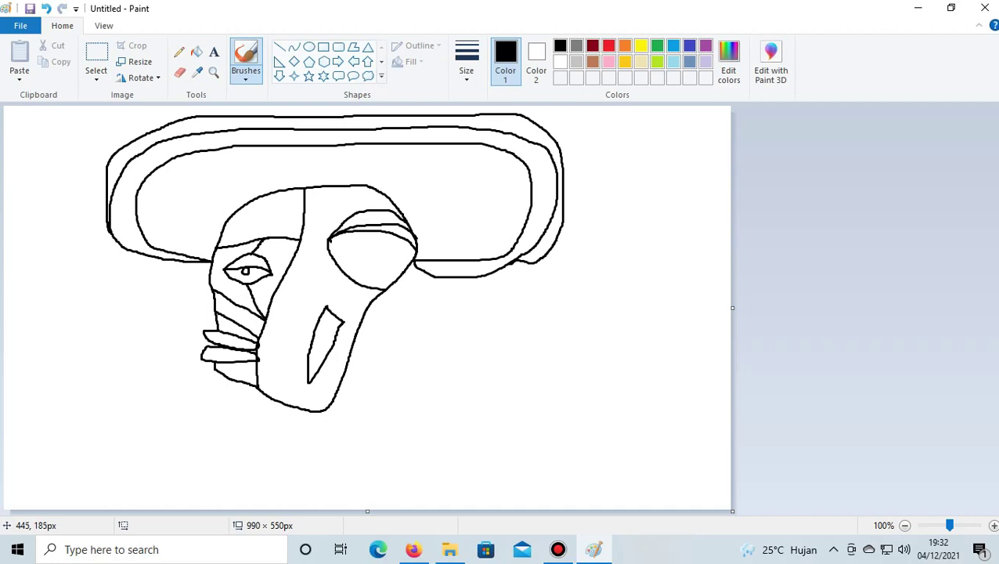
pyautogui.hotkey('ctrl', 'z')
pyautogui.moveTo(331, 244)
pyautogui.mouseDown()
pyautogui.moveTo(371, 276)
pyautogui.moveTo(394, 279)
pyautogui.mouseUp()
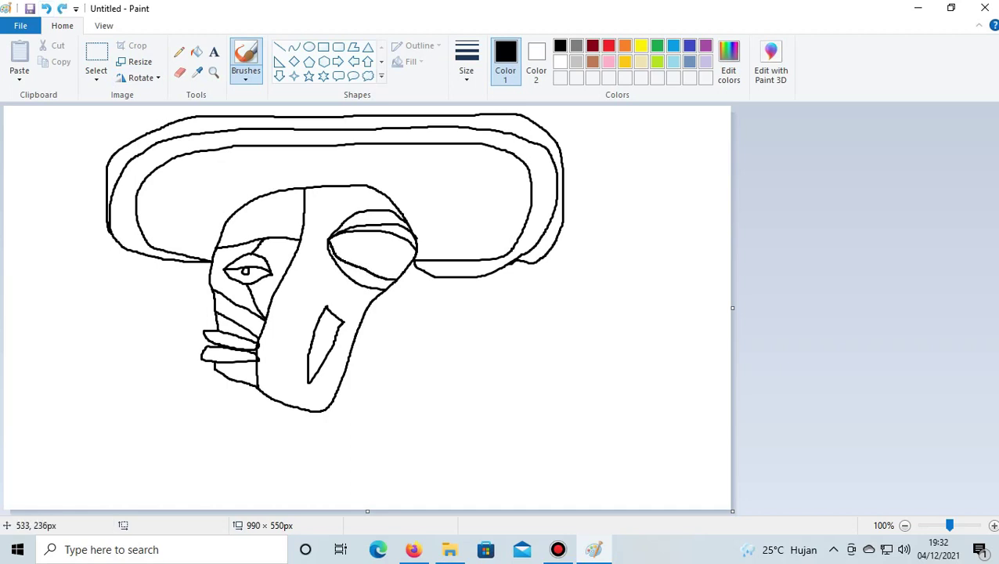
pyautogui.hotkey('ctrl', 'z')
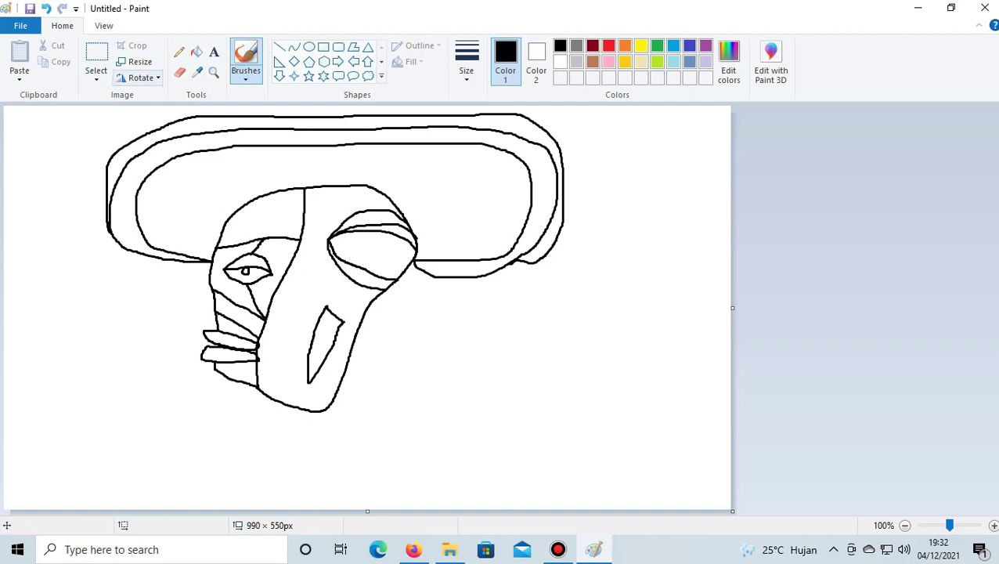
pyautogui.click(45, 9)
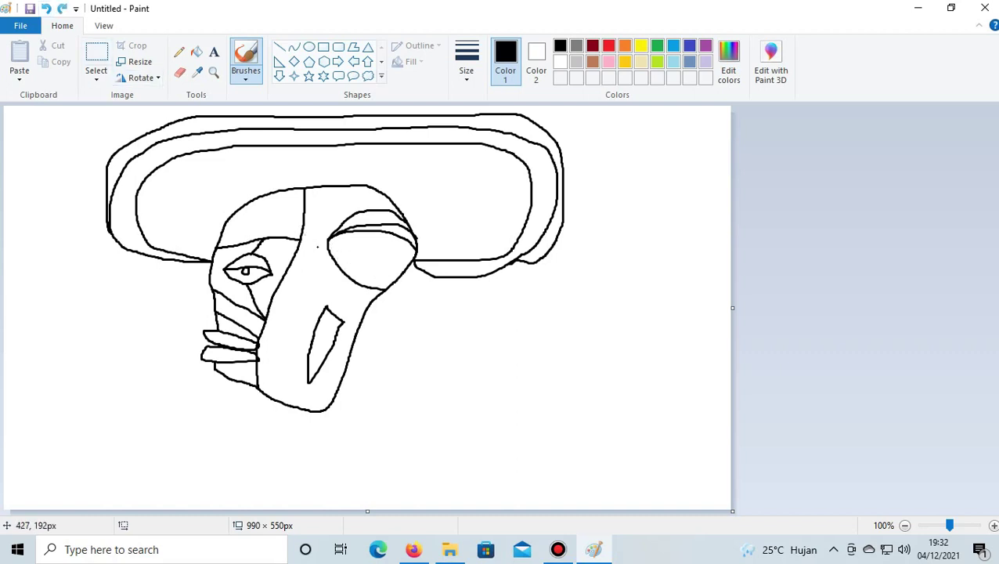
pyautogui.moveTo(329, 241); pyautogui.dragTo(342, 261)
pyautogui.rightClick(342, 261)
pyautogui.click(45, 8)
pyautogui.moveTo(330, 239); pyautogui.dragTo(328, 248)
pyautogui.click(45, 8)
pyautogui.moveTo(328, 243)
pyautogui.mouseDown()
pyautogui.moveTo(355, 268)
pyautogui.moveTo(394, 276)
pyautogui.mouseUp()
pyautogui.click(45, 9)
# Draw the curved lower eyelid of the large eye and a rounded iris with a small pupil between the lids
pyautogui.moveTo(328, 241)
pyautogui.mouseDown()
pyautogui.moveTo(347, 264)
pyautogui.moveTo(395, 277)
pyautogui.mouseUp()
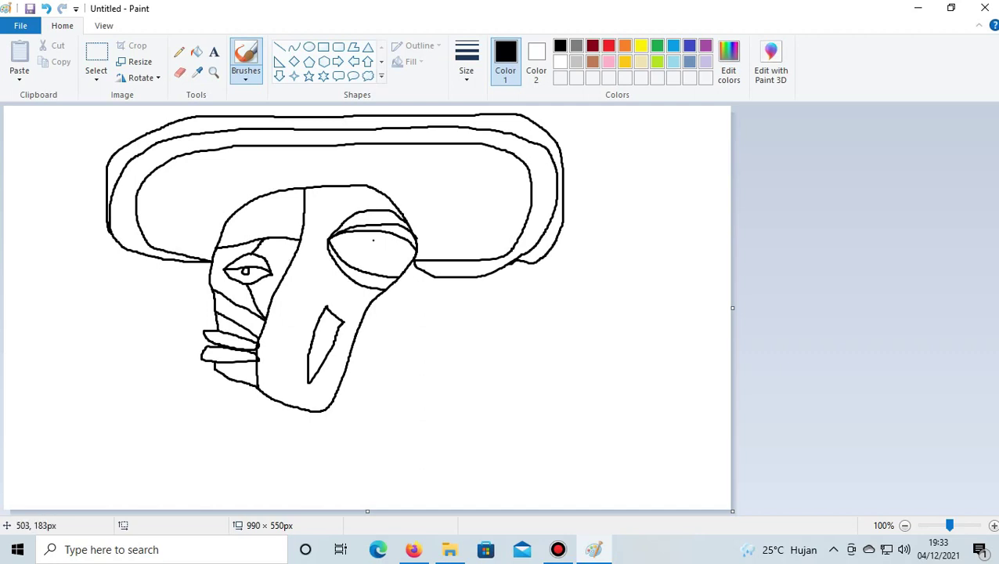
pyautogui.moveTo(370, 238)
pyautogui.mouseDown()
pyautogui.moveTo(361, 247)
pyautogui.moveTo(371, 264)
pyautogui.moveTo(398, 251)
pyautogui.moveTo(375, 238)
pyautogui.mouseUp()
pyautogui.moveTo(364, 246); pyautogui.dragTo(387, 251)
pyautogui.hotkey('ctrl', 'z')
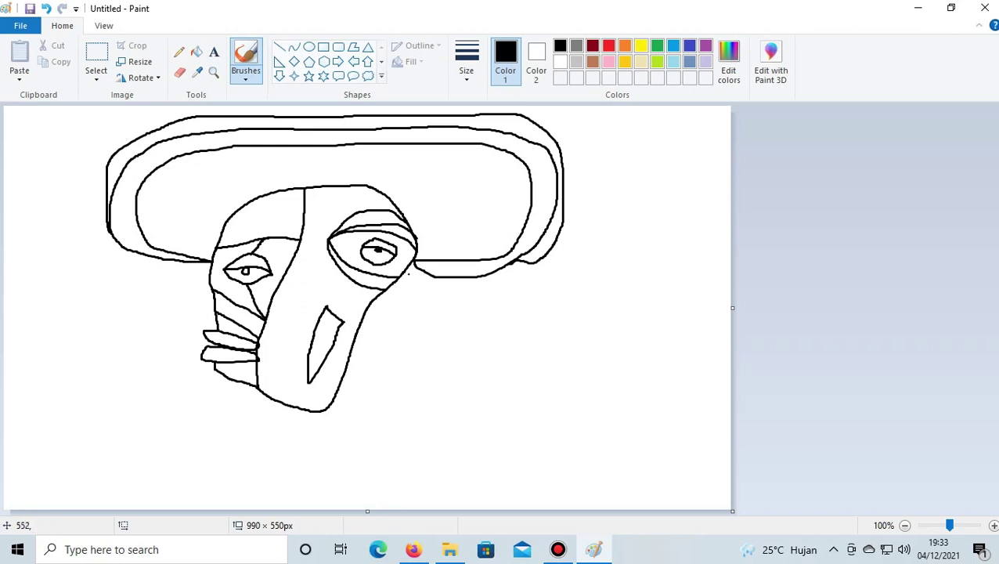
# Undo the last stroke on the large eye and enlarge its pupil into a solid black dot
pyautogui.click(46, 9)
pyautogui.moveTo(397, 248); pyautogui.dragTo(401, 276)
pyautogui.click(45, 8)
pyautogui.moveTo(374, 248); pyautogui.dragTo(375, 253)
# Draw a wide four-sided box with a slanted upper edge in the empty area beside the nose, below the wide head
pyautogui.moveTo(412, 332)
pyautogui.mouseDown()
pyautogui.moveTo(424, 362)
pyautogui.moveTo(413, 326)
pyautogui.moveTo(519, 318)
pyautogui.mouseUp()
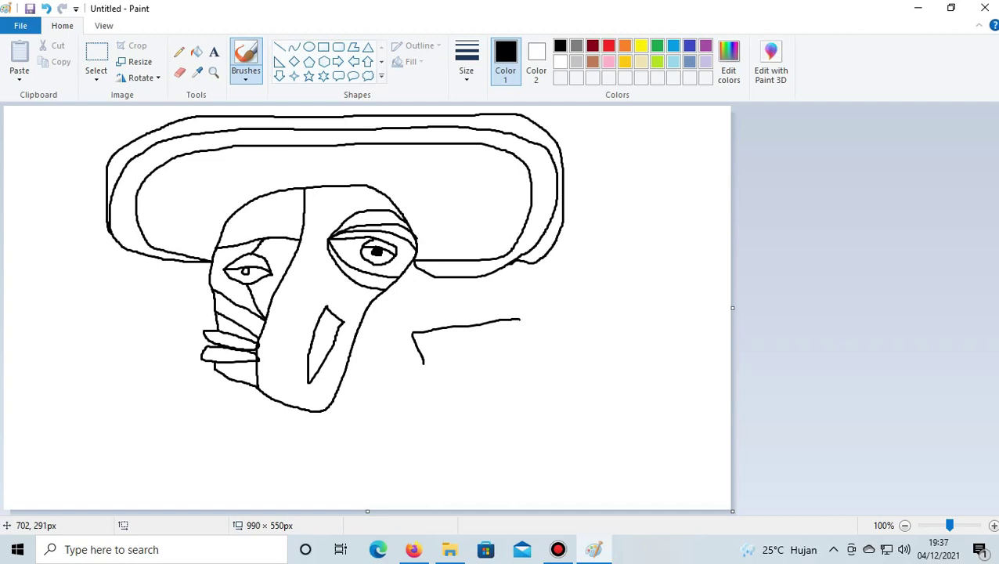
pyautogui.moveTo(520, 320)
pyautogui.mouseDown()
pyautogui.moveTo(522, 367)
pyautogui.moveTo(426, 369)
pyautogui.mouseUp()
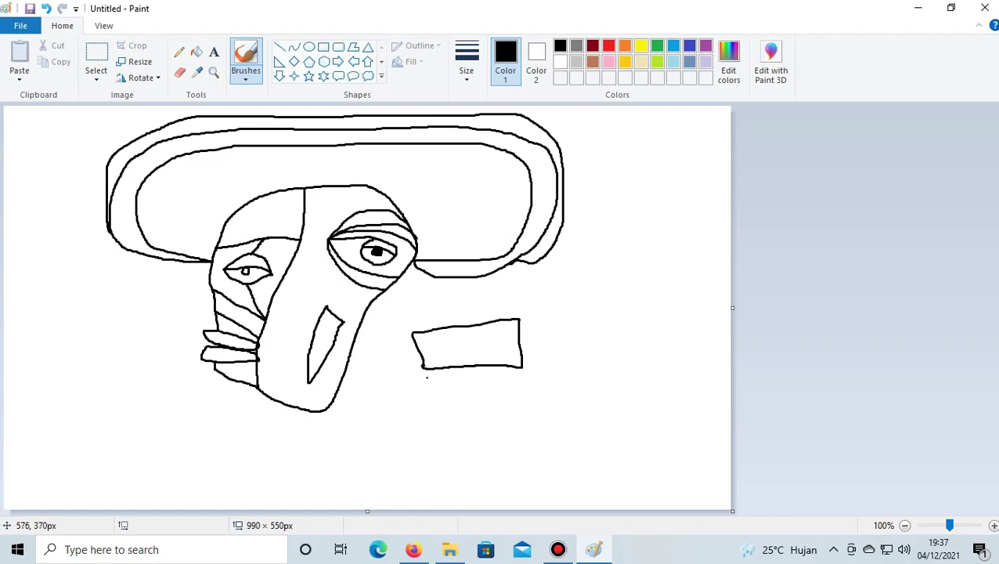
pyautogui.moveTo(429, 377); pyautogui.dragTo(425, 421)
pyautogui.moveTo(431, 378)
pyautogui.mouseDown()
pyautogui.moveTo(518, 382)
pyautogui.moveTo(524, 421)
pyautogui.moveTo(437, 411)
pyautogui.mouseUp()
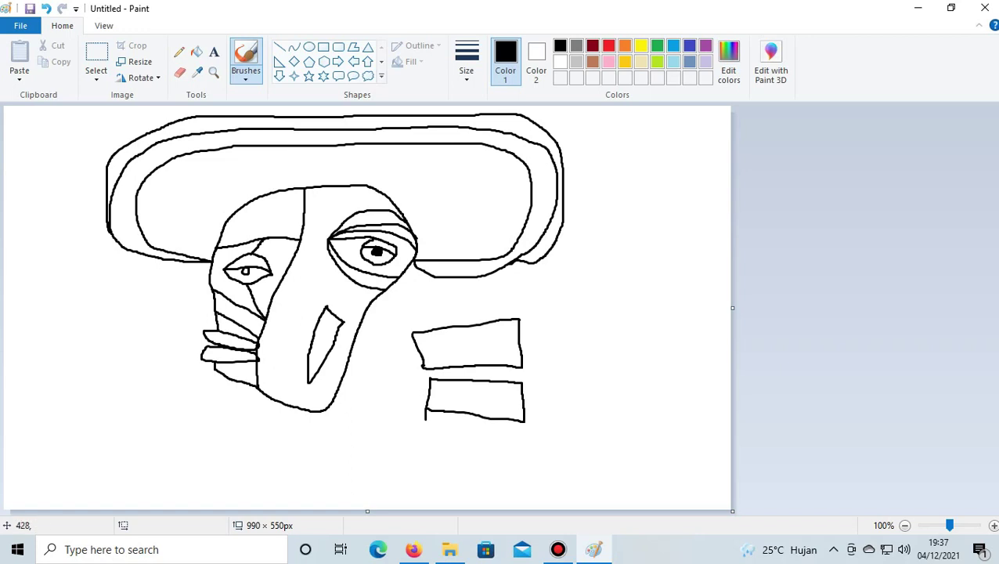
pyautogui.click(46, 8)
pyautogui.click(45, 9)
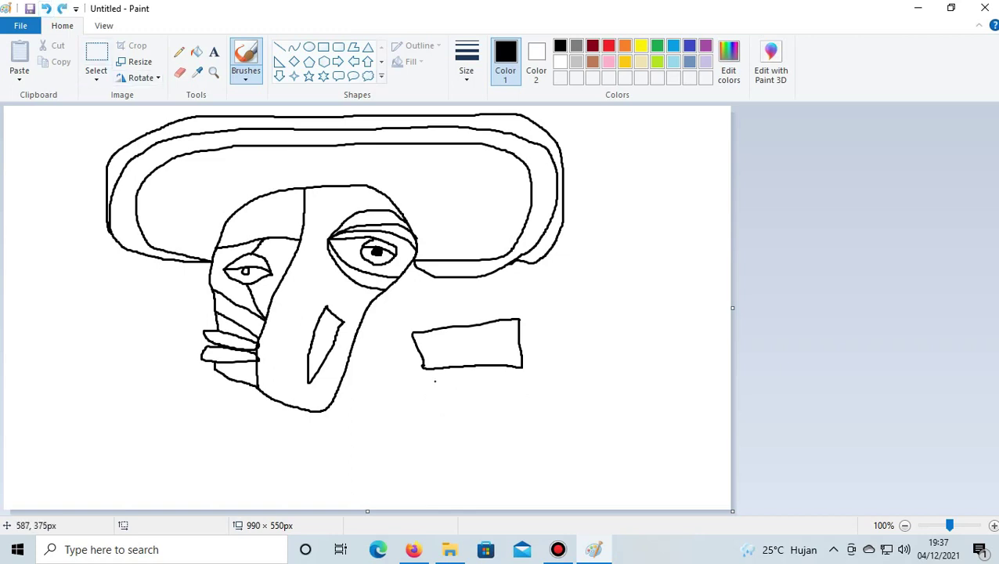
pyautogui.moveTo(427, 377); pyautogui.dragTo(519, 378)
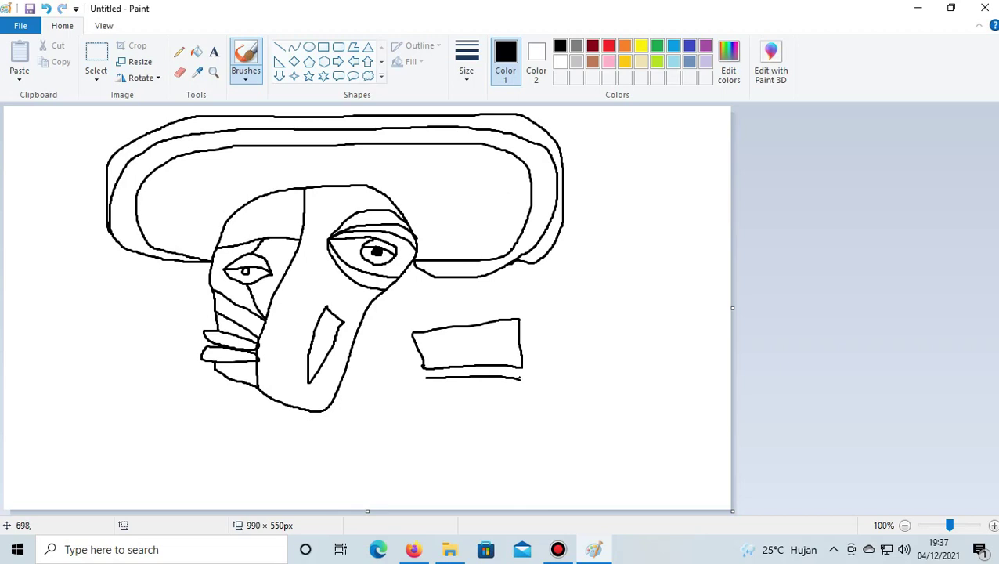
pyautogui.click(46, 9)
# Draw a second, slightly narrower box beneath the slanted one and a small tapered box below that
pyautogui.moveTo(427, 382); pyautogui.dragTo(519, 380)
pyautogui.moveTo(427, 380)
pyautogui.mouseDown()
pyautogui.moveTo(430, 405)
pyautogui.moveTo(452, 407)
pyautogui.moveTo(507, 407)
pyautogui.moveTo(516, 385)
pyautogui.moveTo(510, 408)
pyautogui.mouseUp()
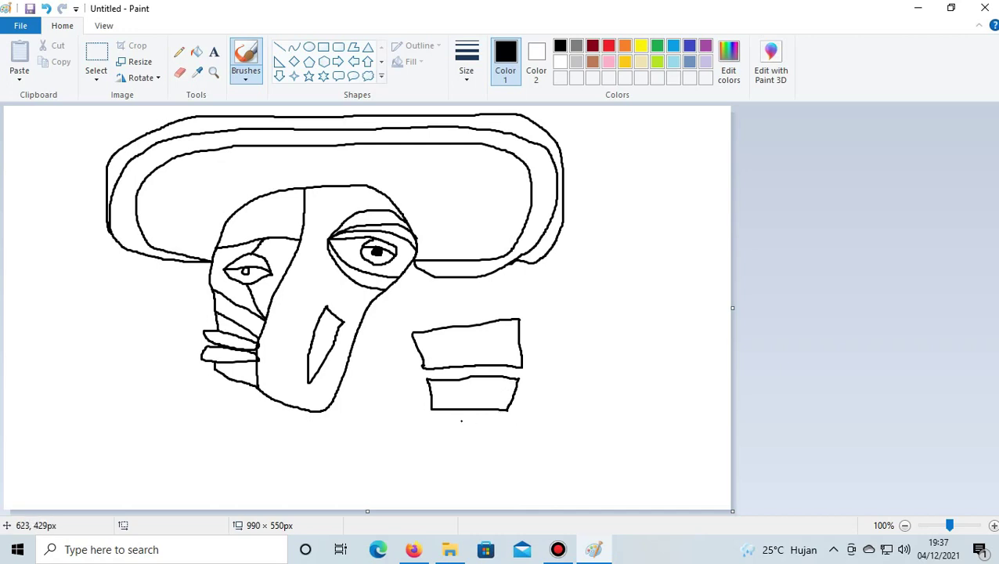
pyautogui.moveTo(462, 420)
pyautogui.mouseDown()
pyautogui.moveTo(504, 422)
pyautogui.moveTo(492, 462)
pyautogui.moveTo(459, 455)
pyautogui.moveTo(460, 418)
pyautogui.mouseUp()
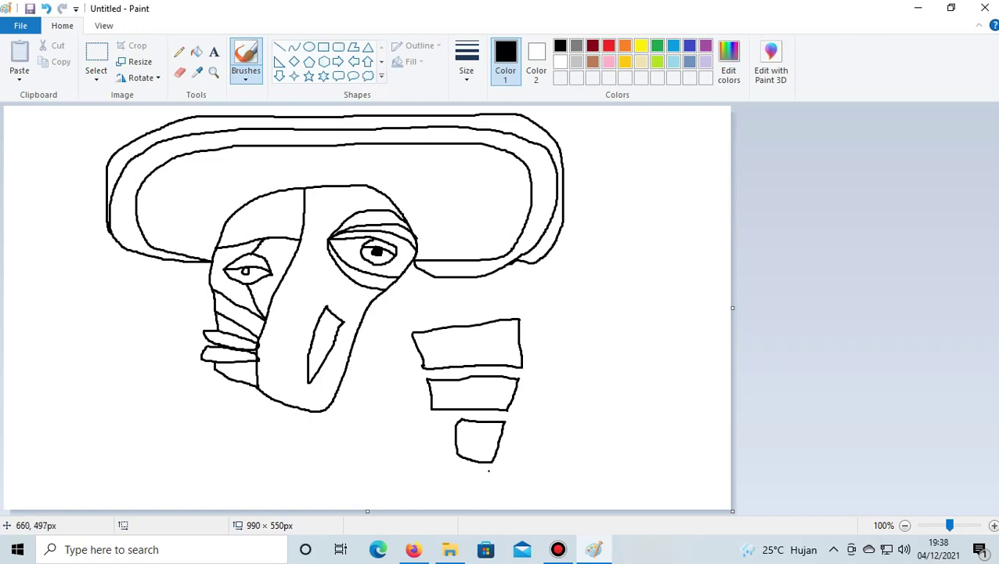
# Draw the arm's upper edge as a long wavy line from beneath the small box to below and beyond the lips
pyautogui.moveTo(489, 469)
pyautogui.mouseDown()
pyautogui.moveTo(382, 440)
pyautogui.moveTo(169, 418)
pyautogui.moveTo(148, 401)
pyautogui.mouseUp()
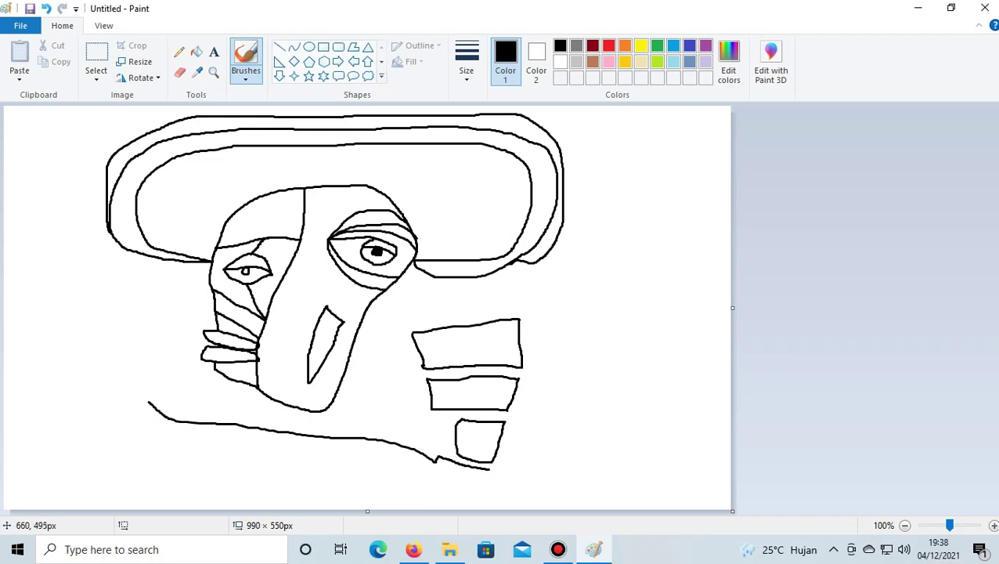
pyautogui.moveTo(489, 471); pyautogui.dragTo(481, 486)
pyautogui.click(46, 9)
pyautogui.moveTo(490, 471)
pyautogui.mouseDown()
pyautogui.moveTo(486, 486)
pyautogui.moveTo(414, 488)
pyautogui.moveTo(429, 475)
pyautogui.moveTo(342, 469)
pyautogui.moveTo(225, 441)
pyautogui.moveTo(126, 438)
pyautogui.mouseUp()
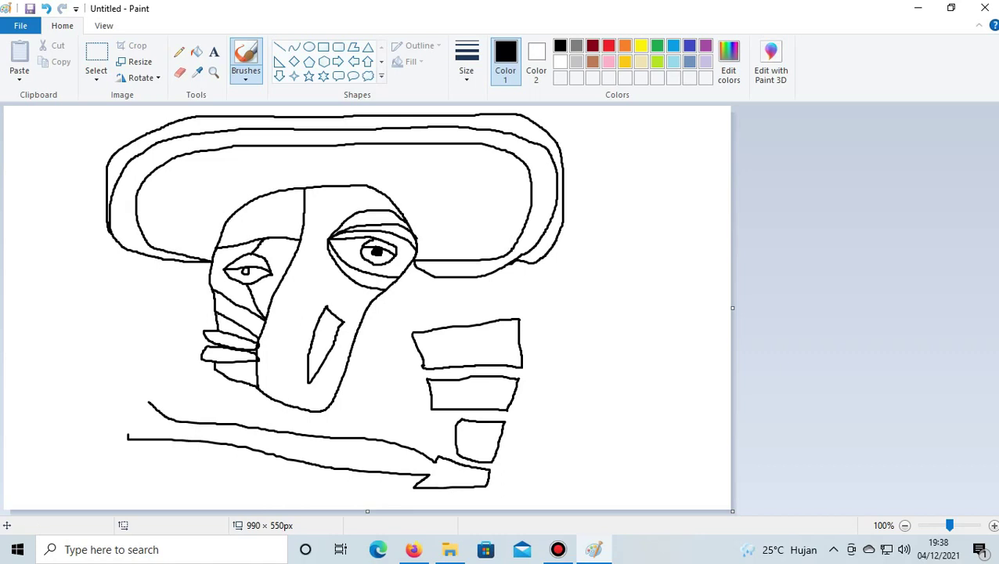
pyautogui.click(46, 9)
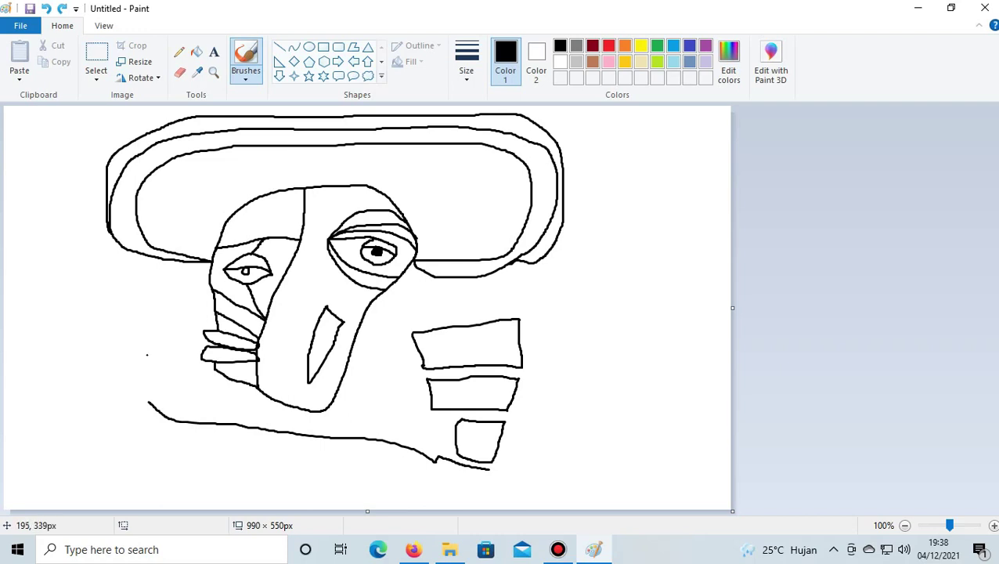
pyautogui.moveTo(149, 356)
pyautogui.mouseDown()
pyautogui.moveTo(152, 398)
pyautogui.moveTo(138, 440)
pyautogui.moveTo(111, 422)
pyautogui.mouseUp()
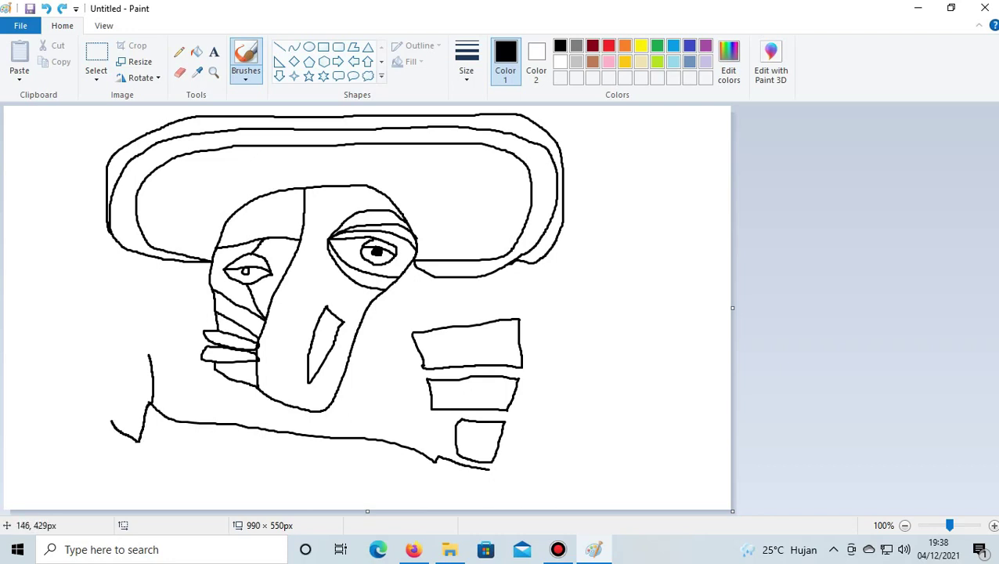
pyautogui.click(46, 9)
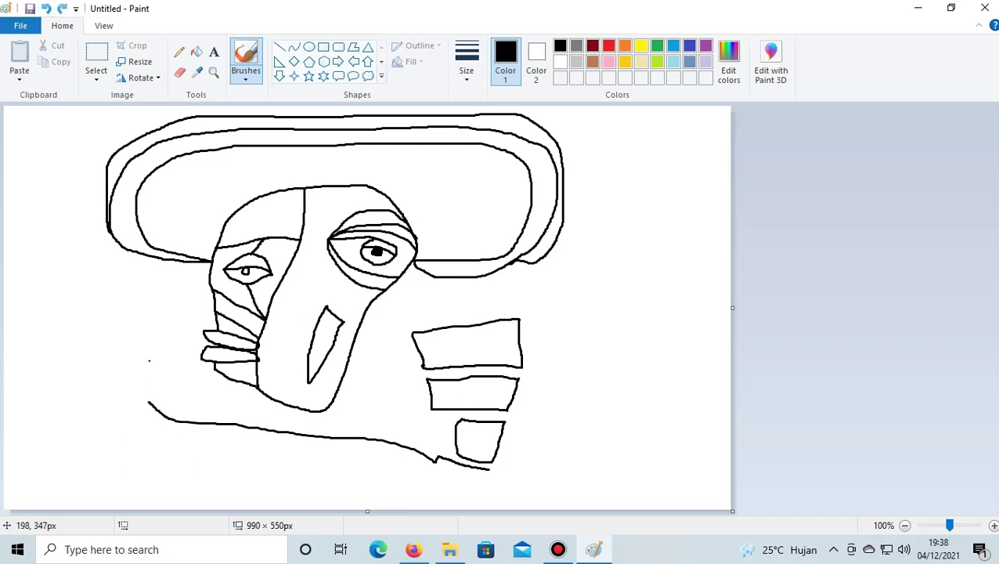
pyautogui.moveTo(150, 362)
pyautogui.mouseDown()
pyautogui.moveTo(144, 430)
pyautogui.moveTo(133, 445)
pyautogui.moveTo(106, 423)
pyautogui.mouseUp()
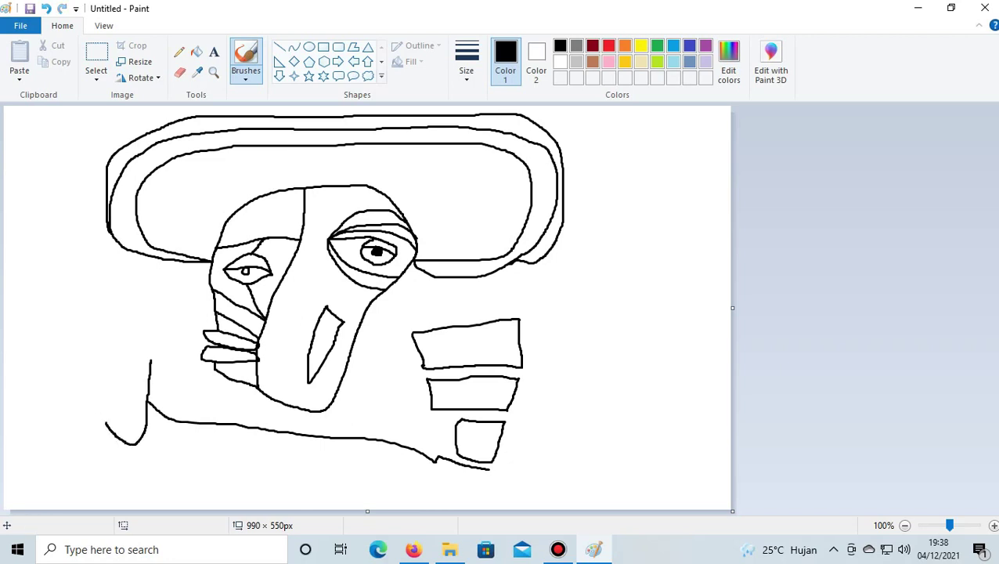
pyautogui.click(46, 8)
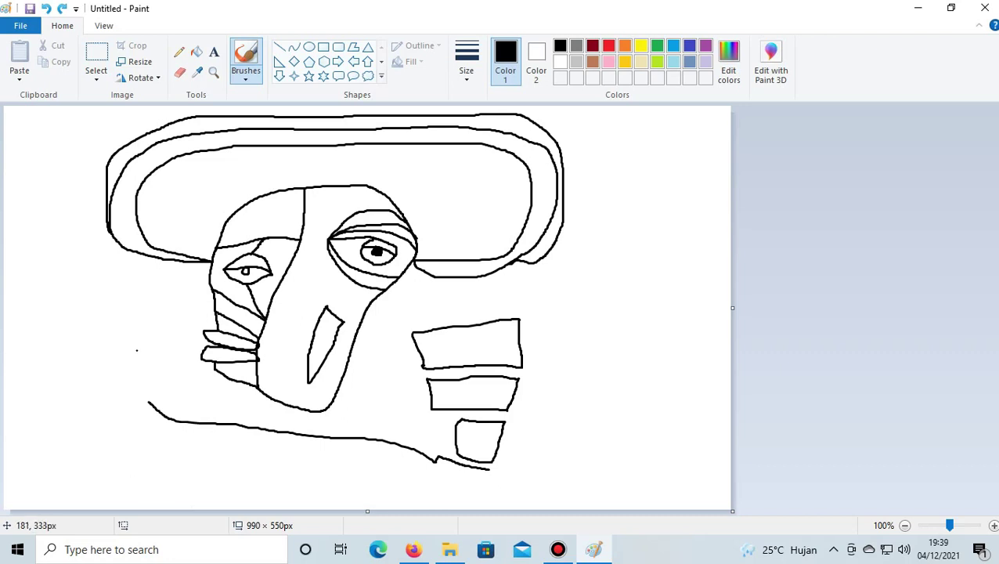
# Draw an upright stem with a flat top and rounded base at the far end of the arm line
pyautogui.moveTo(128, 339)
pyautogui.mouseDown()
pyautogui.moveTo(156, 345)
pyautogui.moveTo(145, 452)
pyautogui.moveTo(132, 462)
pyautogui.moveTo(107, 448)
pyautogui.moveTo(103, 418)
pyautogui.moveTo(129, 340)
pyautogui.mouseUp()
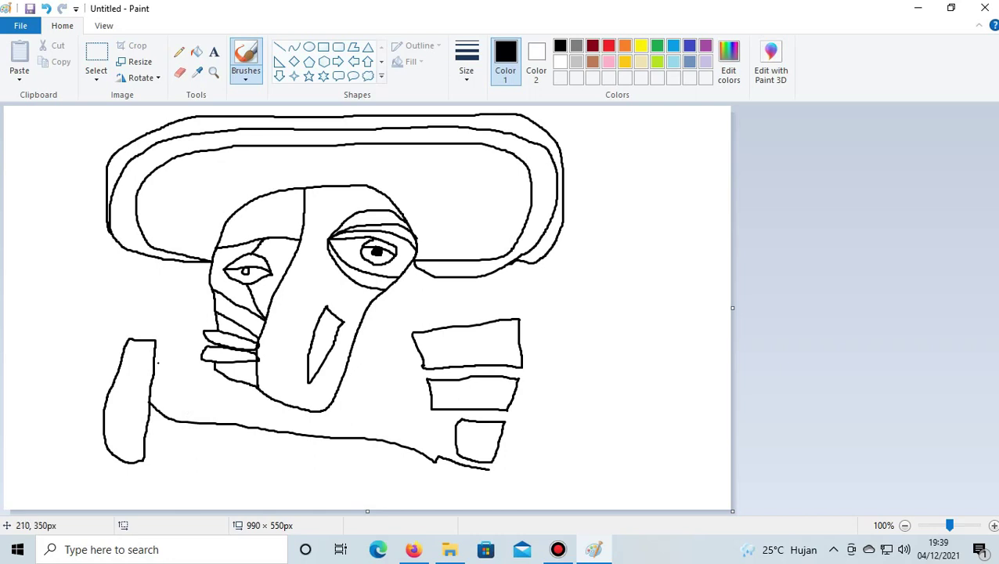
pyautogui.moveTo(155, 359)
pyautogui.mouseDown()
pyautogui.moveTo(187, 330)
pyautogui.moveTo(176, 310)
pyautogui.moveTo(116, 288)
pyautogui.moveTo(70, 308)
pyautogui.moveTo(73, 332)
pyautogui.moveTo(124, 346)
pyautogui.mouseUp()
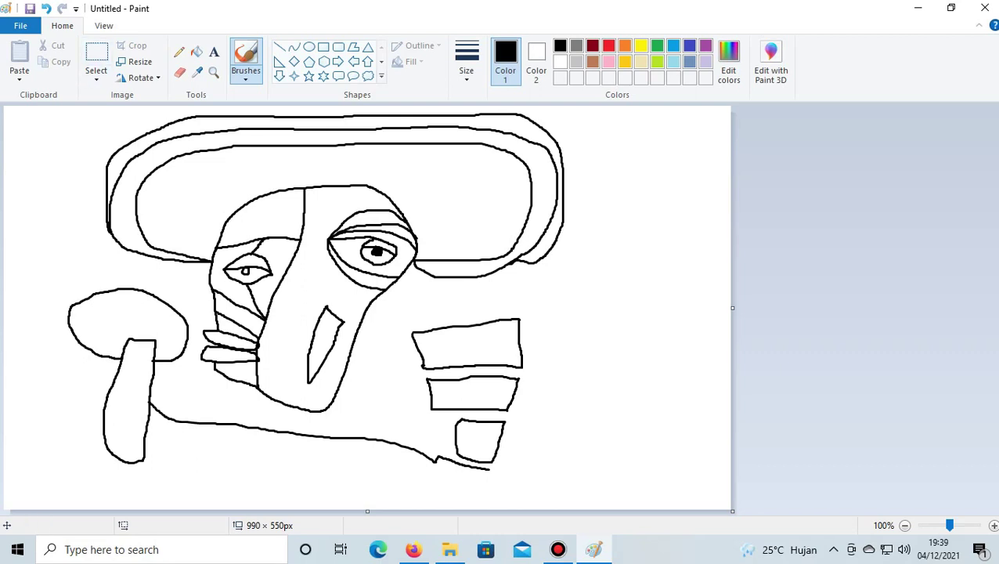
pyautogui.click(45, 9)
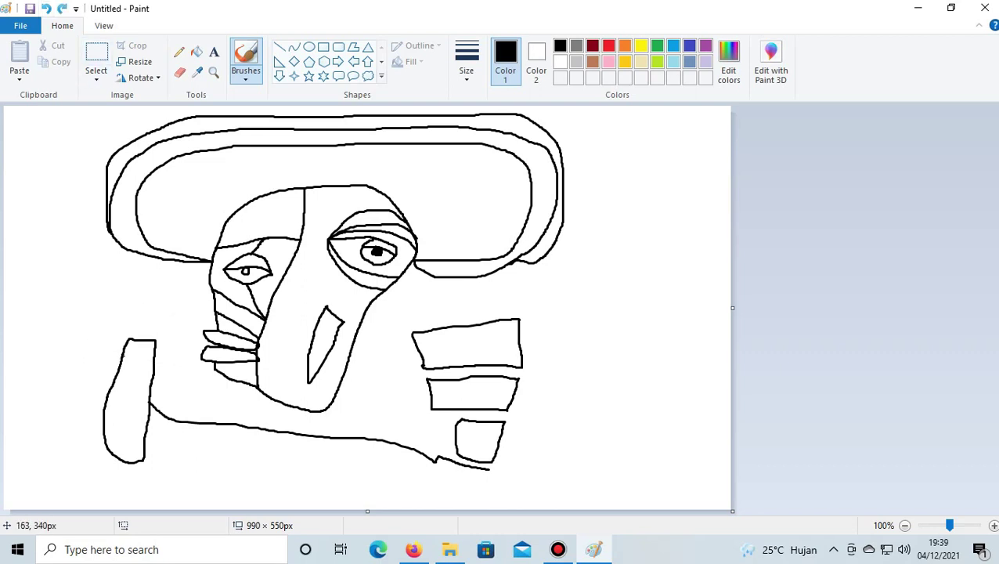
pyautogui.moveTo(124, 355)
pyautogui.mouseDown()
pyautogui.moveTo(84, 350)
pyautogui.moveTo(78, 332)
pyautogui.moveTo(104, 305)
pyautogui.moveTo(156, 295)
pyautogui.moveTo(174, 297)
pyautogui.moveTo(194, 330)
pyautogui.moveTo(196, 353)
pyautogui.moveTo(156, 354)
pyautogui.mouseUp()
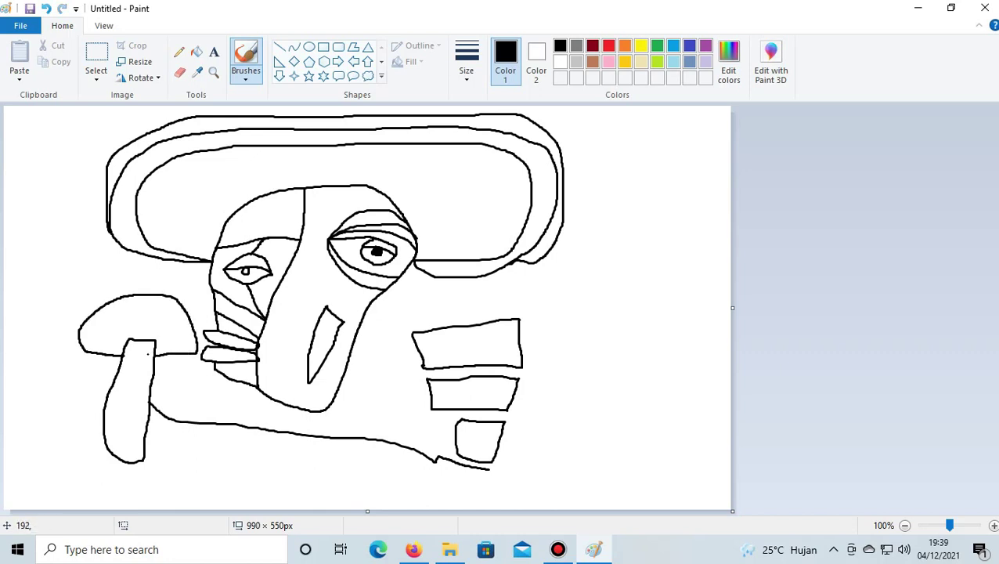
pyautogui.click(46, 8)
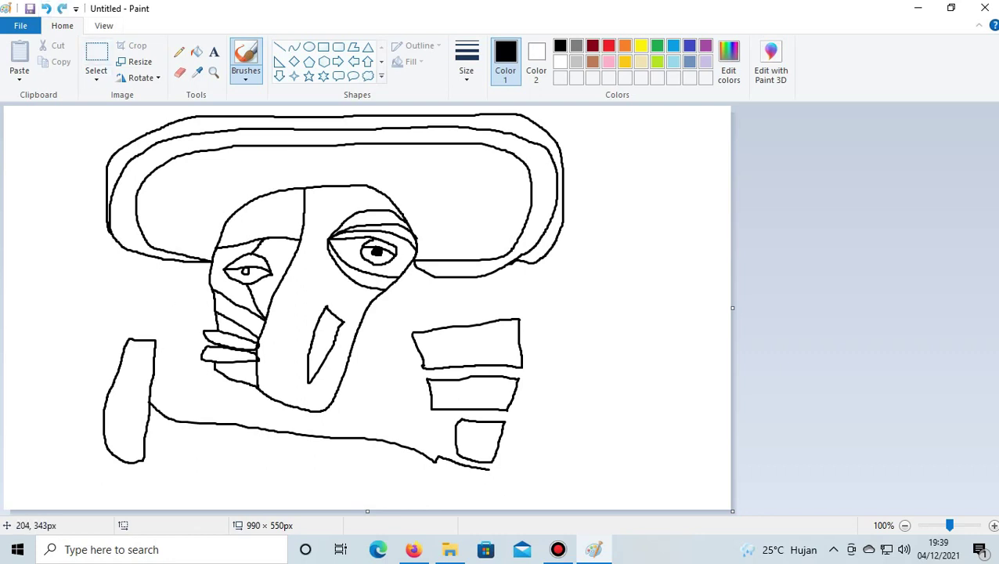
# Draw a half-dome cap over the stem, with a small thumb curve and a pointed first finger at its sides
pyautogui.moveTo(154, 358)
pyautogui.mouseDown()
pyautogui.moveTo(188, 357)
pyautogui.moveTo(181, 319)
pyautogui.moveTo(166, 303)
pyautogui.moveTo(133, 297)
pyautogui.moveTo(113, 298)
pyautogui.moveTo(83, 340)
pyautogui.moveTo(81, 350)
pyautogui.moveTo(120, 357)
pyautogui.mouseUp()
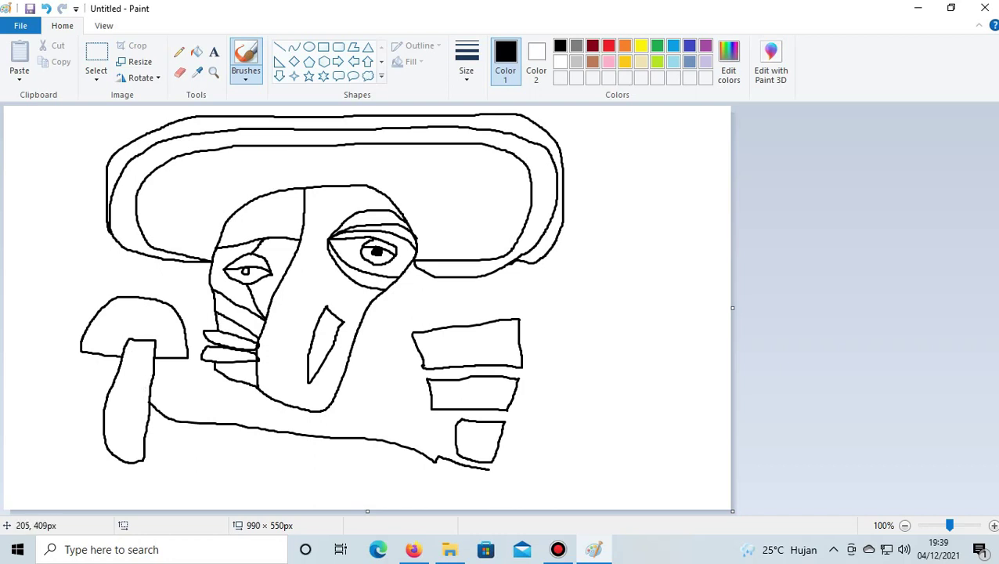
pyautogui.moveTo(157, 406); pyautogui.dragTo(152, 385)
pyautogui.moveTo(98, 382)
pyautogui.mouseDown()
pyautogui.moveTo(119, 387)
pyautogui.moveTo(118, 397)
pyautogui.moveTo(91, 383)
pyautogui.mouseUp()
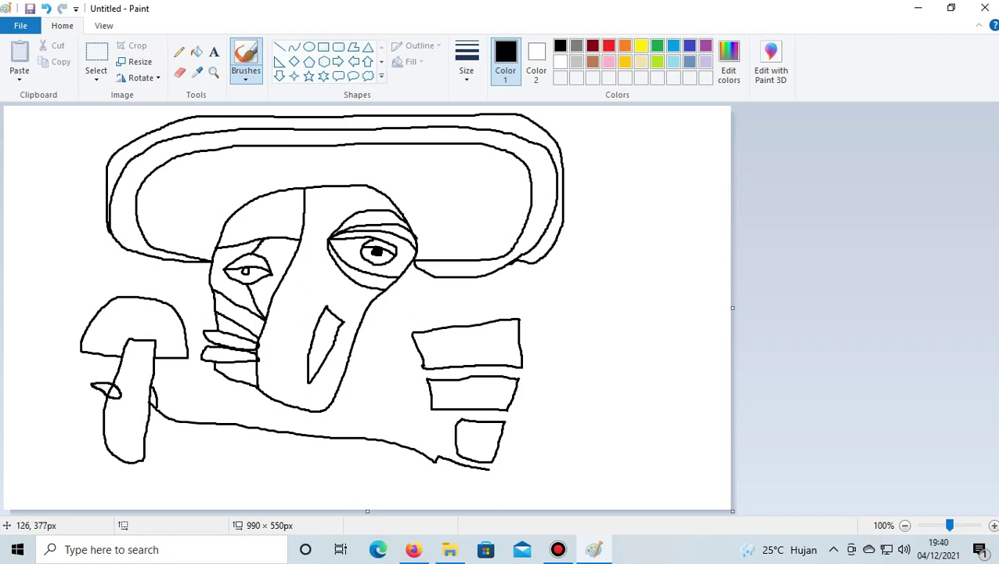
pyautogui.moveTo(93, 390)
pyautogui.mouseDown()
pyautogui.moveTo(100, 404)
pyautogui.moveTo(122, 397)
pyautogui.mouseUp()
pyautogui.click(46, 8)
pyautogui.moveTo(92, 396)
pyautogui.mouseDown()
pyautogui.moveTo(99, 405)
pyautogui.moveTo(115, 399)
pyautogui.mouseUp()
pyautogui.click(45, 8)
pyautogui.moveTo(486, 469)
pyautogui.mouseDown()
pyautogui.moveTo(485, 481)
pyautogui.moveTo(431, 470)
pyautogui.mouseUp()
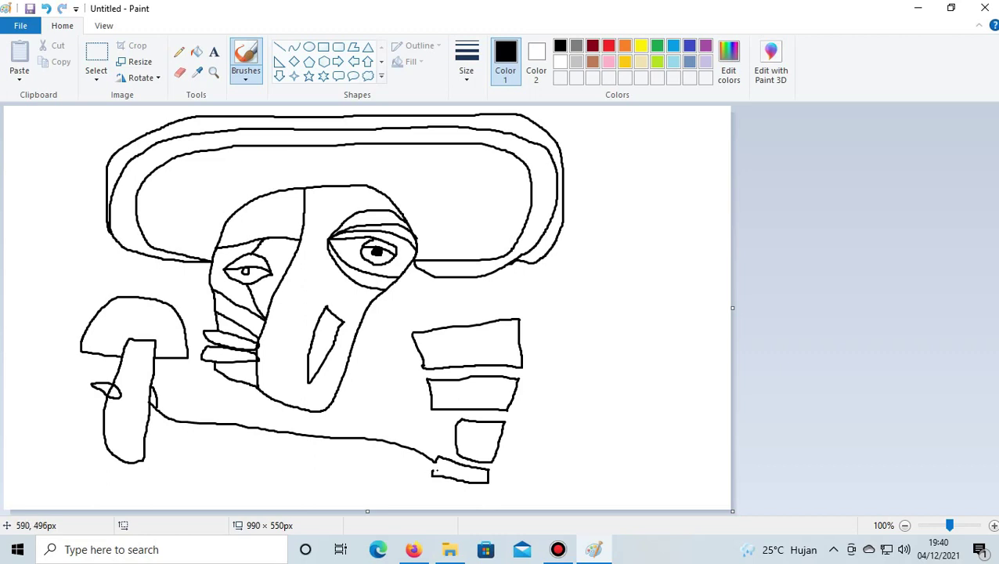
pyautogui.click(45, 8)
# Draw the remaining fingers around the stem and the arm's lower edge, ending in a closed cuff beneath the small box
pyautogui.moveTo(94, 388)
pyautogui.mouseDown()
pyautogui.moveTo(94, 398)
pyautogui.moveTo(117, 406)
pyautogui.moveTo(95, 413)
pyautogui.moveTo(115, 417)
pyautogui.moveTo(117, 405)
pyautogui.moveTo(107, 424)
pyautogui.moveTo(116, 421)
pyautogui.mouseUp()
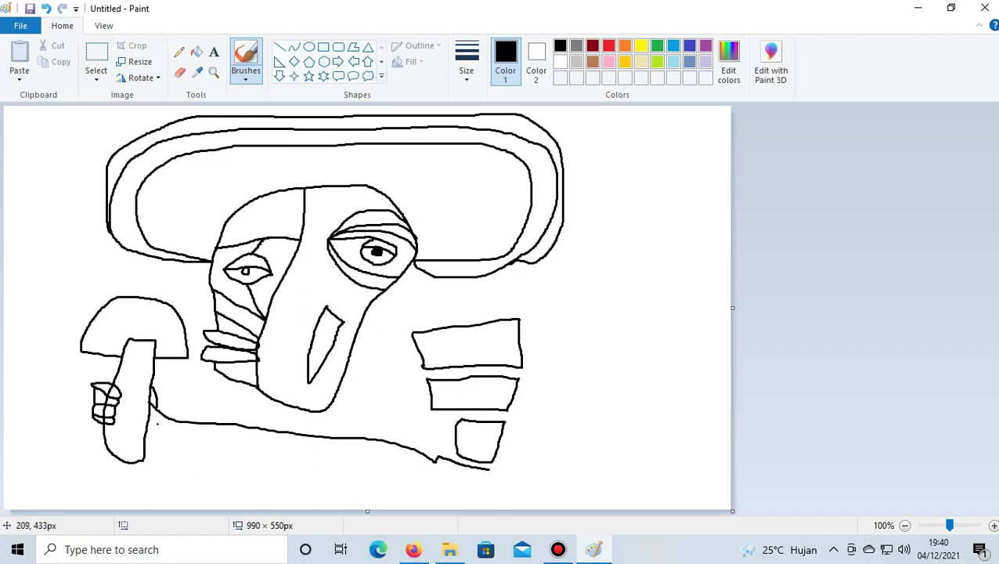
pyautogui.moveTo(150, 429)
pyautogui.mouseDown()
pyautogui.moveTo(365, 460)
pyautogui.moveTo(431, 473)
pyautogui.moveTo(432, 482)
pyautogui.moveTo(490, 477)
pyautogui.mouseUp()
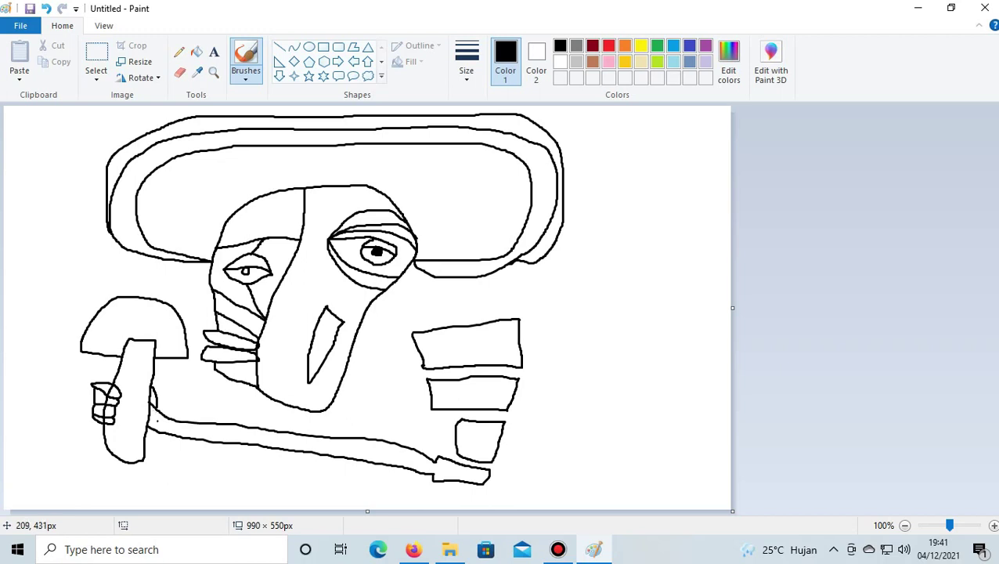
# Thicken the arm's upper outline with extra brush strokes along the curve where it leaves the stem
pyautogui.keyDown('ctrl'); pyautogui.scroll(2, 169, 461); pyautogui.keyUp('ctrl')
pyautogui.scroll(-4, 385, 421)
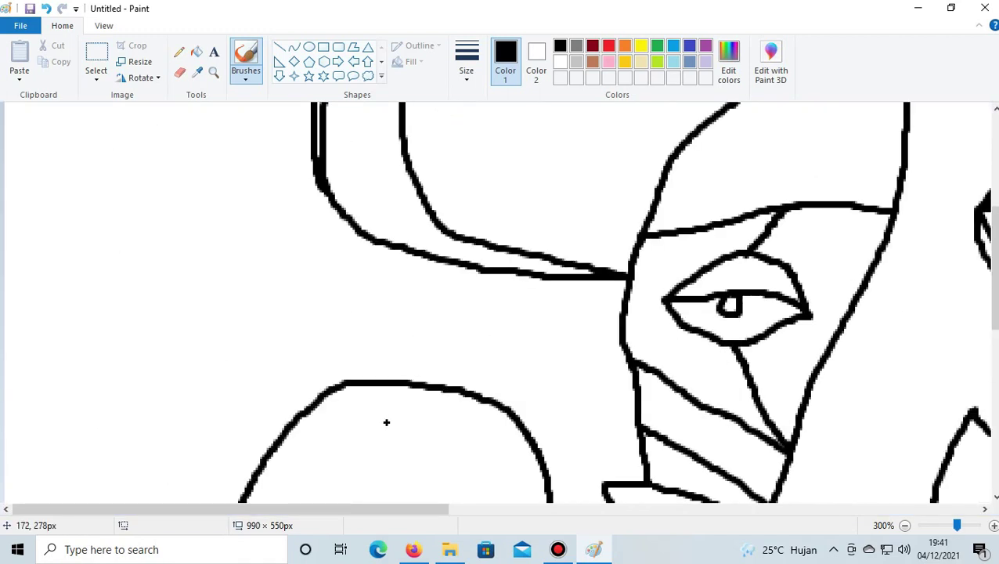
pyautogui.scroll(-6, 393, 422)
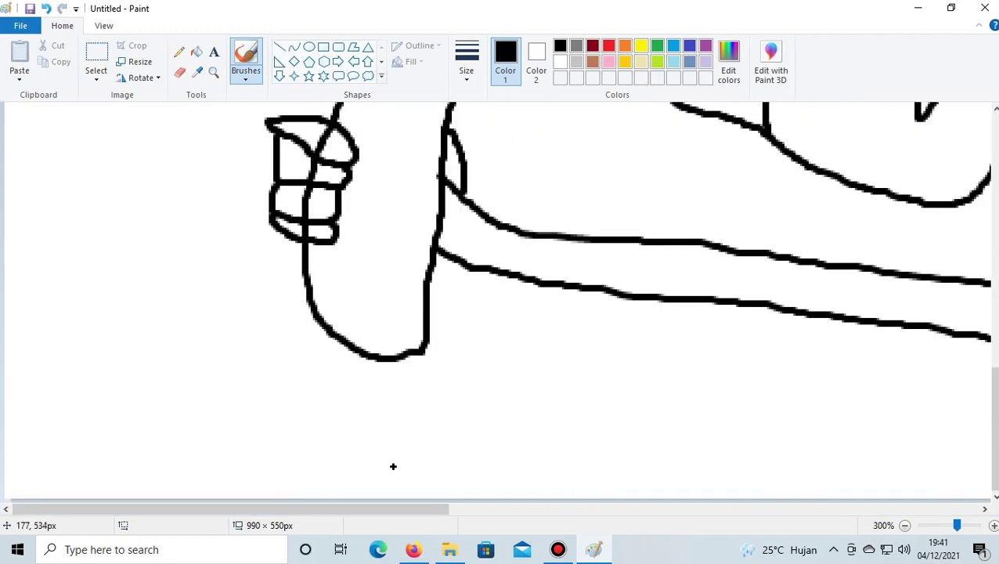
pyautogui.moveTo(235, 508); pyautogui.dragTo(333, 508)
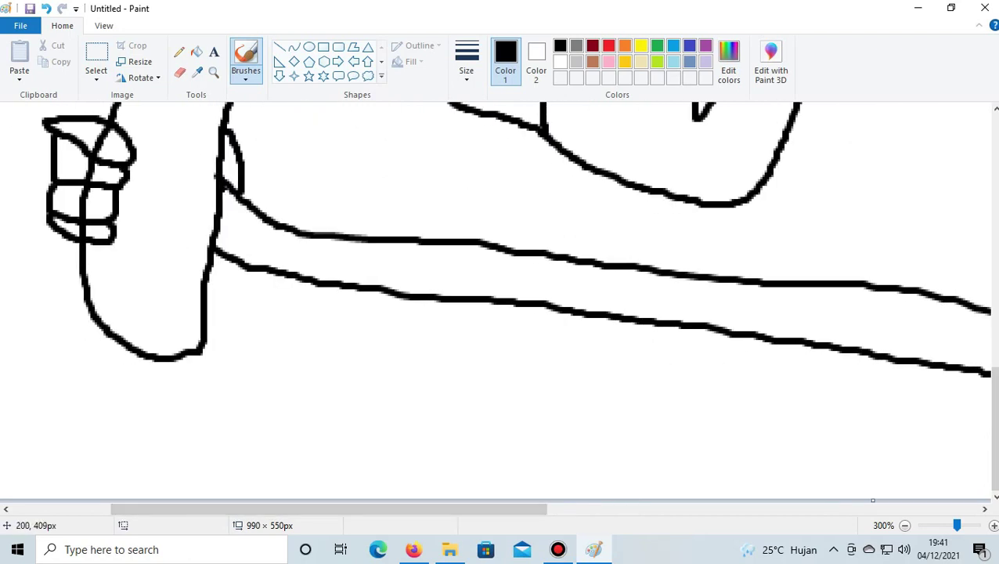
pyautogui.moveTo(222, 186); pyautogui.dragTo(246, 214)
pyautogui.moveTo(242, 213); pyautogui.dragTo(279, 234)
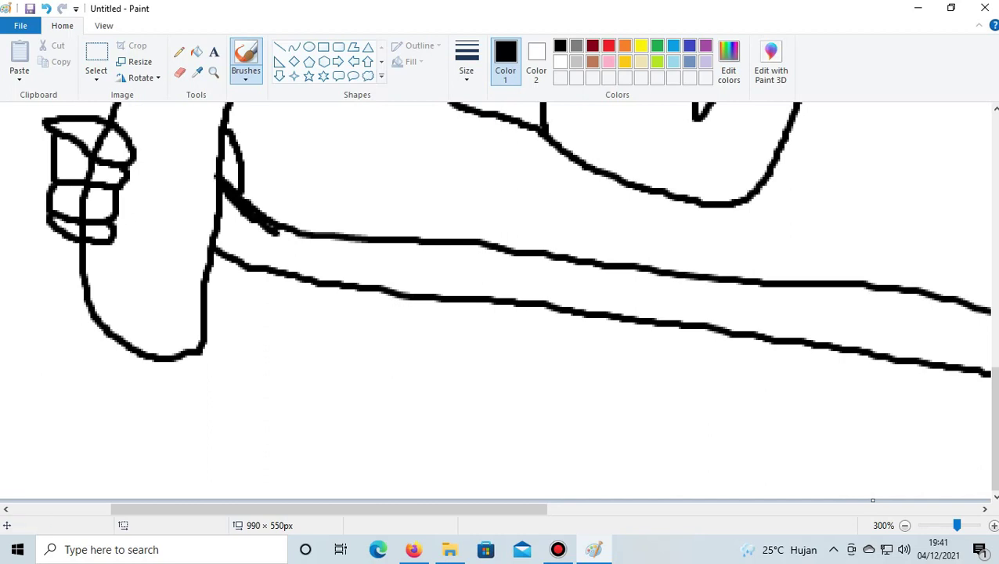
pyautogui.click(45, 9)
pyautogui.click(45, 9)
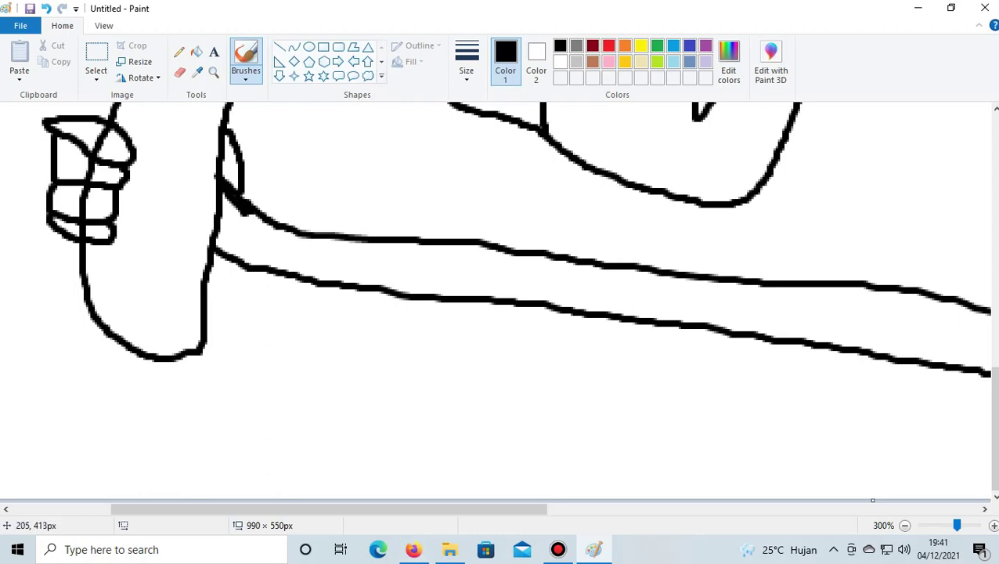
pyautogui.moveTo(227, 198)
pyautogui.mouseDown()
pyautogui.moveTo(280, 233)
pyautogui.moveTo(339, 239)
pyautogui.mouseUp()
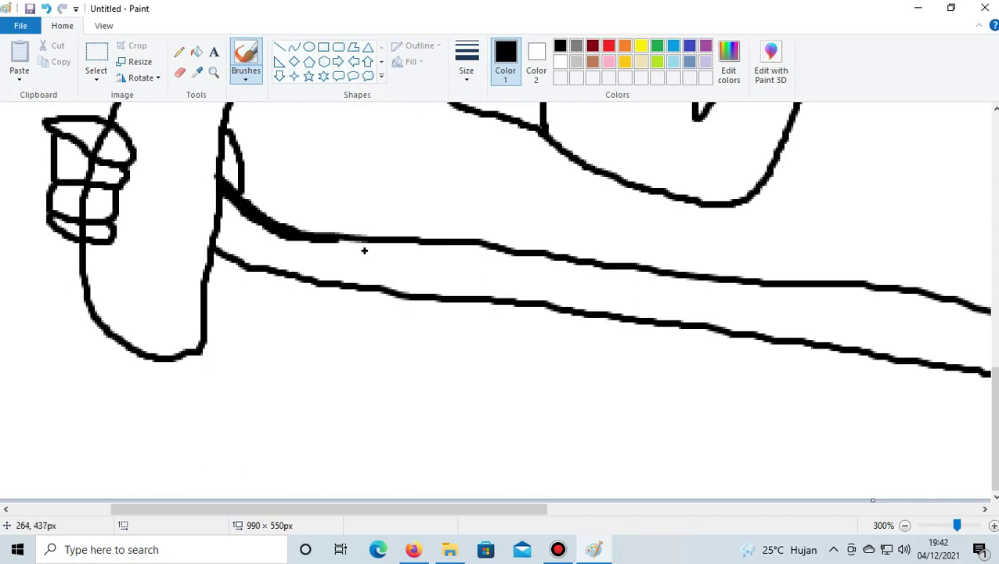
# Thicken the arm's upper outline with brush strokes along the straight stretch following the curve near the stem
pyautogui.moveTo(324, 240); pyautogui.dragTo(418, 247)
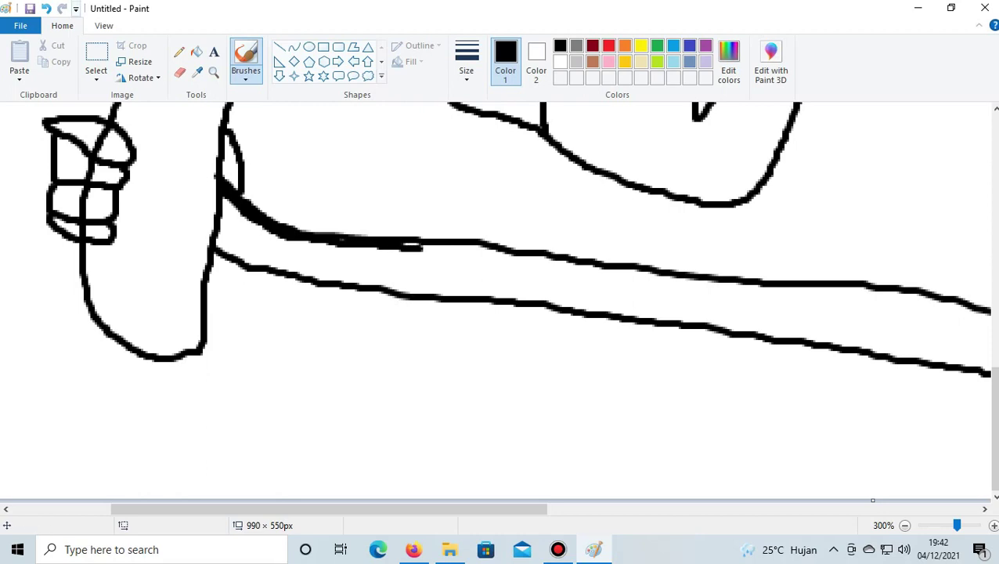
pyautogui.click(46, 9)
pyautogui.moveTo(308, 243)
pyautogui.mouseDown()
pyautogui.moveTo(480, 246)
pyautogui.moveTo(632, 276)
pyautogui.mouseUp()
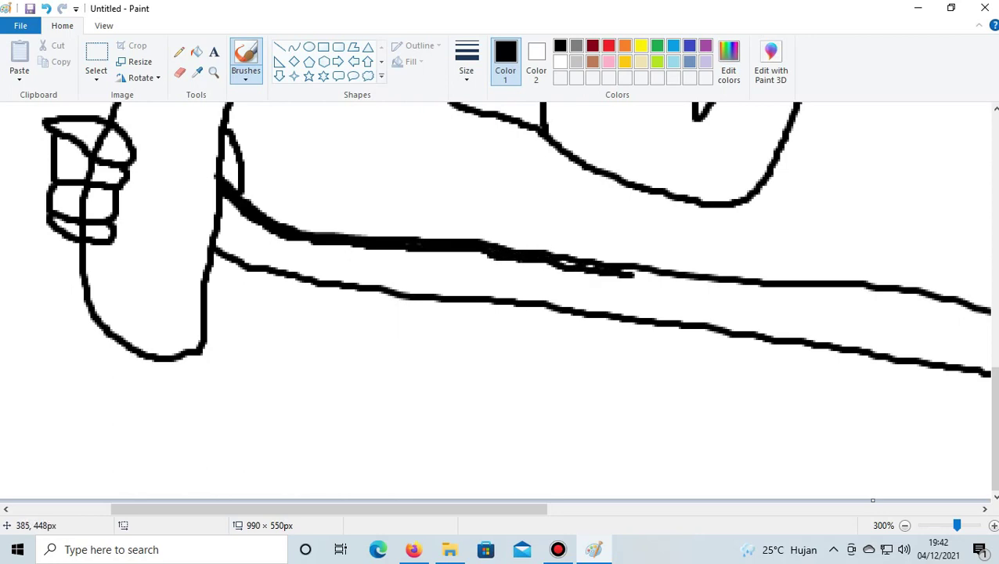
pyautogui.moveTo(558, 261); pyautogui.dragTo(595, 266)
# Continue thickening the arm's upper outline along its middle stretch, up to the downward bend before the cuff
pyautogui.moveTo(469, 509); pyautogui.dragTo(639, 509)
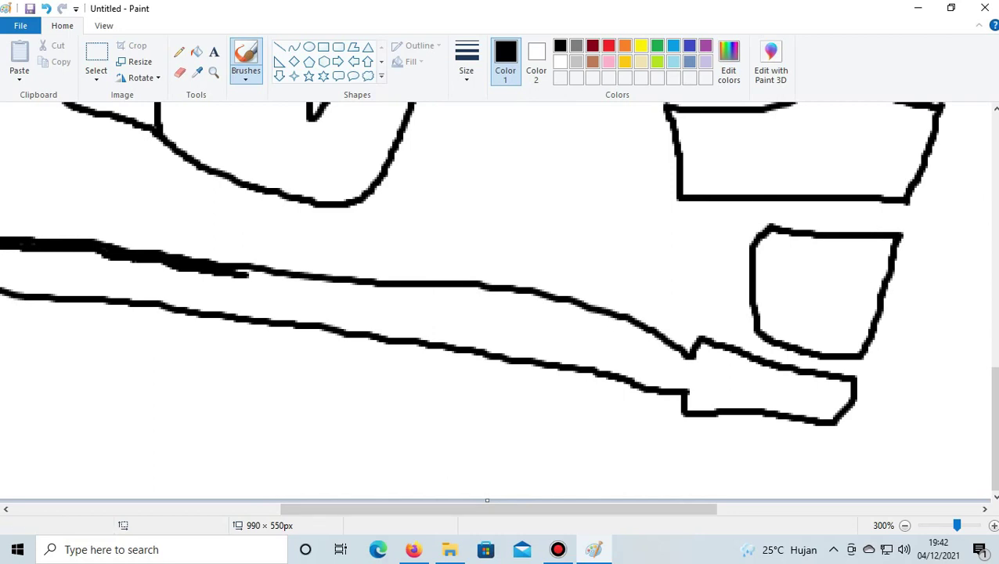
pyautogui.moveTo(247, 272)
pyautogui.mouseDown()
pyautogui.moveTo(393, 290)
pyautogui.moveTo(327, 288)
pyautogui.mouseUp()
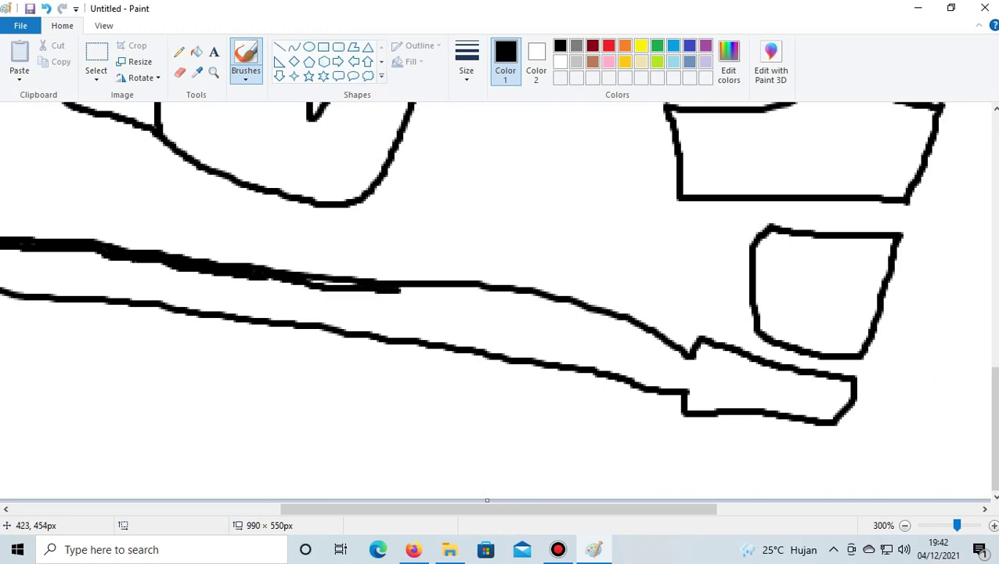
pyautogui.click(47, 8)
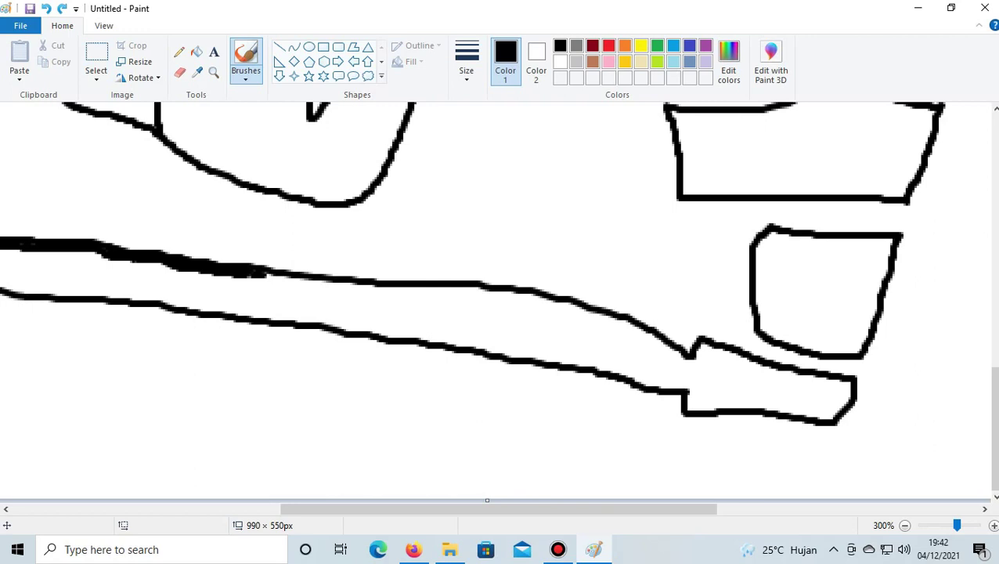
pyautogui.moveTo(270, 276); pyautogui.dragTo(390, 288)
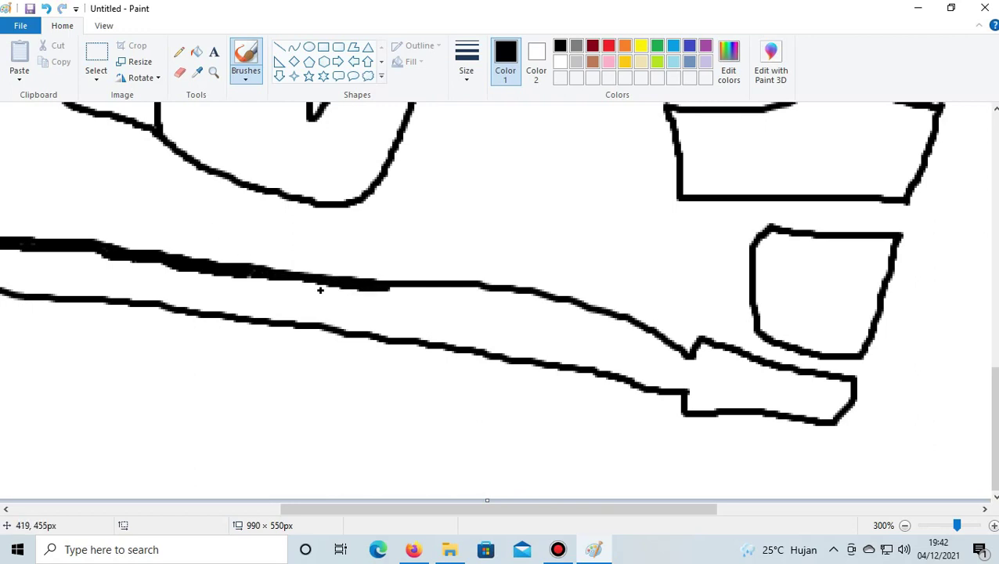
pyautogui.moveTo(296, 280); pyautogui.dragTo(541, 296)
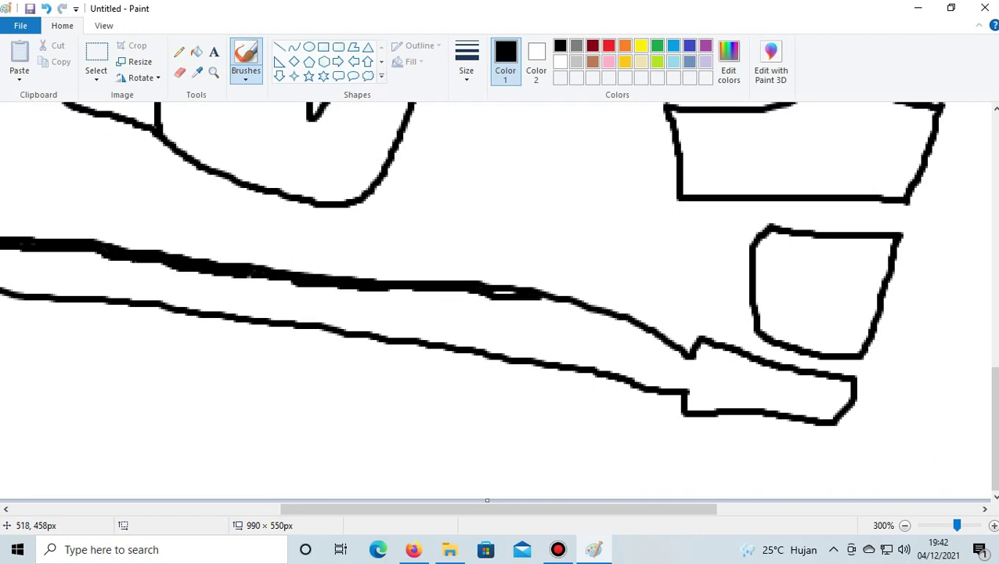
pyautogui.moveTo(382, 290); pyautogui.dragTo(507, 292)
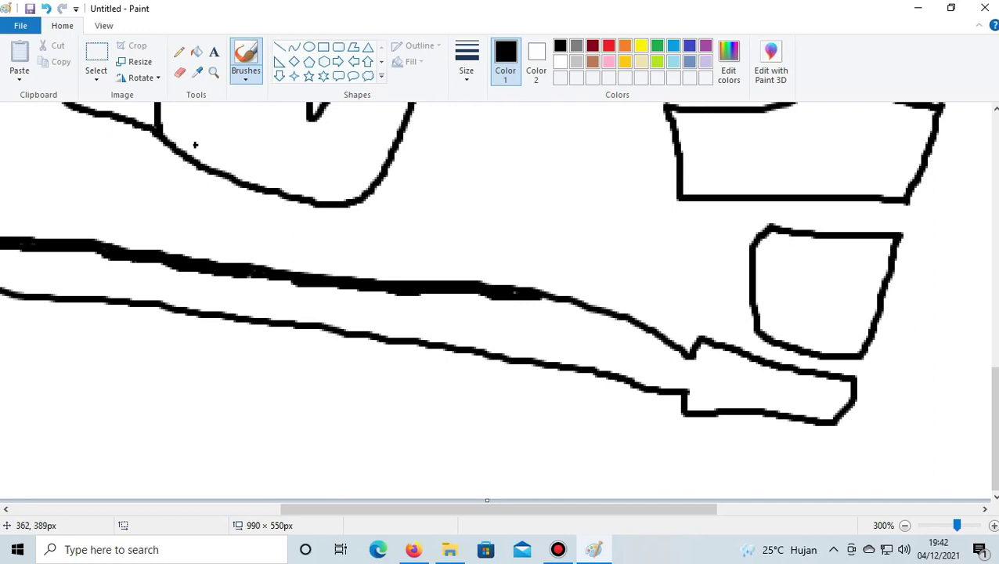
pyautogui.click(46, 9)
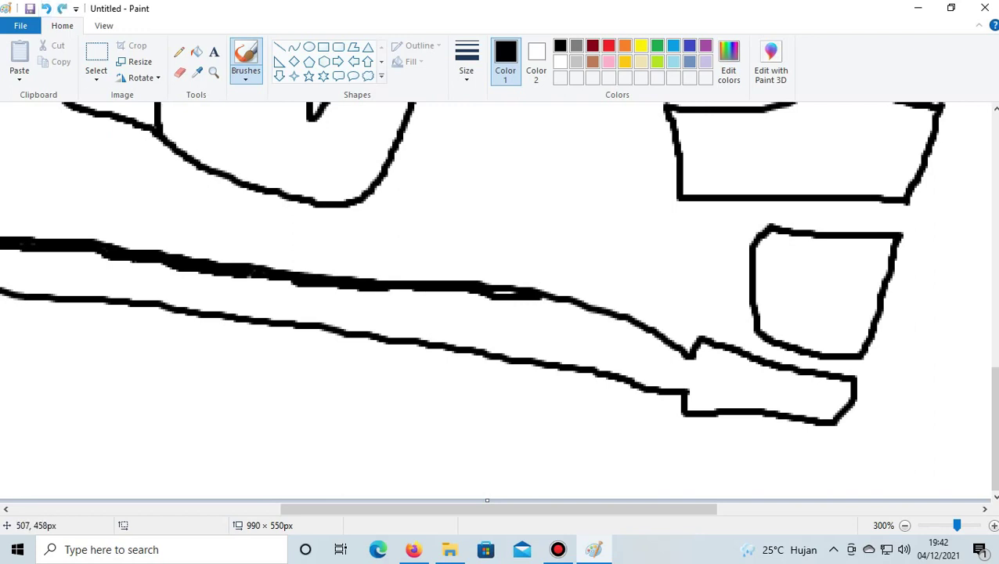
# Thicken the arm's upper outline down the final bend to the cuff and close the gap between arm and cuff with a short line
pyautogui.moveTo(494, 290); pyautogui.dragTo(567, 313)
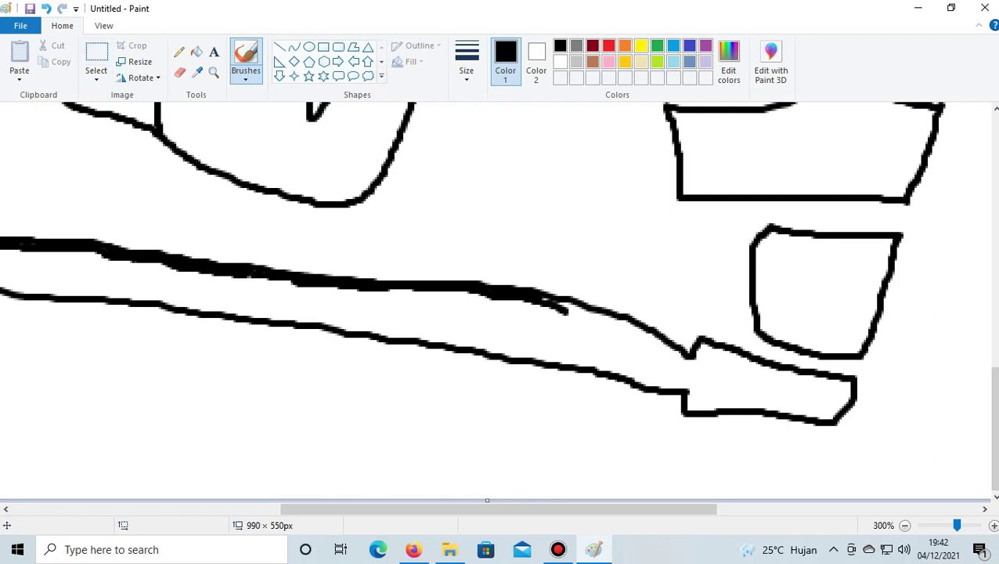
pyautogui.click(46, 9)
pyautogui.moveTo(493, 289); pyautogui.dragTo(616, 327)
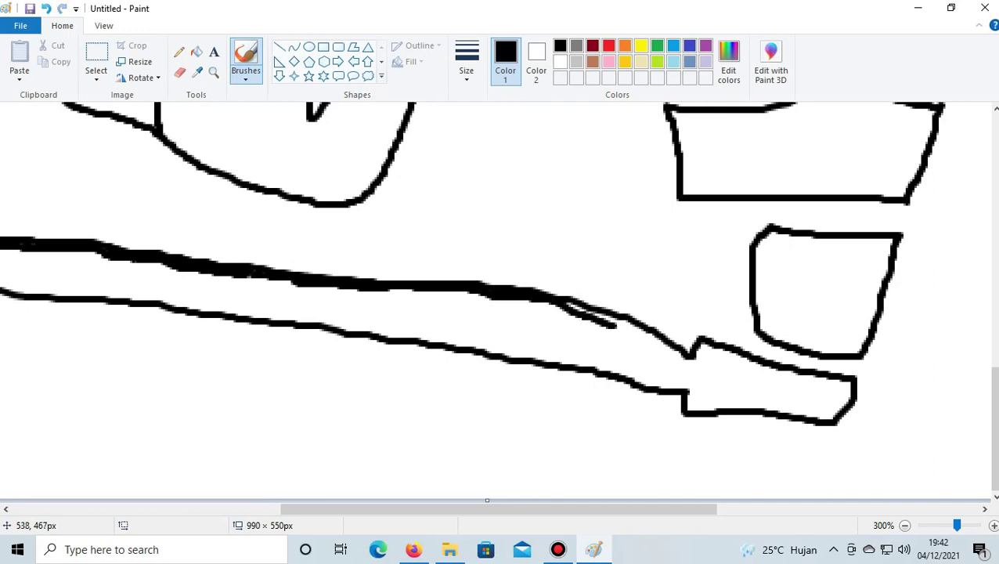
pyautogui.moveTo(565, 302); pyautogui.dragTo(684, 358)
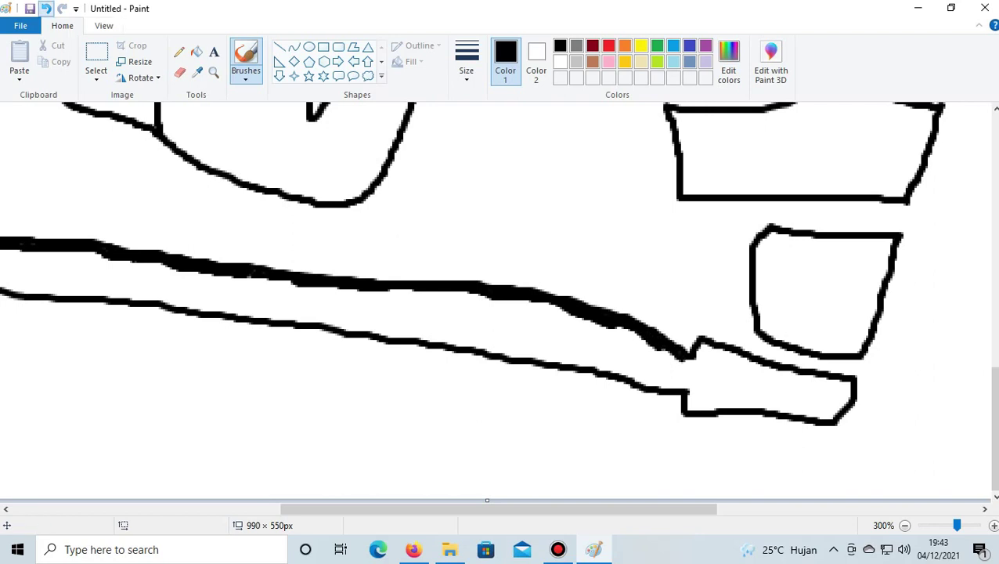
pyautogui.click(46, 9)
pyautogui.click(47, 9)
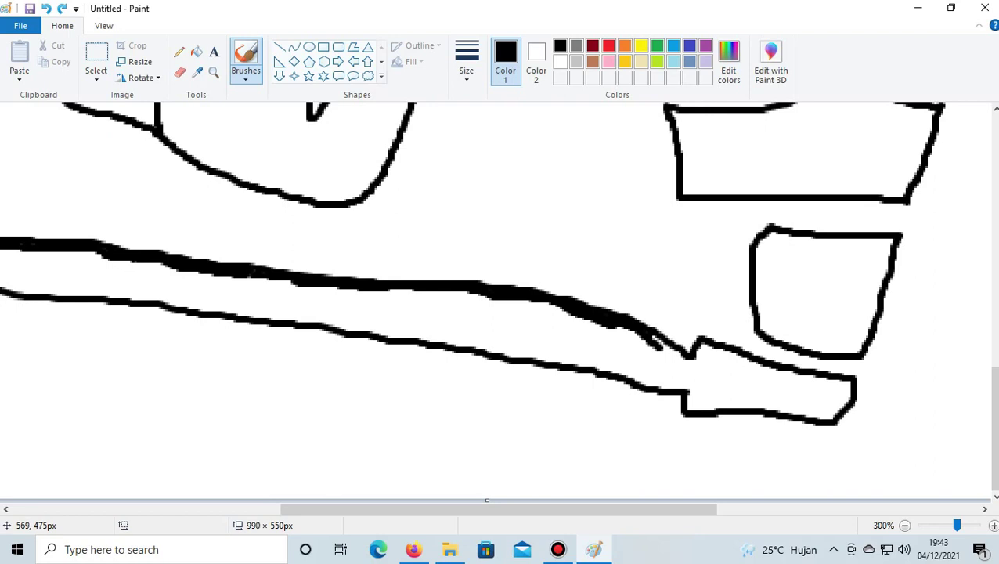
pyautogui.moveTo(646, 332)
pyautogui.mouseDown()
pyautogui.moveTo(691, 362)
pyautogui.moveTo(683, 384)
pyautogui.mouseUp()
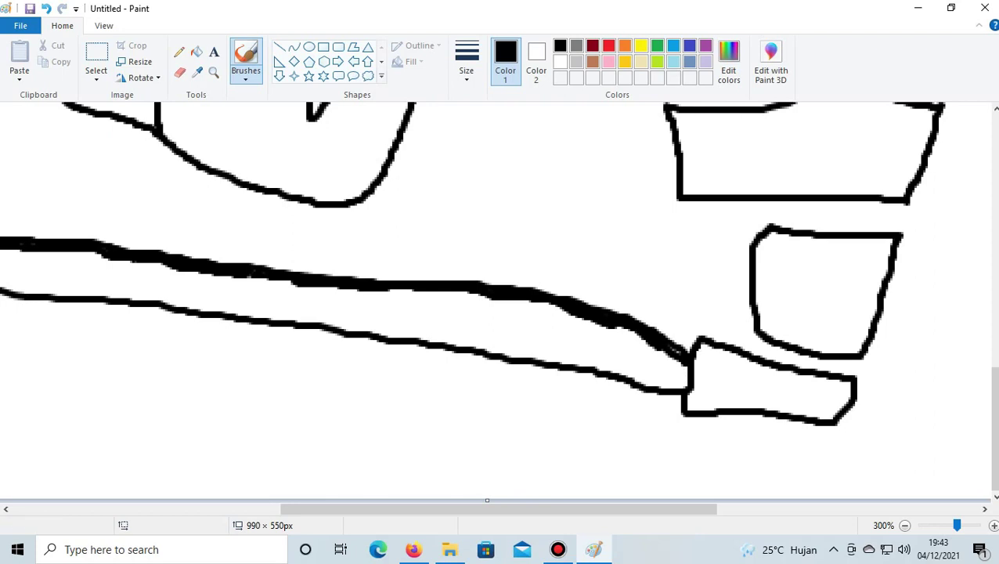
# Thicken the cuff's upper edge with overlapping brush strokes from its arm end to its far corner
pyautogui.moveTo(681, 353)
pyautogui.mouseDown()
pyautogui.moveTo(706, 346)
pyautogui.moveTo(852, 389)
pyautogui.mouseUp()
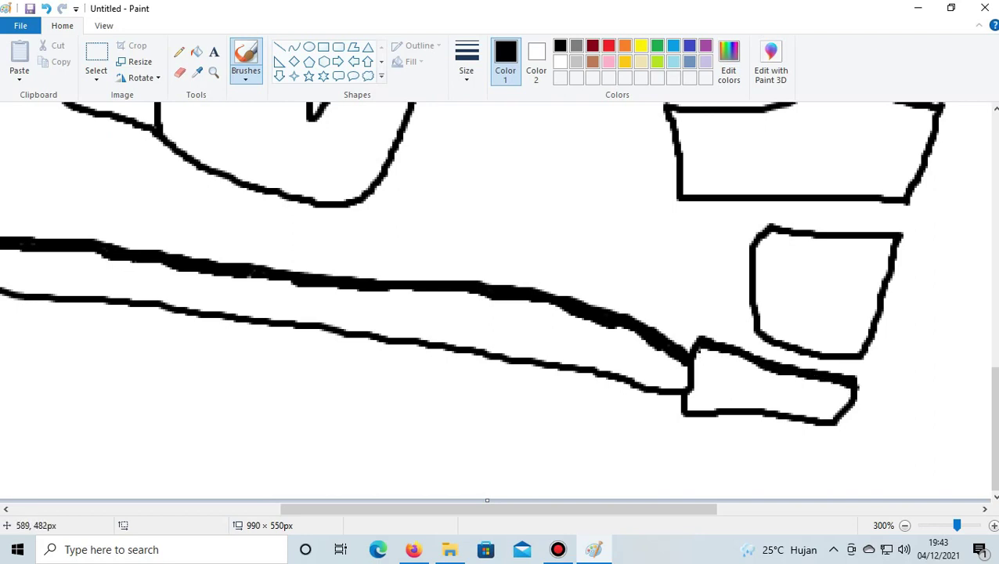
pyautogui.click(46, 9)
pyautogui.moveTo(696, 348); pyautogui.dragTo(732, 357)
pyautogui.moveTo(734, 358)
pyautogui.mouseDown()
pyautogui.moveTo(853, 384)
pyautogui.moveTo(847, 389)
pyautogui.mouseUp()
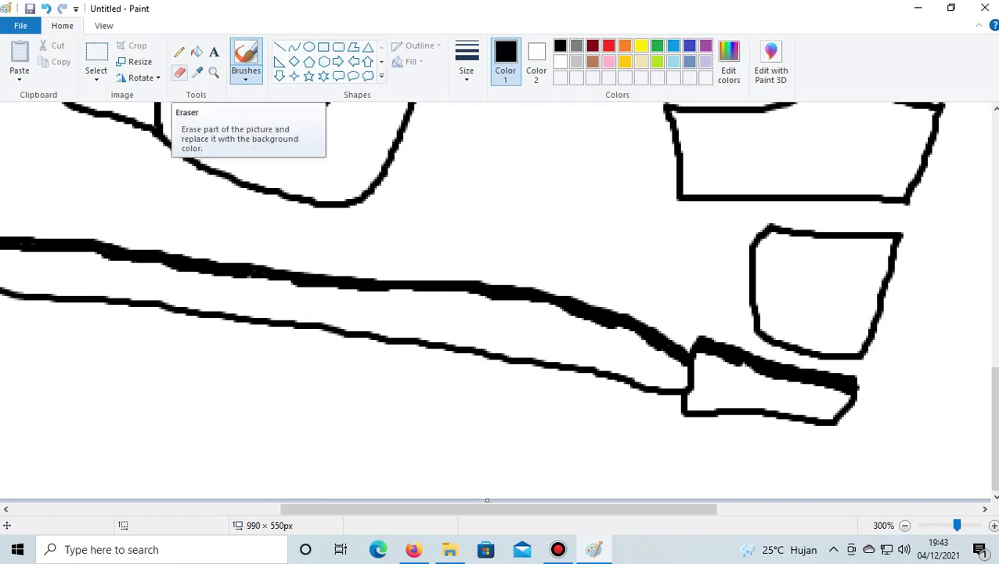
pyautogui.click(179, 72)
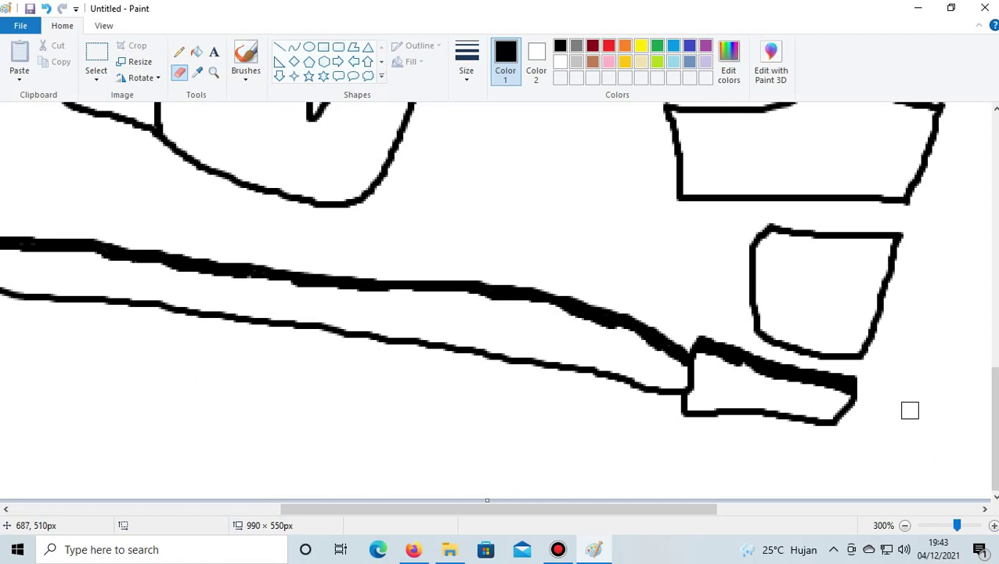
pyautogui.click(47, 9)
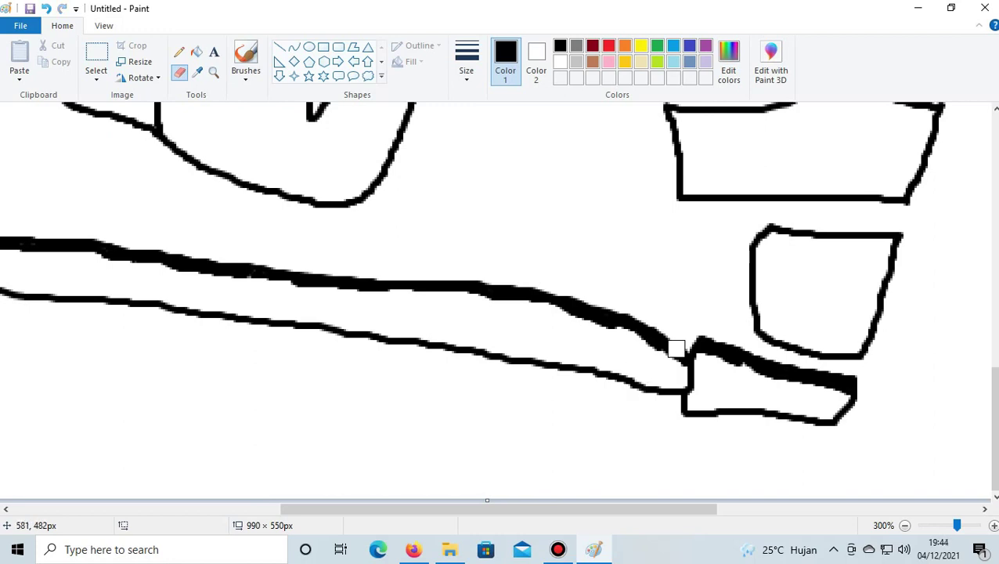
pyautogui.click(179, 51)
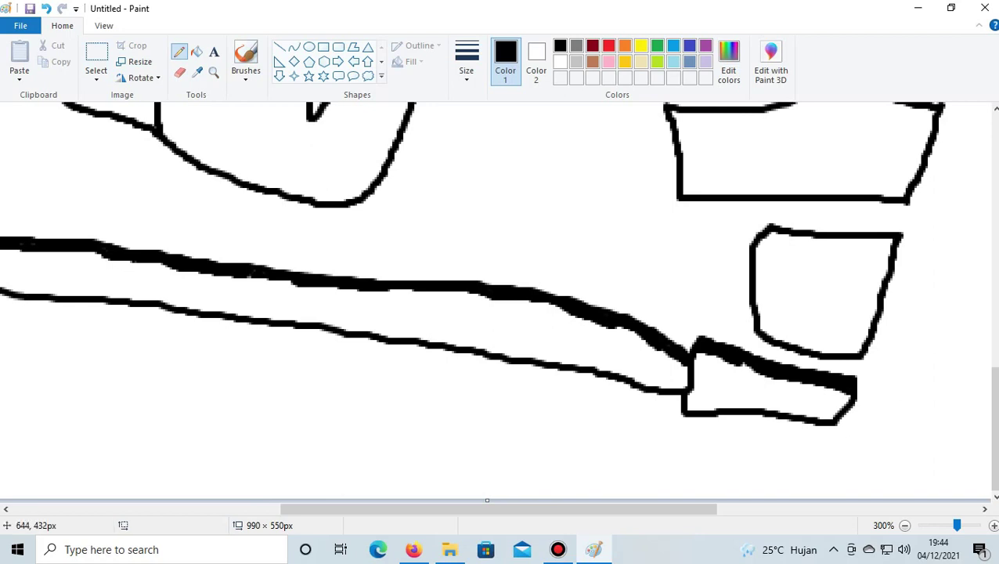
pyautogui.click(245, 59)
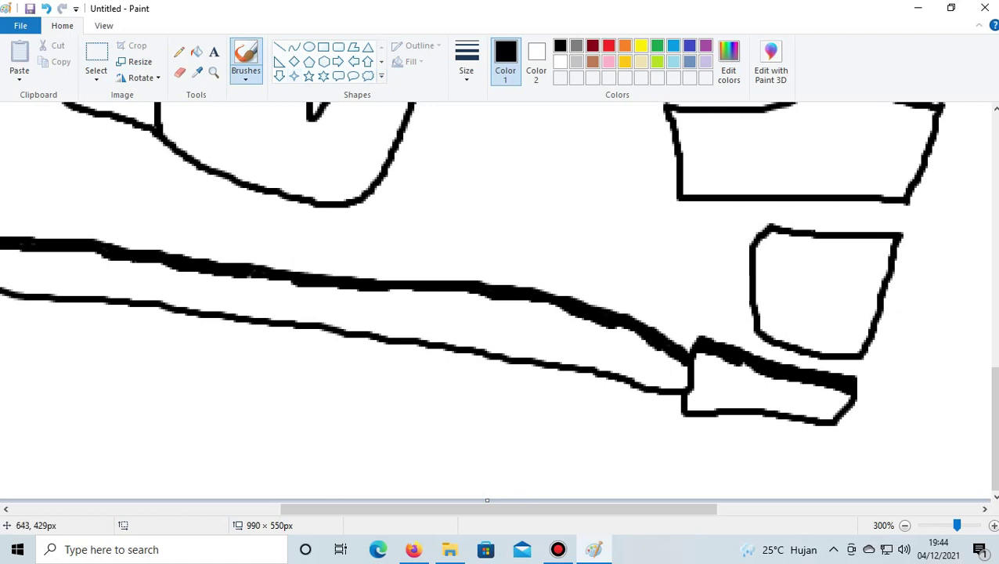
# Divide the small lowest body segment with one slightly slanted line from its top edge to its bottom edge
pyautogui.moveTo(815, 235); pyautogui.dragTo(804, 335)
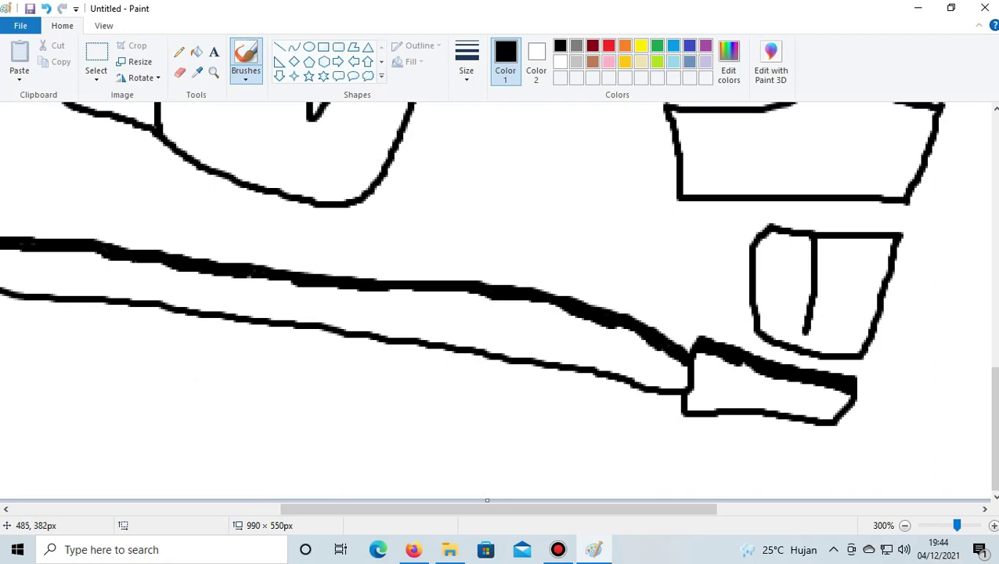
pyautogui.click(45, 8)
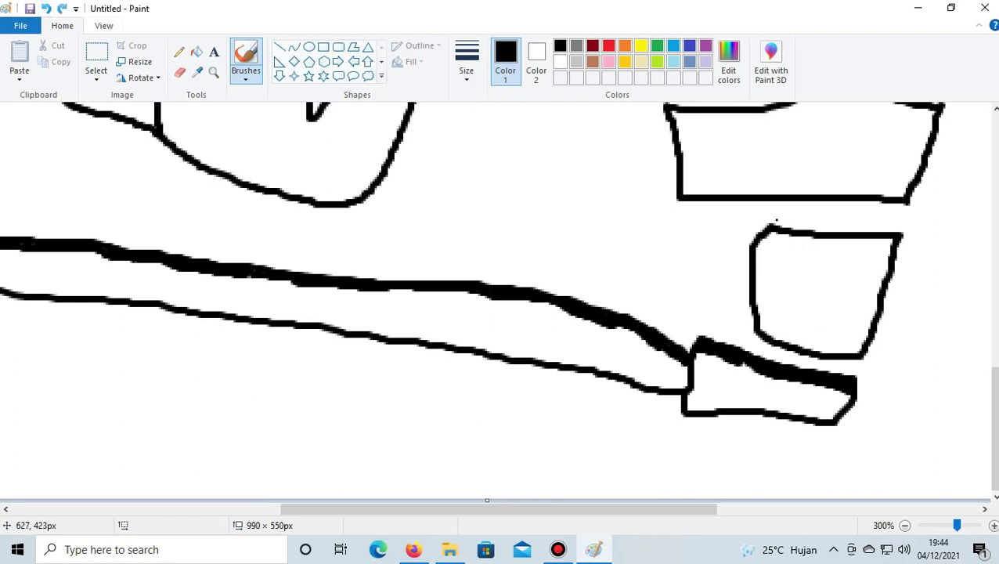
pyautogui.moveTo(813, 235); pyautogui.dragTo(802, 352)
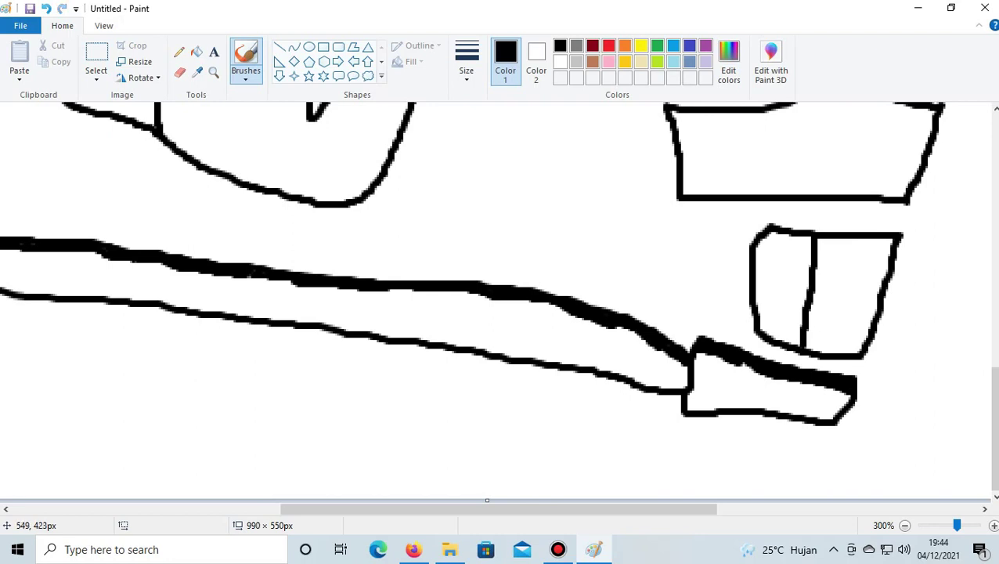
pyautogui.click(45, 8)
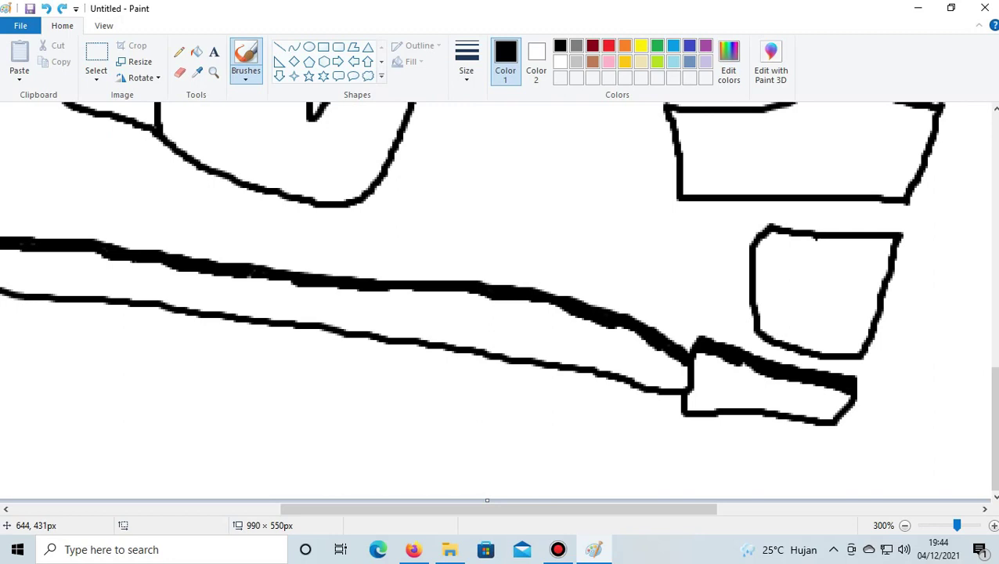
pyautogui.moveTo(819, 237); pyautogui.dragTo(799, 348)
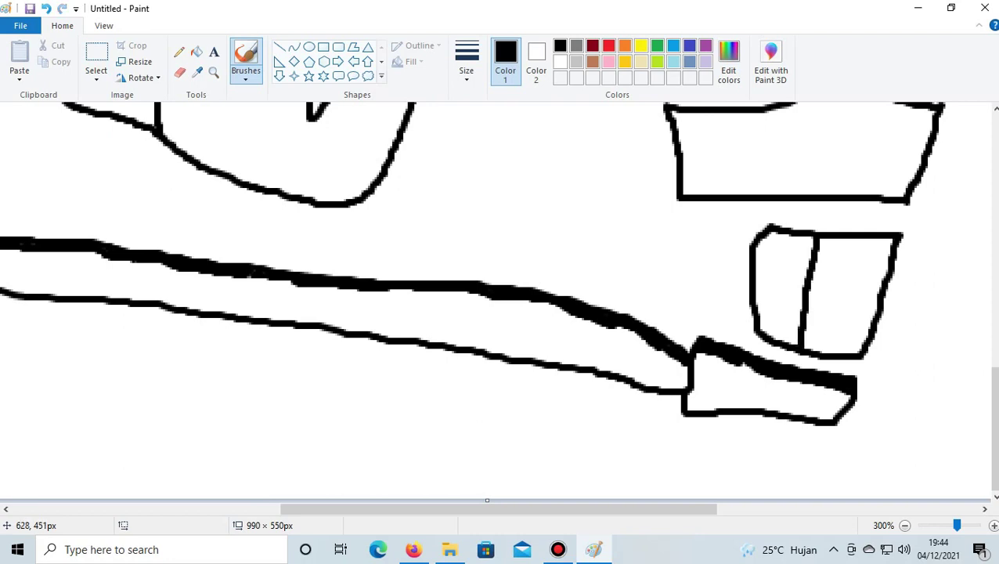
# Divide the next body segment up with a vertical line near its far side and a horizontal line across the wider part
pyautogui.scroll(2, 748, 203)
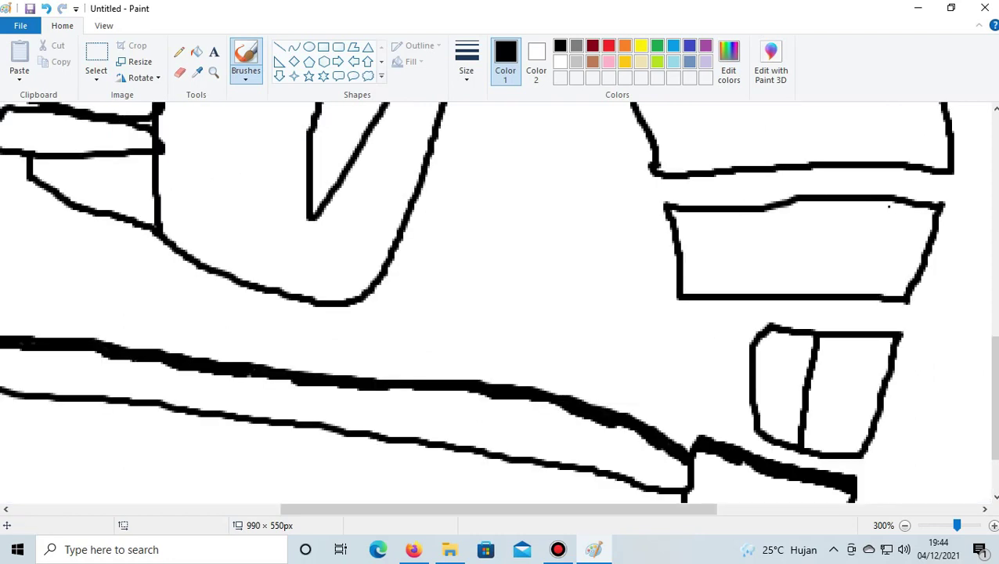
pyautogui.moveTo(867, 202); pyautogui.dragTo(861, 295)
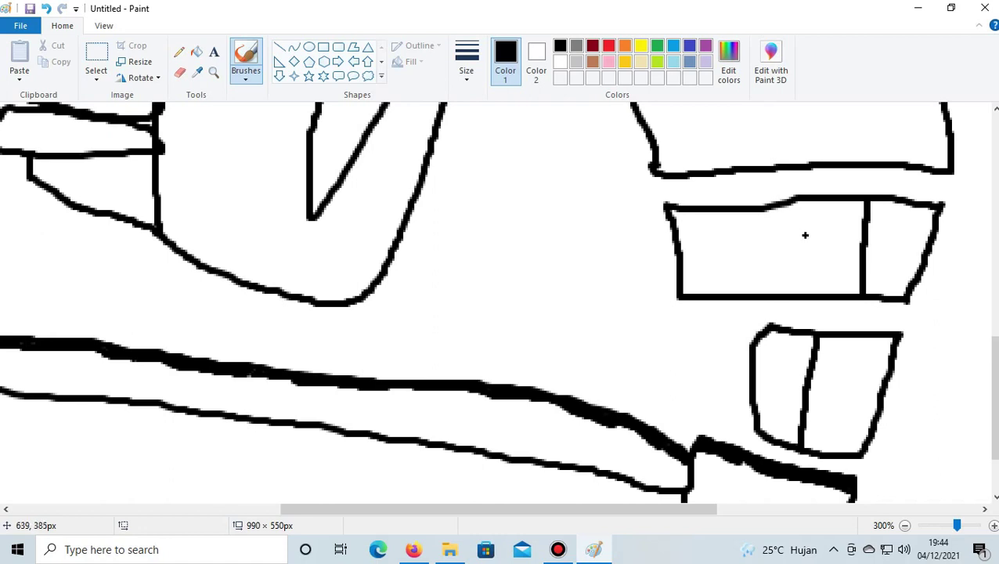
pyautogui.moveTo(861, 248); pyautogui.dragTo(678, 247)
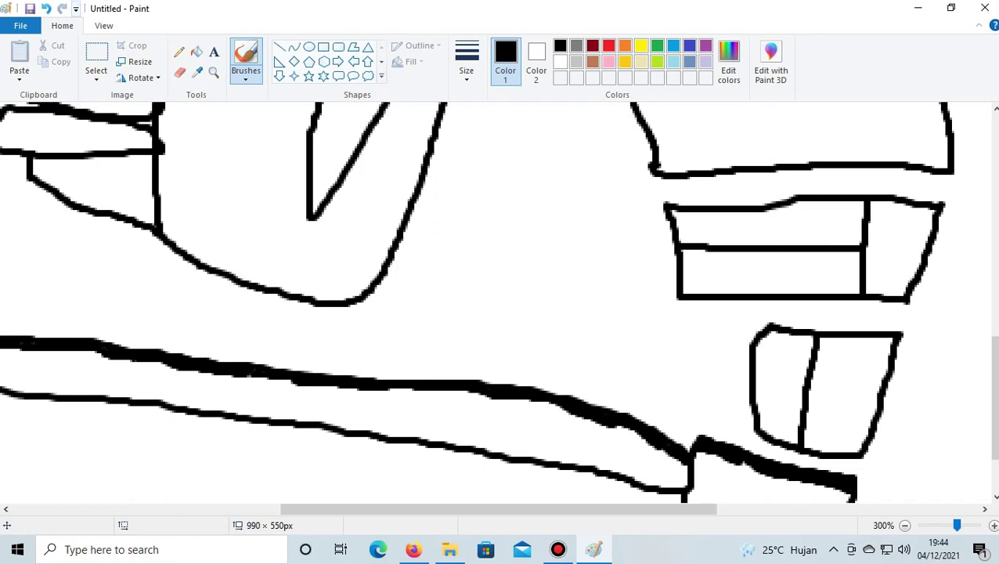
pyautogui.click(46, 8)
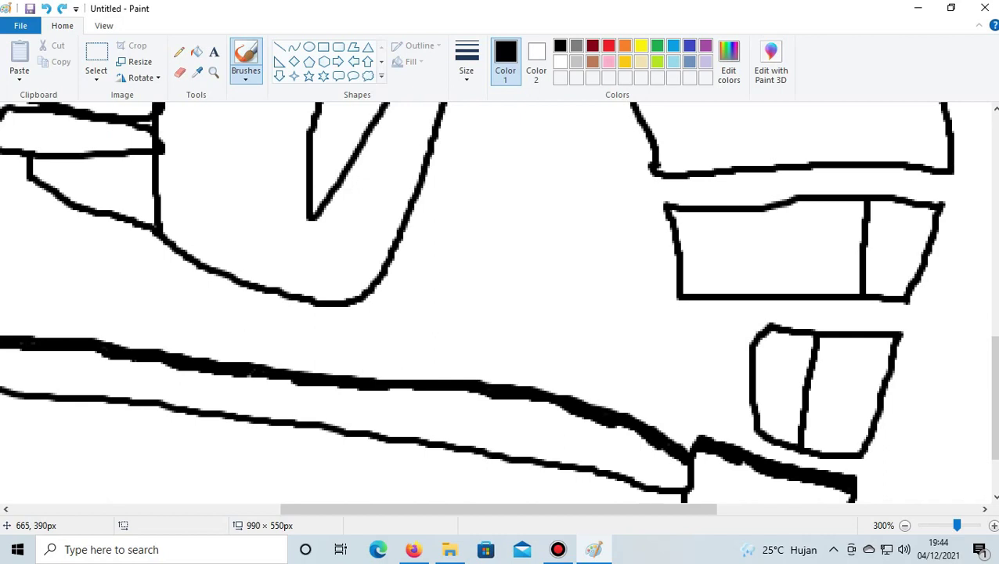
pyautogui.moveTo(859, 245); pyautogui.dragTo(693, 249)
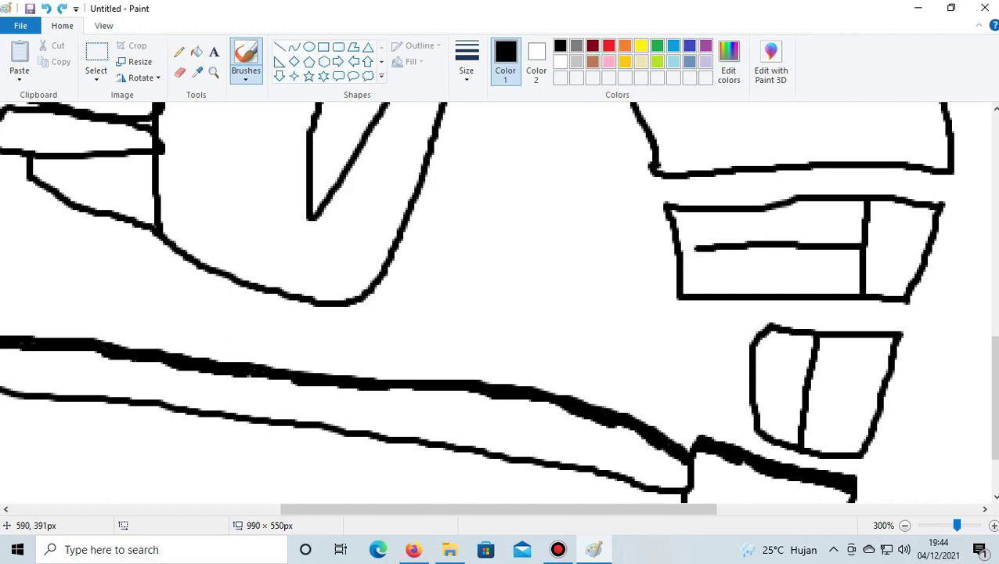
pyautogui.click(45, 8)
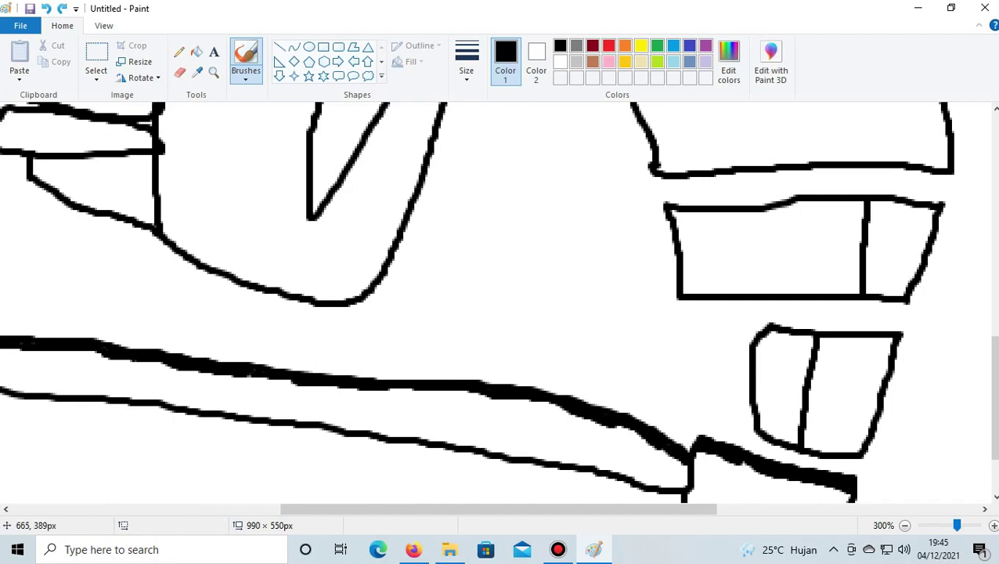
pyautogui.moveTo(861, 243); pyautogui.dragTo(678, 251)
# Draw a near-vertical dividing line through the large body segment above, from its sloping top edge to its bottom edge
pyautogui.scroll(6, 865, 305)
pyautogui.scroll(-4, 865, 305)
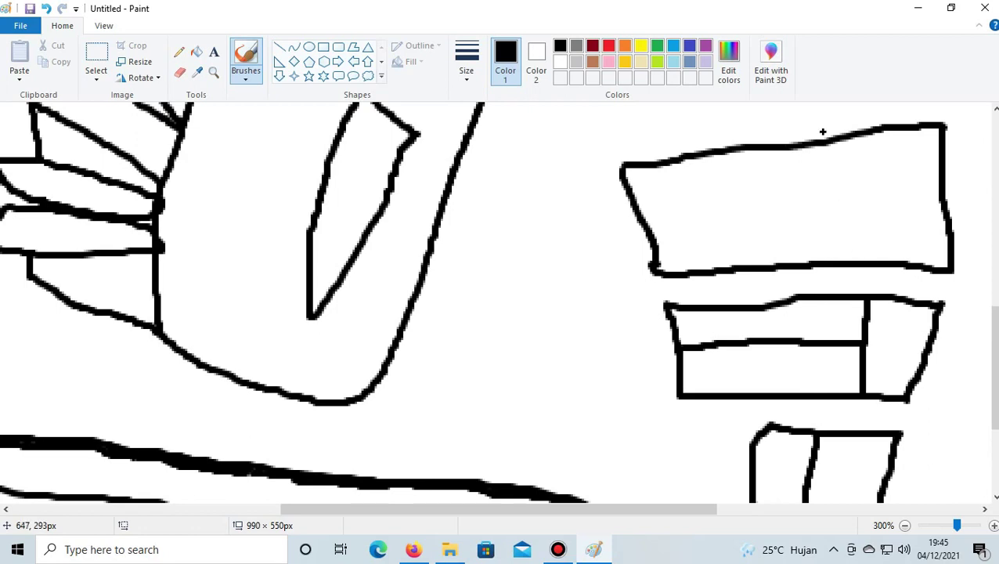
pyautogui.moveTo(826, 137); pyautogui.dragTo(840, 259)
# Draw three short cross lines between the arm's upper and lower outlines, spaced along the section before the cuff
pyautogui.scroll(-3, 768, 221)
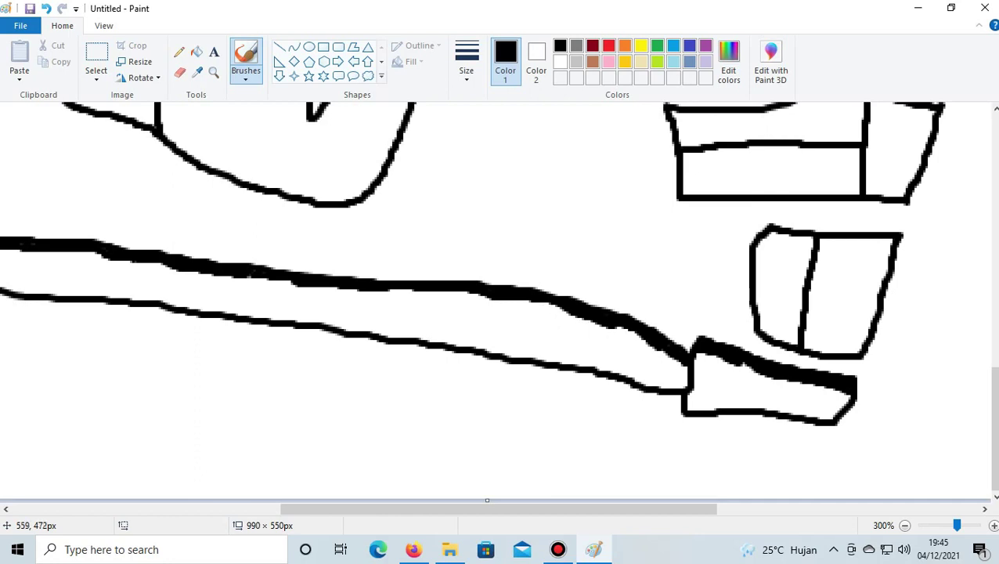
pyautogui.moveTo(627, 327); pyautogui.dragTo(627, 375)
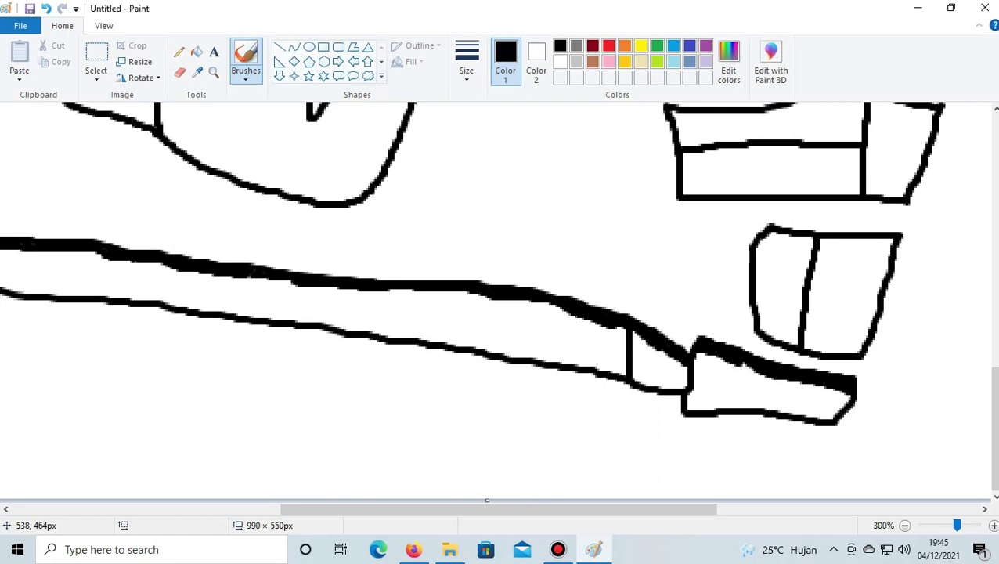
pyautogui.moveTo(577, 315); pyautogui.dragTo(582, 365)
pyautogui.moveTo(541, 302); pyautogui.dragTo(538, 361)
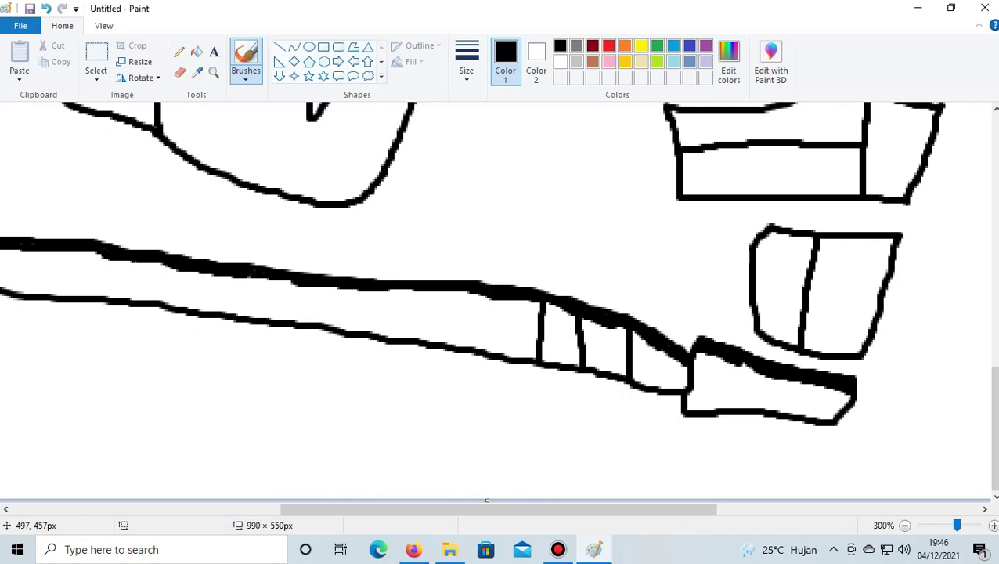
# Add one more vertical cross line between the arm's outlines, on the inner side of the three existing ones
pyautogui.moveTo(493, 294); pyautogui.dragTo(491, 354)
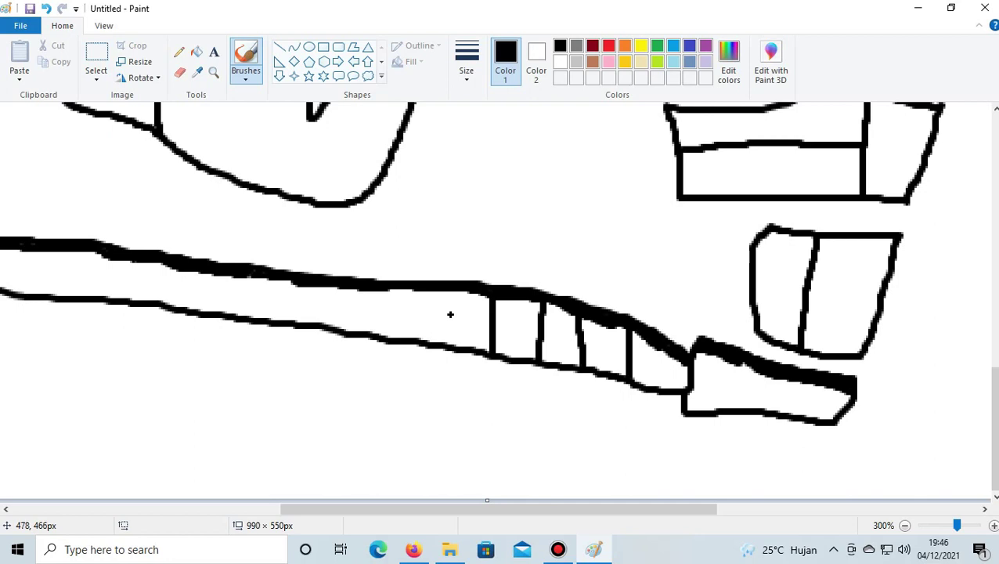
pyautogui.moveTo(345, 289); pyautogui.dragTo(354, 335)
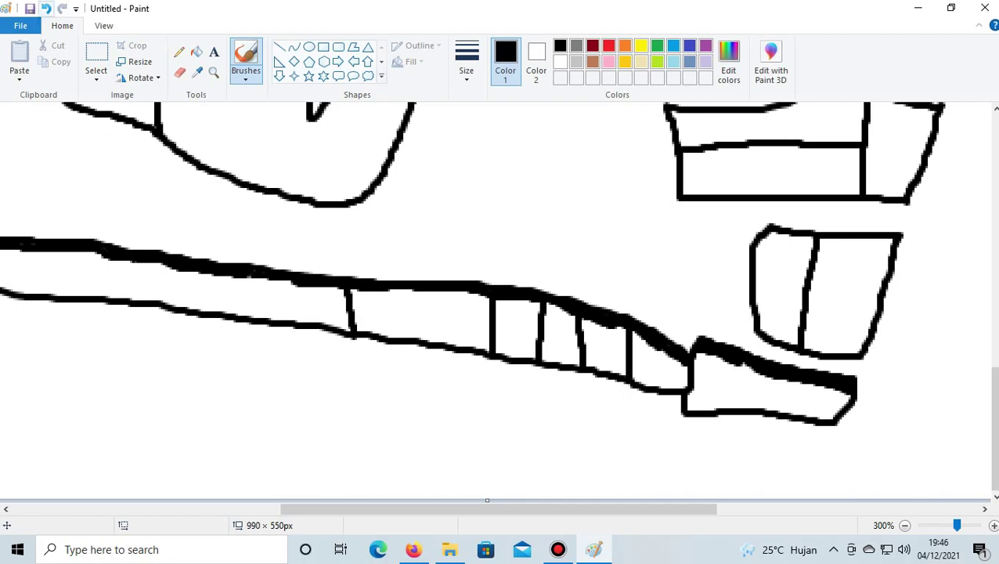
pyautogui.click(46, 9)
pyautogui.moveTo(342, 285); pyautogui.dragTo(338, 328)
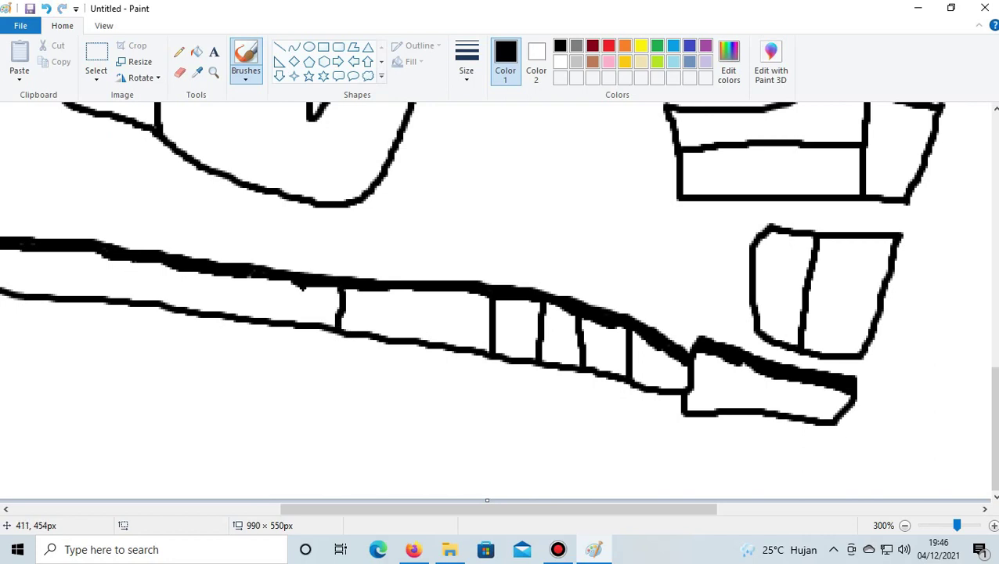
pyautogui.click(45, 9)
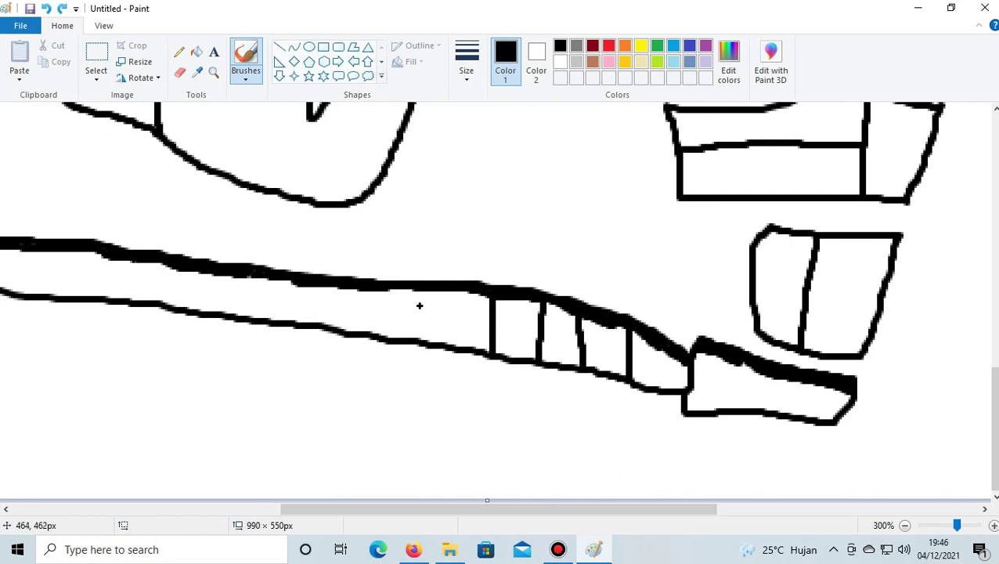
# Thicken a short stretch of the head's outer outline beside the large eye, undoing the extra strokes above it
pyautogui.scroll(-1, 421, 308)
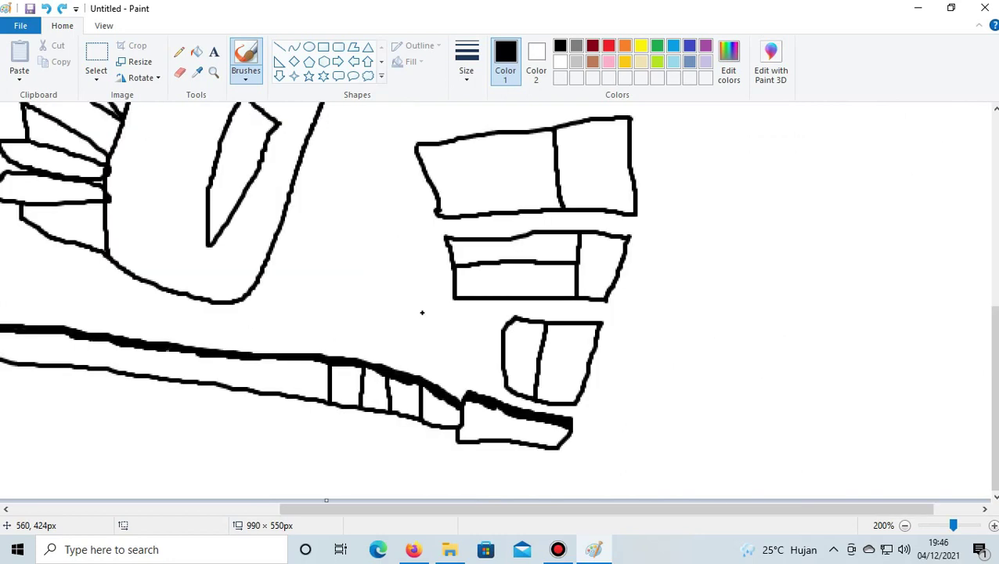
pyautogui.moveTo(548, 507); pyautogui.dragTo(392, 507)
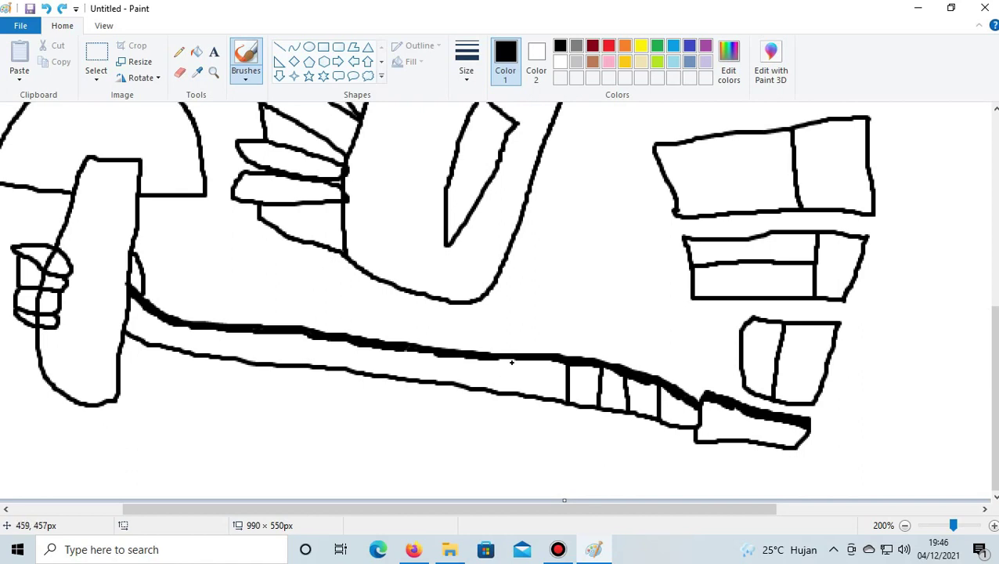
pyautogui.scroll(5, 510, 355)
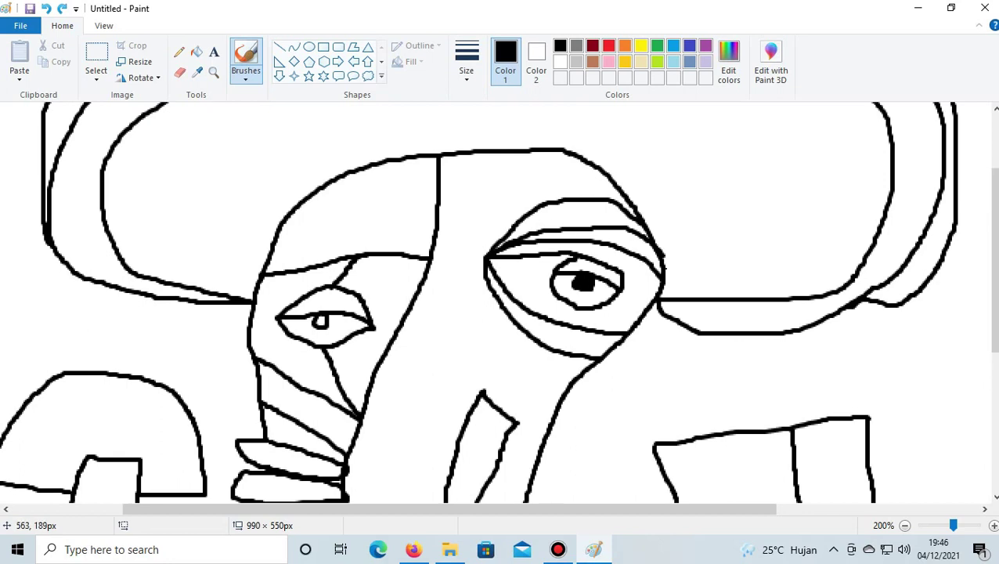
pyautogui.moveTo(663, 261)
pyautogui.mouseDown()
pyautogui.moveTo(662, 249)
pyautogui.moveTo(667, 281)
pyautogui.mouseUp()
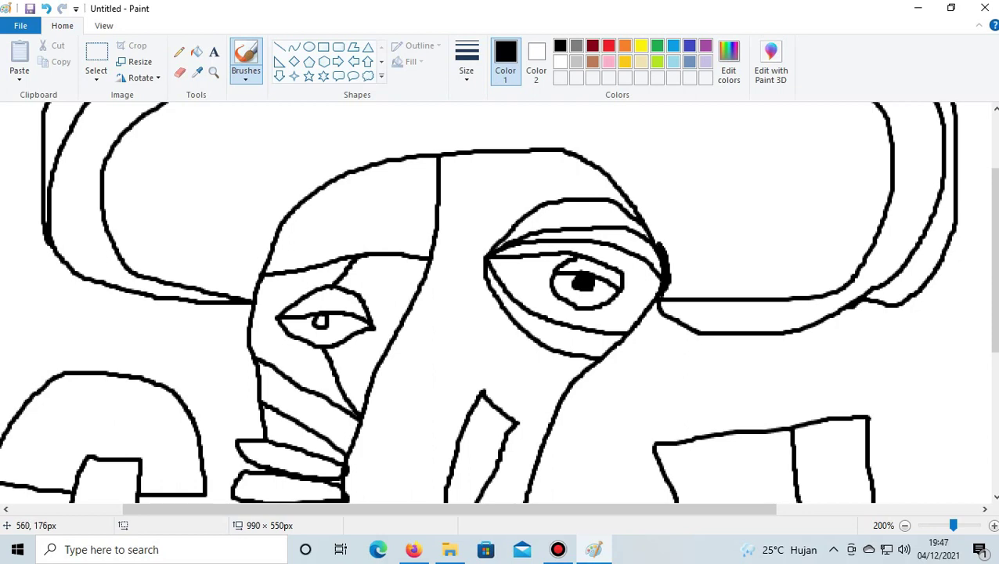
pyautogui.moveTo(662, 244); pyautogui.dragTo(646, 222)
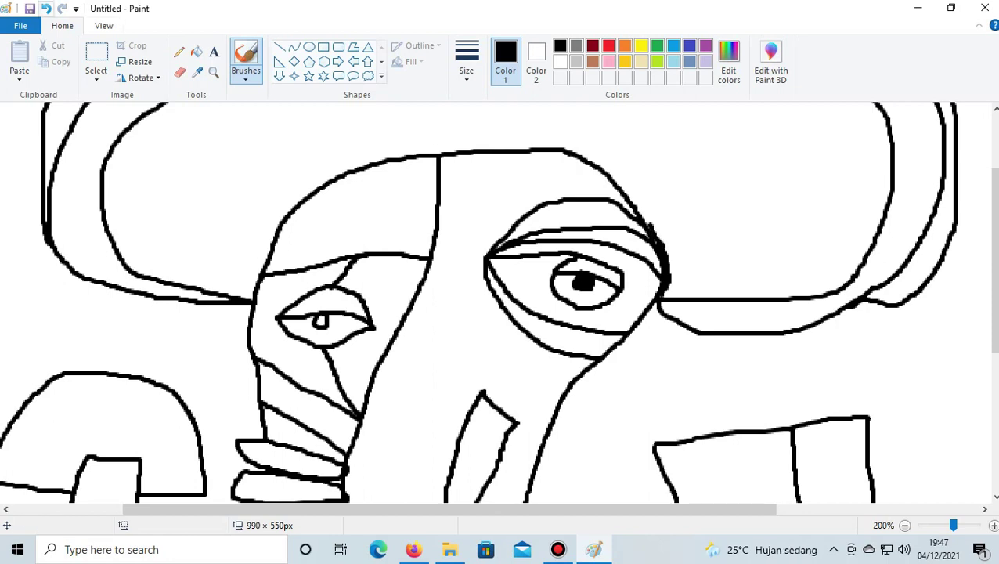
pyautogui.click(46, 8)
pyautogui.click(46, 8)
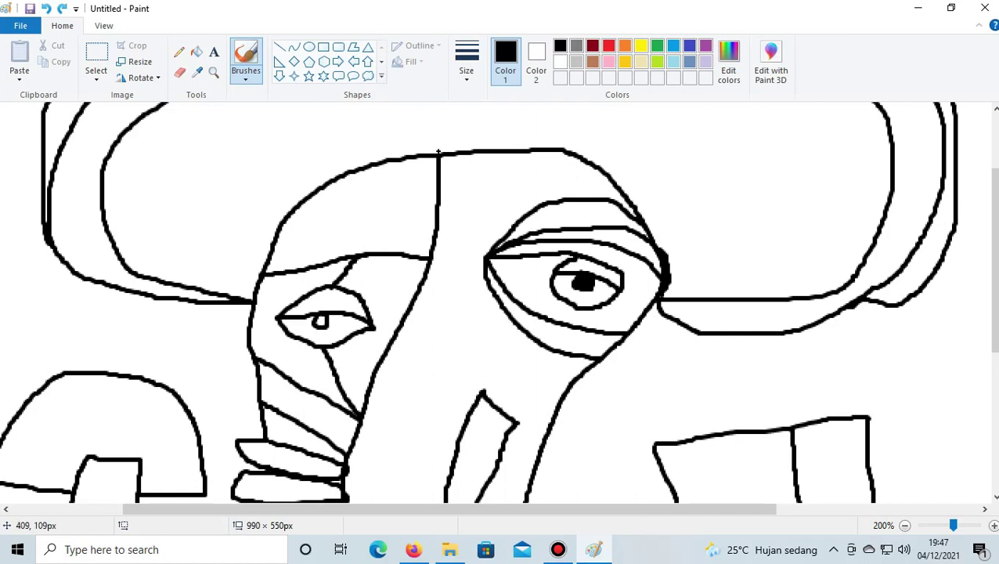
# Thicken the head's top outline from the vertical dividing line over the curve down to the large eye
pyautogui.moveTo(439, 152)
pyautogui.mouseDown()
pyautogui.moveTo(523, 143)
pyautogui.moveTo(586, 152)
pyautogui.moveTo(633, 200)
pyautogui.moveTo(662, 250)
pyautogui.mouseUp()
pyautogui.hotkey('ctrl', 'z')
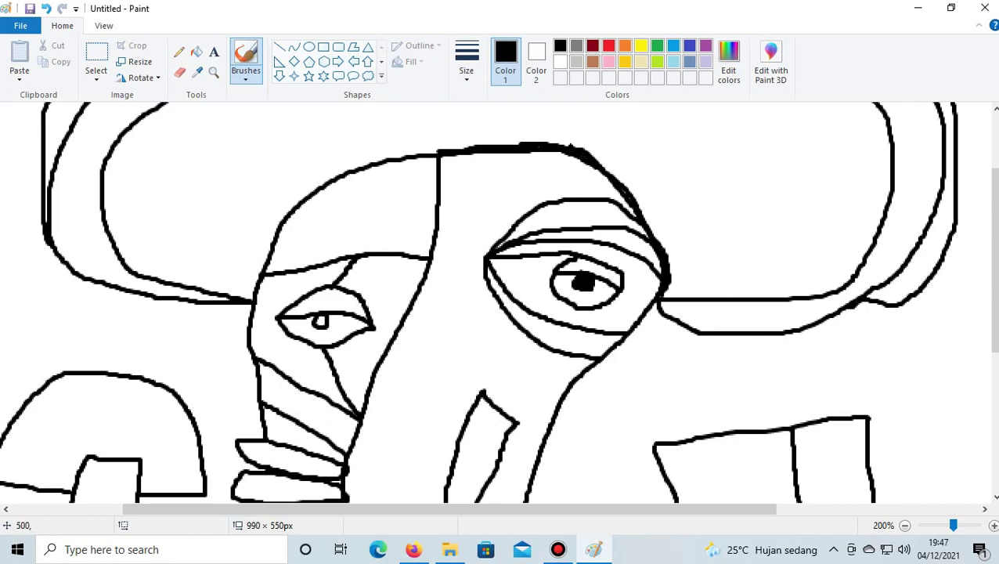
pyautogui.moveTo(589, 152); pyautogui.dragTo(628, 191)
pyautogui.moveTo(438, 148); pyautogui.dragTo(518, 143)
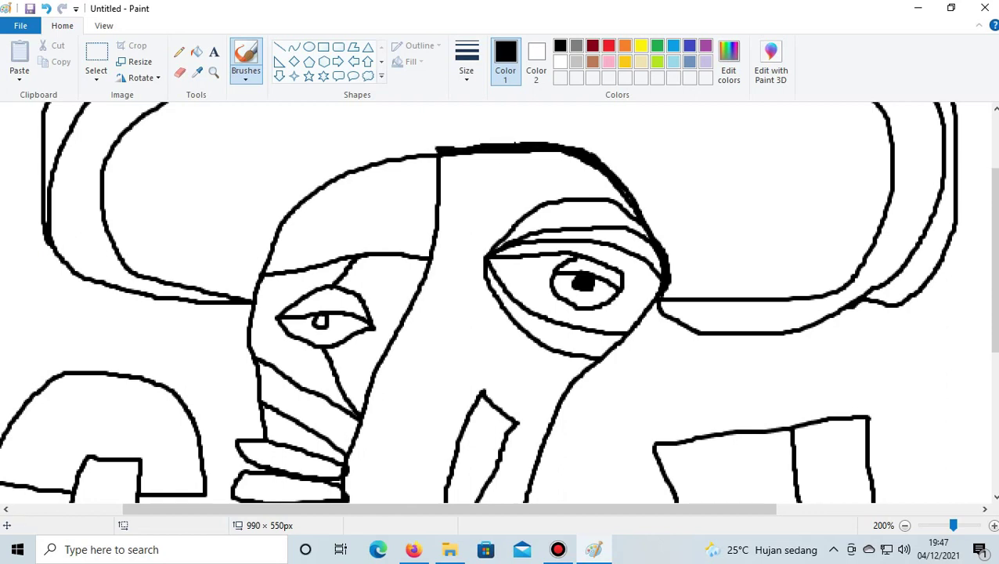
pyautogui.click(45, 8)
pyautogui.moveTo(435, 149); pyautogui.dragTo(518, 144)
pyautogui.click(45, 9)
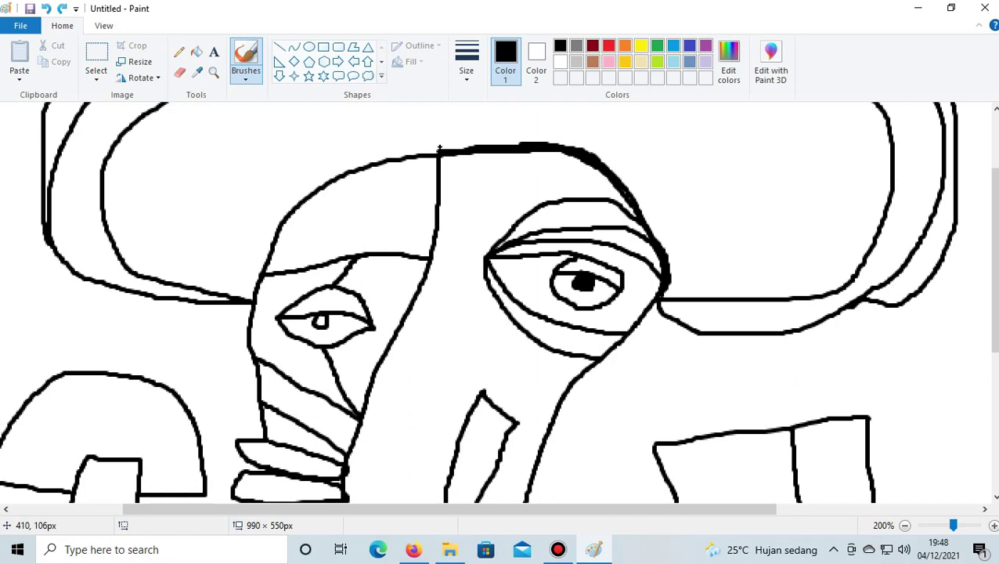
pyautogui.moveTo(437, 146); pyautogui.dragTo(488, 143)
pyautogui.click(47, 9)
pyautogui.moveTo(437, 148); pyautogui.dragTo(515, 141)
pyautogui.hotkey('ctrl', 'z')
pyautogui.moveTo(436, 147); pyautogui.dragTo(474, 141)
pyautogui.click(45, 9)
# Build up a heavy black band along the flat top of the head, from the dividing line to the start of the curve
pyautogui.moveTo(440, 149)
pyautogui.mouseDown()
pyautogui.moveTo(540, 138)
pyautogui.moveTo(590, 149)
pyautogui.mouseUp()
pyautogui.moveTo(440, 142); pyautogui.dragTo(540, 137)
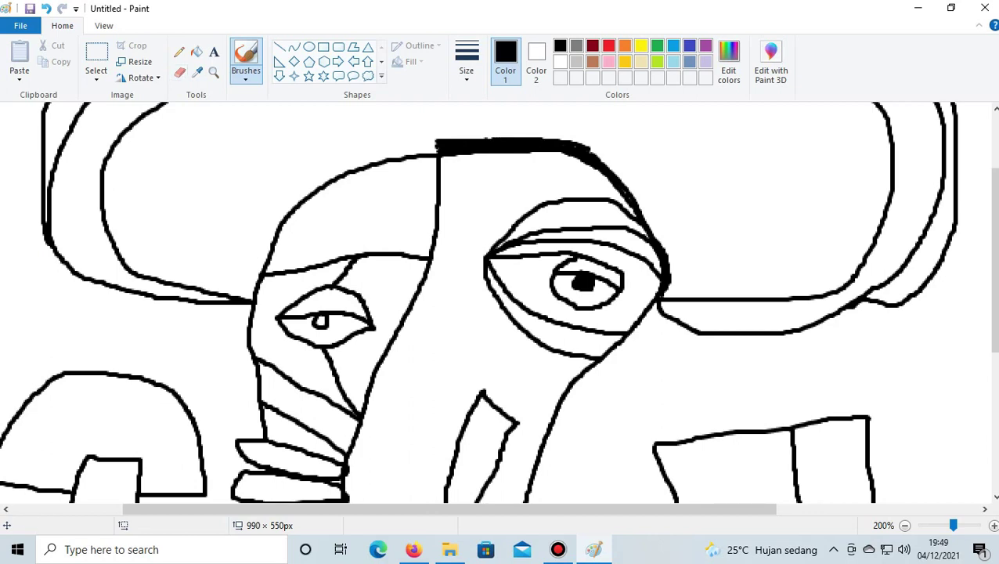
pyautogui.hotkey('ctrl', 'z')
pyautogui.hotkey('ctrl', 'z')
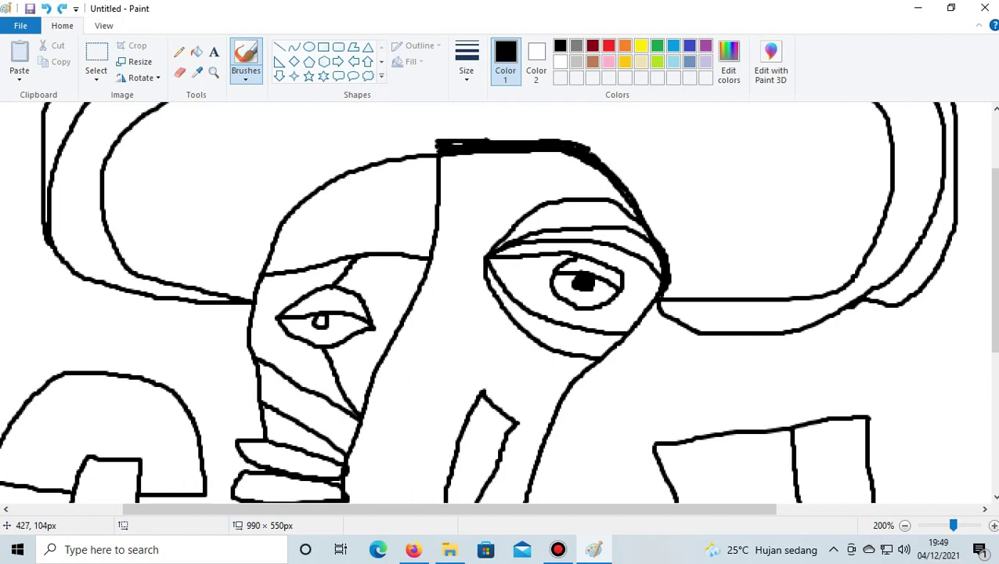
pyautogui.click(462, 153)
pyautogui.moveTo(454, 143)
pyautogui.mouseDown()
pyautogui.moveTo(549, 133)
pyautogui.moveTo(593, 147)
pyautogui.mouseUp()
# Draw a second outline above the forehead on the small eye's side, from the black band down to an angular corner meeting the head
pyautogui.scroll(-2, 464, 150)
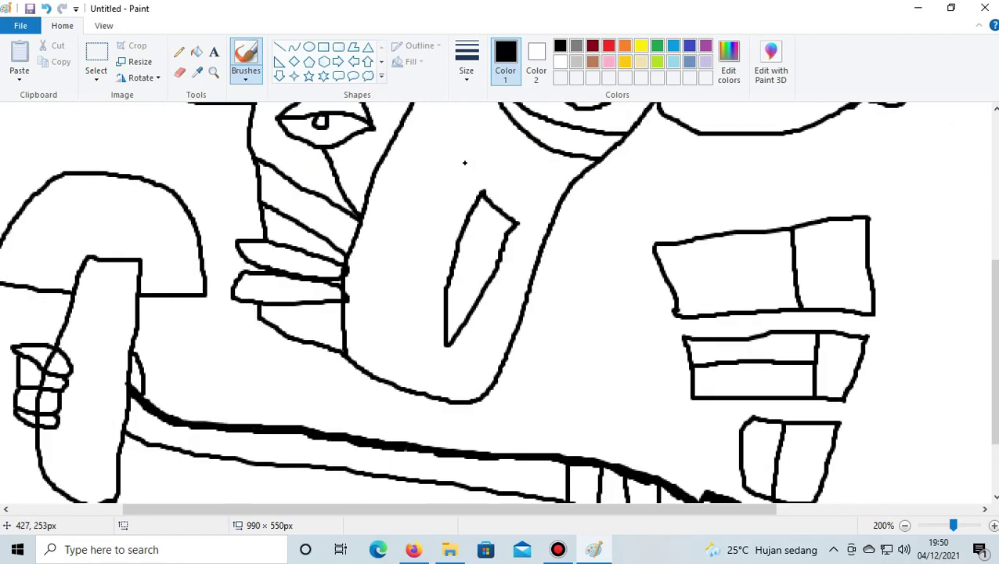
pyautogui.scroll(2, 461, 160)
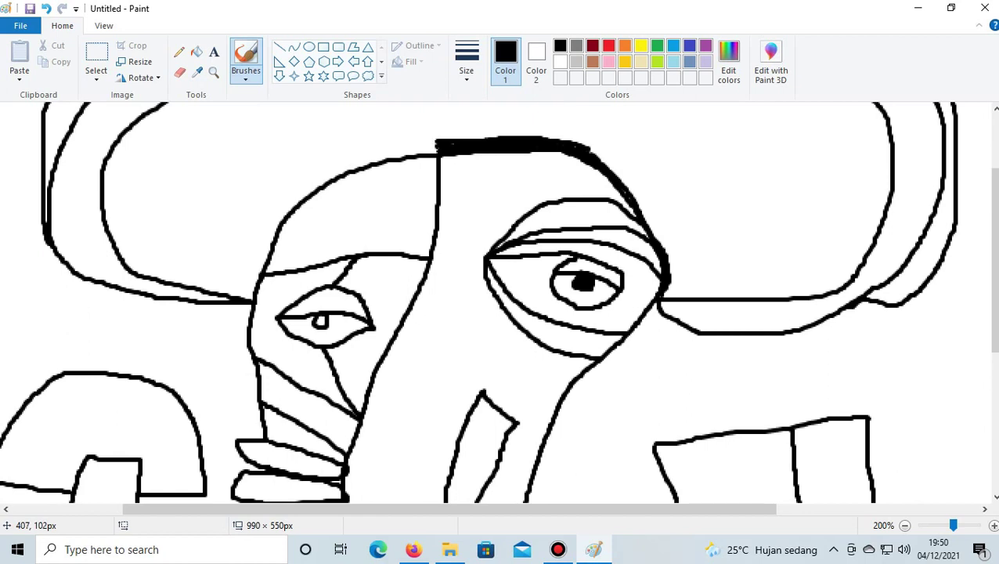
pyautogui.moveTo(443, 138)
pyautogui.mouseDown()
pyautogui.moveTo(369, 151)
pyautogui.moveTo(291, 181)
pyautogui.moveTo(285, 200)
pyautogui.mouseUp()
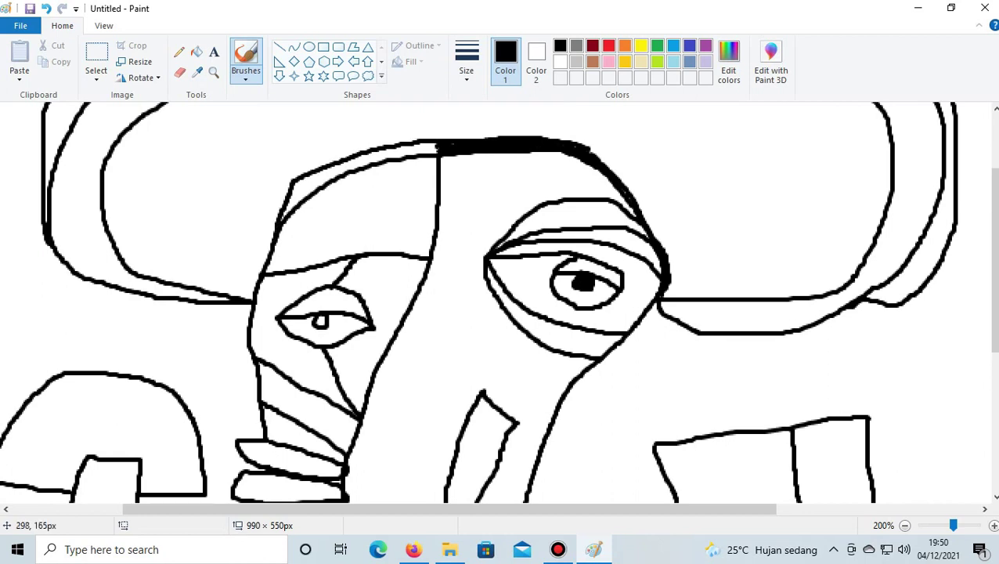
pyautogui.moveTo(282, 219); pyautogui.dragTo(296, 183)
pyautogui.click(46, 8)
pyautogui.moveTo(438, 152); pyautogui.dragTo(393, 152)
pyautogui.click(46, 8)
pyautogui.moveTo(434, 144); pyautogui.dragTo(384, 150)
pyautogui.click(46, 7)
pyautogui.moveTo(293, 185)
pyautogui.mouseDown()
pyautogui.moveTo(368, 158)
pyautogui.moveTo(438, 150)
pyautogui.mouseUp()
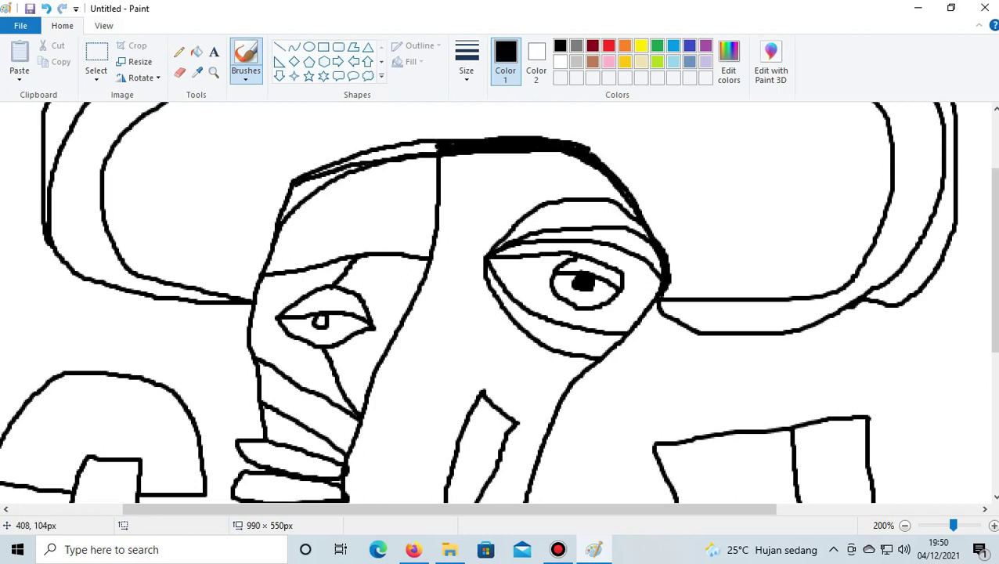
pyautogui.click(45, 8)
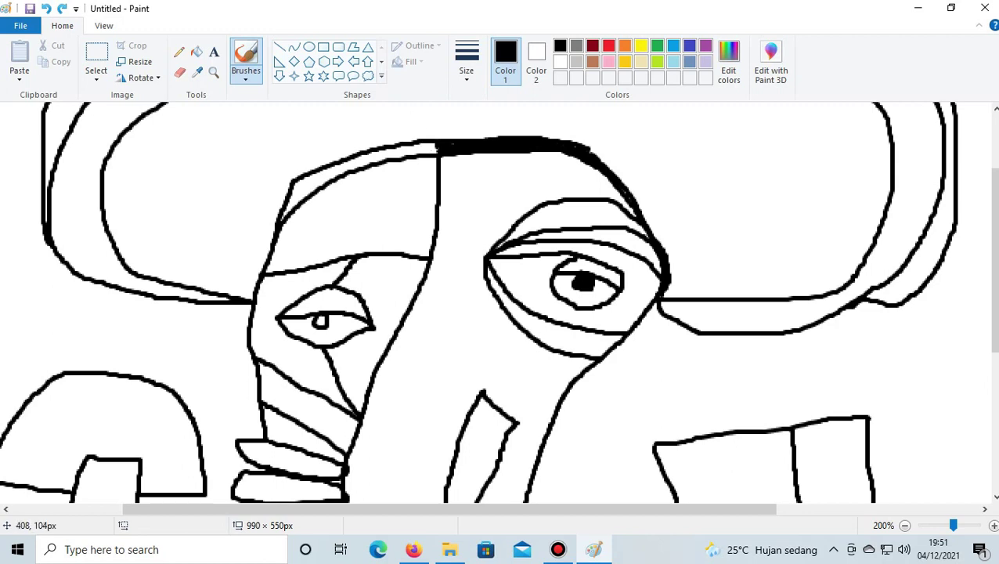
pyautogui.moveTo(437, 145); pyautogui.dragTo(335, 165)
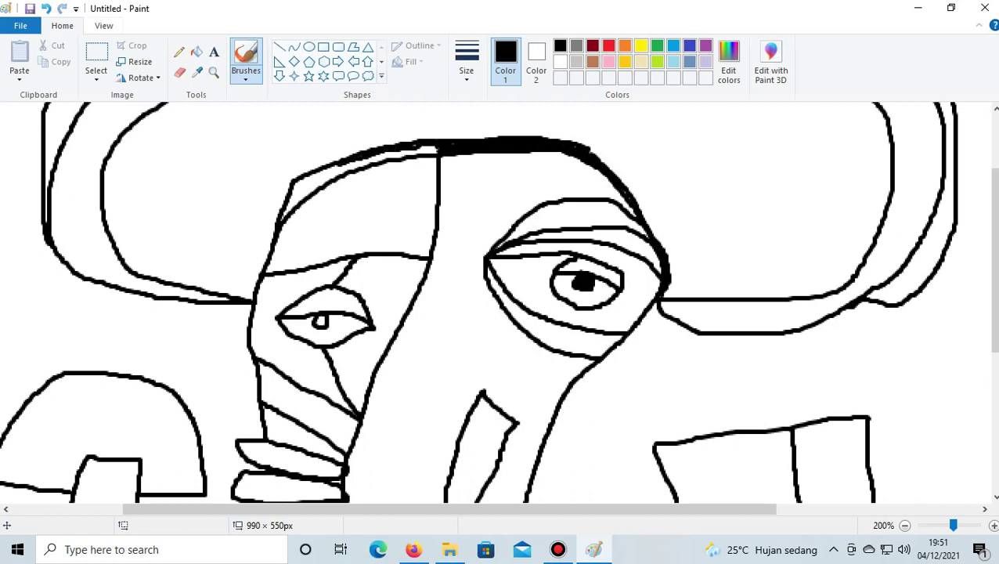
pyautogui.click(47, 8)
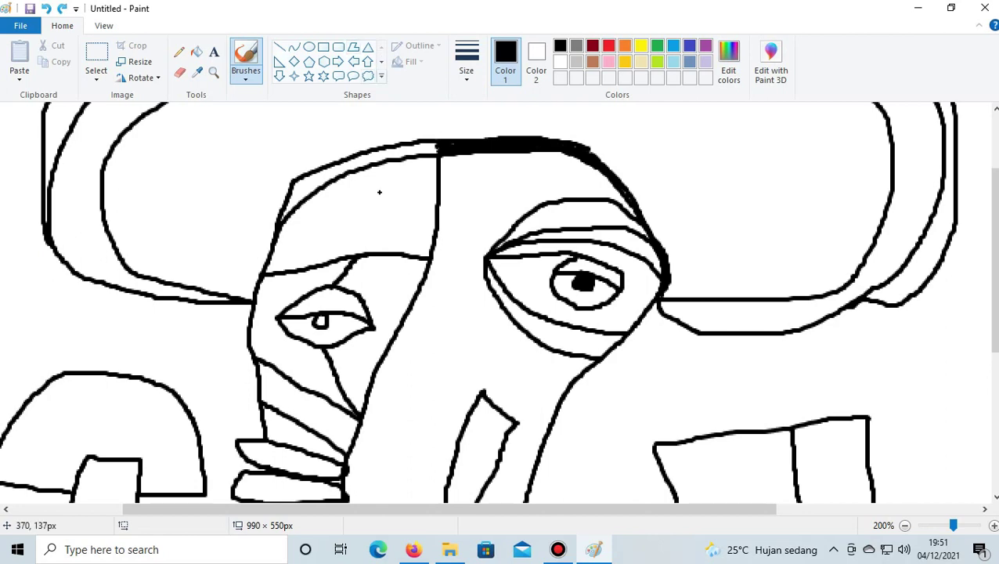
# Thicken the inner forehead outline and fill the angular corner between the two forehead outlines with black strokes
pyautogui.moveTo(436, 150)
pyautogui.mouseDown()
pyautogui.moveTo(362, 160)
pyautogui.moveTo(279, 217)
pyautogui.mouseUp()
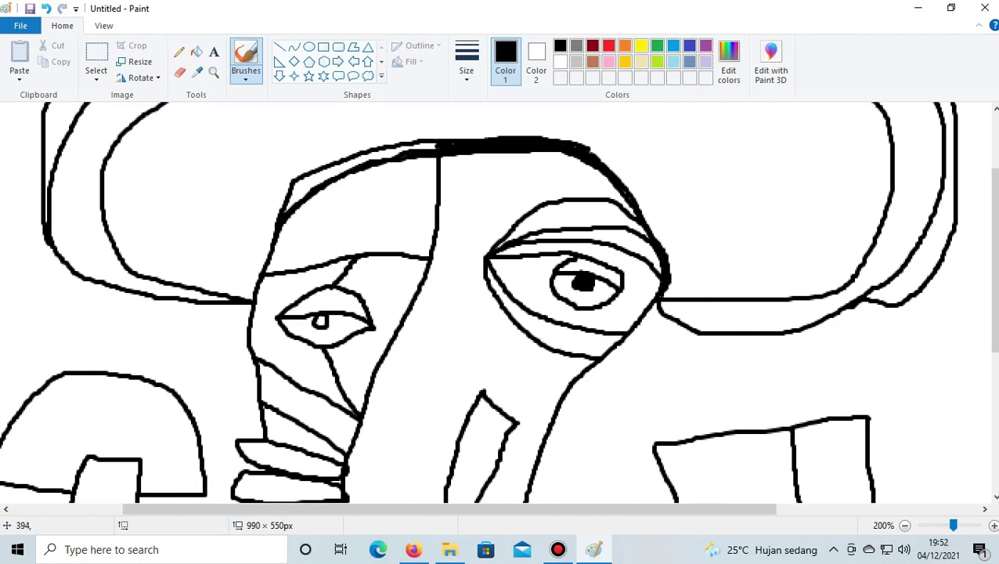
pyautogui.moveTo(419, 144); pyautogui.dragTo(427, 145)
pyautogui.click(45, 9)
pyautogui.moveTo(295, 184); pyautogui.dragTo(367, 155)
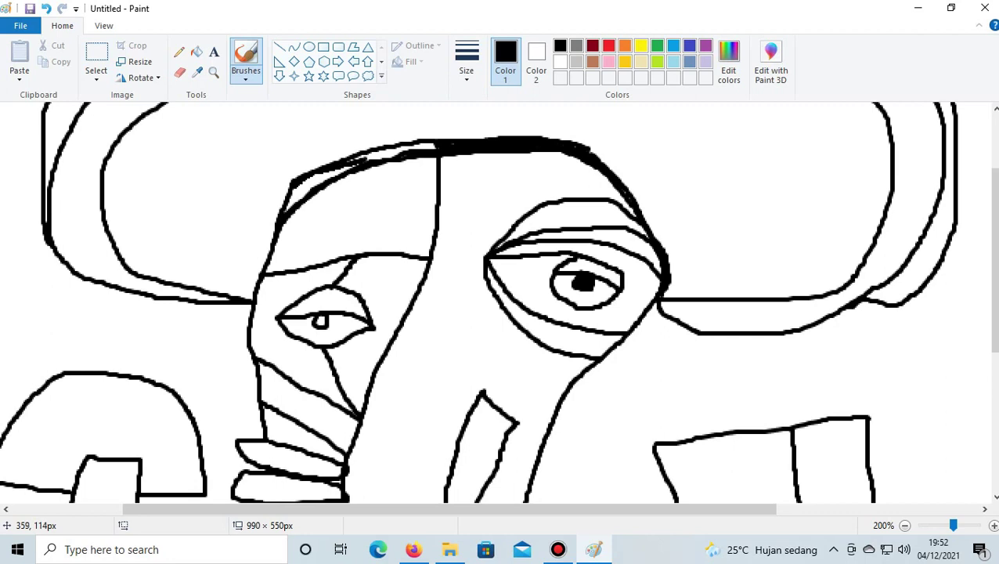
pyautogui.moveTo(288, 208); pyautogui.dragTo(317, 182)
pyautogui.hotkey('ctrl', 'z')
pyautogui.hotkey('ctrl', 'z')
pyautogui.moveTo(297, 187); pyautogui.dragTo(353, 166)
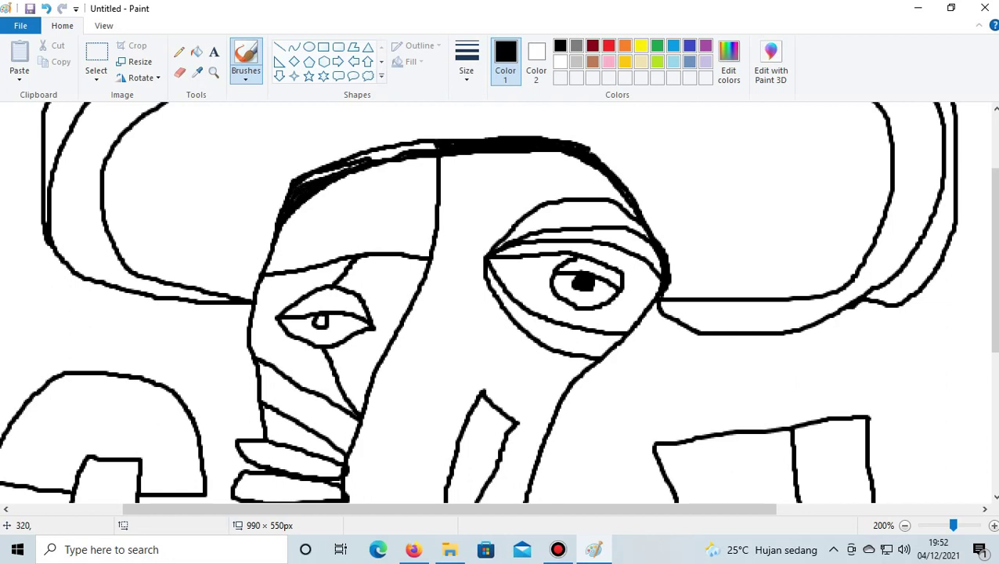
# Extend the black fill between the two forehead outlines toward the dividing line, undoing the unwanted strokes
pyautogui.moveTo(303, 179); pyautogui.dragTo(434, 137)
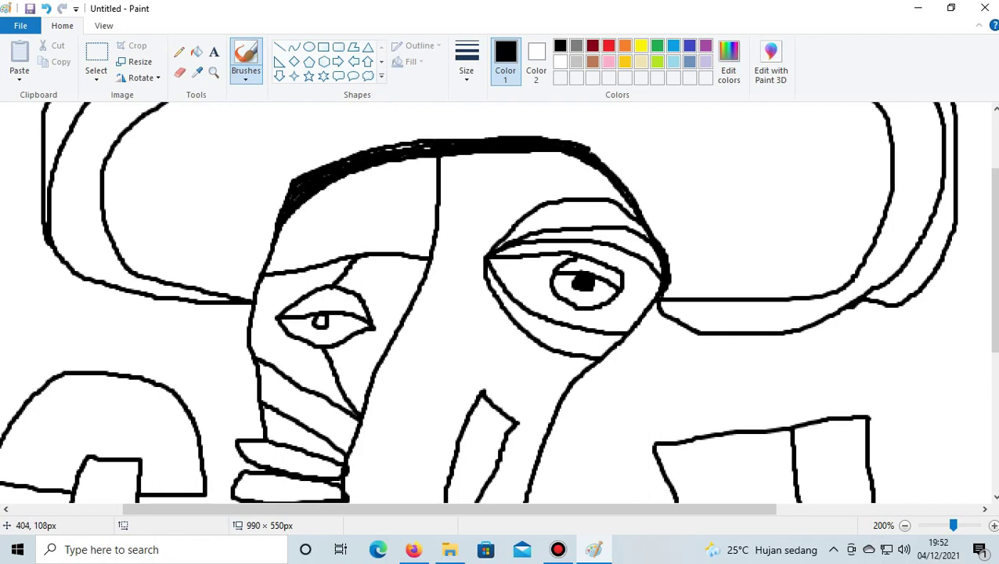
pyautogui.click(46, 8)
pyautogui.moveTo(382, 149); pyautogui.dragTo(420, 148)
pyautogui.click(46, 9)
pyautogui.click(47, 9)
pyautogui.click(46, 9)
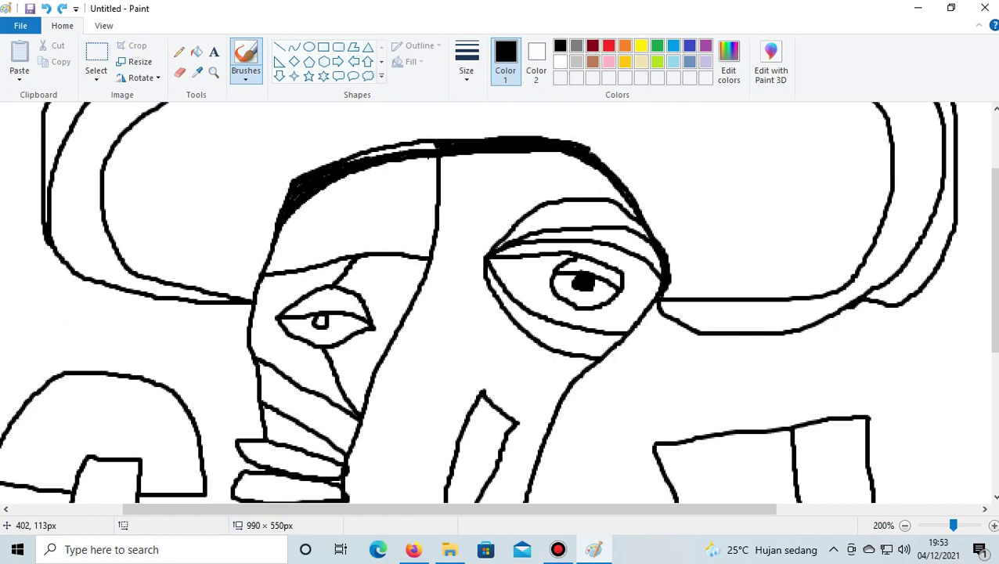
# Draw a line parallel to the forehead's dividing line curving into the brow, and another from the brow down to the nose outline
pyautogui.moveTo(430, 150)
pyautogui.mouseDown()
pyautogui.moveTo(429, 227)
pyautogui.moveTo(403, 252)
pyautogui.mouseUp()
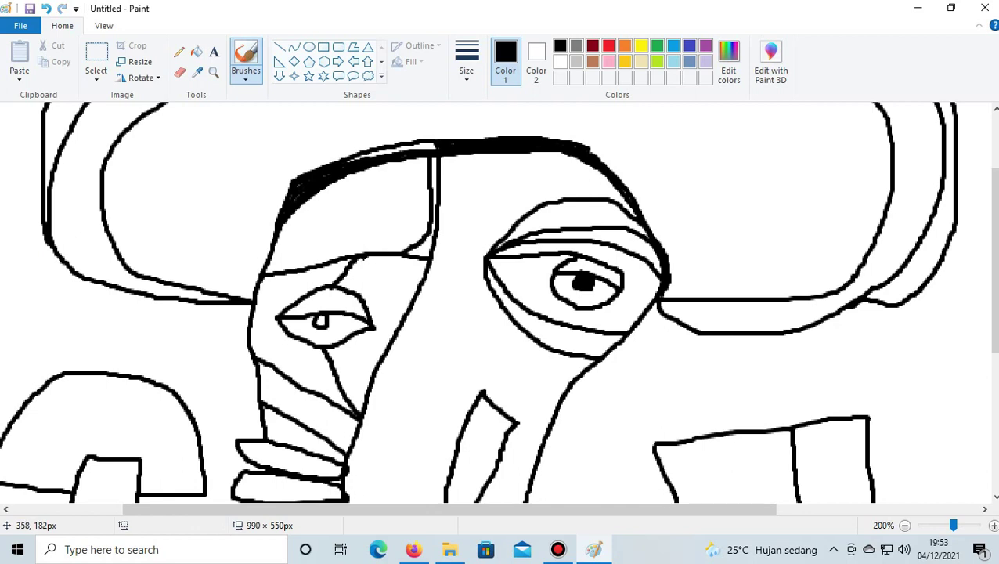
pyautogui.moveTo(363, 257); pyautogui.dragTo(381, 359)
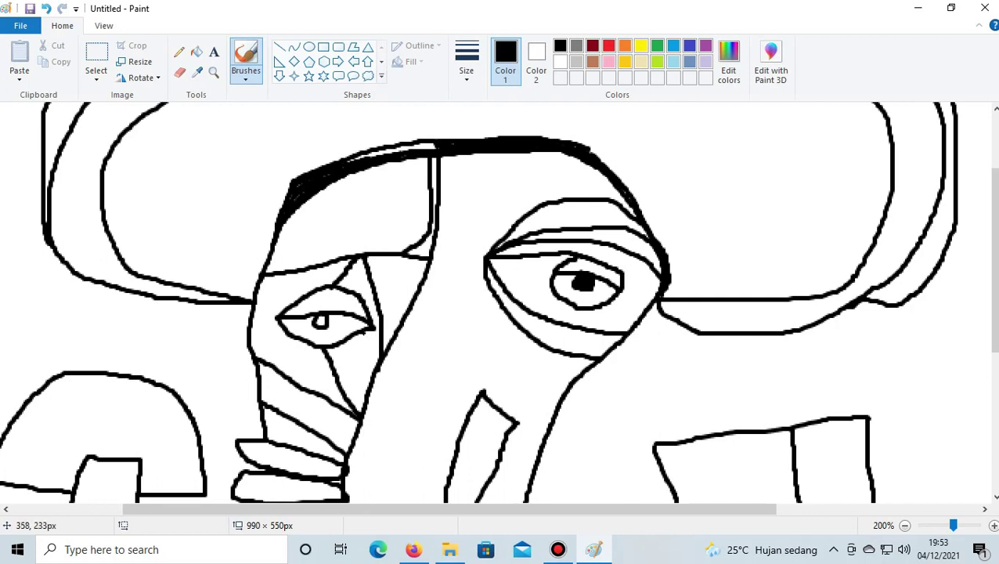
pyautogui.scroll(-5, 381, 322)
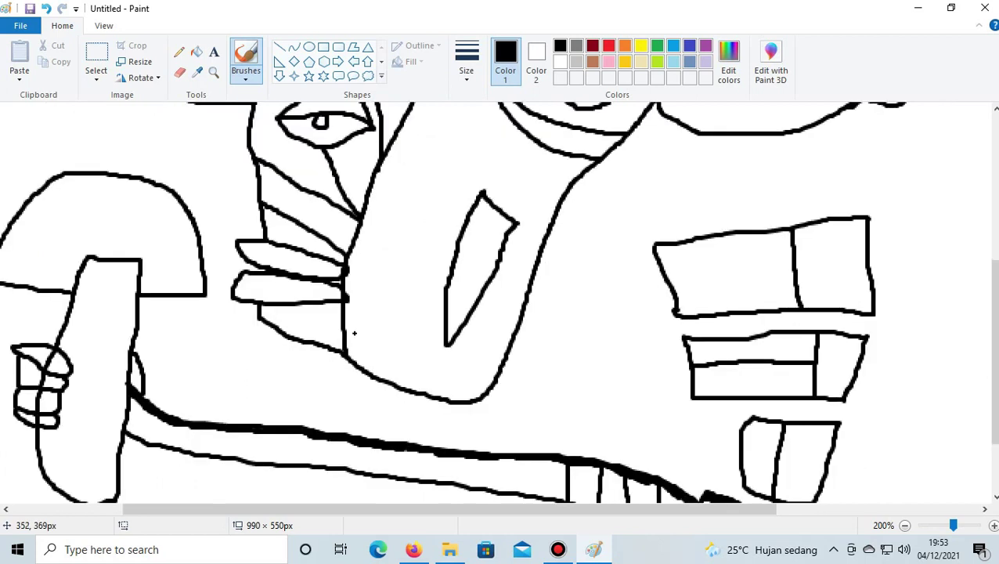
pyautogui.scroll(5, 297, 329)
pyautogui.scroll(-1, 284, 339)
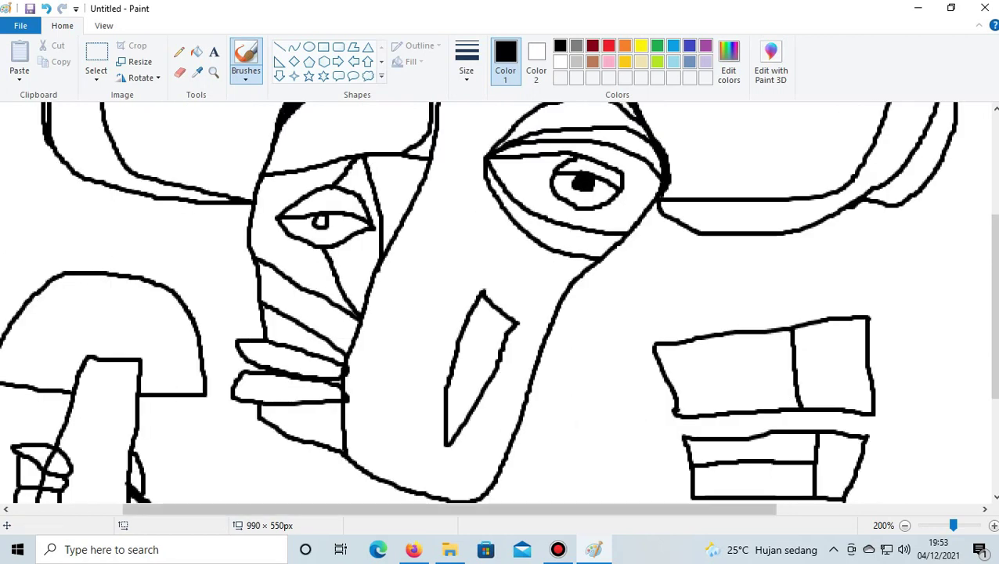
pyautogui.moveTo(446, 509); pyautogui.dragTo(362, 508)
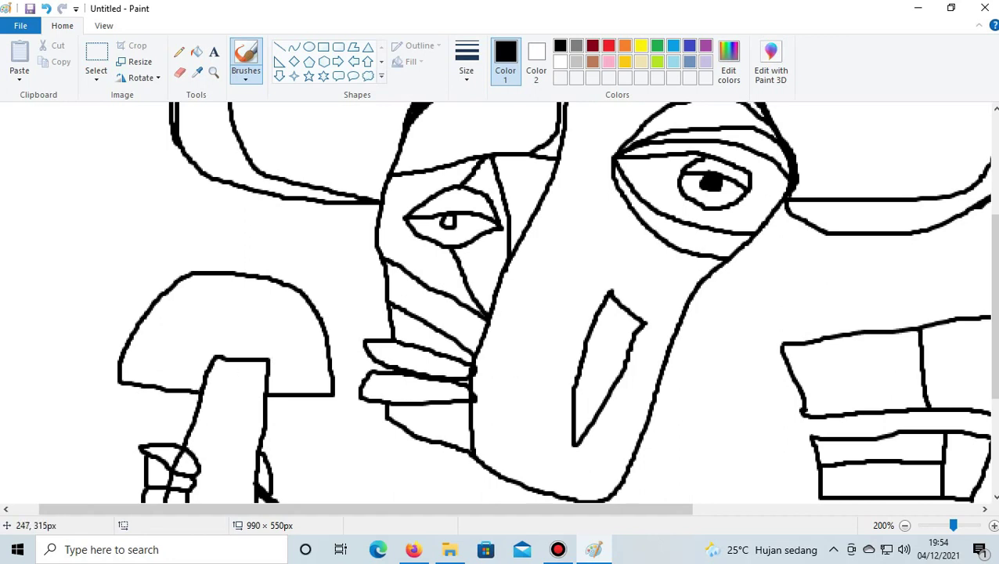
pyautogui.moveTo(328, 354); pyautogui.dragTo(277, 332)
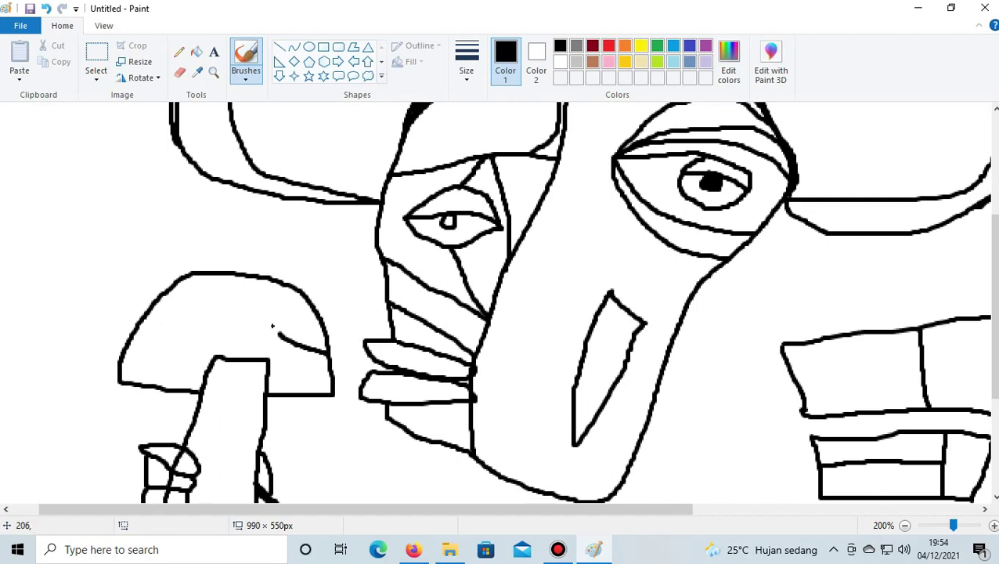
pyautogui.click(46, 9)
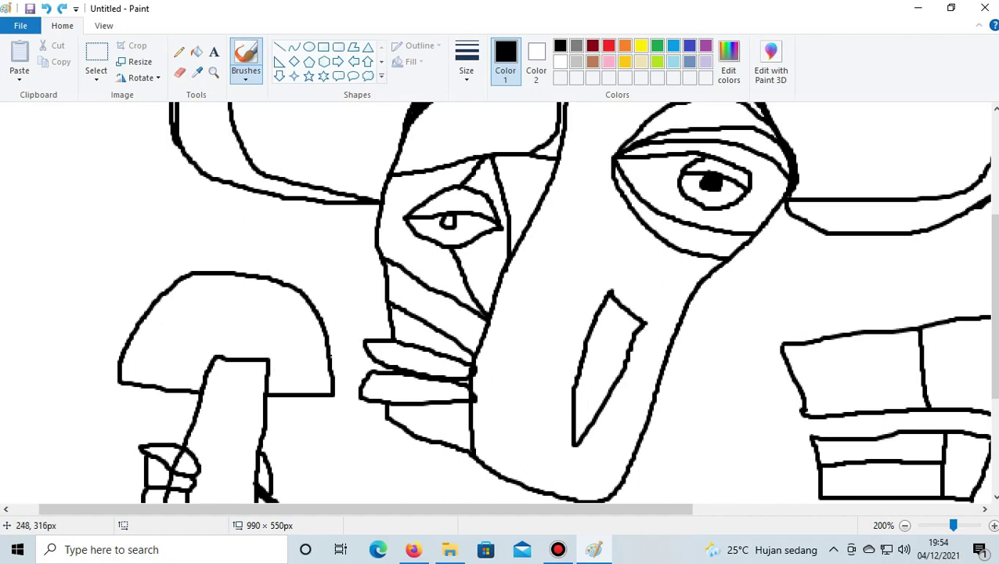
pyautogui.click(332, 368)
pyautogui.click(45, 9)
pyautogui.moveTo(205, 367)
pyautogui.mouseDown()
pyautogui.moveTo(198, 349)
pyautogui.moveTo(276, 351)
pyautogui.mouseUp()
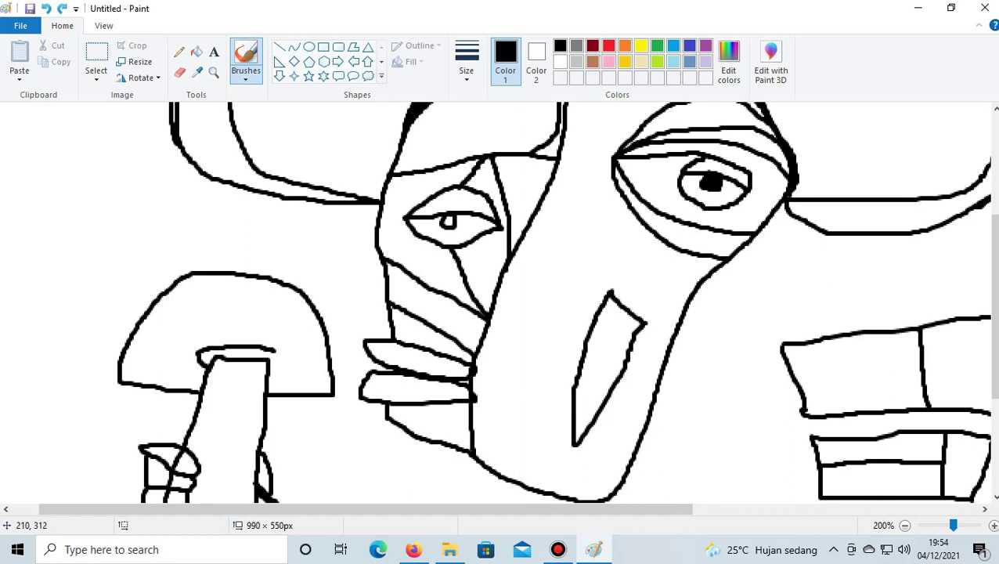
pyautogui.click(45, 9)
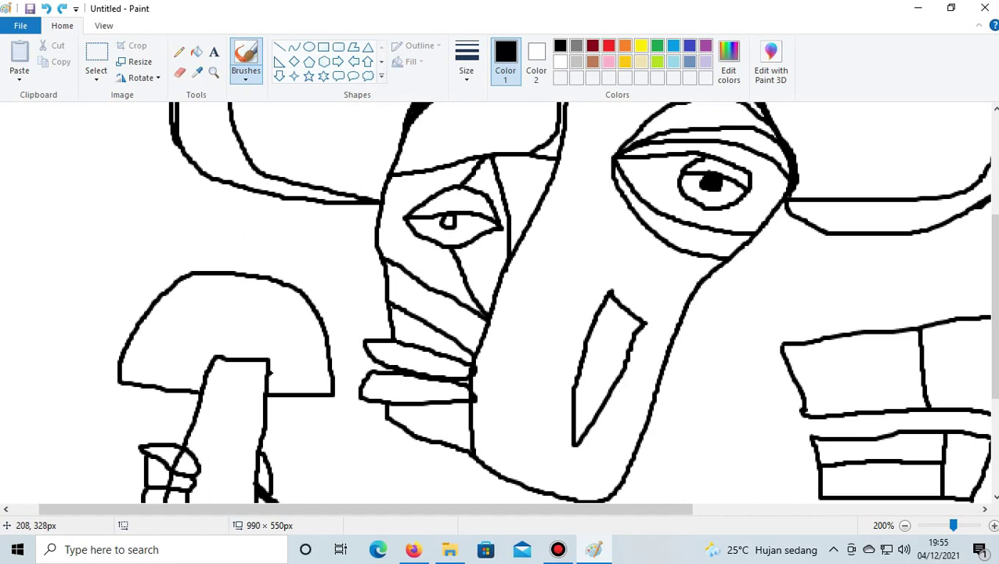
# Draw a flared collar on top of the mushroom's stem and a curved underside rim inside the cap
pyautogui.moveTo(269, 369)
pyautogui.mouseDown()
pyautogui.moveTo(274, 353)
pyautogui.moveTo(298, 352)
pyautogui.moveTo(193, 339)
pyautogui.moveTo(207, 362)
pyautogui.mouseUp()
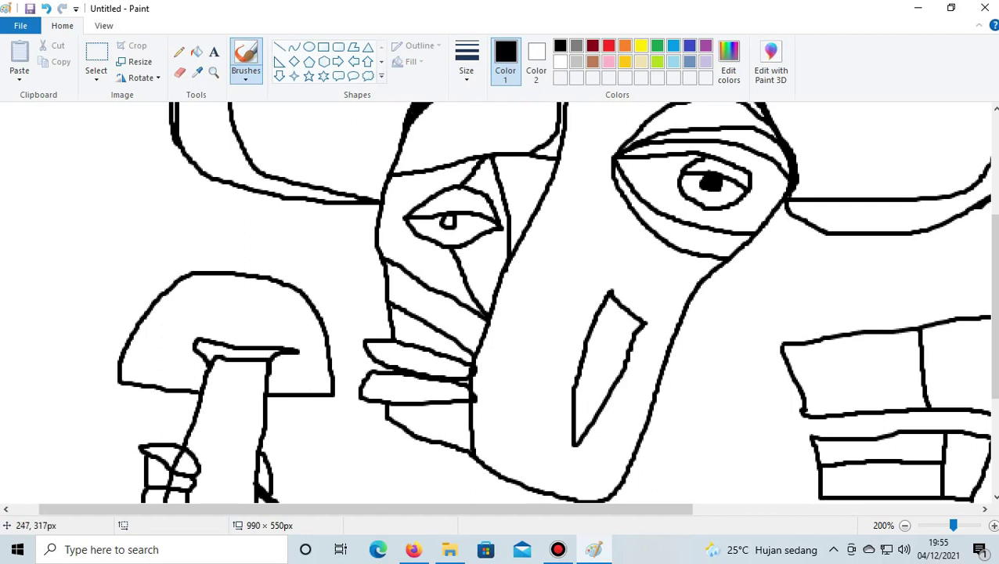
pyautogui.moveTo(327, 358)
pyautogui.mouseDown()
pyautogui.moveTo(296, 330)
pyautogui.moveTo(278, 336)
pyautogui.moveTo(209, 319)
pyautogui.moveTo(154, 331)
pyautogui.moveTo(136, 350)
pyautogui.moveTo(140, 367)
pyautogui.moveTo(201, 392)
pyautogui.mouseUp()
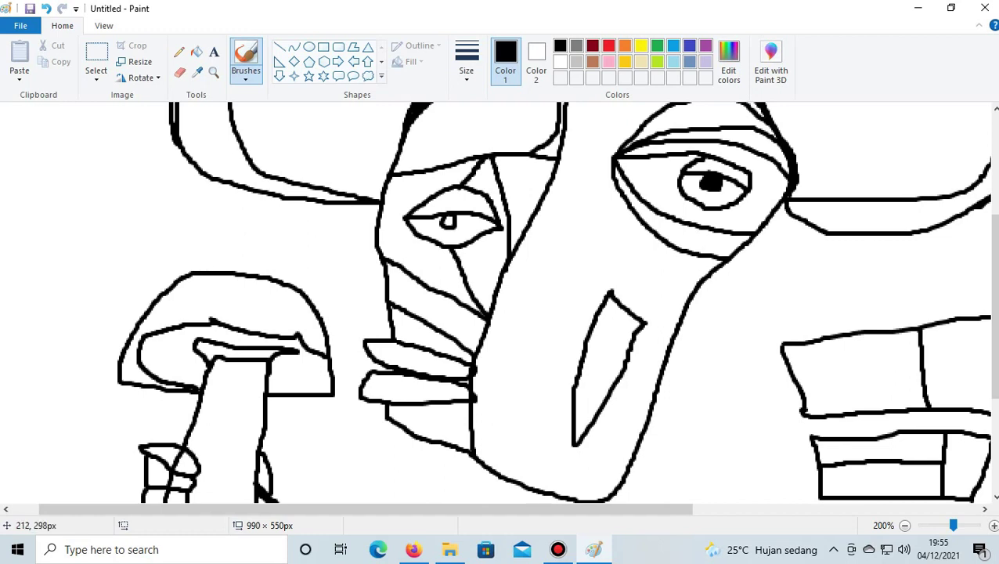
# Draw small spots across the mushroom cap, including partial ones on its edge, and redraw the misshapen spot opposite them
pyautogui.moveTo(309, 348); pyautogui.dragTo(328, 338)
pyautogui.moveTo(291, 286)
pyautogui.mouseDown()
pyautogui.moveTo(290, 304)
pyautogui.moveTo(309, 302)
pyautogui.mouseUp()
pyautogui.moveTo(247, 287)
pyautogui.mouseDown()
pyautogui.moveTo(218, 300)
pyautogui.moveTo(237, 308)
pyautogui.moveTo(246, 287)
pyautogui.moveTo(263, 308)
pyautogui.moveTo(254, 316)
pyautogui.moveTo(266, 312)
pyautogui.moveTo(257, 307)
pyautogui.mouseUp()
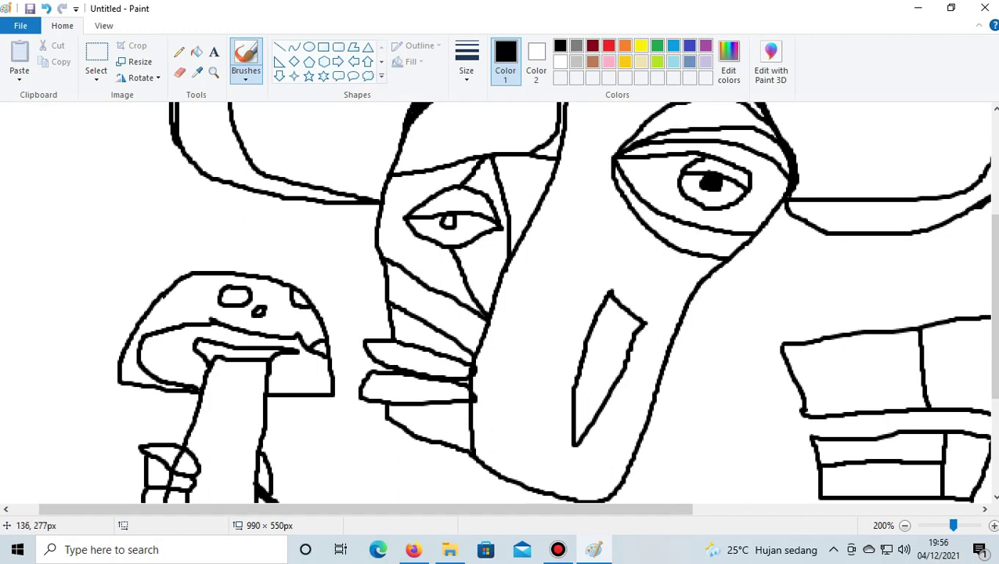
pyautogui.moveTo(184, 296)
pyautogui.mouseDown()
pyautogui.moveTo(167, 307)
pyautogui.moveTo(189, 309)
pyautogui.moveTo(186, 300)
pyautogui.mouseUp()
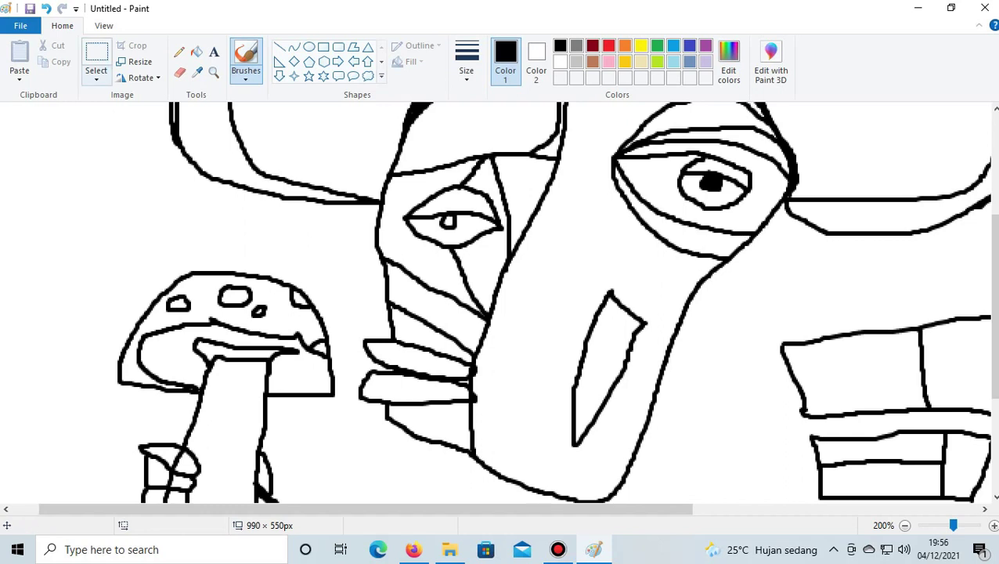
pyautogui.click(45, 8)
pyautogui.moveTo(171, 298)
pyautogui.mouseDown()
pyautogui.moveTo(165, 305)
pyautogui.moveTo(178, 312)
pyautogui.moveTo(177, 299)
pyautogui.mouseUp()
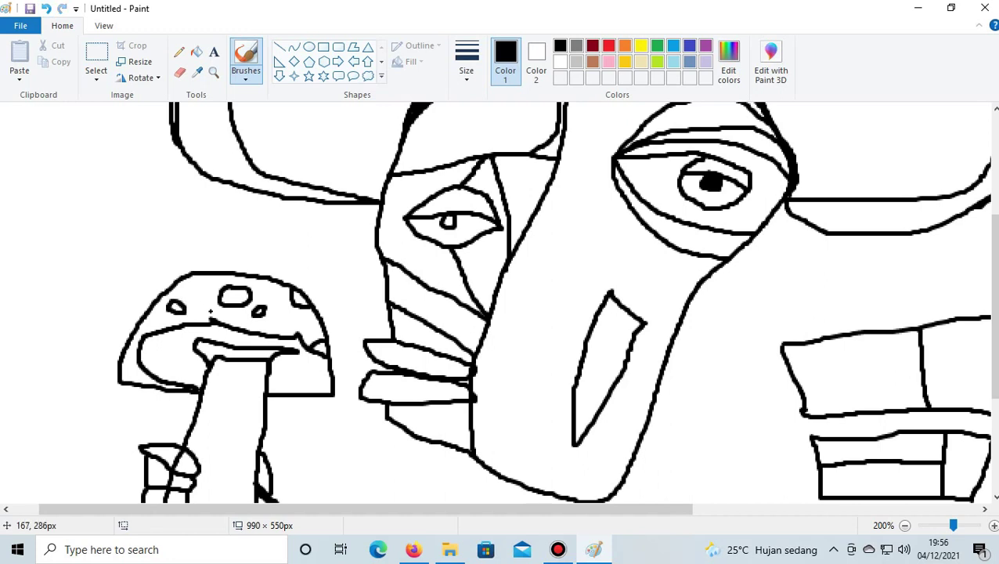
# Draw six short dividing lines across the long arm, starting near the mushroom stem and working toward the existing divisions
pyautogui.scroll(-3, 213, 314)
pyautogui.scroll(-3, 439, 427)
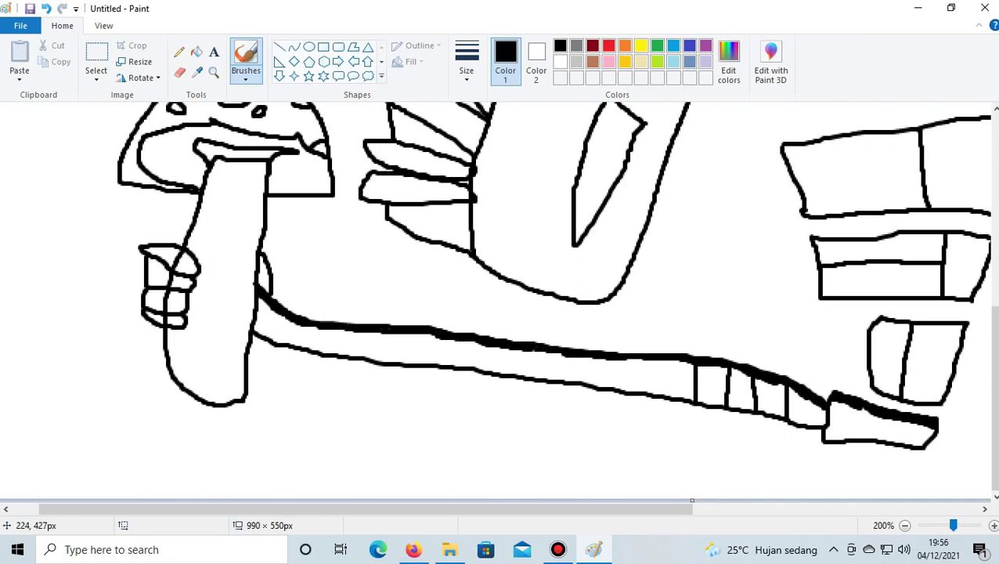
pyautogui.moveTo(295, 321); pyautogui.dragTo(293, 344)
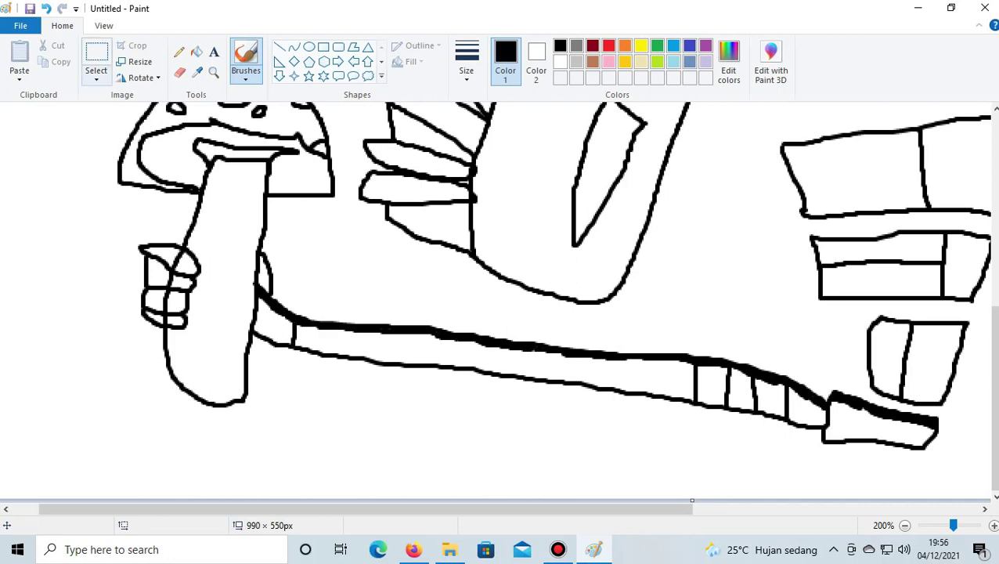
pyautogui.moveTo(328, 329); pyautogui.dragTo(328, 351)
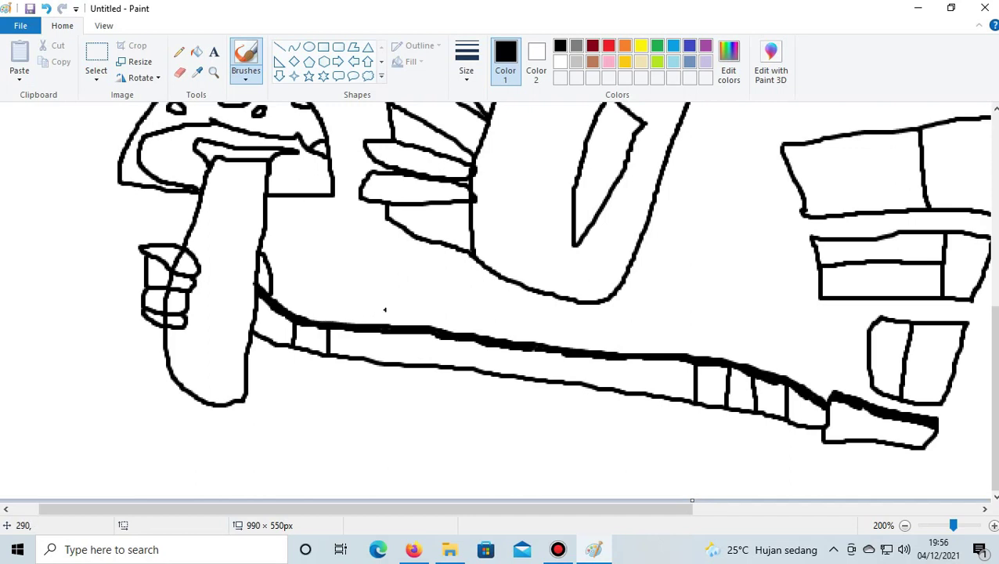
pyautogui.moveTo(363, 334); pyautogui.dragTo(368, 361)
pyautogui.moveTo(408, 334); pyautogui.dragTo(409, 363)
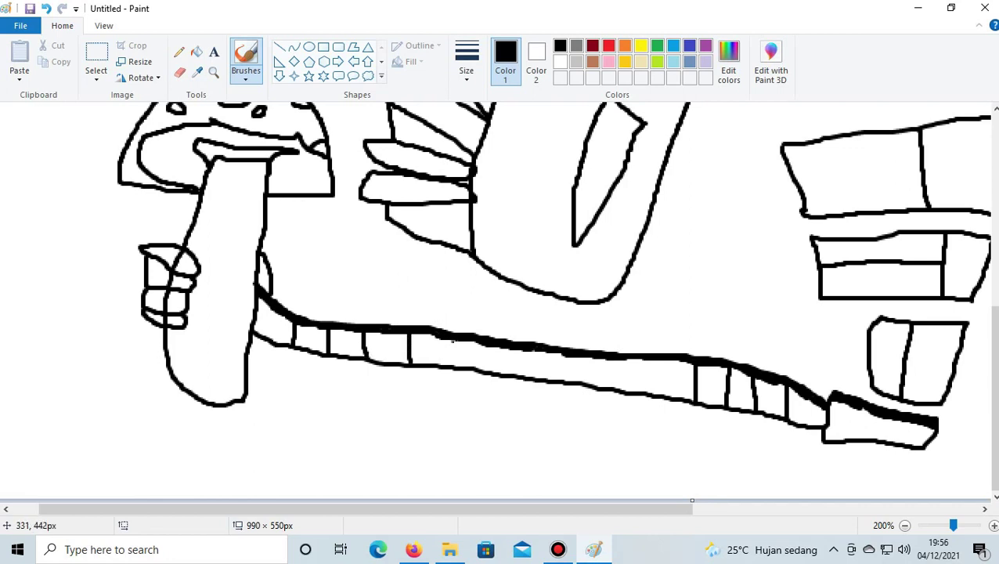
pyautogui.moveTo(452, 338); pyautogui.dragTo(451, 362)
pyautogui.moveTo(494, 347); pyautogui.dragTo(494, 372)
# Fill the arm's remaining undivided stretch with four more dividing lines, undoing the badly spaced ones
pyautogui.moveTo(532, 352)
pyautogui.mouseDown()
pyautogui.moveTo(573, 356)
pyautogui.moveTo(571, 380)
pyautogui.mouseUp()
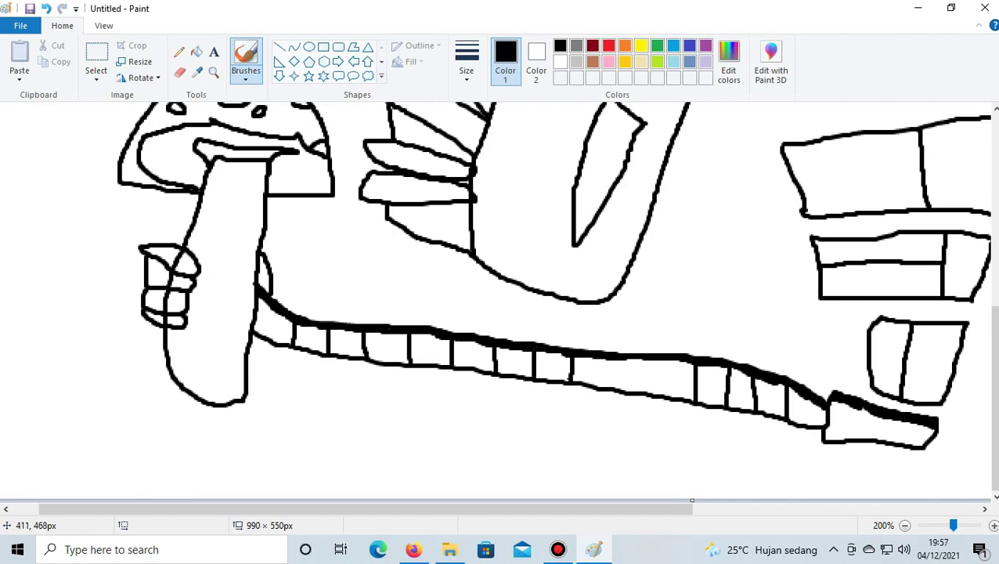
pyautogui.click(47, 9)
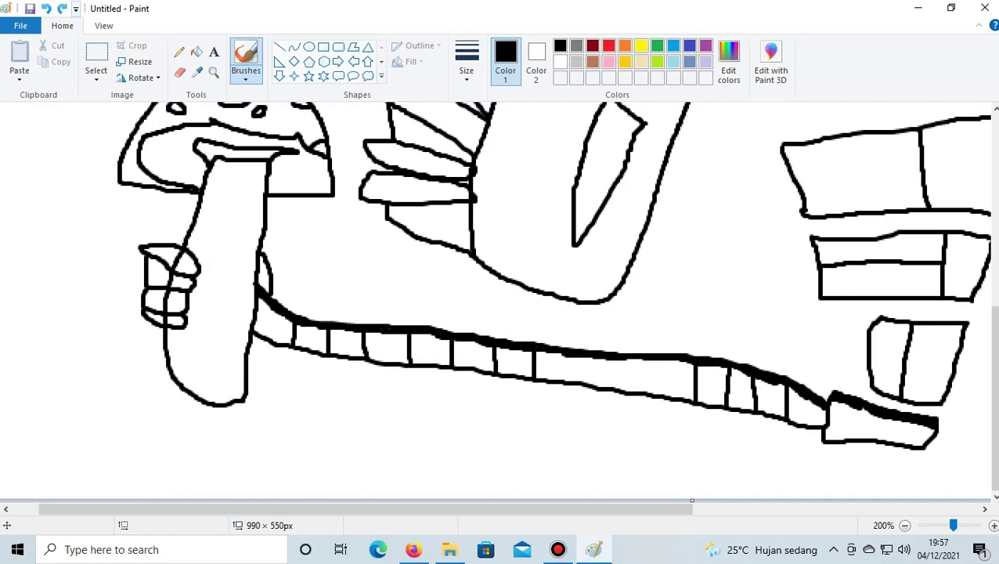
pyautogui.moveTo(584, 356); pyautogui.dragTo(584, 381)
pyautogui.click(46, 8)
pyautogui.moveTo(643, 359); pyautogui.dragTo(644, 391)
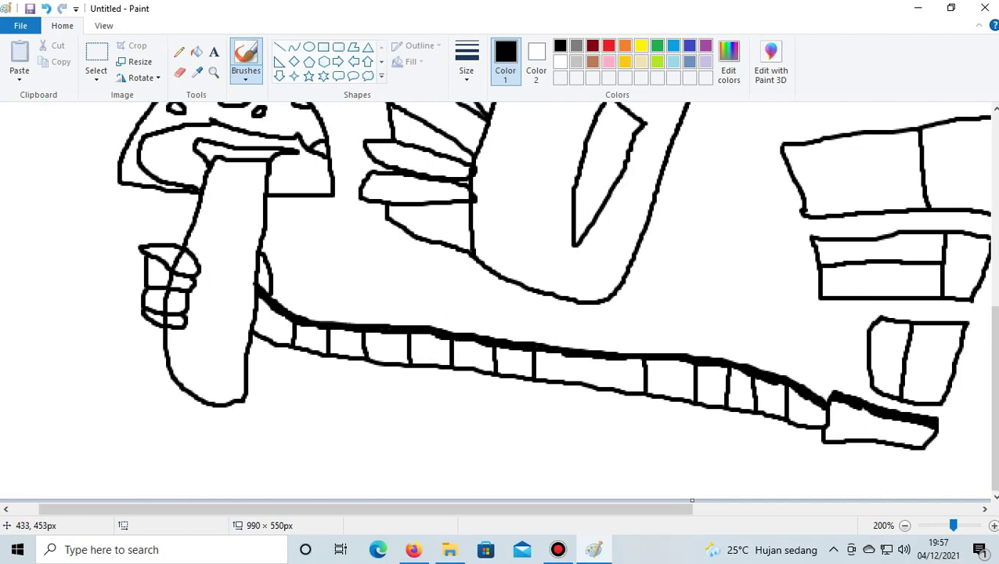
pyautogui.moveTo(602, 357); pyautogui.dragTo(602, 385)
pyautogui.moveTo(569, 356); pyautogui.dragTo(567, 380)
# Draw five curved lines fanning from the wide head shape's inner outline to the face on the large eye's side
pyautogui.scroll(-2, 452, 383)
pyautogui.scroll(1, 452, 383)
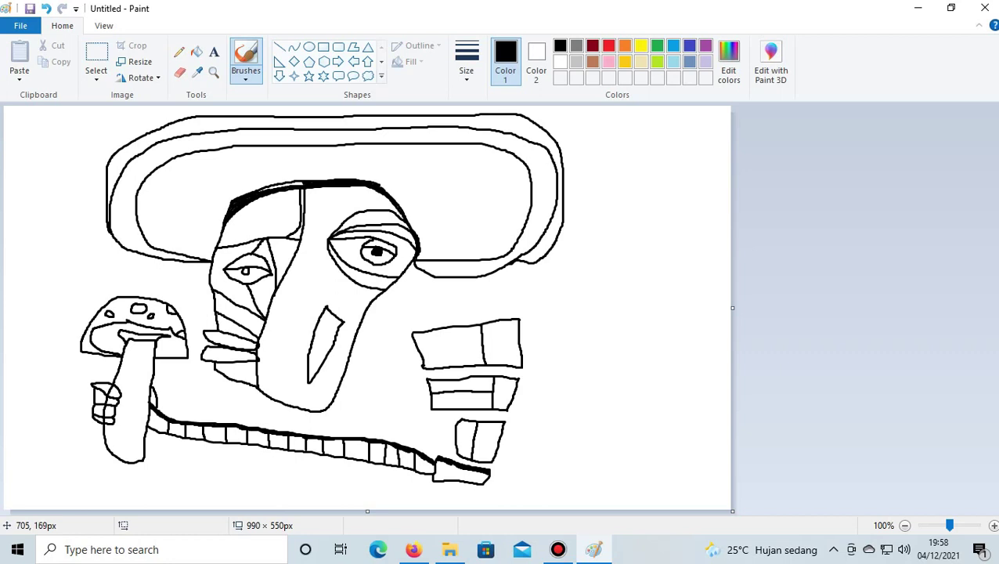
pyautogui.moveTo(522, 232); pyautogui.dragTo(418, 236)
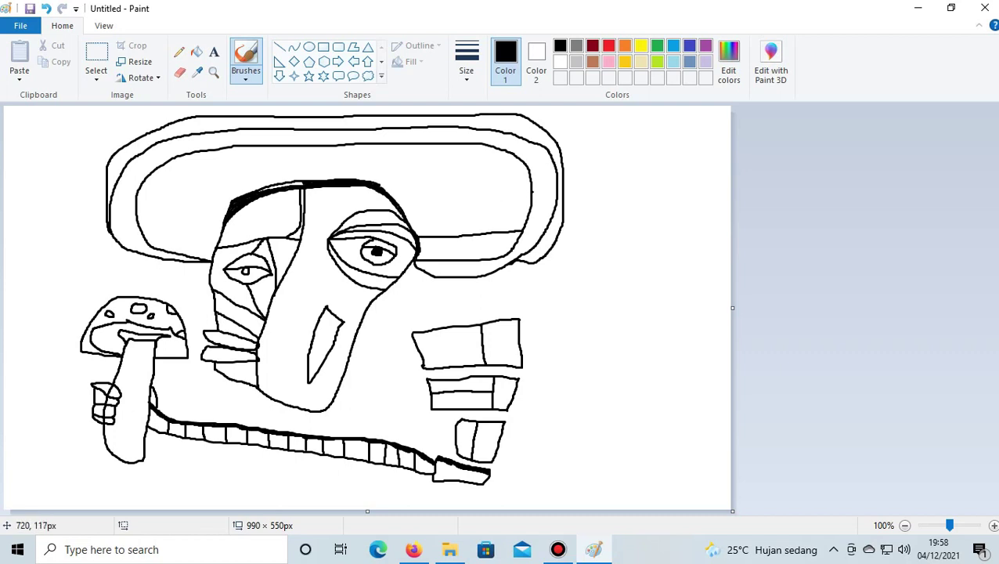
pyautogui.moveTo(533, 191); pyautogui.dragTo(405, 213)
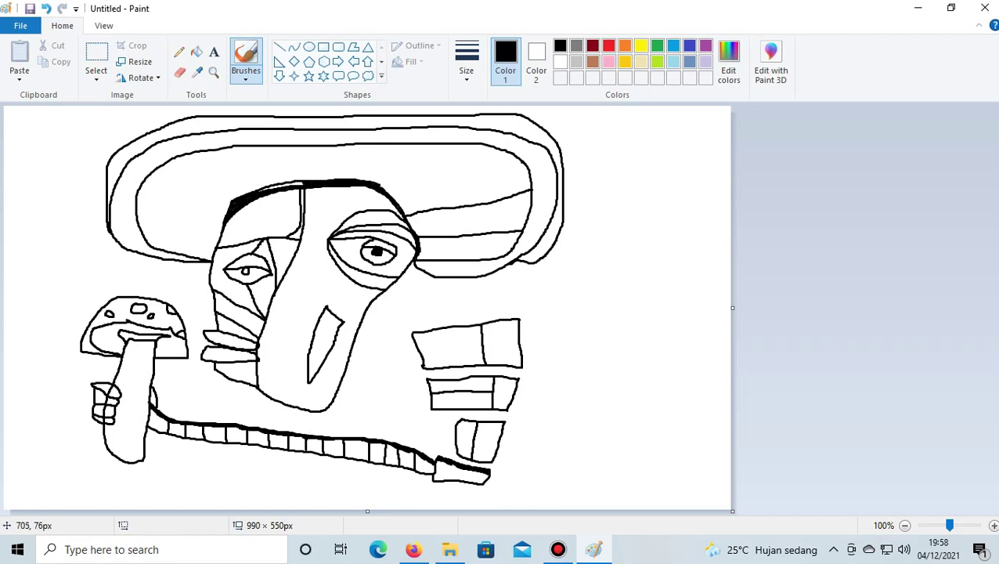
pyautogui.moveTo(523, 161)
pyautogui.mouseDown()
pyautogui.moveTo(424, 189)
pyautogui.moveTo(401, 207)
pyautogui.mouseUp()
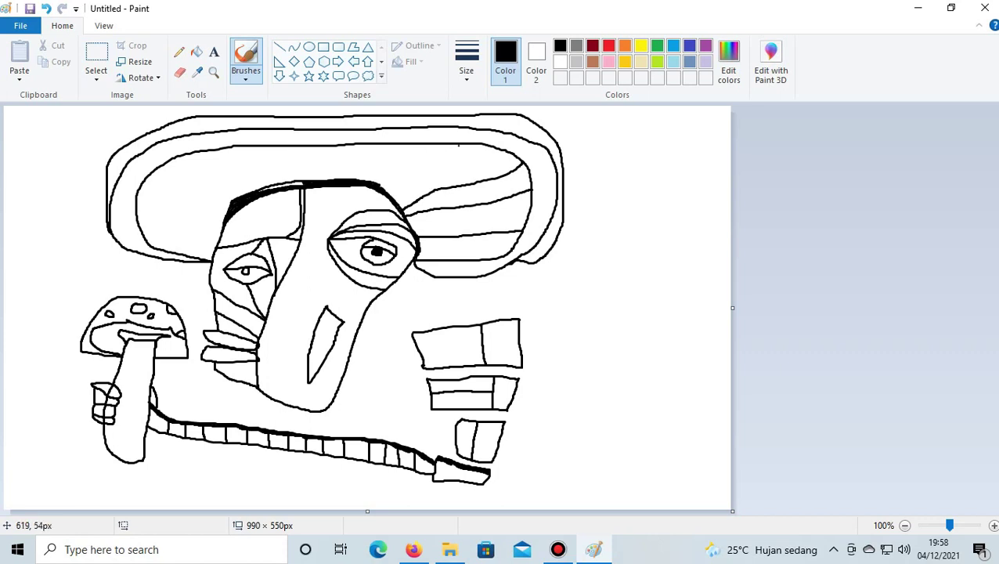
pyautogui.moveTo(458, 146); pyautogui.dragTo(393, 197)
pyautogui.moveTo(420, 148); pyautogui.dragTo(383, 192)
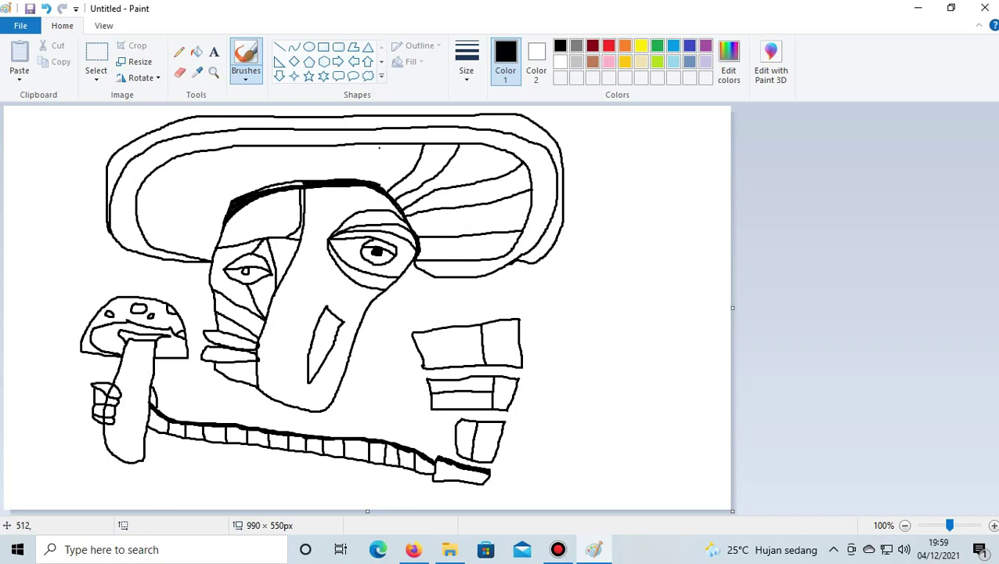
# Continue the fan with six short lines between the wide head shape's inner outline and the top of the forehead
pyautogui.moveTo(382, 142); pyautogui.dragTo(373, 180)
pyautogui.moveTo(354, 144); pyautogui.dragTo(353, 178)
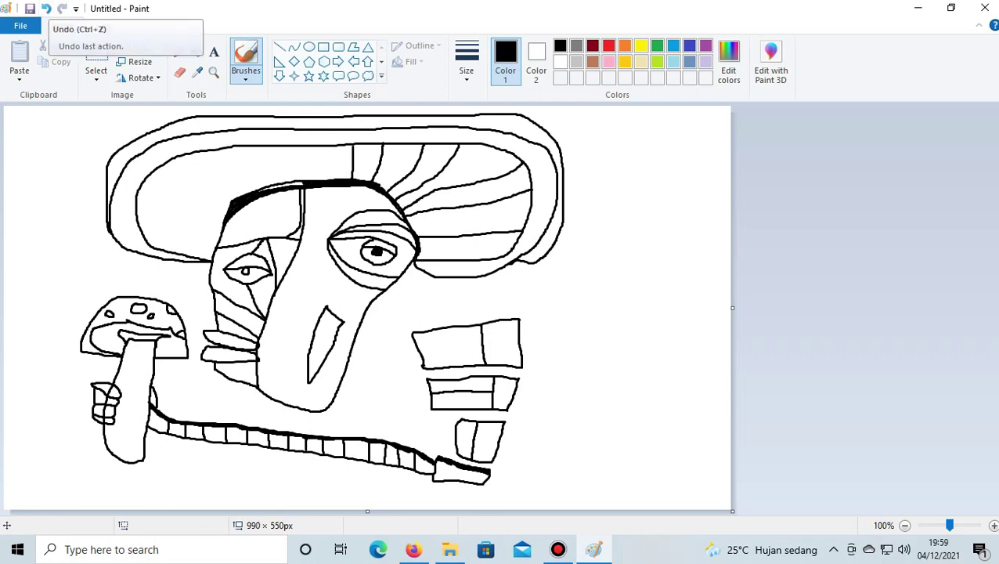
pyautogui.moveTo(329, 146); pyautogui.dragTo(331, 178)
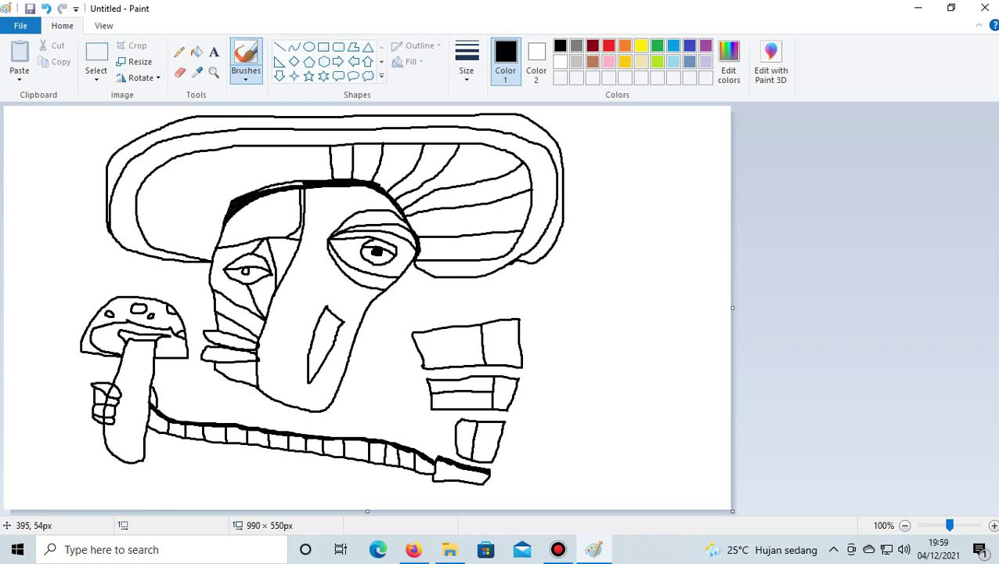
pyautogui.moveTo(304, 148); pyautogui.dragTo(310, 180)
pyautogui.moveTo(269, 147); pyautogui.dragTo(287, 179)
pyautogui.moveTo(234, 148); pyautogui.dragTo(257, 188)
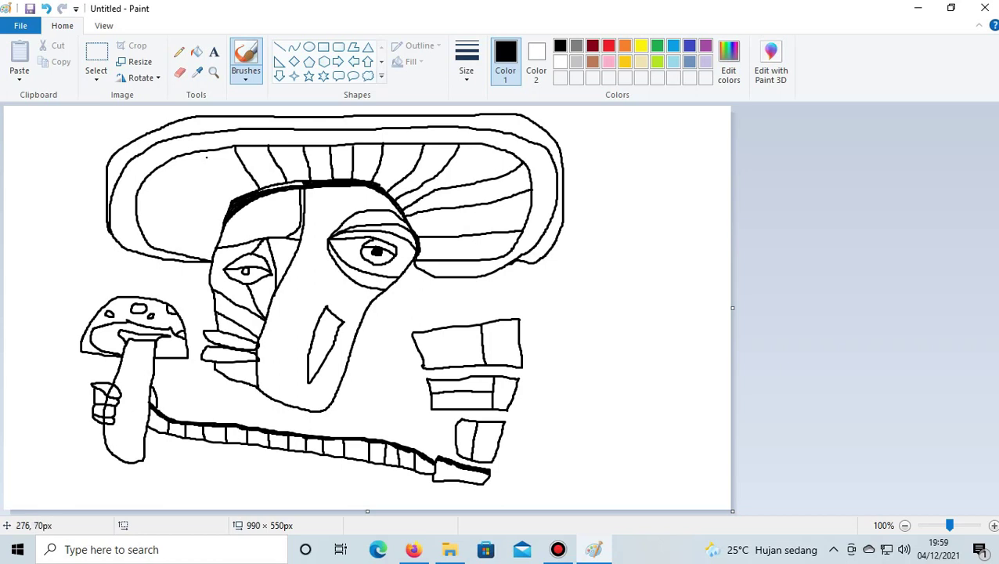
# Complete the fan with five lines from the inner outline to the face on the small eye's side
pyautogui.moveTo(200, 148); pyautogui.dragTo(234, 194)
pyautogui.click(201, 205)
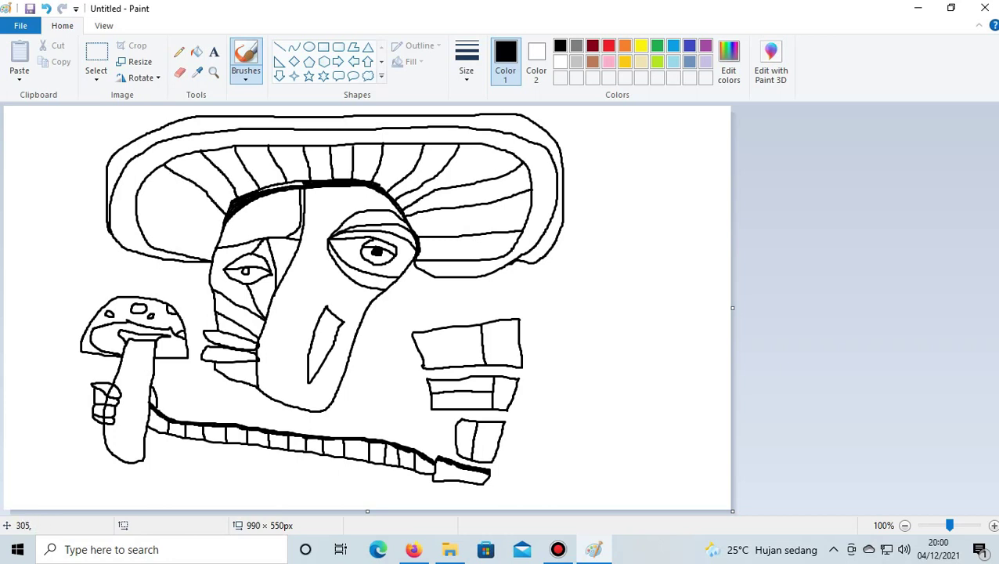
pyautogui.hotkey('ctrl', 'z')
pyautogui.click(144, 195)
pyautogui.moveTo(137, 192); pyautogui.dragTo(237, 233)
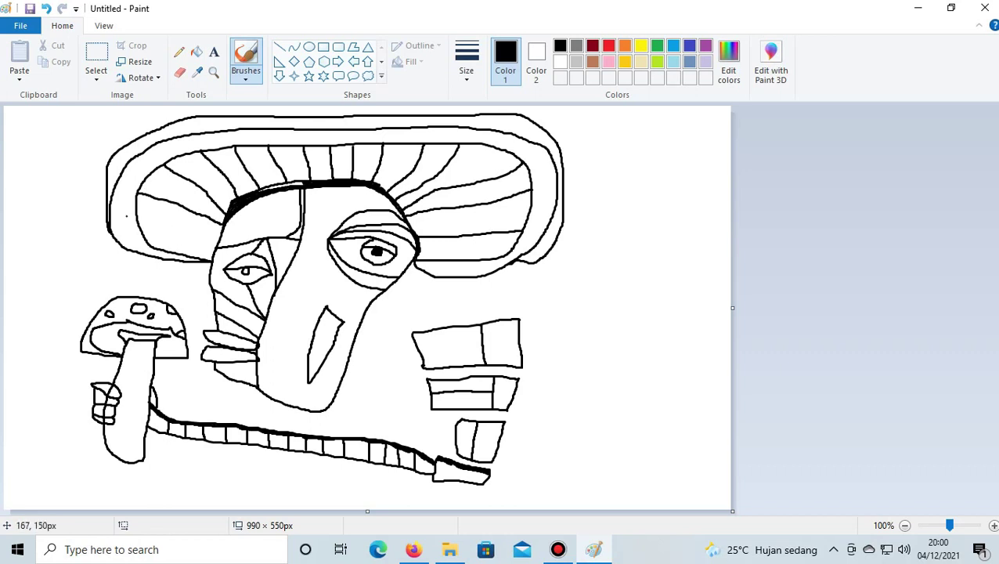
pyautogui.moveTo(139, 221); pyautogui.dragTo(215, 233)
pyautogui.moveTo(165, 250); pyautogui.dragTo(216, 241)
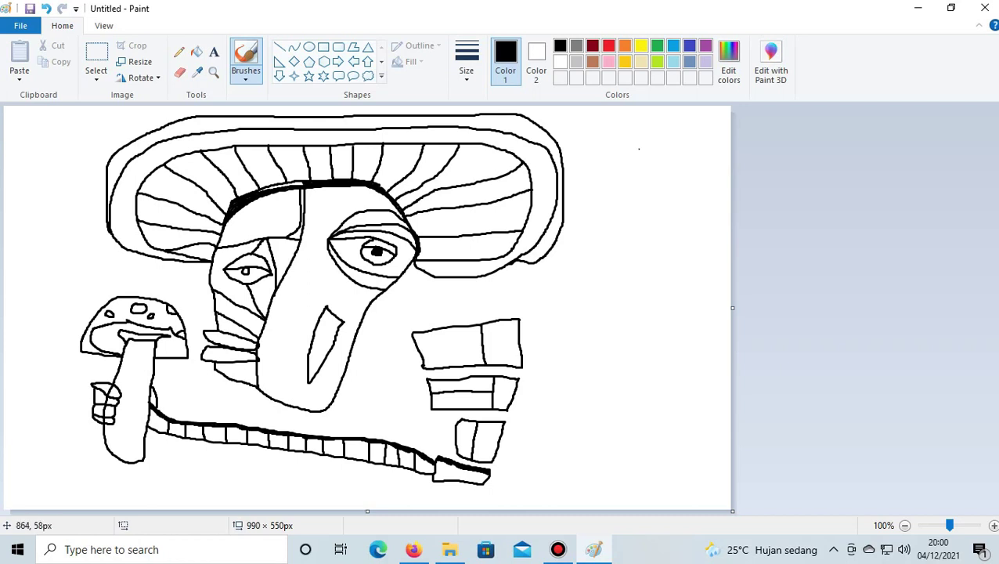
# Draw a rectangular frame running off the canvas's right edge beside the wide head, with two stacked rectangles inside it
pyautogui.moveTo(636, 149); pyautogui.dragTo(730, 145)
pyautogui.moveTo(638, 149)
pyautogui.mouseDown()
pyautogui.moveTo(632, 225)
pyautogui.moveTo(731, 234)
pyautogui.mouseUp()
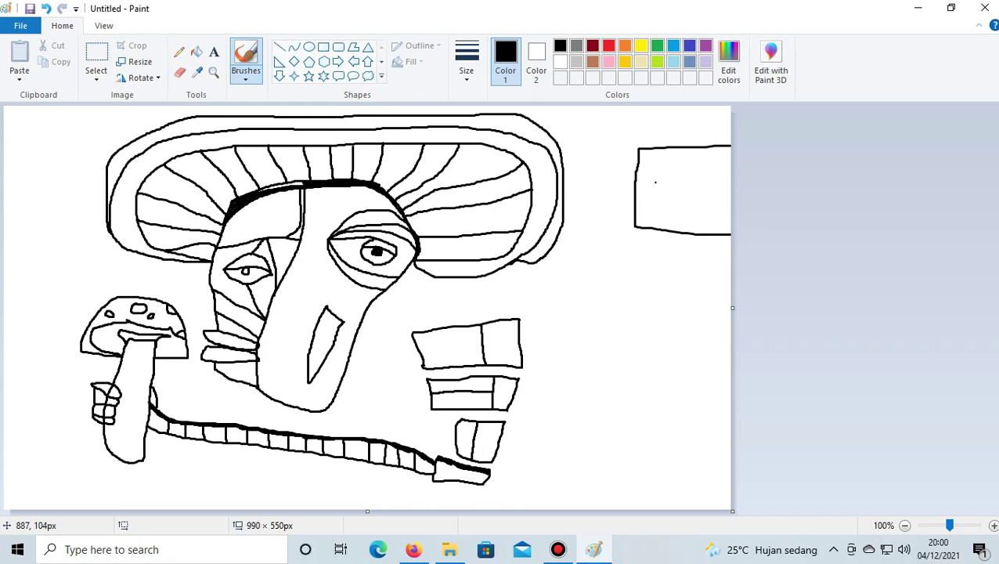
pyautogui.moveTo(650, 158)
pyautogui.mouseDown()
pyautogui.moveTo(648, 186)
pyautogui.moveTo(659, 190)
pyautogui.moveTo(736, 194)
pyautogui.mouseUp()
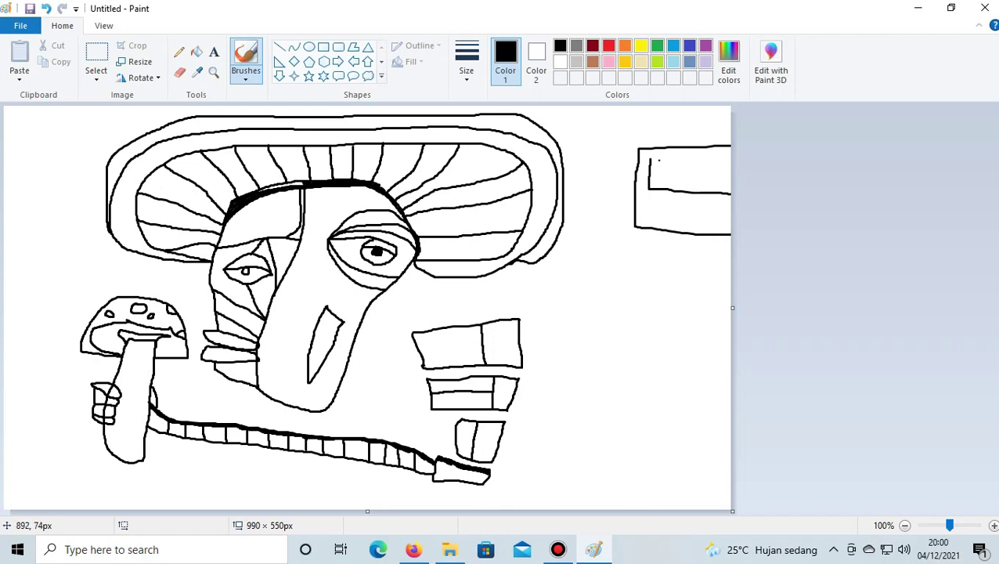
pyautogui.moveTo(648, 158); pyautogui.dragTo(732, 160)
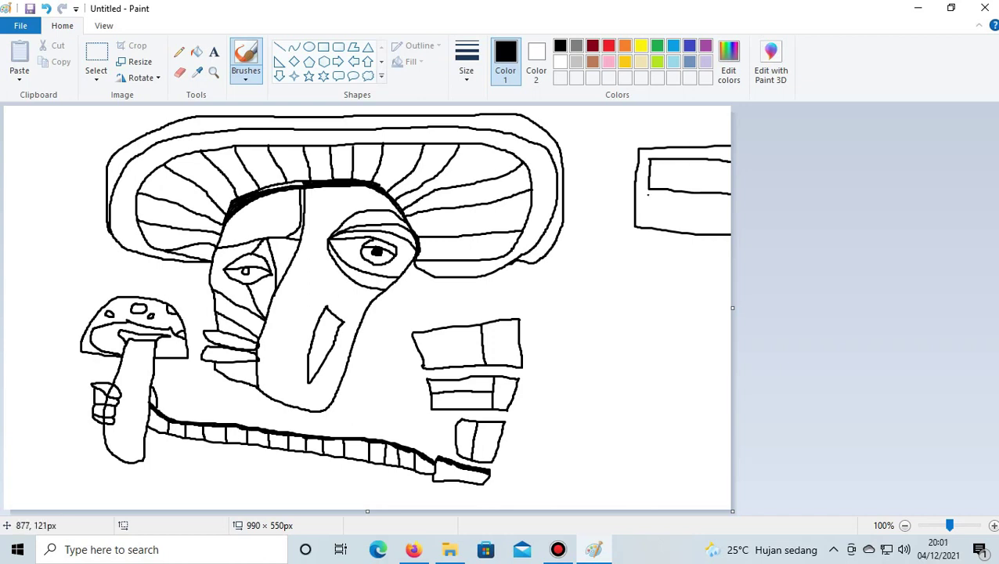
pyautogui.moveTo(648, 193); pyautogui.dragTo(733, 202)
pyautogui.moveTo(646, 215); pyautogui.dragTo(730, 225)
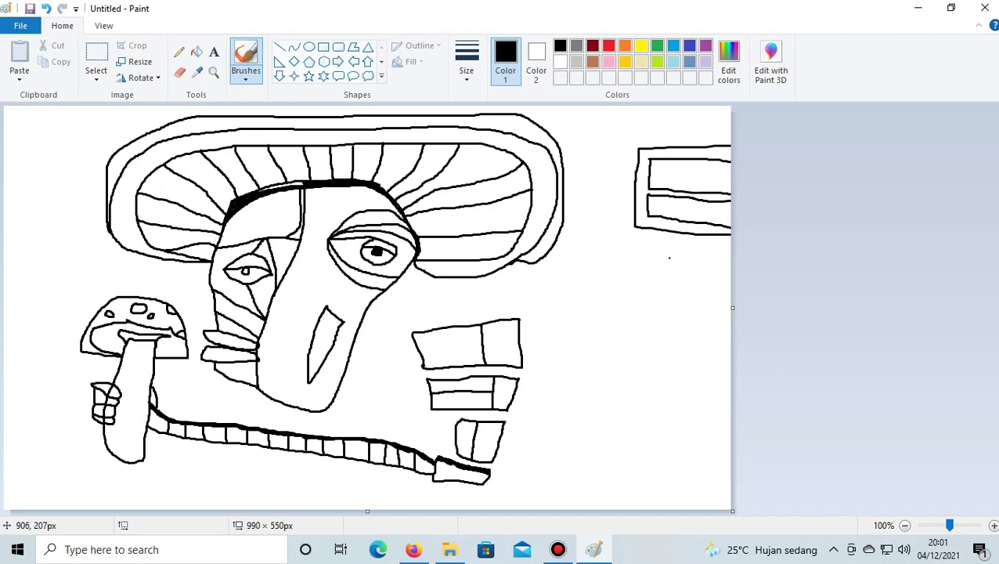
# Draw a taller, slightly narrower rectangle below the frame, also running off the canvas's right edge
pyautogui.moveTo(667, 251); pyautogui.dragTo(735, 255)
pyautogui.moveTo(665, 254)
pyautogui.mouseDown()
pyautogui.moveTo(662, 374)
pyautogui.moveTo(736, 379)
pyautogui.mouseUp()
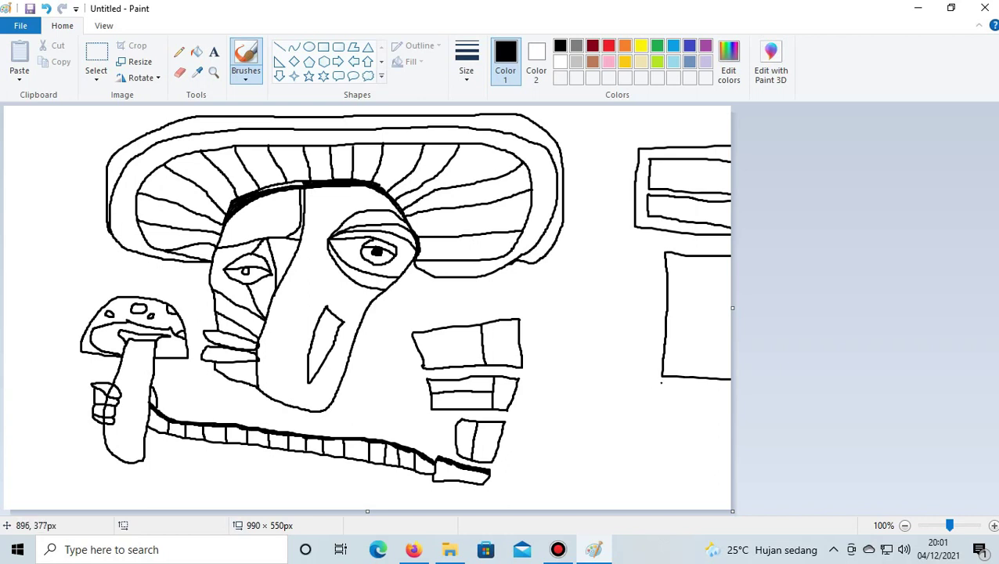
# Draw a half-bowl shape with a flat top directly below the tall rectangle, running off the canvas's right edge
pyautogui.moveTo(662, 379); pyautogui.dragTo(734, 384)
pyautogui.click(46, 9)
pyautogui.moveTo(661, 382); pyautogui.dragTo(735, 384)
pyautogui.moveTo(660, 382)
pyautogui.mouseDown()
pyautogui.moveTo(687, 427)
pyautogui.moveTo(730, 438)
pyautogui.mouseUp()
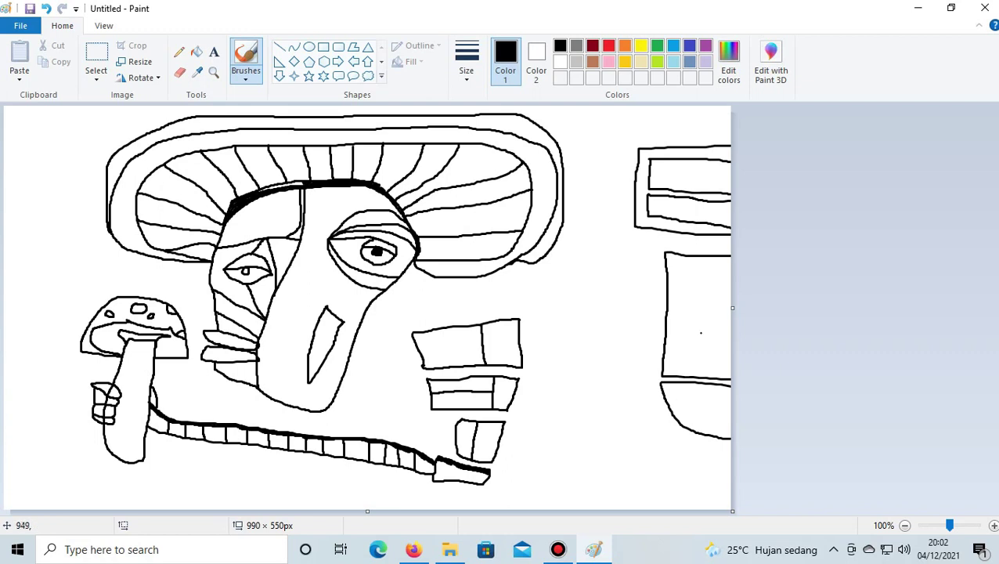
# Draw the top line of an inner rectangle inside the tall rectangle, and undo the attempted side and bottom lines
pyautogui.moveTo(679, 265); pyautogui.dragTo(731, 266)
pyautogui.moveTo(677, 266)
pyautogui.mouseDown()
pyautogui.moveTo(674, 364)
pyautogui.moveTo(729, 365)
pyautogui.mouseUp()
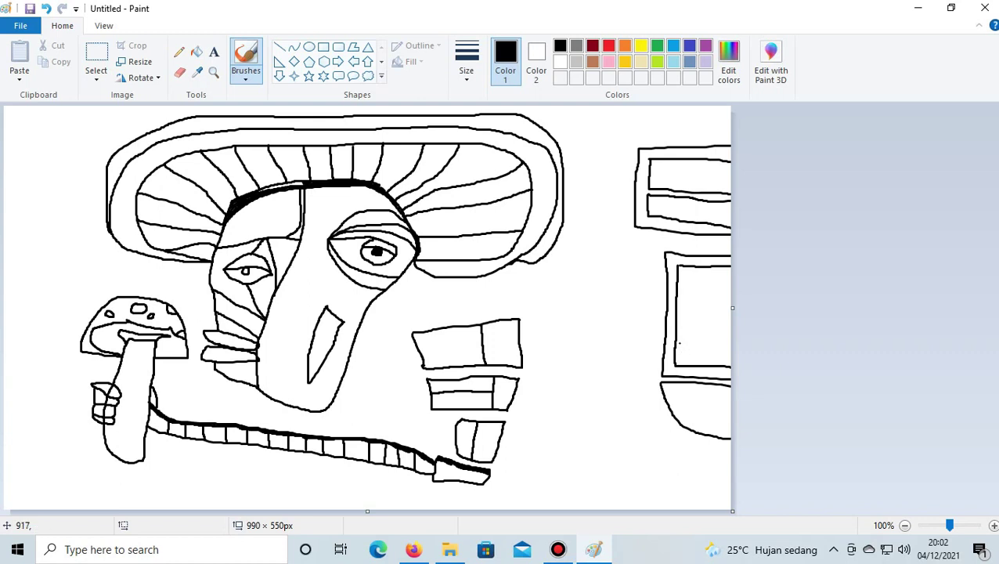
pyautogui.hotkey('ctrl', 'z')
pyautogui.hotkey('ctrl', 'z')
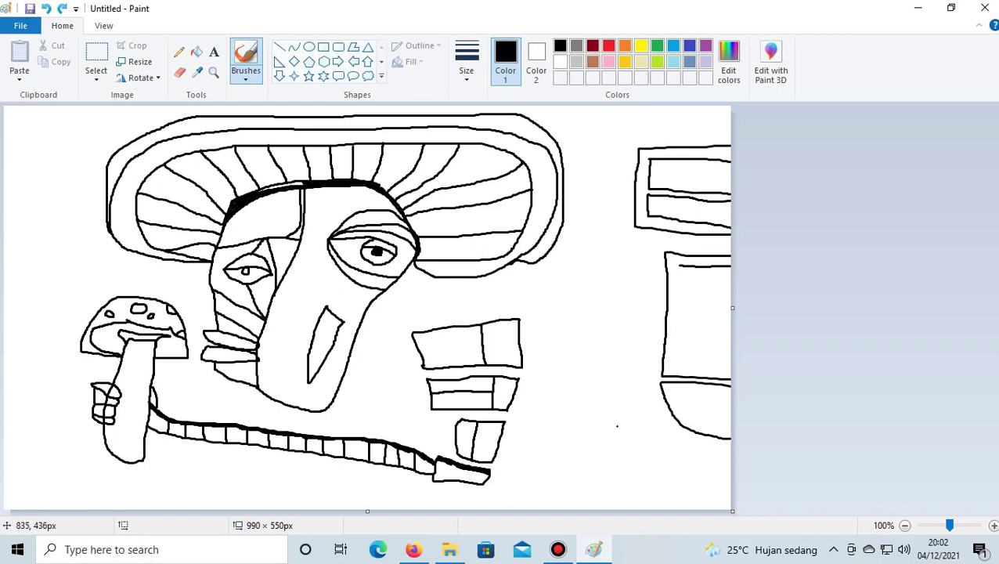
# Draw a narrow horizontal bar near the tall rectangle's bottom and complete the inner rectangle's bottom and side lines above it
pyautogui.scroll(2, 660, 416)
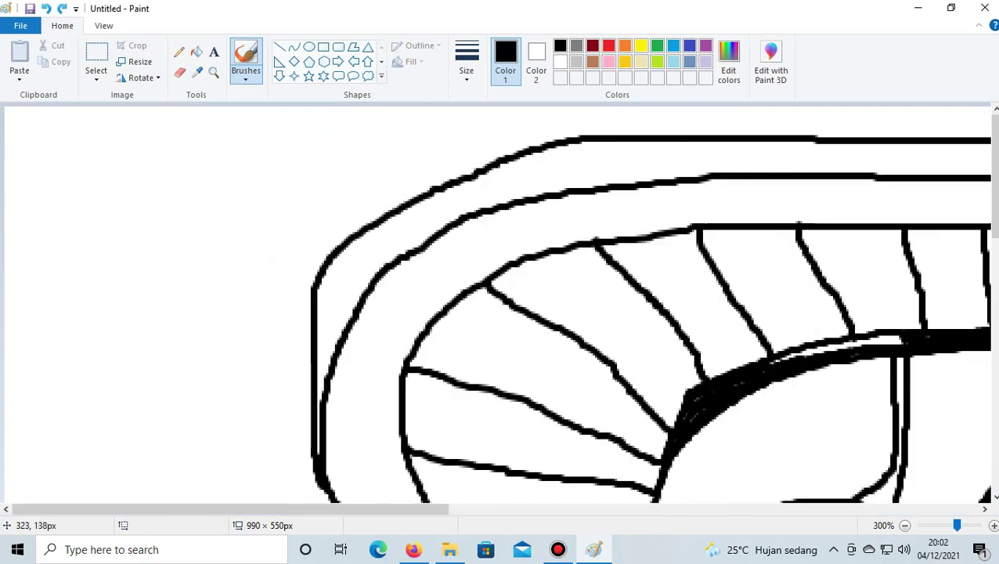
pyautogui.scroll(-2, 660, 416)
pyautogui.scroll(1, 689, 415)
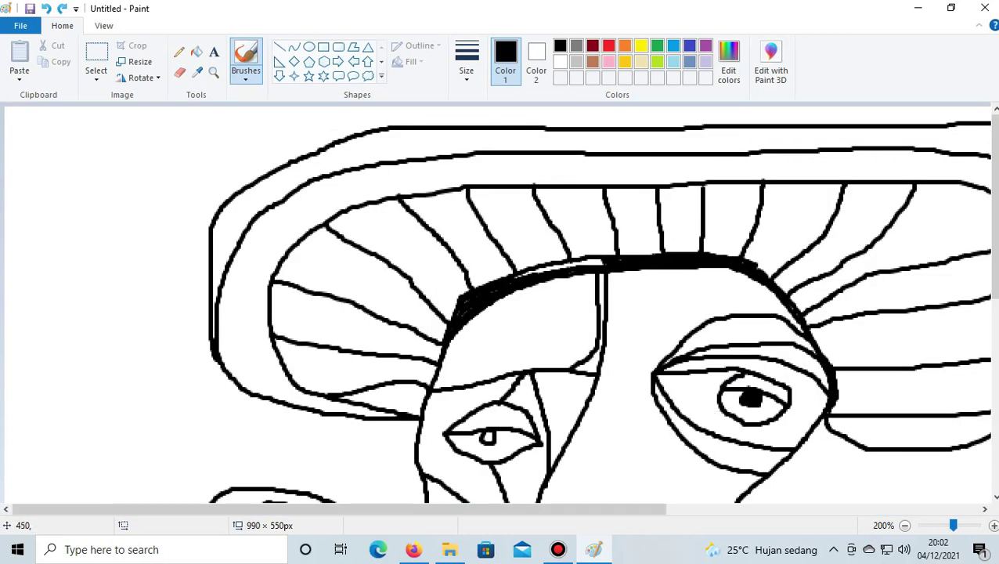
pyautogui.moveTo(353, 509); pyautogui.dragTo(675, 508)
pyautogui.scroll(-8, 734, 341)
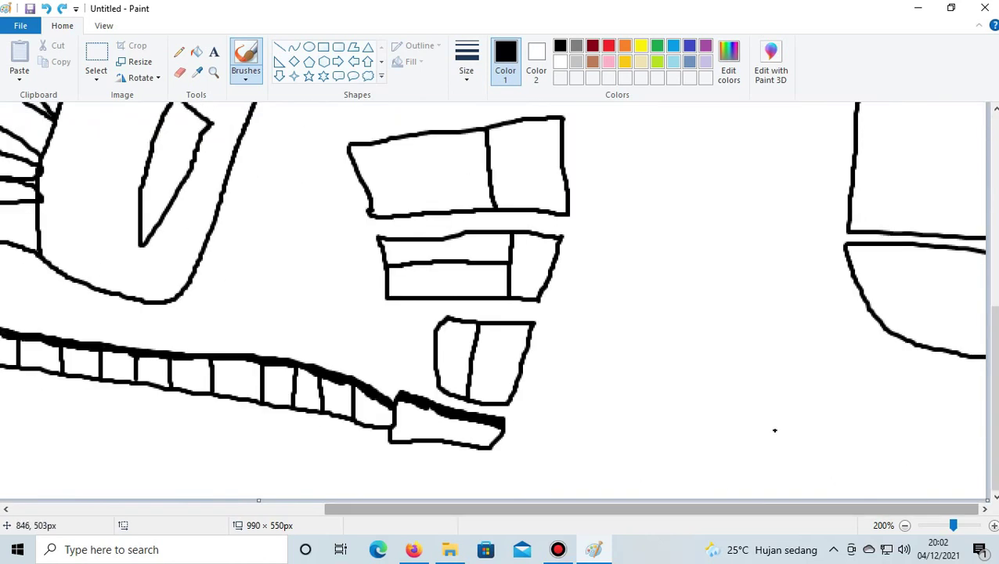
pyautogui.scroll(5, 771, 415)
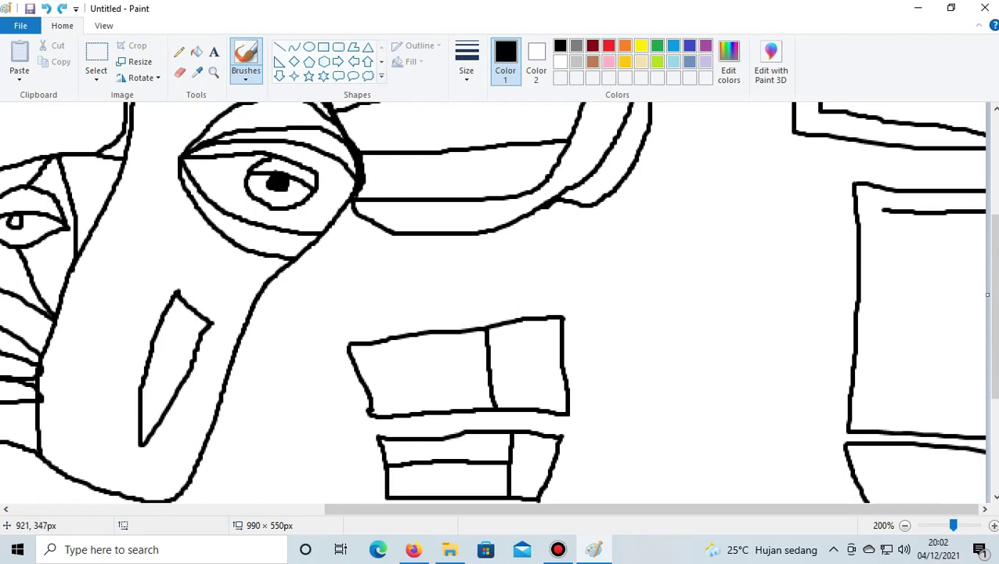
pyautogui.moveTo(875, 416); pyautogui.dragTo(988, 422)
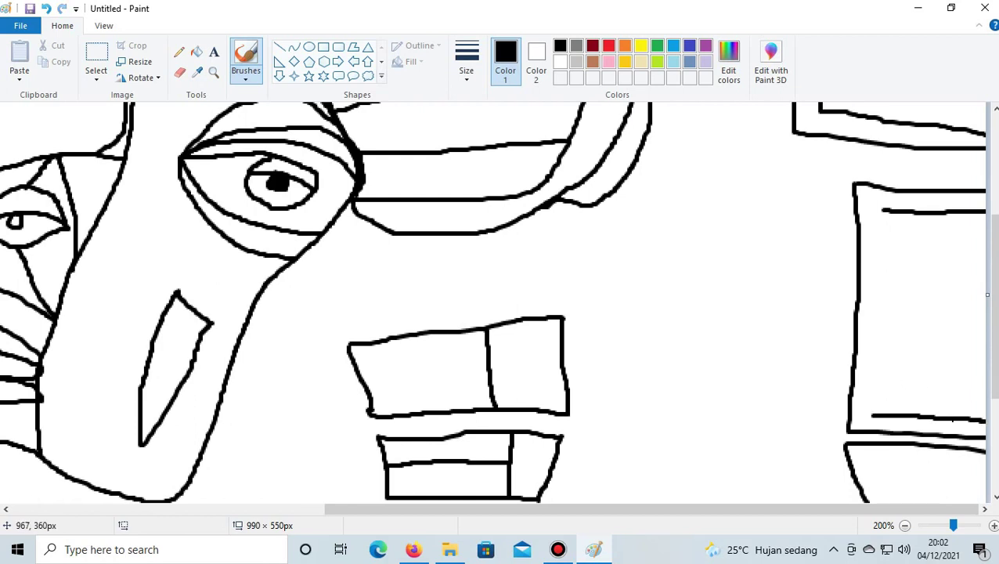
pyautogui.moveTo(873, 411)
pyautogui.mouseDown()
pyautogui.moveTo(873, 383)
pyautogui.moveTo(988, 388)
pyautogui.mouseUp()
pyautogui.moveTo(873, 371); pyautogui.dragTo(983, 370)
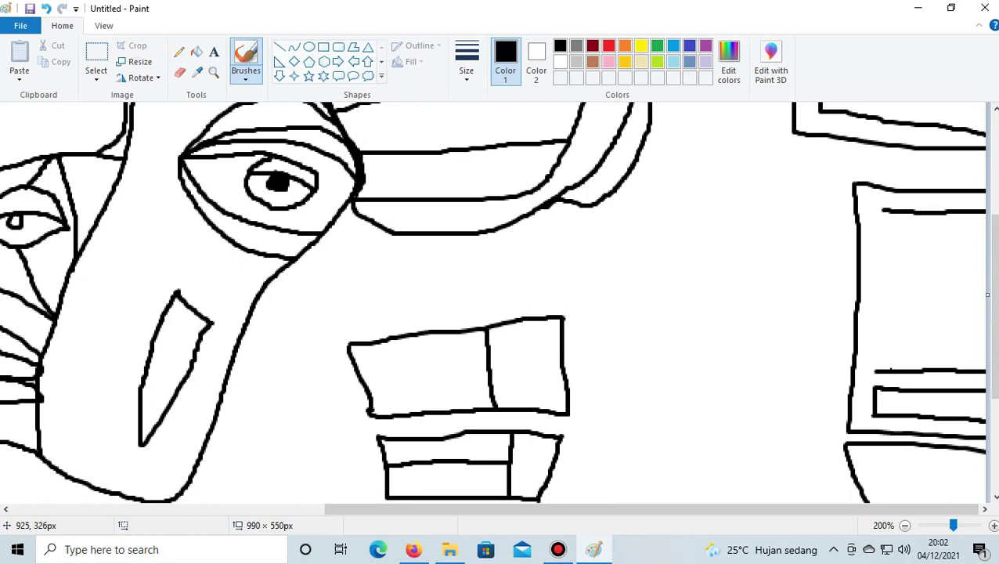
pyautogui.moveTo(873, 369); pyautogui.dragTo(883, 209)
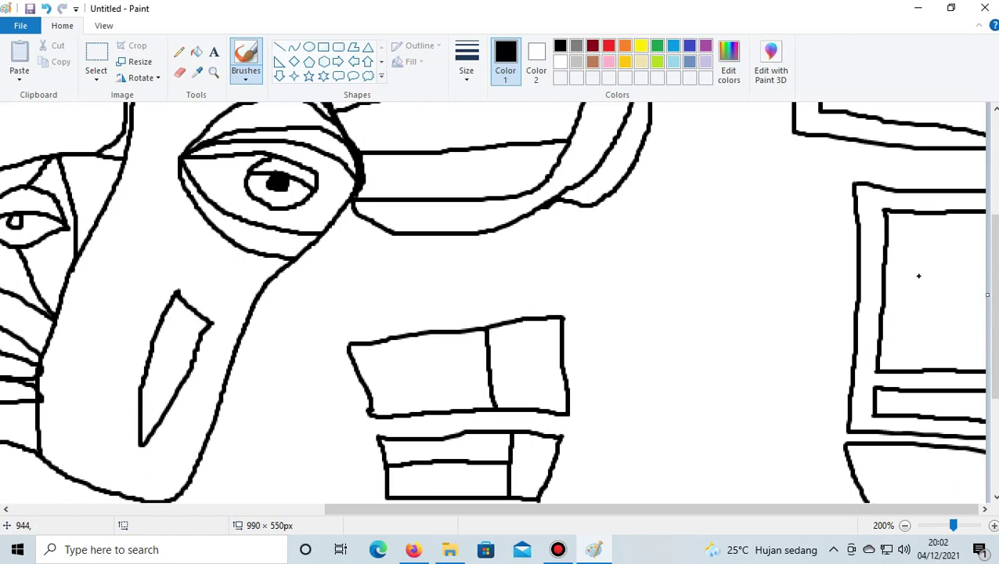
# Draw two nested pointed half-ovals in the inner rectangle's lower part, with a line above and a curve below them
pyautogui.moveTo(905, 321); pyautogui.dragTo(985, 319)
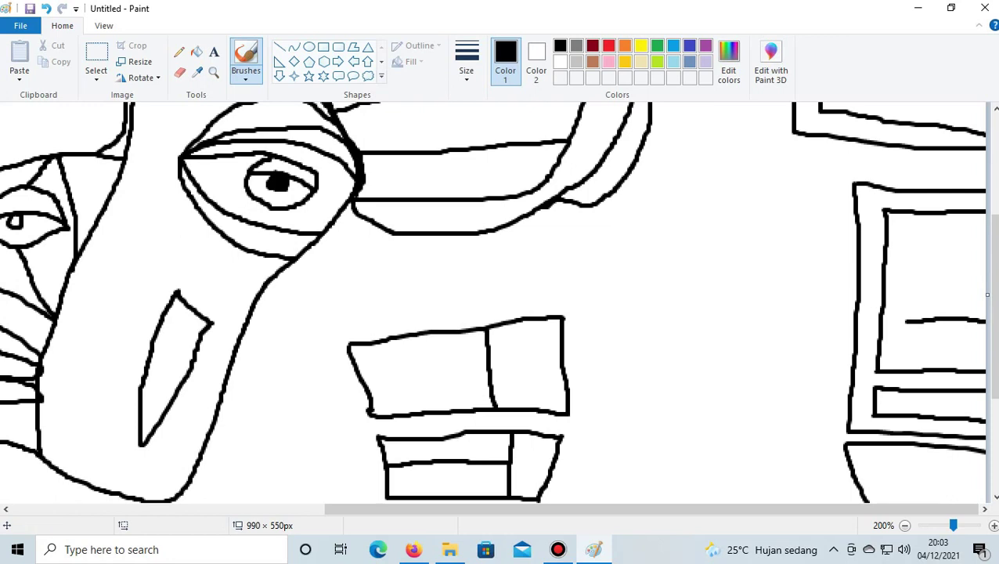
pyautogui.moveTo(909, 325); pyautogui.dragTo(984, 344)
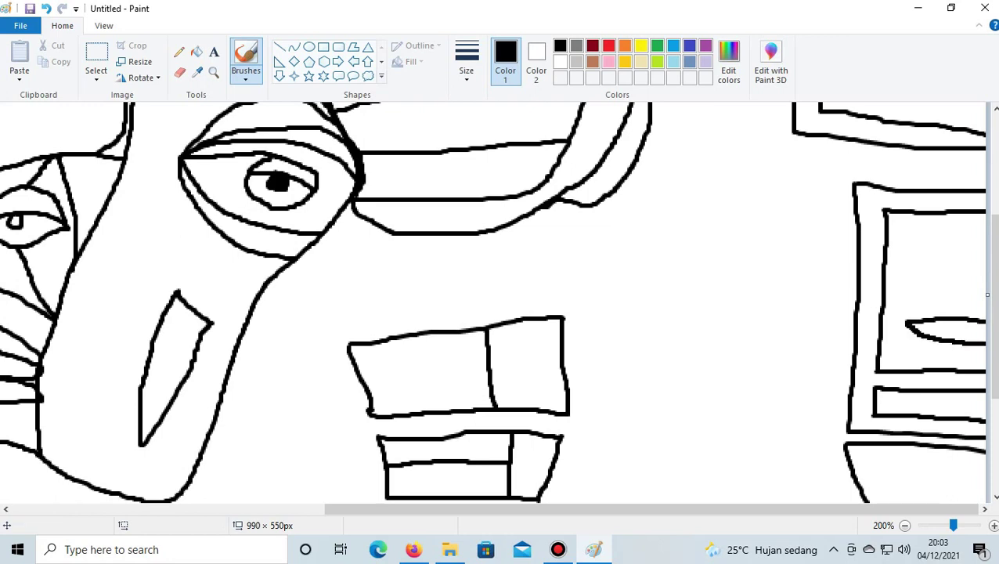
pyautogui.moveTo(896, 310); pyautogui.dragTo(984, 309)
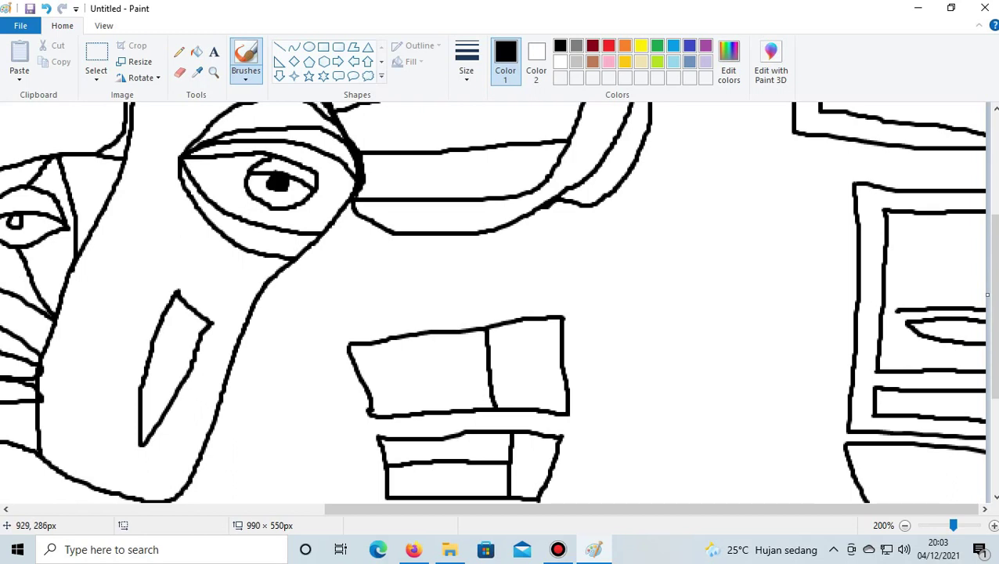
pyautogui.moveTo(896, 310)
pyautogui.mouseDown()
pyautogui.moveTo(899, 338)
pyautogui.moveTo(917, 346)
pyautogui.moveTo(983, 356)
pyautogui.mouseUp()
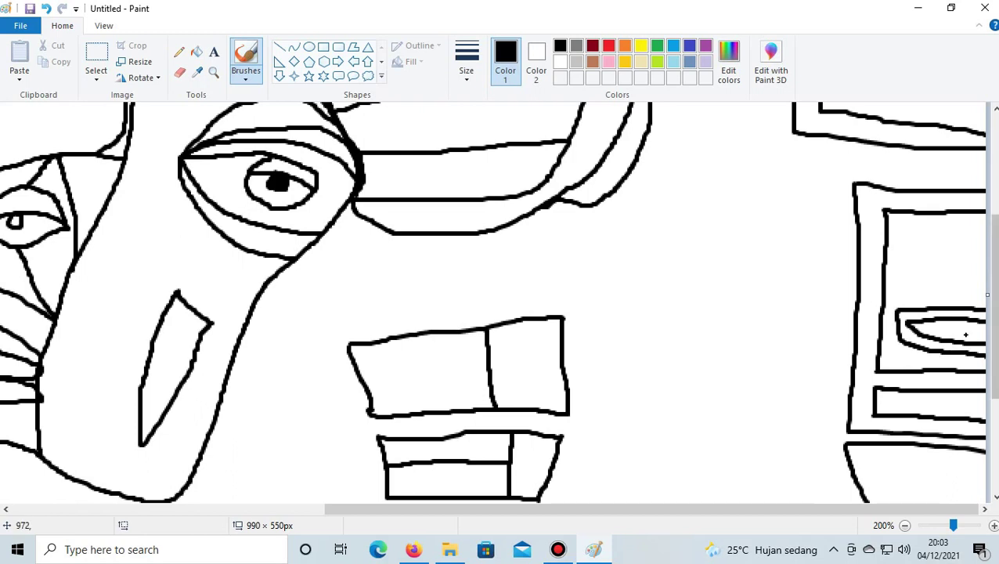
pyautogui.moveTo(883, 298); pyautogui.dragTo(984, 297)
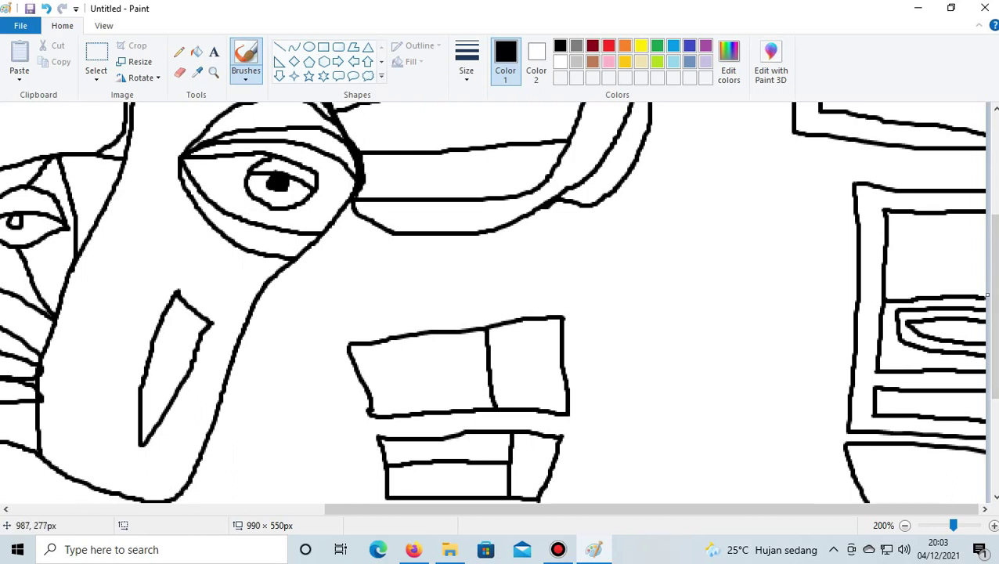
pyautogui.moveTo(876, 324)
pyautogui.mouseDown()
pyautogui.moveTo(884, 345)
pyautogui.moveTo(912, 362)
pyautogui.moveTo(972, 368)
pyautogui.mouseUp()
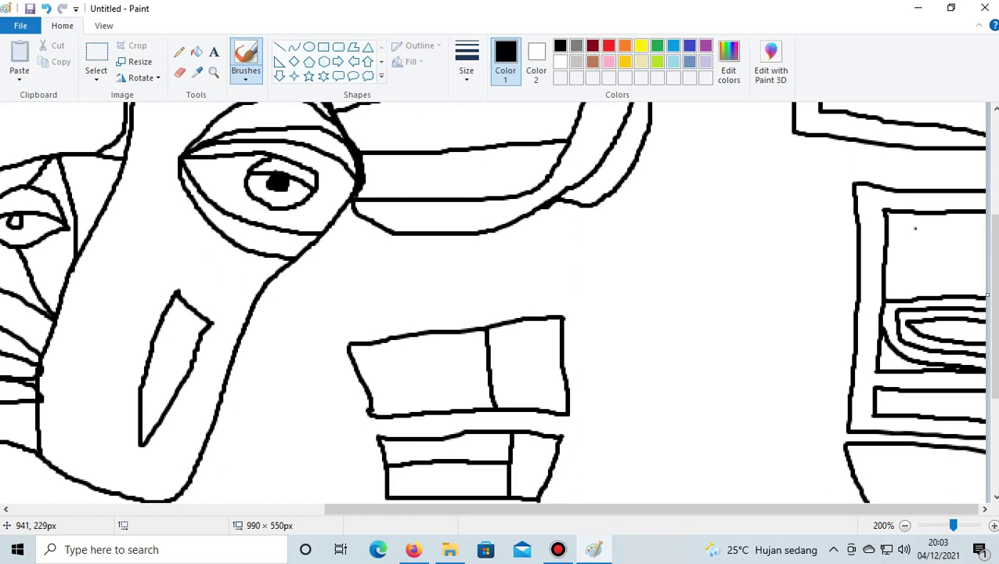
# Draw two nested half-ovals in the inner rectangle's upper part, with a curve and a thin wedge beneath them
pyautogui.moveTo(915, 228); pyautogui.dragTo(992, 230)
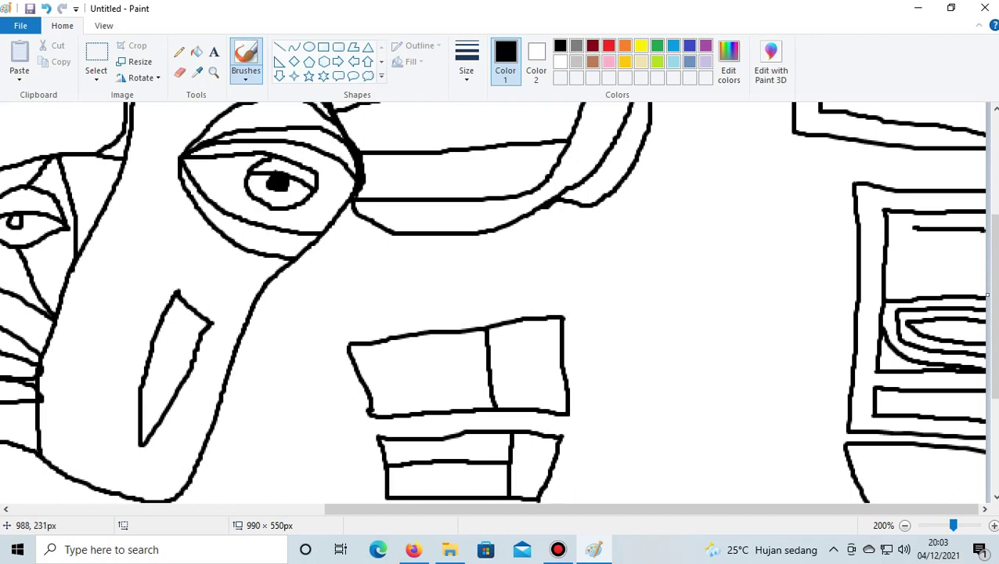
pyautogui.moveTo(912, 229); pyautogui.dragTo(986, 246)
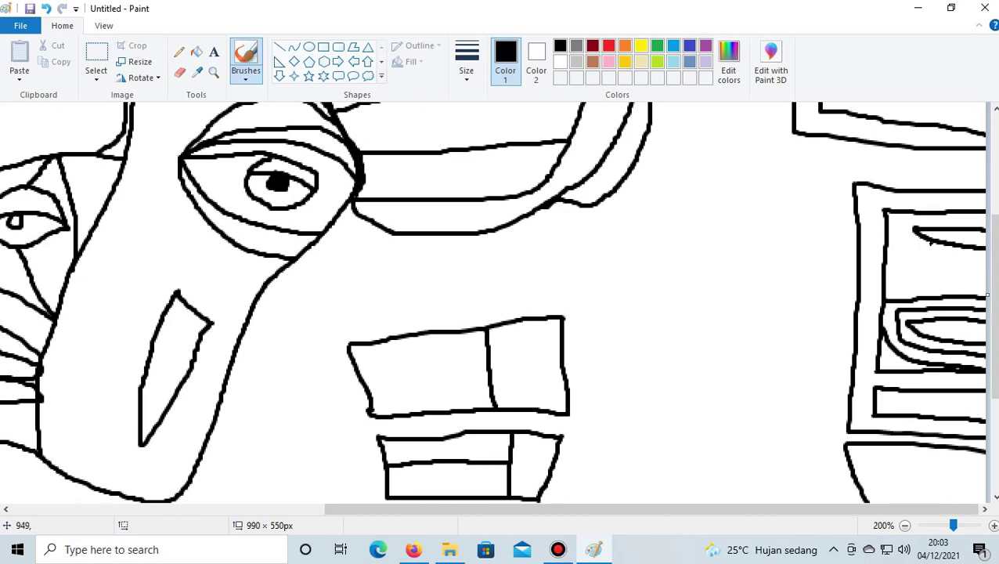
pyautogui.moveTo(905, 222); pyautogui.dragTo(938, 223)
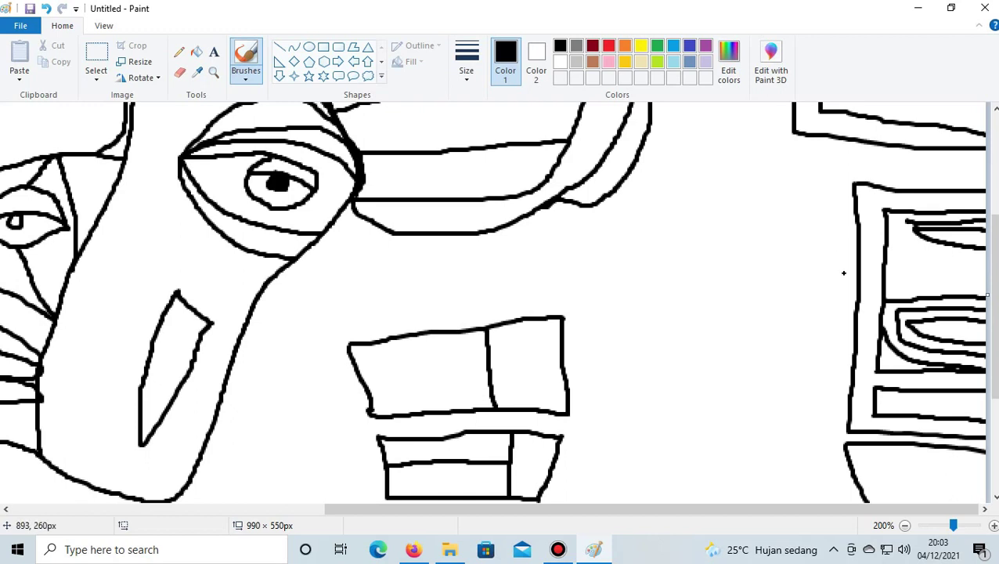
pyautogui.click(46, 8)
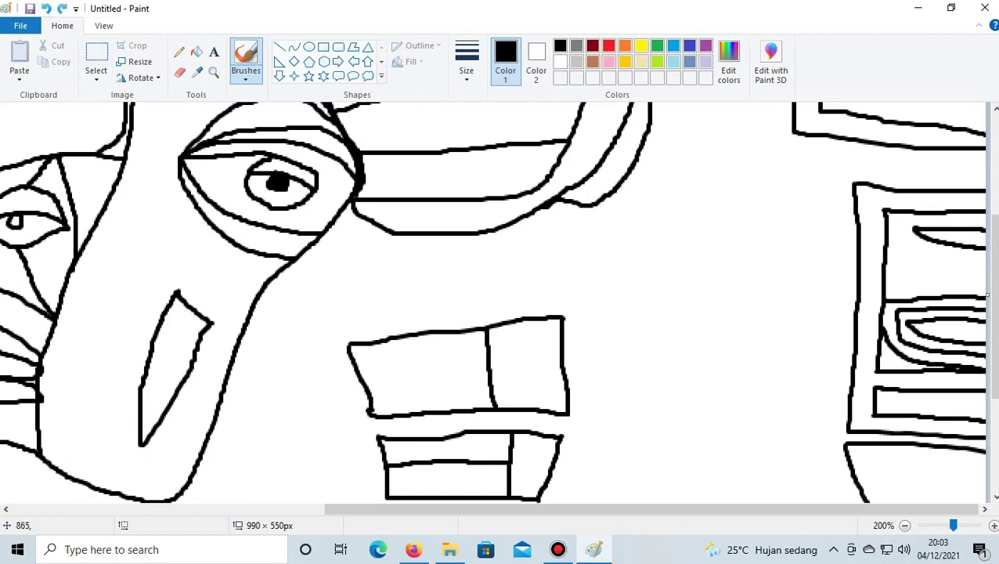
pyautogui.moveTo(900, 221); pyautogui.dragTo(983, 220)
pyautogui.moveTo(901, 221)
pyautogui.mouseDown()
pyautogui.moveTo(907, 249)
pyautogui.moveTo(982, 261)
pyautogui.mouseUp()
pyautogui.moveTo(883, 240)
pyautogui.mouseDown()
pyautogui.moveTo(934, 270)
pyautogui.moveTo(983, 271)
pyautogui.mouseUp()
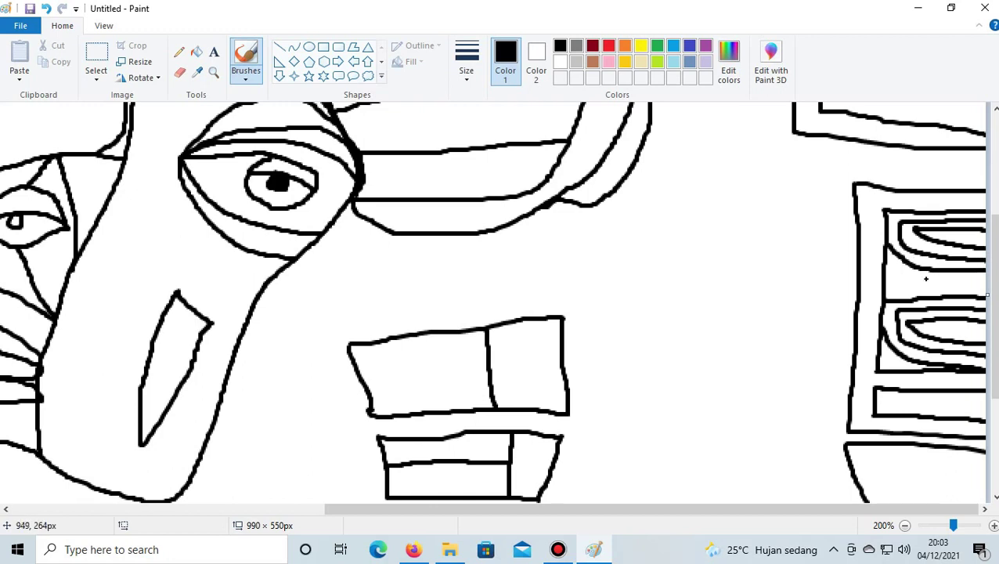
pyautogui.moveTo(893, 268); pyautogui.dragTo(979, 281)
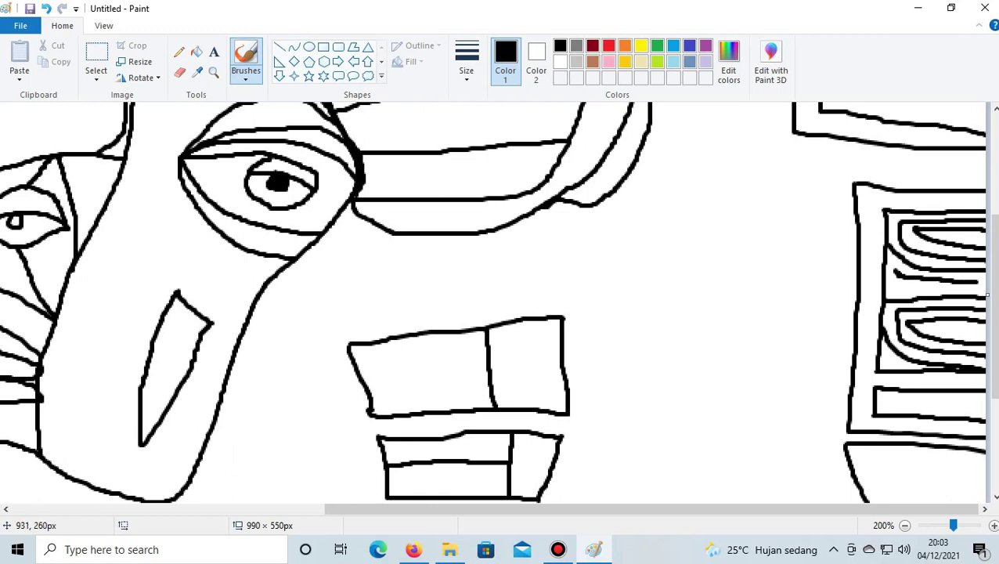
pyautogui.moveTo(891, 272)
pyautogui.mouseDown()
pyautogui.moveTo(896, 288)
pyautogui.moveTo(977, 282)
pyautogui.mouseUp()
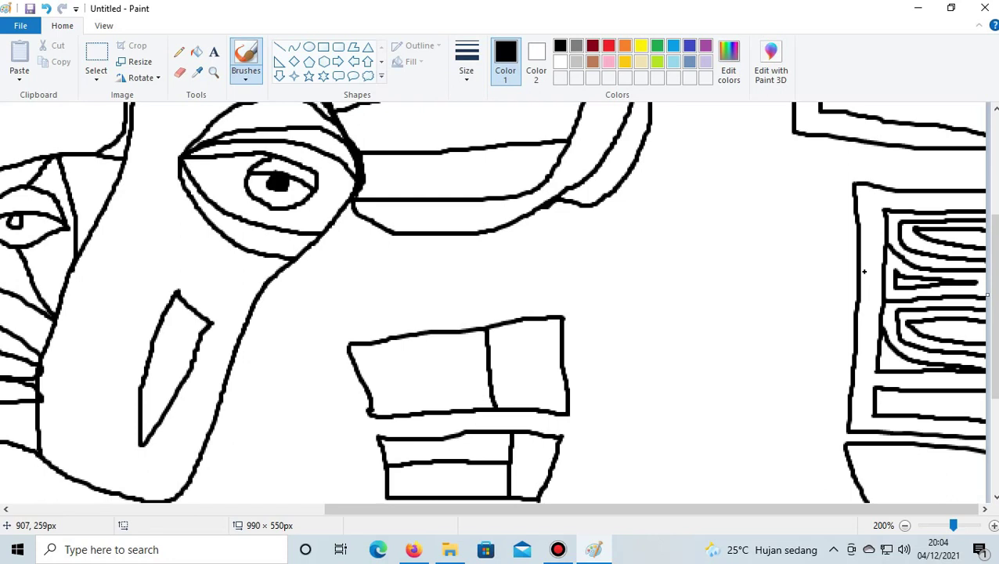
# Draw two nested, smaller outlines inside the half-bowl shape, both running off the canvas's right edge
pyautogui.scroll(-1, 988, 295)
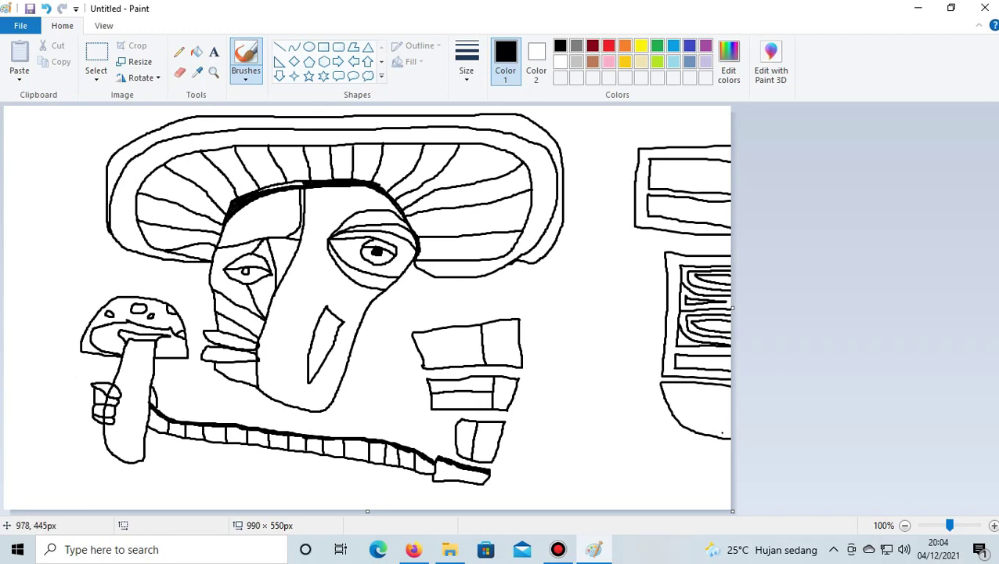
pyautogui.scroll(1, 722, 432)
pyautogui.scroll(-5, 735, 442)
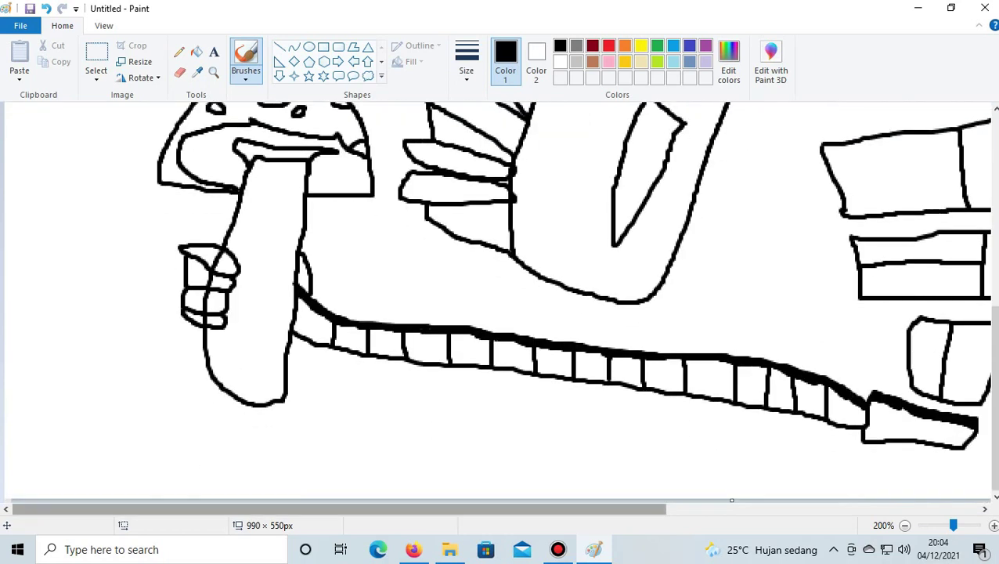
pyautogui.hscroll(5, 668, 446)
pyautogui.hscroll(2, 668, 445)
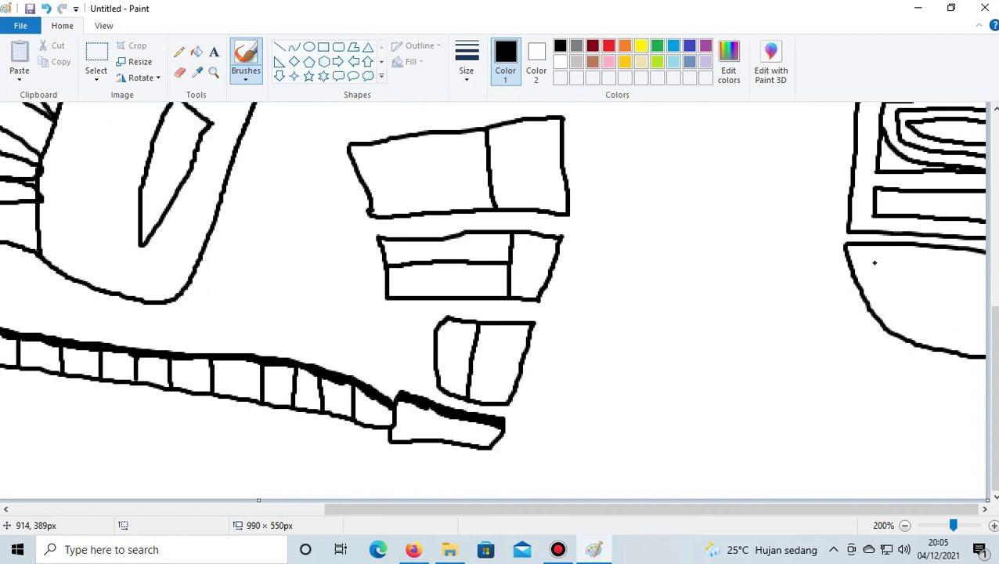
pyautogui.moveTo(875, 264); pyautogui.dragTo(989, 278)
pyautogui.moveTo(872, 262)
pyautogui.mouseDown()
pyautogui.moveTo(912, 319)
pyautogui.moveTo(985, 333)
pyautogui.mouseUp()
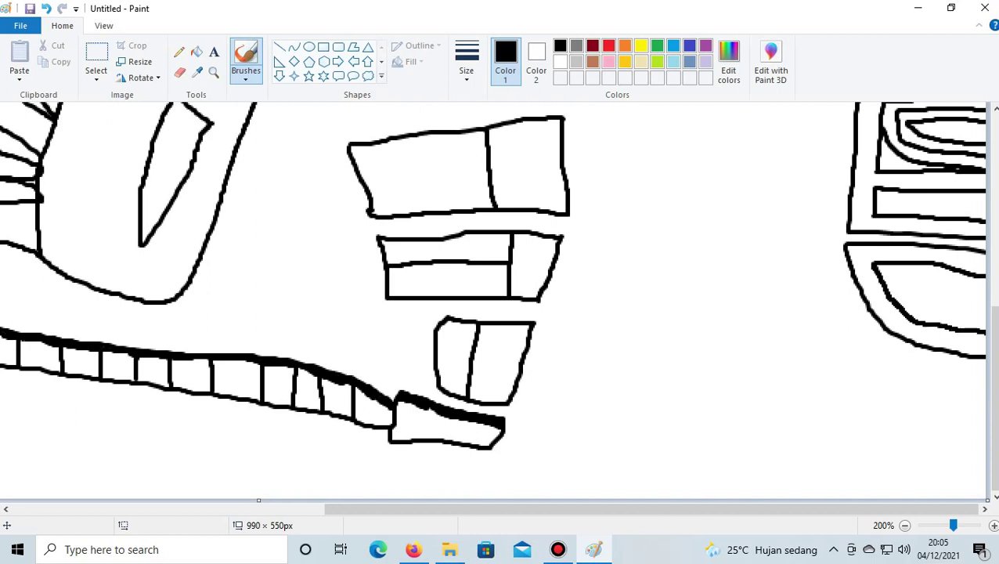
pyautogui.click(899, 277)
pyautogui.moveTo(896, 276); pyautogui.dragTo(985, 293)
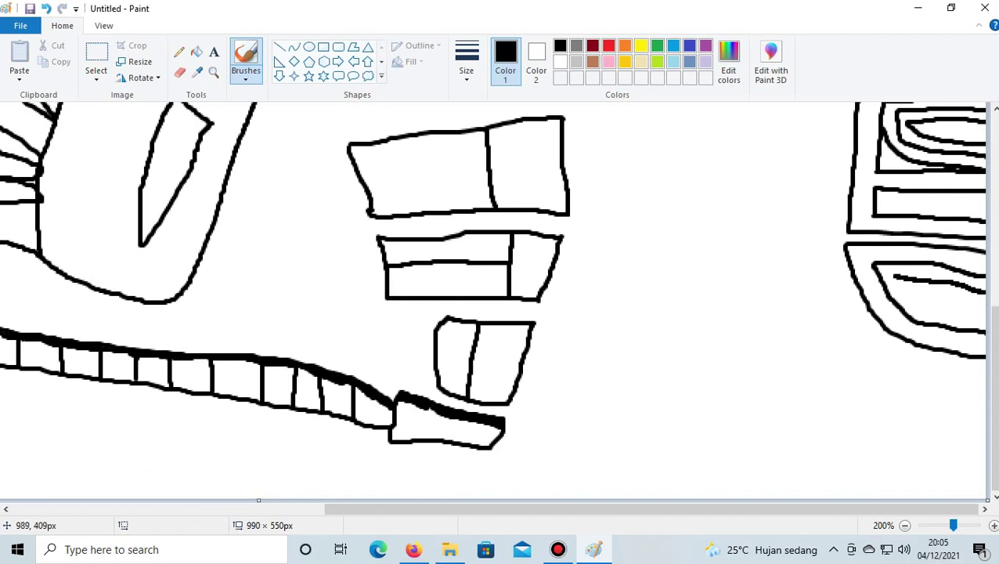
pyautogui.moveTo(897, 279); pyautogui.dragTo(983, 318)
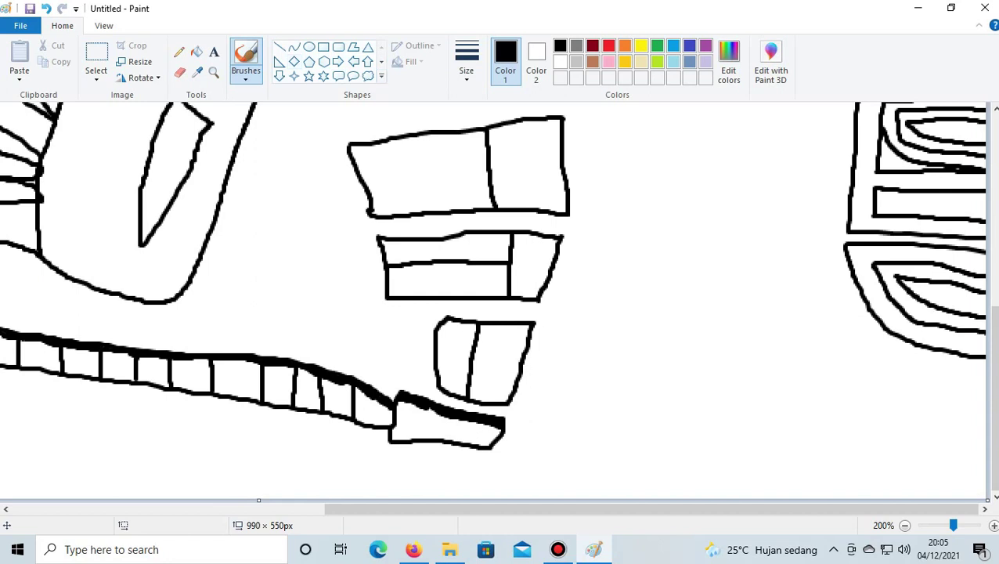
pyautogui.click(45, 8)
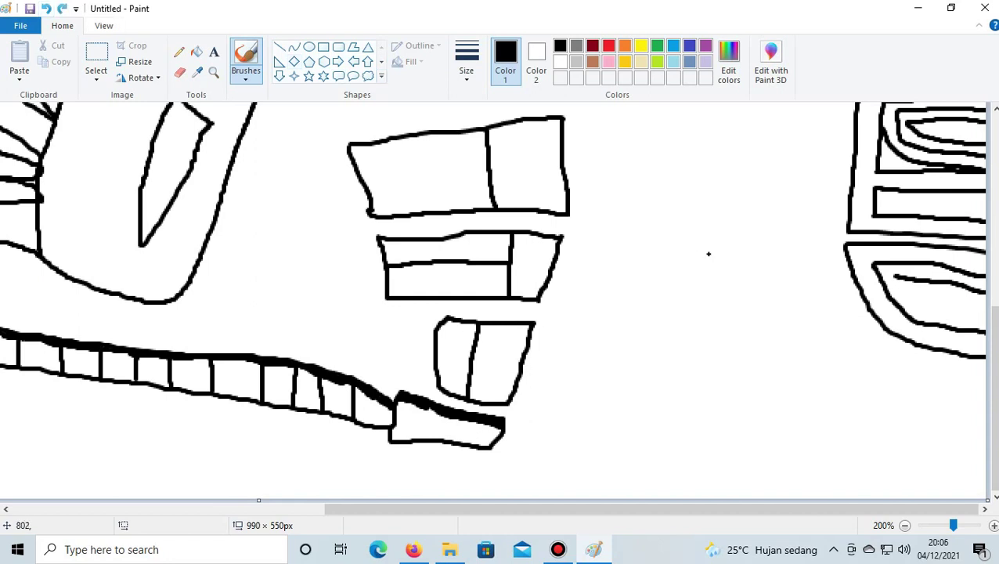
pyautogui.moveTo(897, 278); pyautogui.dragTo(987, 320)
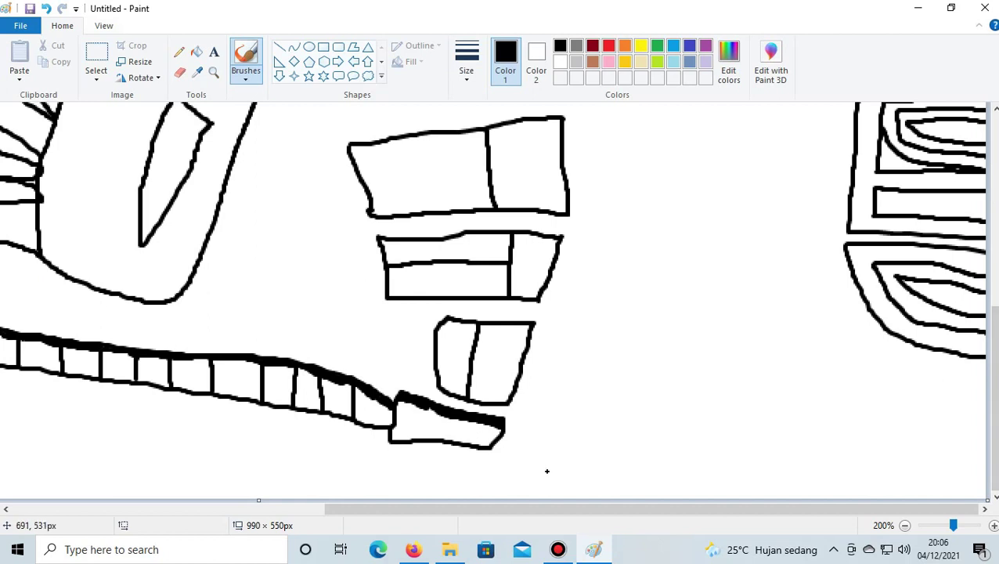
# Draw a curved band outline with a straight left end below the half-bowl shape, running off the canvas's right edge
pyautogui.hscroll(-5, 608, 399)
pyautogui.hscroll(-1, 165, 470)
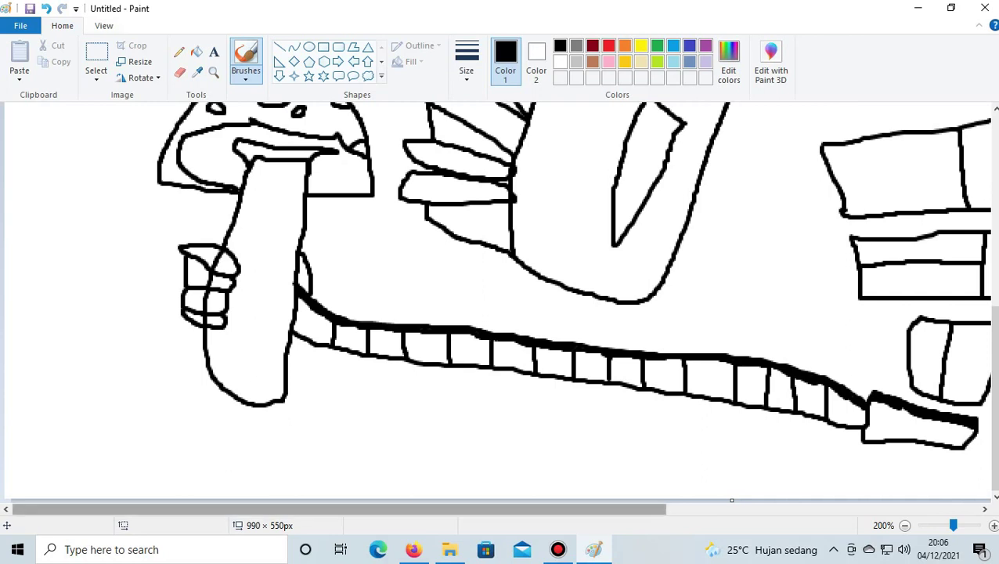
pyautogui.hscroll(5, 407, 507)
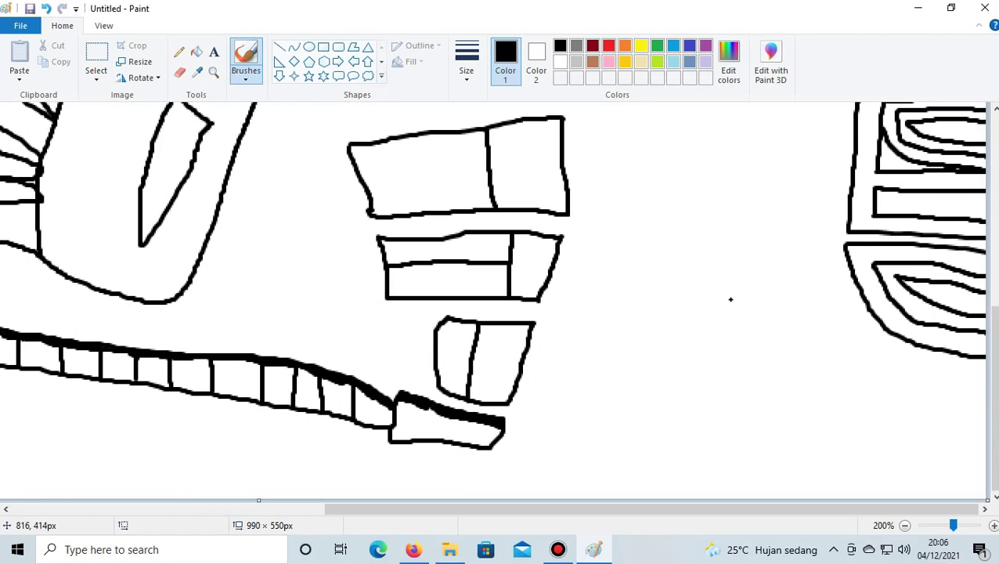
pyautogui.moveTo(731, 306)
pyautogui.mouseDown()
pyautogui.moveTo(786, 351)
pyautogui.moveTo(983, 386)
pyautogui.mouseUp()
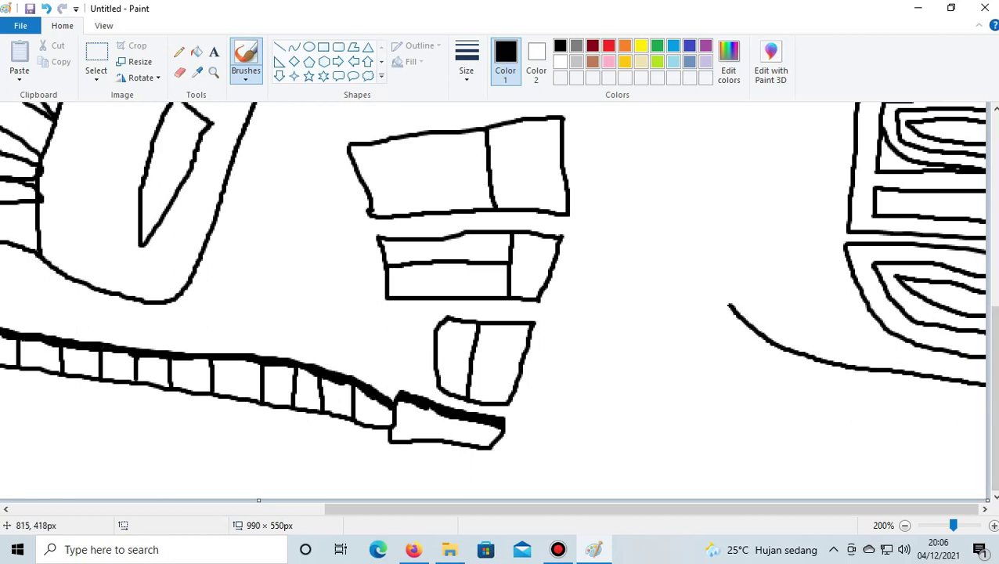
pyautogui.moveTo(729, 304); pyautogui.dragTo(728, 384)
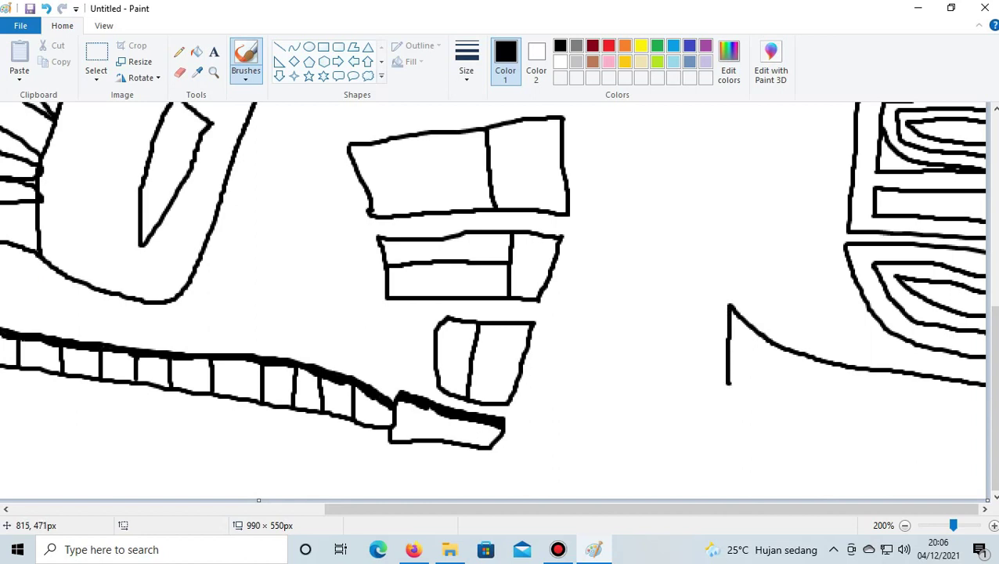
pyautogui.moveTo(728, 384)
pyautogui.mouseDown()
pyautogui.moveTo(861, 444)
pyautogui.moveTo(984, 472)
pyautogui.mouseUp()
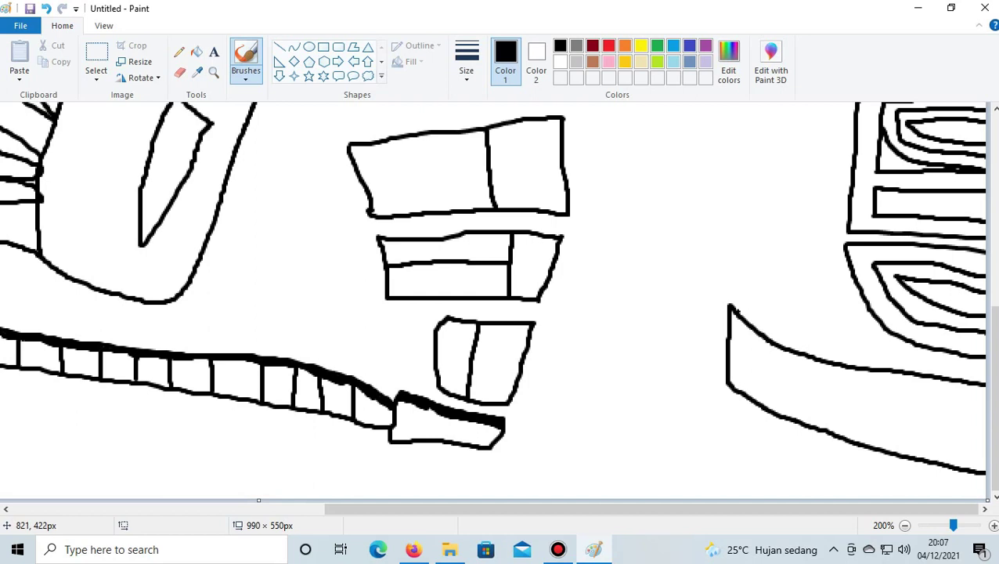
# Draw a second curve under the band's upper edge and a smaller nested outline inside the band
pyautogui.moveTo(729, 307)
pyautogui.mouseDown()
pyautogui.moveTo(797, 362)
pyautogui.moveTo(970, 405)
pyautogui.mouseUp()
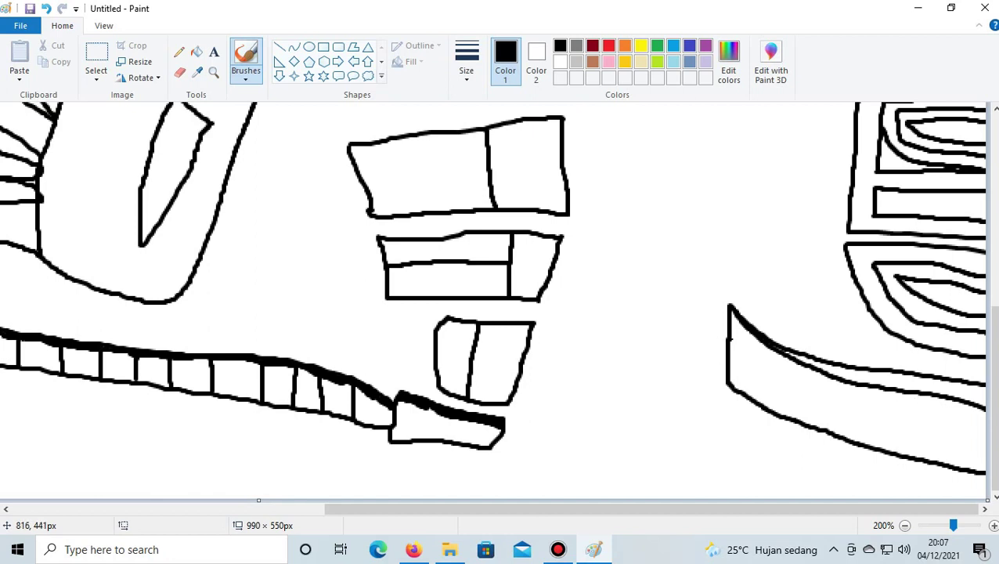
pyautogui.moveTo(740, 337)
pyautogui.mouseDown()
pyautogui.moveTo(760, 382)
pyautogui.moveTo(987, 460)
pyautogui.mouseUp()
pyautogui.moveTo(738, 337)
pyautogui.mouseDown()
pyautogui.moveTo(842, 393)
pyautogui.moveTo(983, 426)
pyautogui.mouseUp()
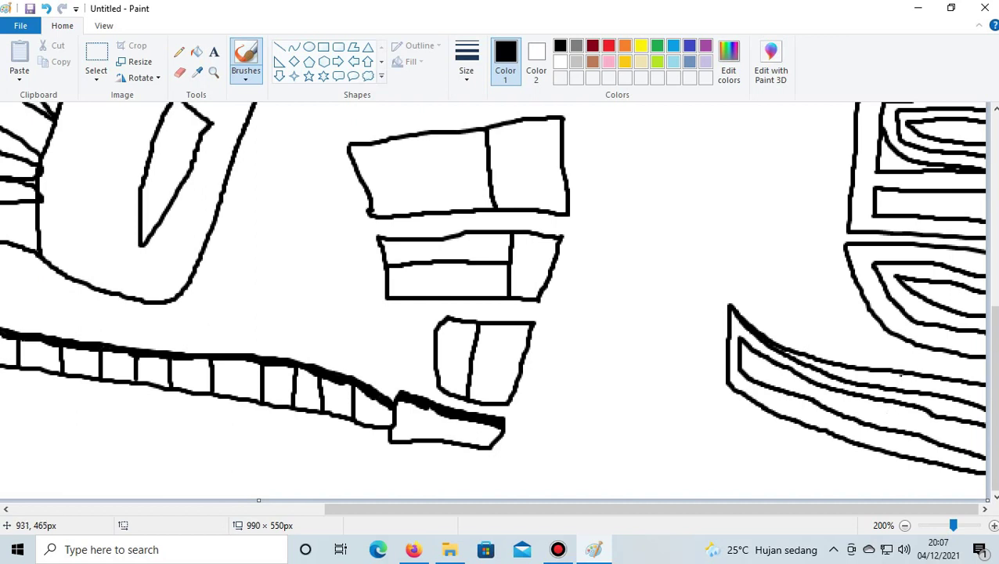
pyautogui.moveTo(899, 374); pyautogui.dragTo(916, 382)
pyautogui.click(46, 9)
pyautogui.click(46, 9)
pyautogui.click(46, 9)
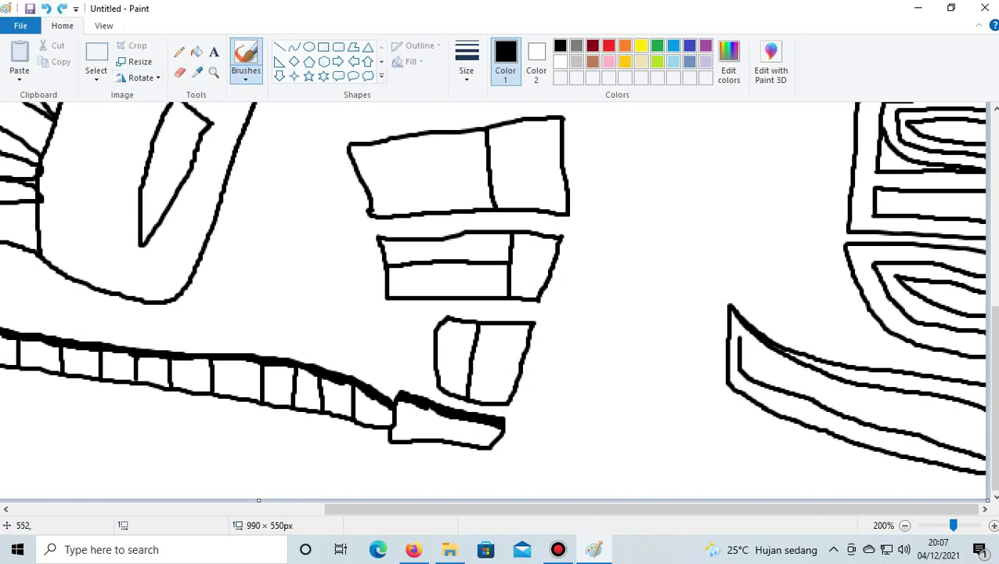
pyautogui.click(46, 9)
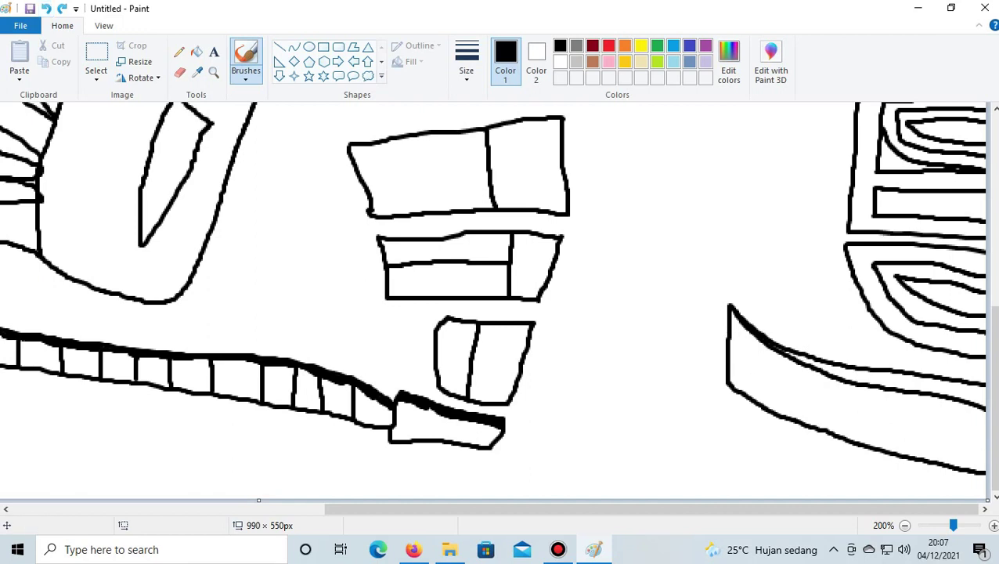
pyautogui.click(62, 9)
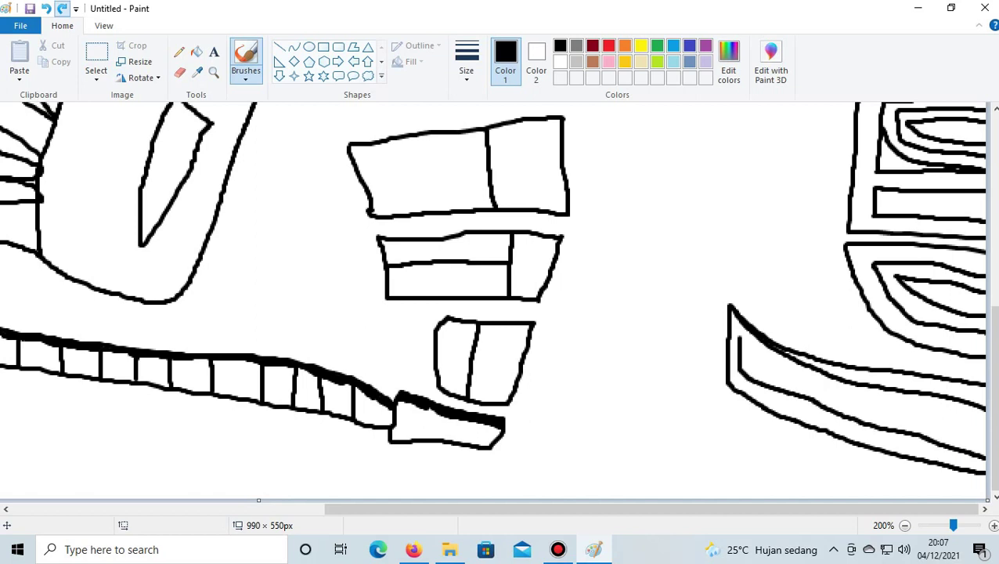
pyautogui.click(62, 9)
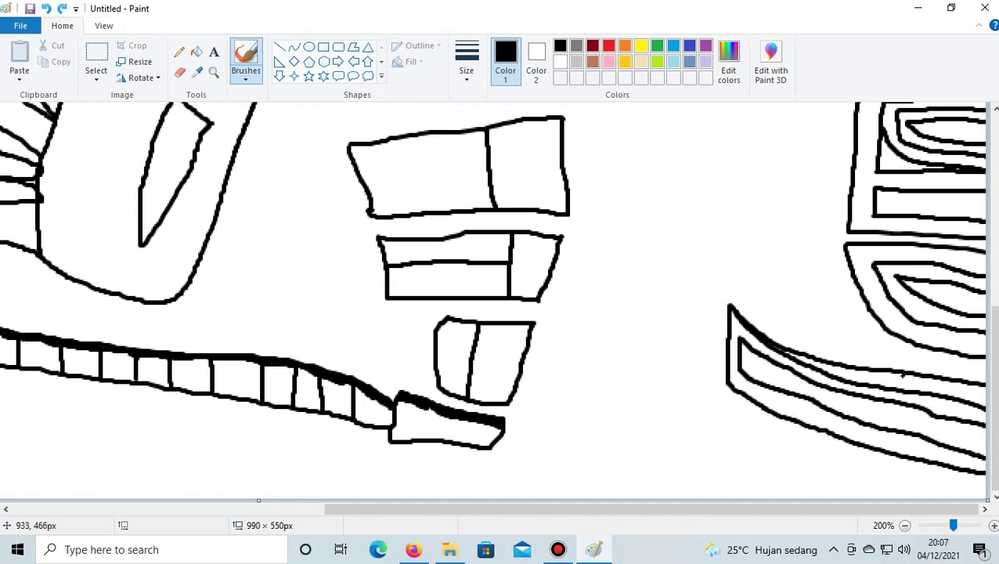
pyautogui.hotkey('ctrl', 'y')
pyautogui.hotkey('ctrl', 'z')
pyautogui.hotkey('ctrl', 'y')
pyautogui.hotkey('ctrl', 'z')
pyautogui.hotkey('ctrl', 'y')
pyautogui.click(922, 378)
# Draw two nested rectangles inside the right section of the uppermost of the three stacked blocks
pyautogui.moveTo(655, 509); pyautogui.dragTo(342, 509)
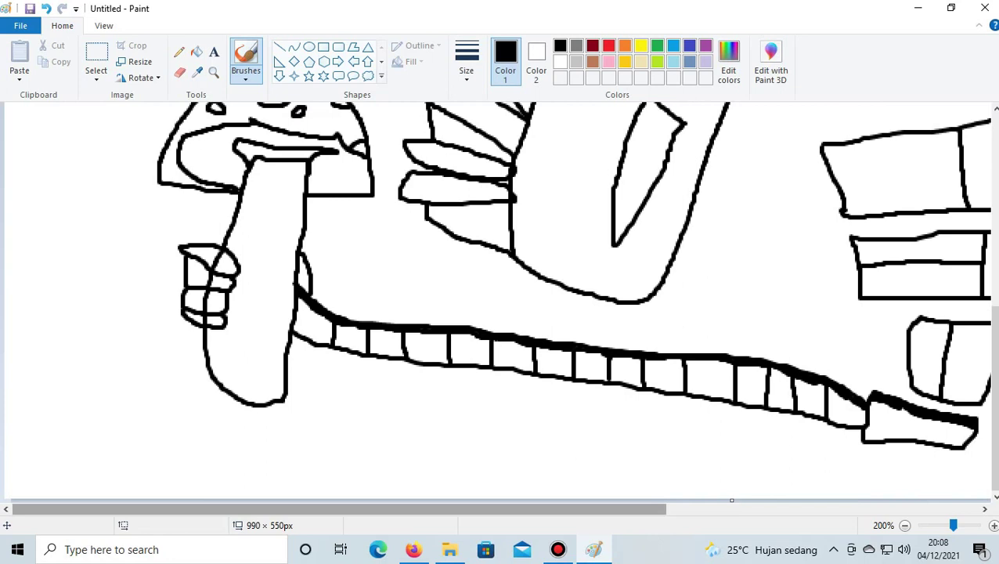
pyautogui.moveTo(37, 508); pyautogui.dragTo(237, 508)
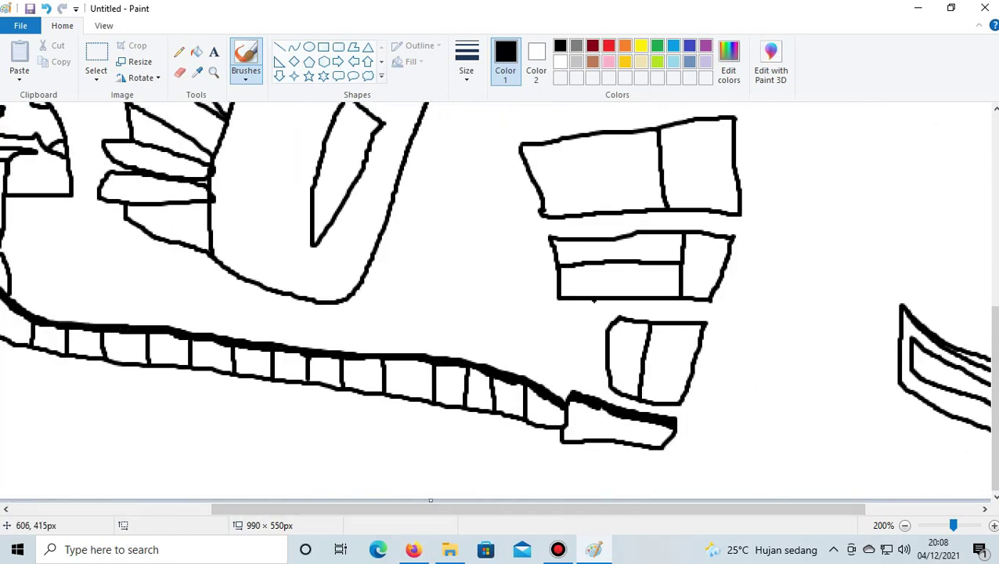
pyautogui.moveTo(685, 140)
pyautogui.mouseDown()
pyautogui.moveTo(672, 138)
pyautogui.moveTo(703, 134)
pyautogui.moveTo(721, 150)
pyautogui.moveTo(723, 186)
pyautogui.moveTo(720, 199)
pyautogui.moveTo(678, 196)
pyautogui.mouseUp()
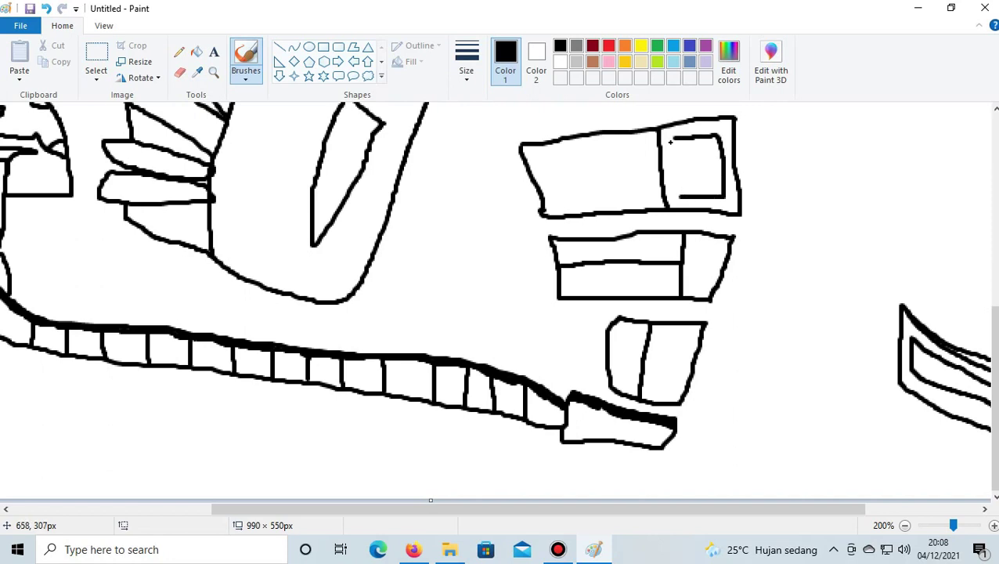
pyautogui.moveTo(681, 134)
pyautogui.mouseDown()
pyautogui.moveTo(672, 141)
pyautogui.moveTo(679, 194)
pyautogui.mouseUp()
pyautogui.moveTo(689, 151)
pyautogui.mouseDown()
pyautogui.moveTo(711, 154)
pyautogui.moveTo(686, 159)
pyautogui.moveTo(686, 185)
pyautogui.mouseUp()
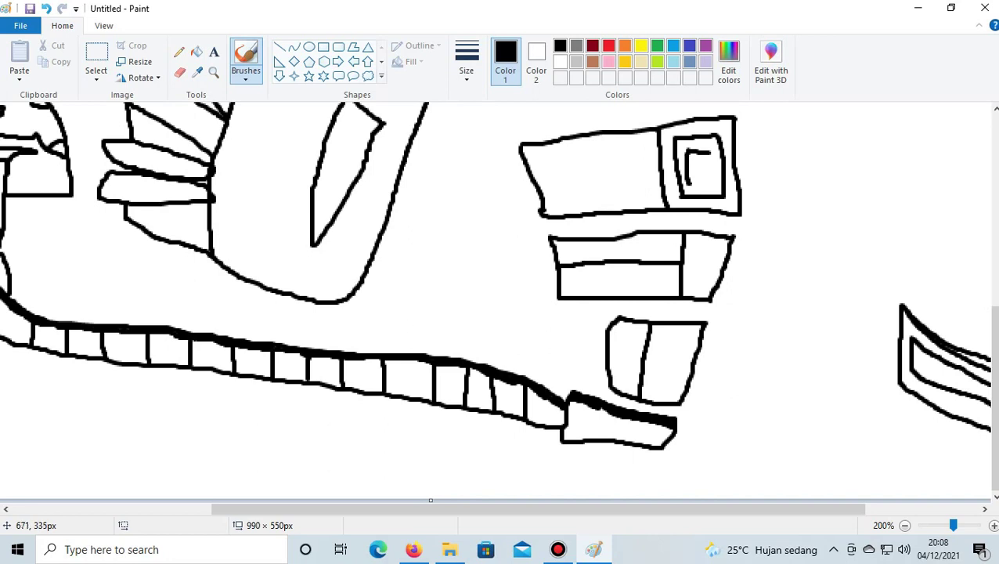
pyautogui.hotkey('ctrl', 'z')
pyautogui.moveTo(686, 152); pyautogui.dragTo(689, 178)
pyautogui.click(46, 8)
pyautogui.moveTo(707, 148); pyautogui.dragTo(712, 187)
pyautogui.moveTo(686, 151)
pyautogui.mouseDown()
pyautogui.moveTo(688, 186)
pyautogui.moveTo(707, 186)
pyautogui.mouseUp()
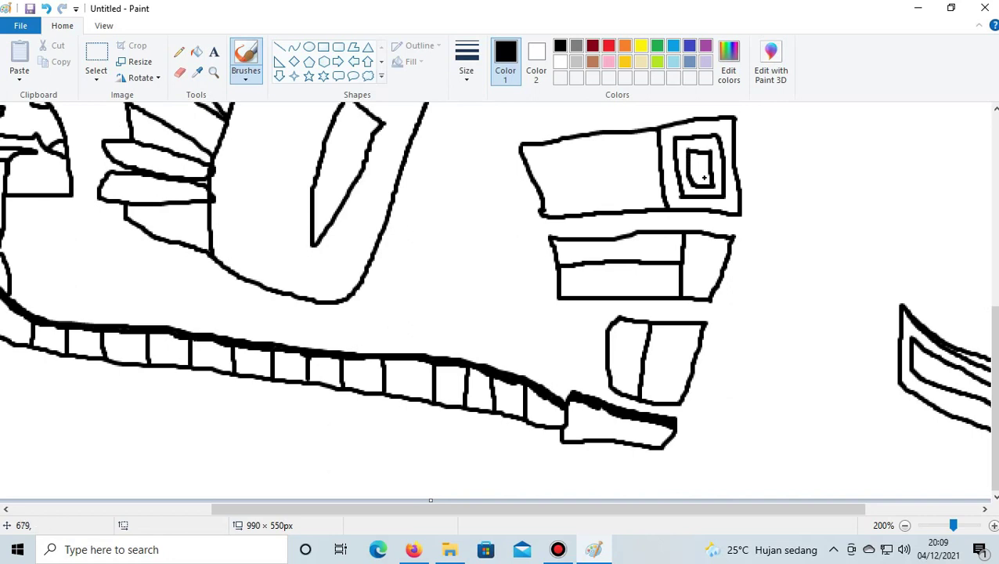
pyautogui.moveTo(645, 142); pyautogui.dragTo(538, 153)
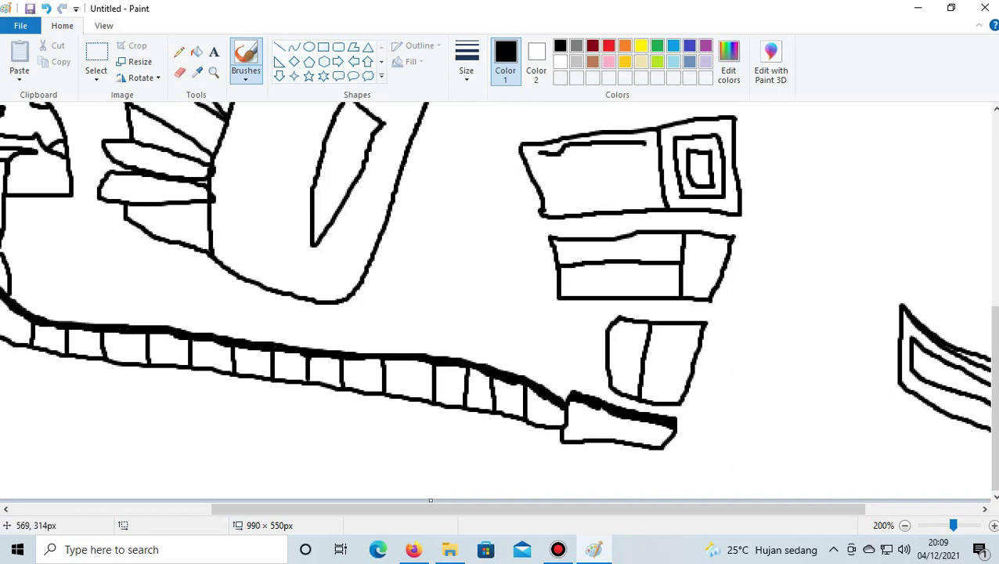
pyautogui.click(46, 9)
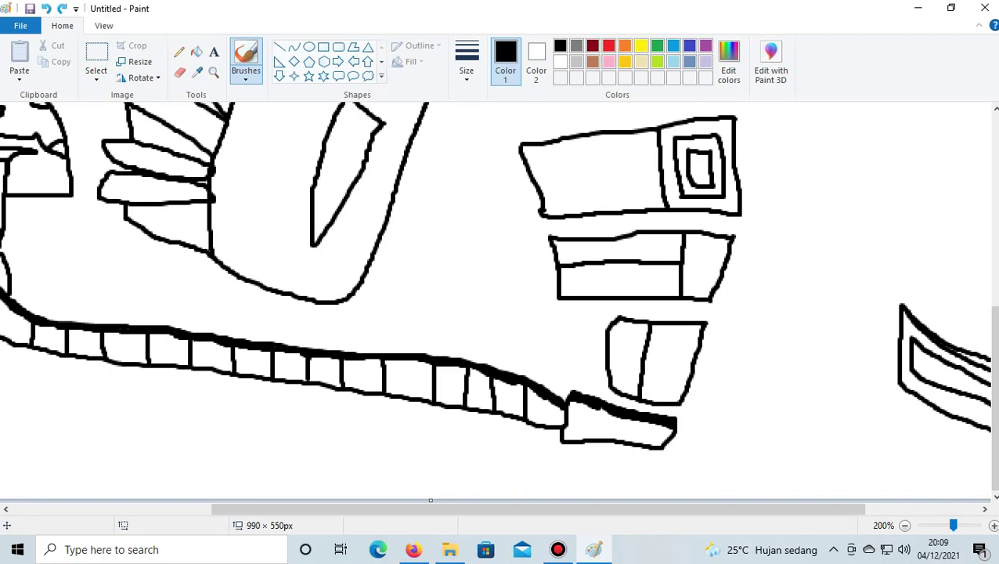
pyautogui.click(20, 26)
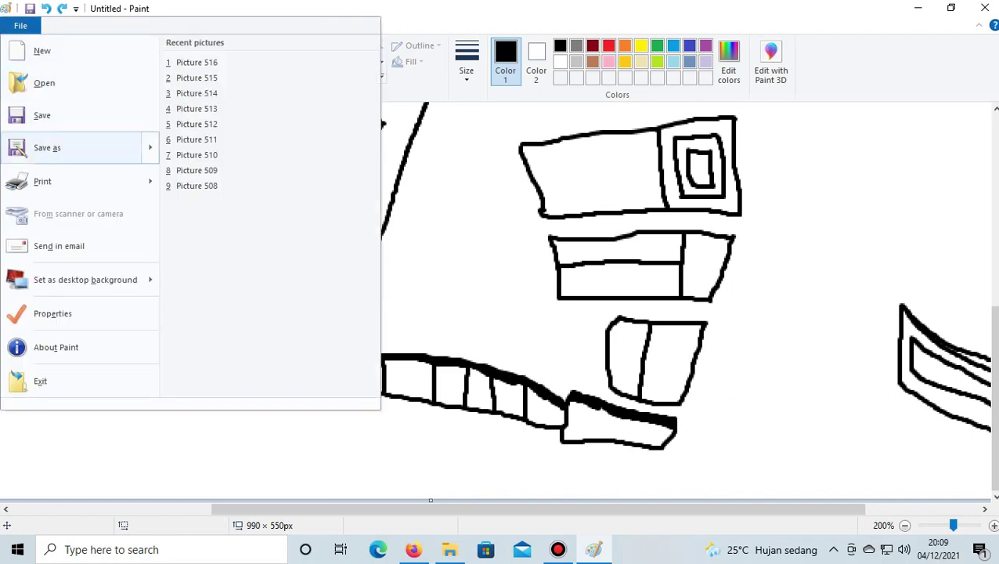
pyautogui.click(46, 147)
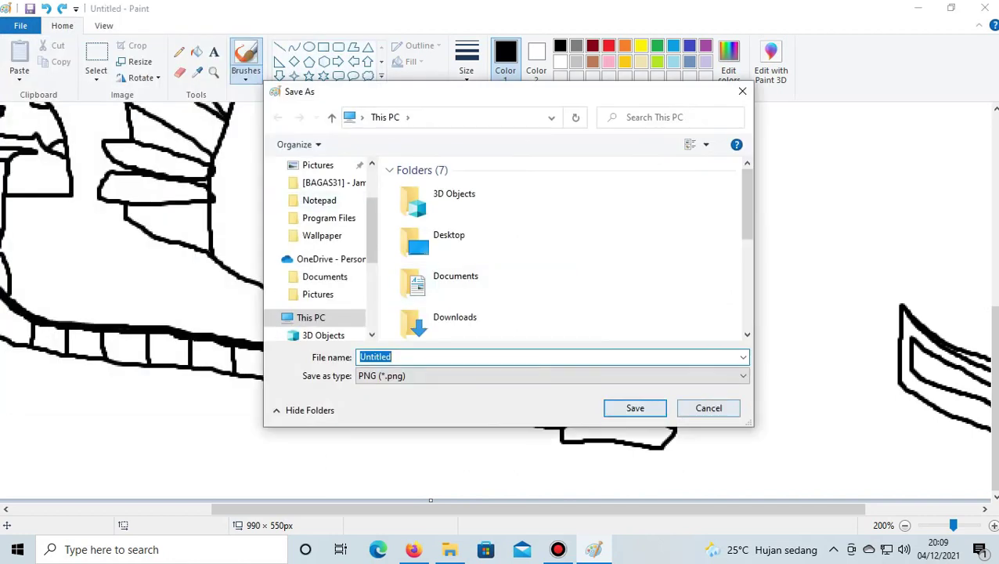
pyautogui.click(709, 408)
# Start saving the drawing as a new file and create and open a new folder in Downloads on Local Disk (E:)
pyautogui.click(20, 26)
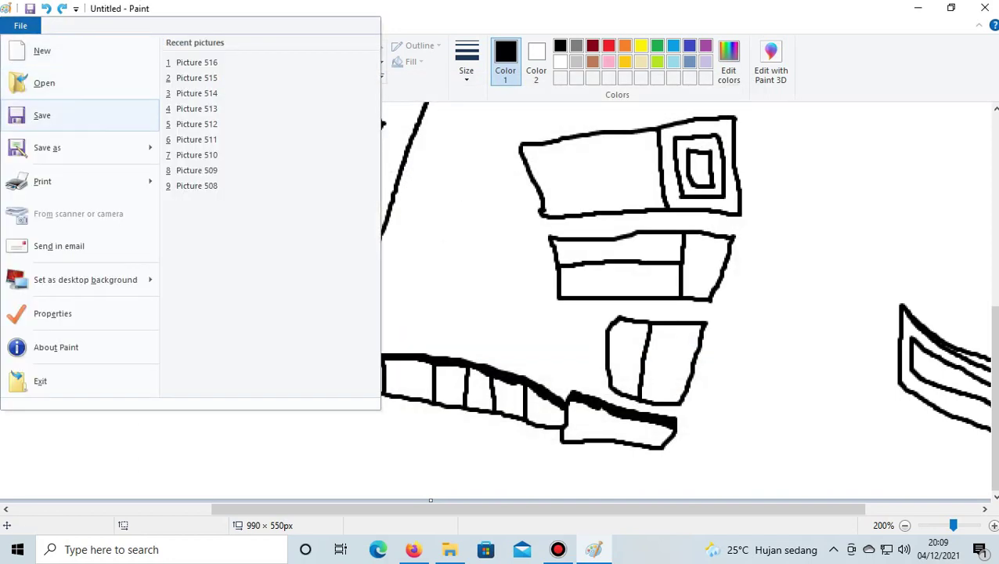
pyautogui.click(47, 147)
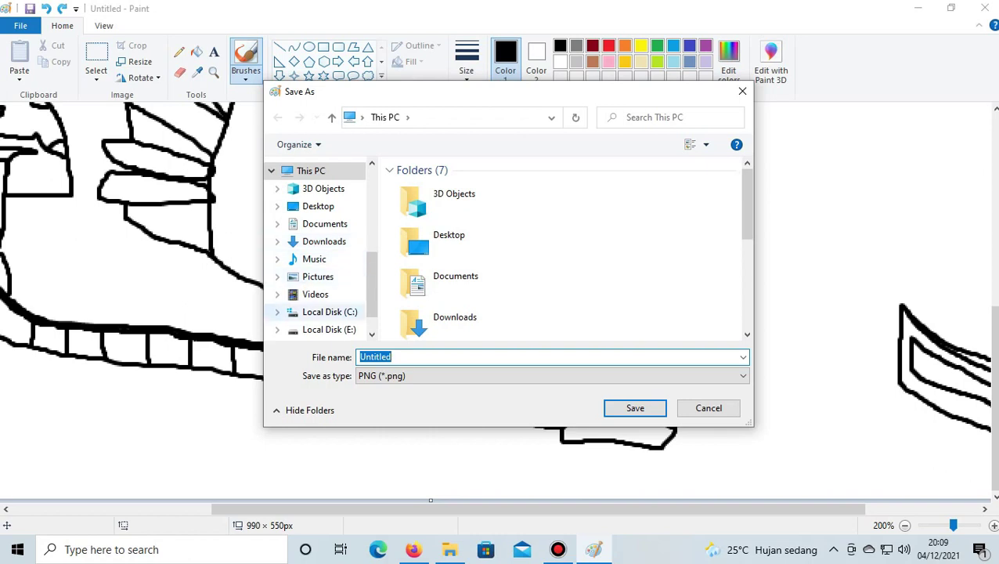
pyautogui.click(329, 329)
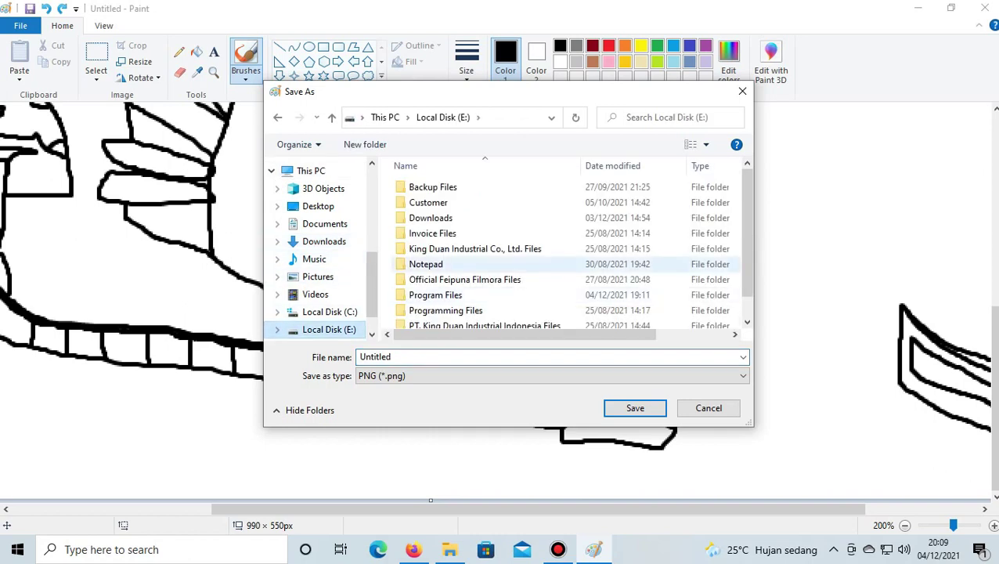
pyautogui.doubleClick(430, 218)
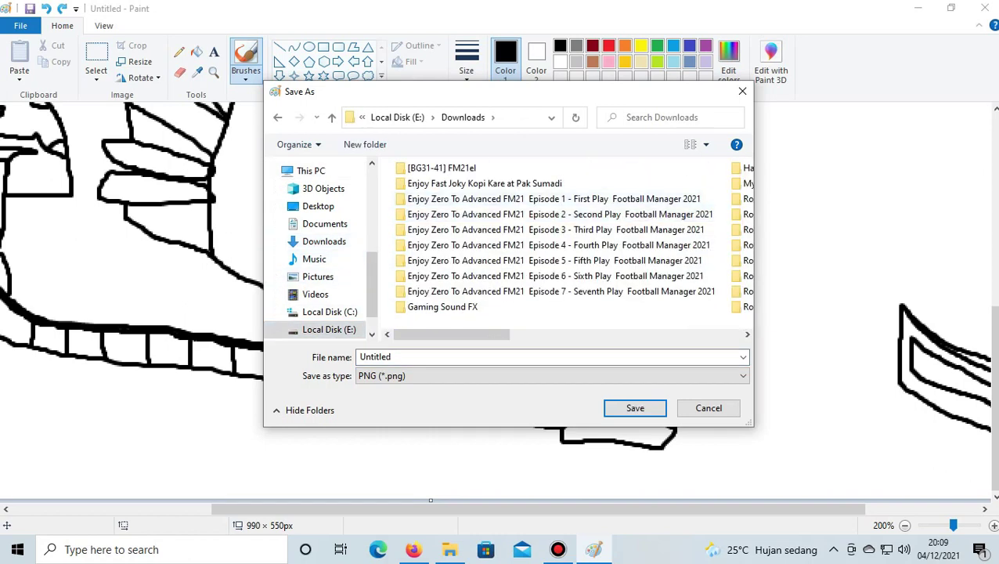
pyautogui.click(443, 117)
pyautogui.doubleClick(430, 218)
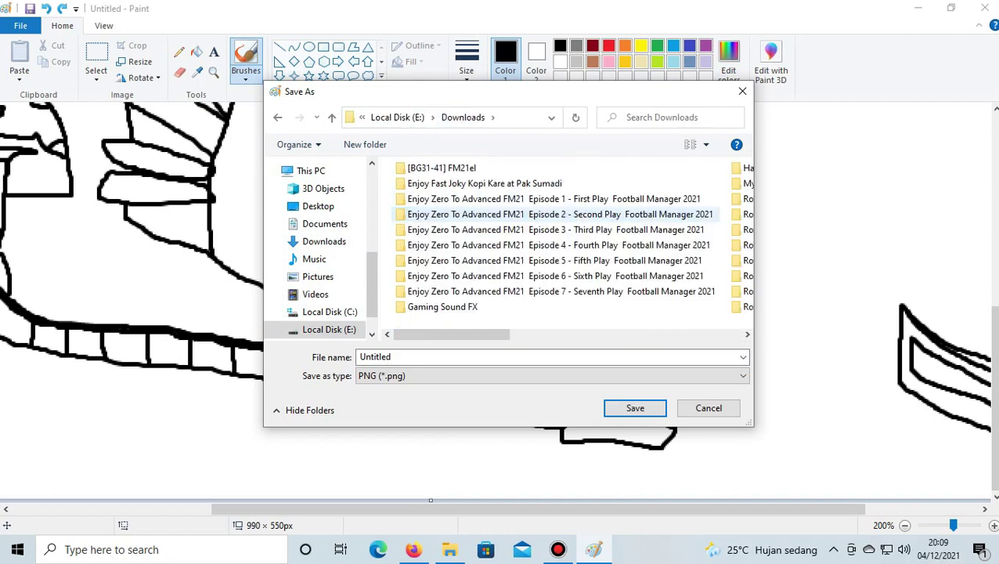
pyautogui.click(365, 144)
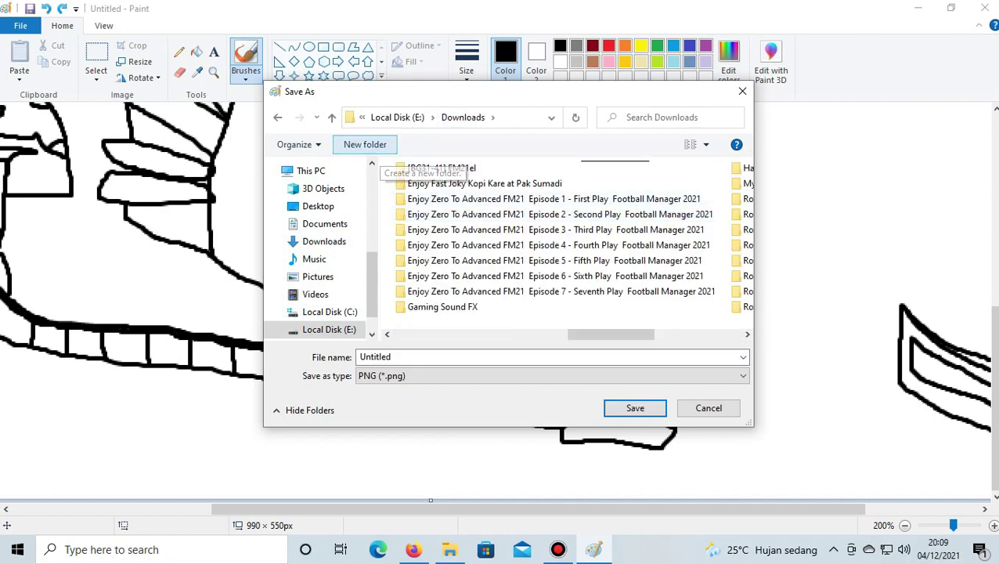
pyautogui.press('Return')
pyautogui.press('Return')
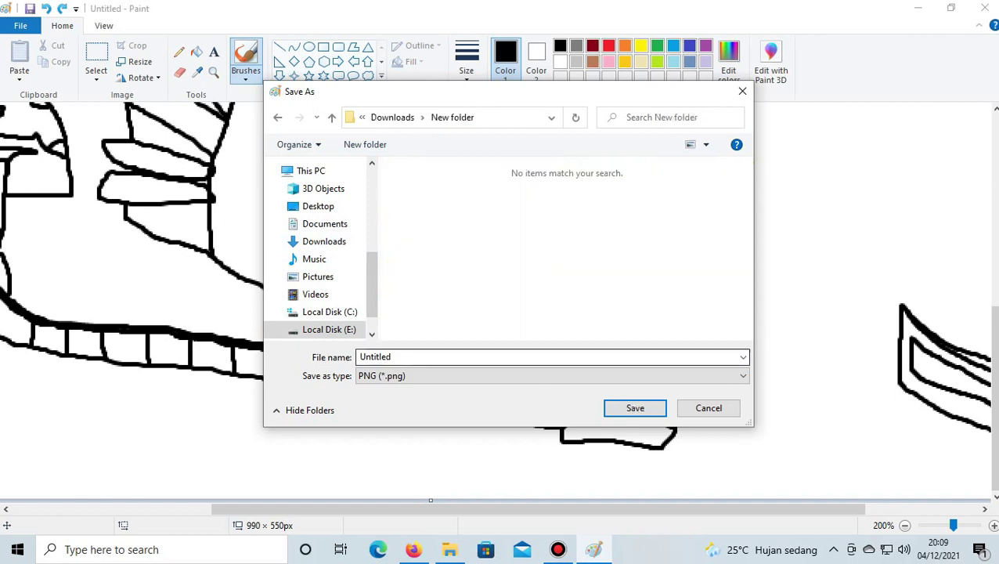
# Set the file type for saving to JPEG
pyautogui.press('Tab')
pyautogui.hotkey('alt', 'Down')
pyautogui.press('Up')
pyautogui.press('Up')
pyautogui.press('Up')
pyautogui.press('Return')
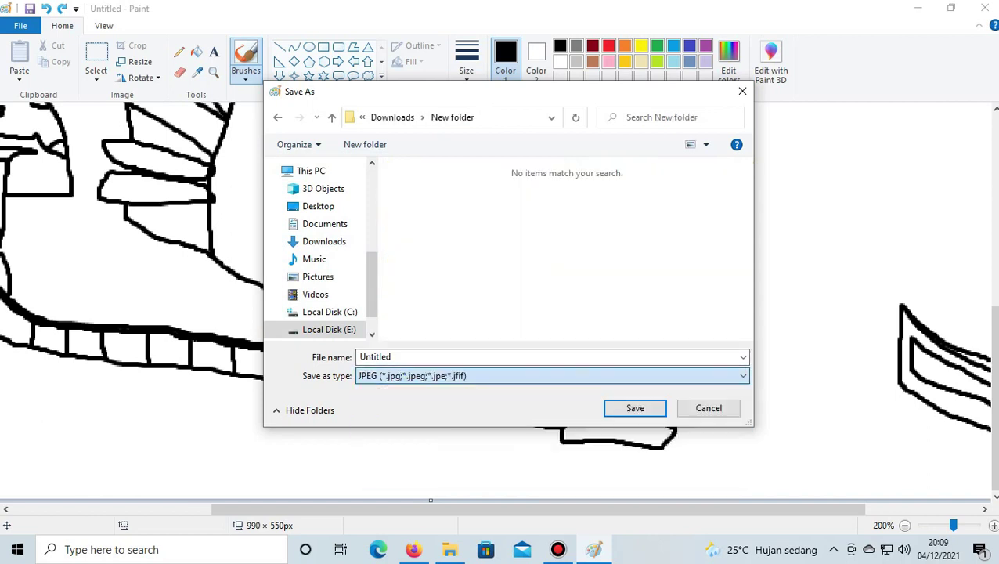
pyautogui.hotkey('alt', 'Down')
pyautogui.press('Return')
# Name the file Wallpaper 001 and save it
pyautogui.hotkey('shift', 'Tab')
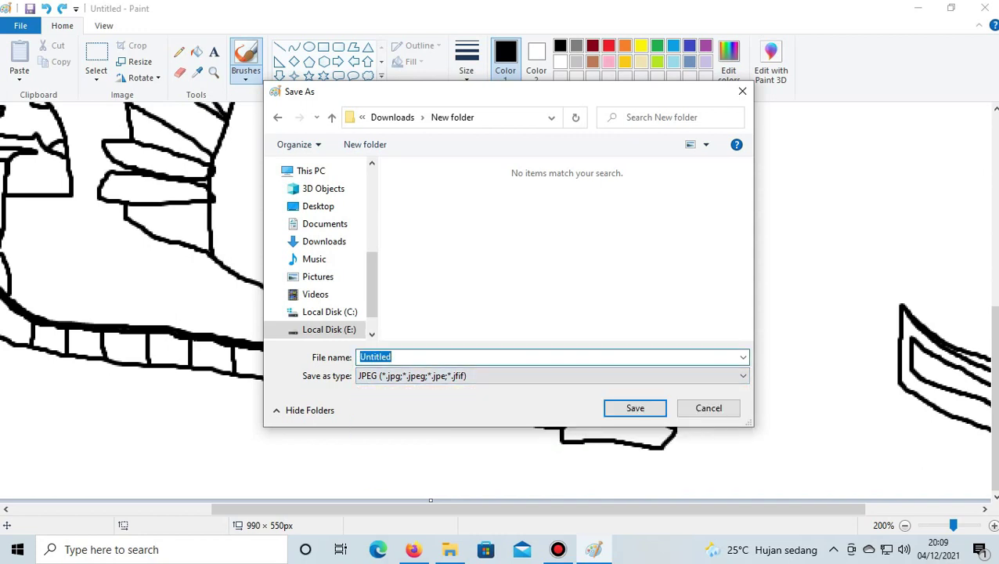
pyautogui.write('P')
pyautogui.press('BackSpace')
pyautogui.write('Wallpaper 1')
pyautogui.press('BackSpace')
pyautogui.write('001')
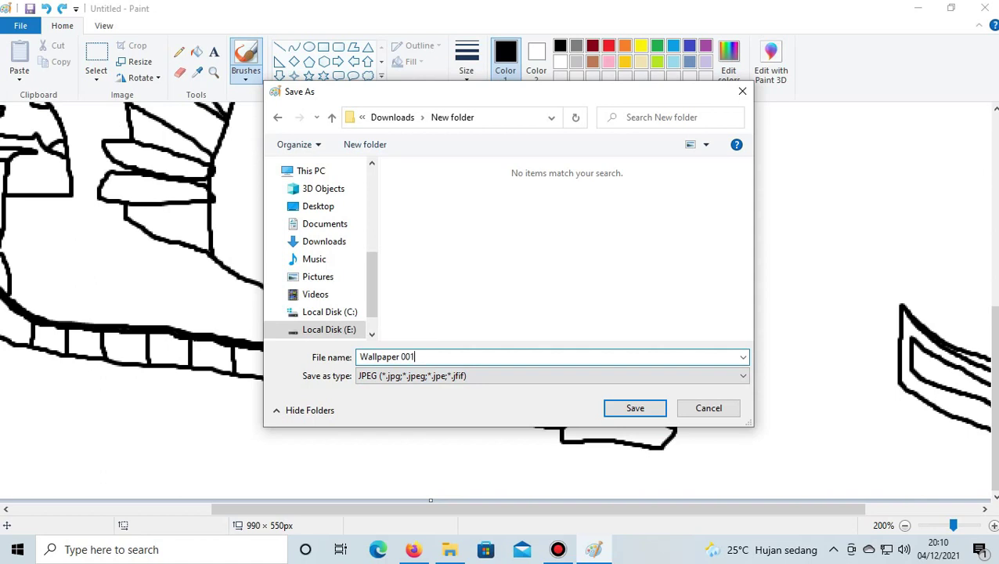
pyautogui.click(635, 408)
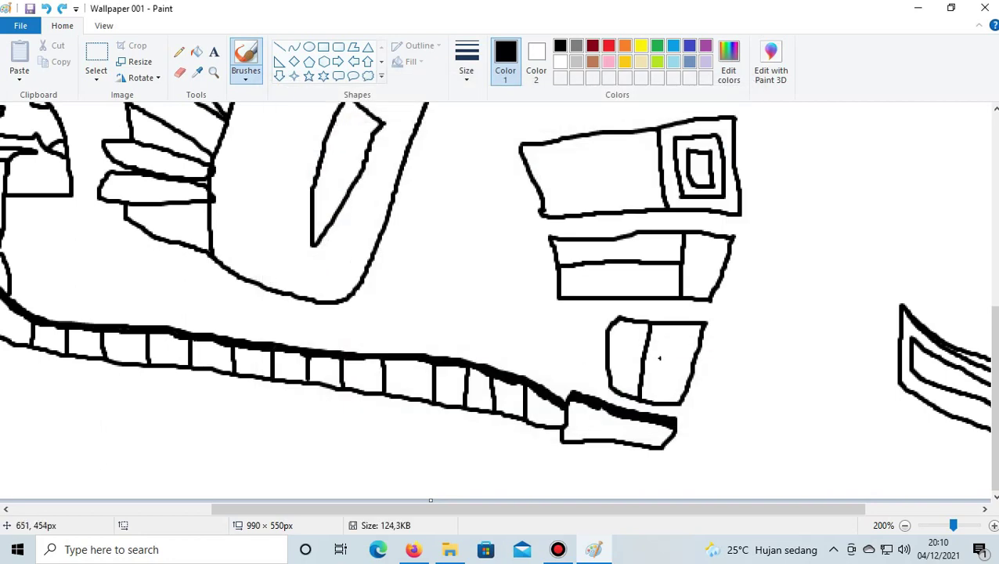
# Draw two nested outlines in the top block's left section and a small tapered outline in the middle block's right section
pyautogui.moveTo(640, 145)
pyautogui.mouseDown()
pyautogui.moveTo(541, 154)
pyautogui.moveTo(542, 166)
pyautogui.moveTo(561, 204)
pyautogui.moveTo(662, 196)
pyautogui.mouseUp()
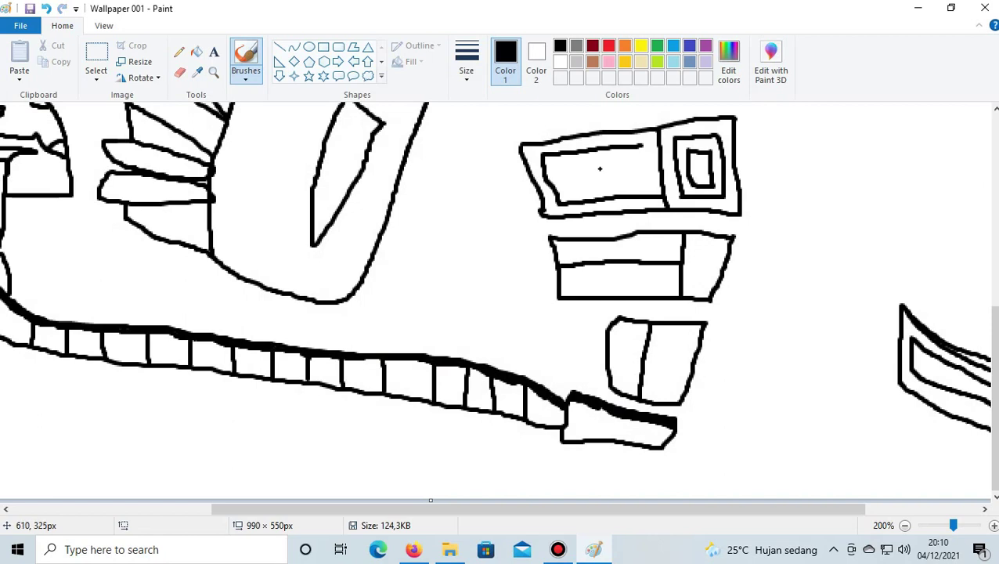
pyautogui.moveTo(642, 145); pyautogui.dragTo(657, 146)
pyautogui.moveTo(556, 166); pyautogui.dragTo(660, 157)
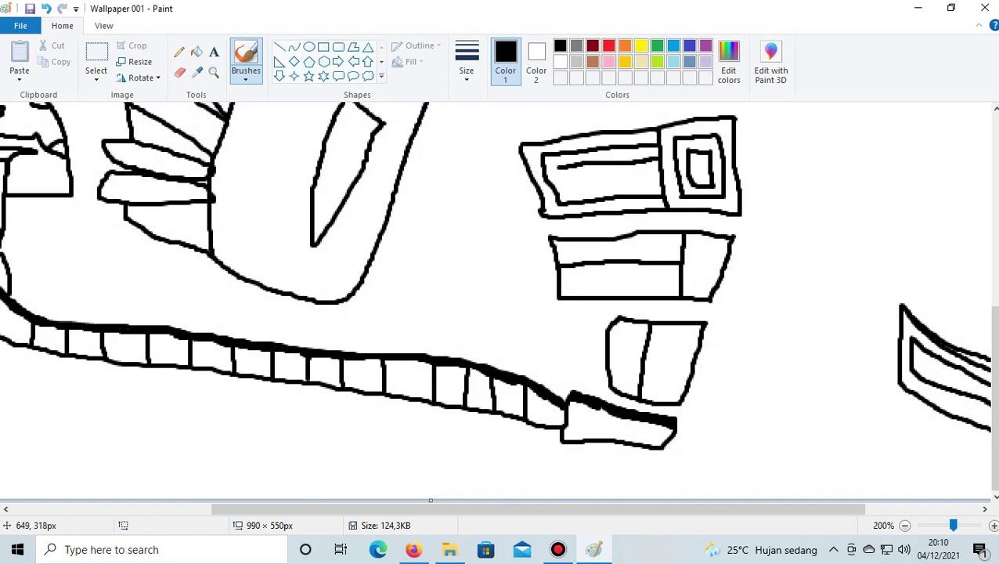
pyautogui.moveTo(559, 170)
pyautogui.mouseDown()
pyautogui.moveTo(567, 183)
pyautogui.moveTo(665, 182)
pyautogui.mouseUp()
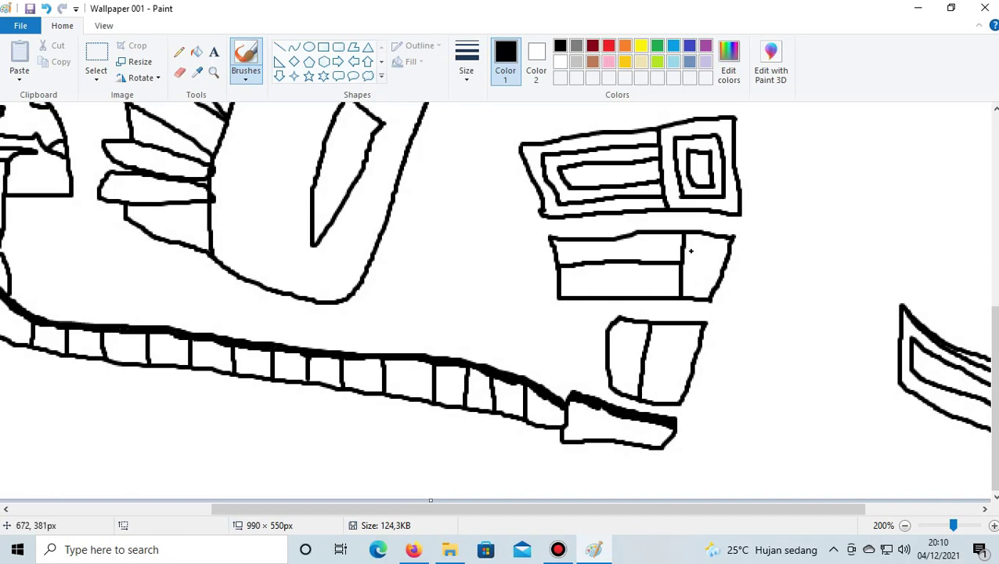
pyautogui.moveTo(693, 244)
pyautogui.mouseDown()
pyautogui.moveTo(690, 285)
pyautogui.moveTo(700, 285)
pyautogui.moveTo(714, 246)
pyautogui.moveTo(692, 239)
pyautogui.mouseUp()
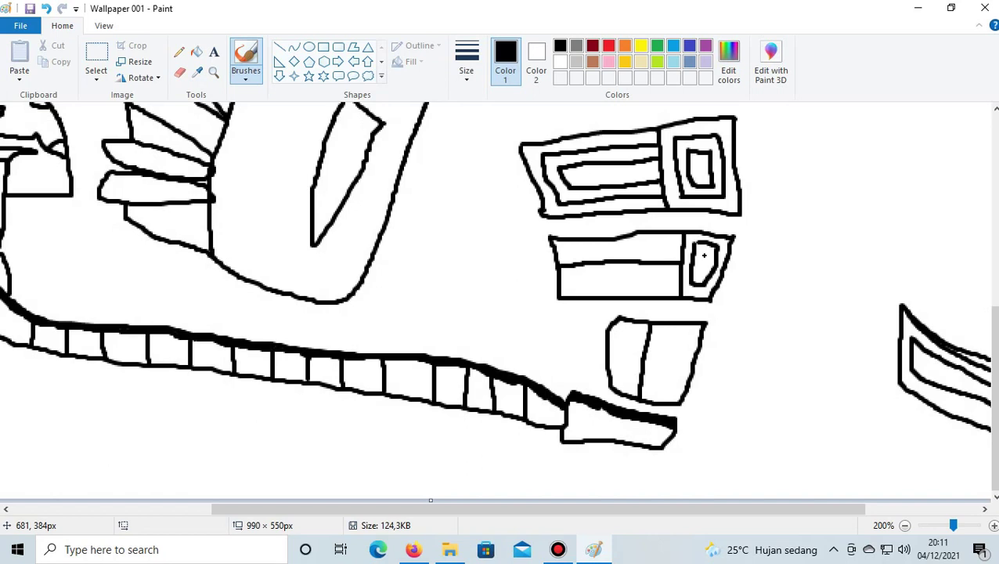
# Draw a small closed ring inside the tapered outline in the middle block's right section
pyautogui.moveTo(704, 251); pyautogui.dragTo(695, 274)
pyautogui.hotkey('ctrl', 'z')
pyautogui.moveTo(703, 256)
pyautogui.mouseDown()
pyautogui.moveTo(697, 264)
pyautogui.moveTo(704, 259)
pyautogui.mouseUp()
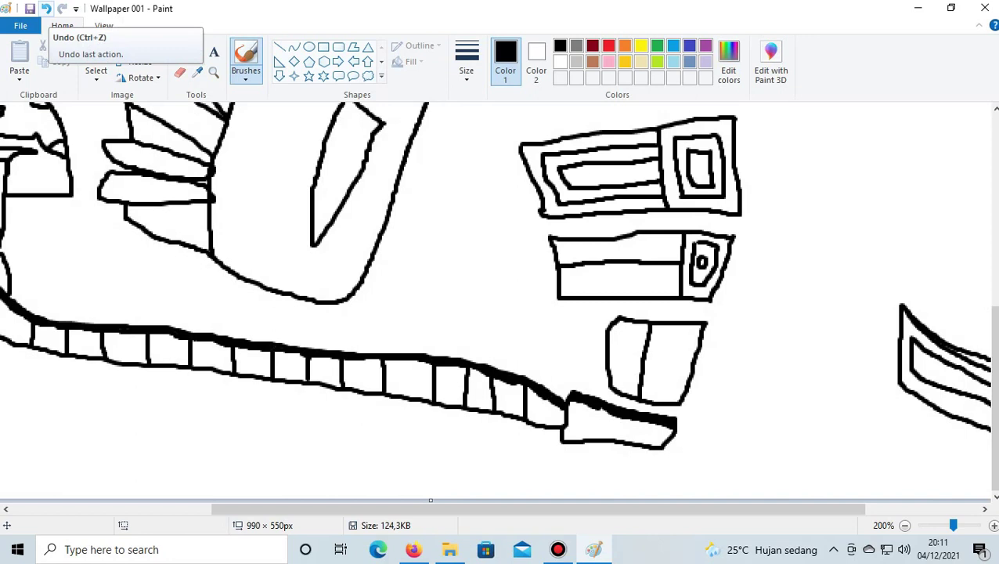
pyautogui.click(46, 8)
pyautogui.moveTo(708, 260)
pyautogui.mouseDown()
pyautogui.moveTo(696, 265)
pyautogui.moveTo(706, 267)
pyautogui.moveTo(704, 256)
pyautogui.mouseUp()
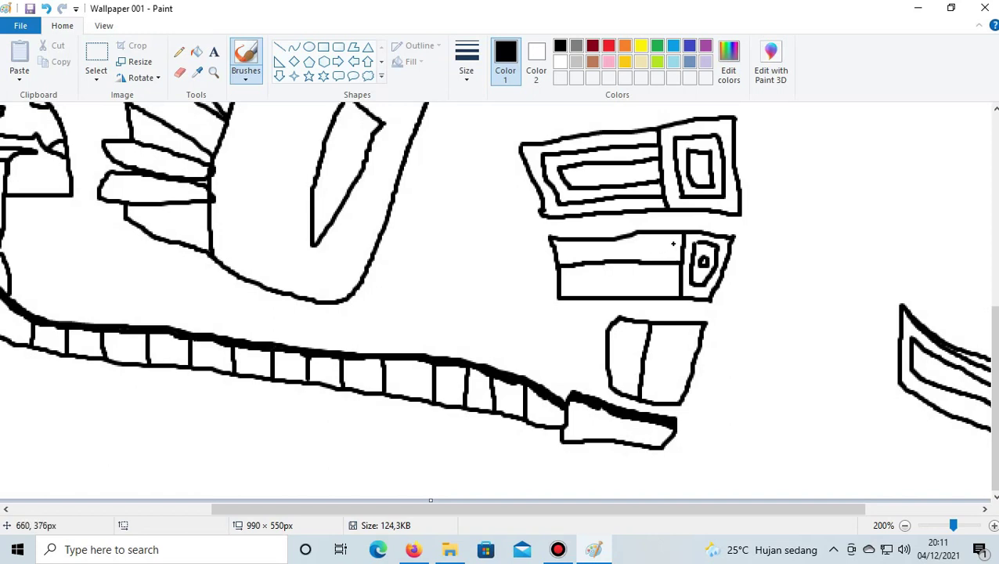
# Draw one narrow horizontal outline in each of the middle block's upper and lower left sections
pyautogui.moveTo(566, 246)
pyautogui.mouseDown()
pyautogui.moveTo(675, 246)
pyautogui.moveTo(558, 253)
pyautogui.mouseUp()
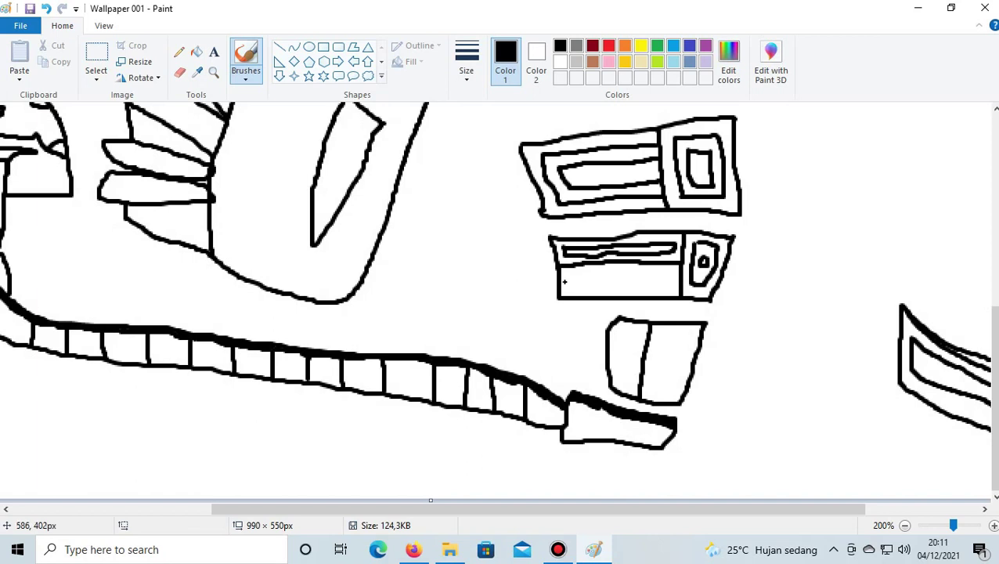
pyautogui.moveTo(569, 275)
pyautogui.mouseDown()
pyautogui.moveTo(658, 269)
pyautogui.moveTo(667, 281)
pyautogui.moveTo(587, 287)
pyautogui.moveTo(568, 278)
pyautogui.mouseUp()
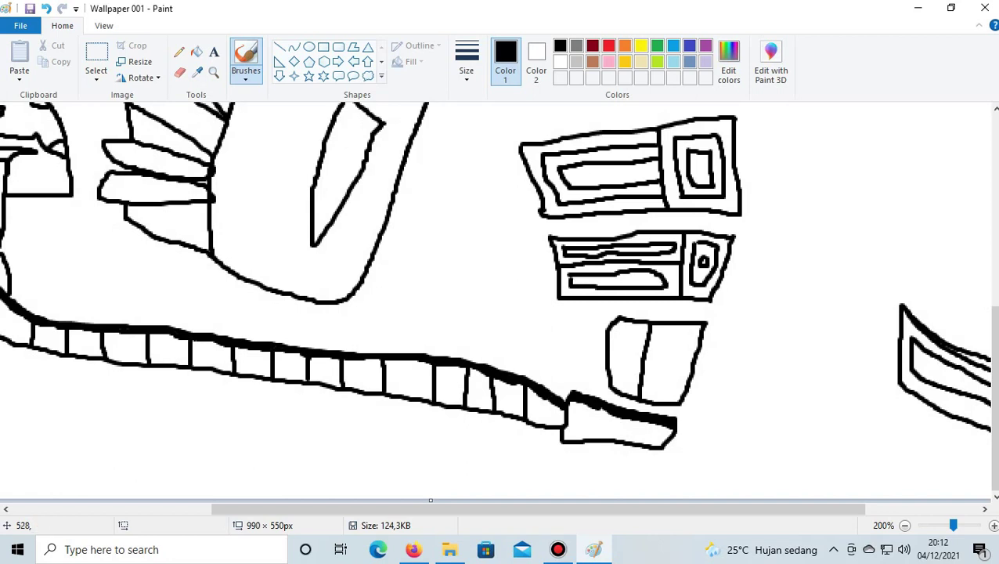
pyautogui.click(46, 9)
pyautogui.moveTo(571, 274)
pyautogui.mouseDown()
pyautogui.moveTo(670, 276)
pyautogui.moveTo(670, 290)
pyautogui.moveTo(569, 288)
pyautogui.moveTo(567, 276)
pyautogui.mouseUp()
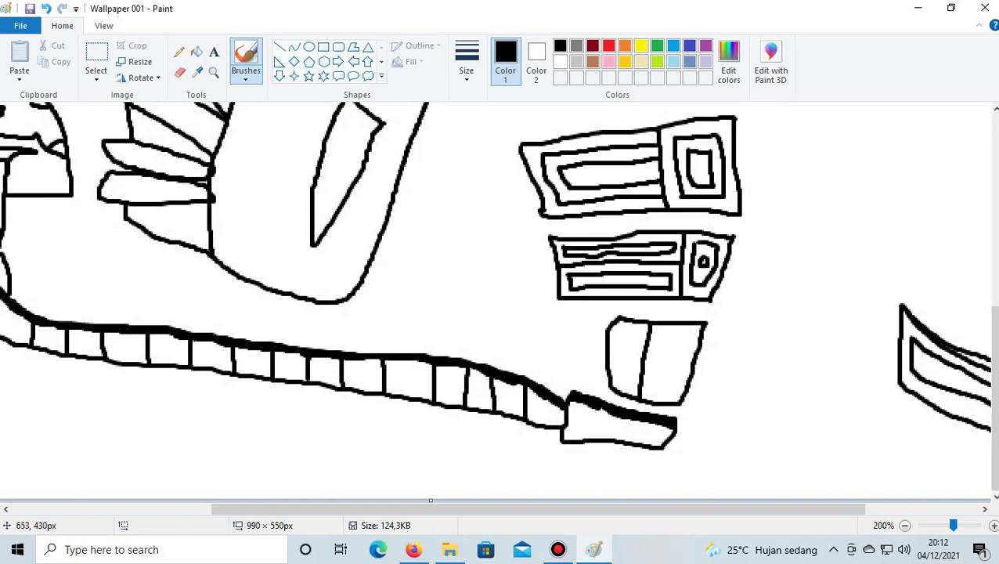
pyautogui.moveTo(659, 334)
pyautogui.mouseDown()
pyautogui.moveTo(688, 335)
pyautogui.moveTo(673, 392)
pyautogui.mouseUp()
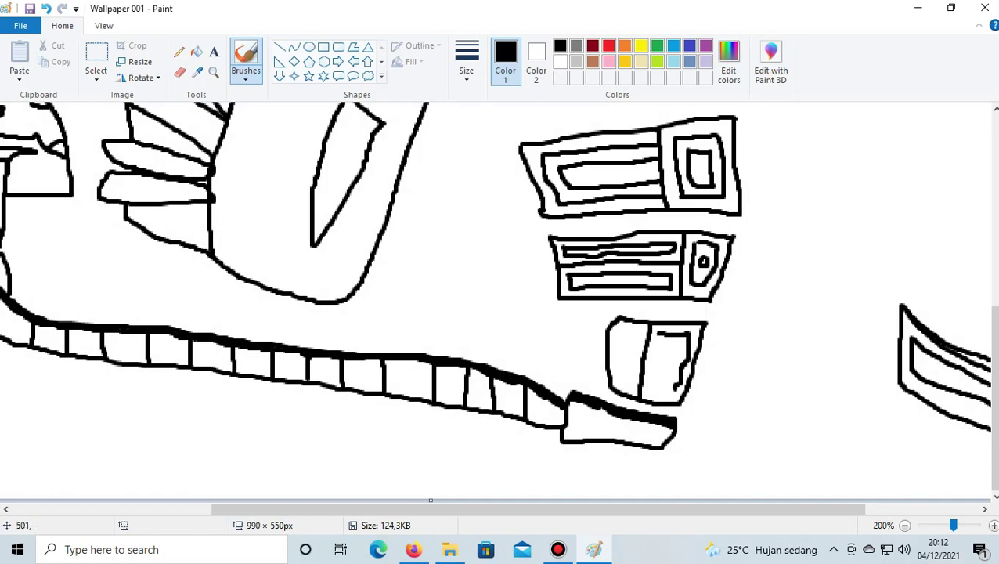
pyautogui.click(46, 8)
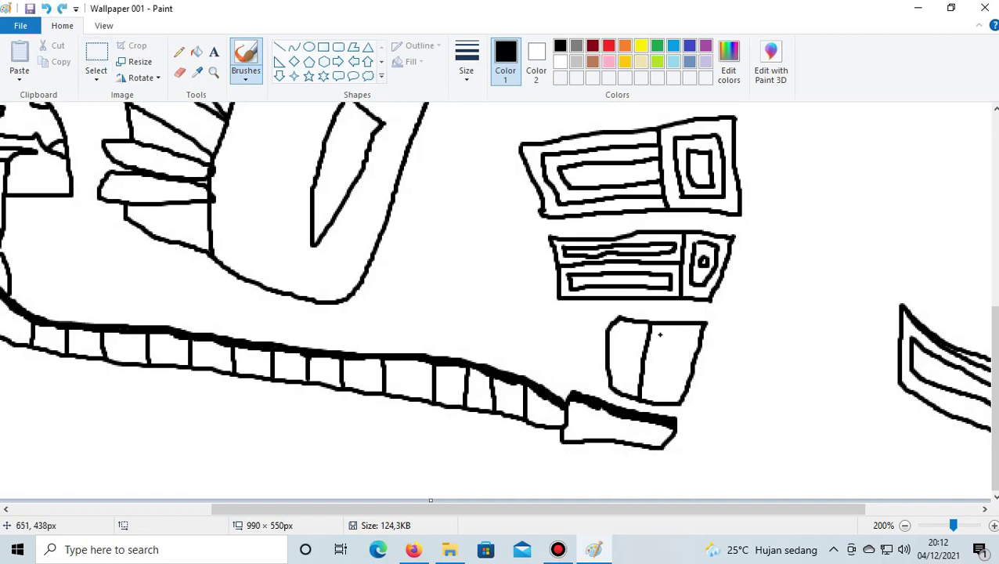
pyautogui.moveTo(658, 332)
pyautogui.mouseDown()
pyautogui.moveTo(655, 386)
pyautogui.moveTo(674, 388)
pyautogui.moveTo(676, 348)
pyautogui.moveTo(689, 335)
pyautogui.moveTo(659, 331)
pyautogui.mouseUp()
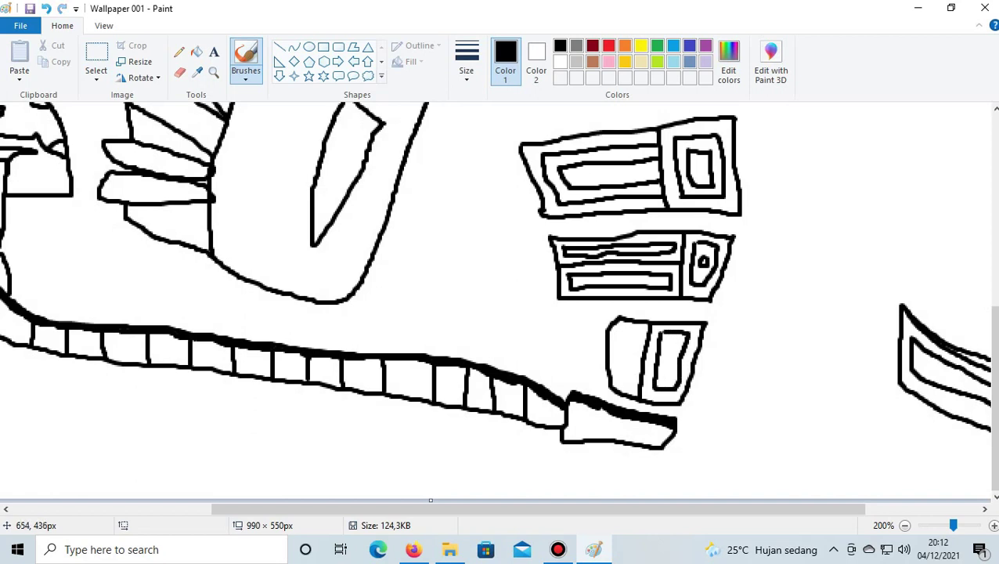
pyautogui.click(45, 9)
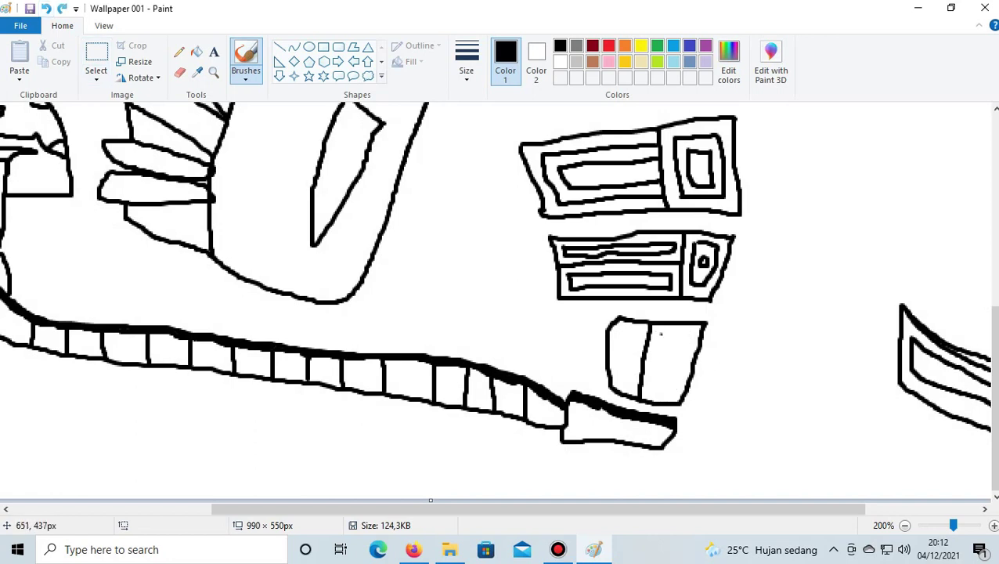
pyautogui.moveTo(660, 334); pyautogui.dragTo(652, 394)
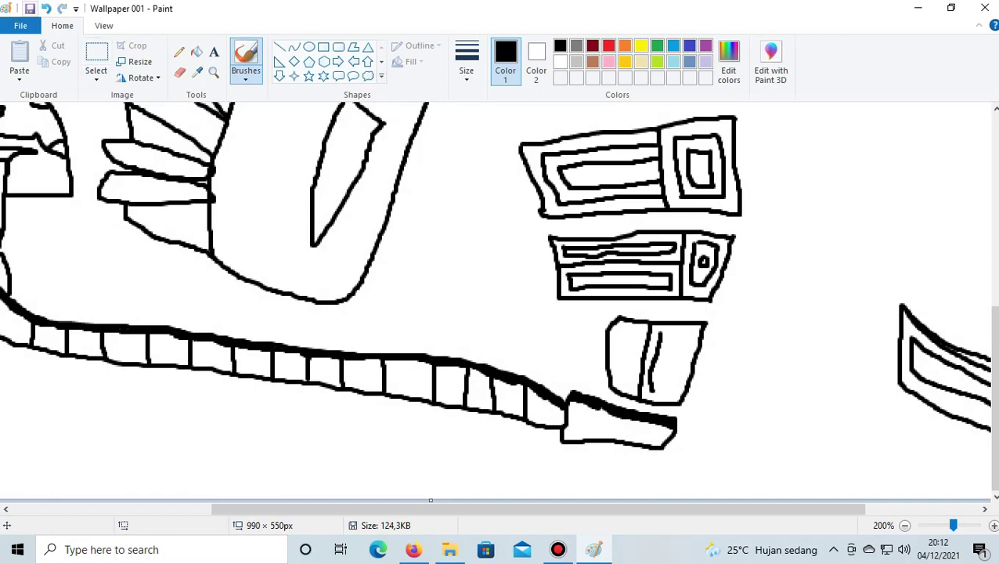
pyautogui.click(45, 9)
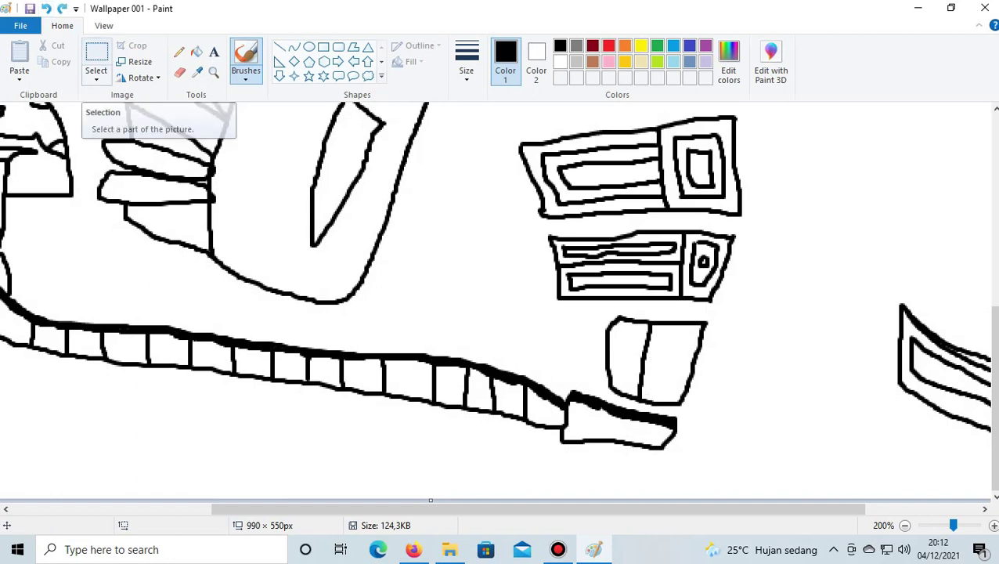
# Save the drawing, then draw two nested outlines in the bottom block's right section and an outline with a small filled centre in its left section
pyautogui.click(30, 9)
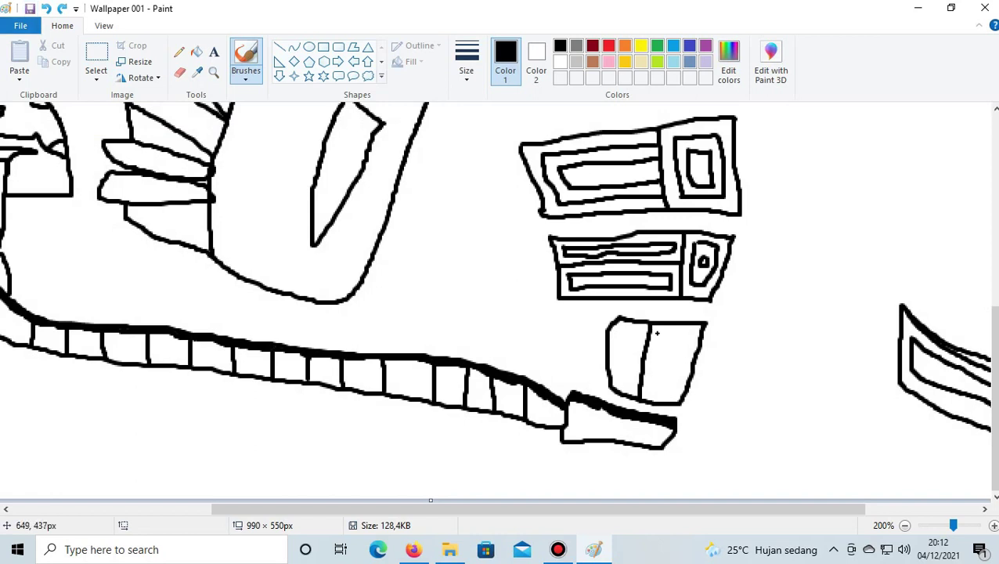
pyautogui.moveTo(659, 334); pyautogui.dragTo(649, 375)
pyautogui.click(45, 9)
pyautogui.moveTo(656, 335); pyautogui.dragTo(685, 332)
pyautogui.click(46, 8)
pyautogui.moveTo(658, 334)
pyautogui.mouseDown()
pyautogui.moveTo(690, 337)
pyautogui.moveTo(672, 386)
pyautogui.moveTo(646, 389)
pyautogui.moveTo(654, 331)
pyautogui.moveTo(666, 353)
pyautogui.mouseUp()
pyautogui.hotkey('ctrl', 'z')
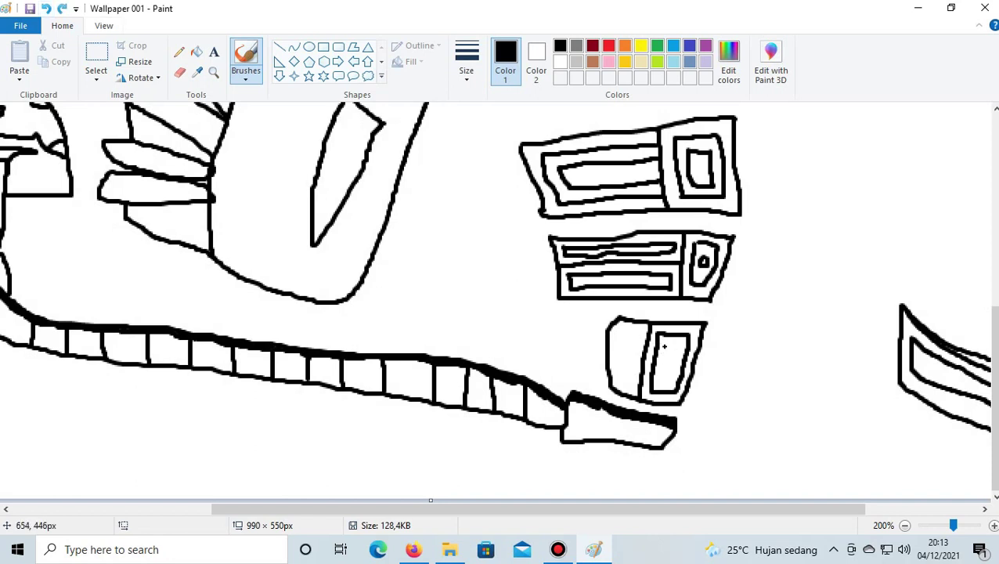
pyautogui.moveTo(666, 343)
pyautogui.mouseDown()
pyautogui.moveTo(665, 383)
pyautogui.moveTo(672, 338)
pyautogui.moveTo(626, 332)
pyautogui.moveTo(616, 354)
pyautogui.moveTo(624, 383)
pyautogui.moveTo(634, 338)
pyautogui.moveTo(629, 347)
pyautogui.mouseUp()
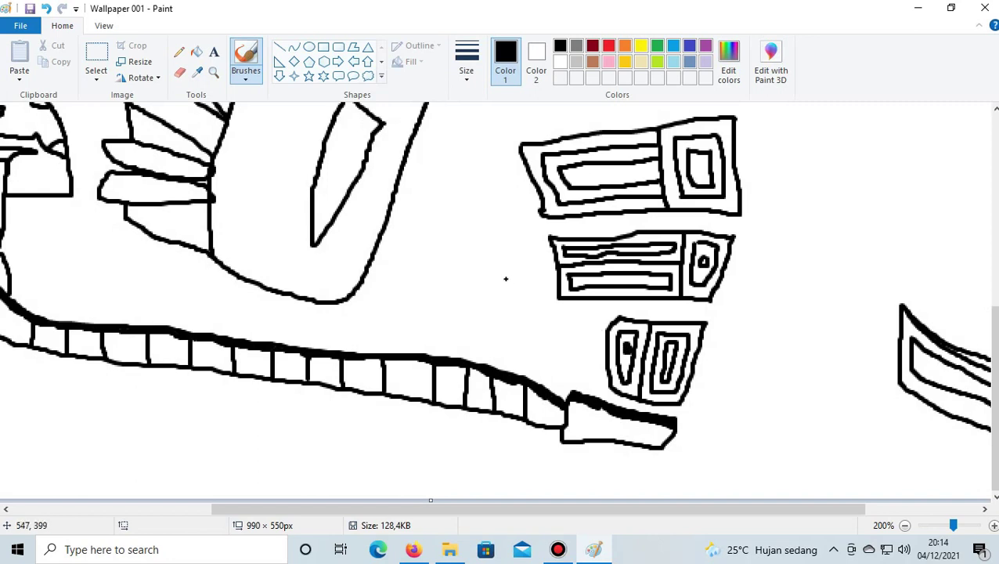
# Handwrite the first signature name in lowercase brush letters in the blank area below the held mushroom's stem
pyautogui.moveTo(404, 507); pyautogui.dragTo(226, 507)
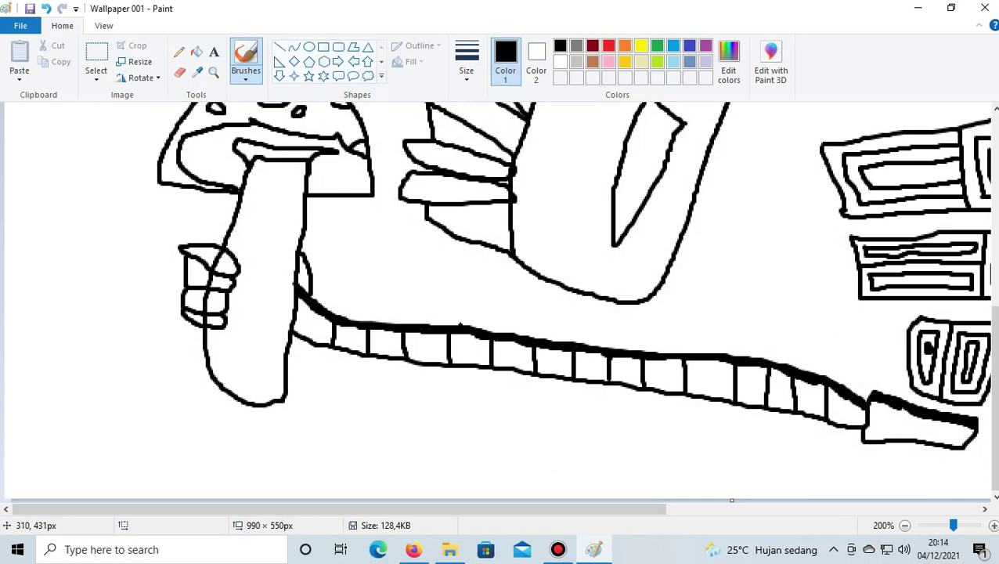
pyautogui.scroll(-1, 462, 323)
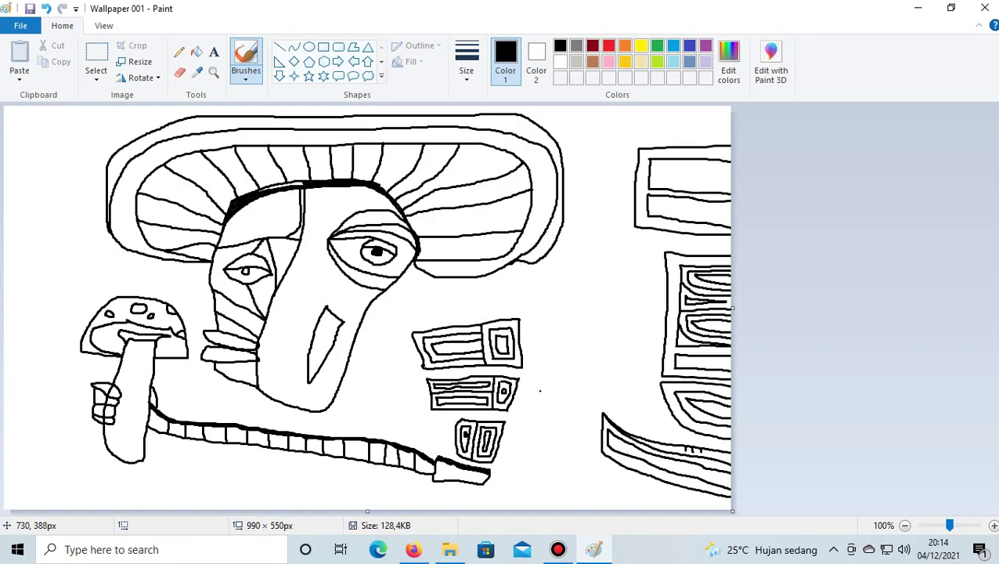
pyautogui.scroll(1, 540, 390)
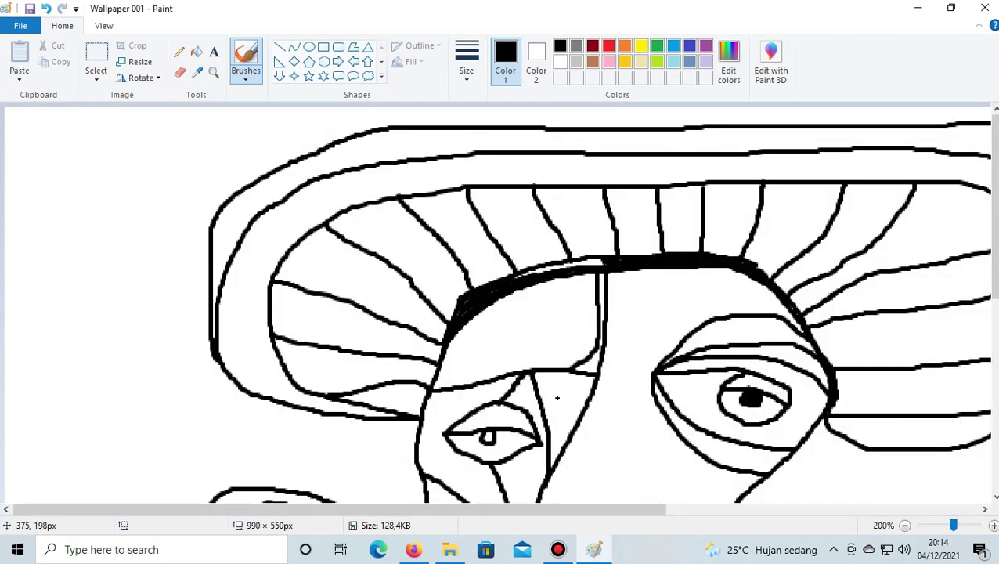
pyautogui.scroll(-5, 266, 313)
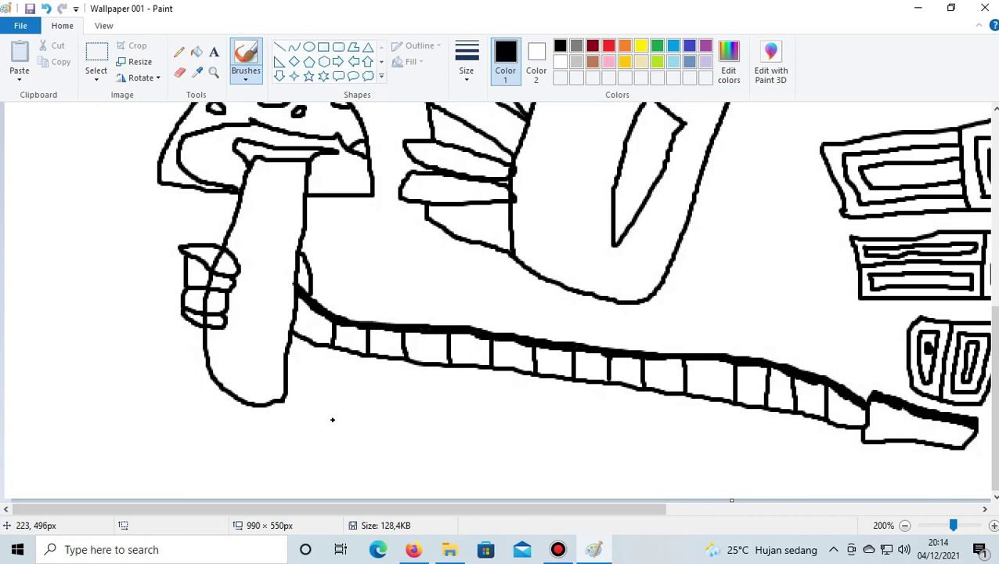
pyautogui.moveTo(332, 413); pyautogui.dragTo(335, 429)
pyautogui.click(46, 9)
pyautogui.click(46, 8)
pyautogui.moveTo(57, 414)
pyautogui.mouseDown()
pyautogui.moveTo(57, 439)
pyautogui.moveTo(91, 432)
pyautogui.moveTo(73, 451)
pyautogui.moveTo(75, 440)
pyautogui.moveTo(107, 436)
pyautogui.moveTo(105, 426)
pyautogui.moveTo(94, 437)
pyautogui.moveTo(124, 442)
pyautogui.mouseUp()
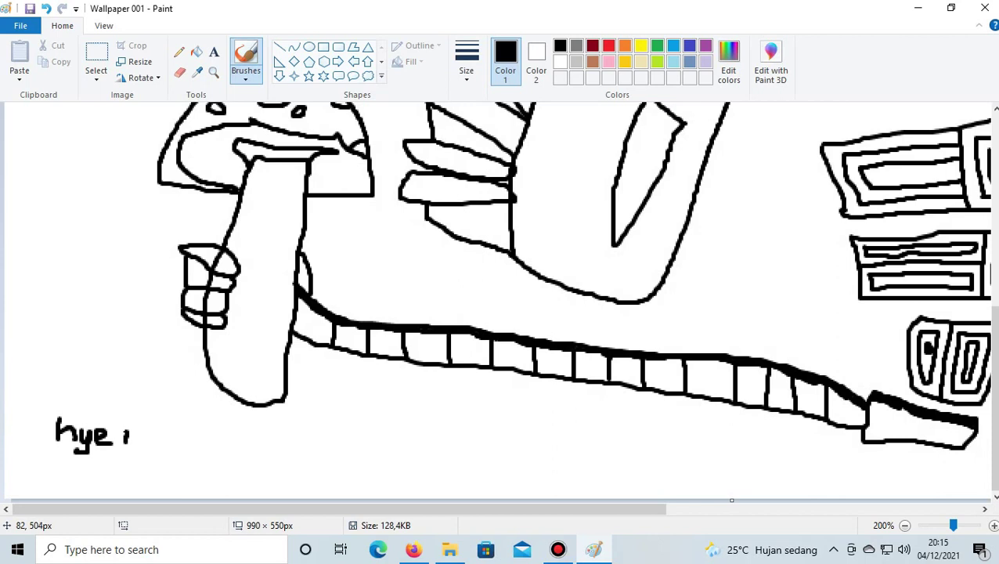
pyautogui.moveTo(126, 432)
pyautogui.mouseDown()
pyautogui.moveTo(145, 429)
pyautogui.moveTo(144, 444)
pyautogui.moveTo(162, 431)
pyautogui.moveTo(183, 446)
pyautogui.moveTo(189, 435)
pyautogui.moveTo(194, 446)
pyautogui.moveTo(201, 430)
pyautogui.moveTo(208, 452)
pyautogui.moveTo(213, 440)
pyautogui.moveTo(237, 447)
pyautogui.mouseUp()
pyautogui.click(142, 422)
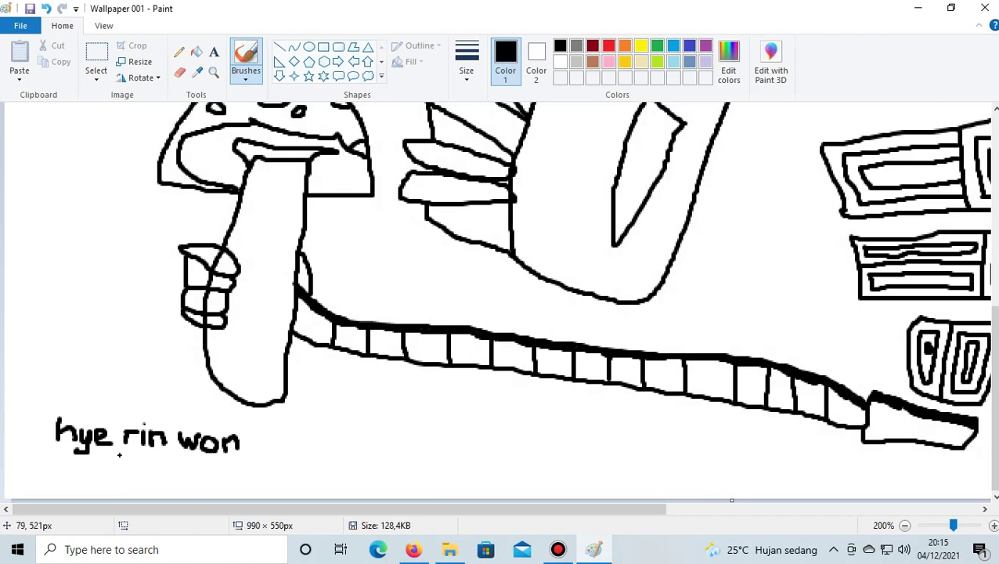
# Handwrite an ampersand below the first name, followed by the second person's first name and the beginning of the surname beneath it
pyautogui.moveTo(143, 467)
pyautogui.mouseDown()
pyautogui.moveTo(128, 451)
pyautogui.moveTo(139, 451)
pyautogui.moveTo(130, 469)
pyautogui.moveTo(149, 457)
pyautogui.mouseUp()
pyautogui.moveTo(50, 474)
pyautogui.mouseDown()
pyautogui.moveTo(52, 484)
pyautogui.moveTo(67, 476)
pyautogui.moveTo(50, 481)
pyautogui.moveTo(69, 490)
pyautogui.moveTo(74, 479)
pyautogui.moveTo(107, 487)
pyautogui.mouseUp()
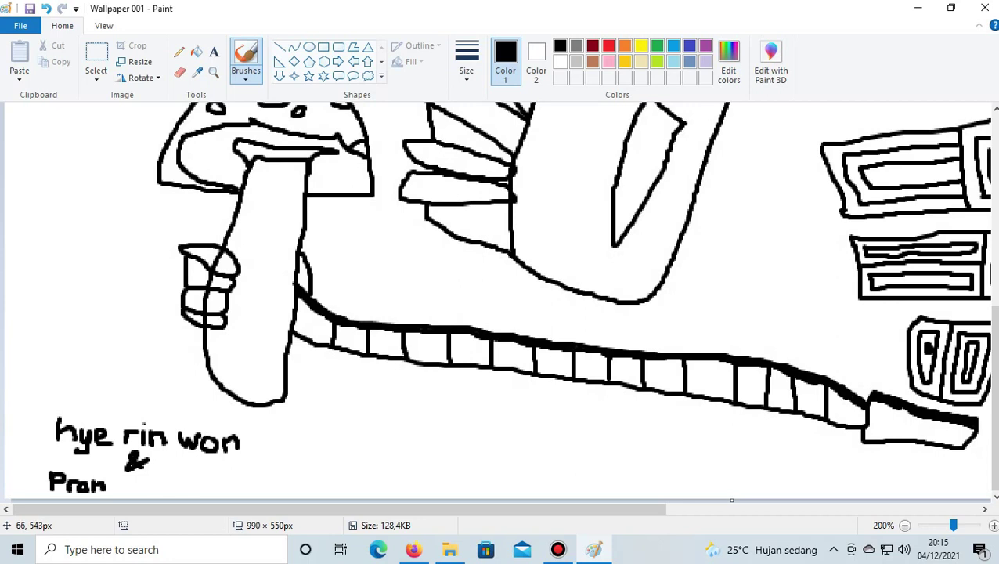
pyautogui.moveTo(121, 474)
pyautogui.mouseDown()
pyautogui.moveTo(111, 489)
pyautogui.moveTo(142, 492)
pyautogui.mouseUp()
pyautogui.hotkey('ctrl', 'z')
pyautogui.click(46, 9)
pyautogui.moveTo(134, 473); pyautogui.dragTo(134, 492)
pyautogui.moveTo(134, 476)
pyautogui.mouseDown()
pyautogui.moveTo(146, 475)
pyautogui.moveTo(149, 493)
pyautogui.mouseUp()
pyautogui.click(161, 484)
pyautogui.moveTo(162, 485); pyautogui.dragTo(161, 494)
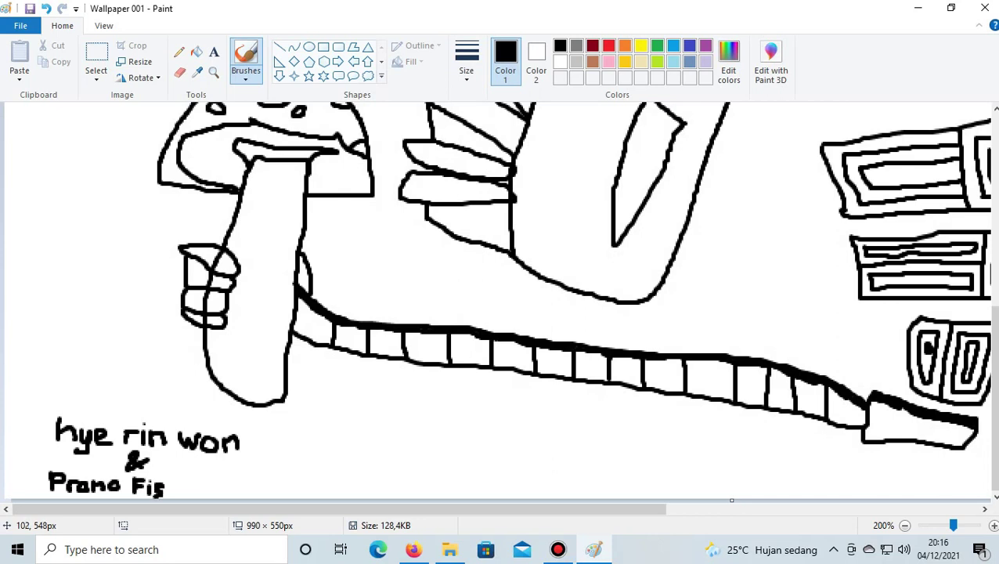
# Handwrite the remaining letters of the second person's surname on the signature's bottom line
pyautogui.moveTo(171, 468); pyautogui.dragTo(177, 494)
pyautogui.moveTo(177, 481); pyautogui.dragTo(185, 490)
pyautogui.hotkey('ctrl', 'z')
pyautogui.hotkey('ctrl', 'z')
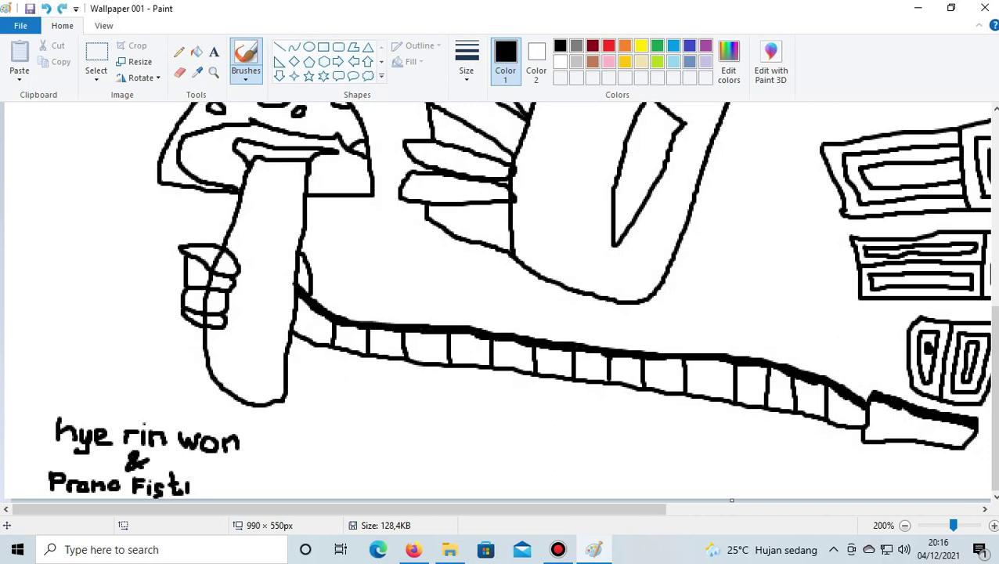
pyautogui.click(45, 9)
pyautogui.moveTo(190, 479); pyautogui.dragTo(189, 494)
pyautogui.moveTo(206, 480)
pyautogui.mouseDown()
pyautogui.moveTo(196, 485)
pyautogui.moveTo(232, 484)
pyautogui.mouseUp()
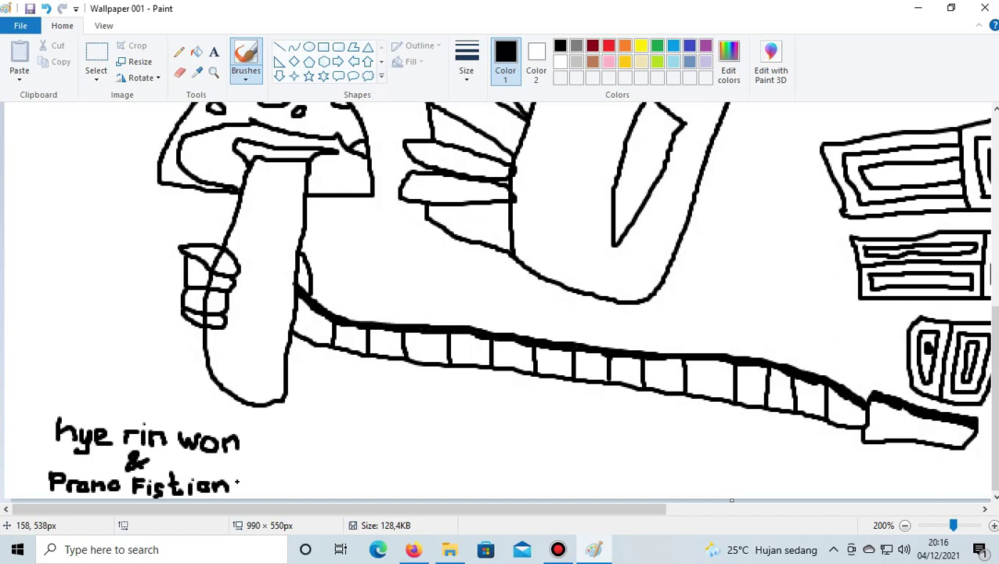
pyautogui.moveTo(236, 484)
pyautogui.mouseDown()
pyautogui.moveTo(243, 477)
pyautogui.moveTo(245, 492)
pyautogui.mouseUp()
pyautogui.moveTo(249, 476)
pyautogui.mouseDown()
pyautogui.moveTo(273, 470)
pyautogui.moveTo(278, 487)
pyautogui.moveTo(302, 475)
pyautogui.mouseUp()
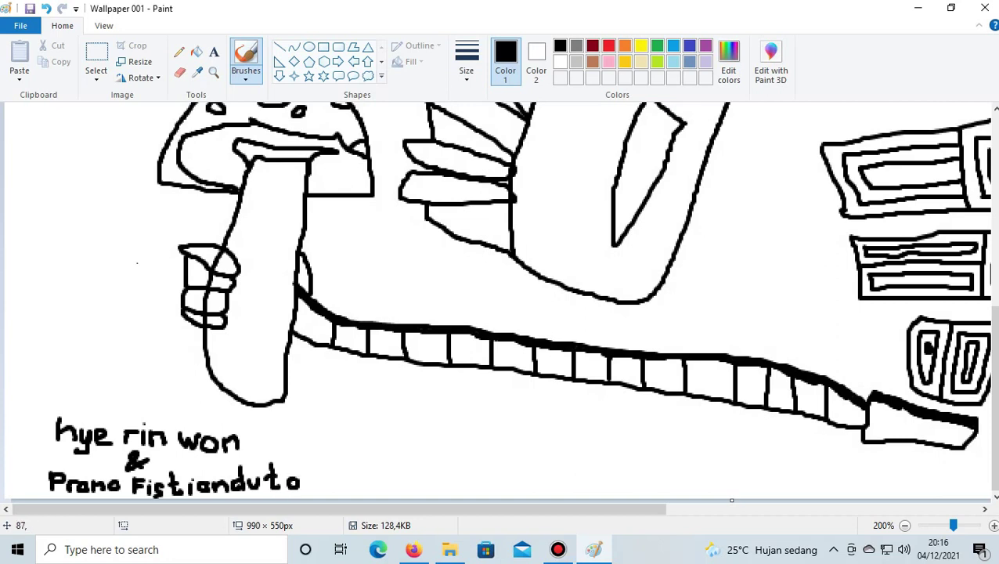
# Undo and redraw the final letter of the second signature name as a small closed "o"
pyautogui.click(46, 8)
pyautogui.click(47, 8)
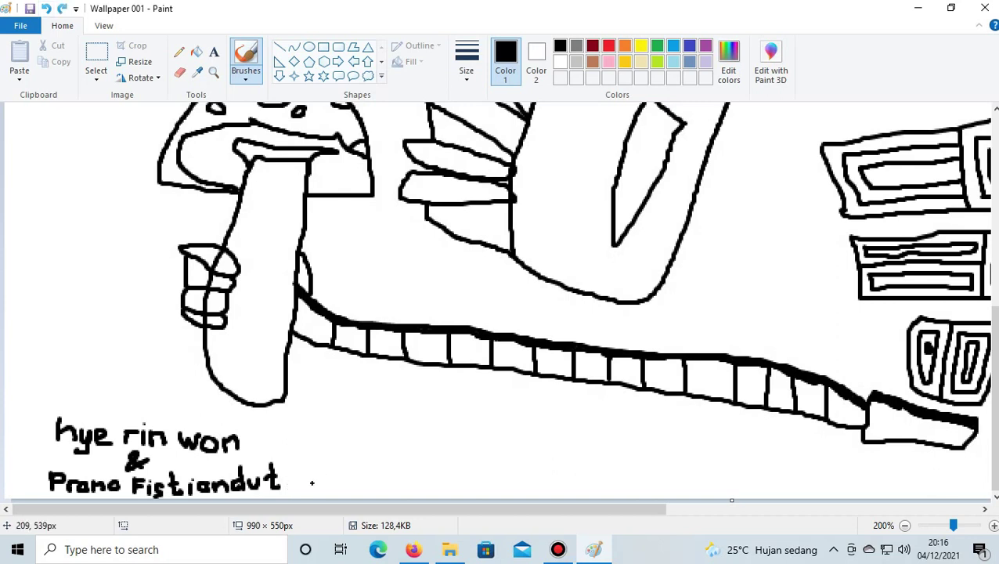
pyautogui.moveTo(296, 477); pyautogui.dragTo(294, 479)
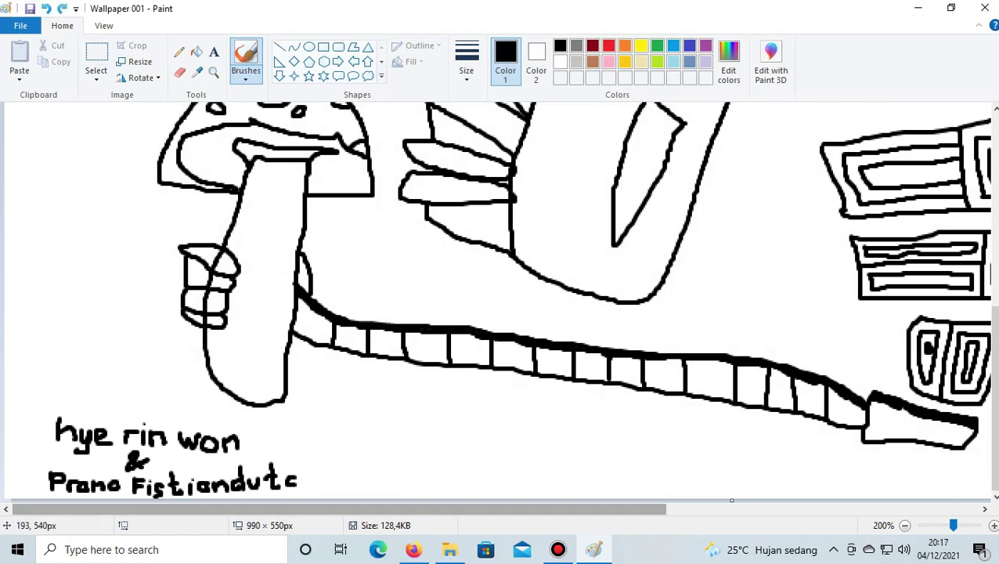
pyautogui.moveTo(295, 473); pyautogui.dragTo(296, 486)
pyautogui.click(47, 9)
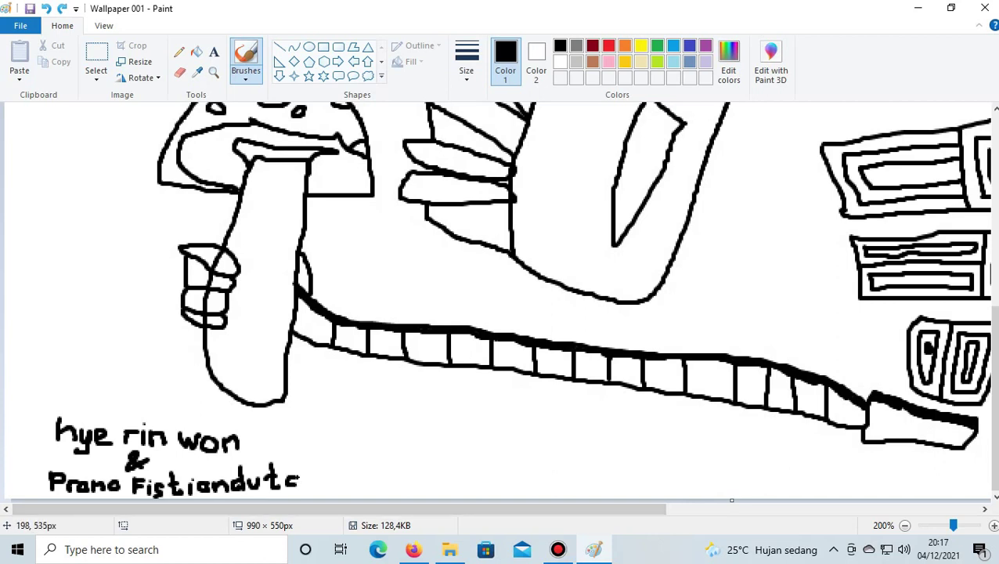
pyautogui.moveTo(297, 474); pyautogui.dragTo(298, 482)
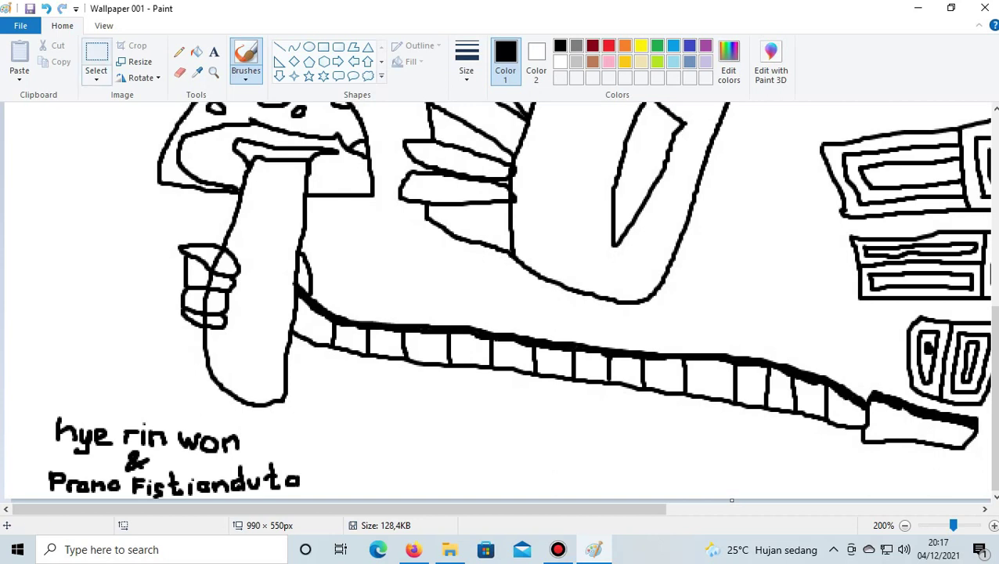
pyautogui.click(46, 9)
pyautogui.moveTo(296, 473); pyautogui.dragTo(298, 483)
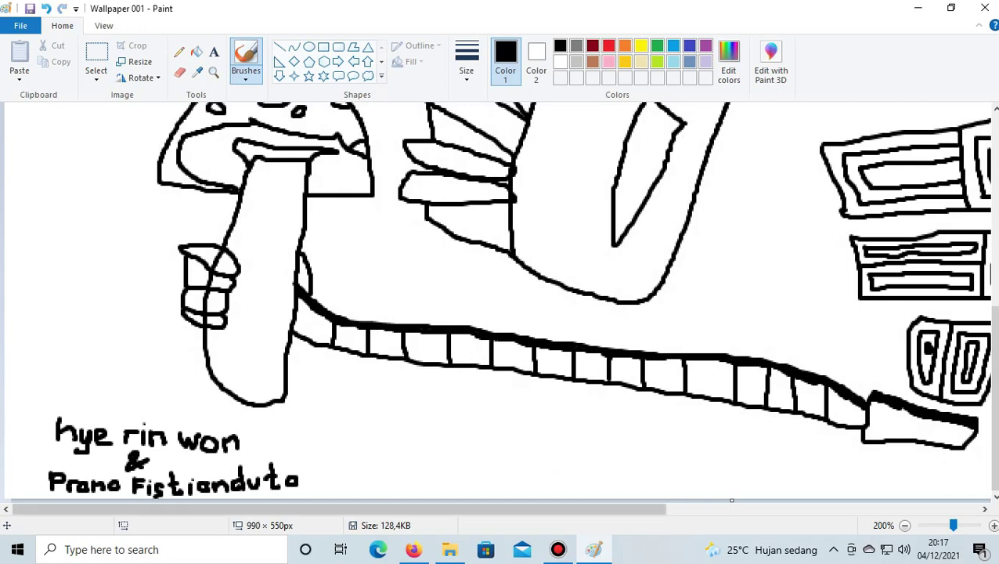
pyautogui.moveTo(339, 507)
pyautogui.mouseDown()
pyautogui.moveTo(414, 507)
pyautogui.moveTo(347, 507)
pyautogui.mouseUp()
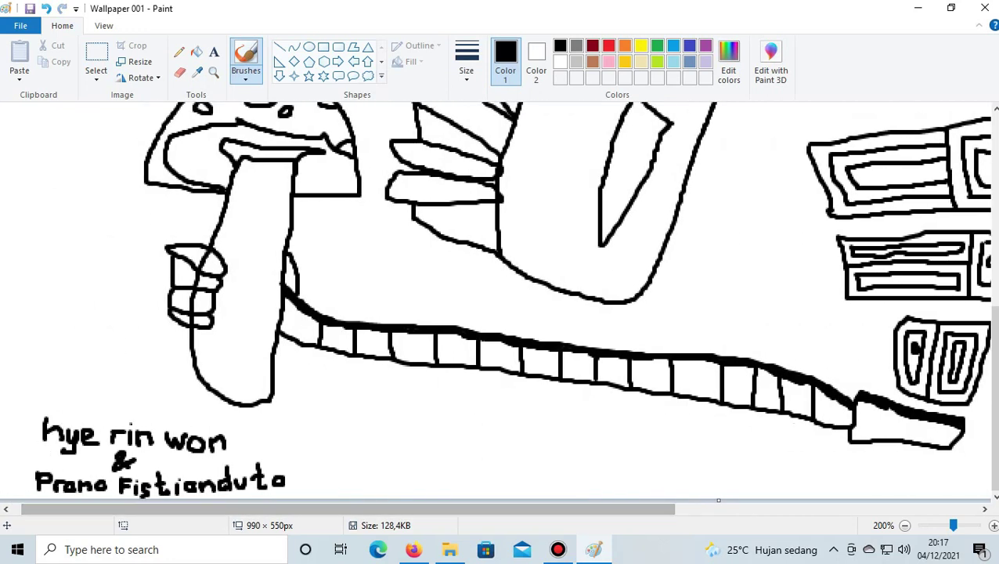
pyautogui.click(46, 8)
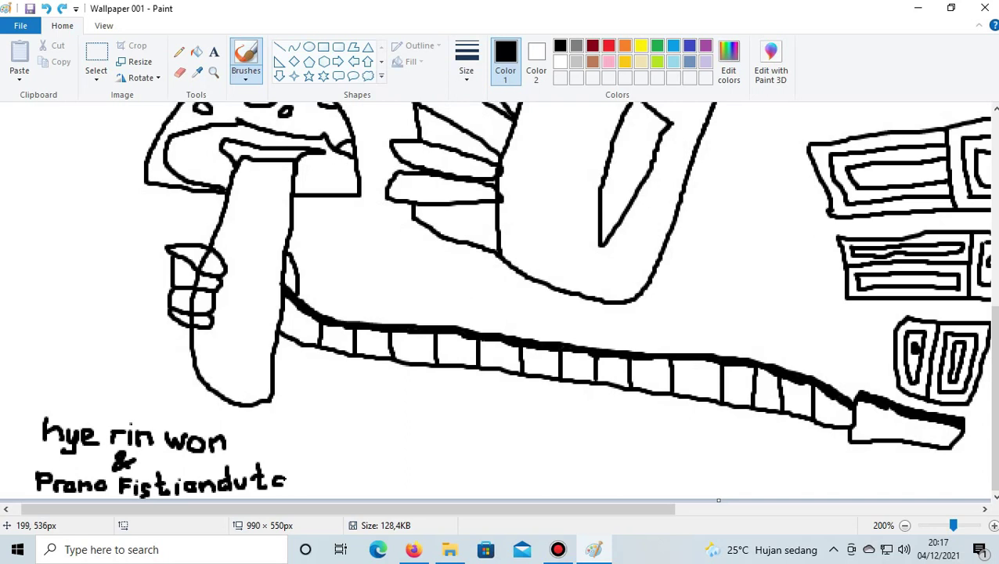
pyautogui.moveTo(283, 475); pyautogui.dragTo(283, 481)
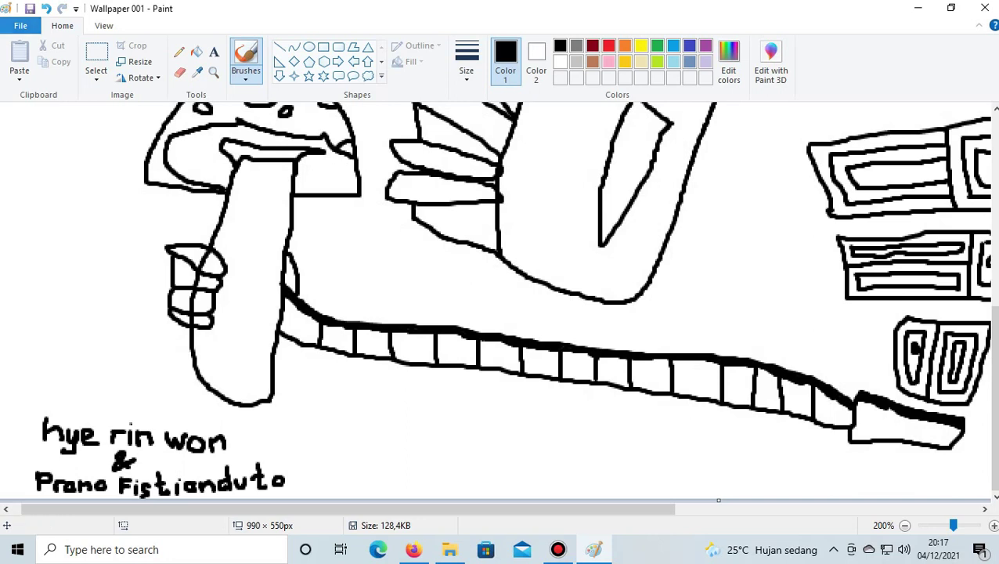
pyautogui.click(46, 9)
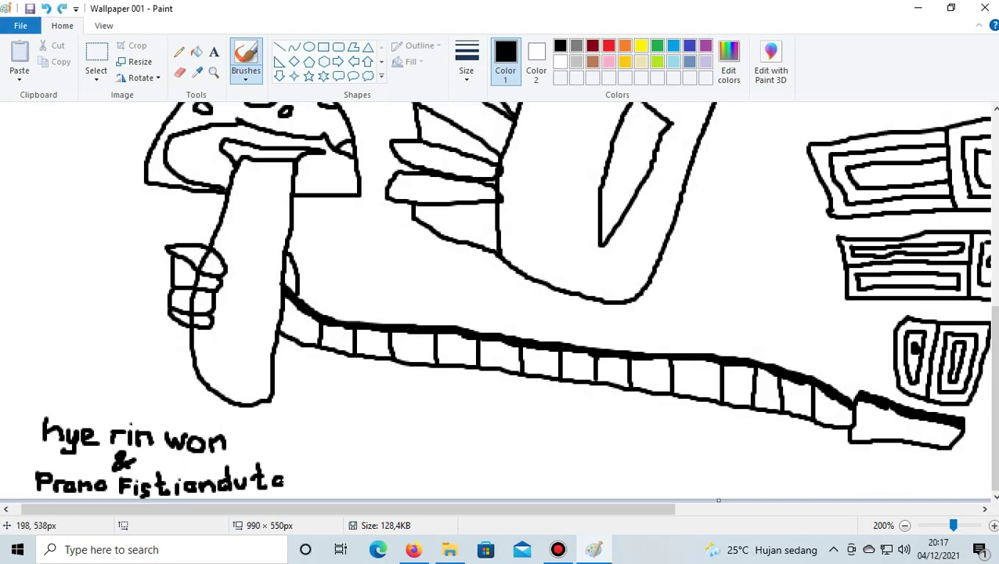
pyautogui.moveTo(281, 474); pyautogui.dragTo(280, 478)
pyautogui.click(45, 9)
pyautogui.moveTo(280, 475); pyautogui.dragTo(282, 481)
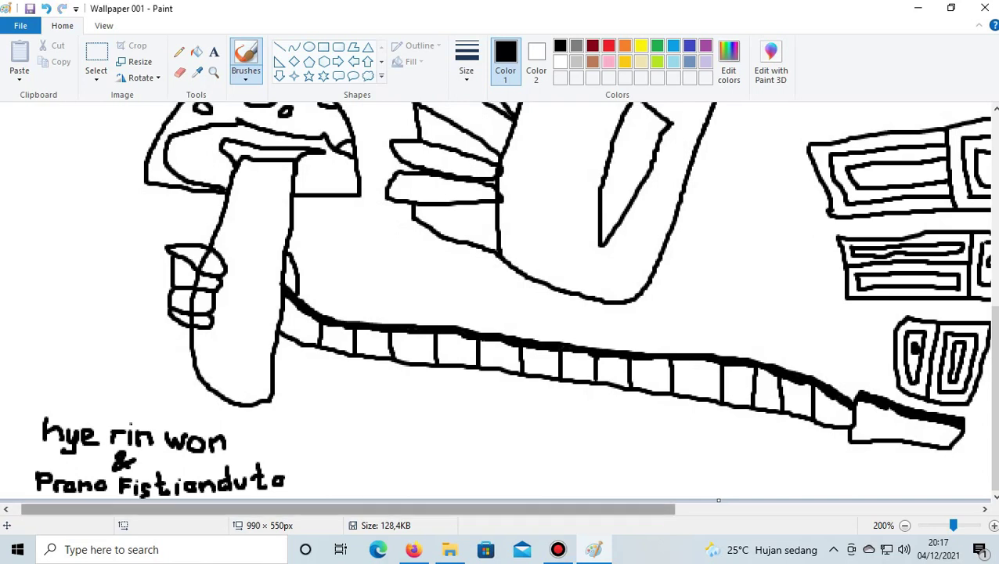
# Undo the signature's last stroke and close the final letter of the second name with a short new stroke
pyautogui.click(45, 9)
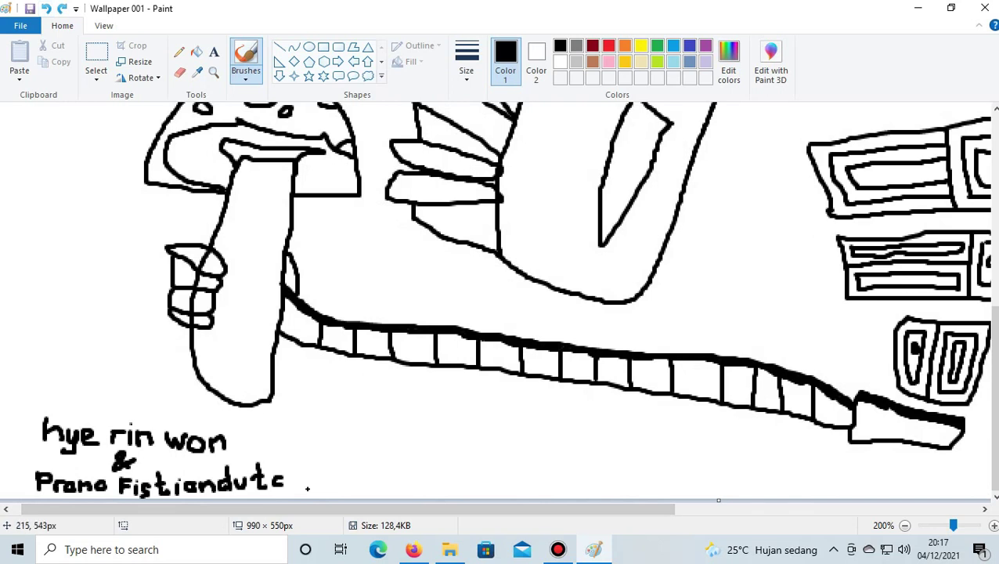
pyautogui.moveTo(280, 474); pyautogui.dragTo(287, 481)
pyautogui.scroll(-1, 442, 473)
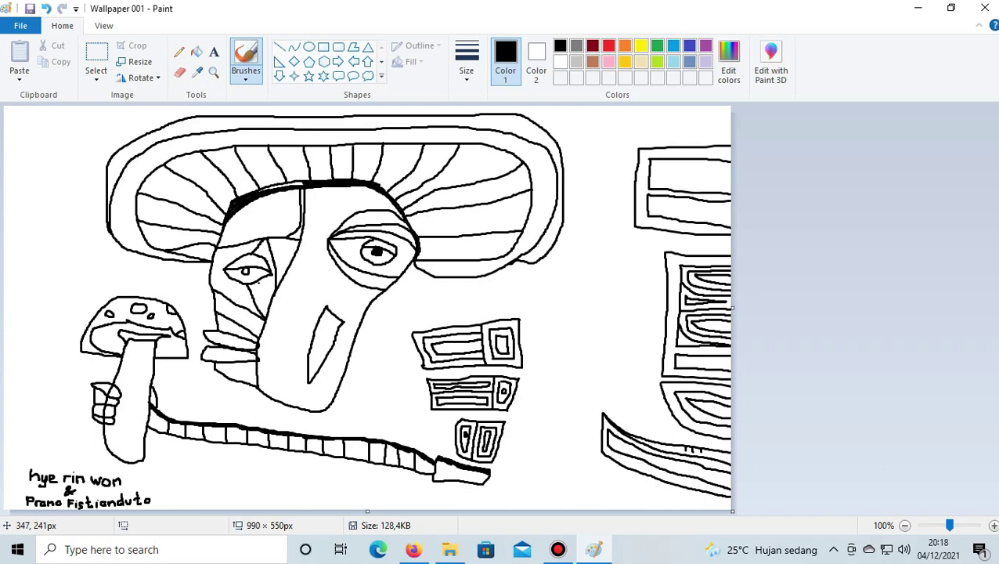
# Save the drawing and draw a long curved brush line from the large eye's inner corner down to the chin
pyautogui.hotkey('ctrl', 's')
pyautogui.moveTo(326, 248)
pyautogui.mouseDown()
pyautogui.moveTo(299, 306)
pyautogui.moveTo(284, 399)
pyautogui.mouseUp()
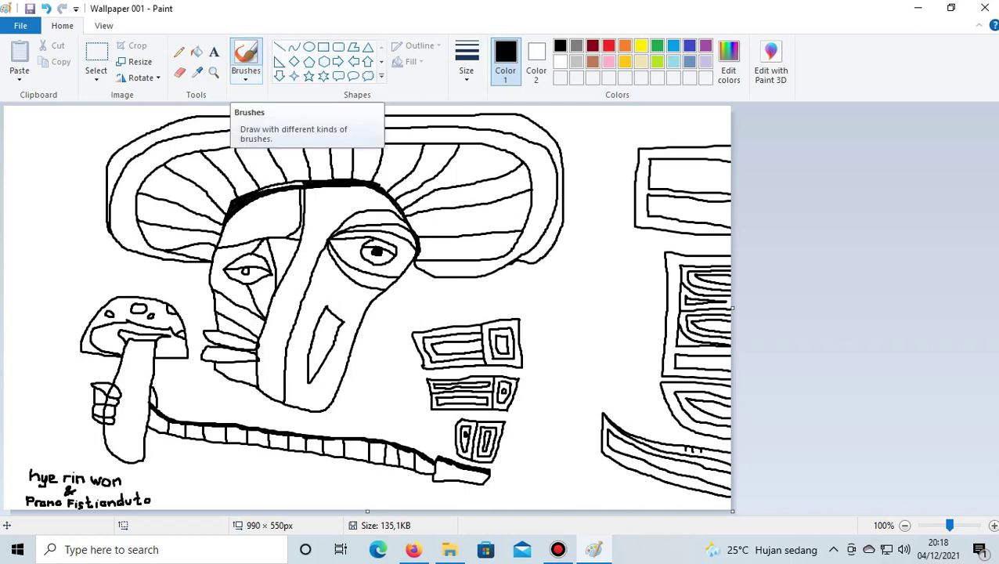
pyautogui.click(245, 56)
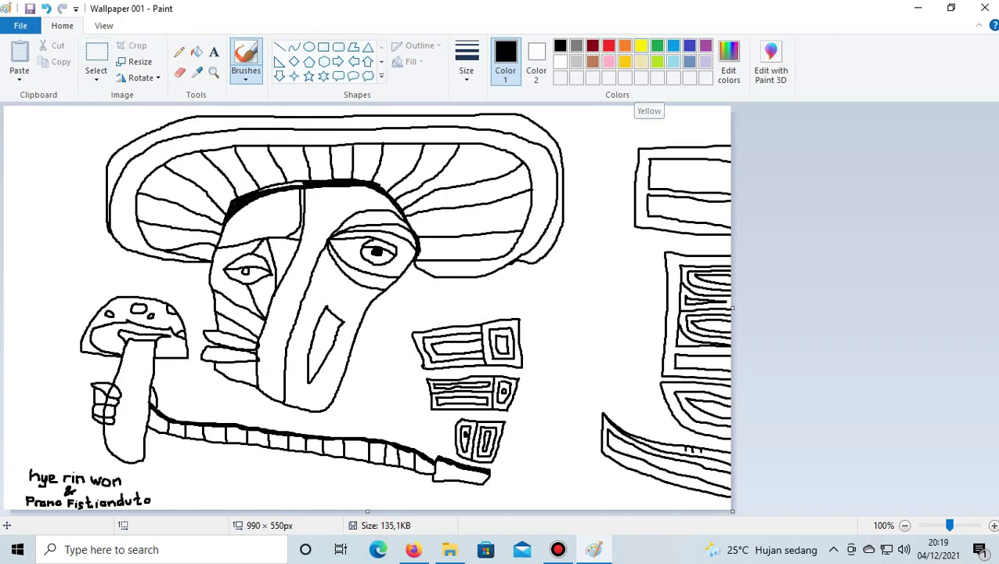
# Set the drawing colour to yellow, activate the fill tool and save the drawing
pyautogui.click(640, 46)
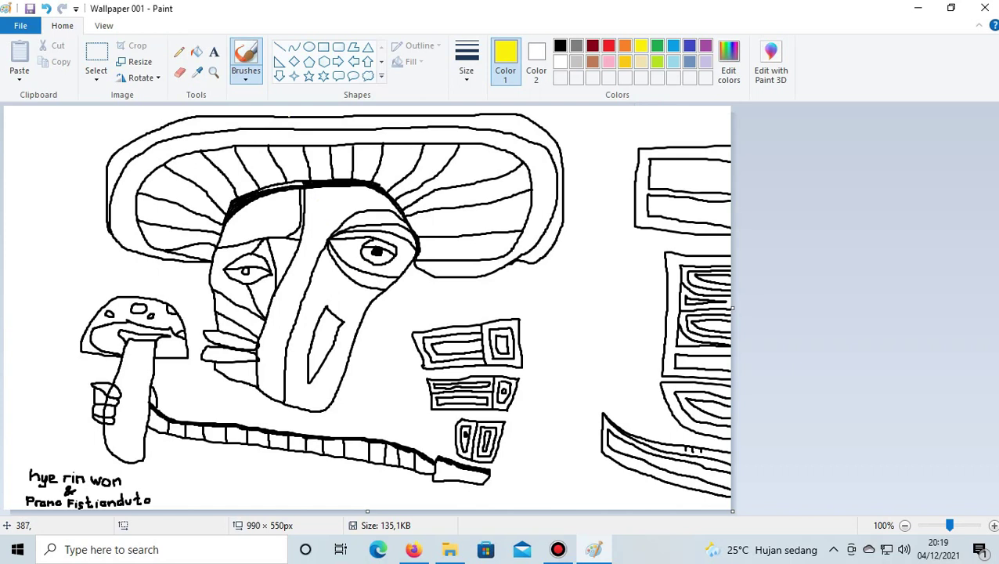
pyautogui.click(197, 51)
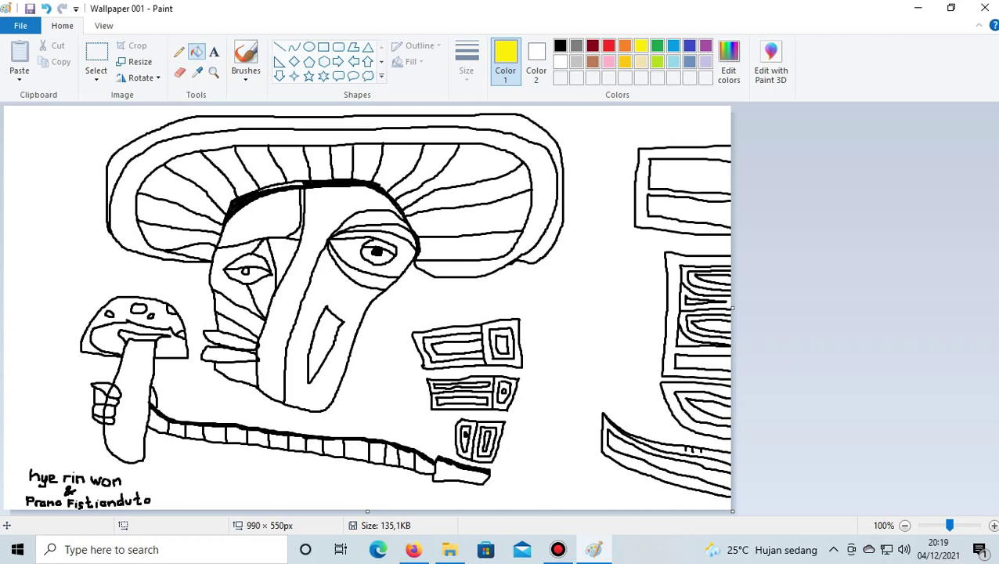
pyautogui.click(29, 8)
# Try filling the forehead and the strip running down to the chin with yellow, inspect the edges and undo the fill
pyautogui.click(357, 218)
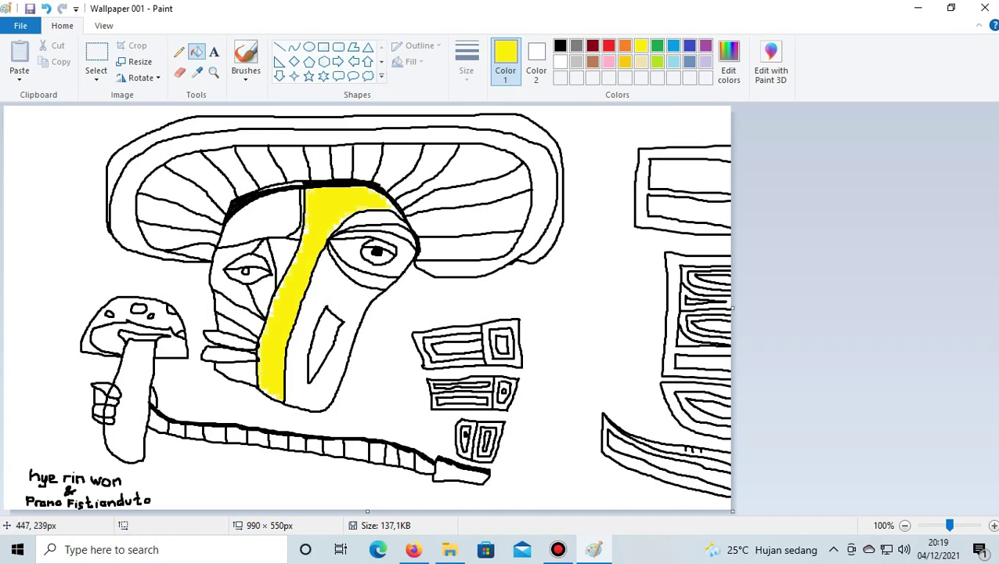
pyautogui.scroll(3, 354, 295)
pyautogui.scroll(-2, 354, 295)
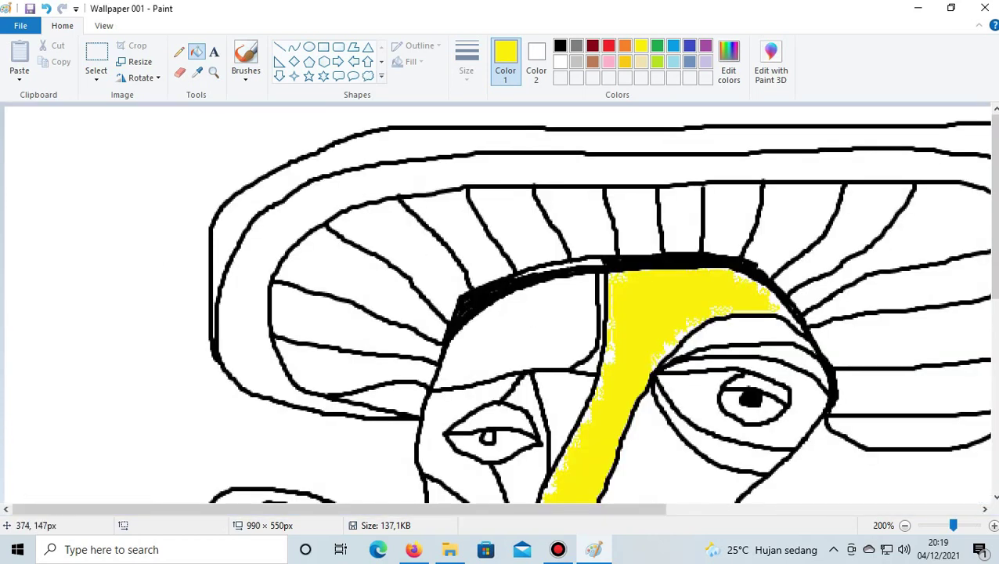
pyautogui.scroll(-2, 589, 337)
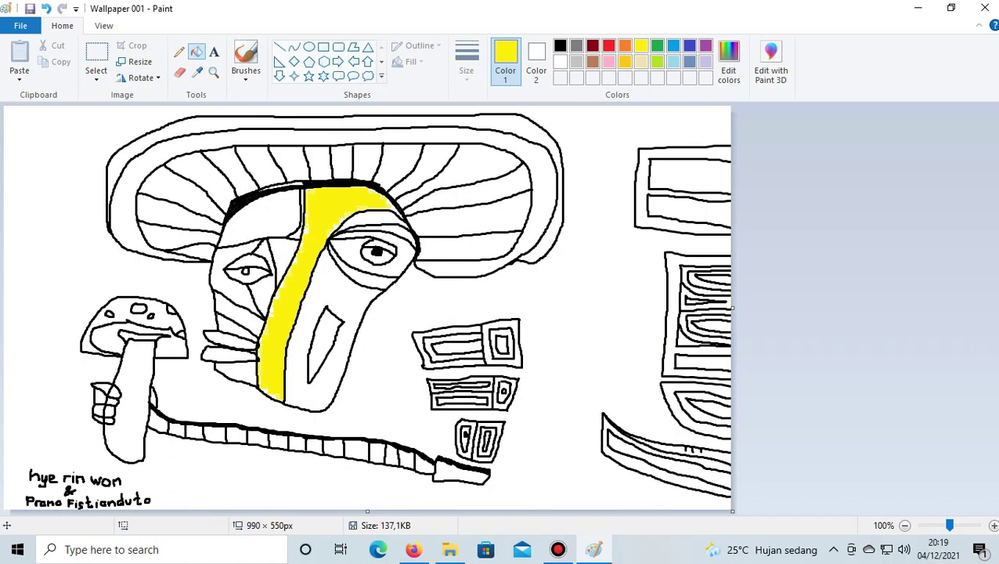
pyautogui.click(245, 59)
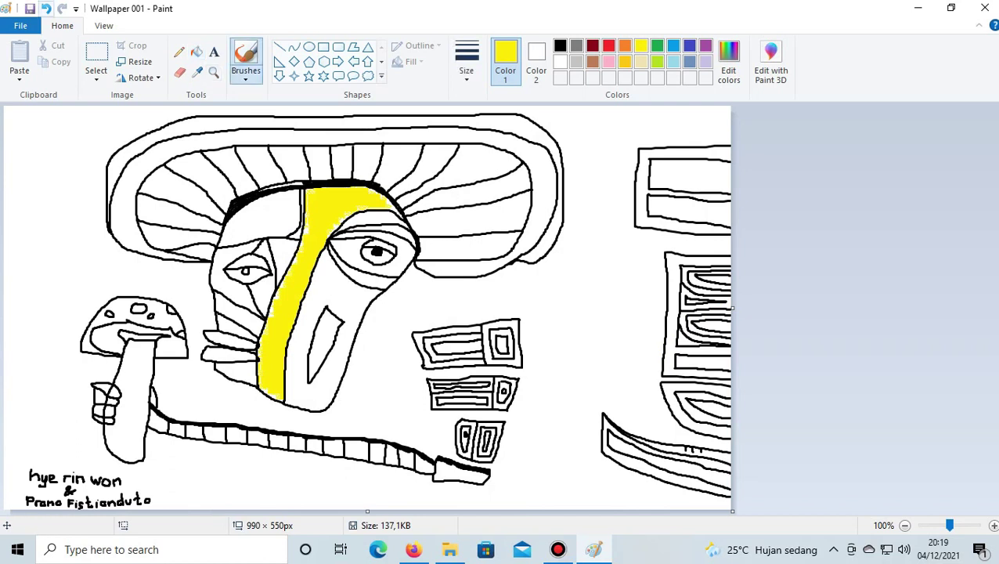
pyautogui.click(45, 8)
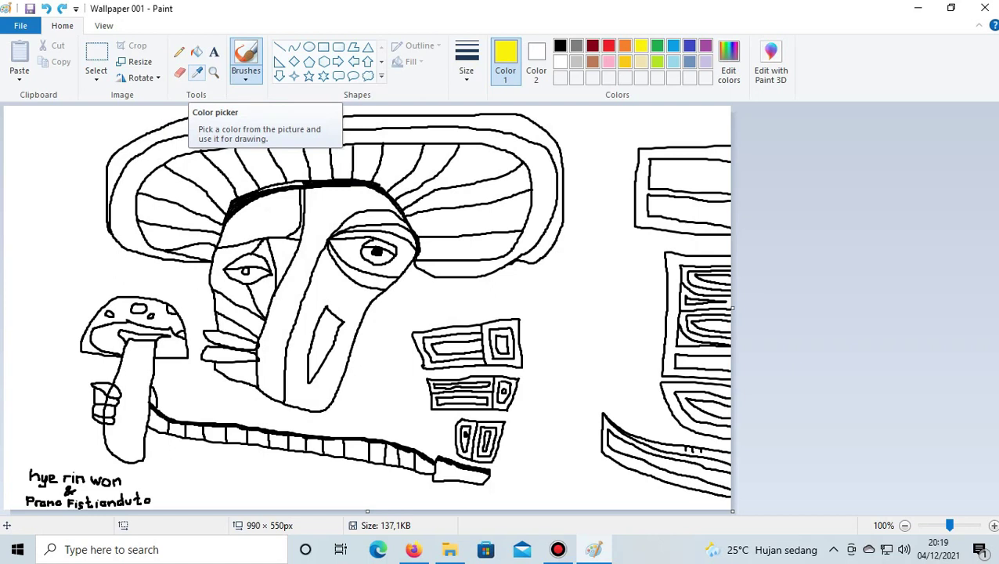
# Sample the white between the hat's ribs as the drawing colour and activate the fill tool
pyautogui.click(197, 71)
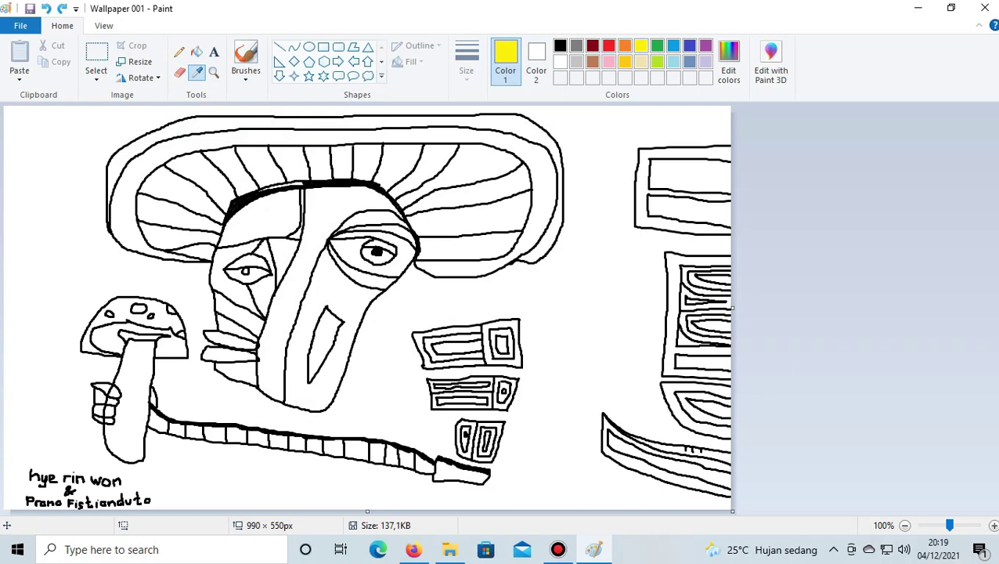
pyautogui.click(344, 153)
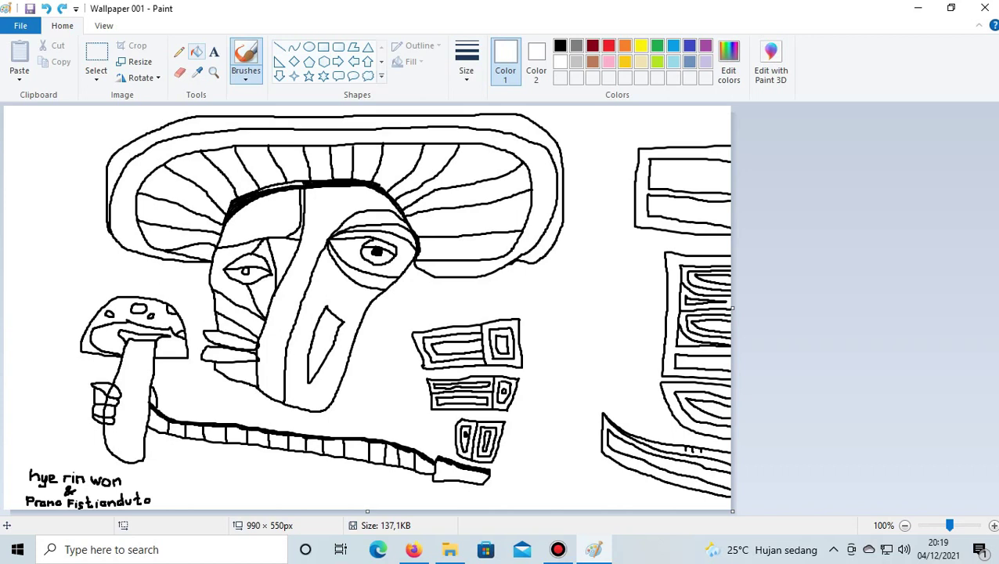
pyautogui.click(196, 51)
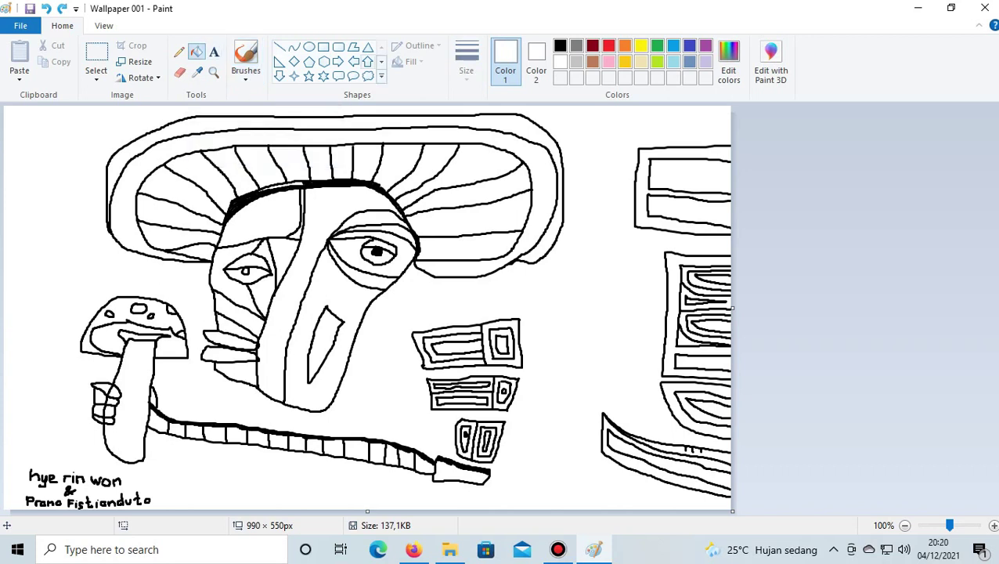
pyautogui.click(245, 58)
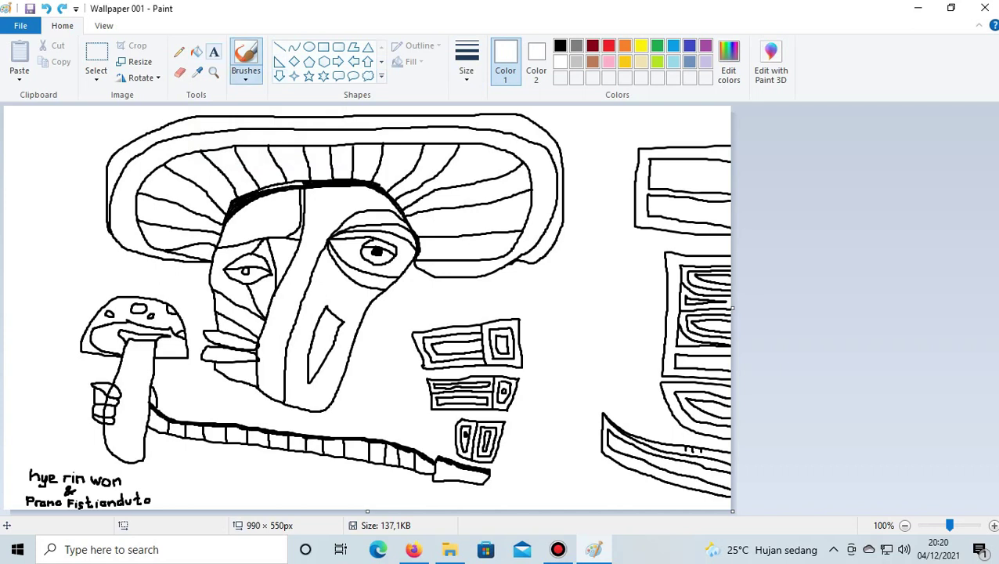
pyautogui.click(196, 52)
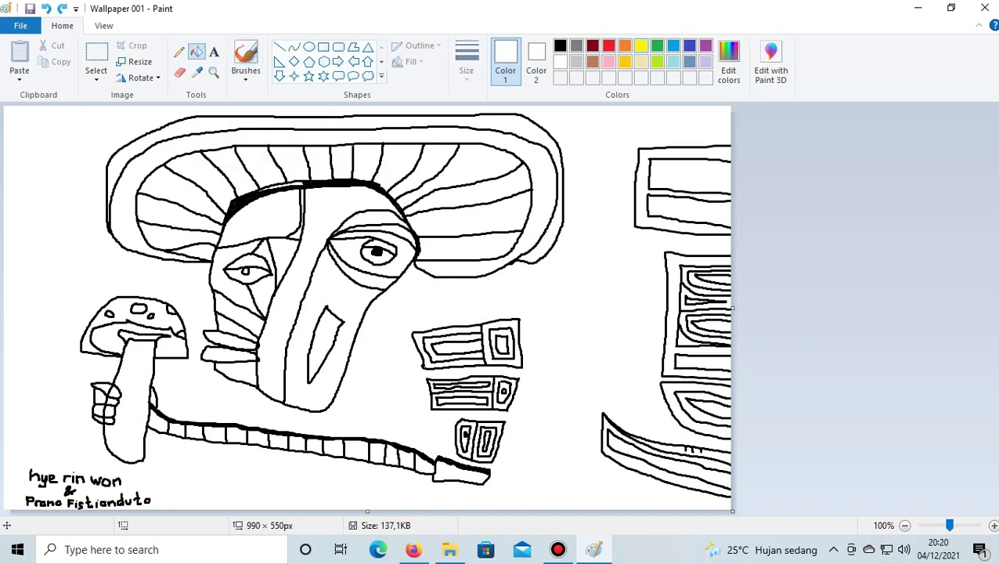
# Try the yellow fill on the forehead and nose strip again, compare it with another brush type, and undo the fill
pyautogui.click(640, 45)
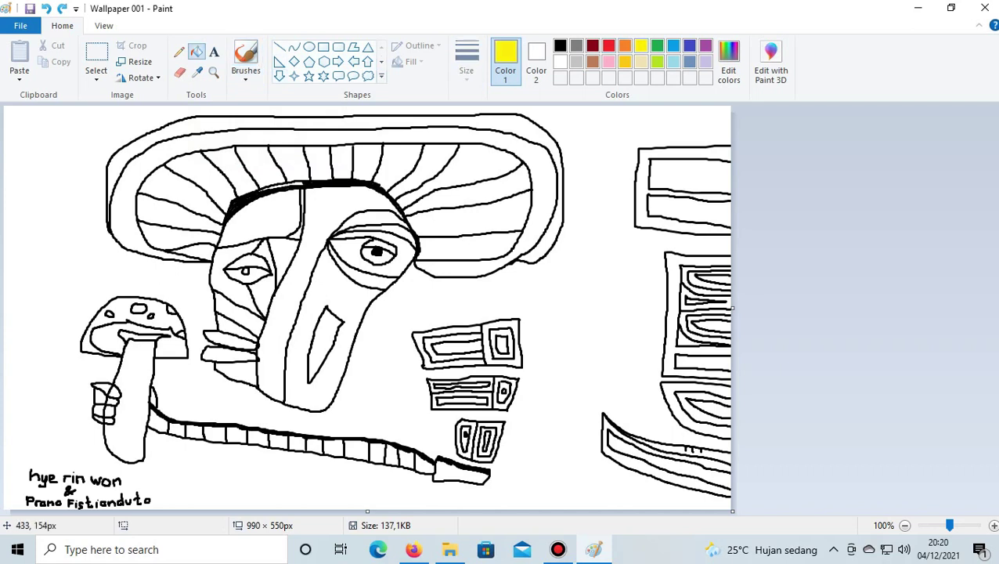
pyautogui.click(343, 228)
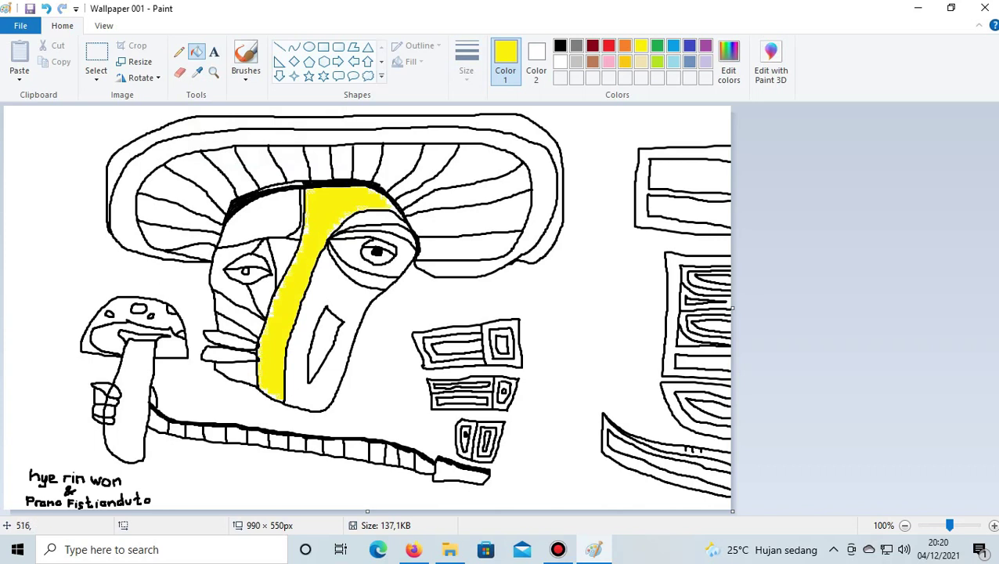
pyautogui.click(245, 71)
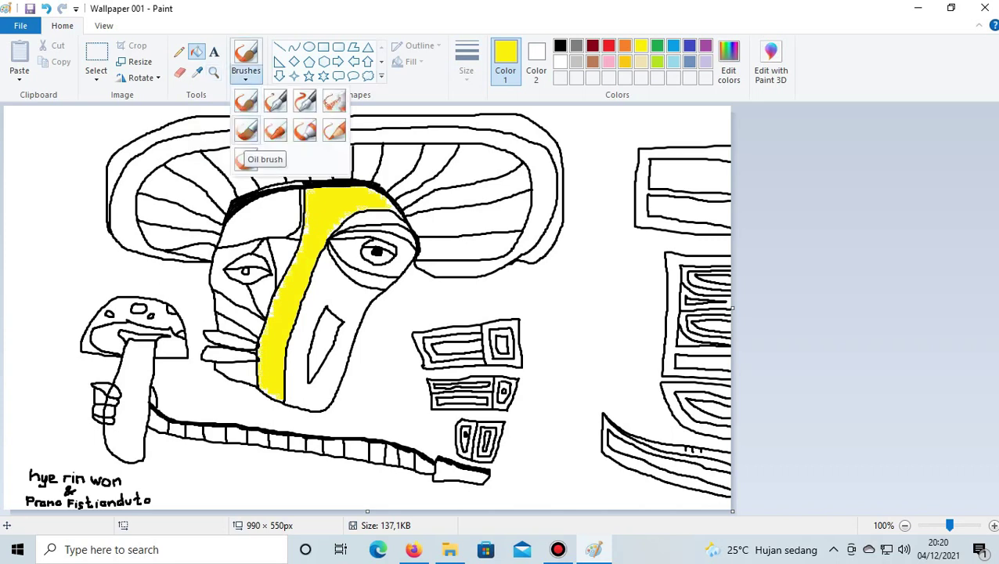
pyautogui.click(245, 159)
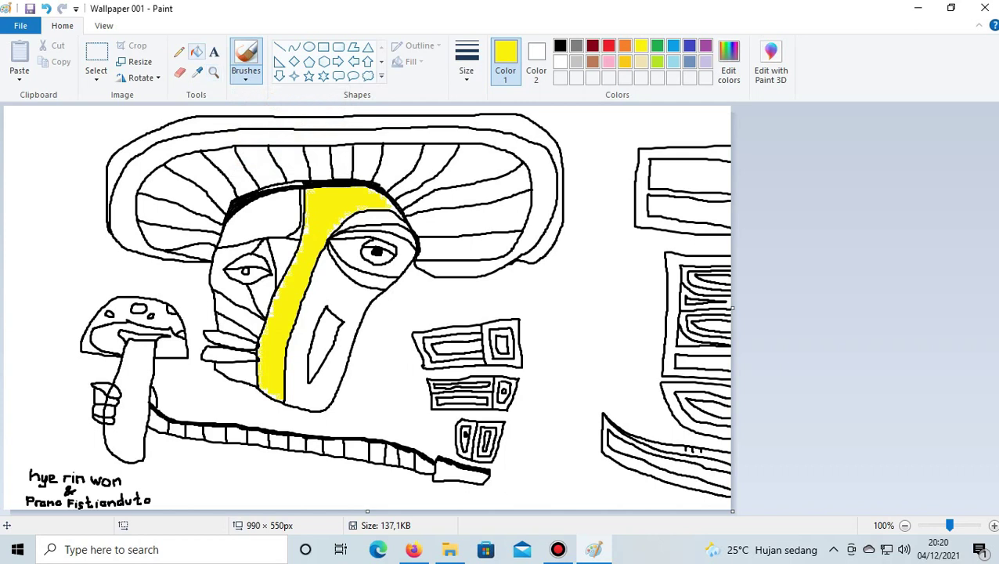
pyautogui.click(197, 52)
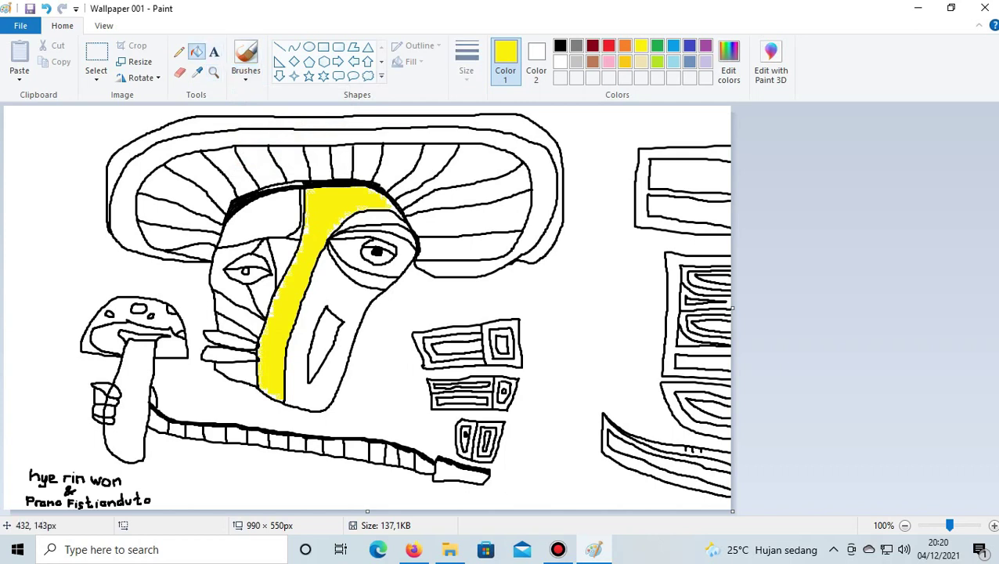
pyautogui.click(46, 8)
pyautogui.click(46, 8)
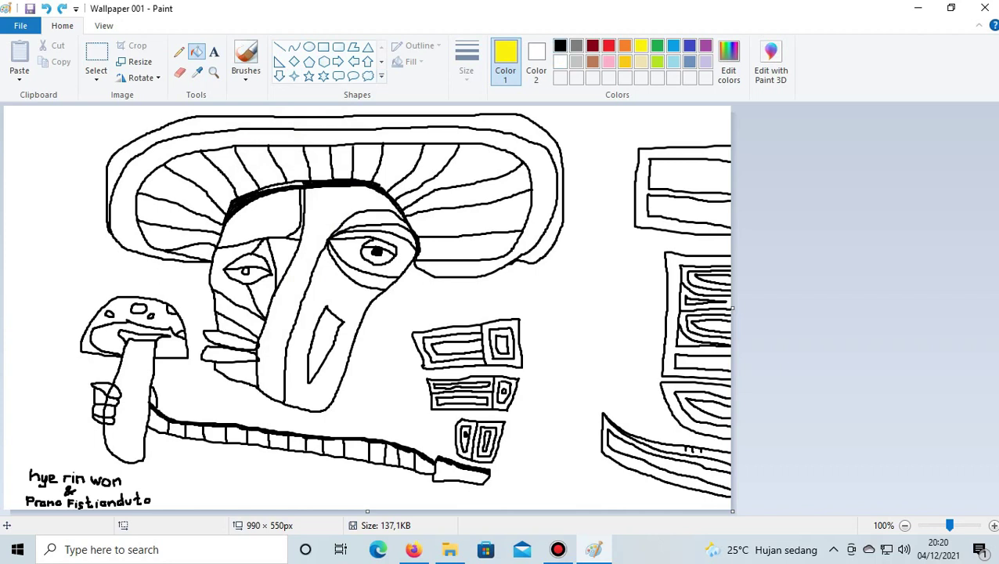
# Try to fill the thin white gap in the thick outline above the forehead with black, and undo it
pyautogui.click(560, 45)
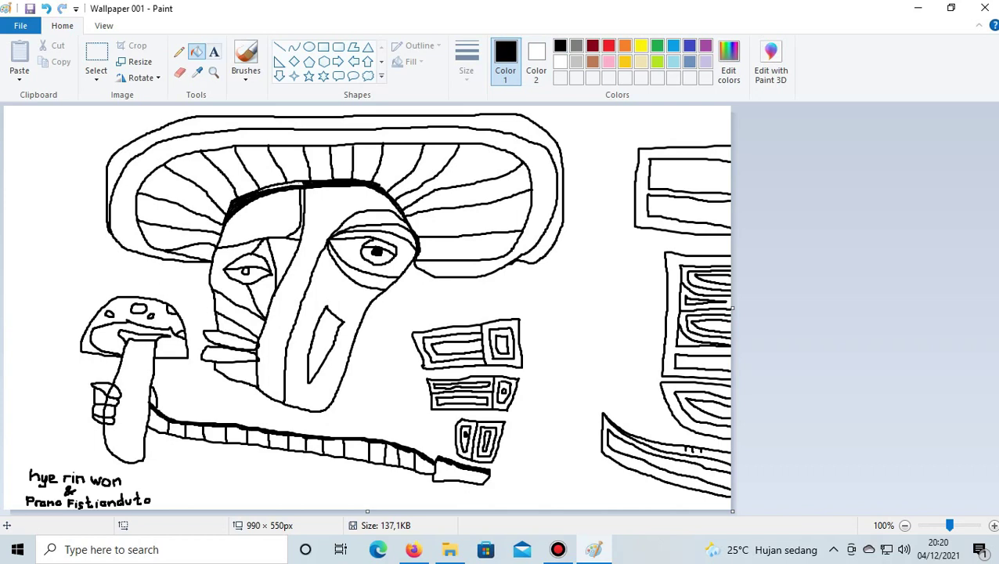
pyautogui.click(246, 63)
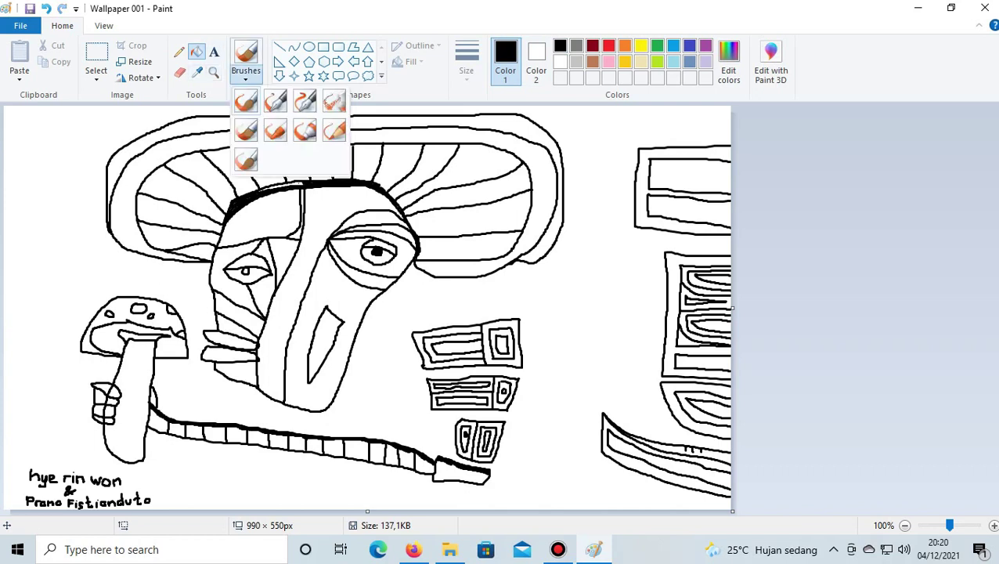
pyautogui.click(196, 52)
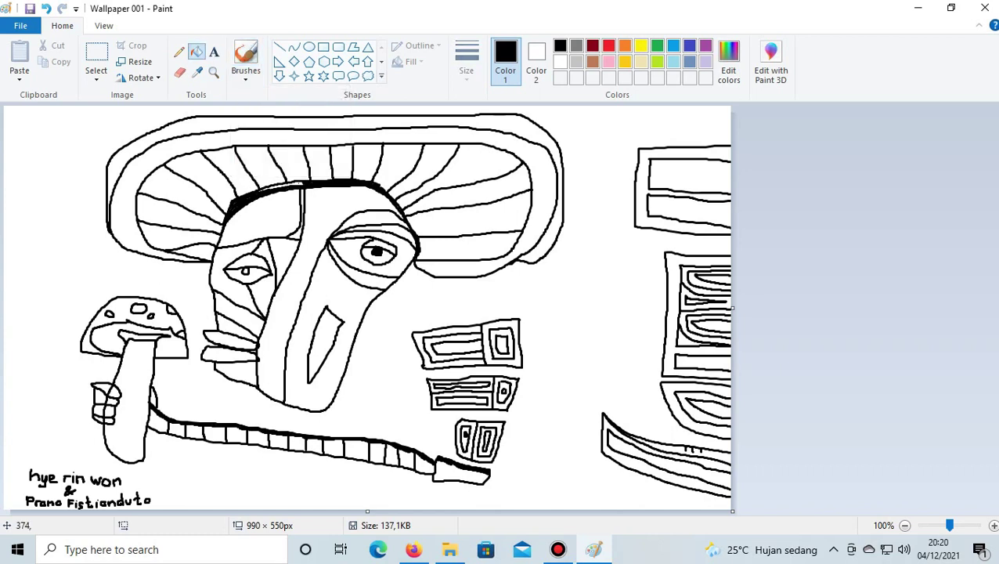
pyautogui.keyDown('ctrl'); pyautogui.scroll(4, 336, 207); pyautogui.keyUp('ctrl')
pyautogui.scroll(-6, 337, 207)
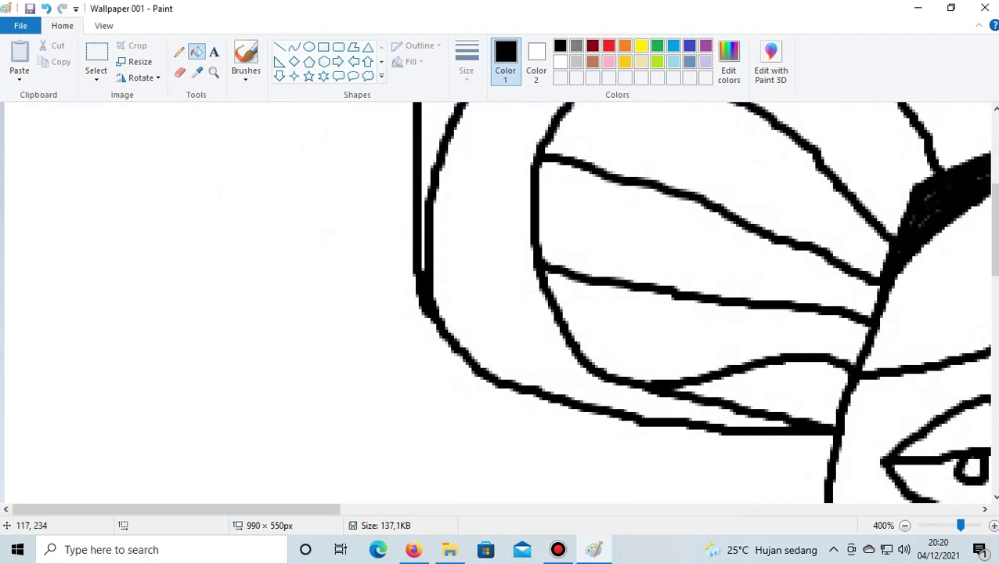
pyautogui.moveTo(176, 508); pyautogui.dragTo(486, 508)
pyautogui.scroll(3, 498, 305)
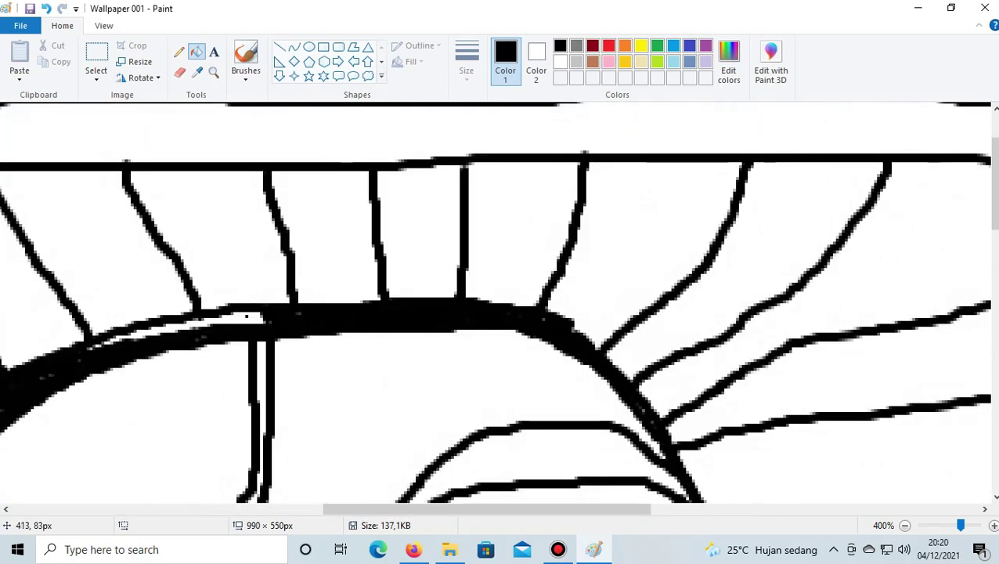
pyautogui.click(249, 315)
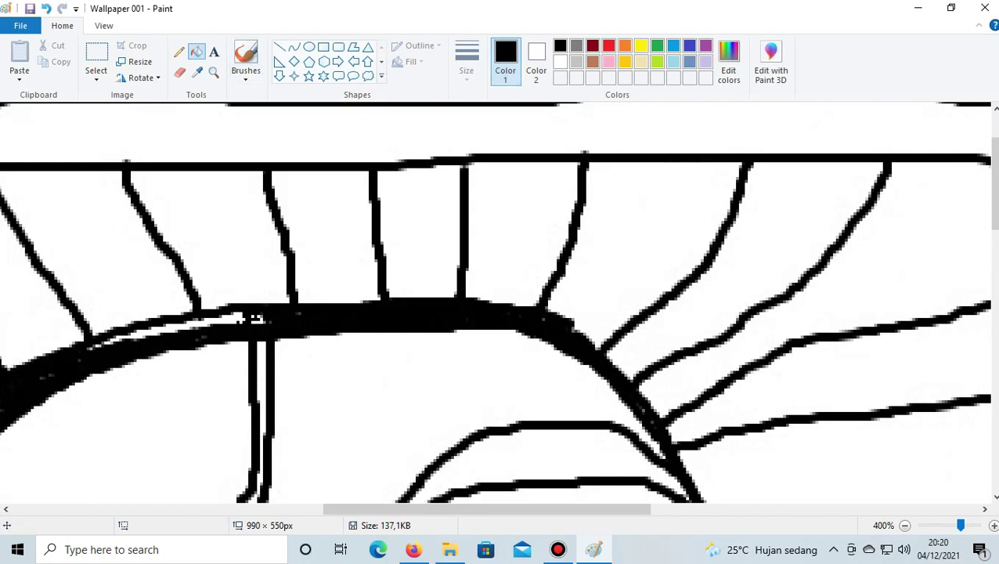
pyautogui.click(536, 61)
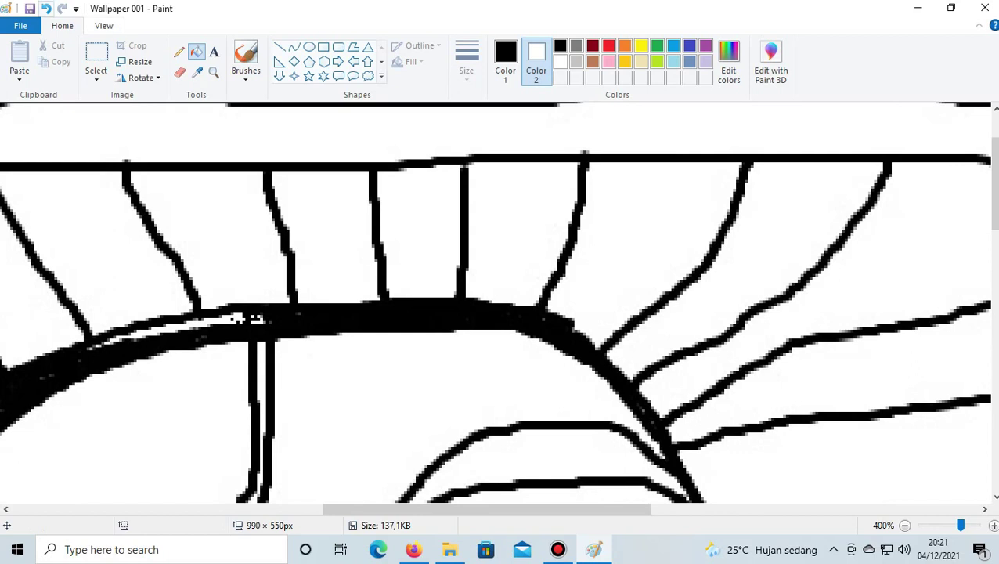
pyautogui.click(47, 8)
pyautogui.scroll(-3, 195, 195)
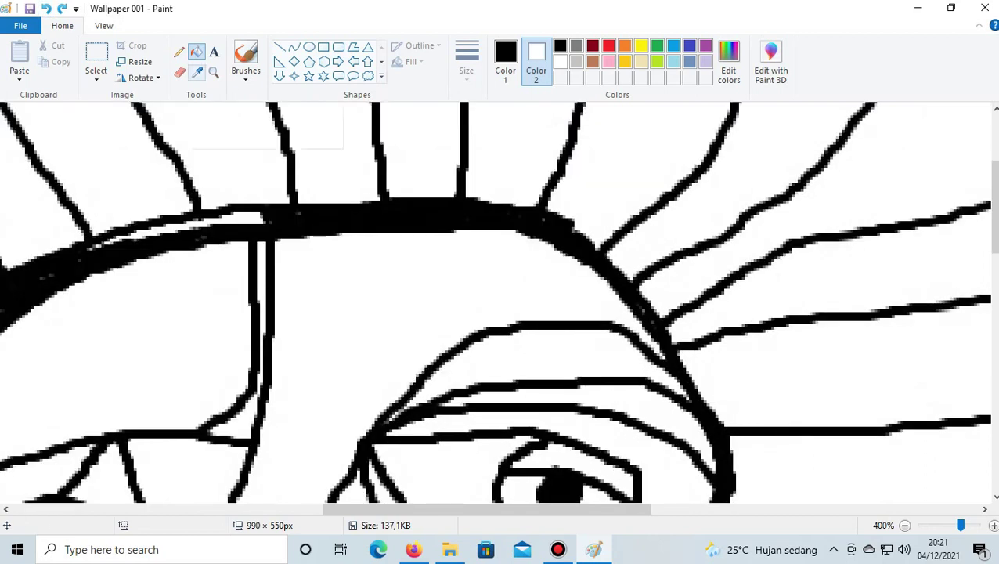
# Set the secondary colour to yellow and activate the fill tool
pyautogui.click(197, 71)
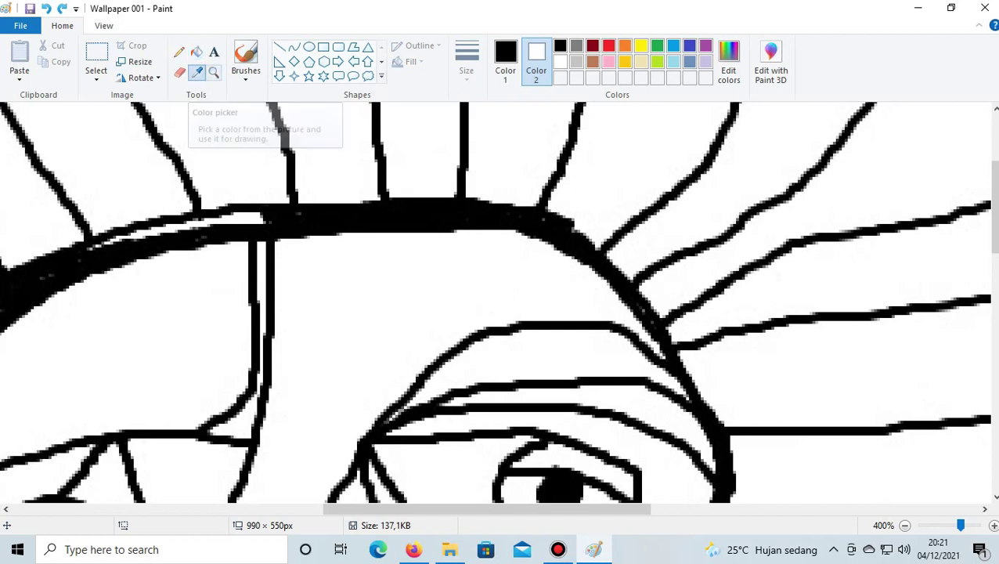
pyautogui.click(640, 45)
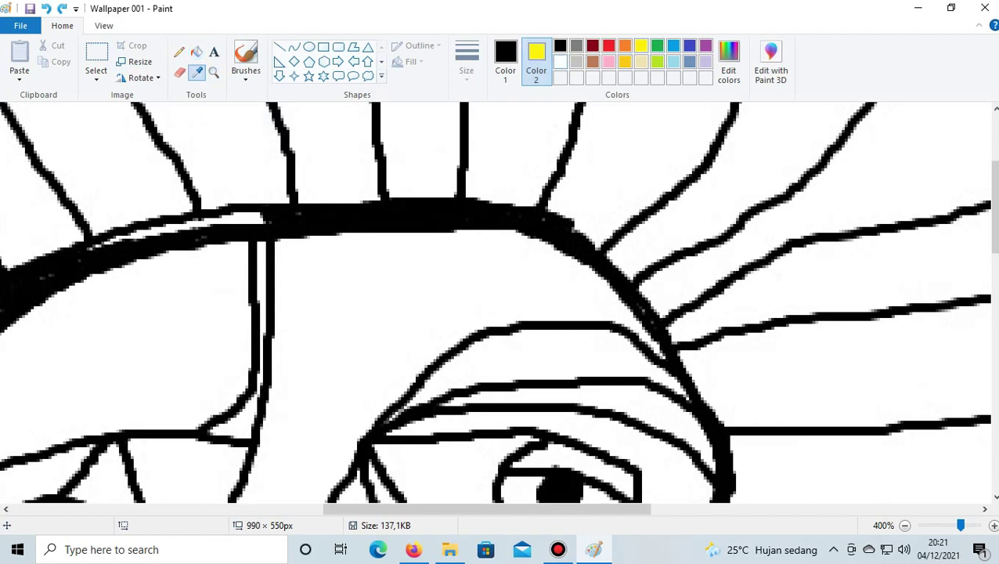
pyautogui.click(196, 51)
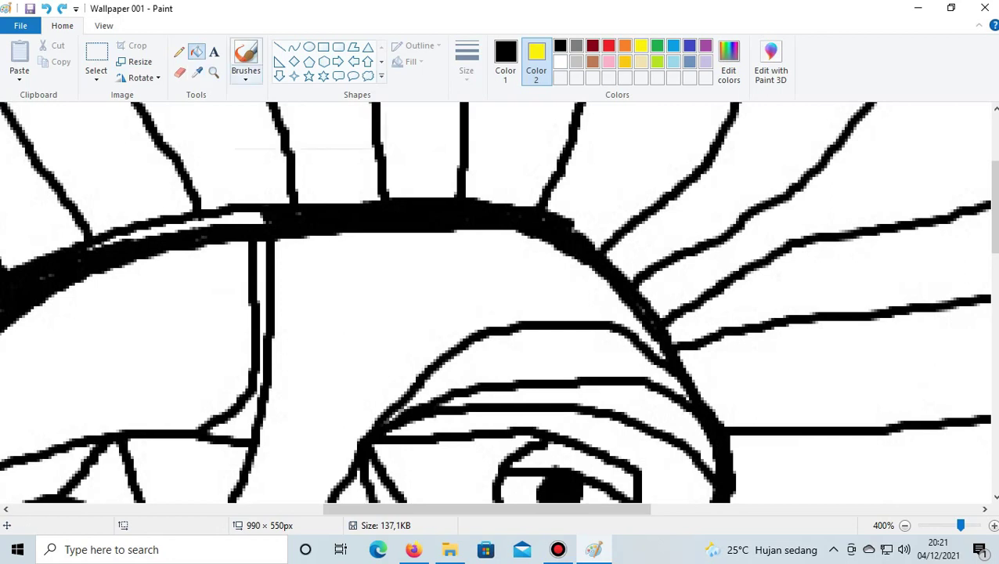
pyautogui.click(97, 72)
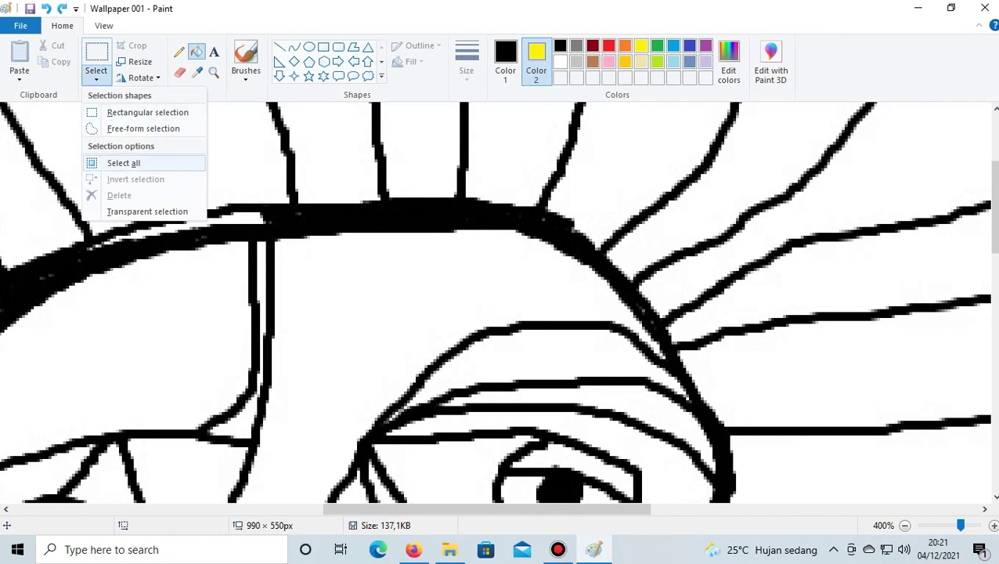
pyautogui.click(246, 63)
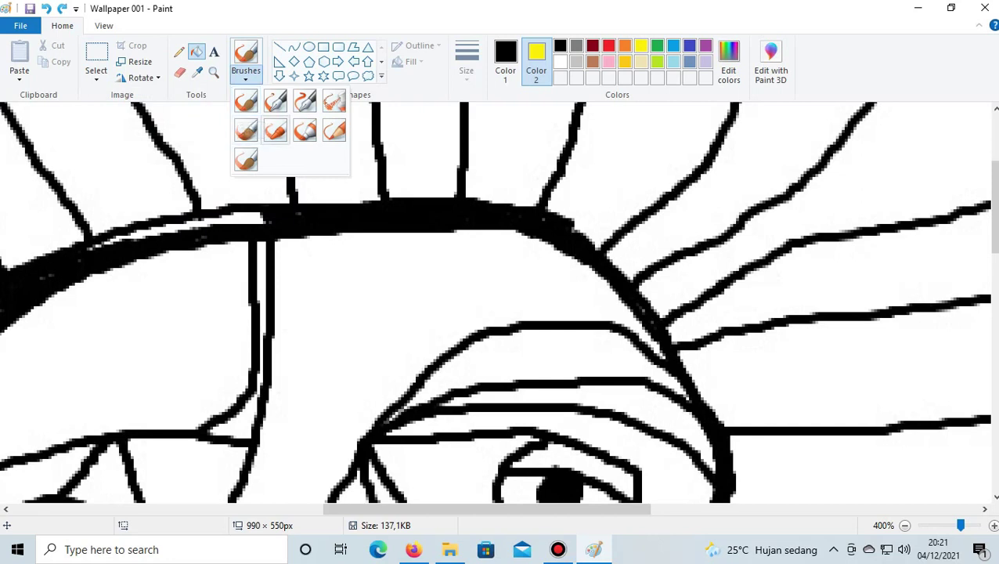
pyautogui.click(275, 131)
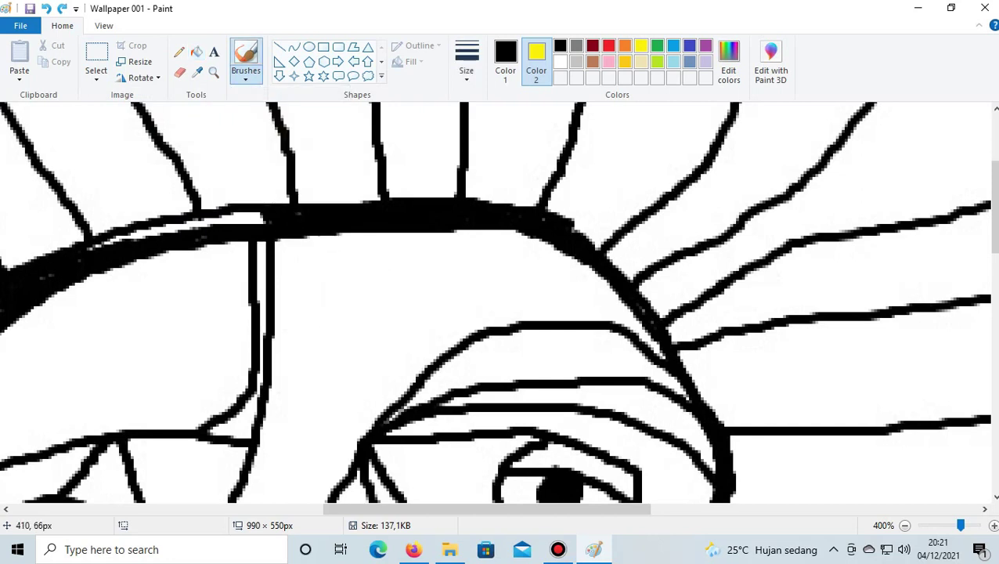
pyautogui.click(245, 75)
pyautogui.click(245, 56)
pyautogui.click(196, 52)
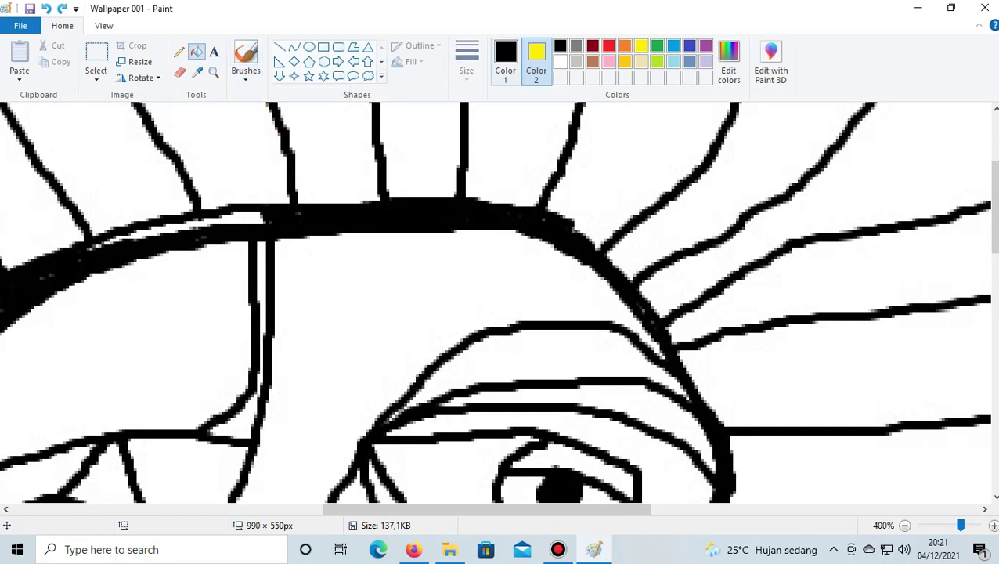
# Set the primary colour to yellow and fill the forehead and the strip running down the nose with it
pyautogui.click(505, 61)
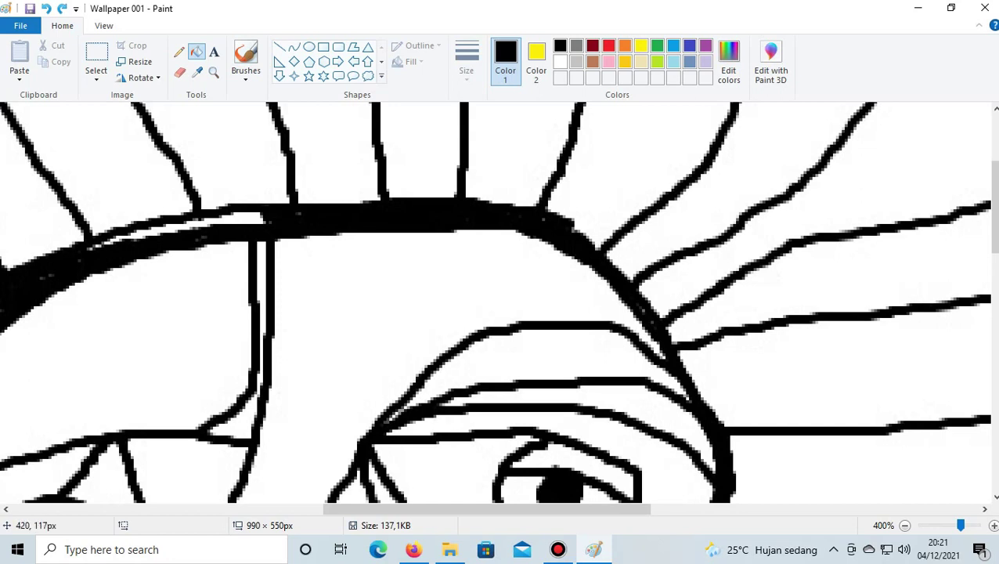
pyautogui.click(640, 44)
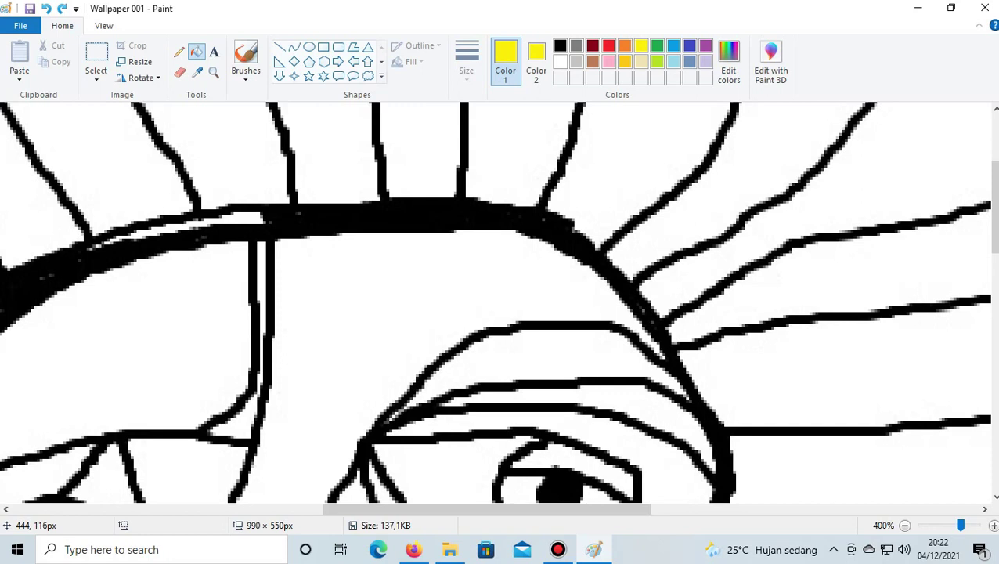
pyautogui.click(368, 266)
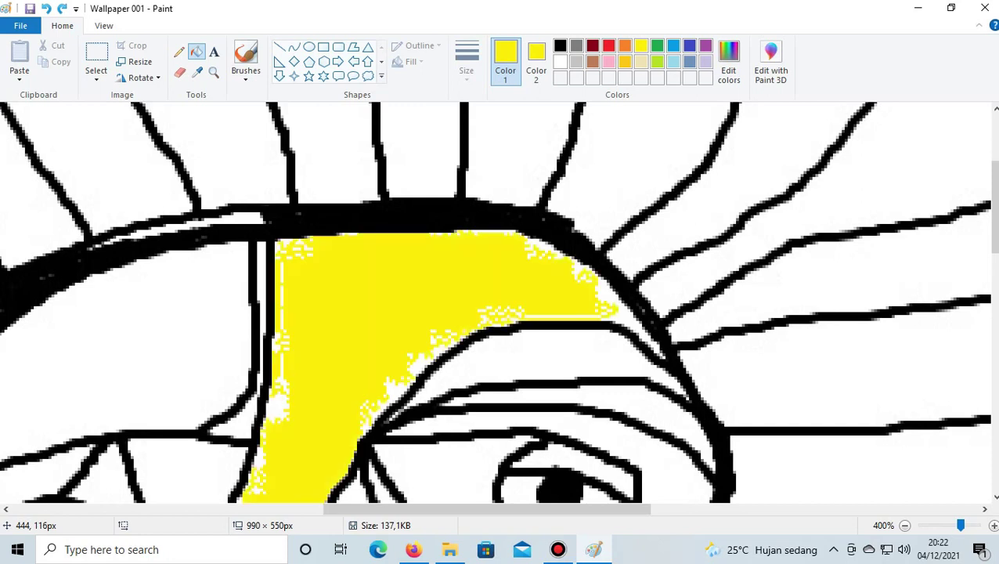
# Fill the cheek area between the yellow nose strip and the outer face outline with light yellow
pyautogui.scroll(-3, 499, 302)
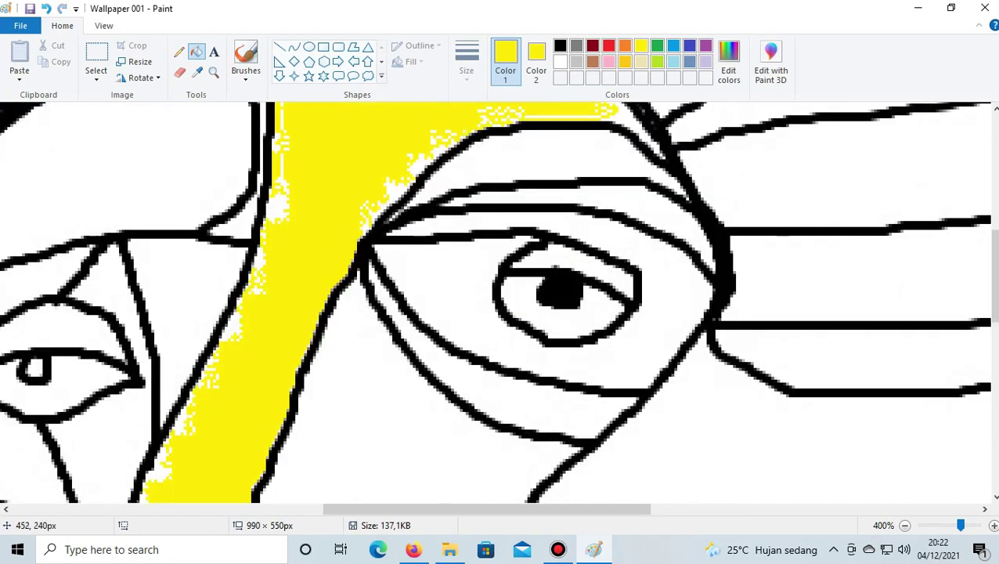
pyautogui.scroll(-3, 499, 302)
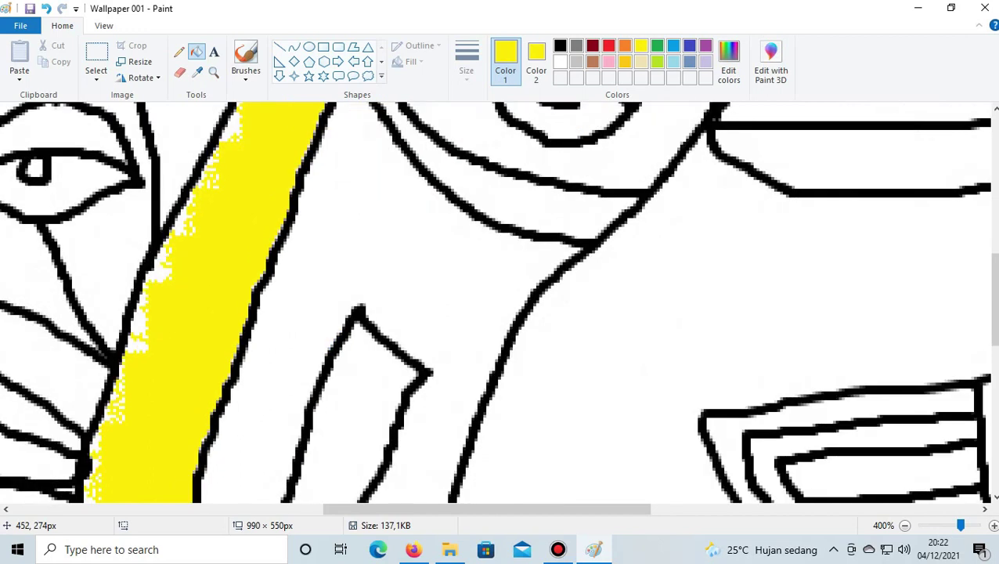
pyautogui.click(640, 62)
pyautogui.click(348, 209)
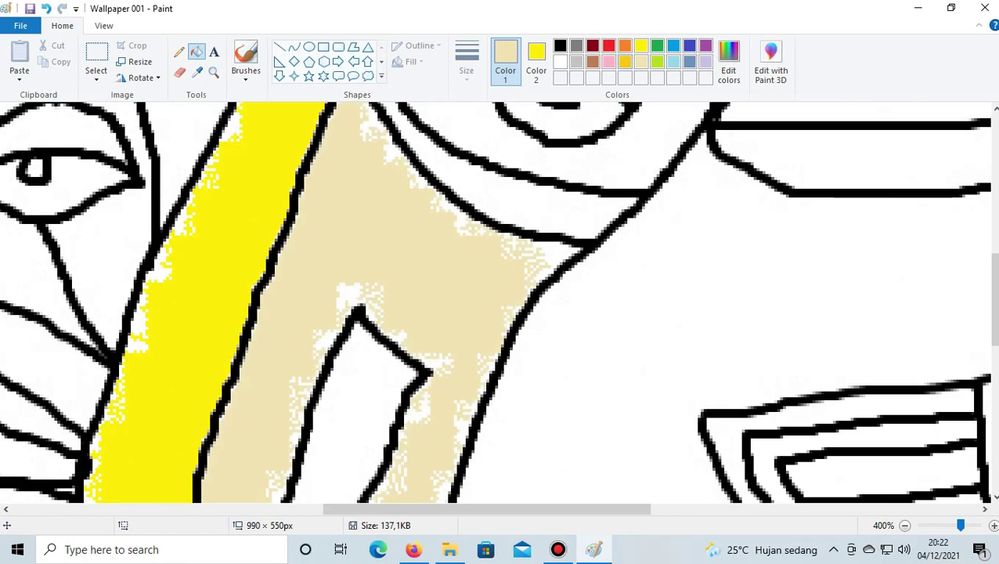
# Try filling the uppermost eyelid band below the yellow forehead with pink, including the patches toward its inner corner
pyautogui.click(608, 62)
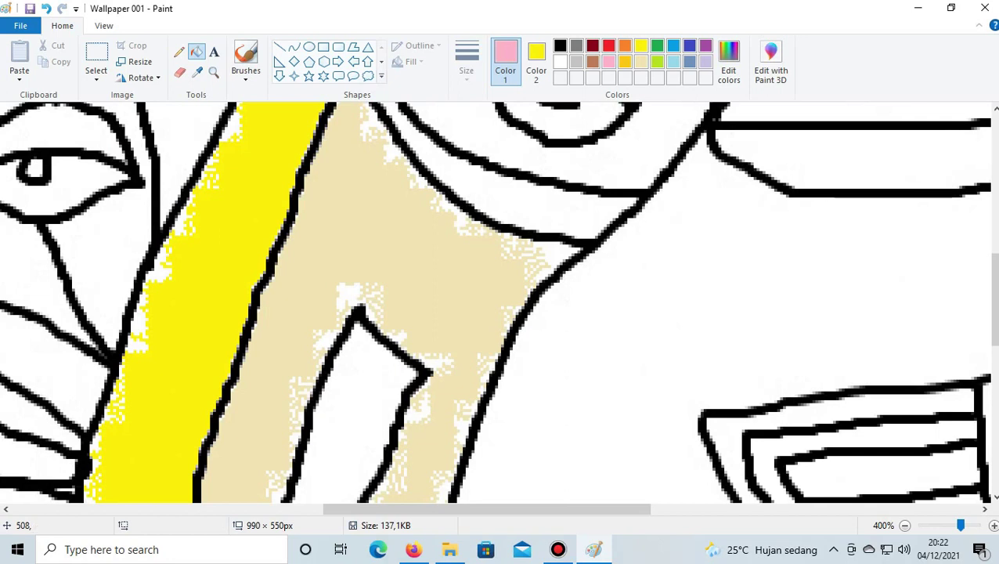
pyautogui.scroll(1, 598, 301)
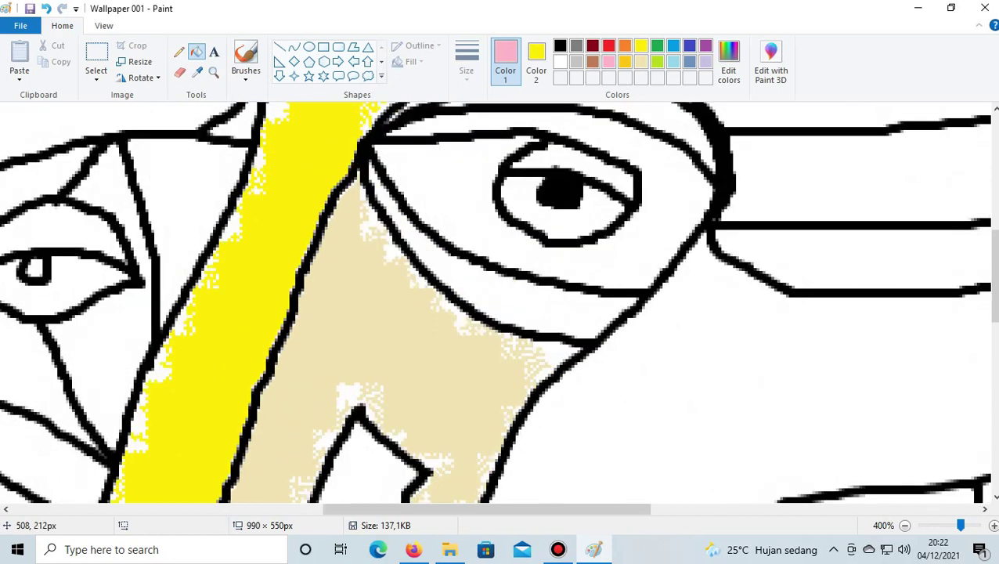
pyautogui.scroll(2, 598, 302)
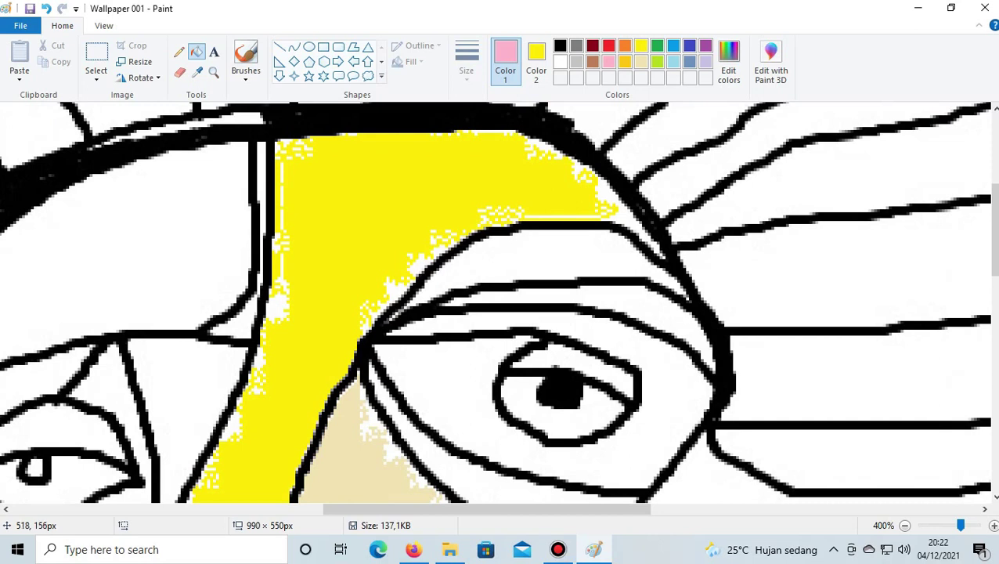
pyautogui.click(622, 252)
pyautogui.scroll(-1, 601, 224)
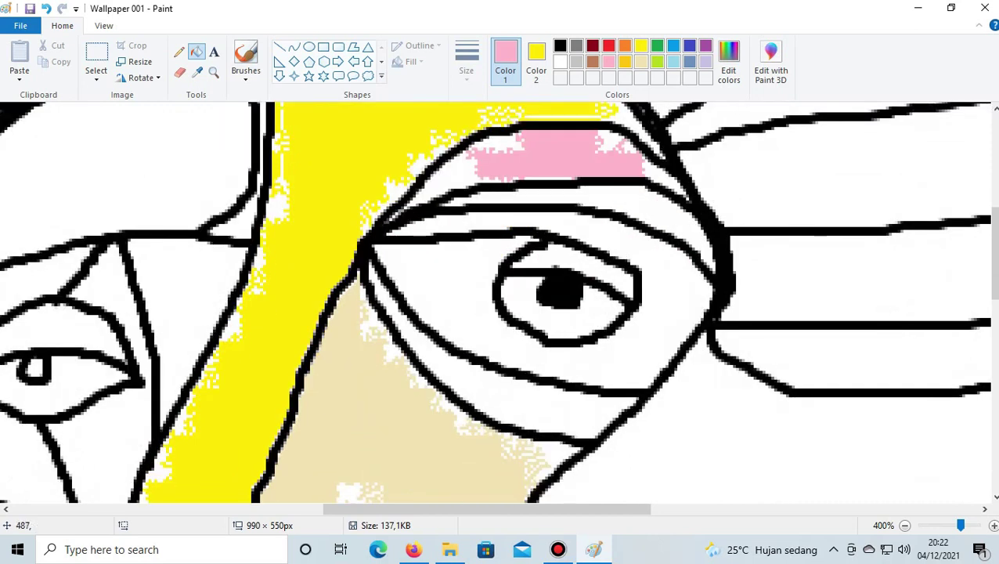
pyautogui.click(462, 174)
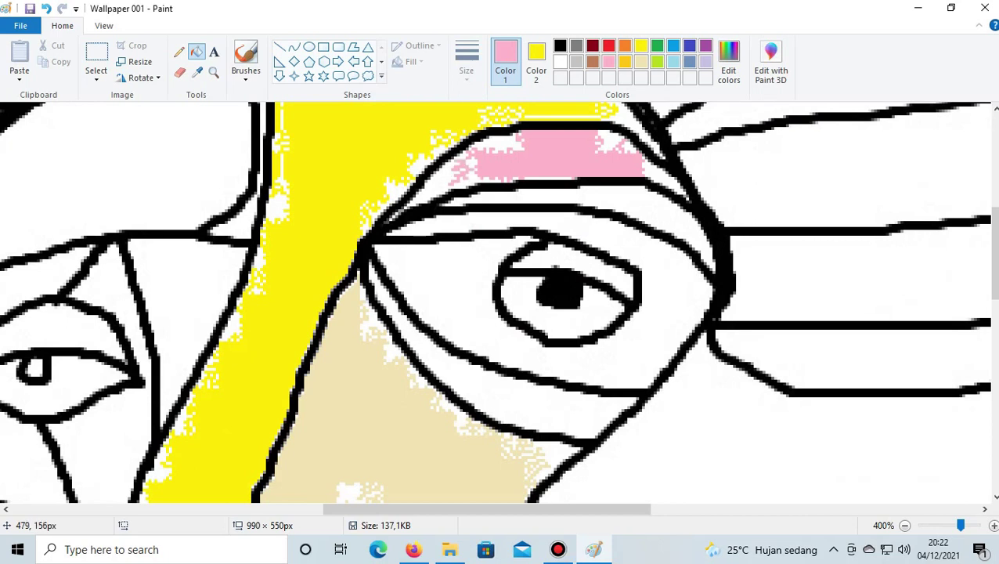
pyautogui.click(446, 170)
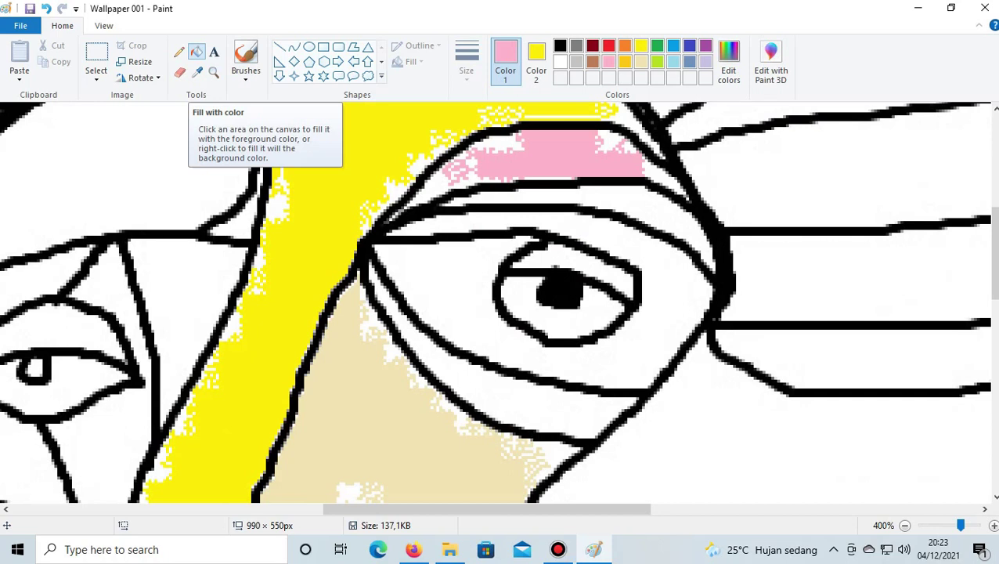
# Try recolouring the pink eyelid band with the yellow secondary colour, and undo all fills on that band
pyautogui.rightClick(606, 152)
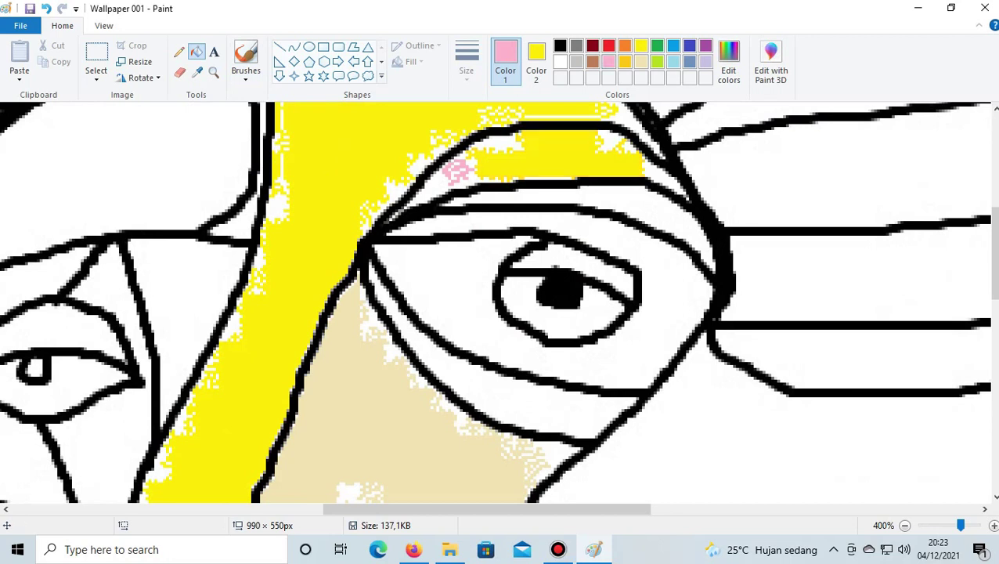
pyautogui.click(47, 8)
pyautogui.click(46, 9)
pyautogui.click(46, 9)
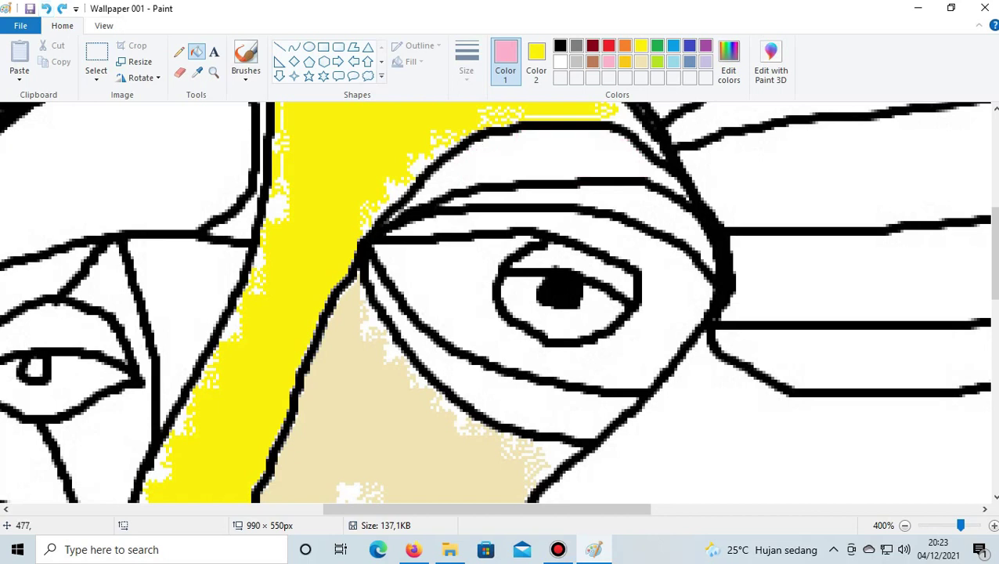
# Fill the uppermost eyelid band with pink again, and undo the extra patches added toward its inner corner
pyautogui.click(521, 149)
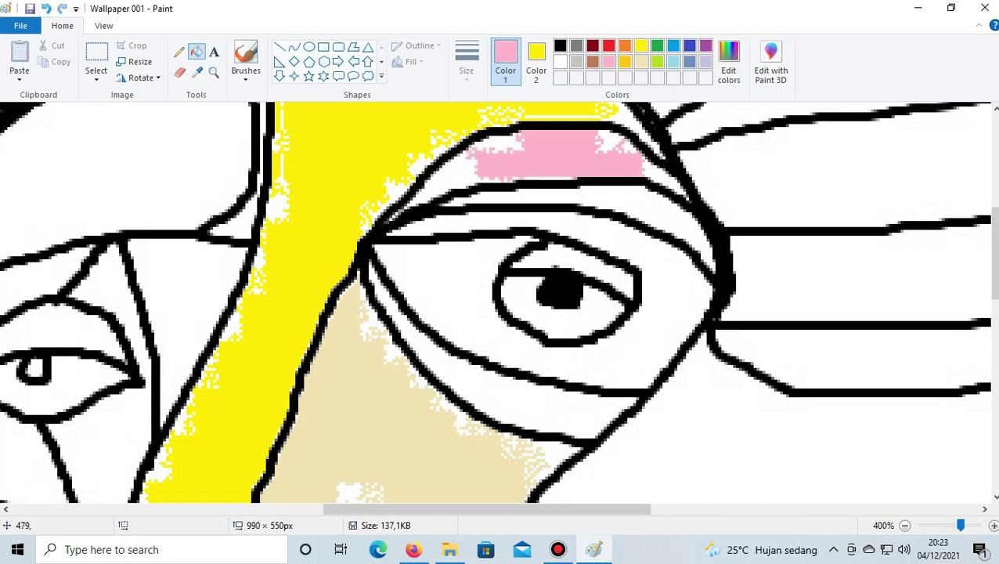
pyautogui.click(459, 167)
pyautogui.click(423, 195)
pyautogui.click(439, 186)
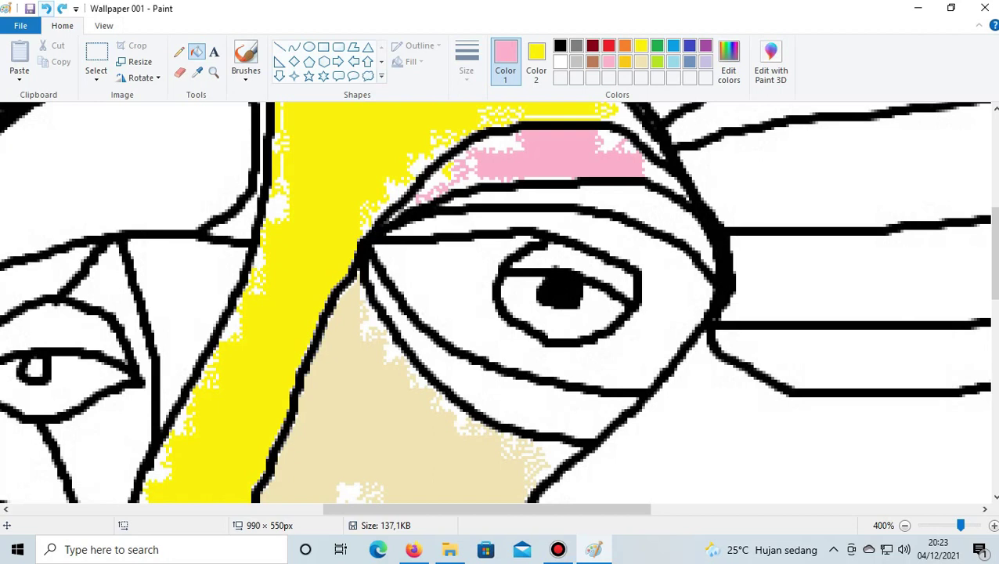
pyautogui.click(45, 9)
pyautogui.click(46, 8)
pyautogui.click(46, 9)
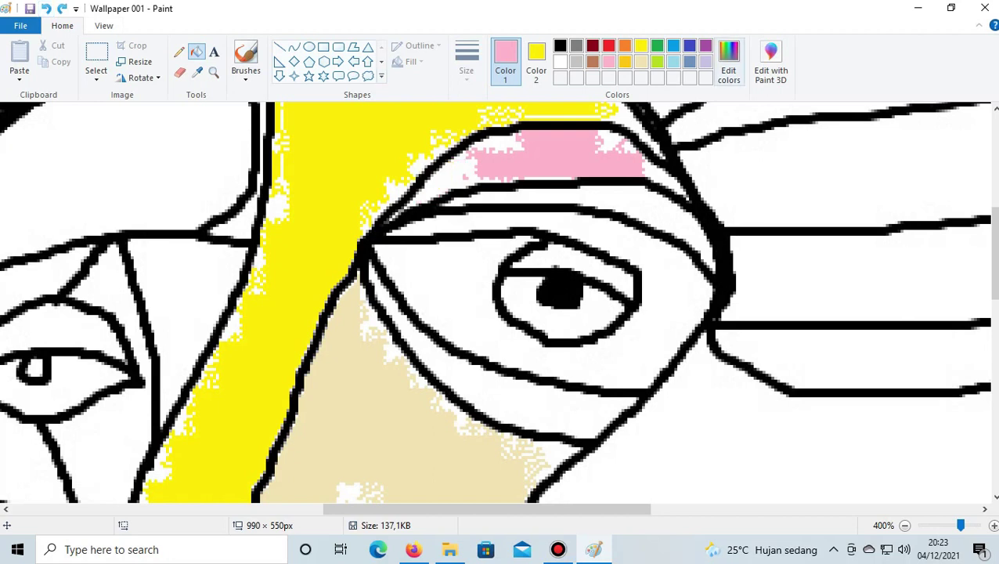
pyautogui.click(728, 61)
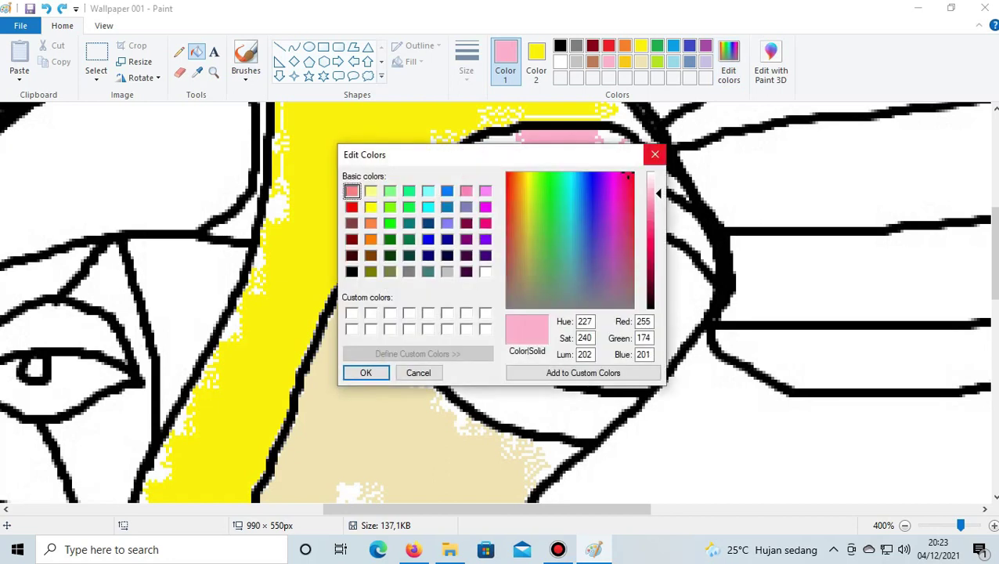
pyautogui.click(418, 372)
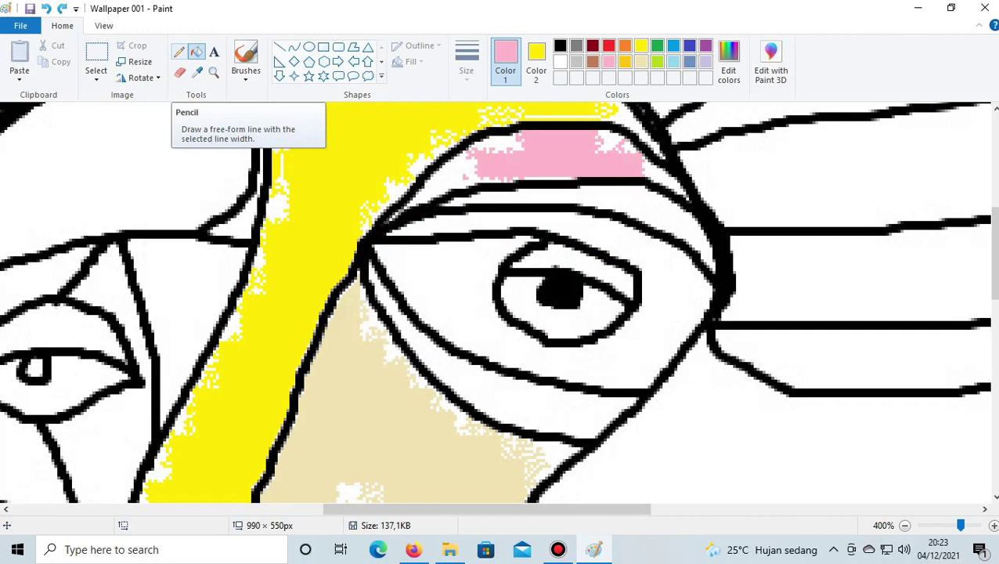
pyautogui.click(178, 52)
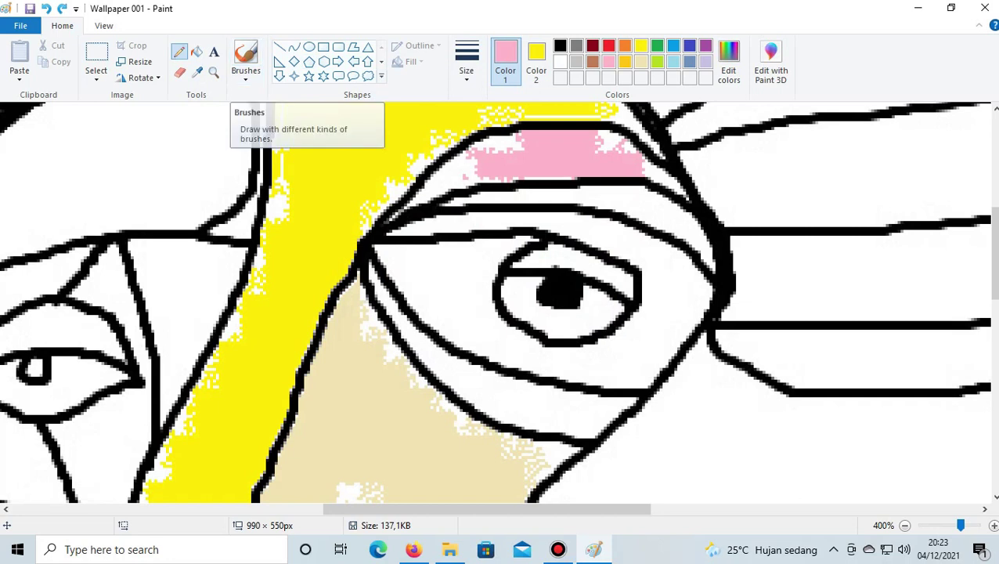
pyautogui.click(196, 51)
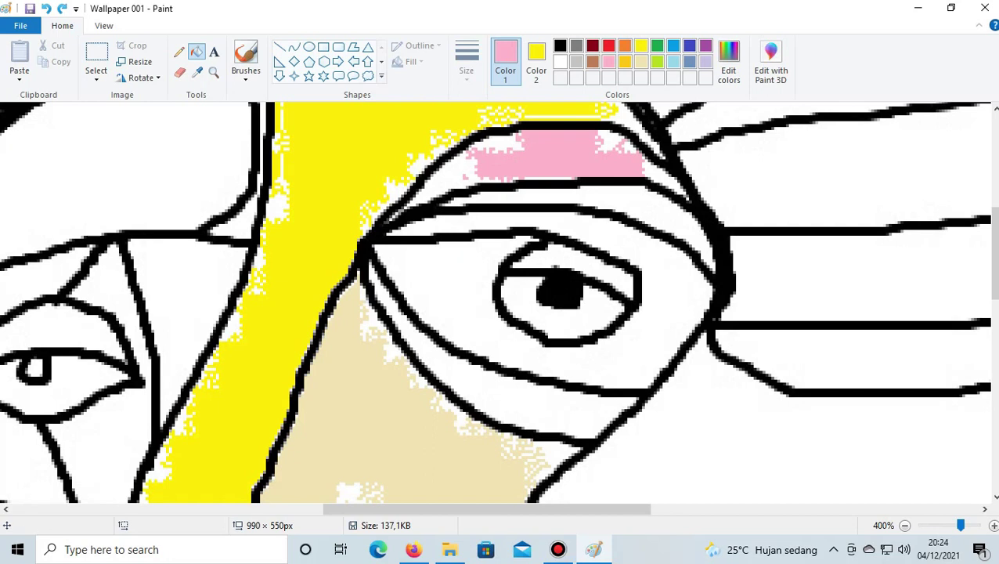
# Fill patches of the curved band under the eye with red, and undo the last patches near its inner end
pyautogui.click(609, 46)
pyautogui.moveTo(462, 379)
pyautogui.mouseDown()
pyautogui.moveTo(489, 375)
pyautogui.moveTo(599, 413)
pyautogui.moveTo(562, 399)
pyautogui.mouseUp()
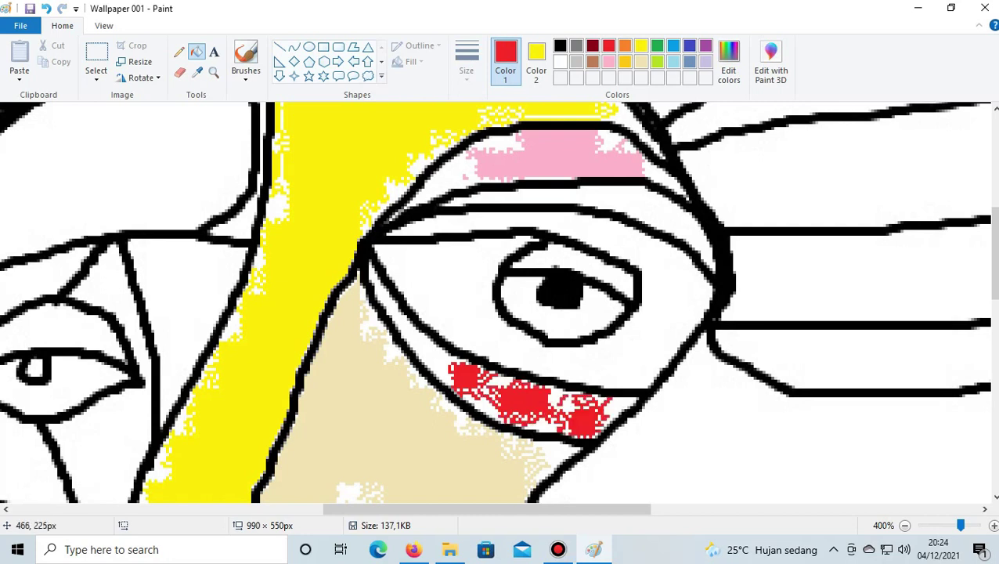
pyautogui.click(389, 304)
pyautogui.moveTo(404, 329); pyautogui.dragTo(431, 353)
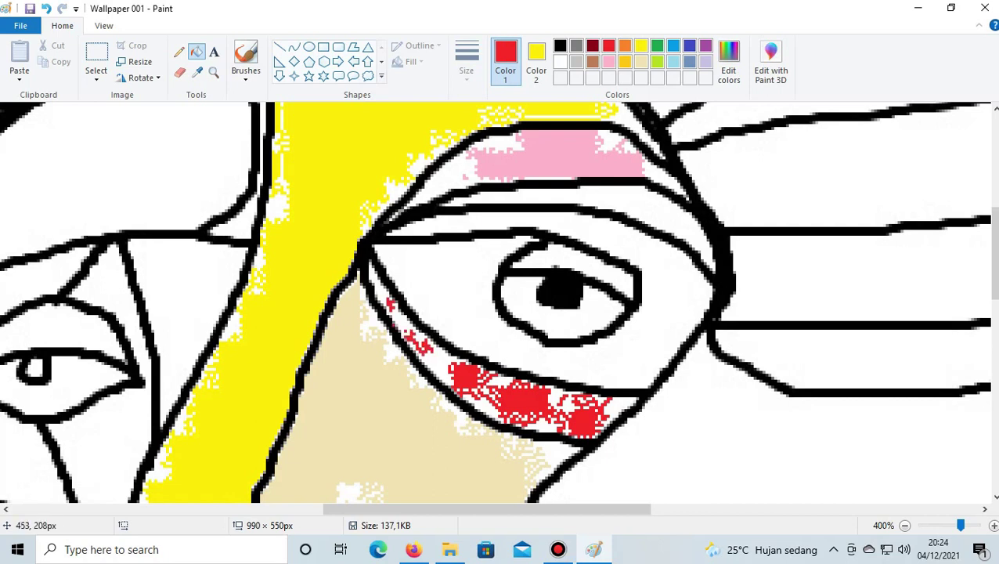
pyautogui.click(46, 8)
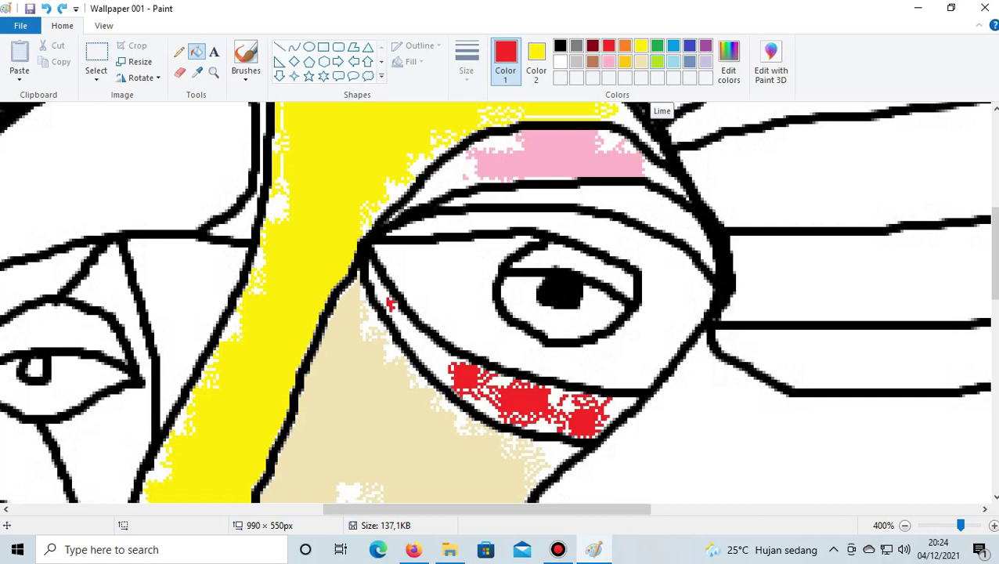
# Fill spots in the upper part of the iris, above the pupil, with lime
pyautogui.click(656, 62)
pyautogui.moveTo(588, 260)
pyautogui.mouseDown()
pyautogui.moveTo(584, 270)
pyautogui.moveTo(560, 257)
pyautogui.mouseUp()
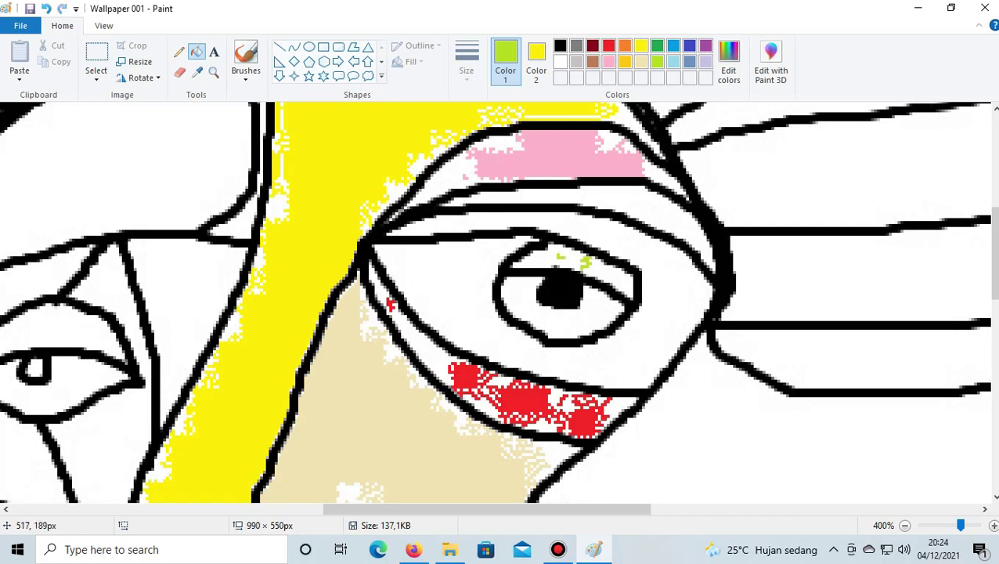
pyautogui.click(609, 276)
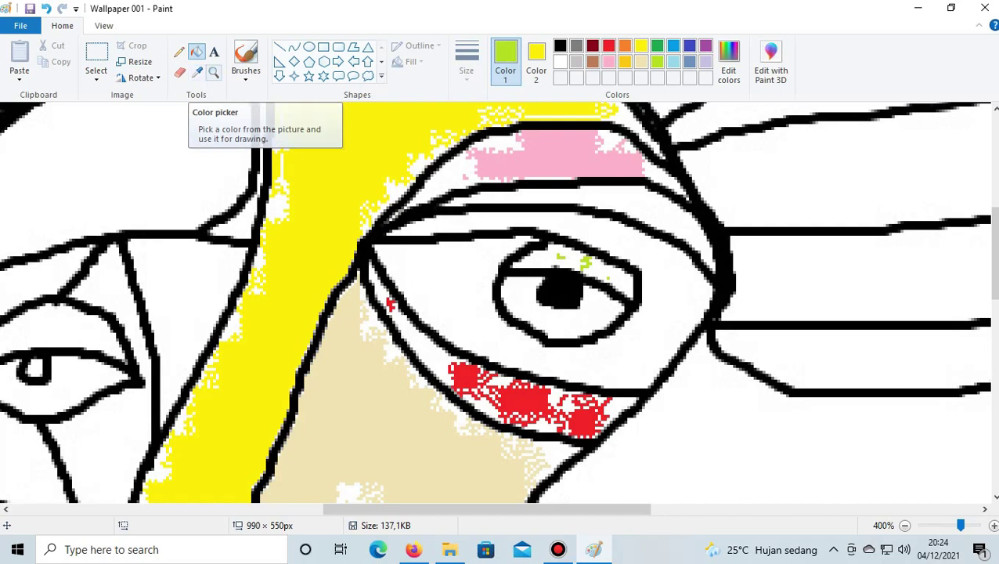
# Switch from filling to painting with lime, trying the Oil brush before choosing another brush type
pyautogui.click(245, 66)
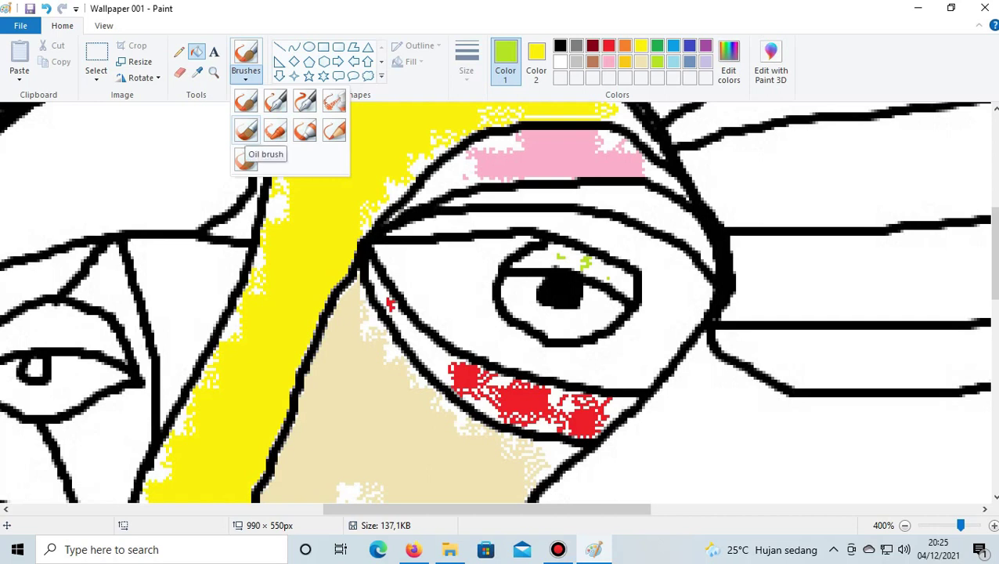
pyautogui.click(245, 130)
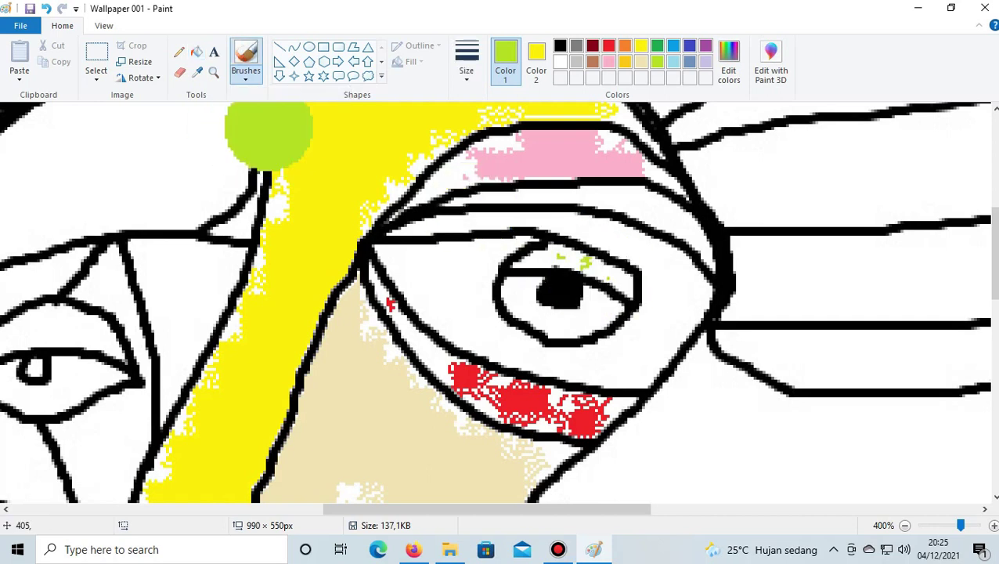
pyautogui.click(245, 74)
pyautogui.press('Escape')
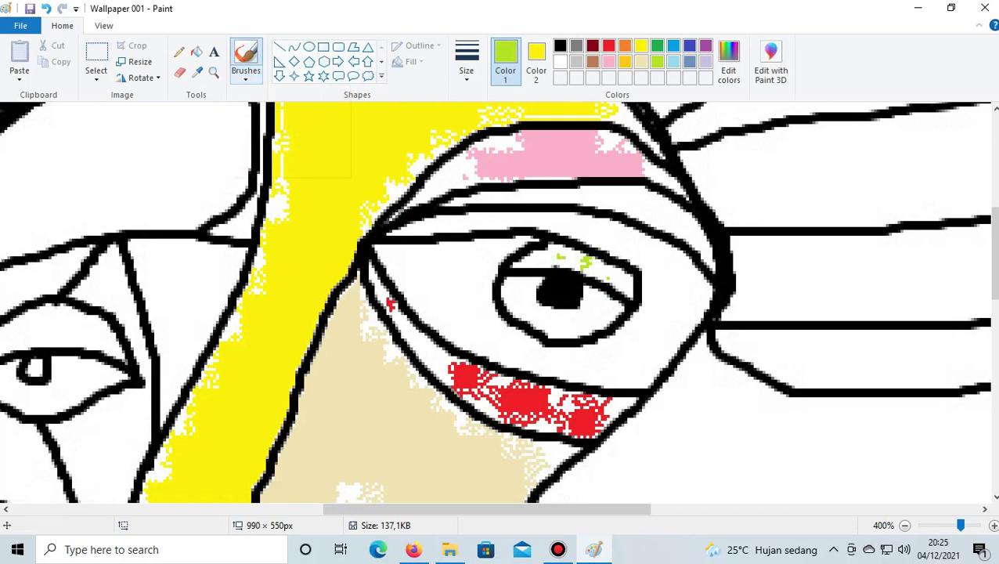
pyautogui.click(245, 75)
pyautogui.click(243, 156)
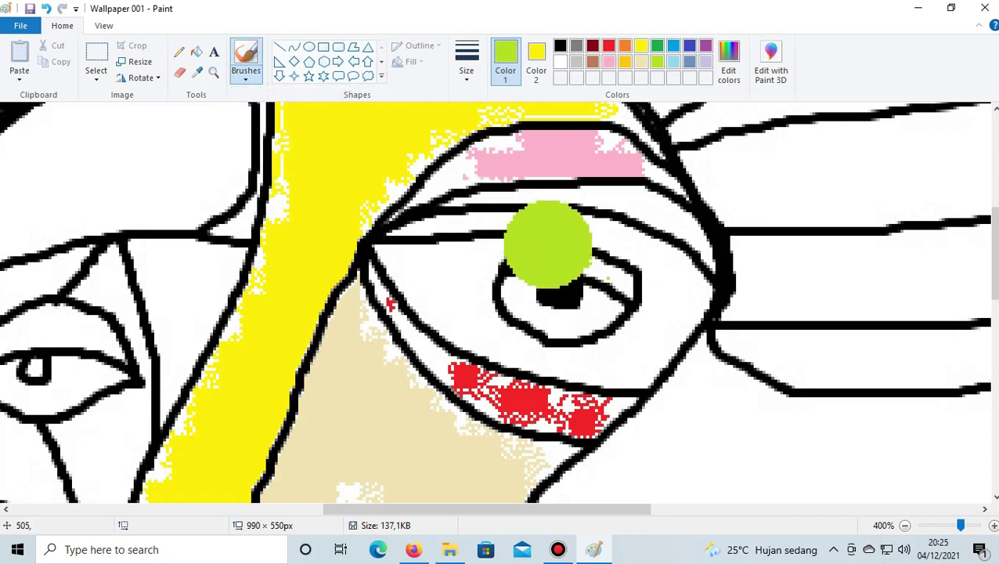
# Save the picture and fill gaps in the upper iris section of the large right eye with lime green
pyautogui.click(245, 71)
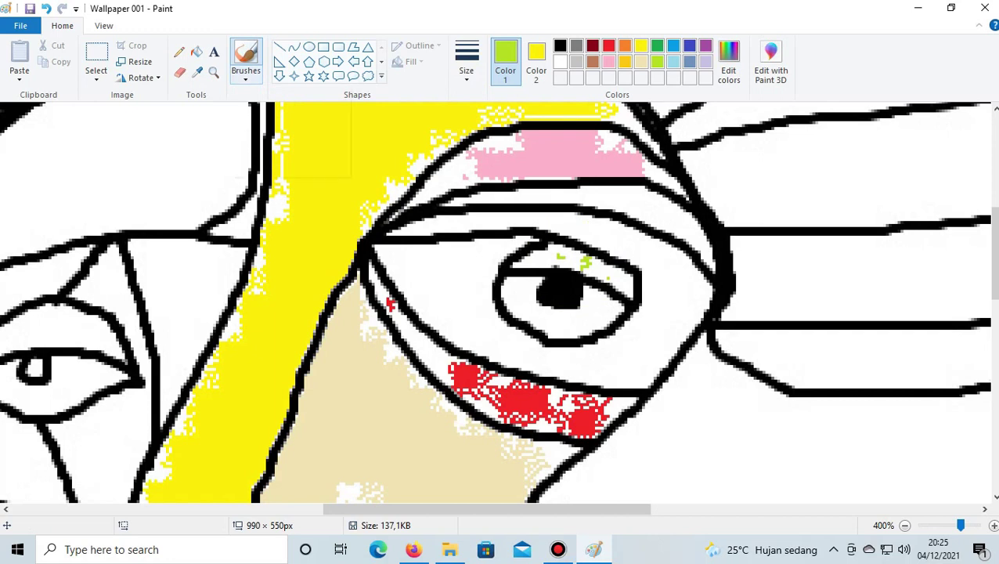
pyautogui.click(196, 52)
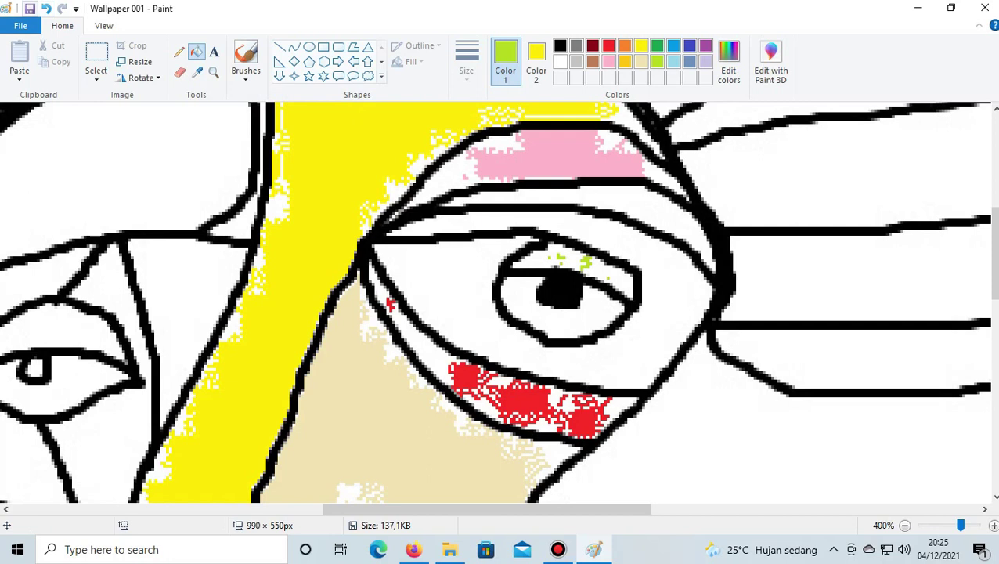
pyautogui.click(30, 8)
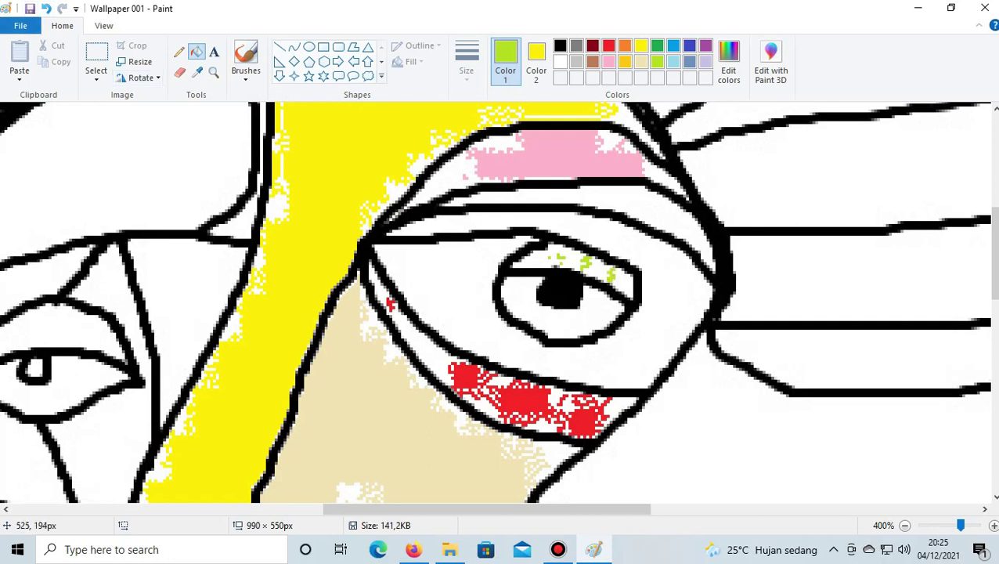
pyautogui.moveTo(611, 274)
pyautogui.mouseDown()
pyautogui.moveTo(623, 283)
pyautogui.moveTo(596, 268)
pyautogui.mouseUp()
pyautogui.hotkey('ctrl', 'z')
pyautogui.click(46, 8)
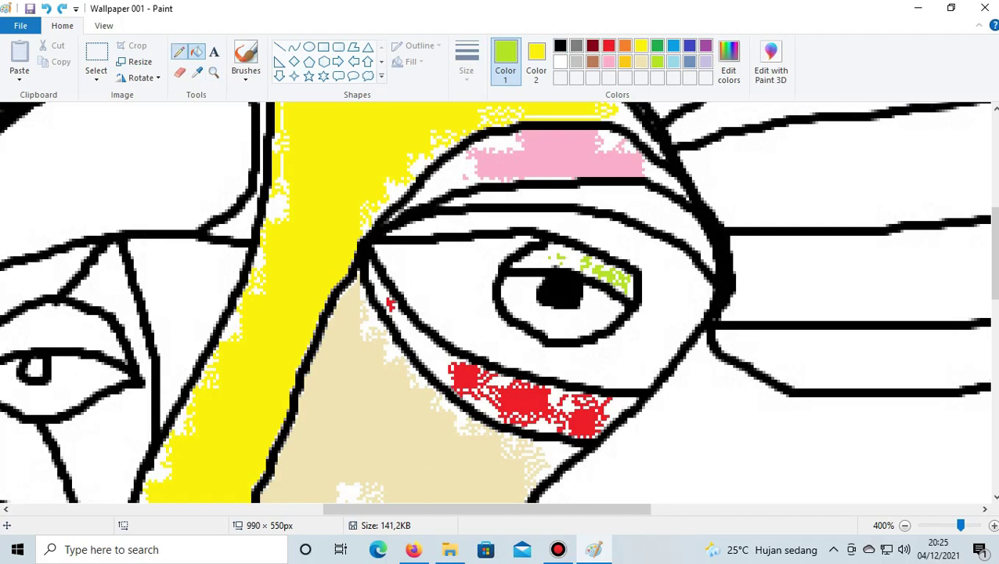
# Try to draw a straight black pencil line from the iris's outer edge down to the lower eyelid
pyautogui.click(179, 52)
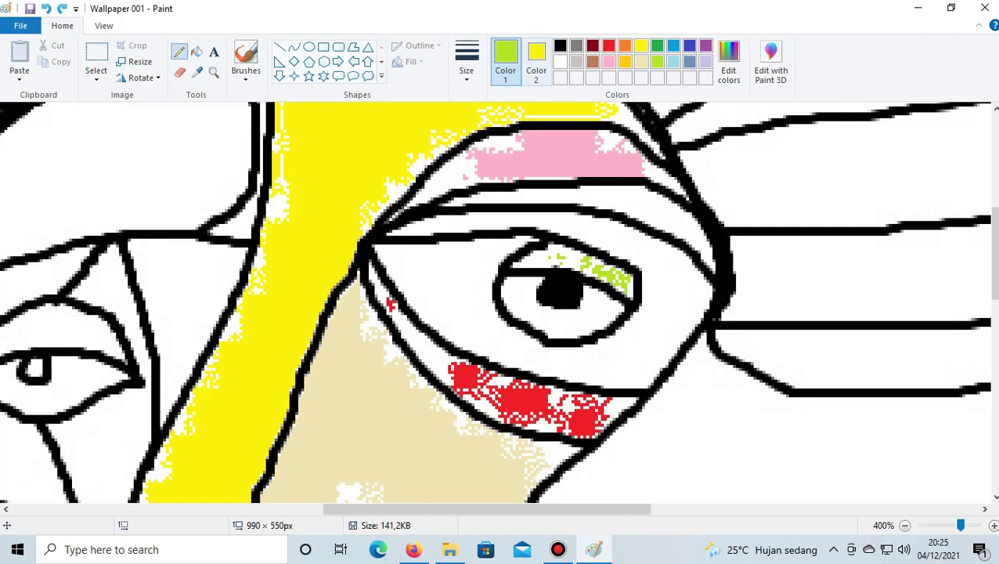
pyautogui.click(560, 45)
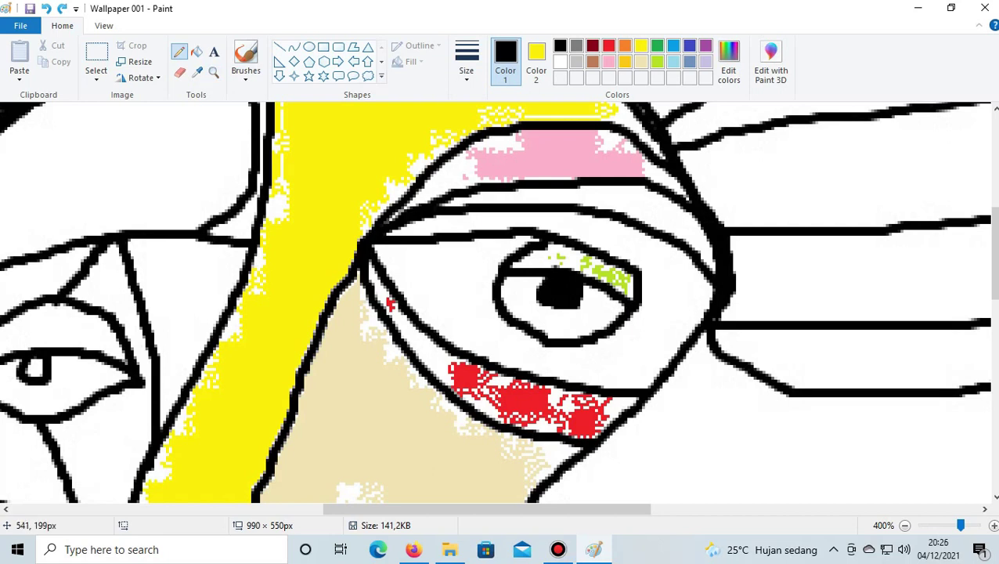
pyautogui.moveTo(638, 271); pyautogui.dragTo(638, 387)
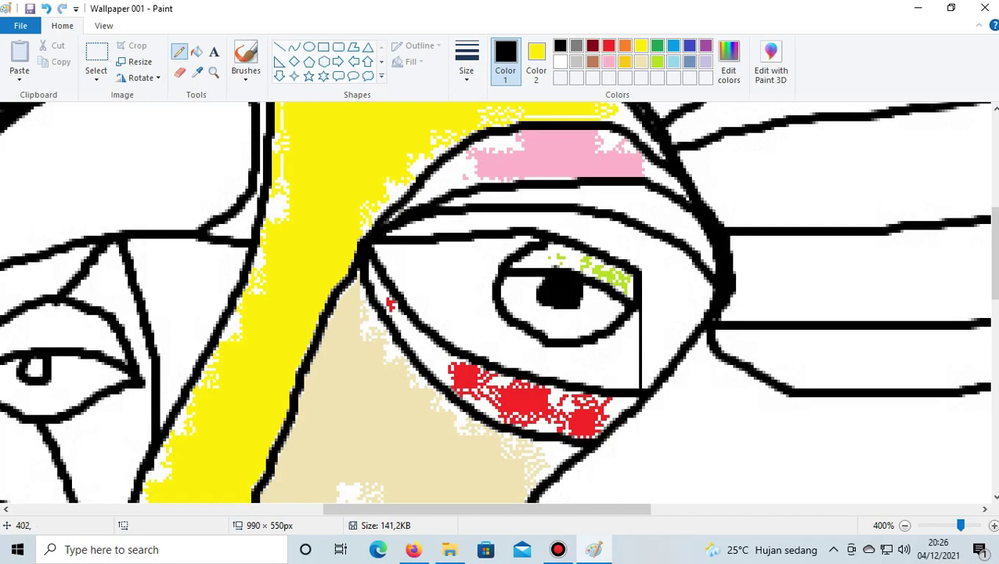
pyautogui.click(45, 9)
pyautogui.click(245, 69)
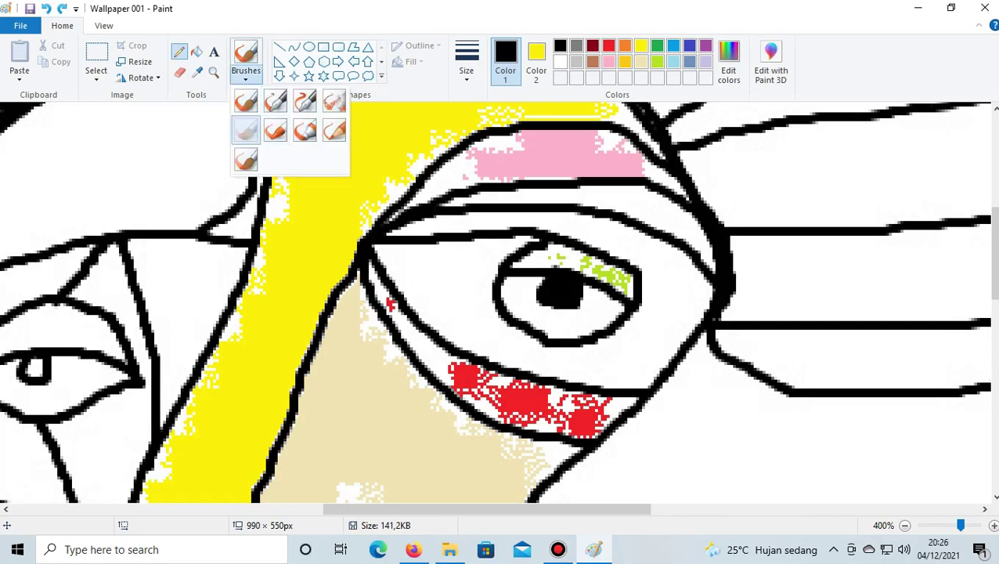
pyautogui.click(245, 130)
pyautogui.click(245, 71)
pyautogui.click(245, 159)
pyautogui.click(245, 70)
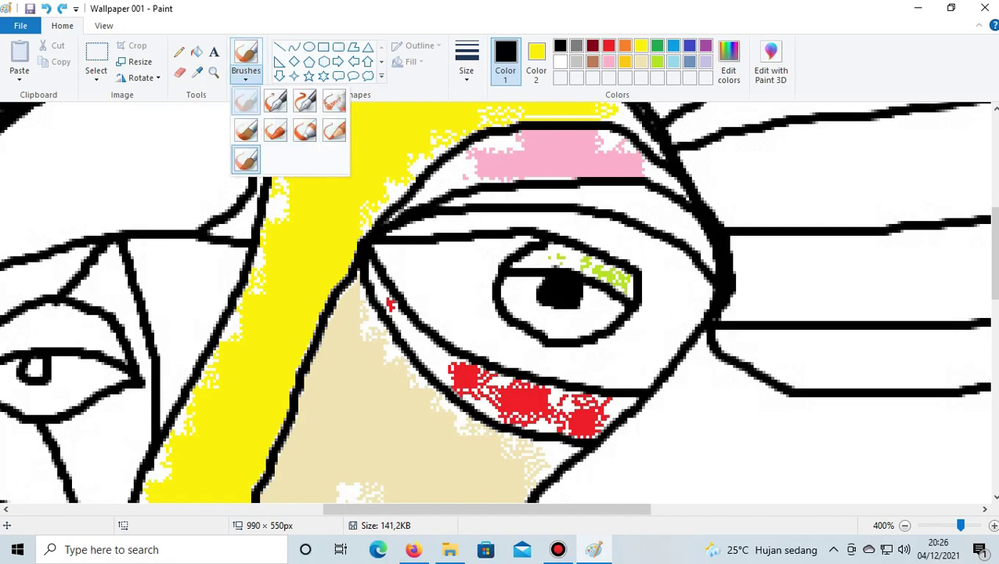
pyautogui.click(305, 130)
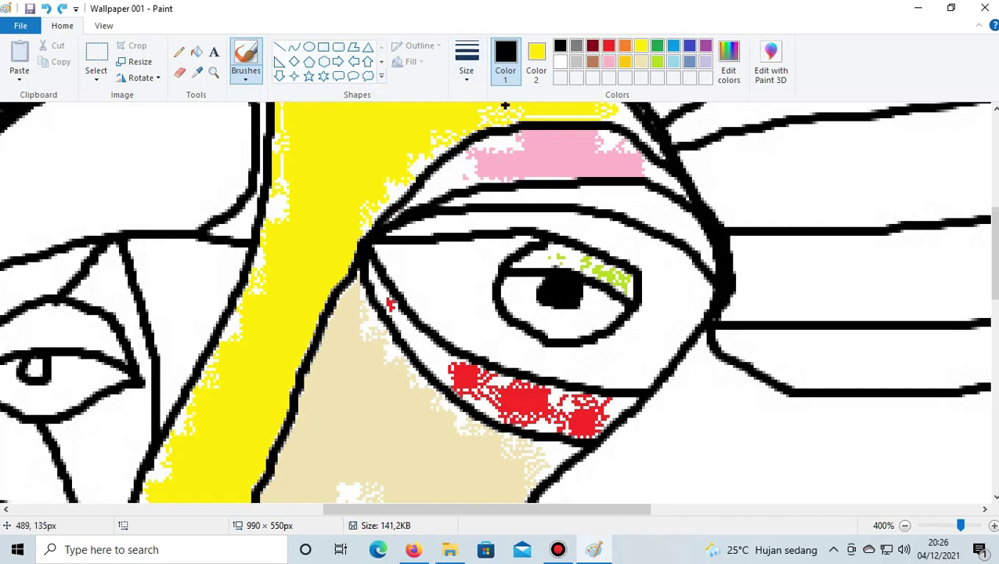
# Try to set the brush size to 5 px
pyautogui.scroll(-3, 528, 220)
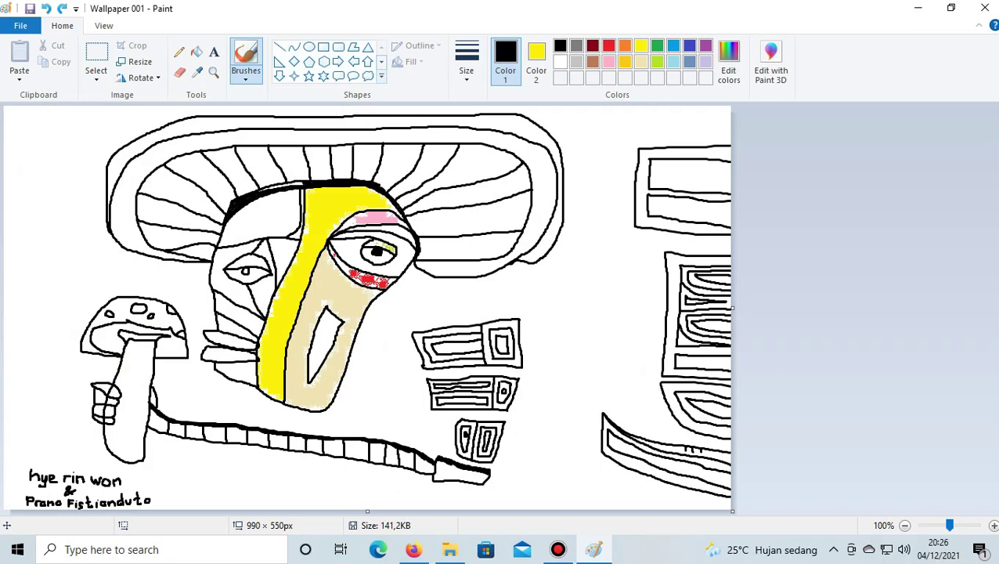
pyautogui.click(467, 65)
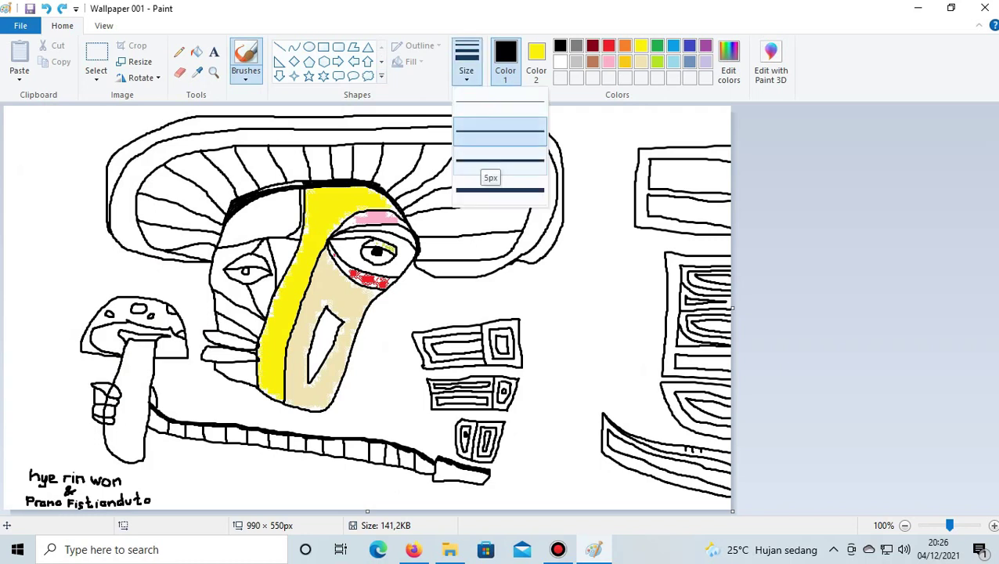
pyautogui.click(499, 160)
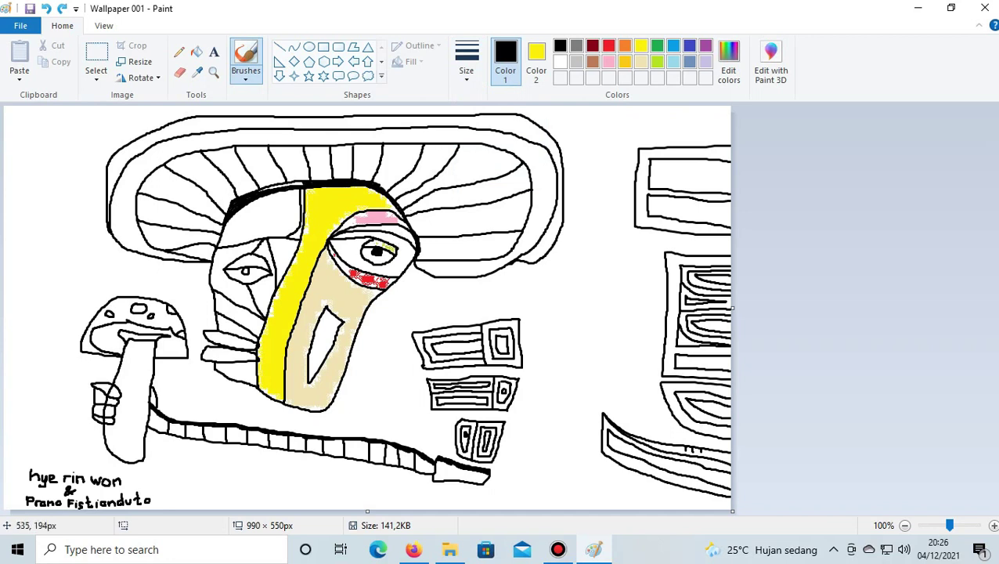
pyautogui.scroll(1, 400, 258)
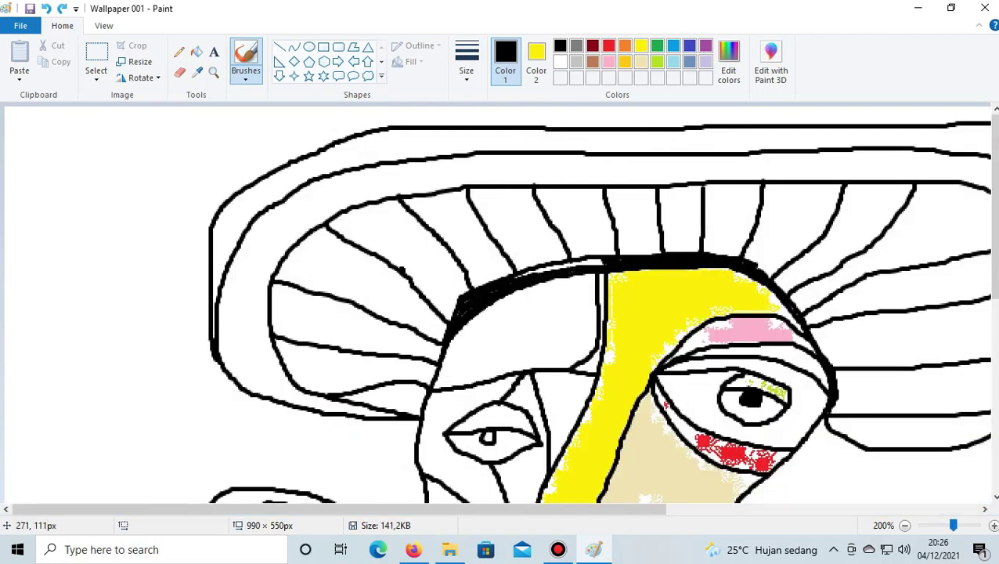
pyautogui.scroll(-1, 689, 317)
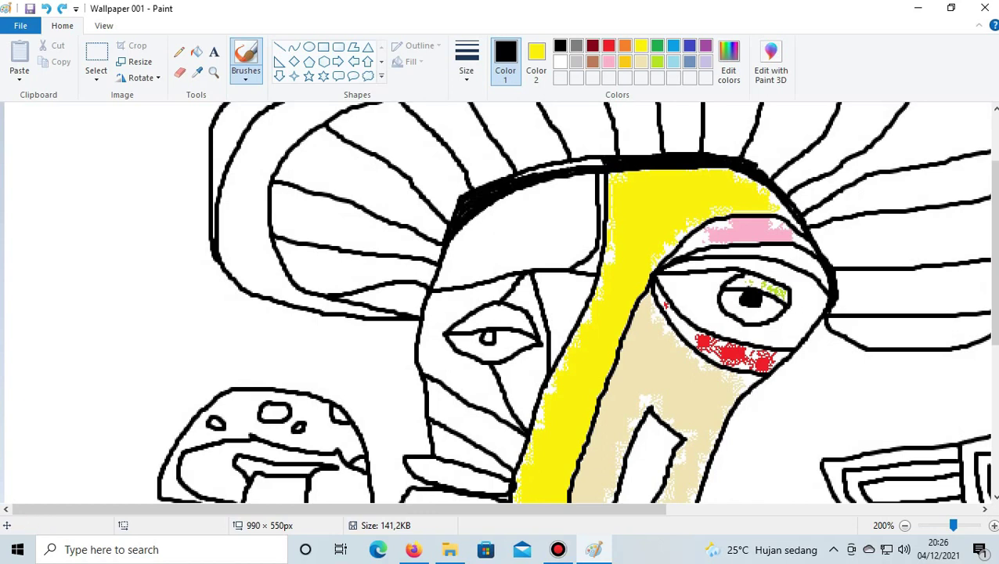
pyautogui.click(467, 61)
pyautogui.click(499, 160)
pyautogui.click(466, 62)
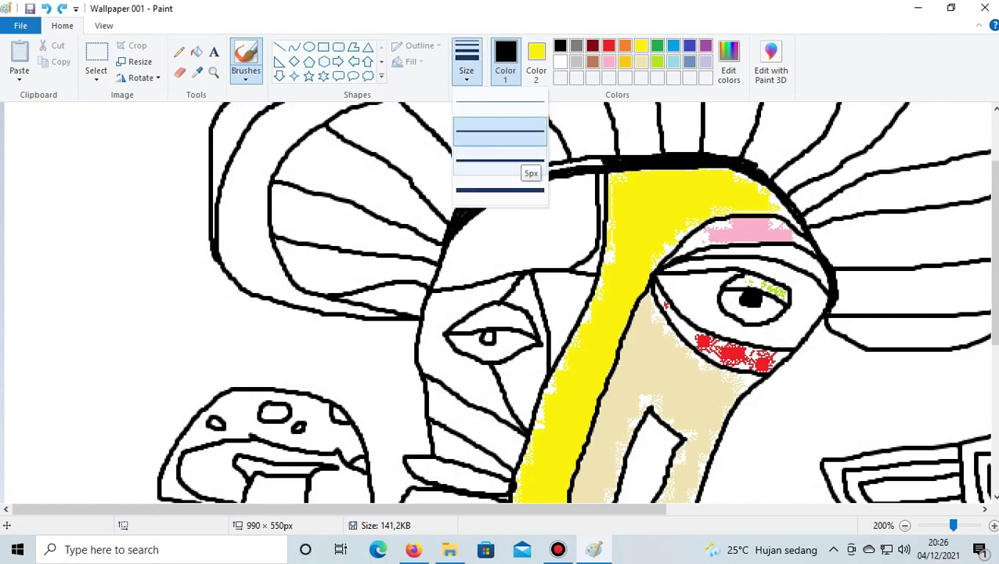
# Try to close off the outer part of the eye white with a short black pencil stroke below the iris
pyautogui.click(179, 52)
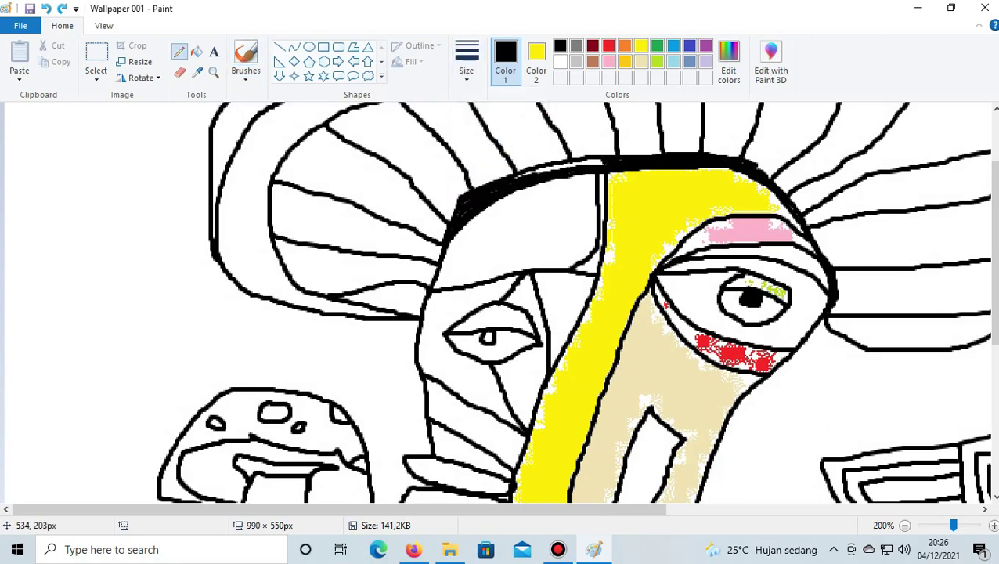
pyautogui.moveTo(788, 309); pyautogui.dragTo(793, 344)
pyautogui.click(45, 8)
# Fill the inner part of the large eye's white, between the nose and the iris, with light turquoise
pyautogui.click(245, 69)
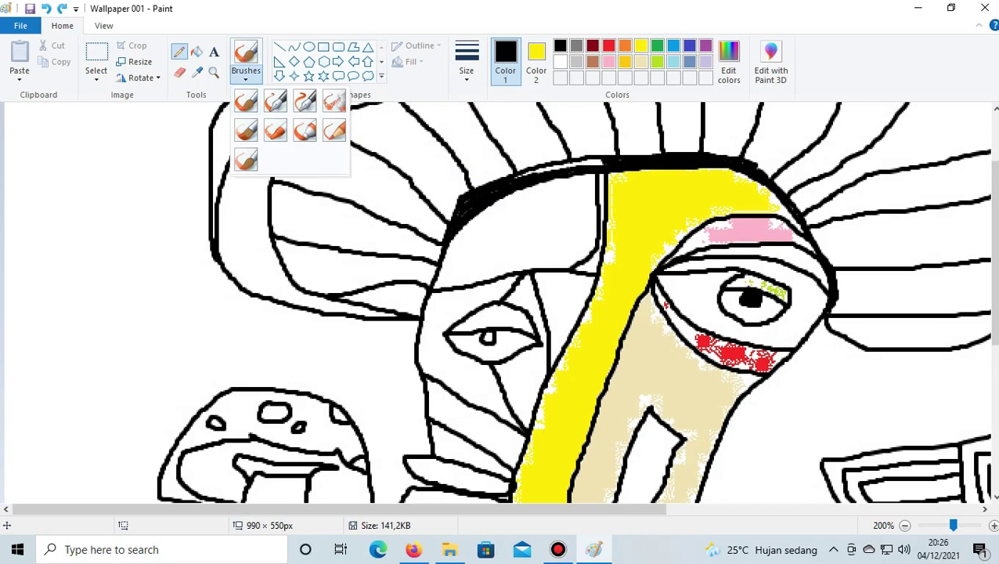
pyautogui.click(196, 51)
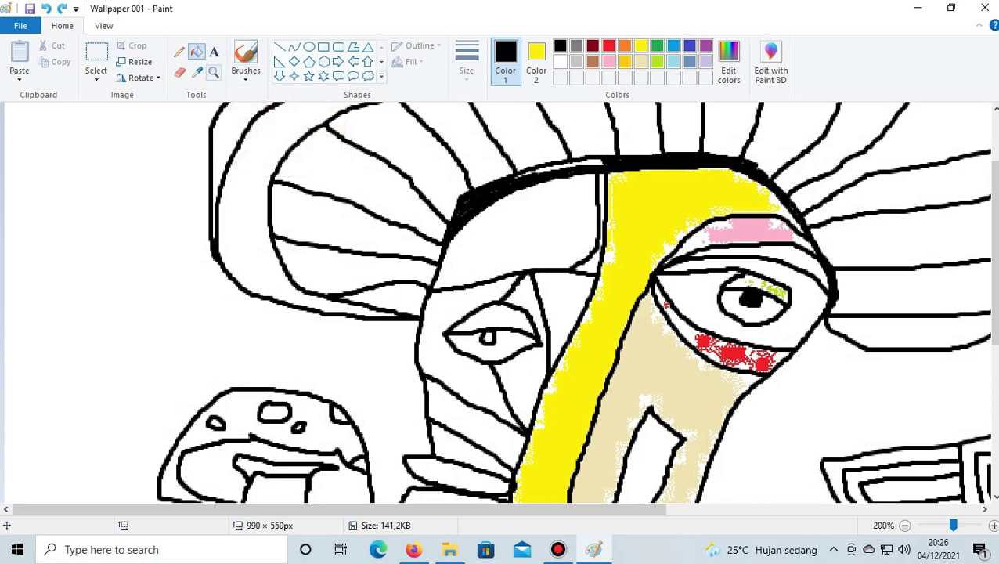
pyautogui.click(96, 72)
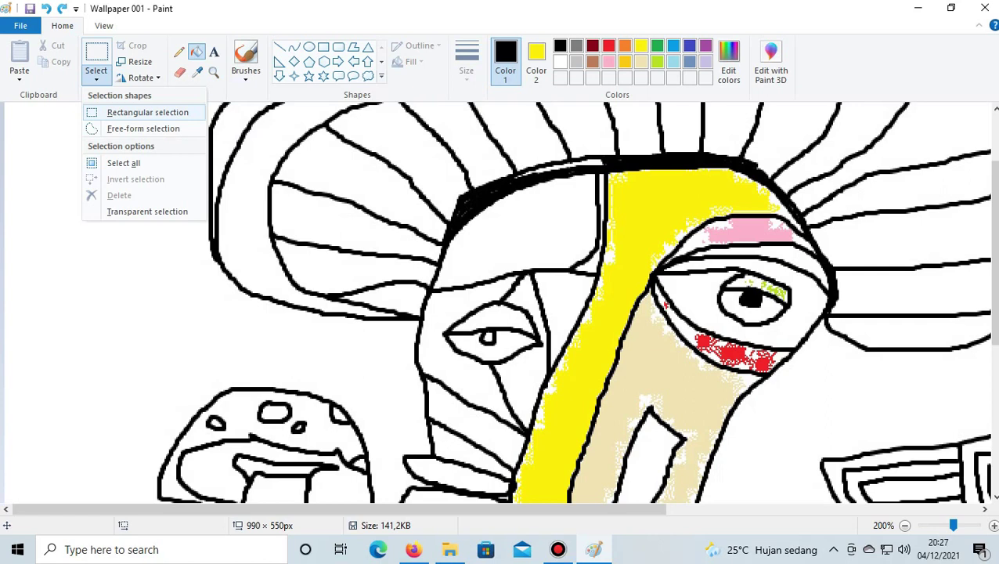
pyautogui.scroll(-1, 352, 66)
pyautogui.scroll(1, 353, 66)
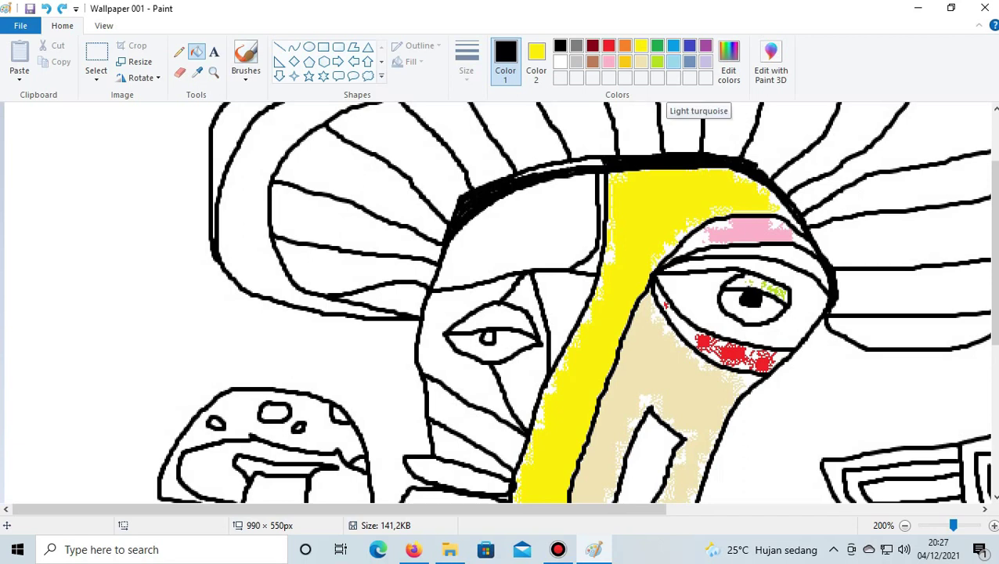
pyautogui.click(674, 62)
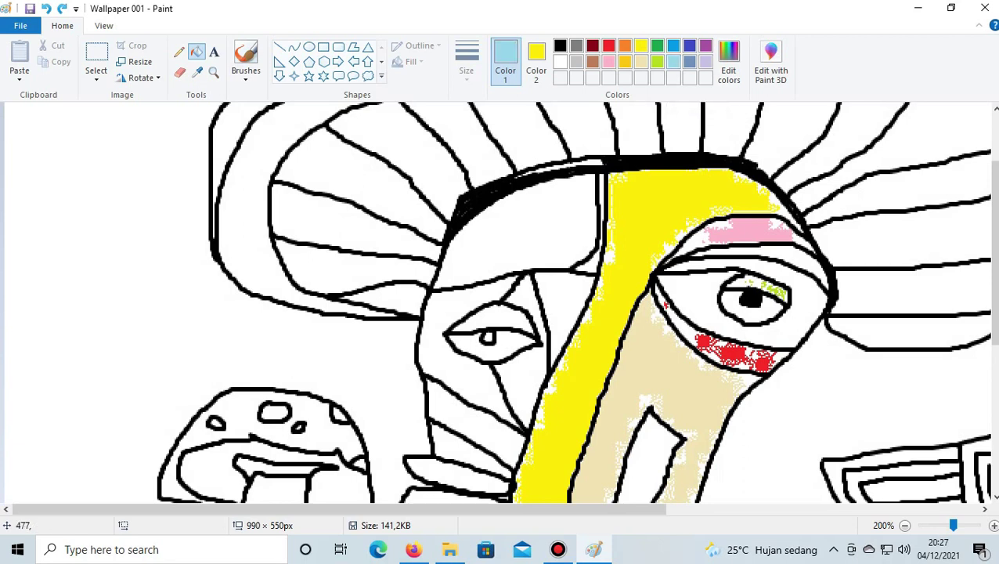
pyautogui.moveTo(708, 309); pyautogui.dragTo(705, 309)
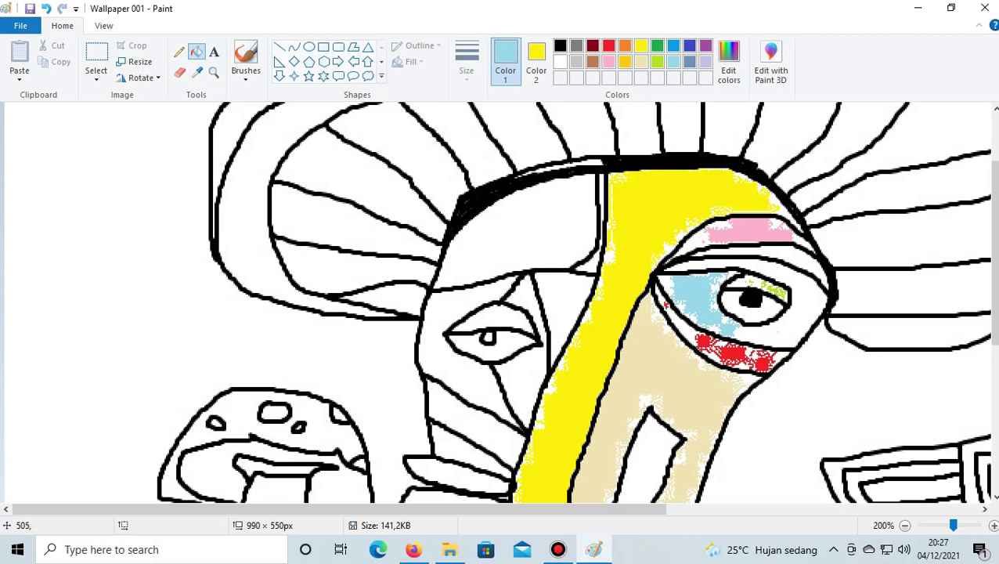
pyautogui.click(45, 8)
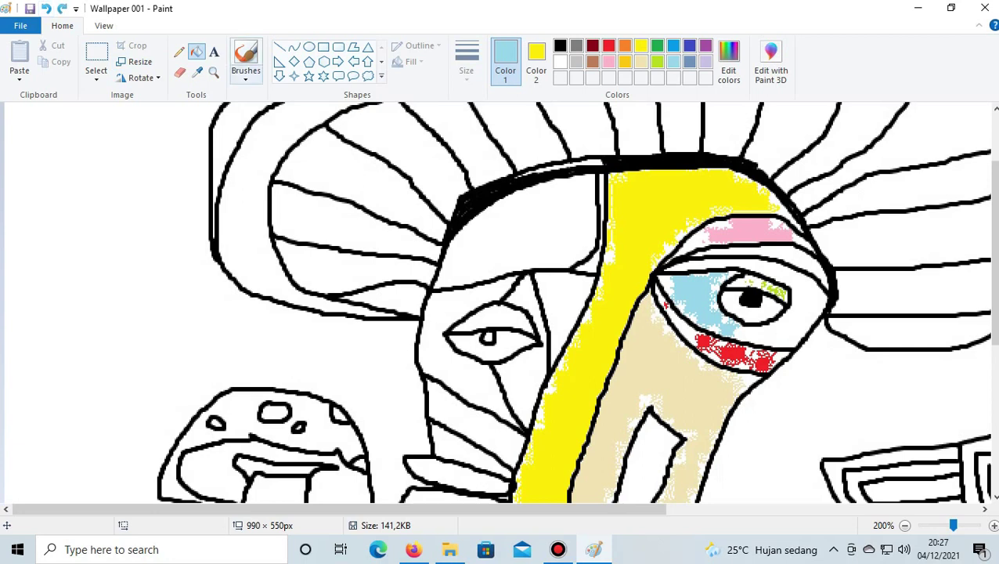
# Try to fill the eye white on the outer side of and below the iris with light turquoise
pyautogui.click(245, 71)
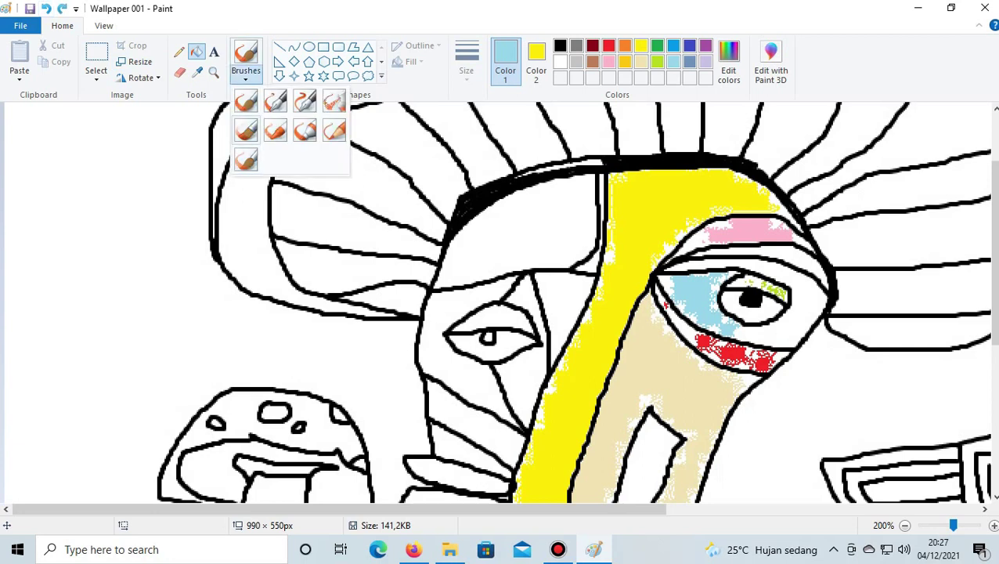
pyautogui.click(245, 130)
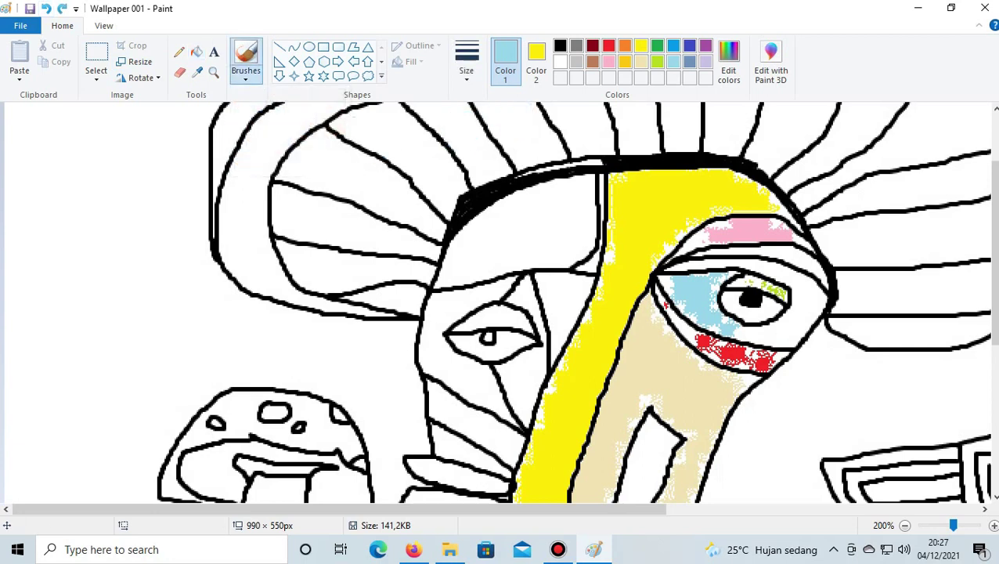
pyautogui.click(196, 52)
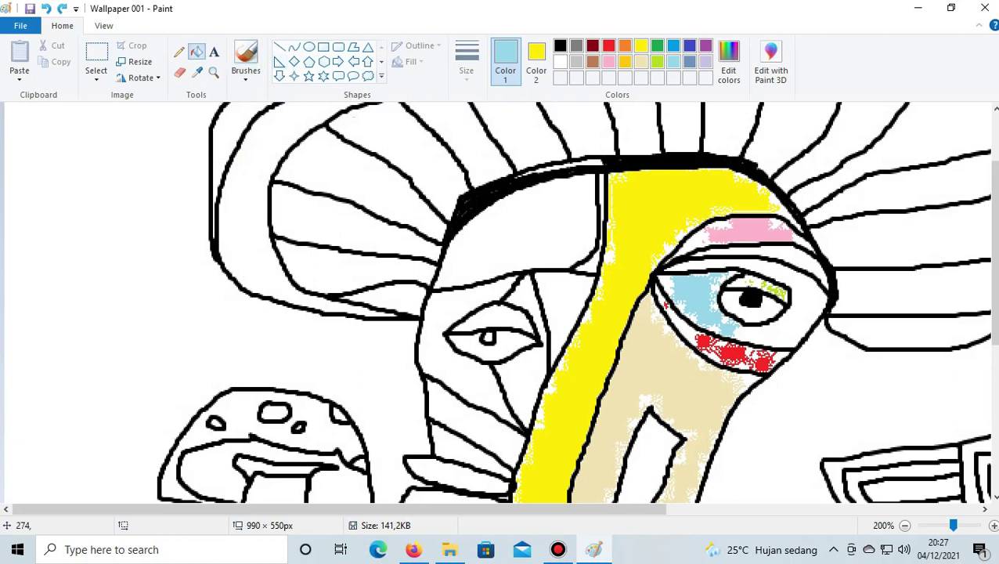
pyautogui.click(806, 309)
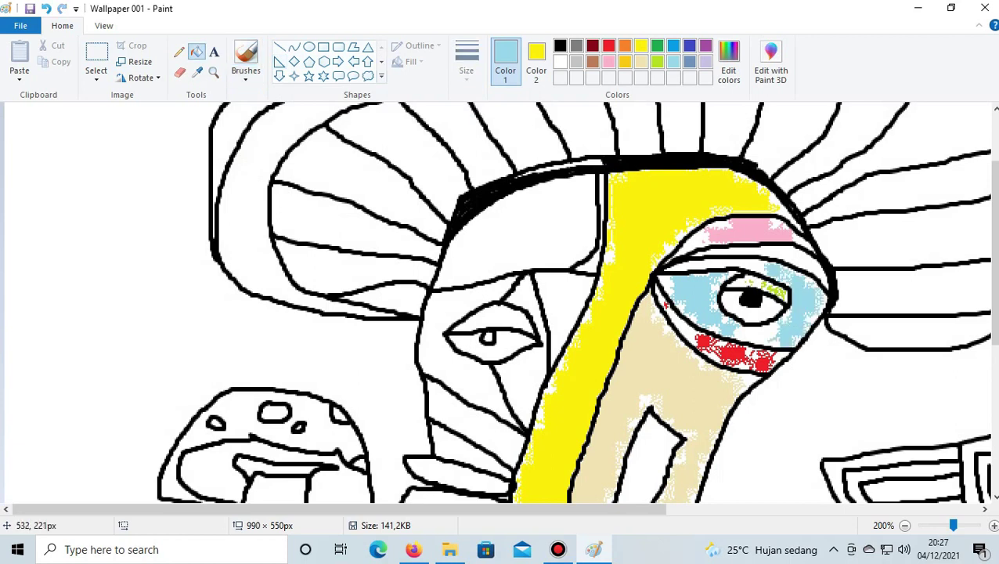
pyautogui.hotkey('ctrl', 'z')
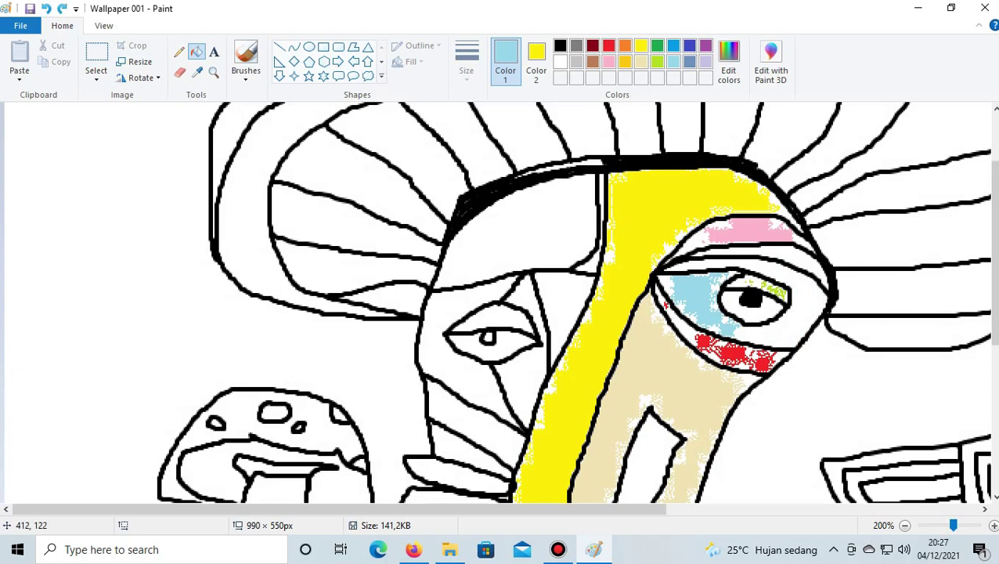
pyautogui.click(747, 333)
pyautogui.click(47, 9)
pyautogui.click(46, 9)
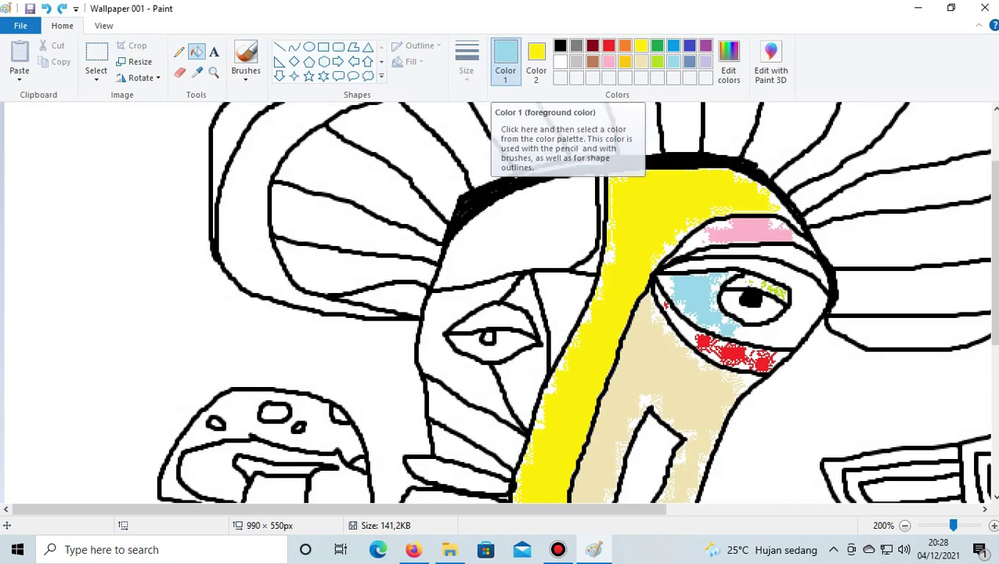
pyautogui.click(728, 61)
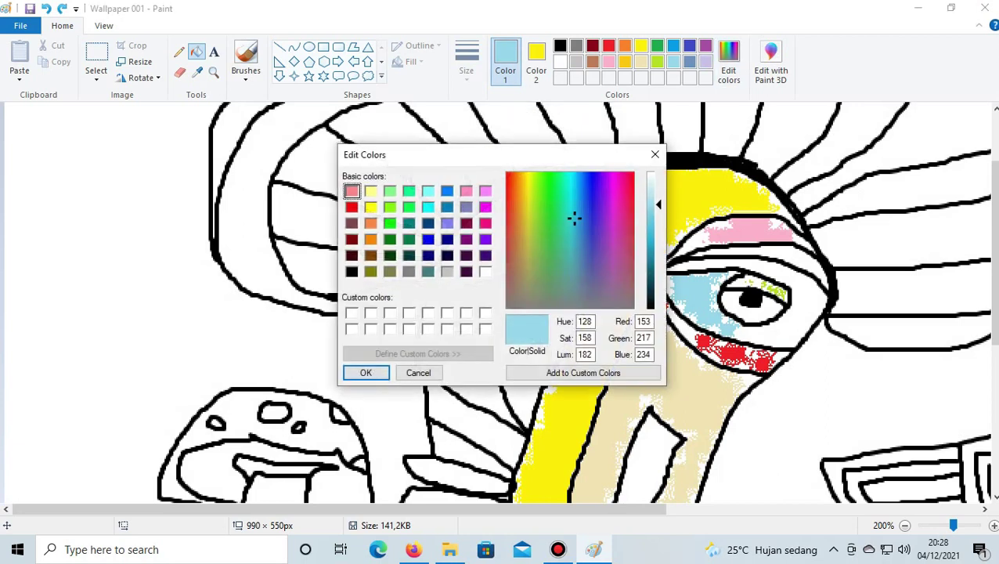
pyautogui.click(654, 154)
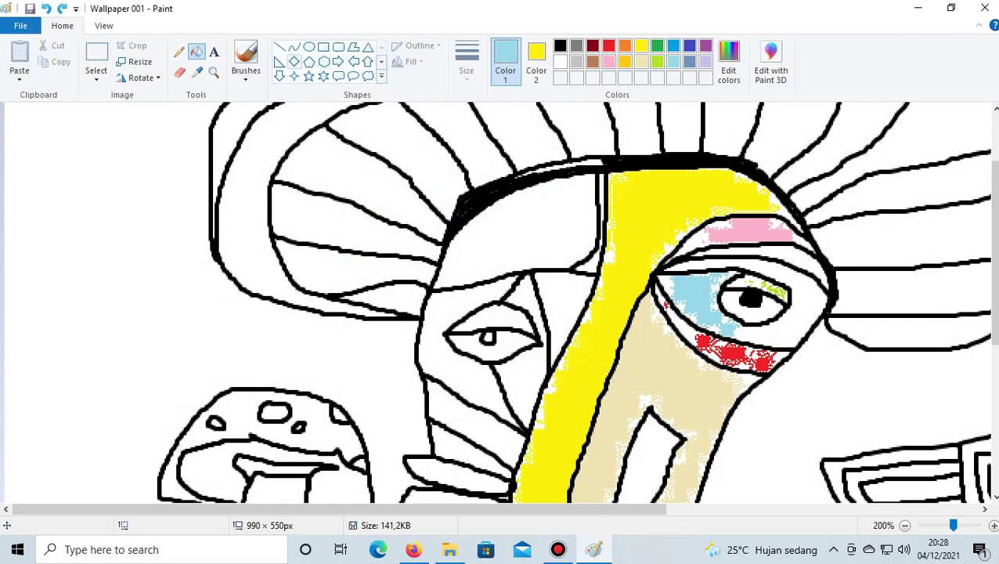
pyautogui.click(246, 66)
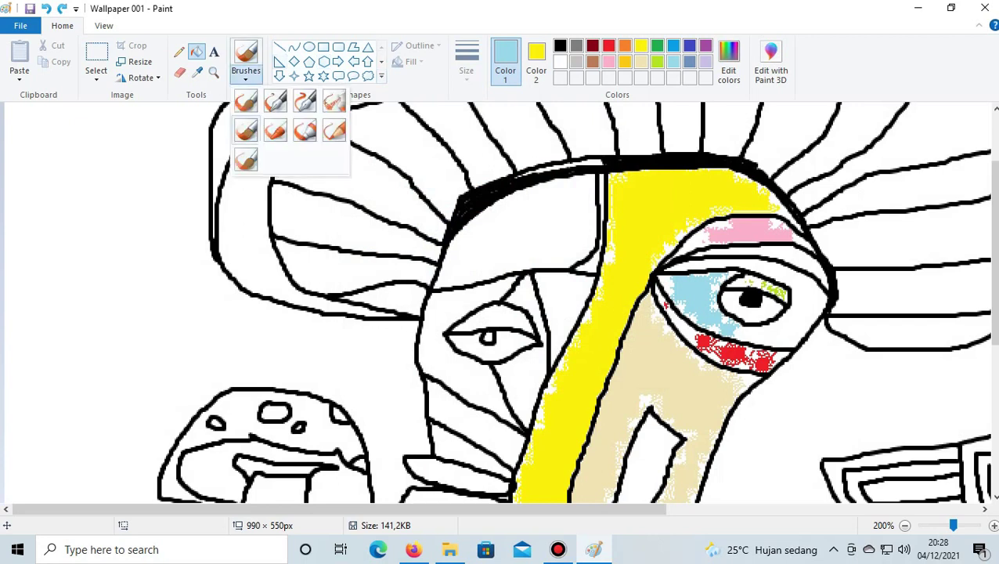
pyautogui.click(246, 101)
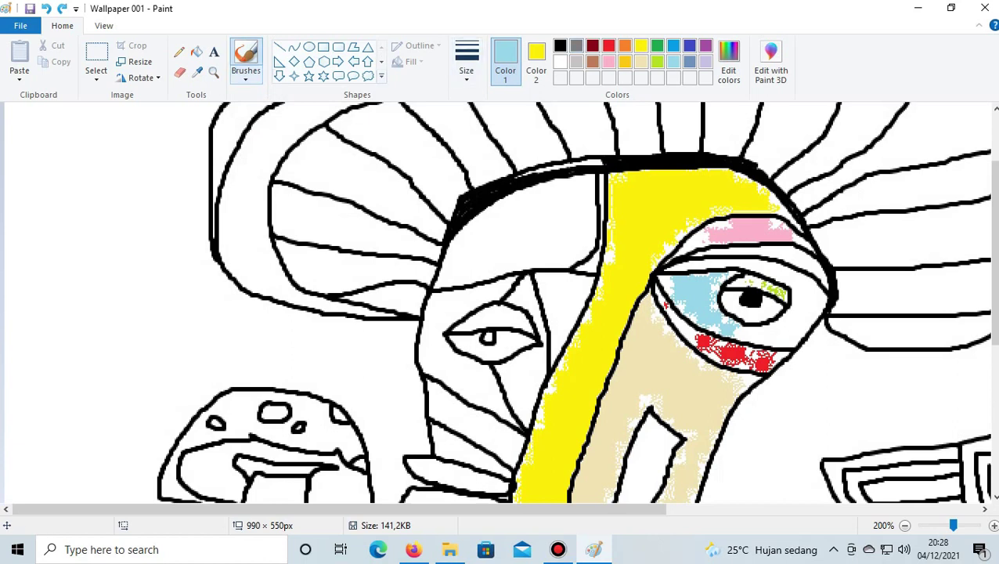
pyautogui.click(197, 51)
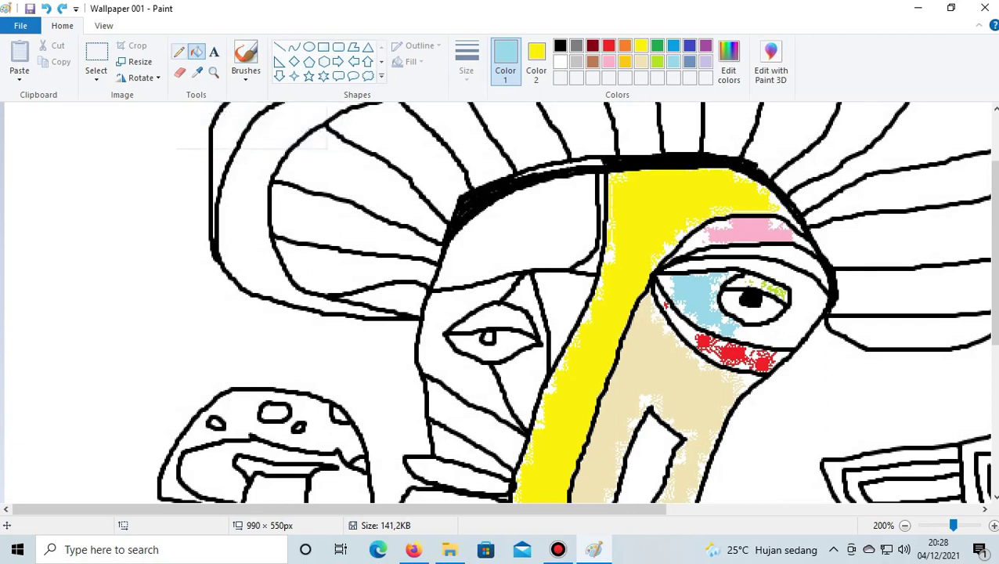
pyautogui.click(179, 52)
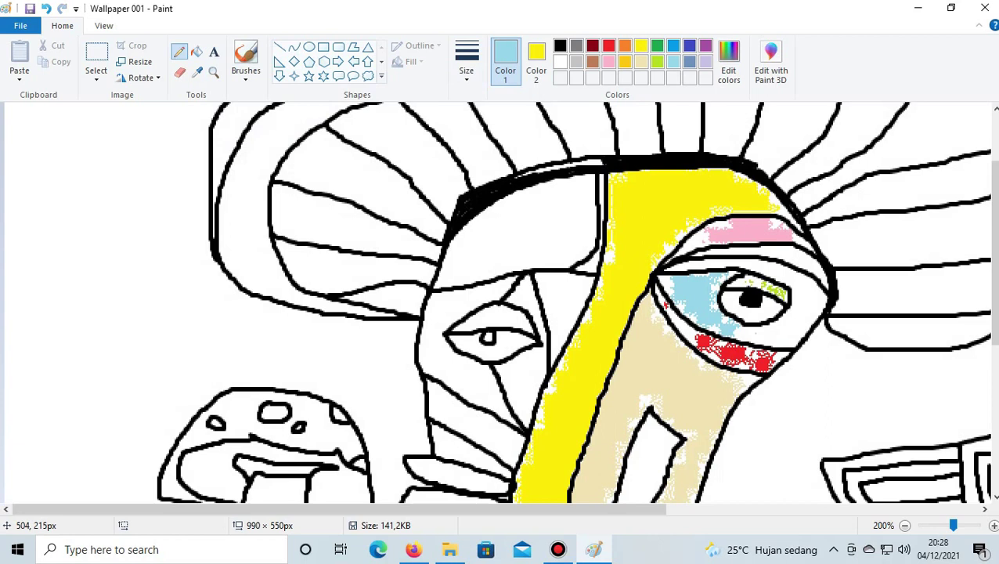
pyautogui.click(197, 71)
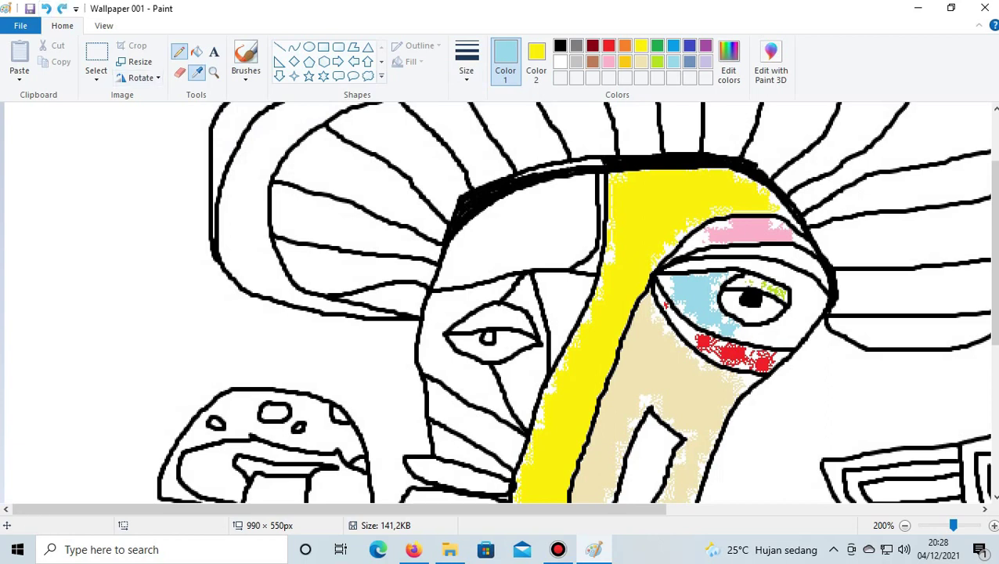
pyautogui.click(791, 304)
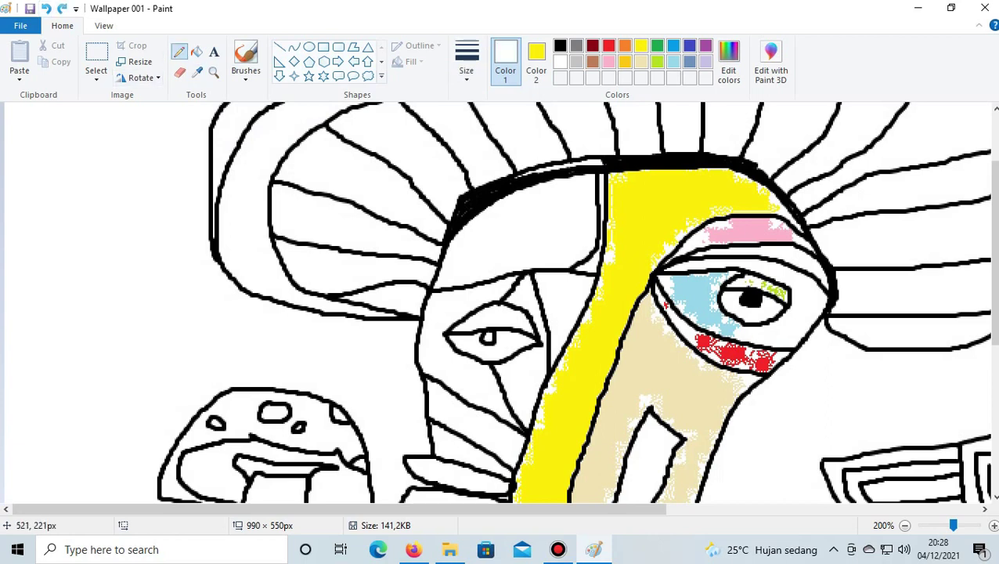
pyautogui.click(673, 62)
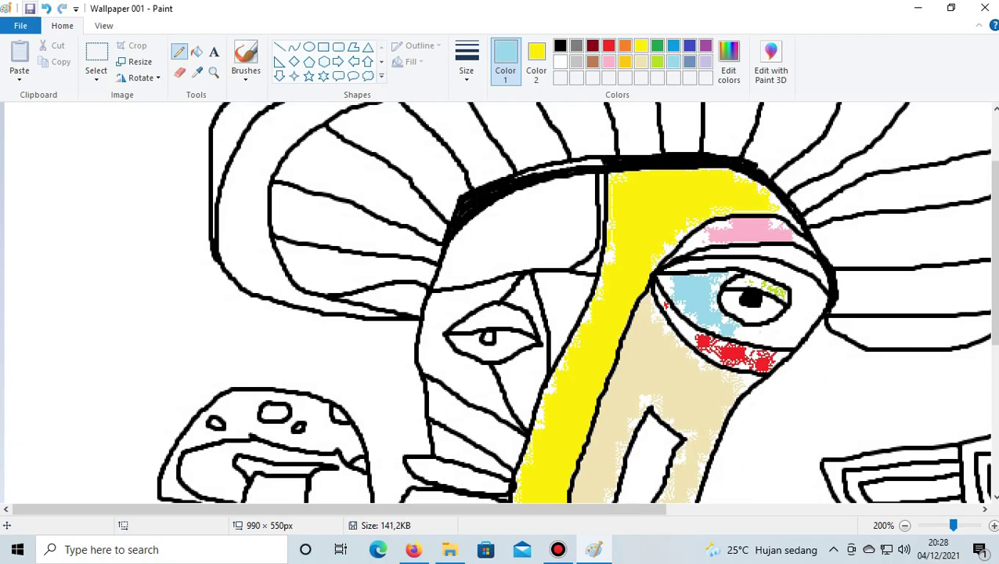
# Undo the last turquoise fill and fill the large eye's white on both sides of and above the iris with light turquoise
pyautogui.hotkey('ctrl', 'z')
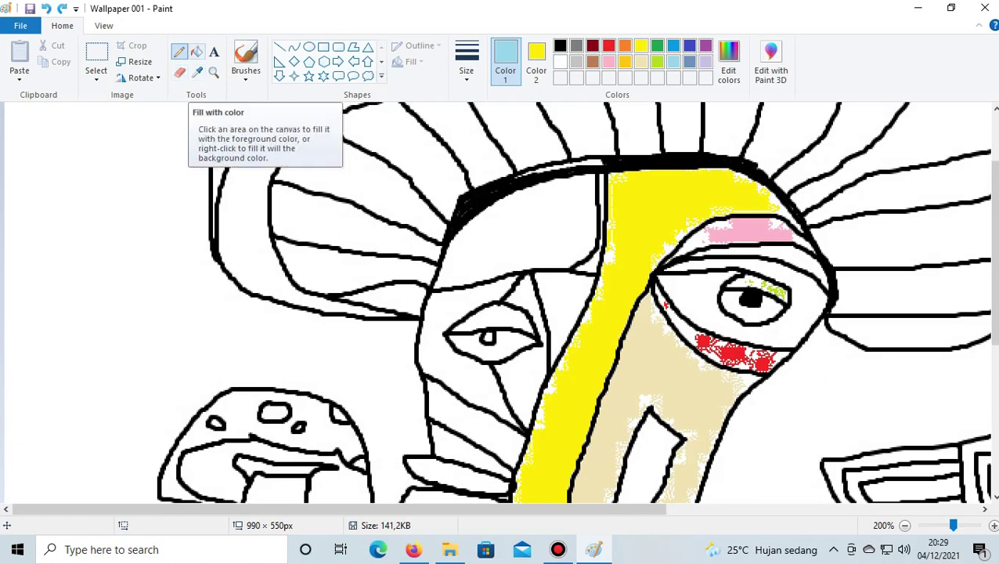
pyautogui.click(197, 51)
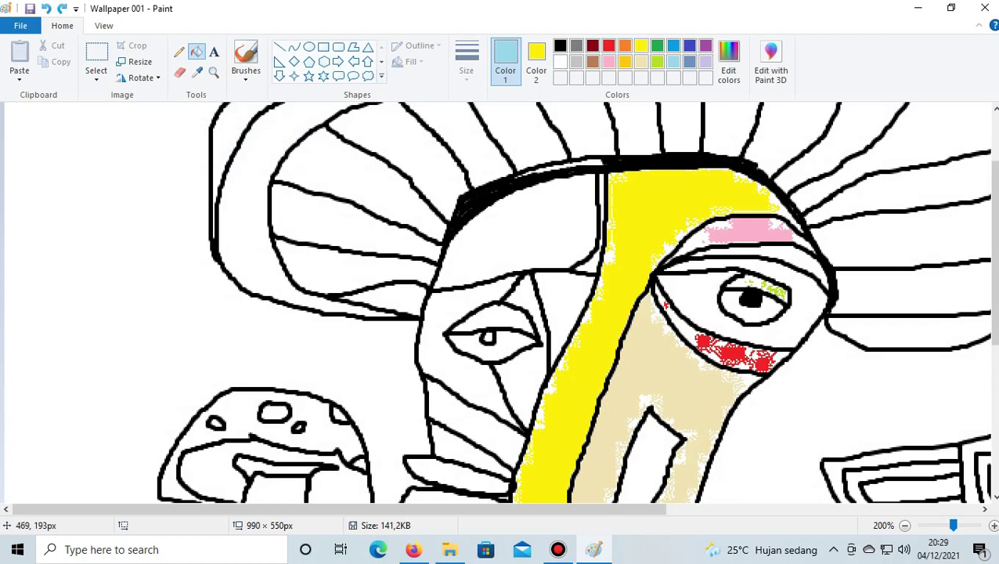
pyautogui.click(688, 300)
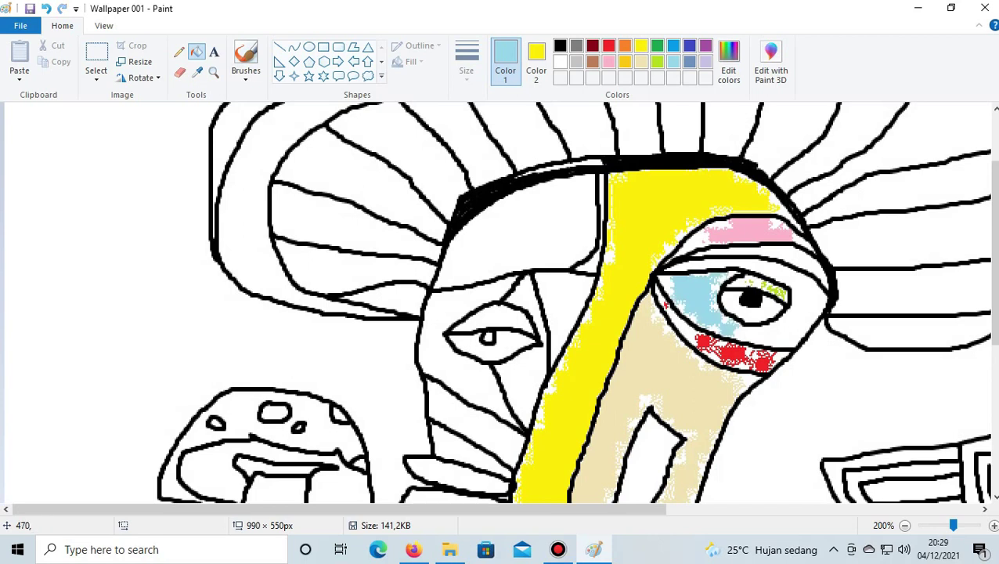
pyautogui.click(807, 301)
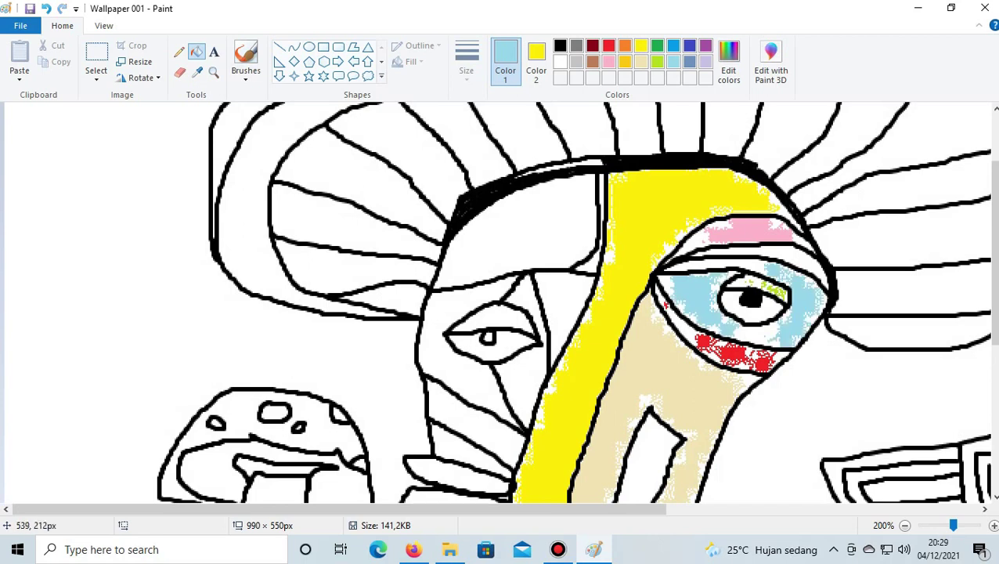
pyautogui.click(735, 264)
pyautogui.scroll(-2, 738, 265)
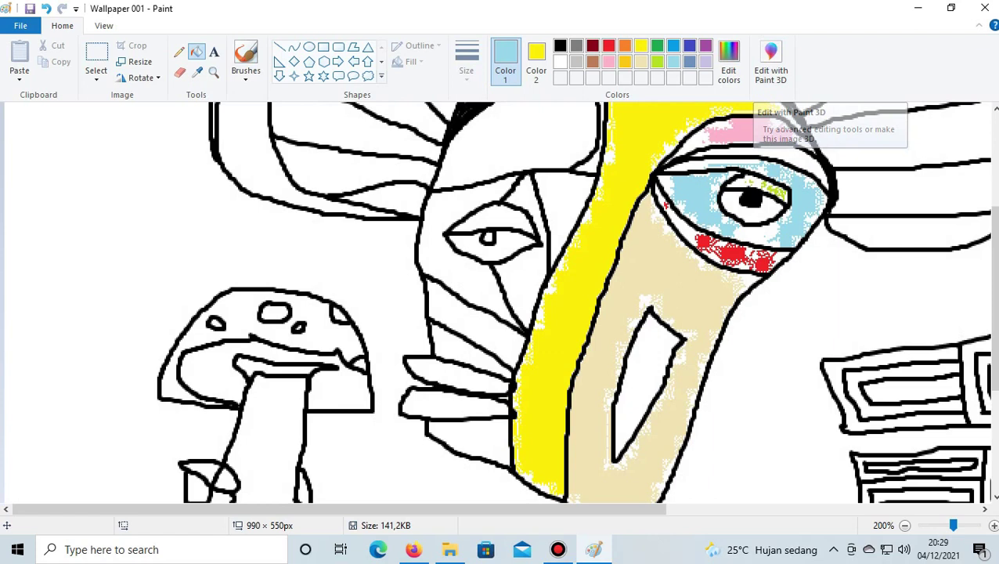
pyautogui.click(245, 62)
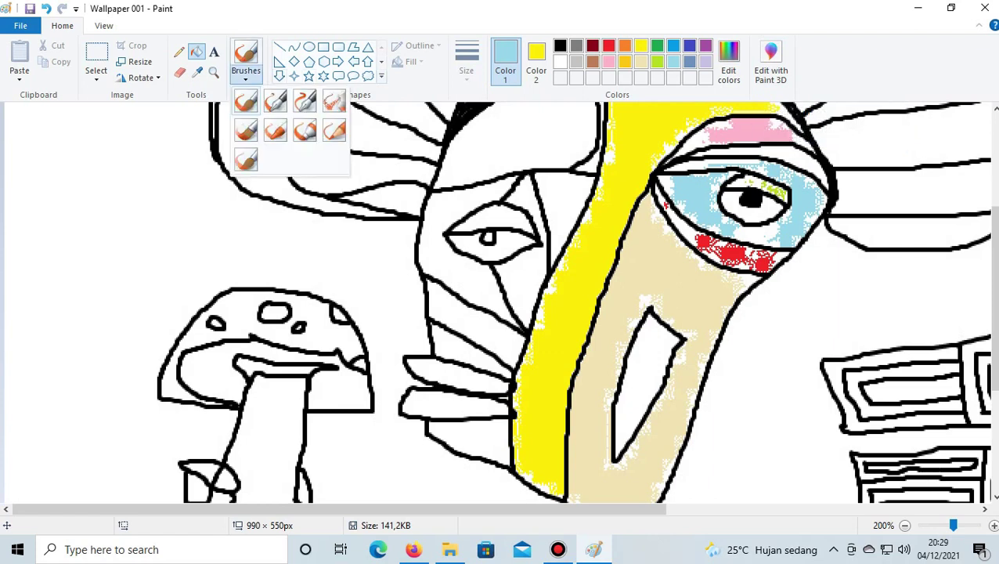
pyautogui.click(245, 101)
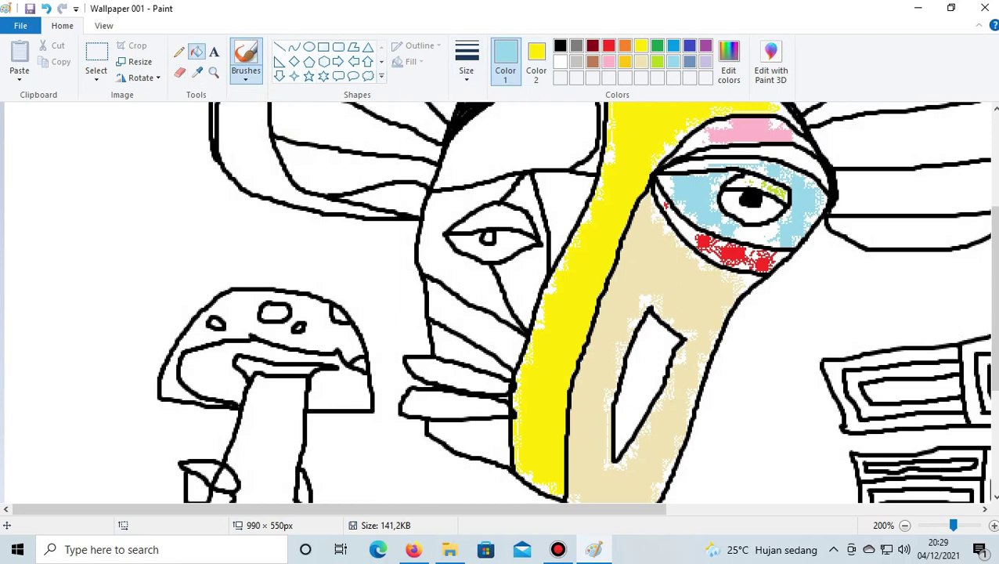
pyautogui.click(195, 52)
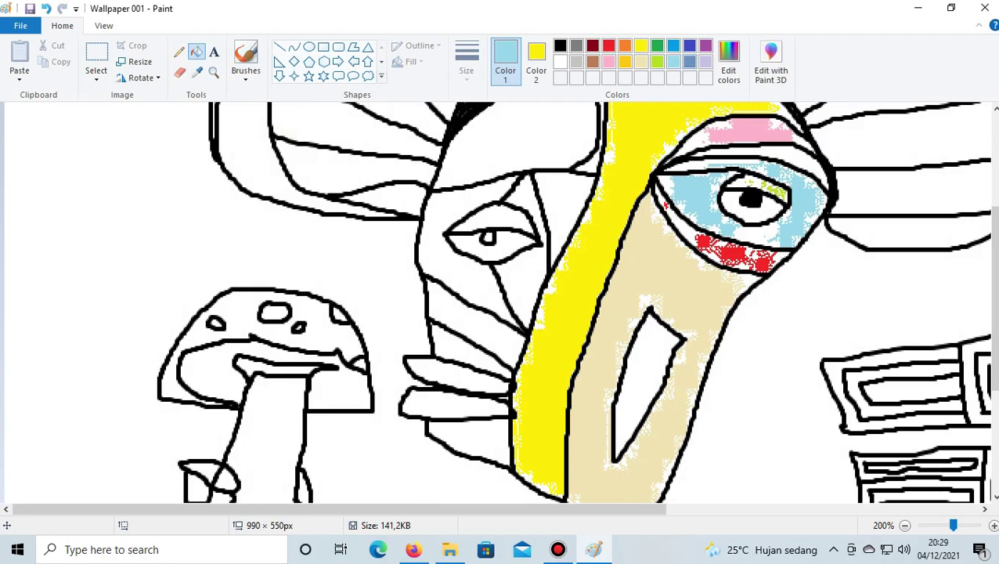
# Fill the outer part of the narrow eyelid strip below the pink area with indigo
pyautogui.click(689, 46)
pyautogui.moveTo(763, 153)
pyautogui.mouseDown()
pyautogui.moveTo(804, 150)
pyautogui.moveTo(818, 166)
pyautogui.mouseUp()
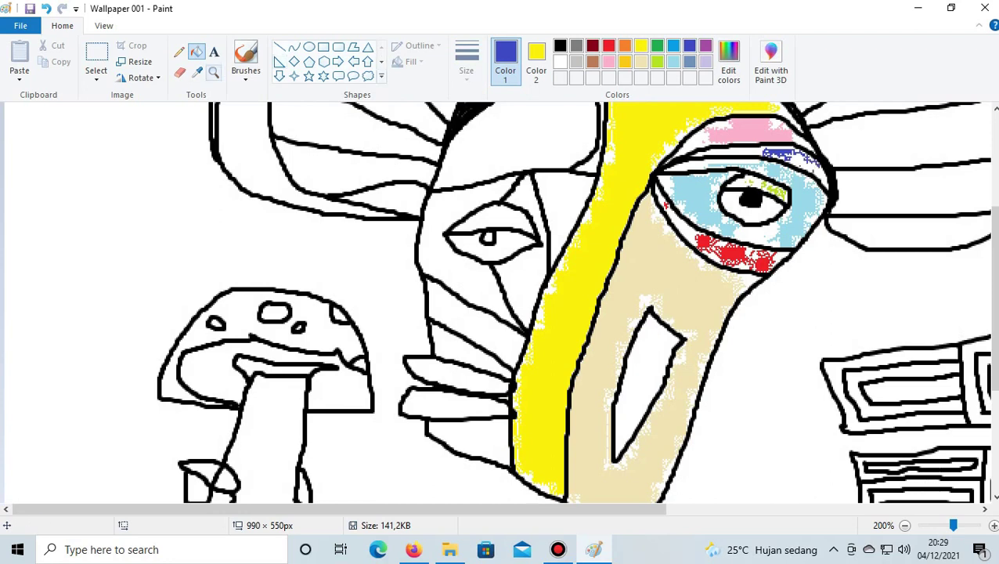
# Try to cover the speckled outer end of the eyelid strip with an indigo brush stroke, and undo the stroke
pyautogui.click(178, 51)
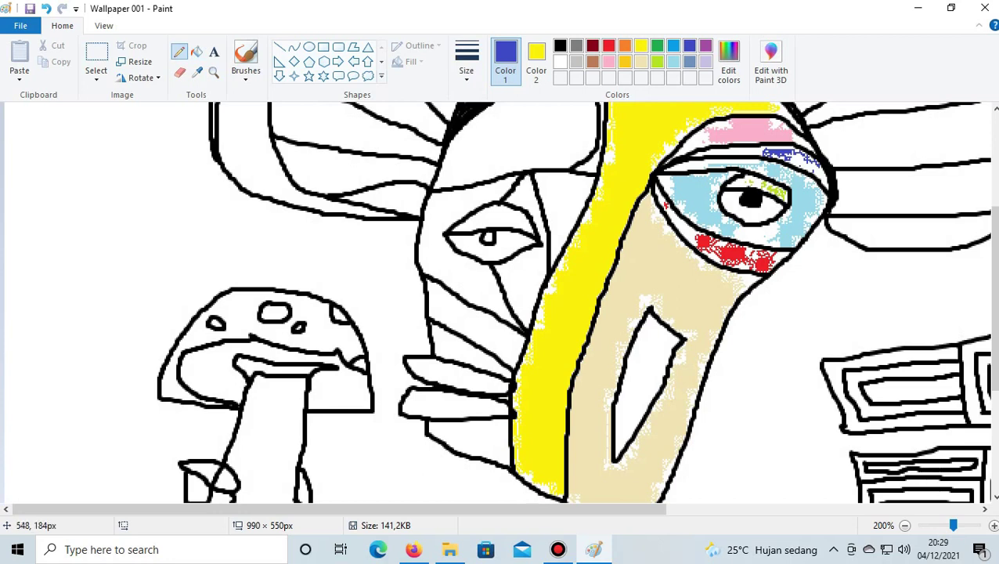
pyautogui.click(467, 62)
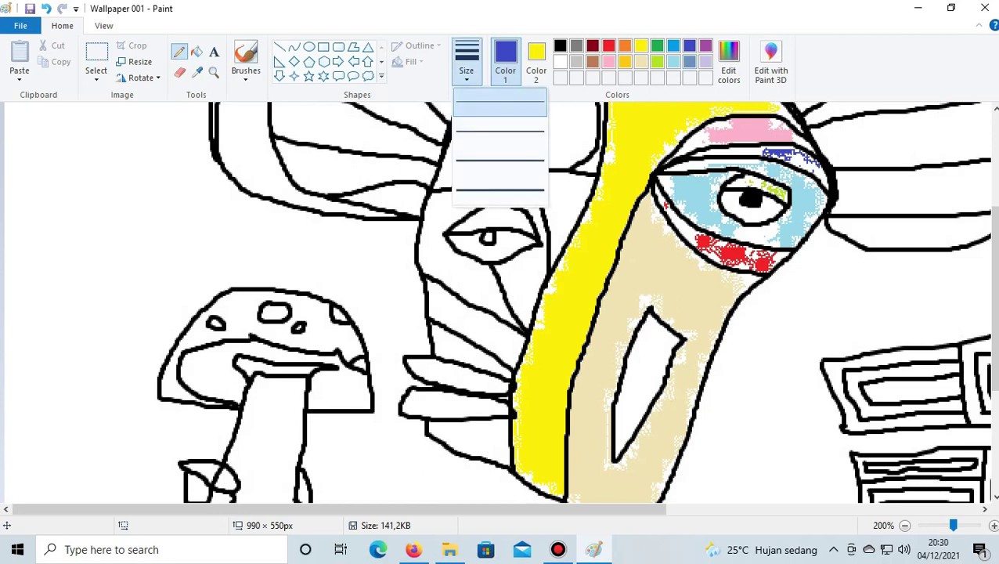
pyautogui.click(246, 78)
pyautogui.click(245, 102)
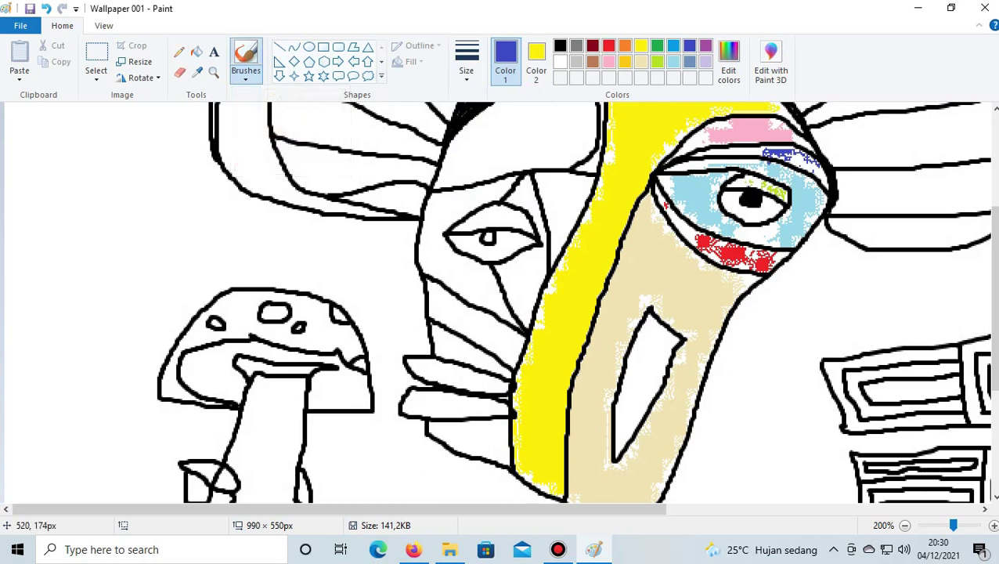
pyautogui.moveTo(787, 150); pyautogui.dragTo(826, 180)
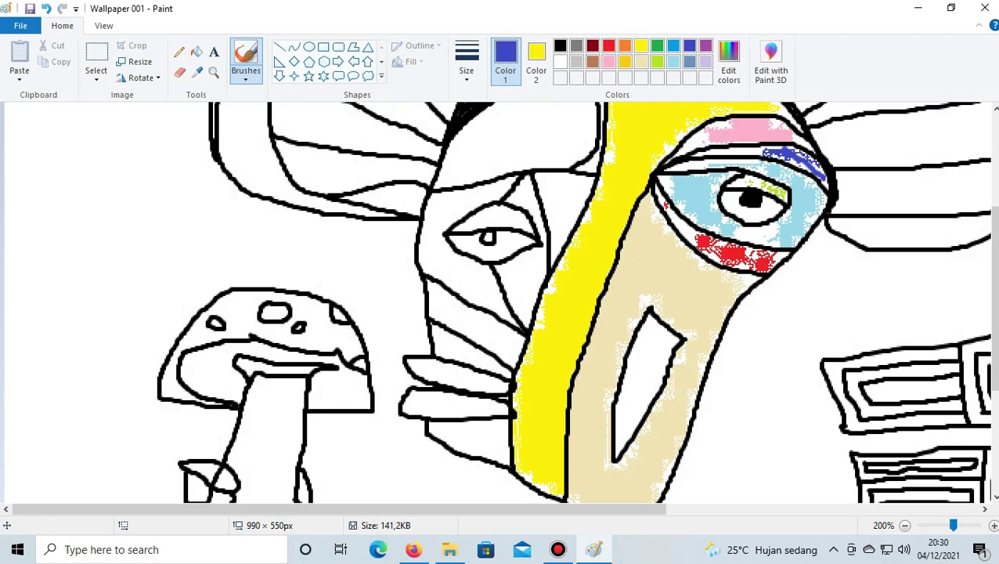
pyautogui.click(46, 8)
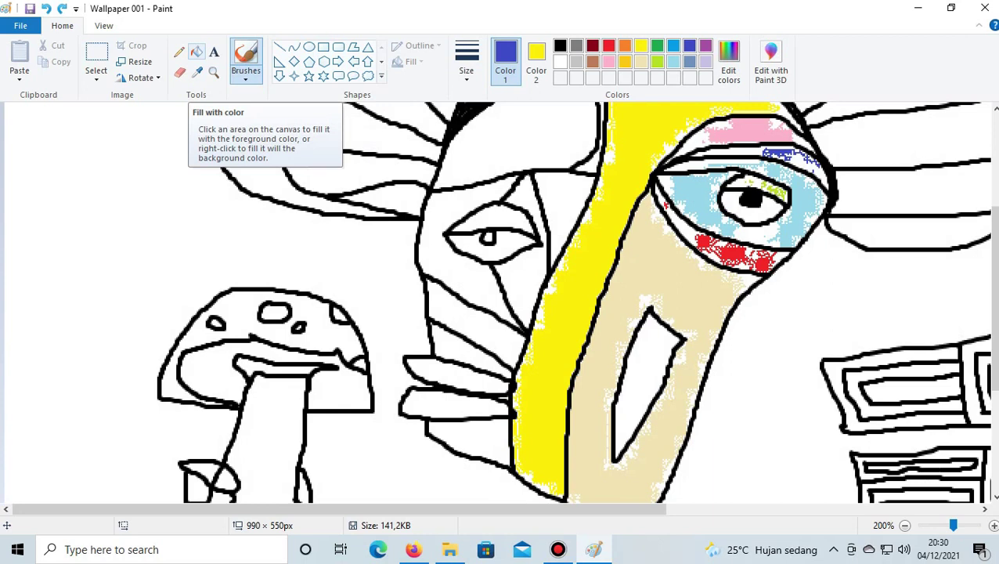
# Fill the middle section of the eyelid strip above the eye with indigo, undoing the last of the fills
pyautogui.click(197, 51)
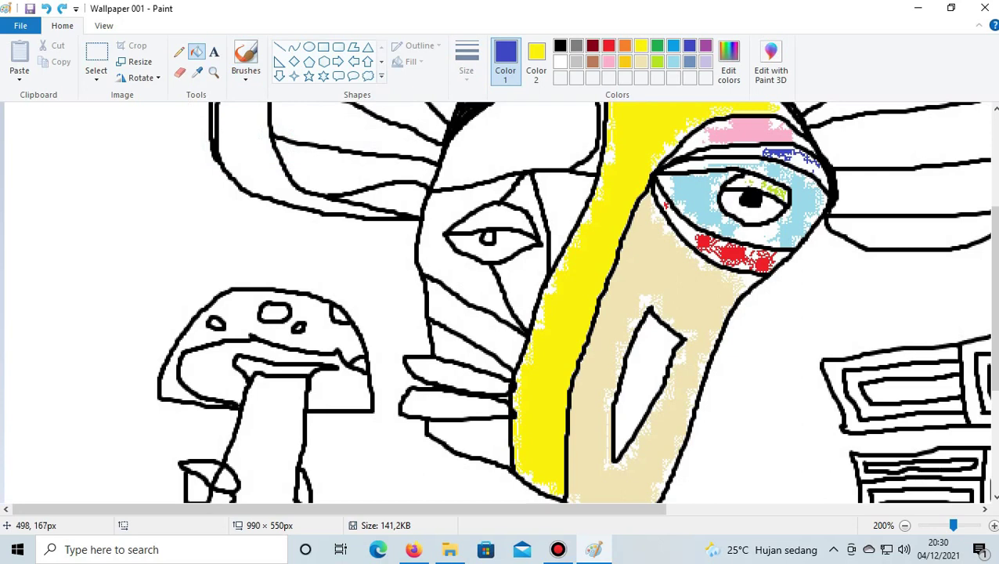
pyautogui.click(743, 152)
pyautogui.click(736, 154)
pyautogui.click(717, 155)
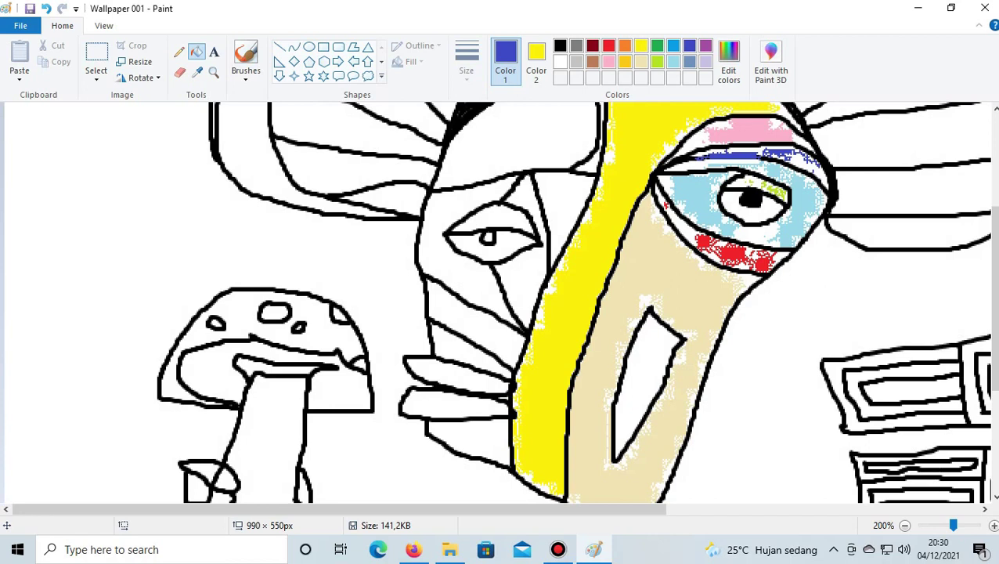
pyautogui.click(46, 8)
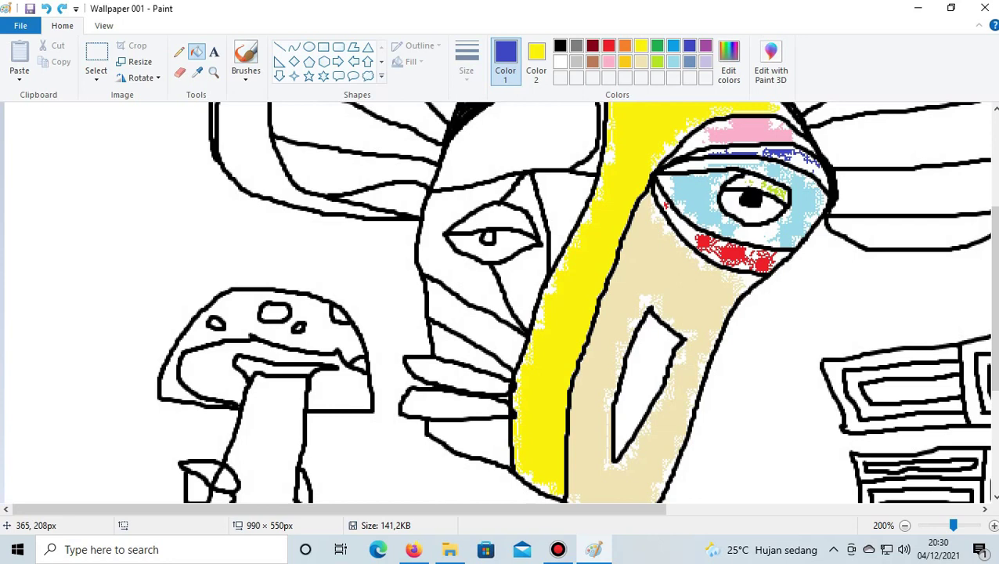
# Fill the larger white gaps in the middle and outer sections of the eyelid strip with indigo
pyautogui.click(992, 525)
pyautogui.click(992, 525)
pyautogui.click(992, 525)
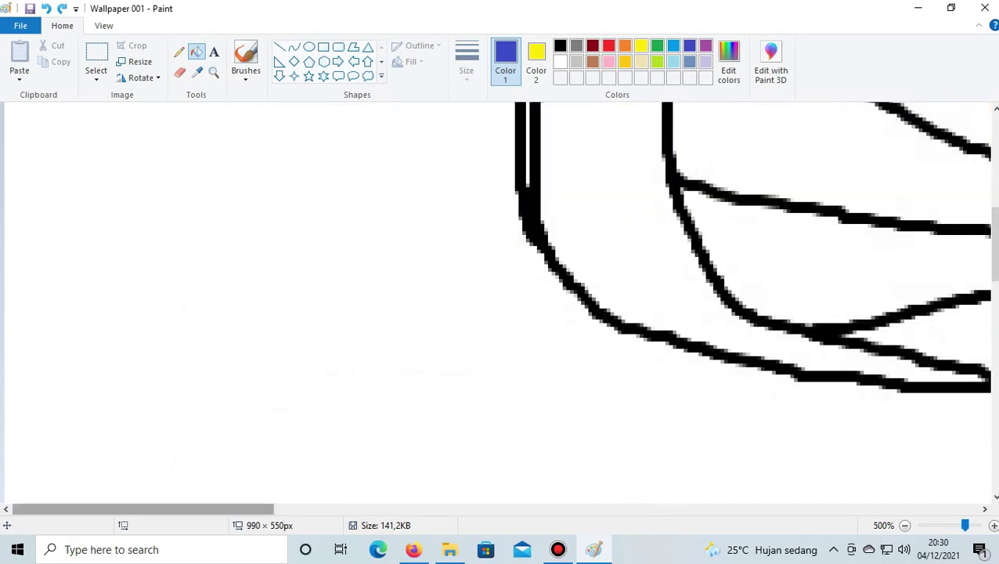
pyautogui.moveTo(143, 509); pyautogui.dragTo(540, 509)
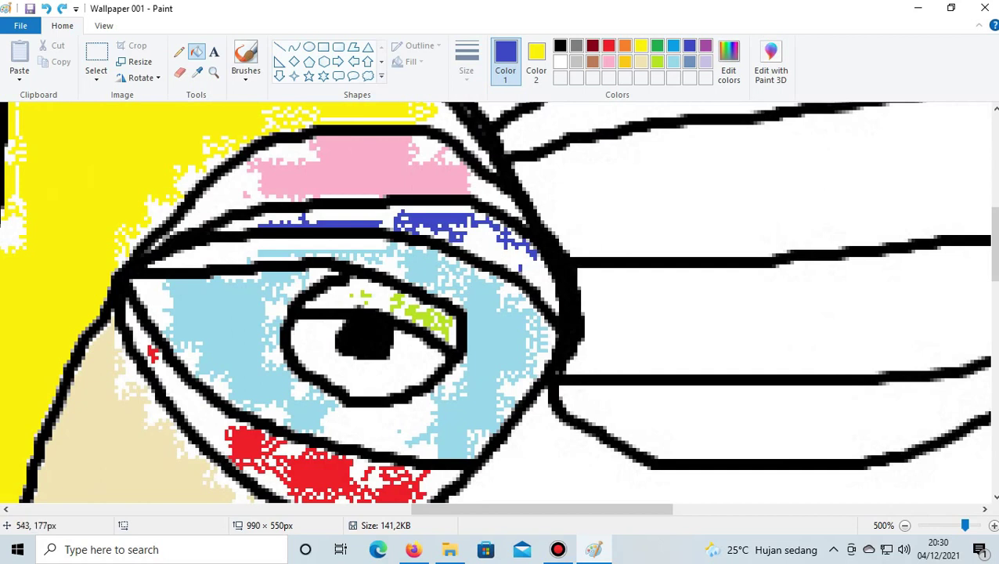
pyautogui.click(493, 237)
pyautogui.click(480, 242)
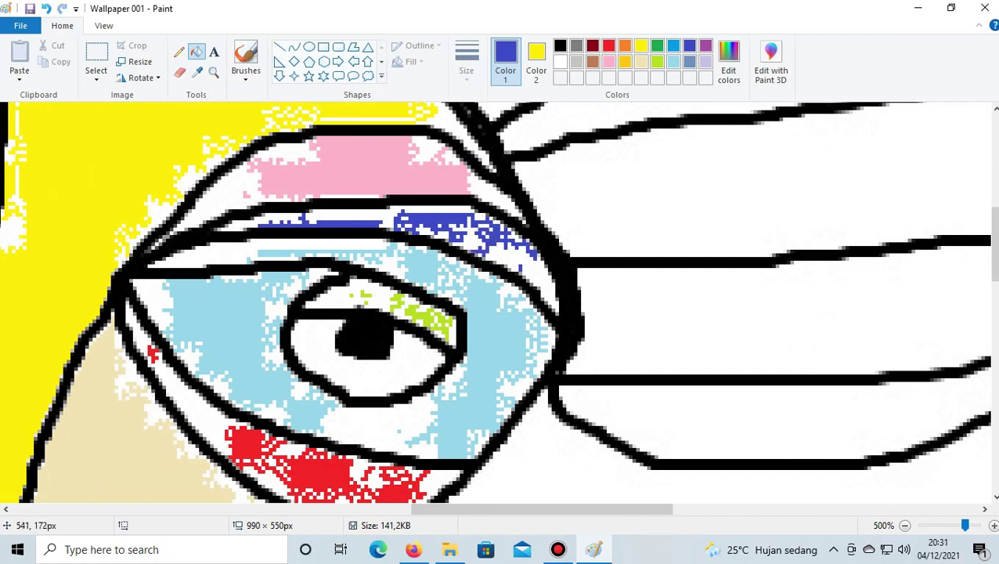
pyautogui.click(472, 240)
pyautogui.click(352, 216)
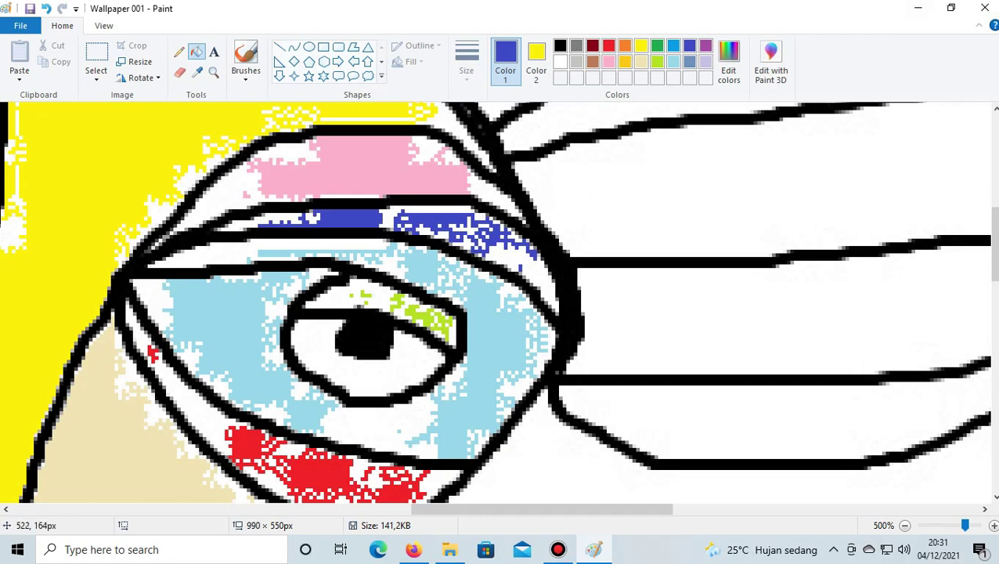
pyautogui.click(438, 211)
pyautogui.click(446, 207)
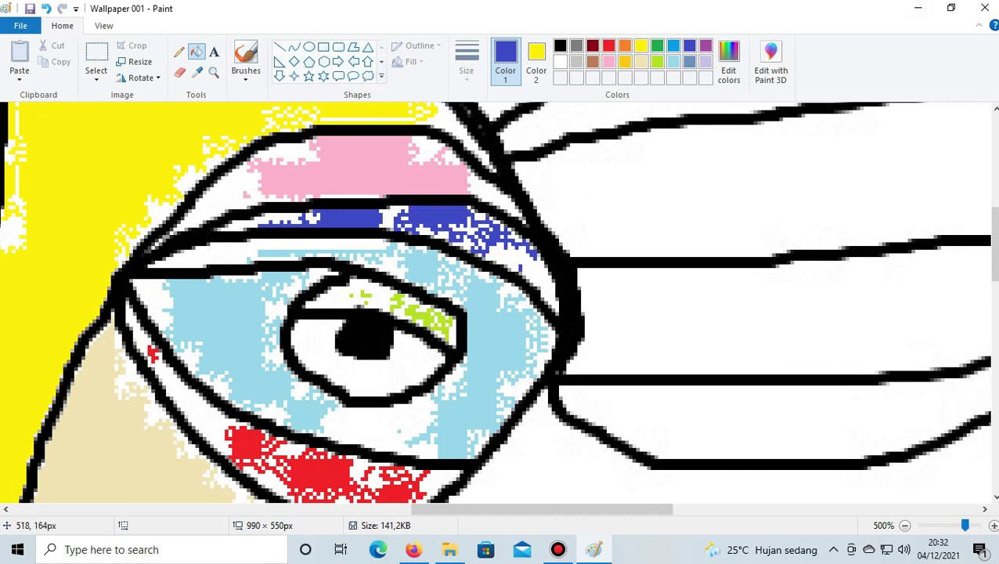
pyautogui.click(395, 210)
# Fill the white pixels at the inner tip of the eyelid strip, nearest the nose, with indigo
pyautogui.scroll(3, 418, 257)
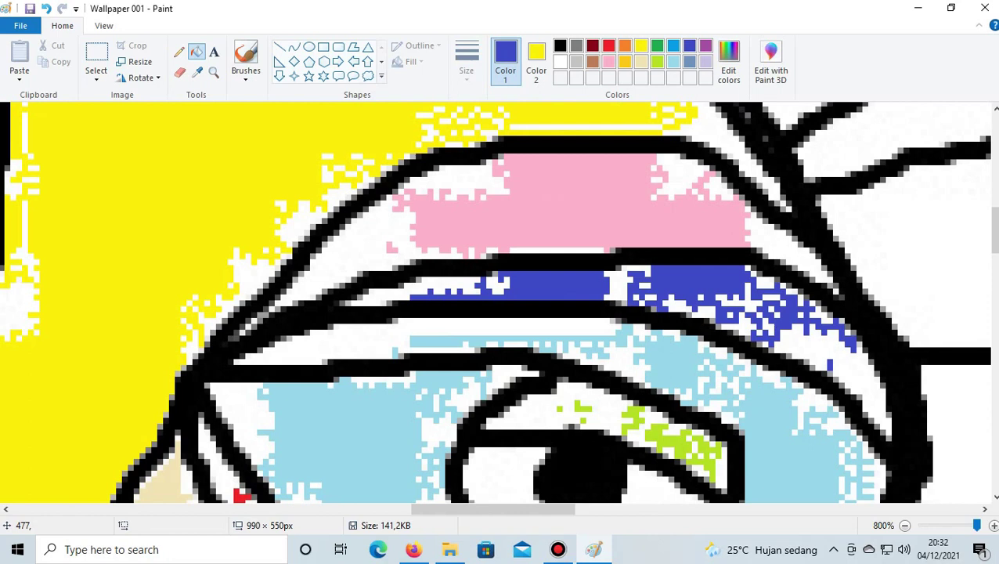
pyautogui.click(382, 302)
pyautogui.click(379, 302)
pyautogui.click(368, 302)
pyautogui.click(357, 302)
pyautogui.click(365, 297)
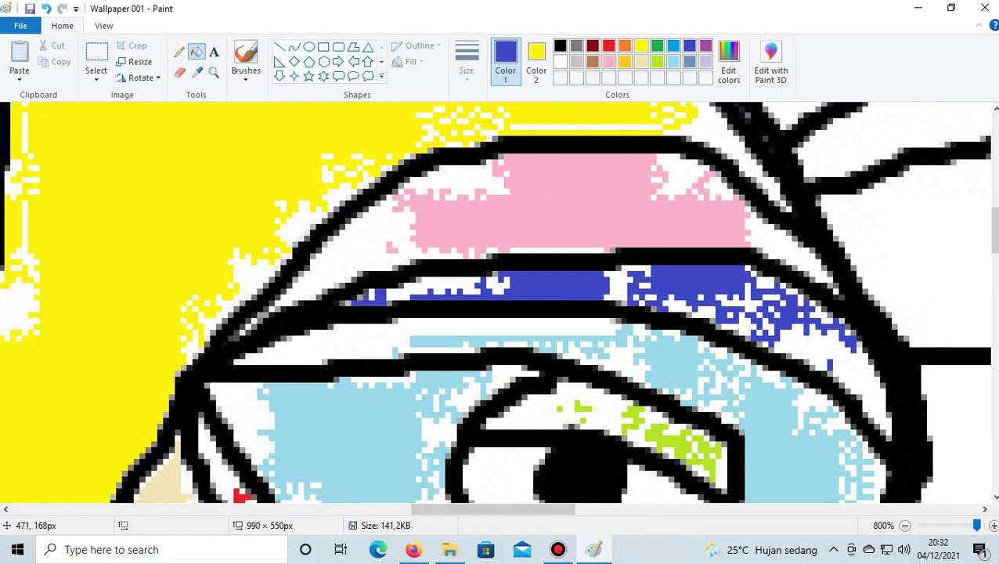
pyautogui.click(348, 302)
# Fill the white area between the strip's indigo inner tip and its speckled middle section with indigo
pyautogui.click(388, 296)
pyautogui.click(396, 291)
pyautogui.click(396, 296)
pyautogui.click(405, 297)
pyautogui.click(404, 291)
pyautogui.click(407, 284)
pyautogui.click(417, 287)
pyautogui.click(411, 285)
pyautogui.click(422, 280)
pyautogui.click(428, 278)
pyautogui.click(436, 285)
pyautogui.click(428, 284)
pyautogui.click(434, 279)
pyautogui.click(449, 287)
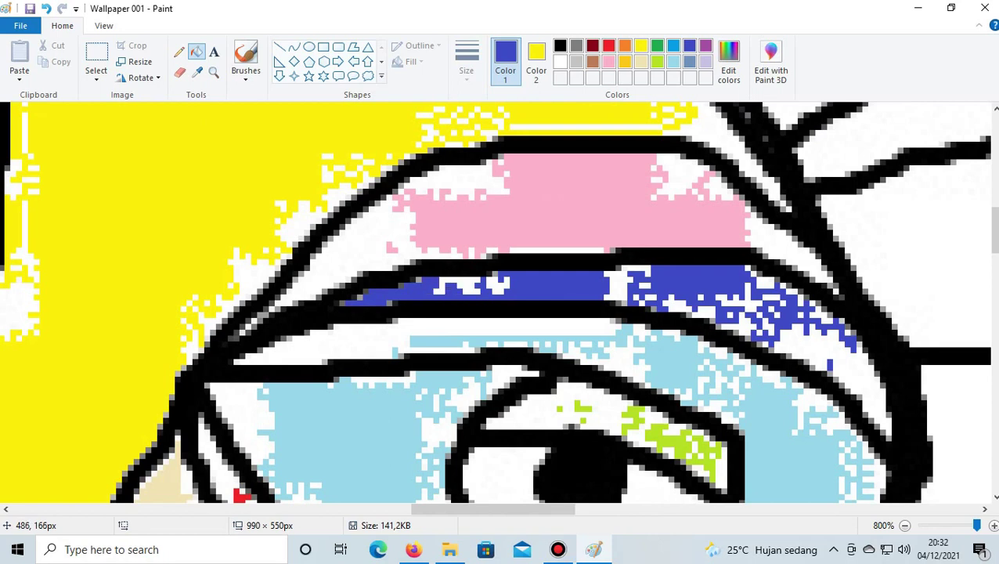
# Fill the white speckles along the upper edge of the eyelid strip, just past the newly coloured inner section, with indigo
pyautogui.click(440, 284)
pyautogui.click(437, 290)
pyautogui.click(446, 279)
pyautogui.click(441, 278)
pyautogui.click(464, 284)
pyautogui.click(458, 284)
pyautogui.click(464, 290)
pyautogui.click(470, 290)
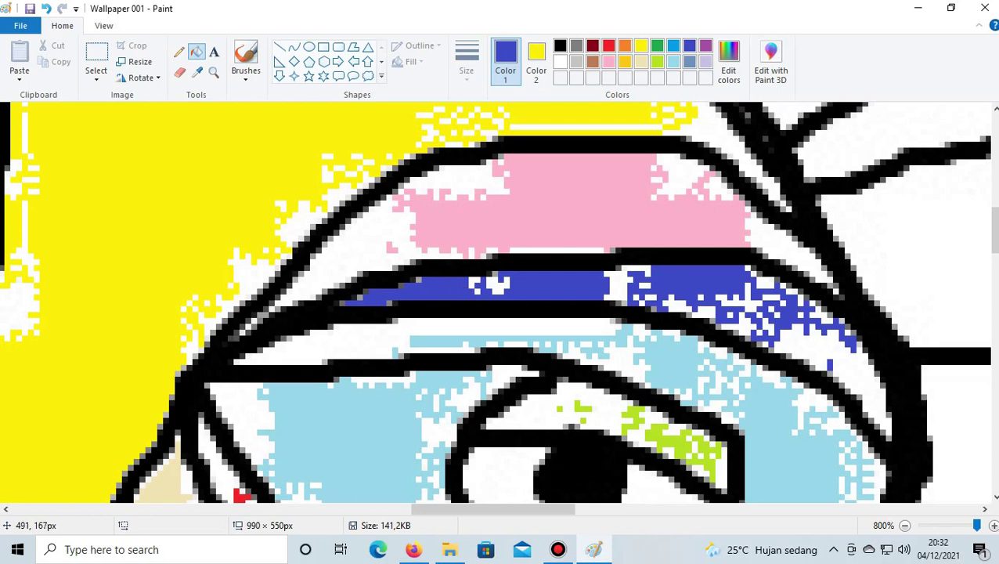
# Fill the remaining white specks before the solid middle block of the eyelid strip with indigo
pyautogui.click(475, 290)
pyautogui.click(471, 282)
pyautogui.click(475, 278)
pyautogui.click(494, 284)
pyautogui.click(487, 282)
pyautogui.click(493, 279)
pyautogui.click(499, 290)
pyautogui.click(494, 291)
pyautogui.click(500, 283)
pyautogui.click(505, 278)
pyautogui.click(505, 285)
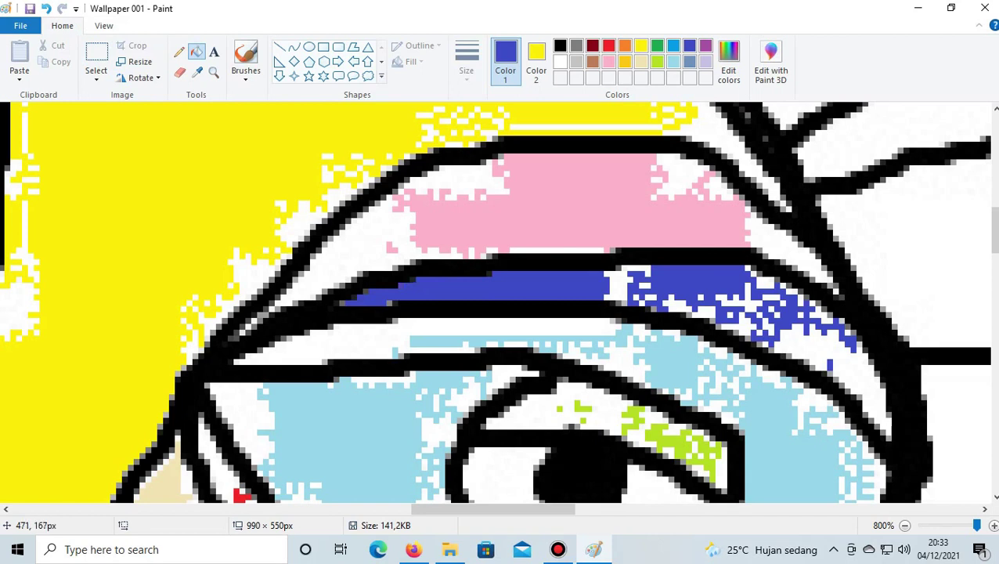
# Touch up the leftover pixels at the inner tip and lower edge of the eyelid strip with indigo, and save the picture
pyautogui.click(341, 302)
pyautogui.click(388, 303)
pyautogui.click(46, 8)
pyautogui.click(387, 302)
pyautogui.click(30, 8)
# Fill the inner side and lower end of the white vertical gap between the strip's two indigo blocks with indigo
pyautogui.hscroll(5, 494, 306)
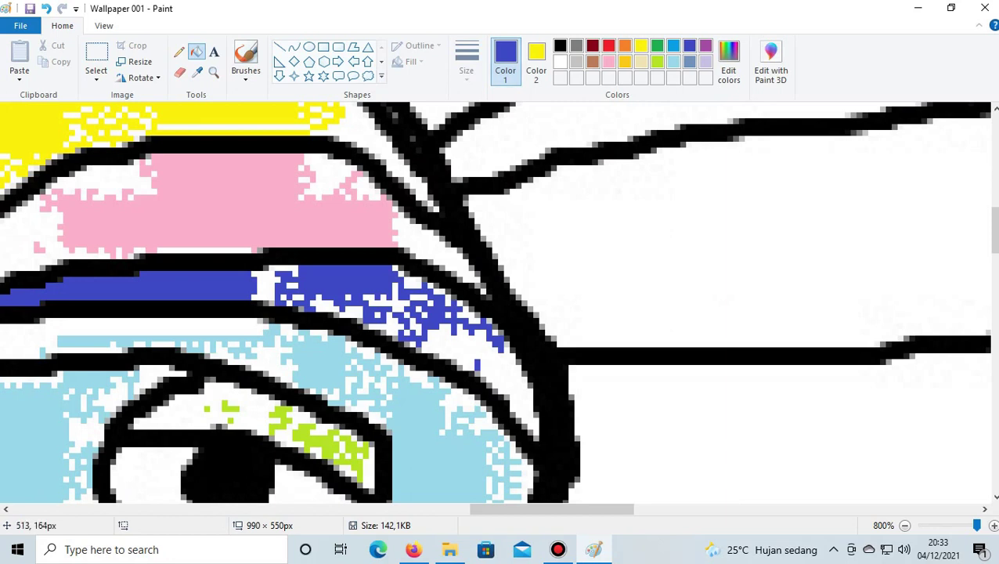
pyautogui.click(259, 273)
pyautogui.click(255, 274)
pyautogui.click(259, 278)
pyautogui.click(259, 280)
pyautogui.click(259, 296)
pyautogui.click(259, 291)
pyautogui.click(270, 302)
pyautogui.click(271, 293)
pyautogui.click(266, 302)
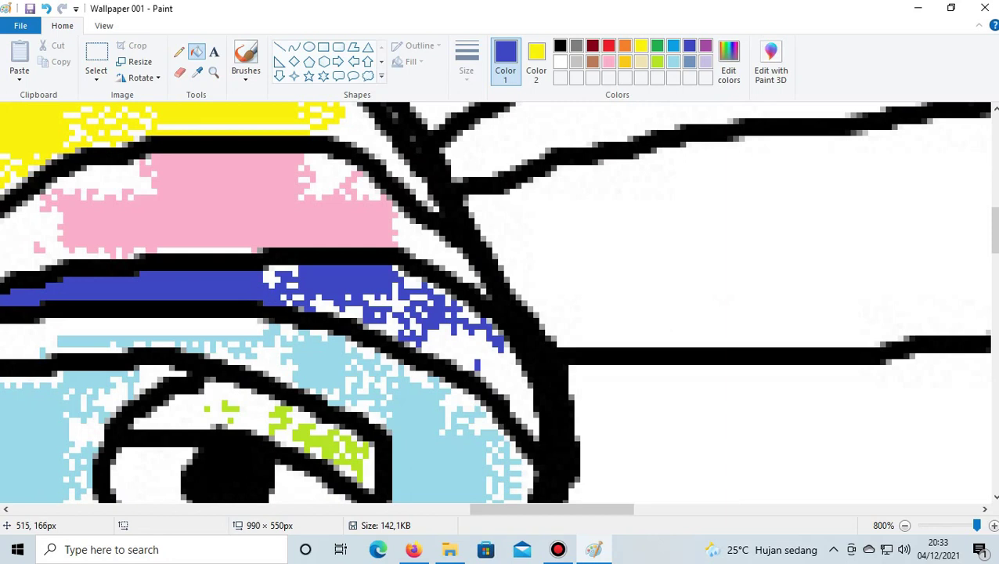
# Fill the white pixels left along the top and outer side of the gap between the two indigo blocks with indigo
pyautogui.click(266, 279)
pyautogui.click(276, 278)
pyautogui.click(271, 267)
pyautogui.click(279, 267)
pyautogui.click(289, 267)
pyautogui.click(295, 267)
pyautogui.click(295, 273)
pyautogui.click(292, 285)
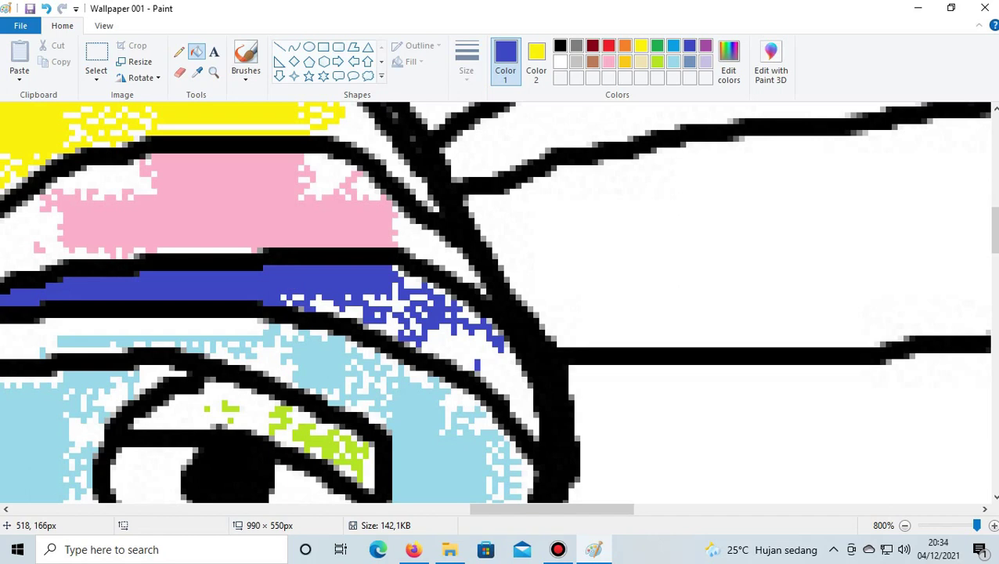
# Fill the white speckles along the lower edge of the eyelid strip, beneath the outer indigo block, with indigo
pyautogui.click(282, 297)
pyautogui.click(297, 297)
pyautogui.click(289, 303)
pyautogui.click(329, 303)
pyautogui.click(318, 302)
pyautogui.click(317, 297)
pyautogui.click(312, 302)
pyautogui.click(325, 303)
pyautogui.click(327, 308)
pyautogui.click(317, 308)
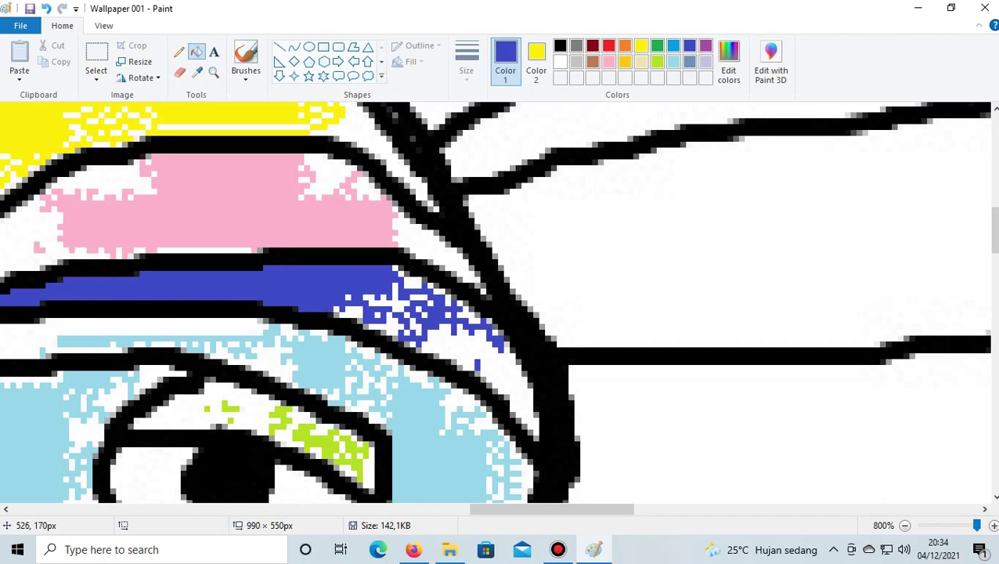
# Fill the white speckles at the outer end of the solid indigo block, along the eyelid strip's lower edge and middle, with indigo
pyautogui.click(337, 309)
pyautogui.click(46, 9)
pyautogui.click(336, 314)
pyautogui.click(352, 307)
pyautogui.click(349, 297)
pyautogui.click(360, 314)
pyautogui.click(359, 320)
pyautogui.click(365, 325)
pyautogui.click(376, 325)
pyautogui.click(369, 326)
pyautogui.click(375, 313)
pyautogui.click(371, 296)
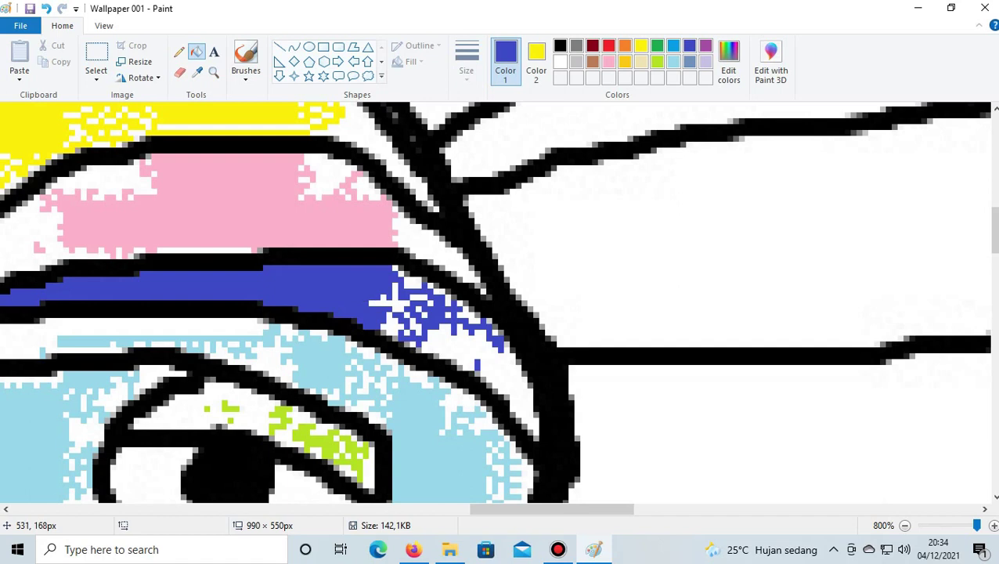
# Fill the white pixels along the upper edge and centre of the strip's speckled outer part with indigo
pyautogui.click(378, 303)
pyautogui.click(382, 297)
pyautogui.click(394, 268)
pyautogui.click(399, 274)
pyautogui.click(394, 290)
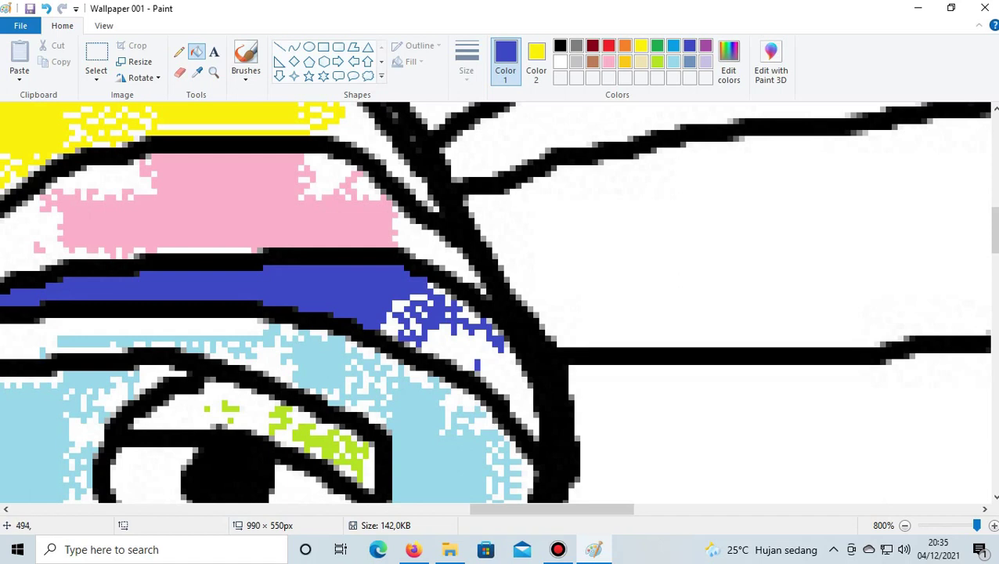
pyautogui.click(45, 9)
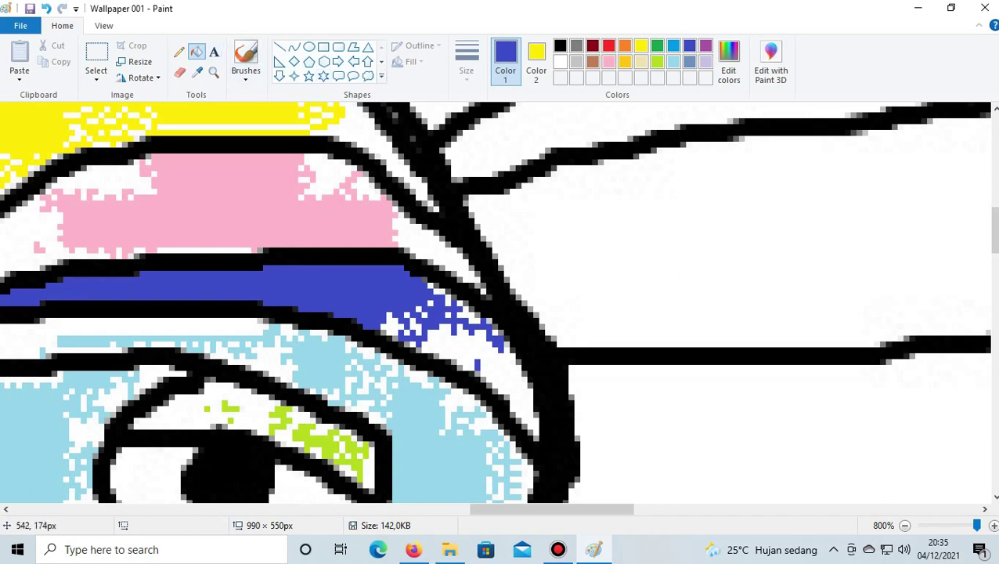
pyautogui.click(412, 326)
pyautogui.click(389, 315)
pyautogui.click(45, 8)
# Fill the forehead area above the smaller left eye with purple
pyautogui.moveTo(976, 525); pyautogui.dragTo(949, 525)
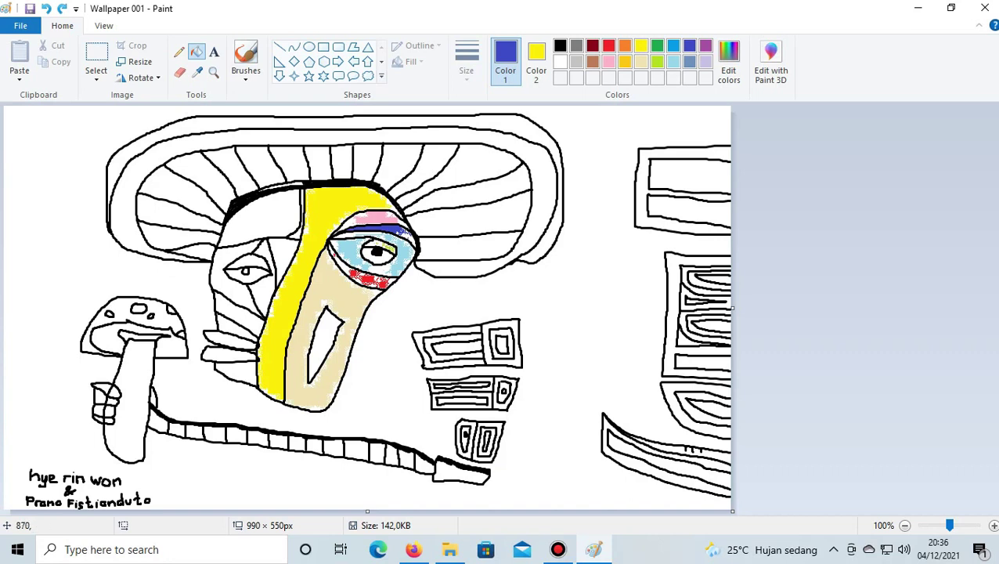
pyautogui.click(705, 46)
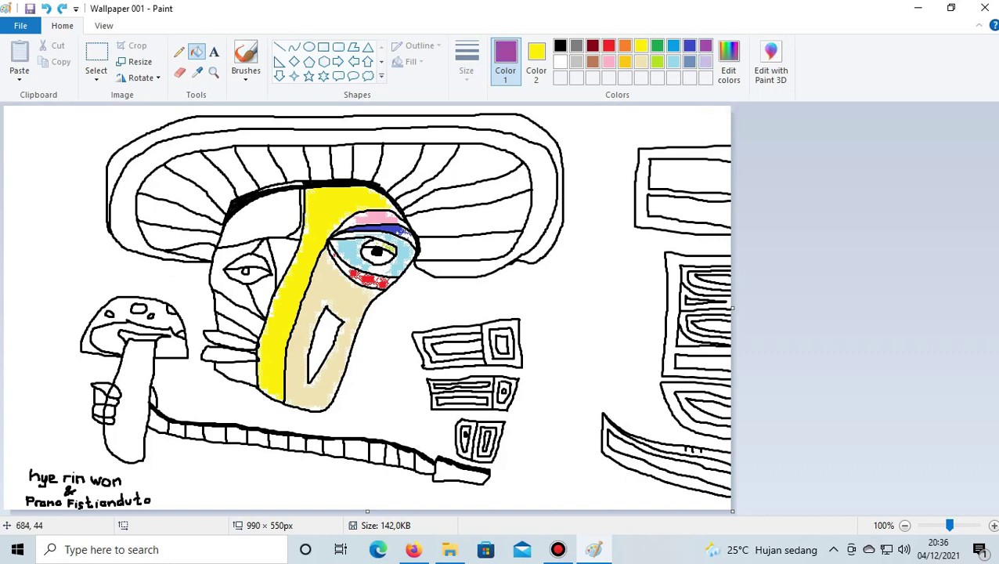
pyautogui.click(285, 228)
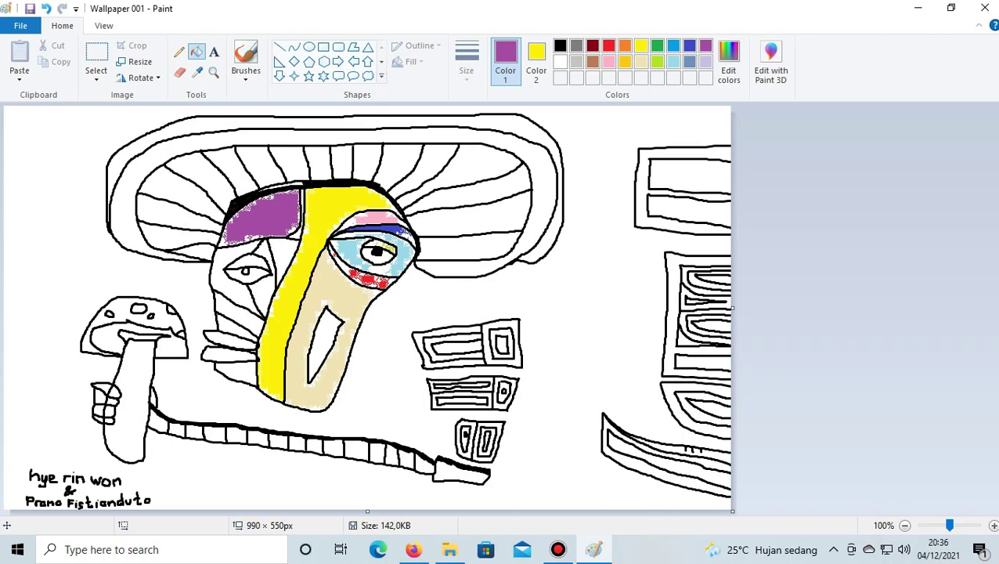
# Fill the skin around the smaller left eye, the area above the mouth and both lips with orange, and save the picture
pyautogui.click(624, 45)
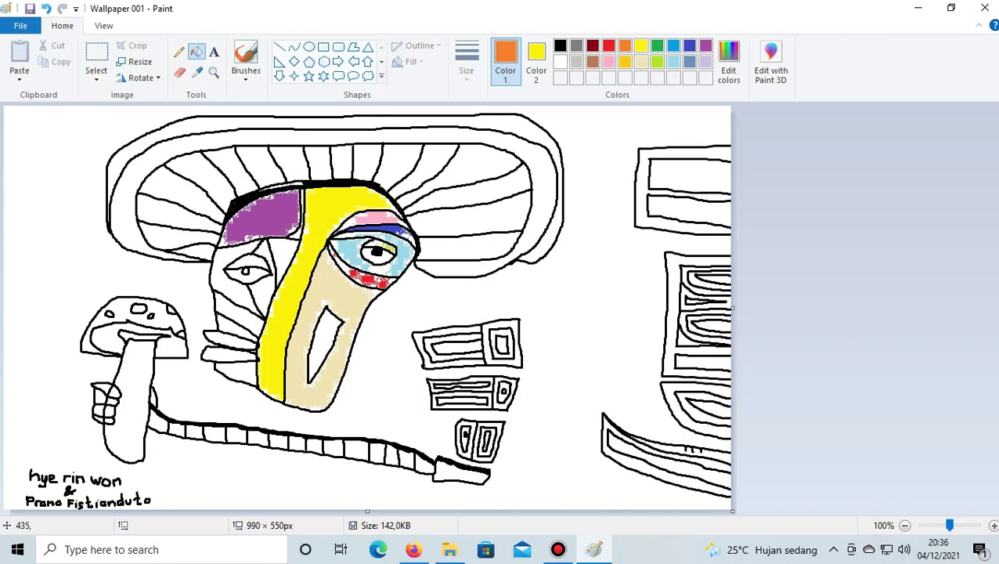
pyautogui.moveTo(237, 264); pyautogui.dragTo(255, 262)
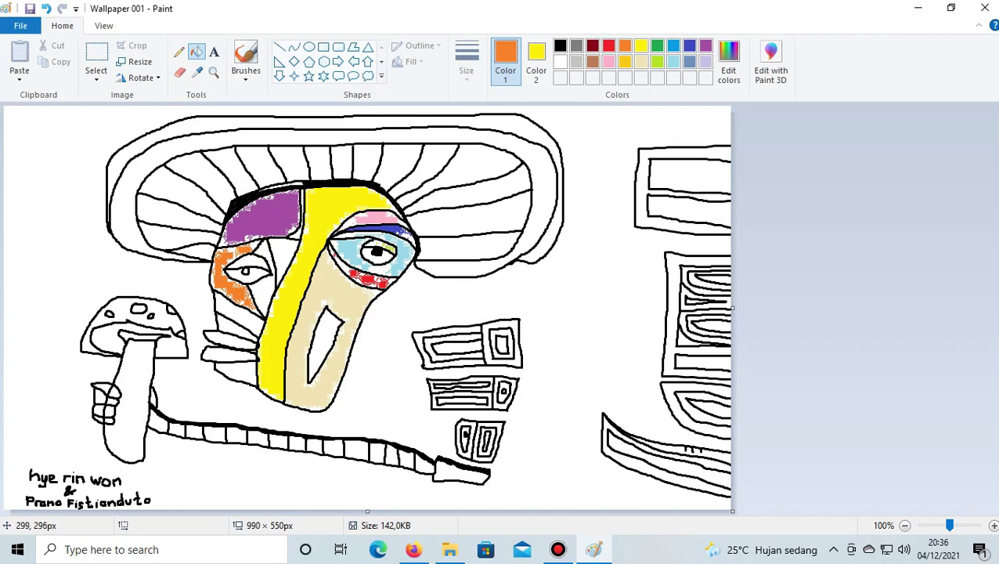
pyautogui.click(232, 325)
pyautogui.click(47, 9)
pyautogui.click(231, 325)
pyautogui.click(226, 339)
pyautogui.moveTo(244, 362); pyautogui.dragTo(241, 349)
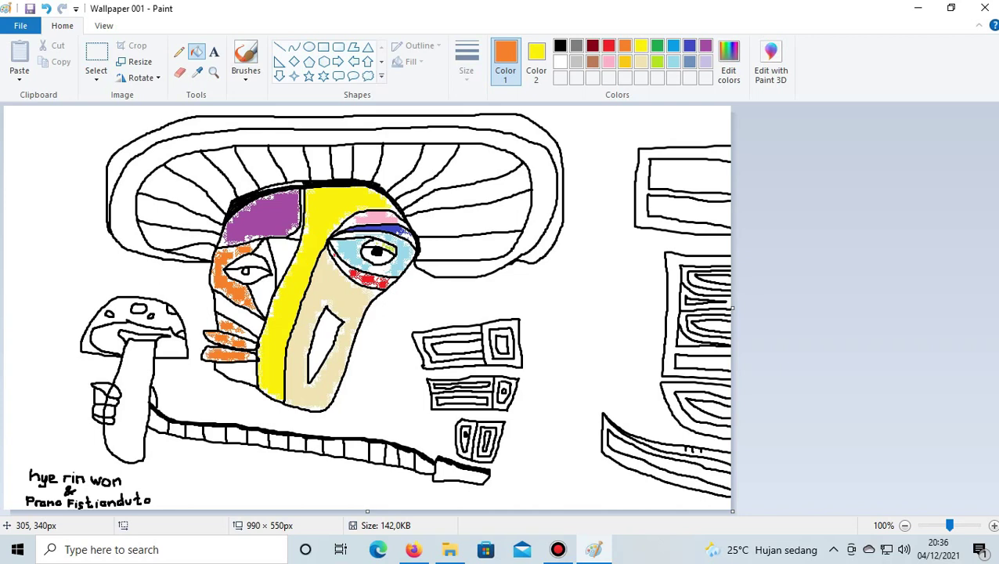
pyautogui.click(29, 9)
# Fill the hat's gill segments with orange, from the left end to the ones above the middle of the forehead
pyautogui.moveTo(211, 259); pyautogui.dragTo(145, 233)
pyautogui.moveTo(211, 223)
pyautogui.mouseDown()
pyautogui.moveTo(141, 205)
pyautogui.moveTo(192, 198)
pyautogui.moveTo(243, 173)
pyautogui.mouseUp()
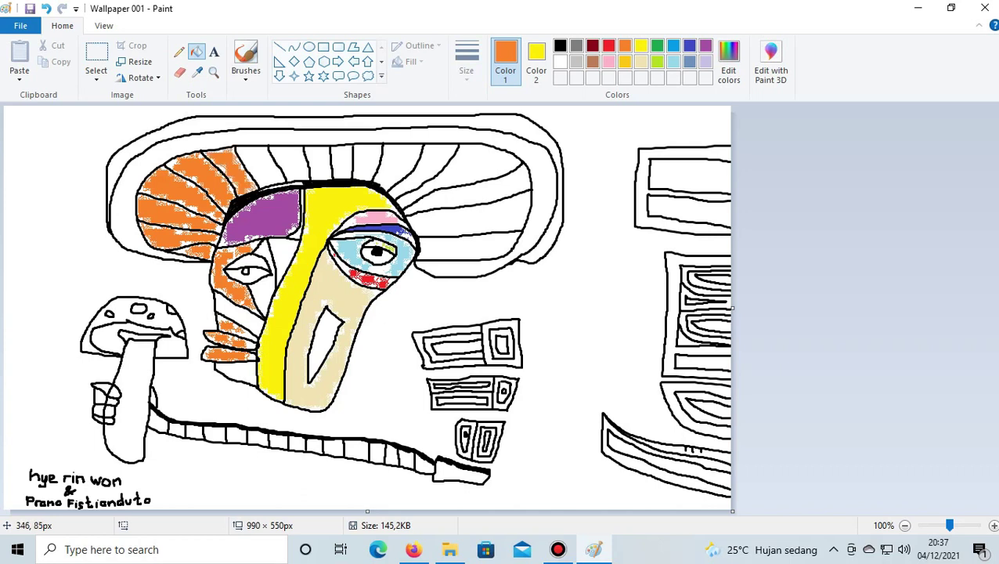
pyautogui.moveTo(251, 157)
pyautogui.mouseDown()
pyautogui.moveTo(275, 174)
pyautogui.moveTo(341, 169)
pyautogui.mouseUp()
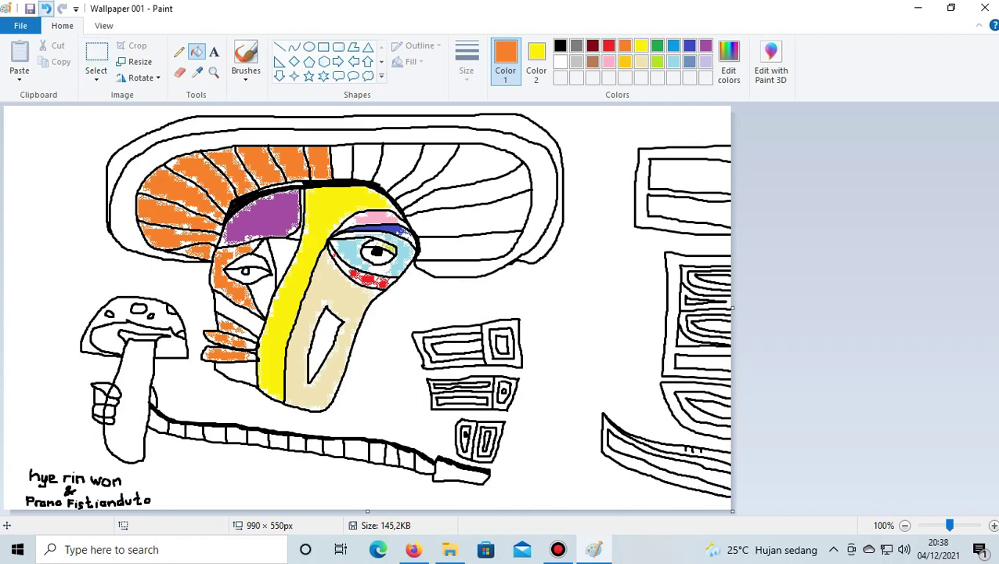
pyautogui.click(45, 9)
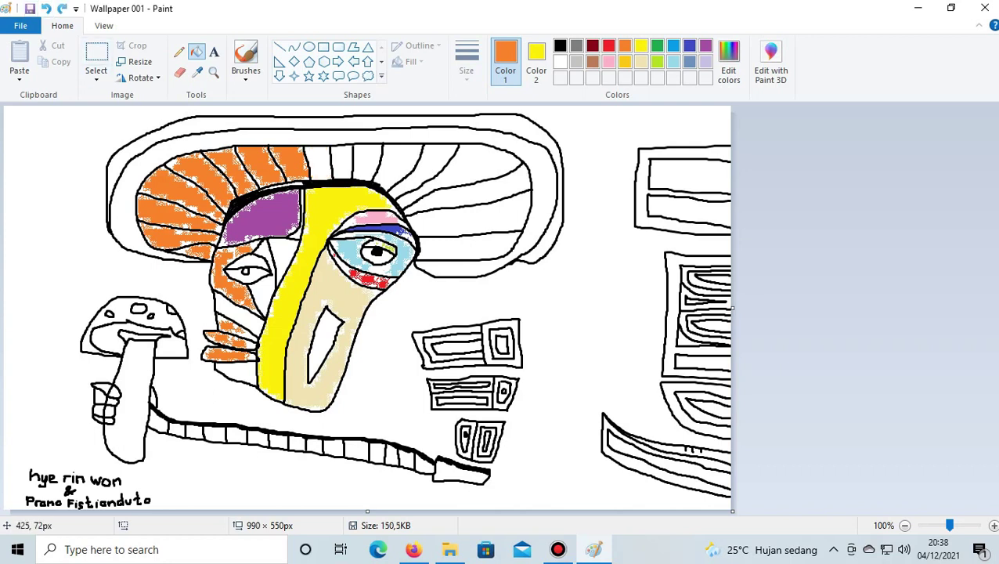
pyautogui.click(319, 159)
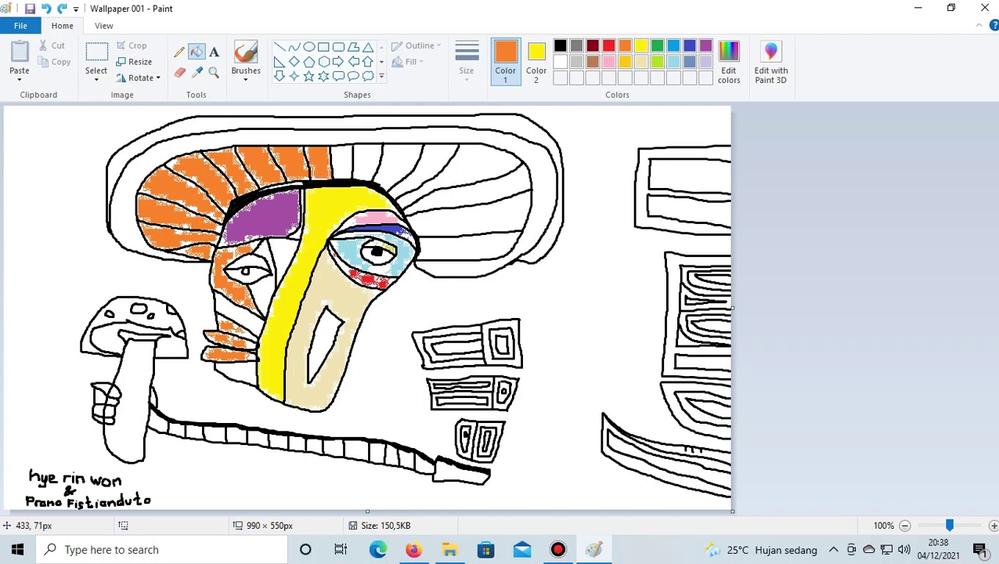
pyautogui.click(334, 160)
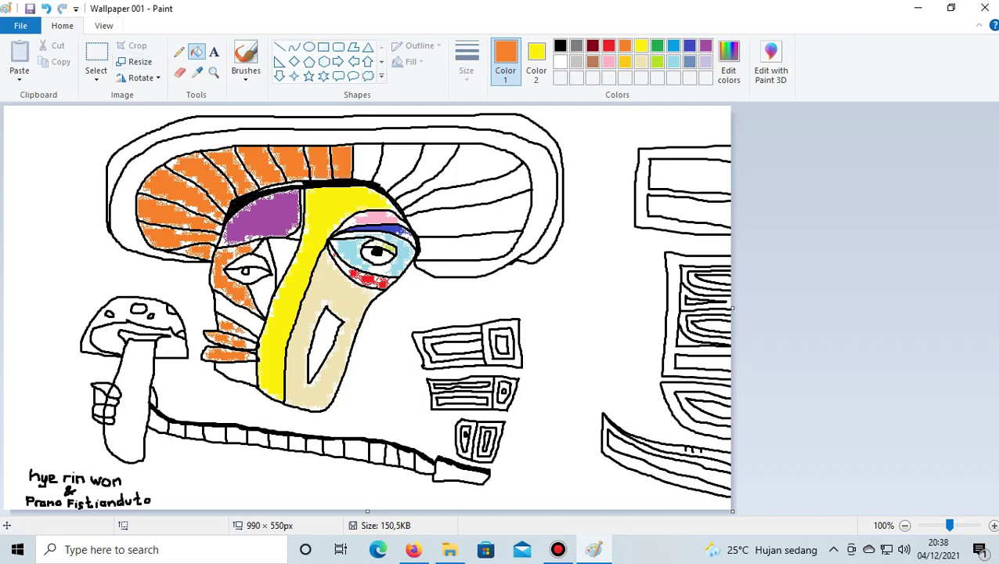
pyautogui.click(45, 8)
pyautogui.click(346, 163)
# Fill the remaining gill segments, from above the yellow forehead round to the hat's right end, with orange
pyautogui.click(365, 157)
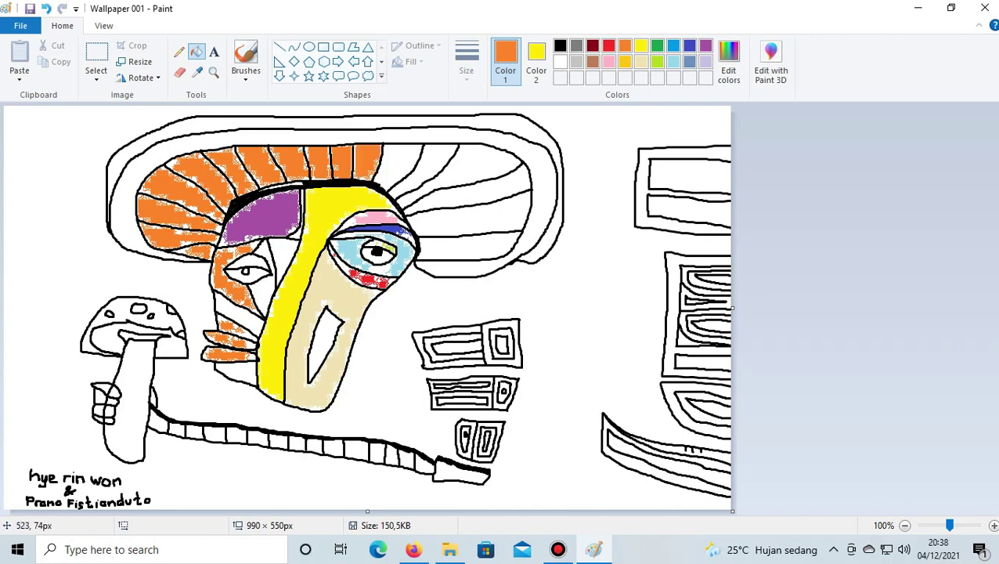
pyautogui.click(47, 8)
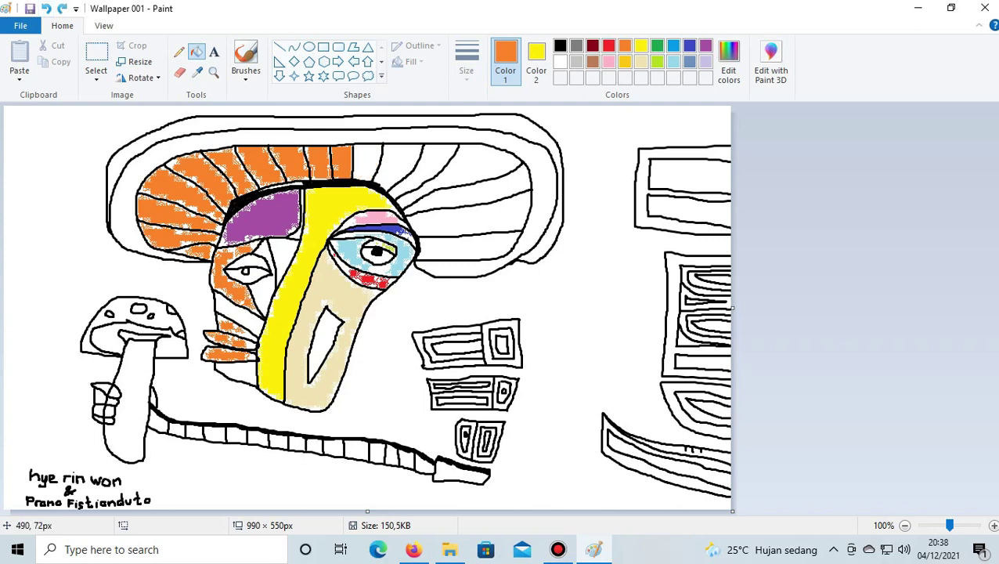
pyautogui.click(366, 159)
pyautogui.click(396, 162)
pyautogui.click(426, 159)
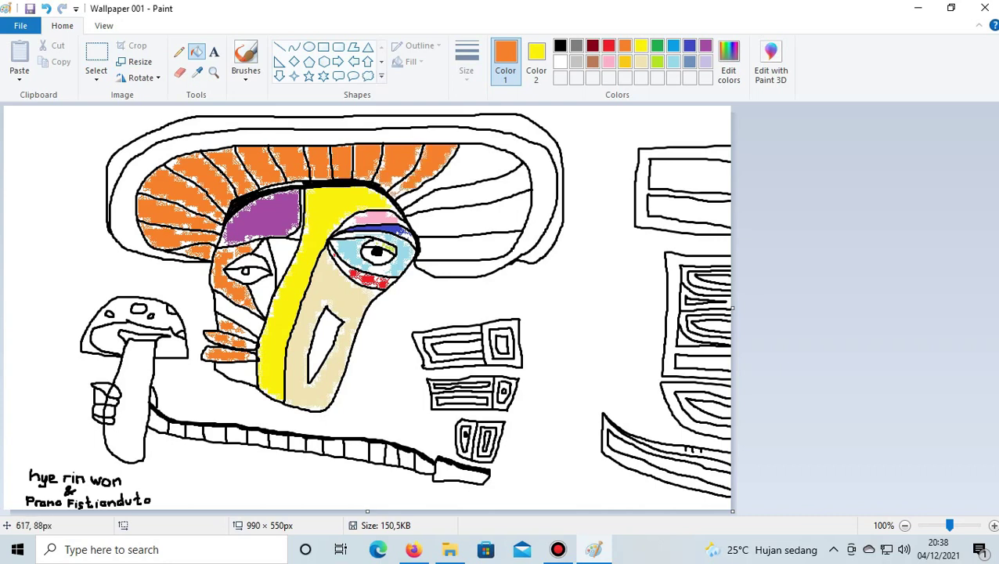
pyautogui.click(487, 176)
pyautogui.click(477, 196)
pyautogui.click(505, 223)
pyautogui.click(508, 249)
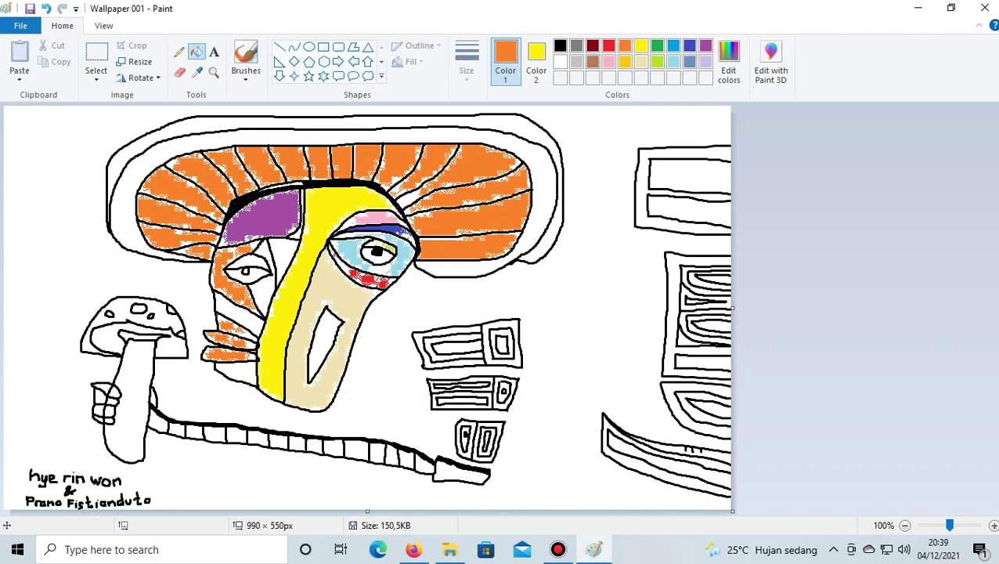
# Fill the hat's inner rim band with pink and its outer rim band with red
pyautogui.click(608, 62)
pyautogui.click(560, 144)
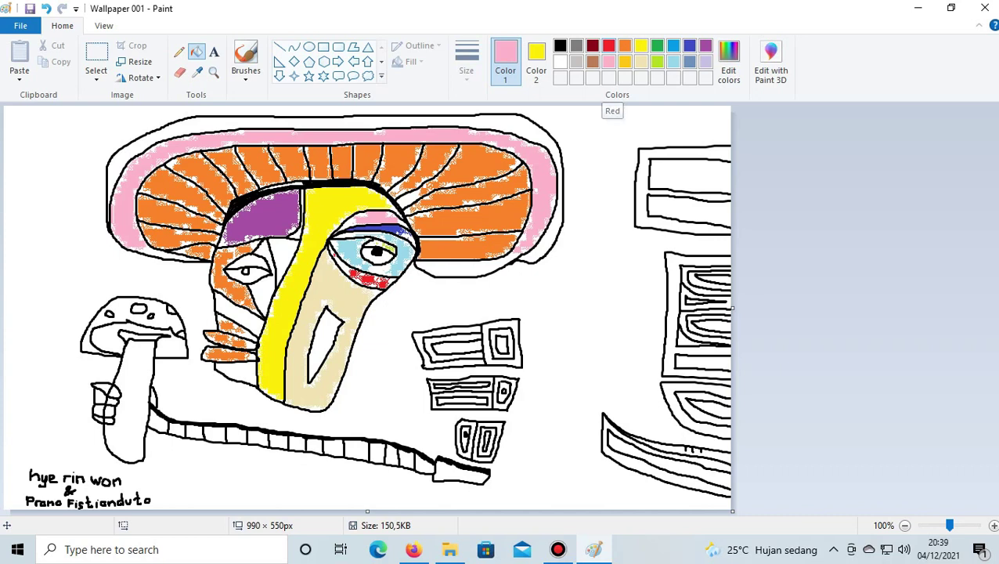
pyautogui.click(608, 46)
pyautogui.click(553, 114)
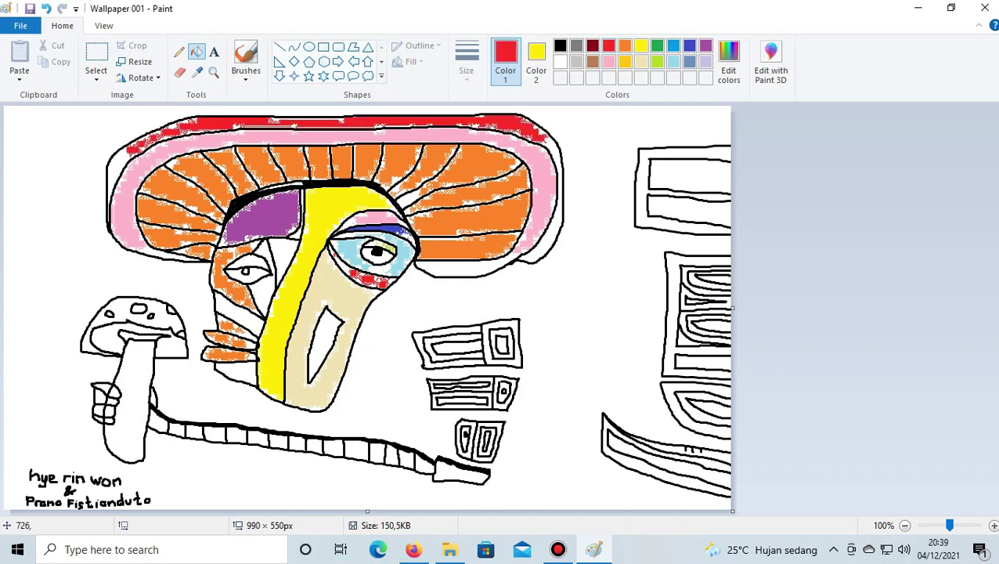
pyautogui.click(546, 244)
pyautogui.click(553, 151)
pyautogui.click(555, 213)
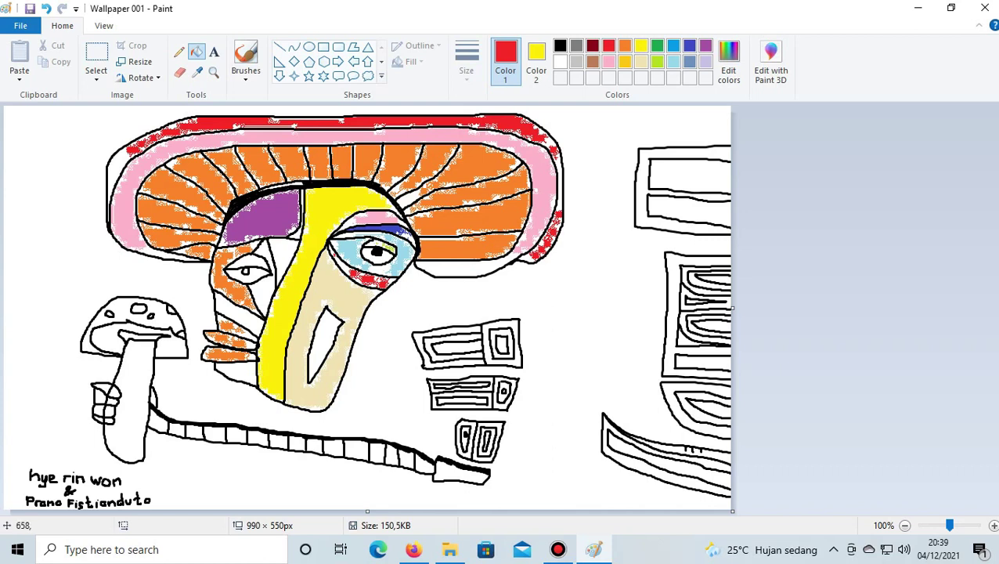
pyautogui.click(119, 174)
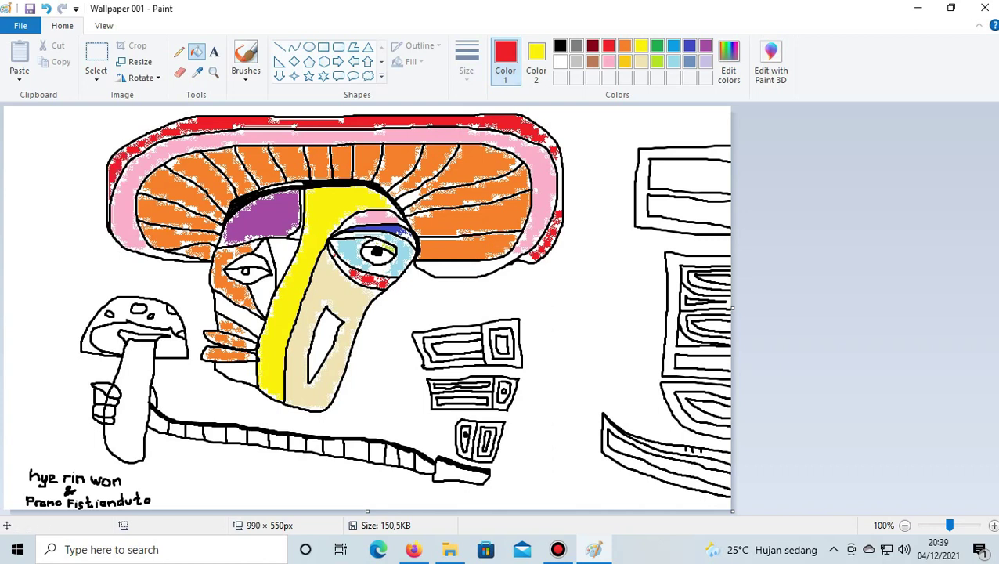
# Fill the rim section under the hat's right-hand gills with pink, and save the picture
pyautogui.click(608, 61)
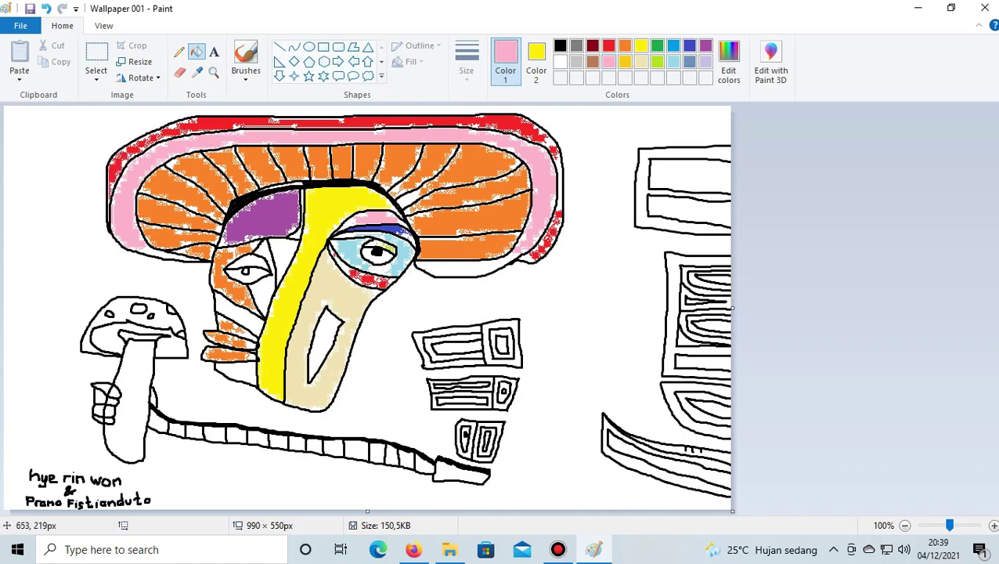
pyautogui.click(458, 268)
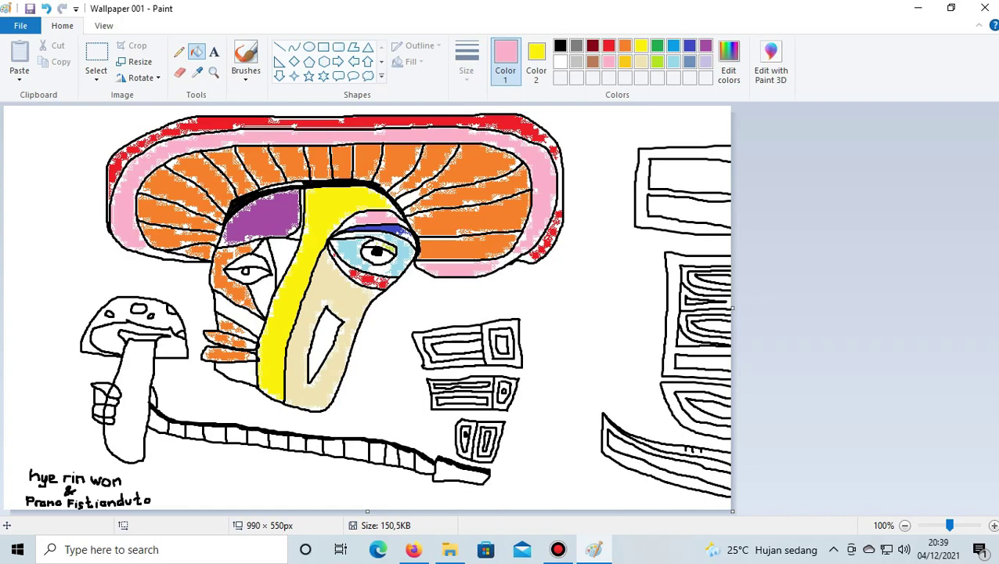
pyautogui.click(29, 9)
# Fill the cap of the small hand-held mushroom with red around its spots, leaving the spots white
pyautogui.click(608, 46)
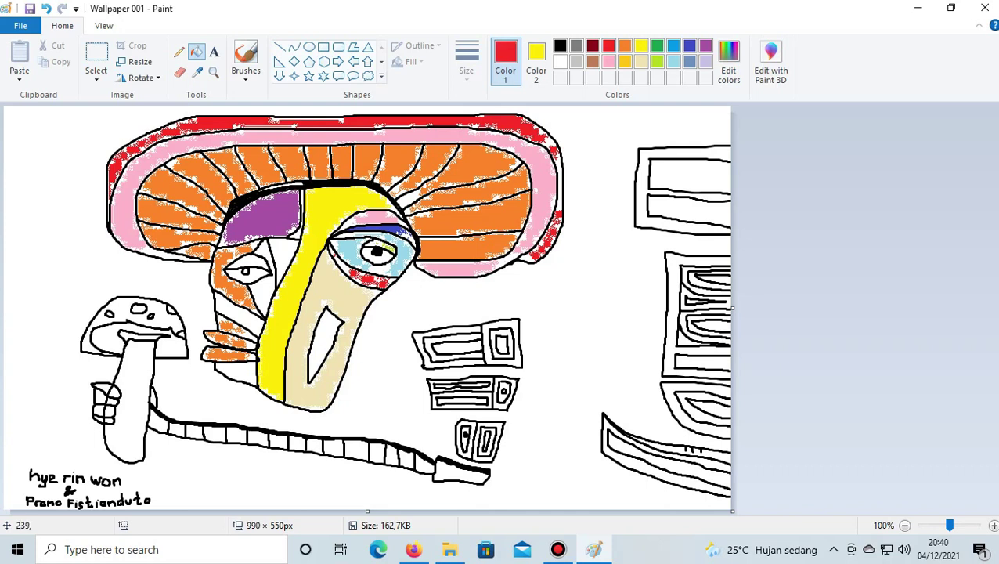
pyautogui.click(176, 311)
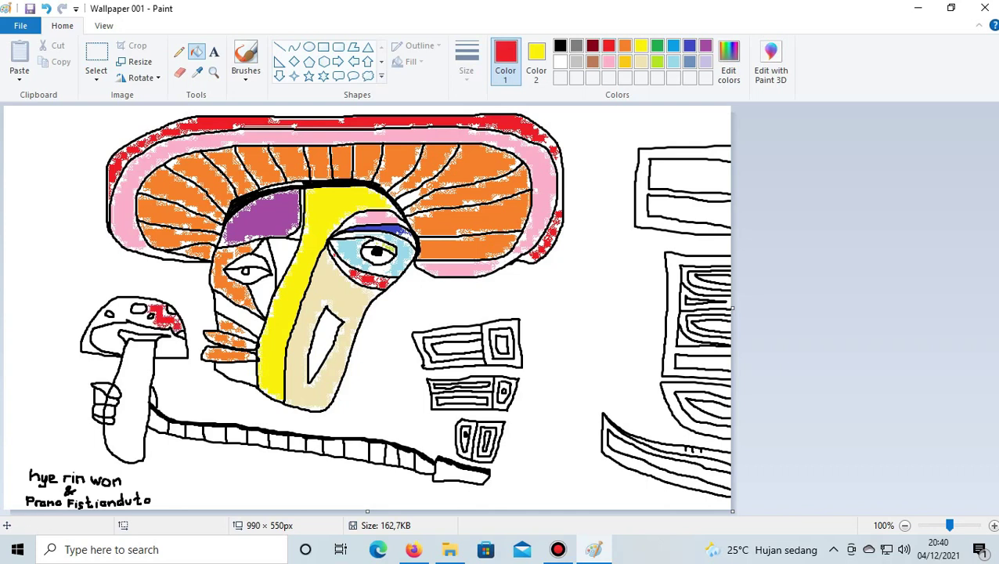
pyautogui.click(45, 9)
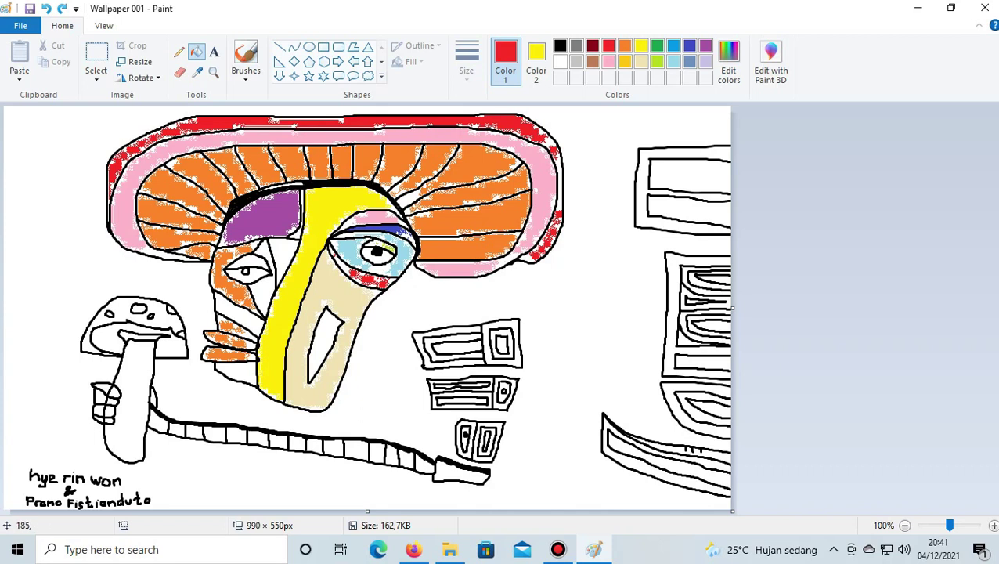
pyautogui.click(130, 315)
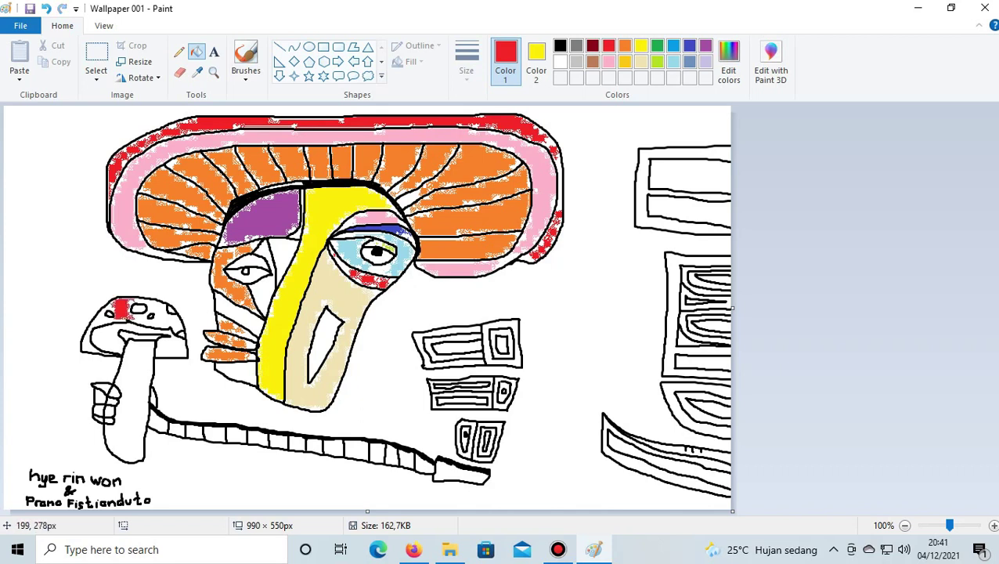
pyautogui.click(163, 322)
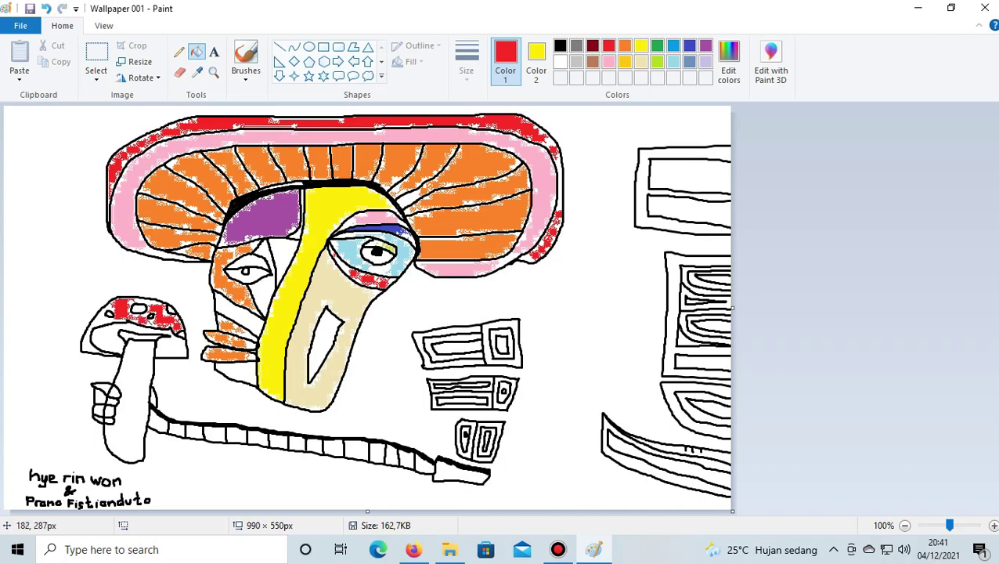
pyautogui.click(100, 317)
# Fill both sides of the small mushroom cap's underside and its stem with pink
pyautogui.click(609, 62)
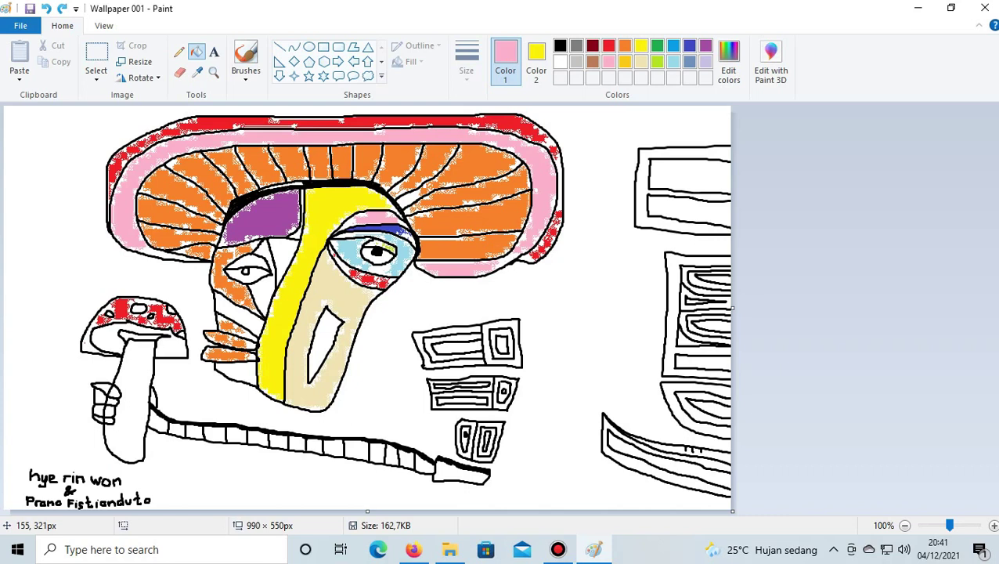
pyautogui.click(121, 352)
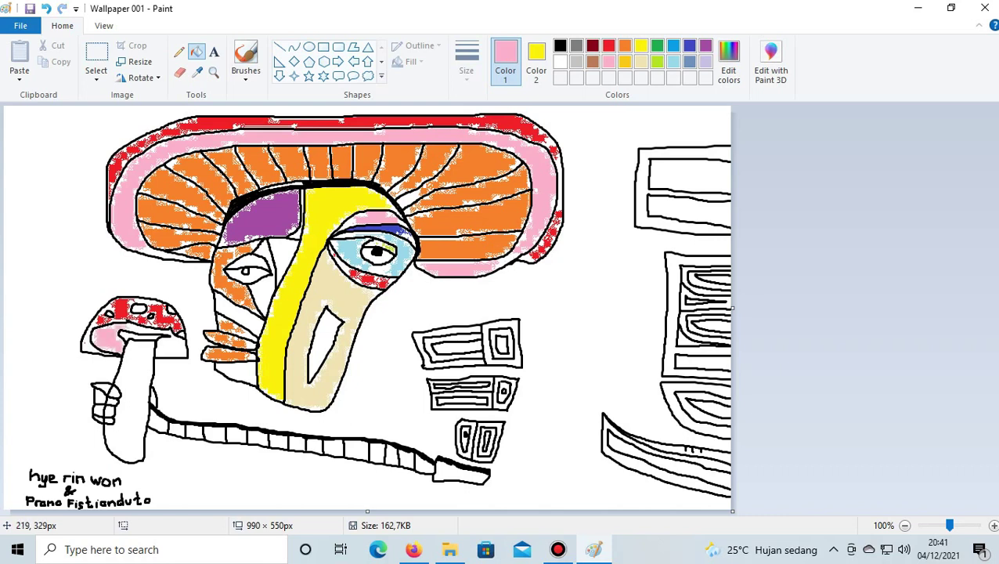
pyautogui.click(174, 337)
pyautogui.hotkey('ctrl', 'z')
pyautogui.click(147, 373)
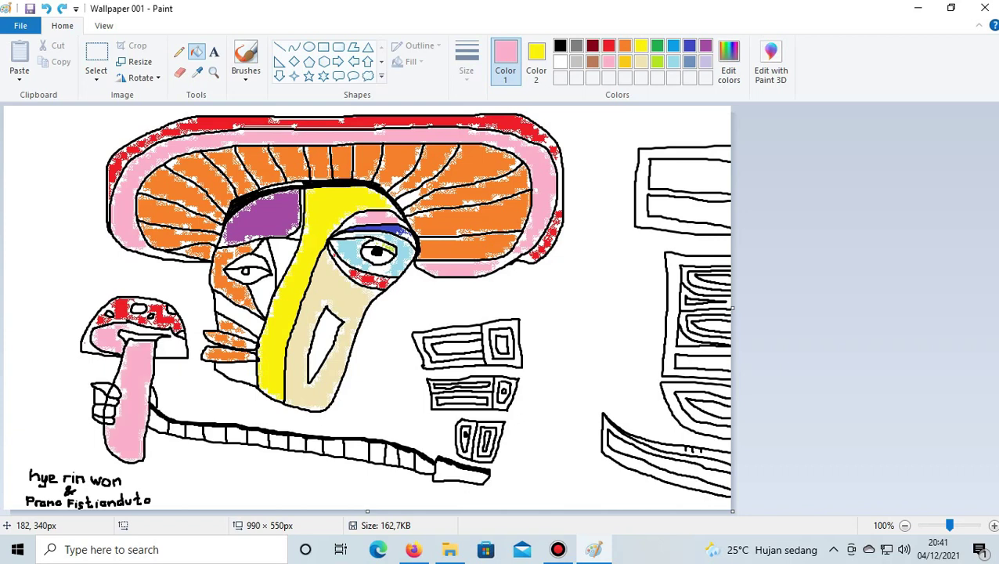
pyautogui.click(161, 345)
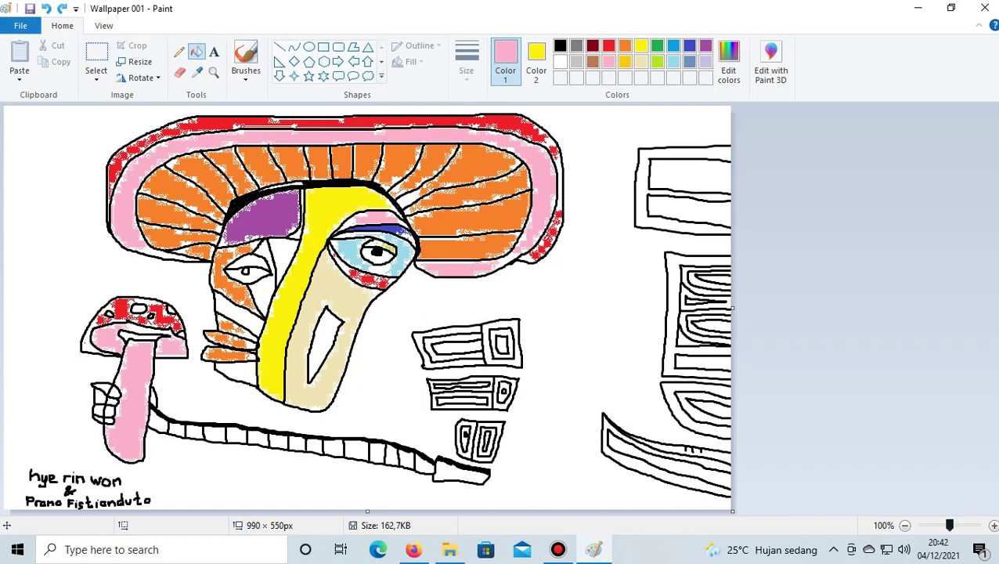
# Fill the narrow gap between the small mushroom's cap and the top of its stem with black
pyautogui.click(993, 525)
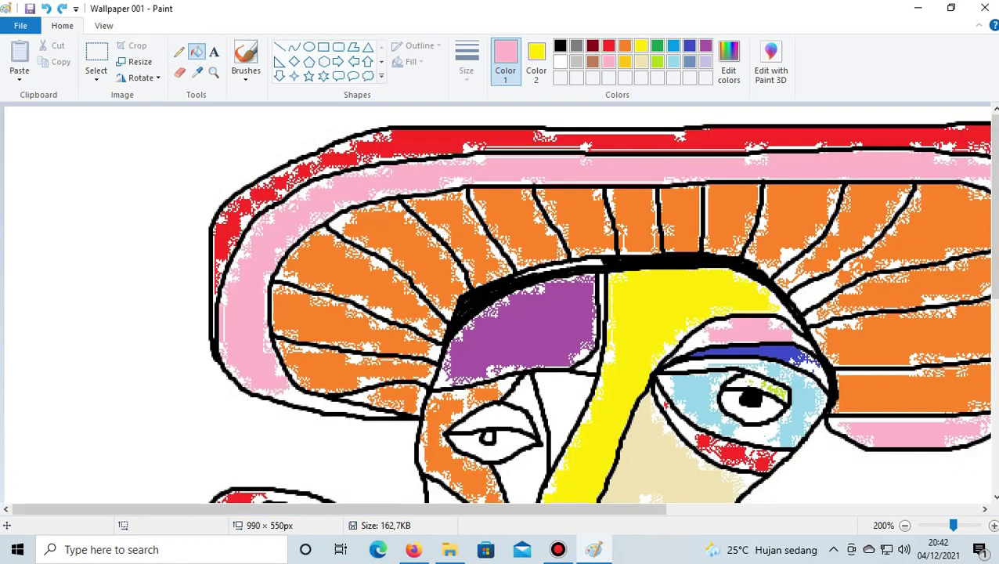
pyautogui.scroll(-5, 288, 285)
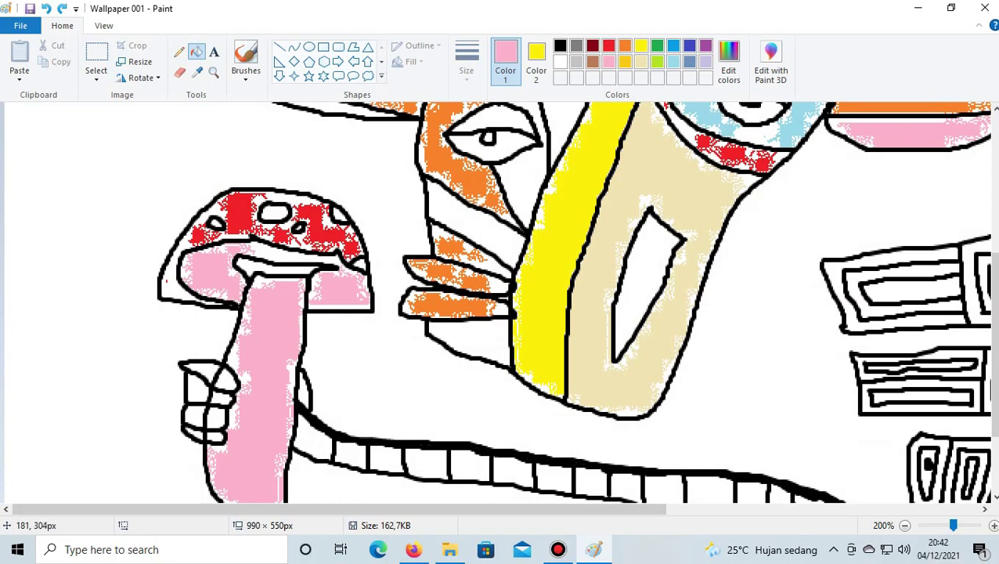
pyautogui.click(286, 252)
pyautogui.click(560, 46)
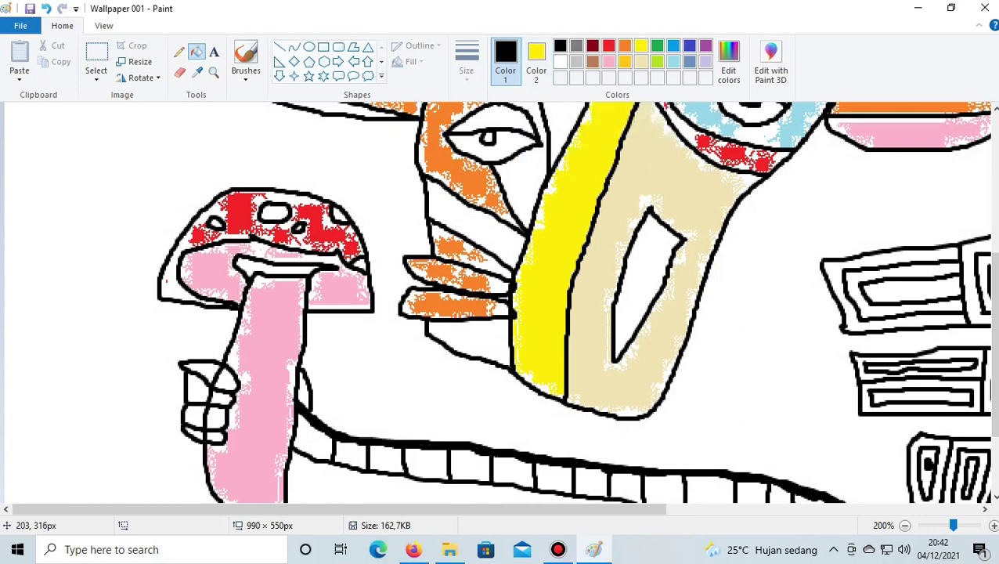
pyautogui.moveTo(308, 273); pyautogui.dragTo(238, 259)
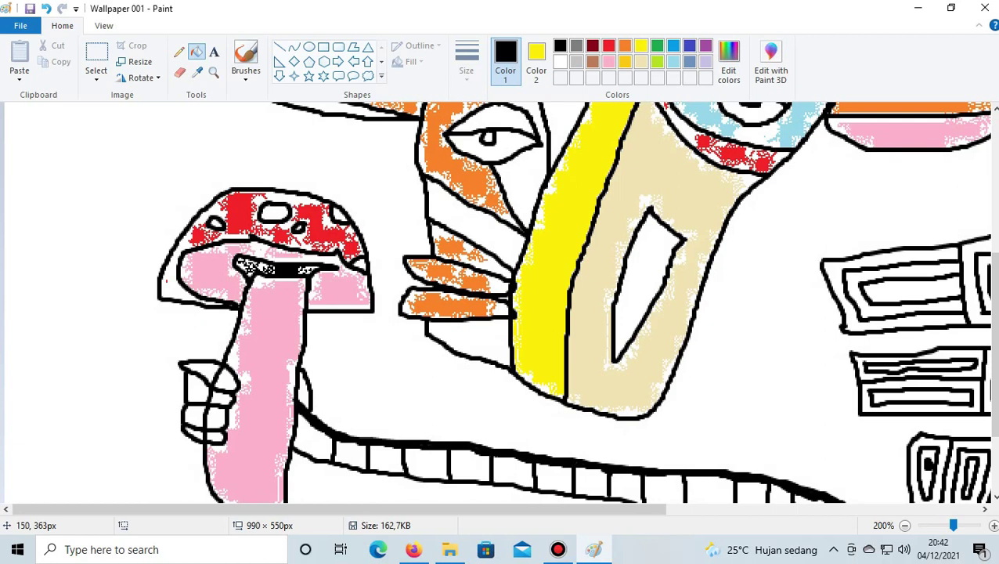
# Try to erase the stem outline where it crosses the thumb and fingers holding the small mushroom
pyautogui.click(179, 72)
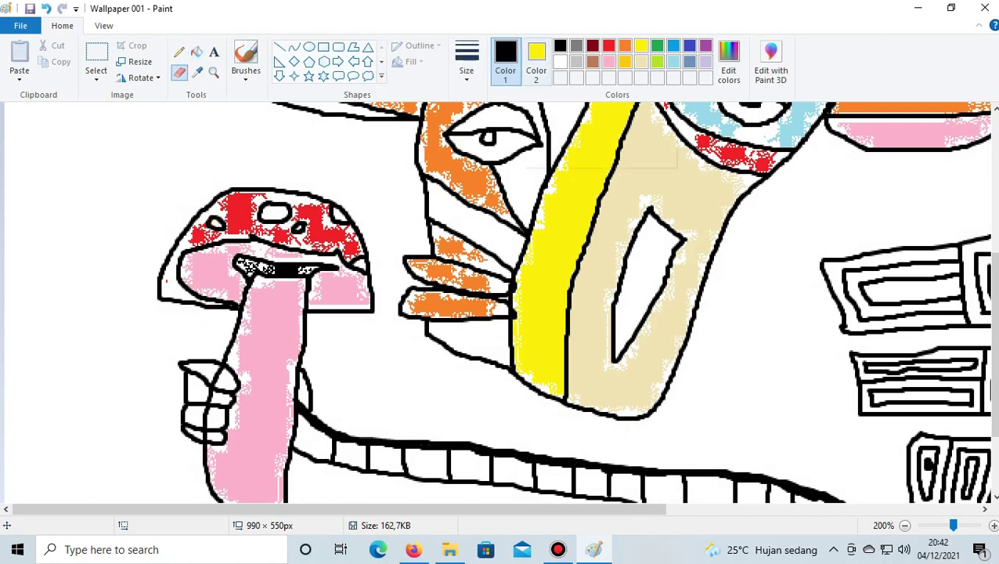
pyautogui.click(560, 62)
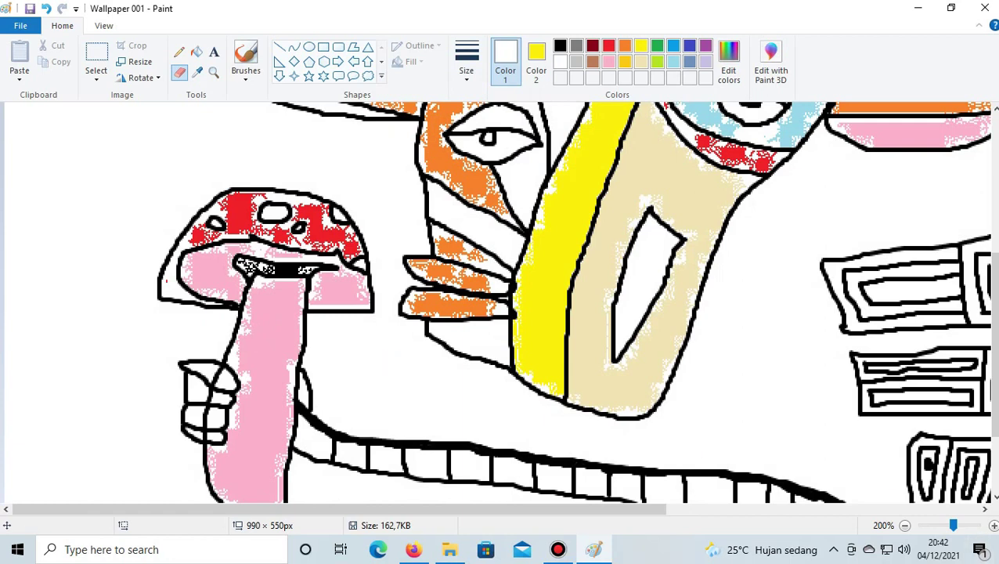
pyautogui.click(992, 526)
pyautogui.click(992, 525)
pyautogui.scroll(-3, 494, 327)
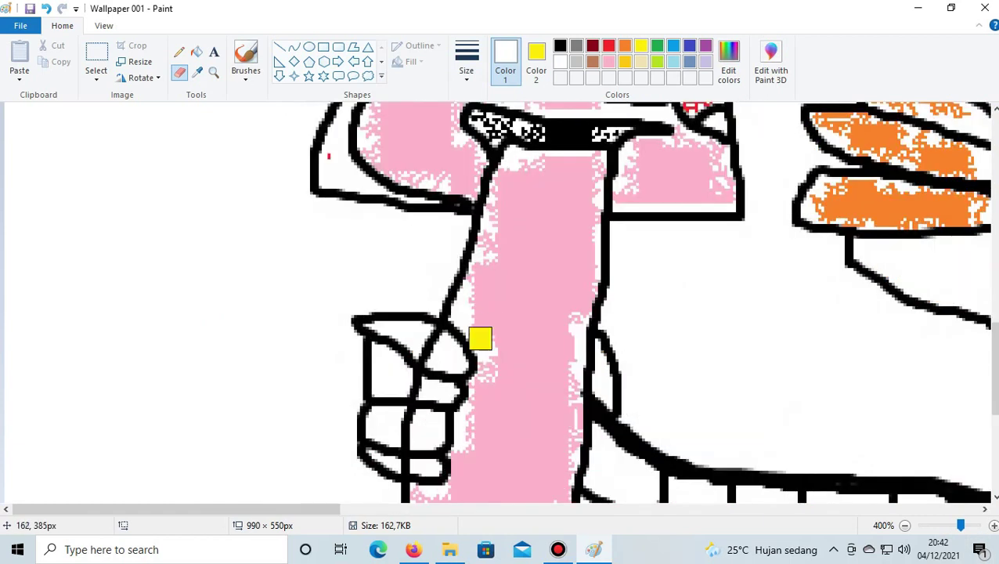
pyautogui.scroll(-2, 482, 325)
pyautogui.scroll(1, 470, 321)
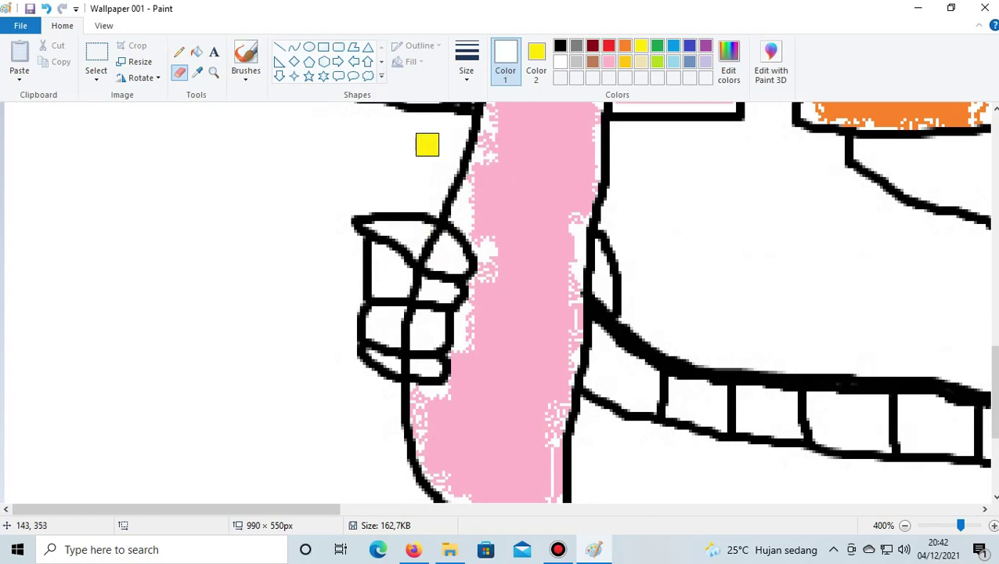
pyautogui.click(197, 71)
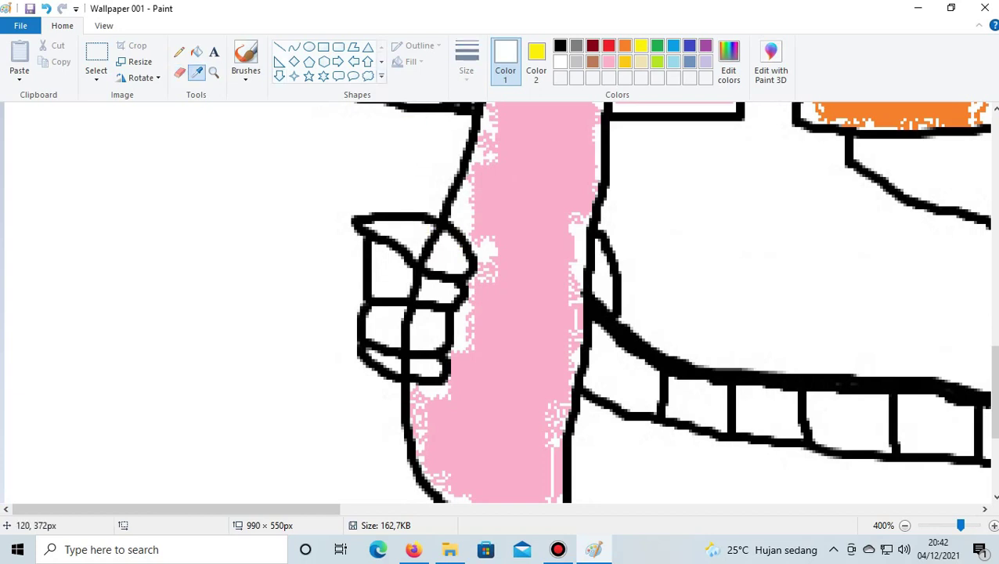
pyautogui.click(415, 228)
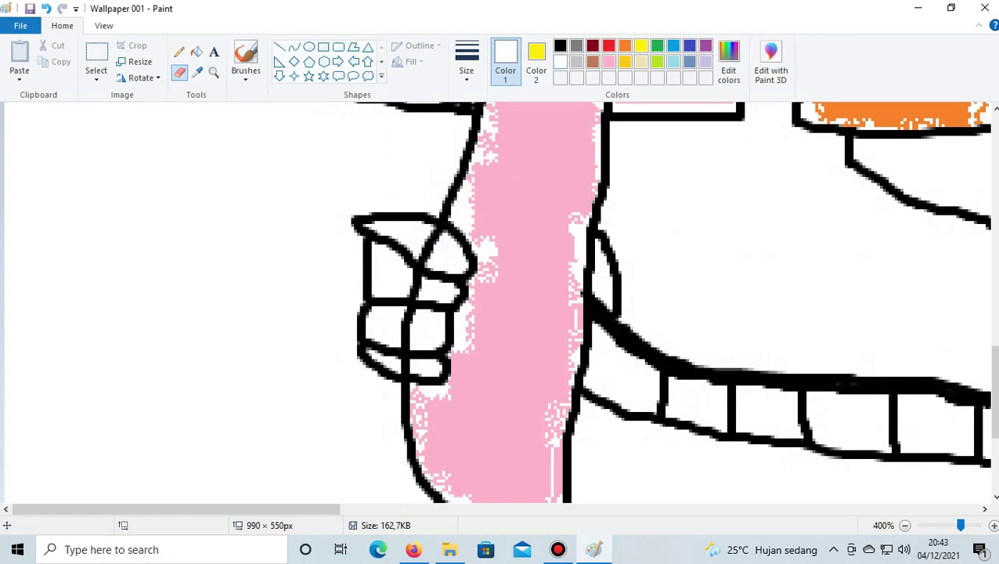
pyautogui.click(245, 62)
pyautogui.click(245, 63)
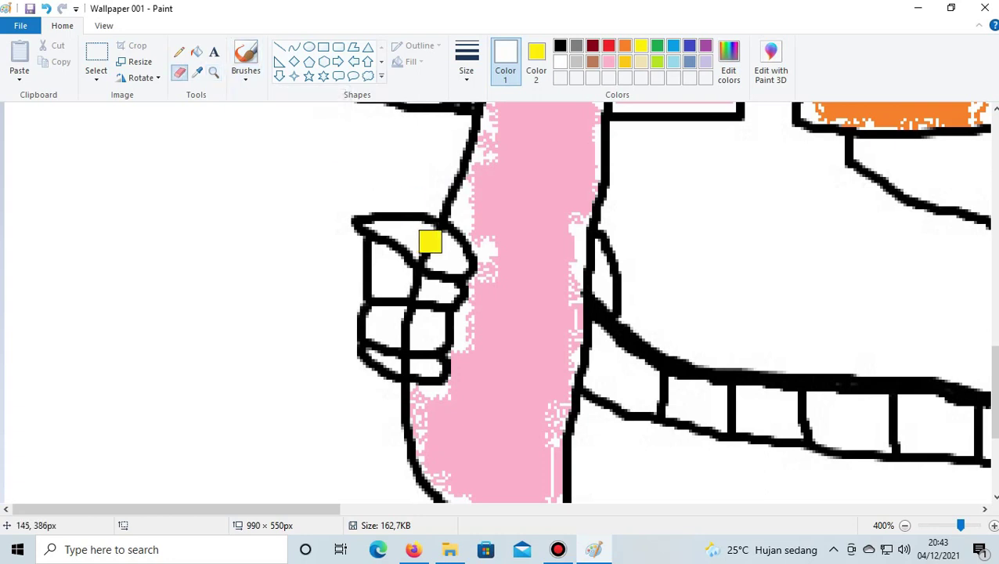
pyautogui.click(430, 239)
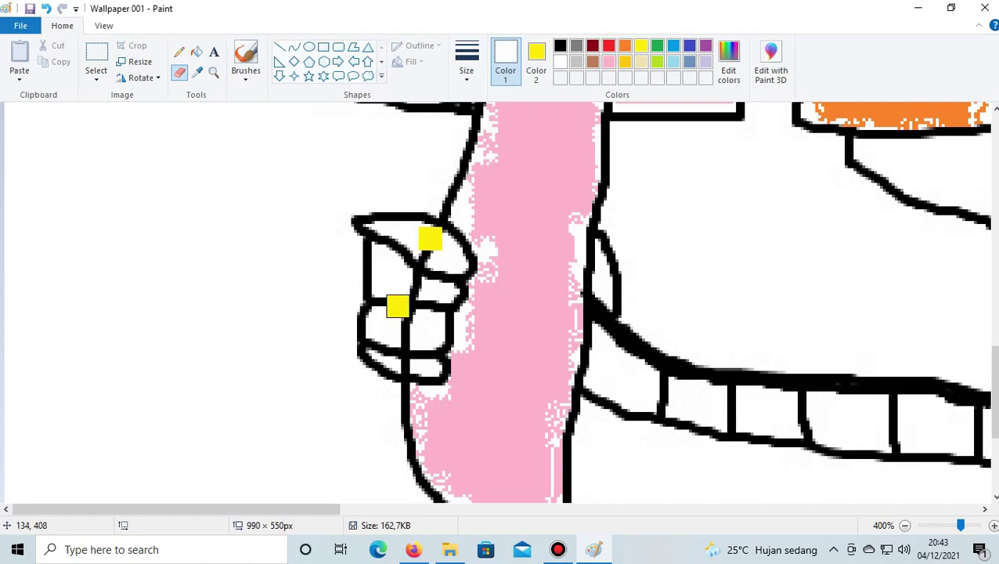
pyautogui.click(45, 8)
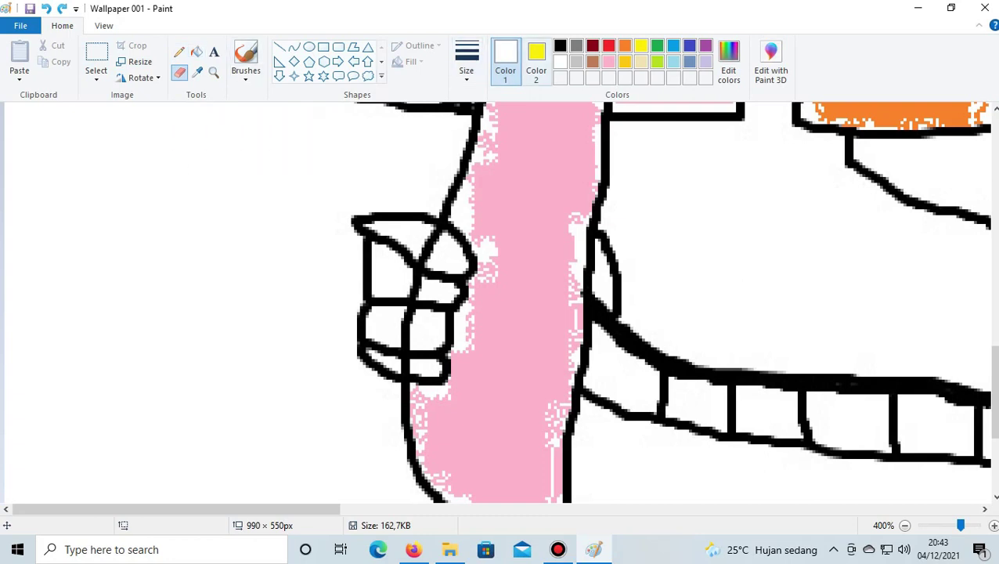
# Set Color 2 to white and erase the stem outline where it crosses the thumb and the upper two fingers
pyautogui.click(536, 62)
pyautogui.click(560, 62)
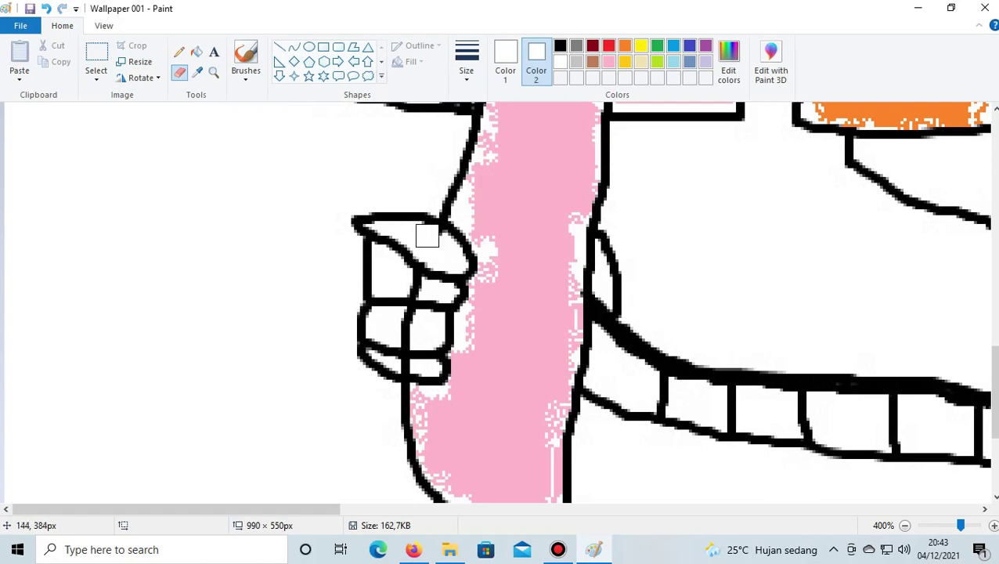
pyautogui.click(46, 7)
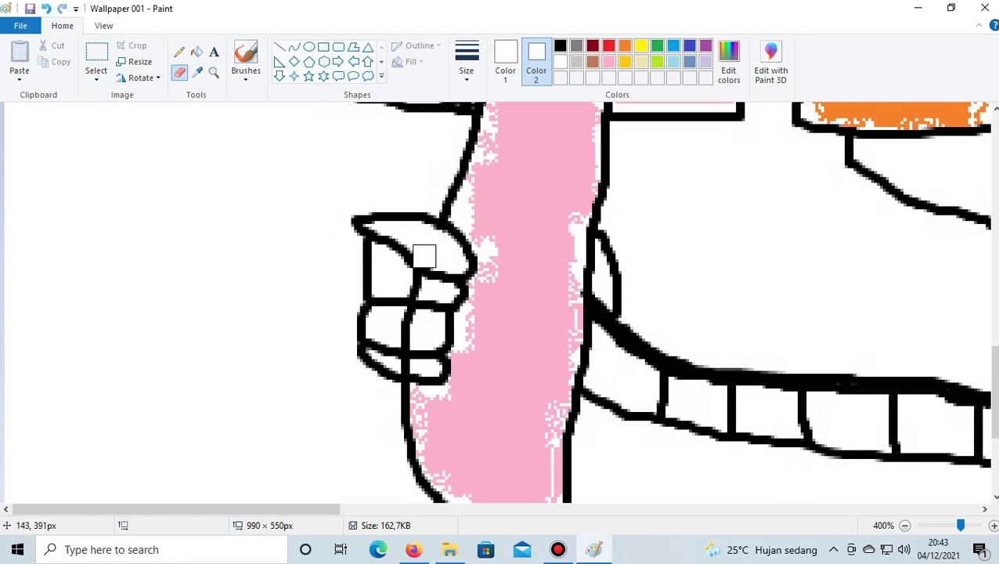
pyautogui.click(46, 9)
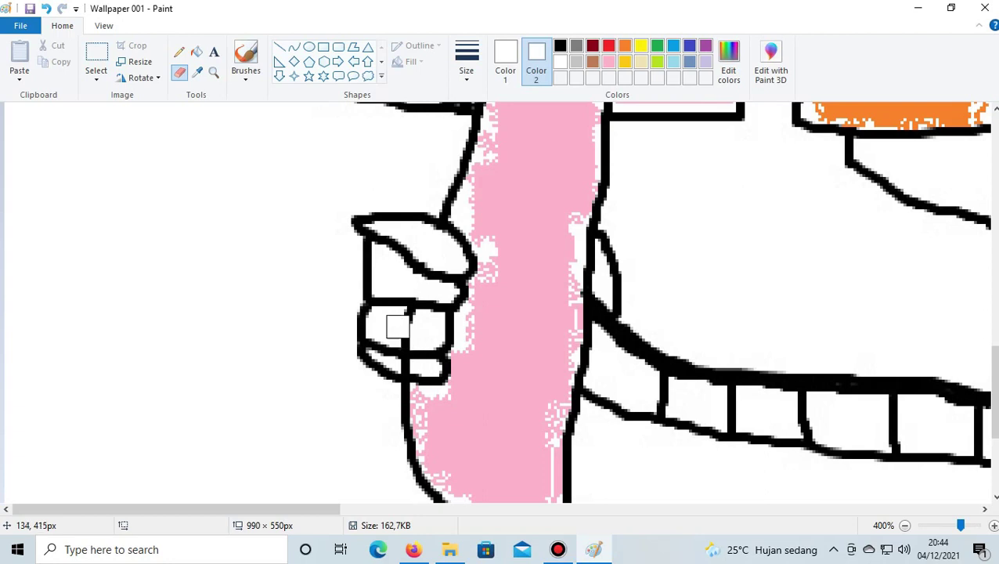
pyautogui.click(46, 8)
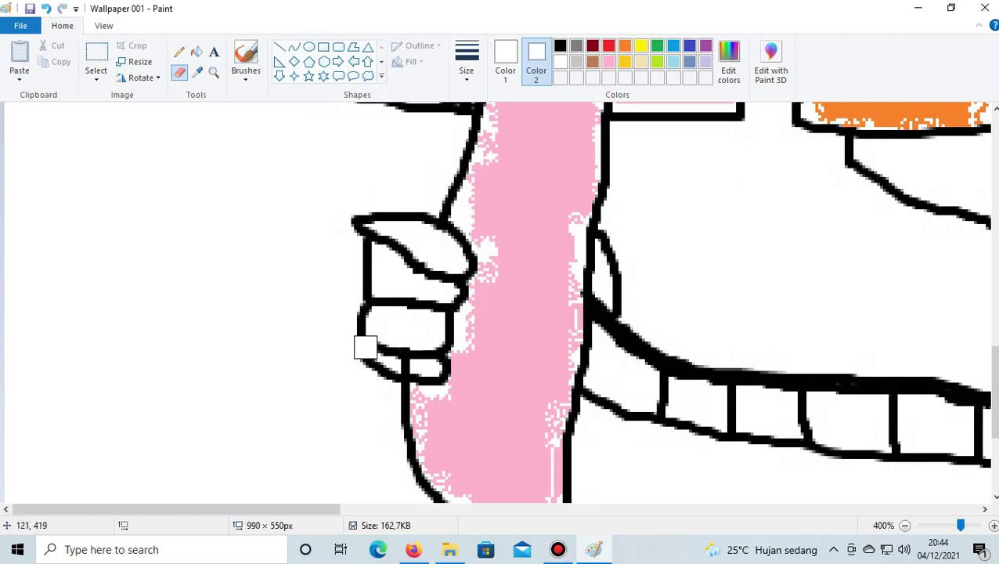
pyautogui.click(45, 8)
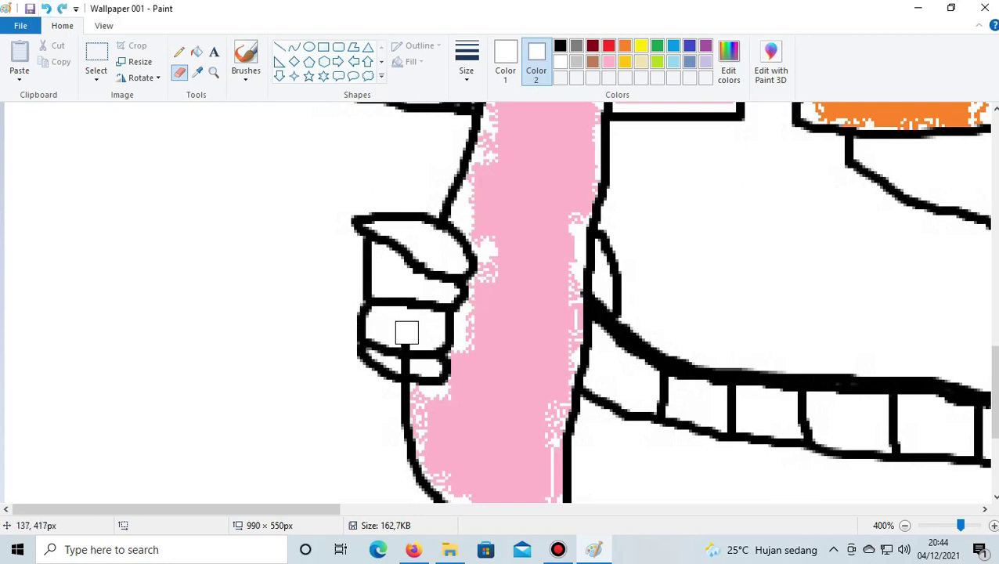
# Try to erase the stem outline across the lowest finger, and undo the erasing at the middle finger
pyautogui.moveTo(403, 330); pyautogui.dragTo(395, 363)
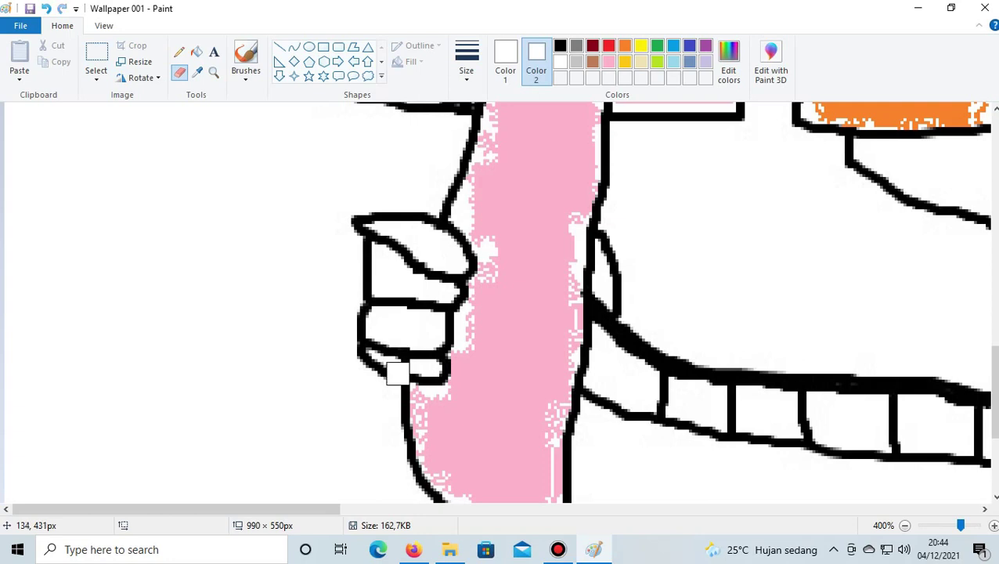
pyautogui.hotkey('ctrl', 'z')
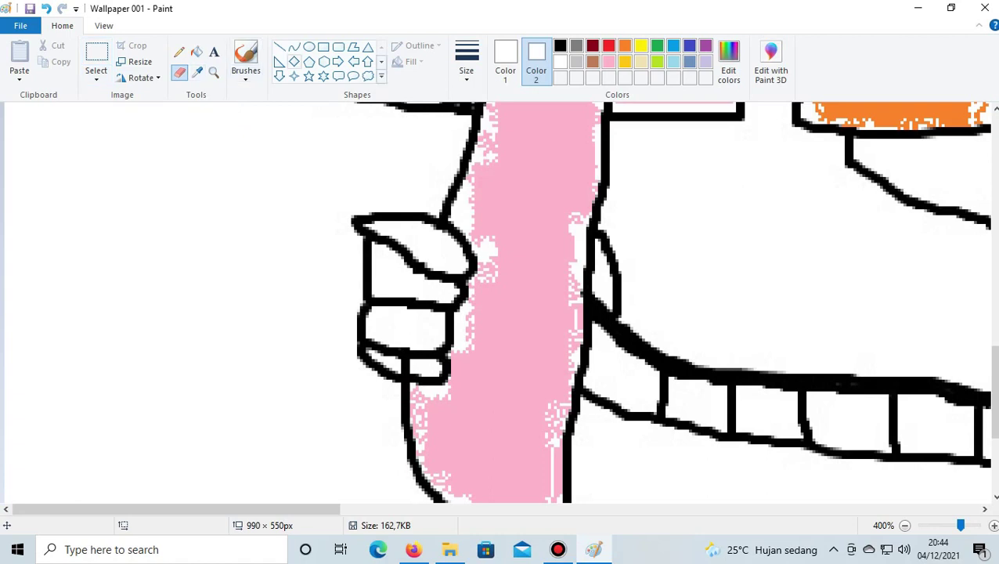
pyautogui.click(309, 47)
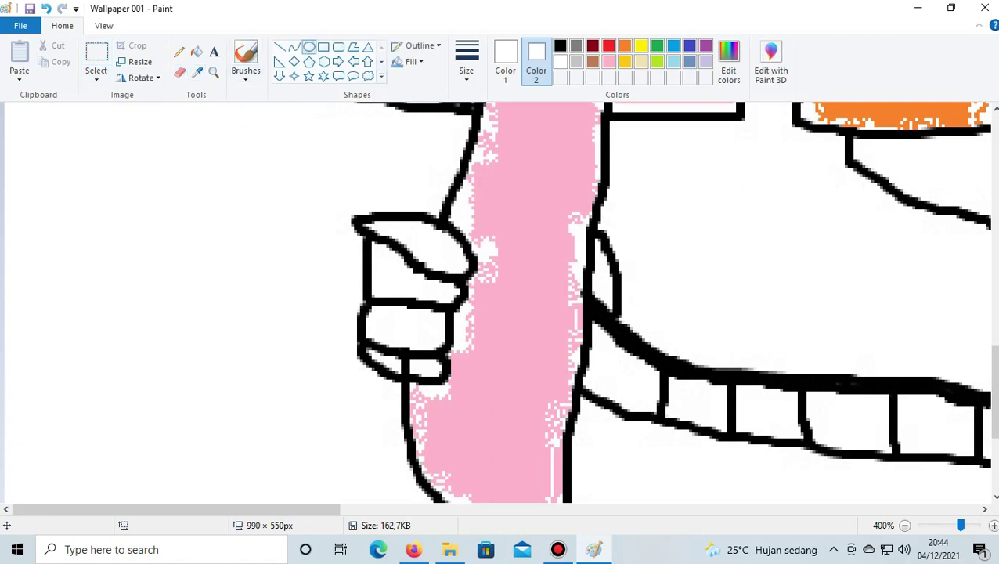
pyautogui.click(180, 72)
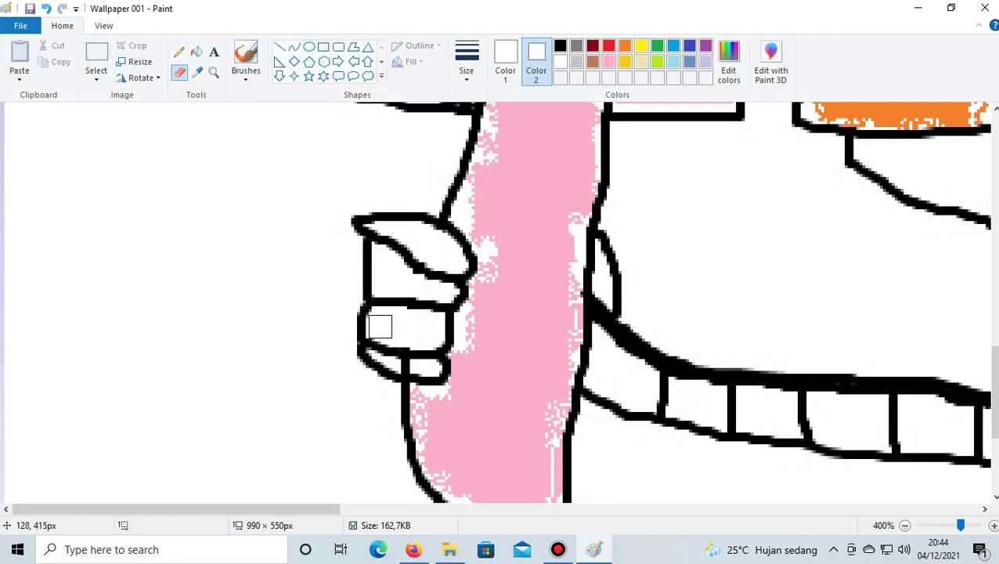
pyautogui.scroll(2, 380, 327)
pyautogui.scroll(-2, 539, 384)
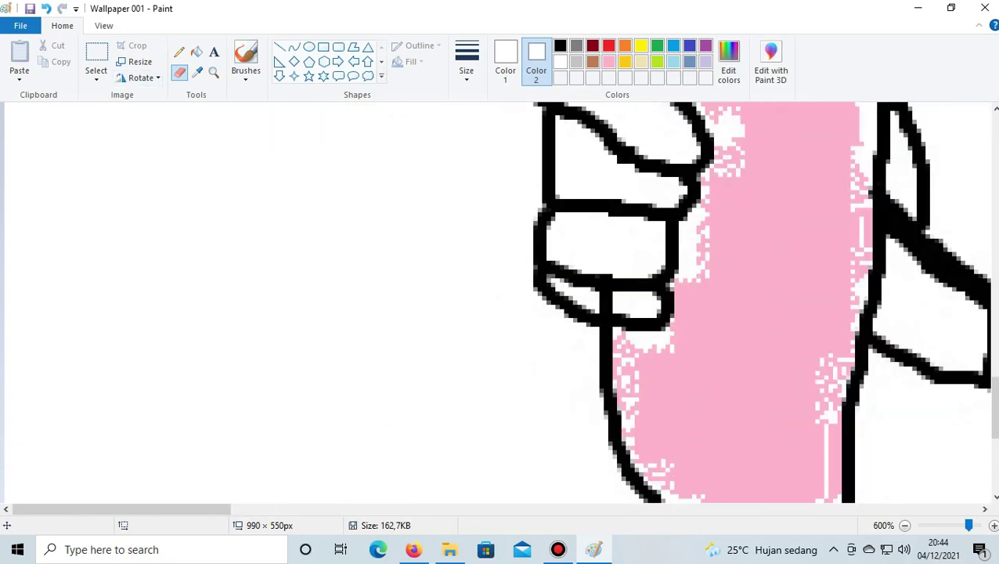
pyautogui.click(46, 8)
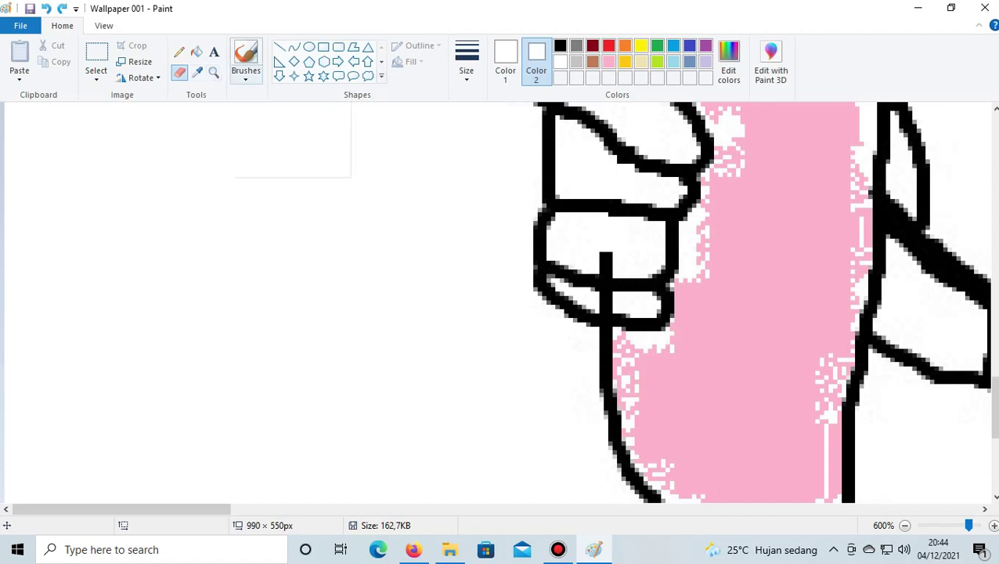
pyautogui.click(245, 72)
pyautogui.click(96, 72)
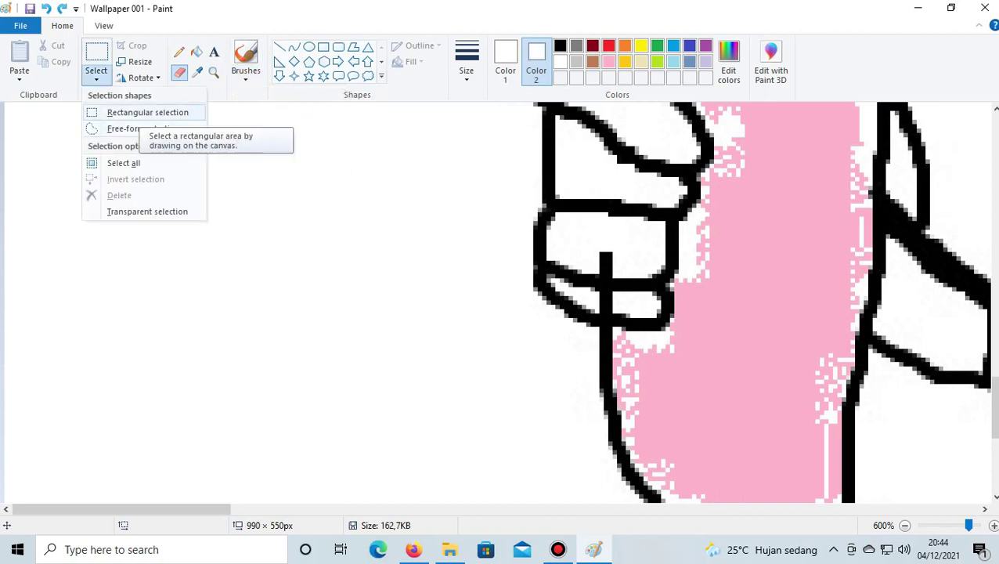
pyautogui.click(147, 111)
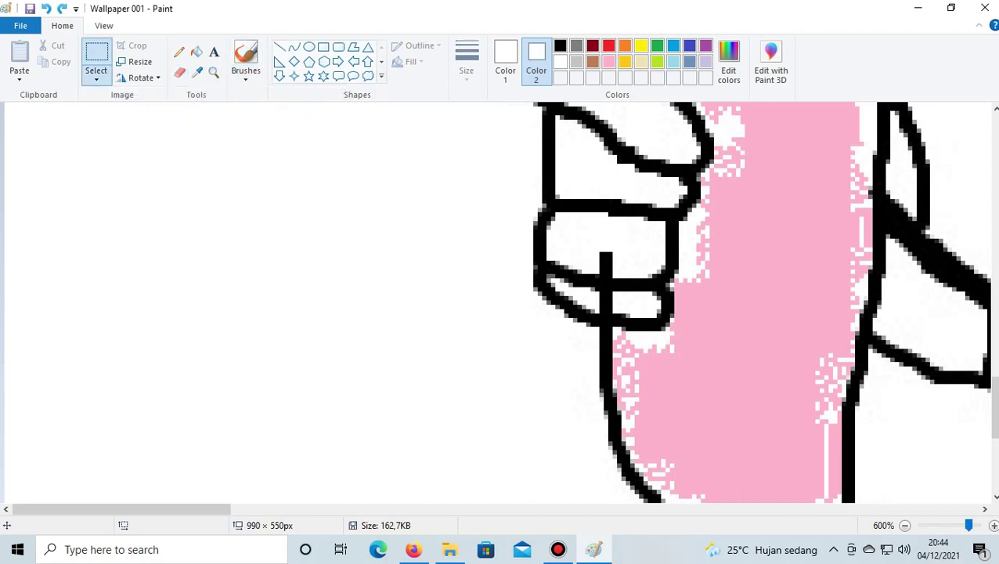
# Choose a smaller eraser and remove the remaining stem outline inside the middle and lowest fingers
pyautogui.click(179, 72)
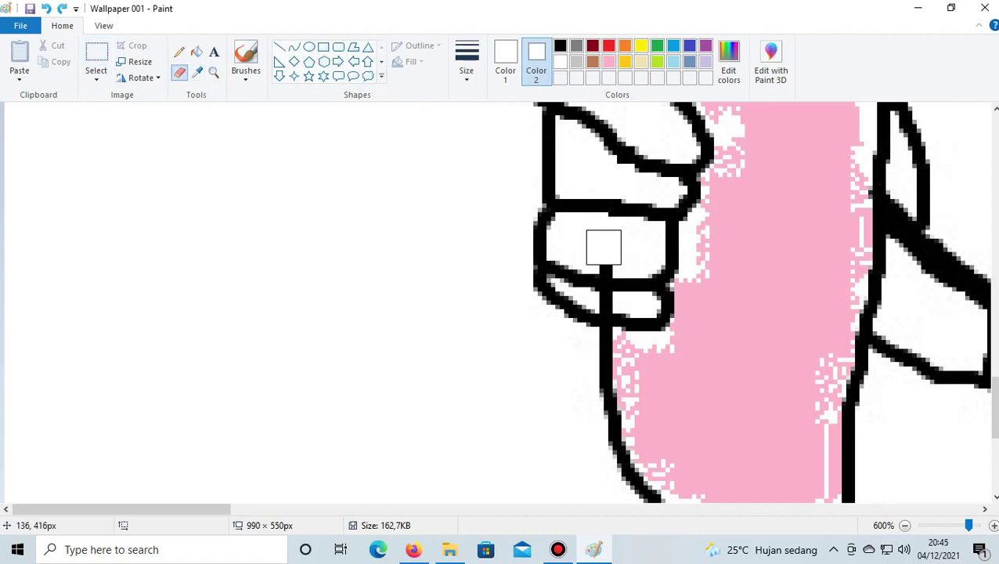
pyautogui.click(505, 63)
pyautogui.click(467, 63)
pyautogui.click(499, 130)
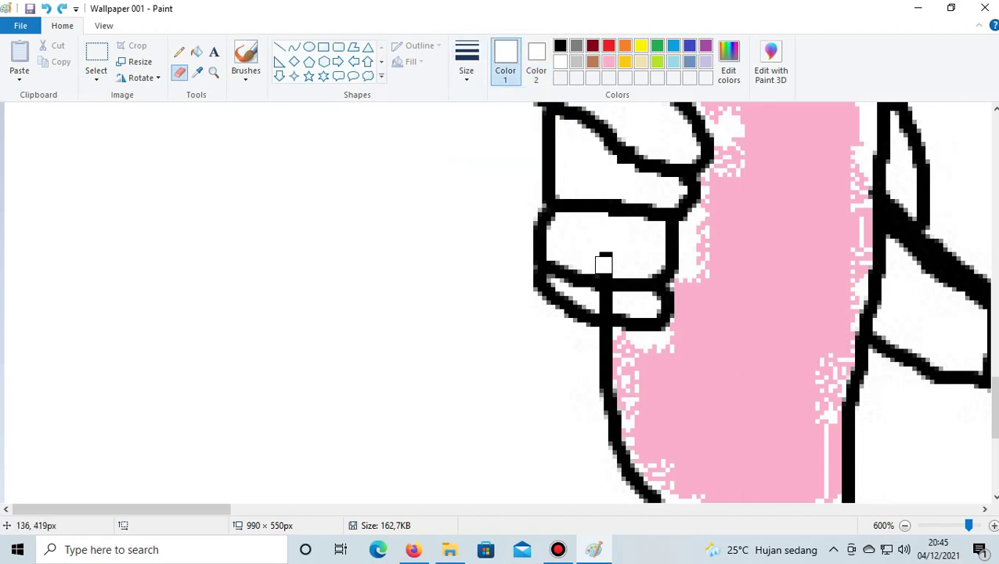
pyautogui.moveTo(607, 264)
pyautogui.mouseDown()
pyautogui.moveTo(602, 255)
pyautogui.moveTo(603, 301)
pyautogui.mouseUp()
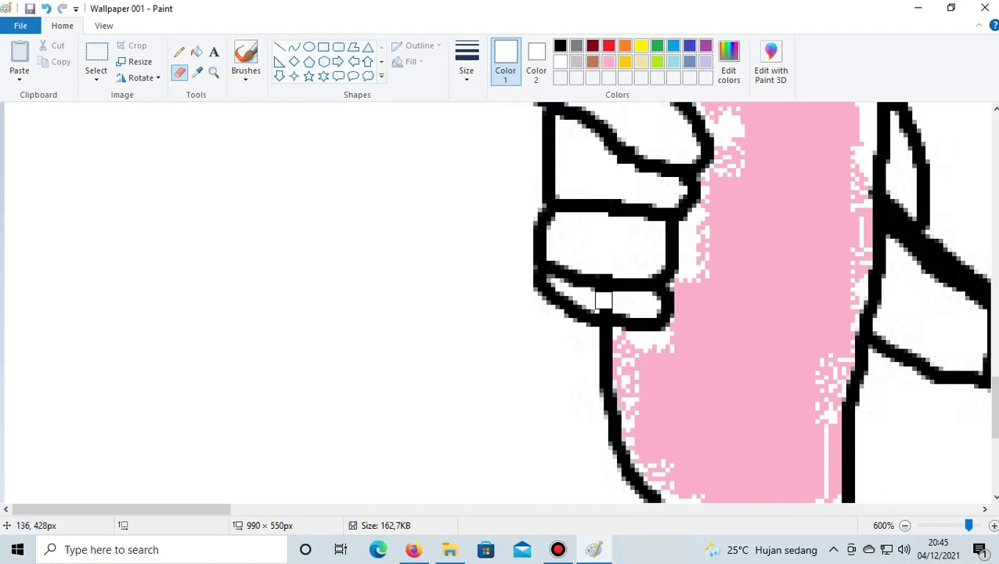
pyautogui.click(46, 9)
pyautogui.moveTo(594, 335); pyautogui.dragTo(607, 299)
# Fill the white gap in the small mushroom's stem beside the middle finger with rose
pyautogui.click(196, 51)
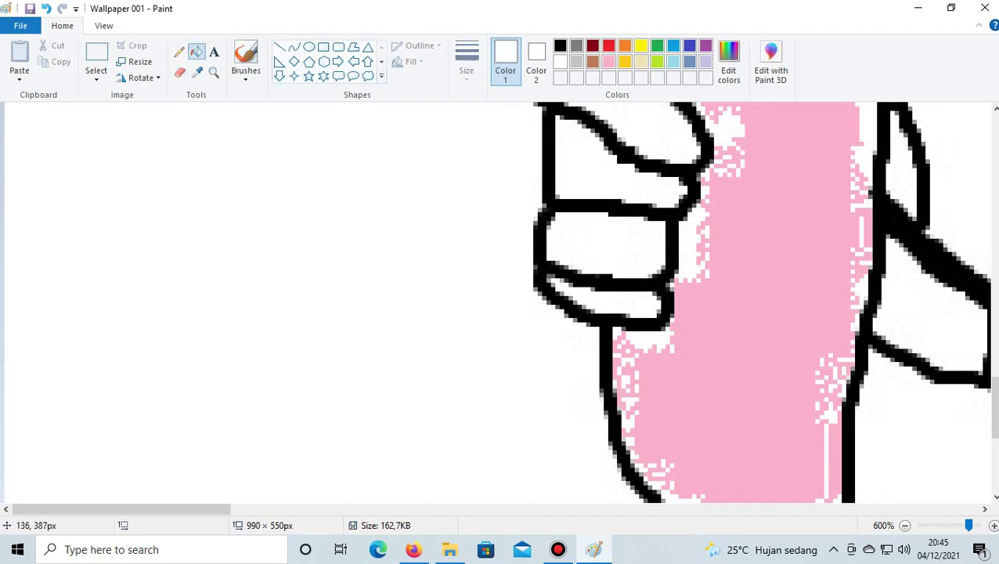
pyautogui.click(608, 61)
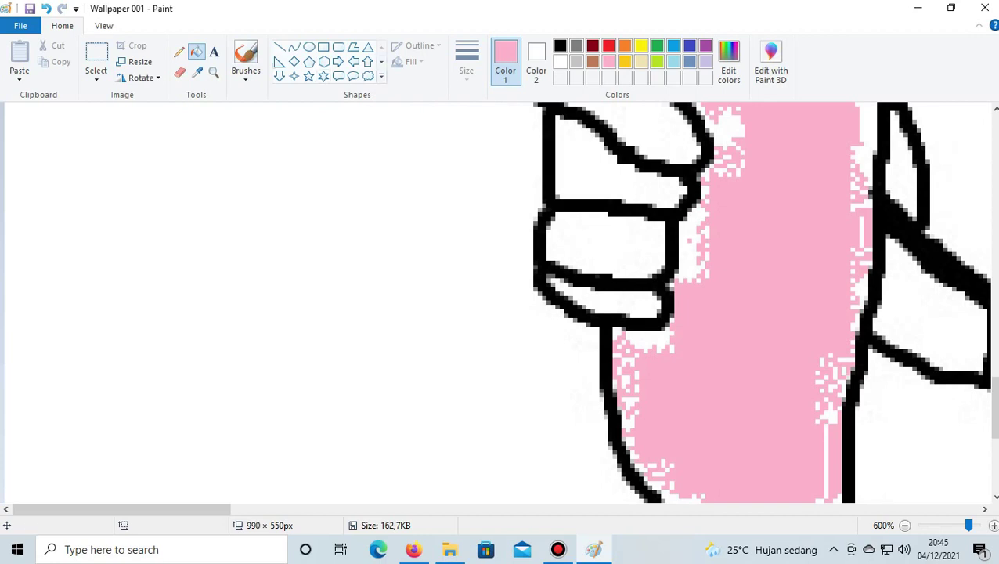
pyautogui.click(179, 52)
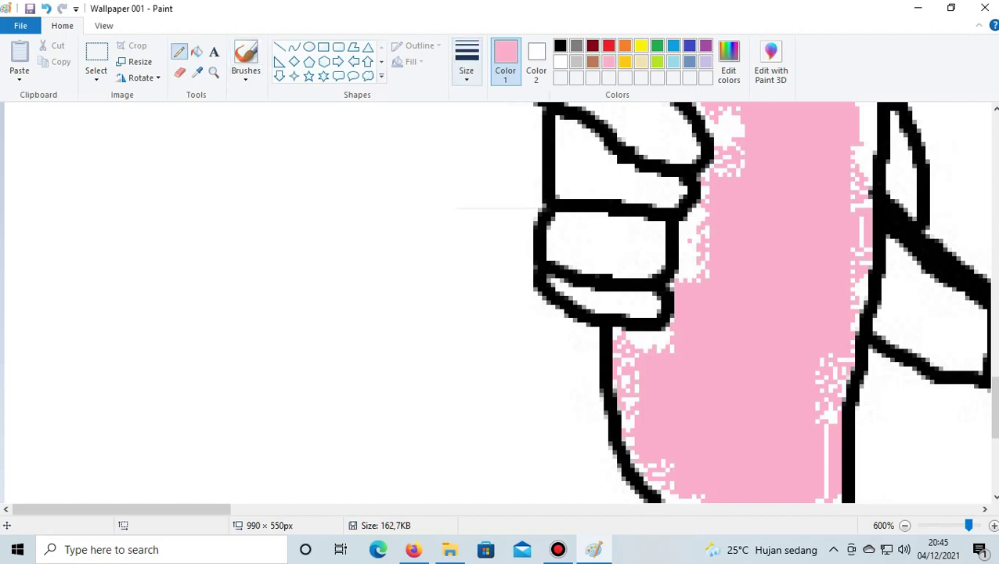
pyautogui.click(466, 63)
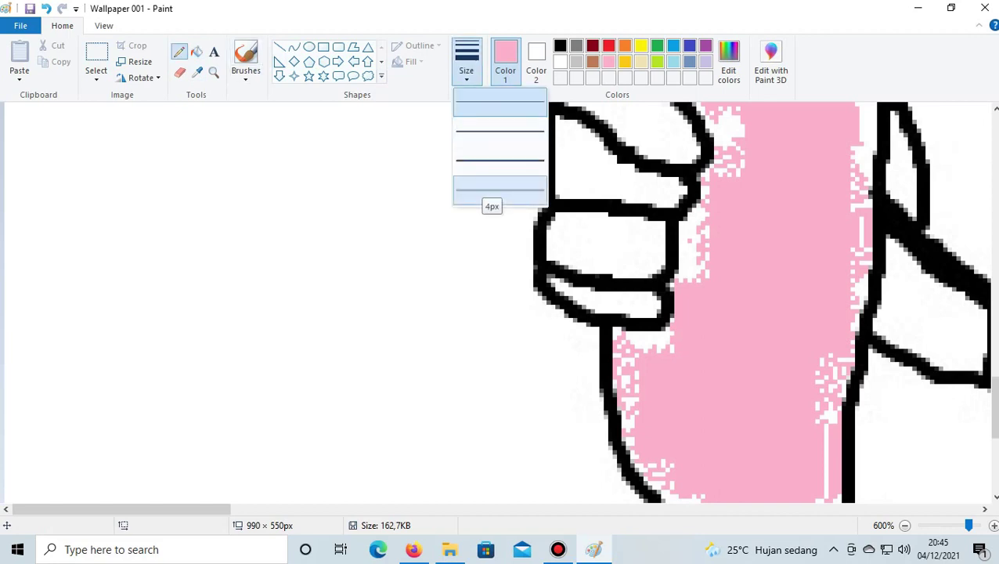
pyautogui.click(499, 189)
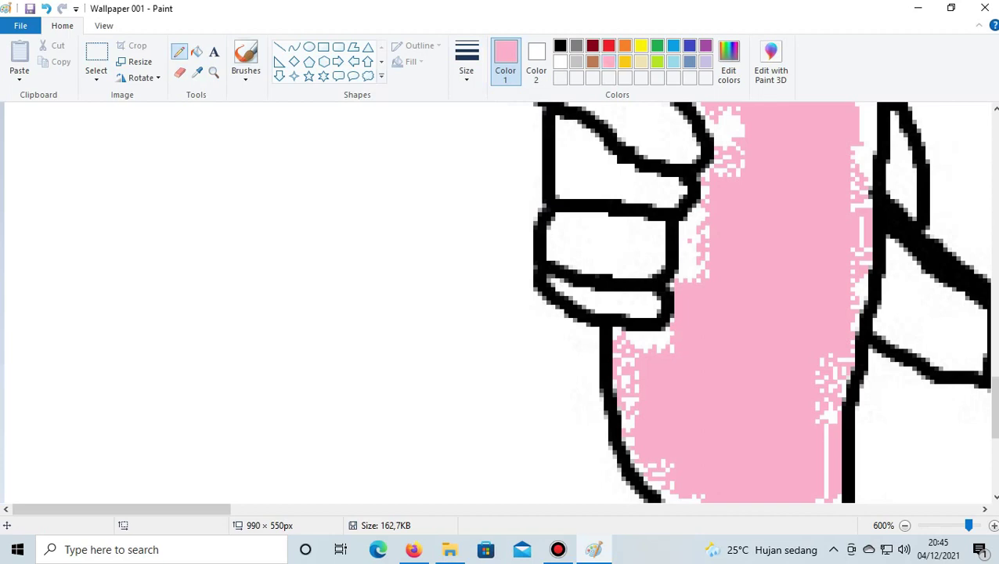
pyautogui.click(196, 51)
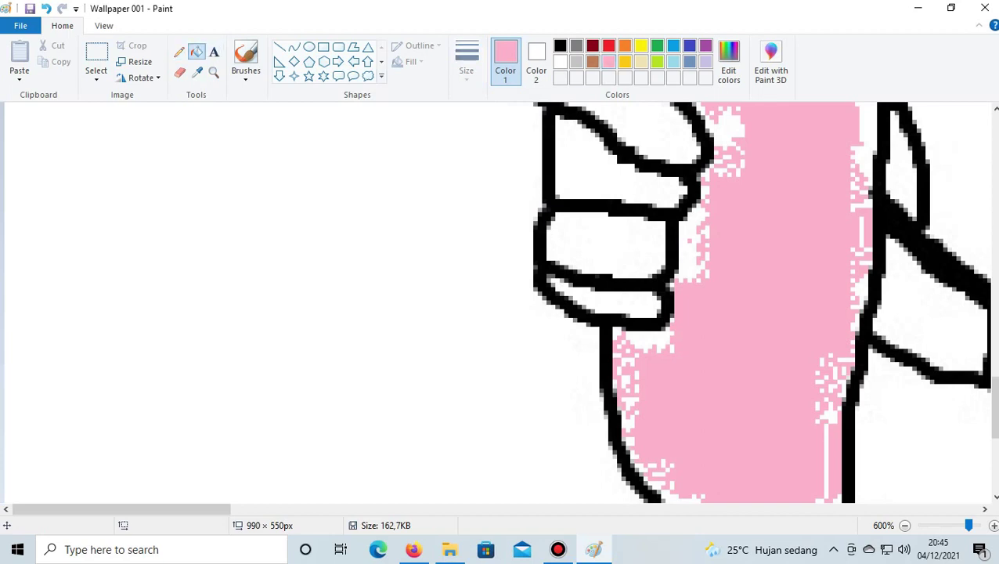
pyautogui.click(687, 243)
pyautogui.click(686, 271)
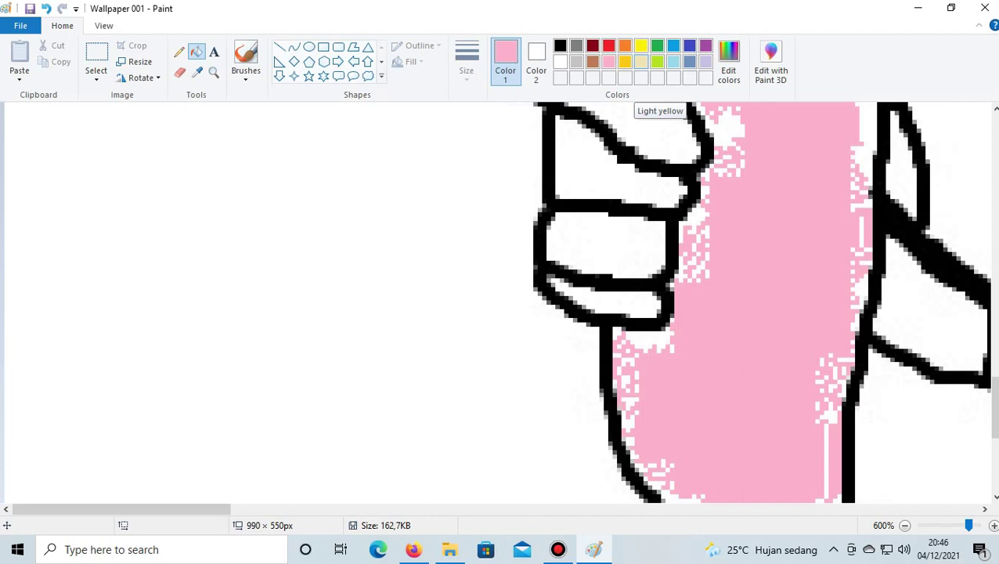
# Fill the middle finger of the hand holding the small mushroom with light yellow
pyautogui.click(657, 62)
pyautogui.click(618, 242)
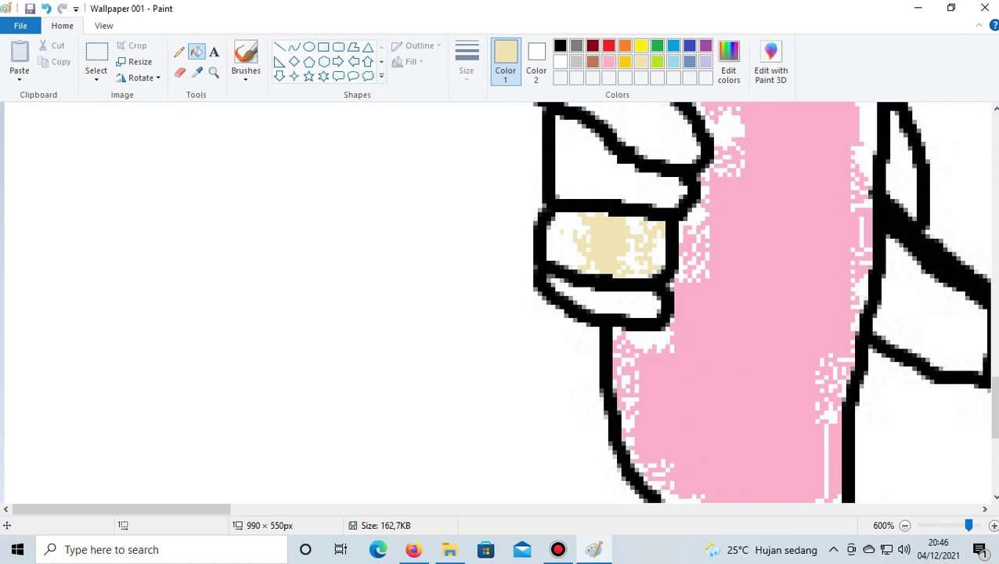
pyautogui.click(45, 8)
pyautogui.click(45, 8)
pyautogui.moveTo(121, 508); pyautogui.dragTo(179, 509)
pyautogui.scroll(2, 380, 365)
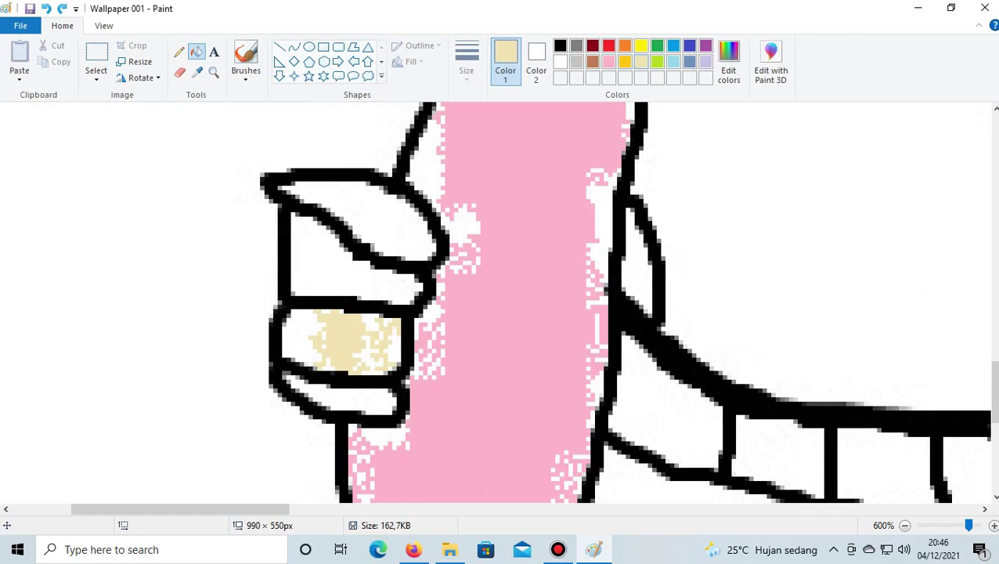
# Fill the thumb, the upper finger and the lowest finger of the hand with light yellow
pyautogui.click(378, 213)
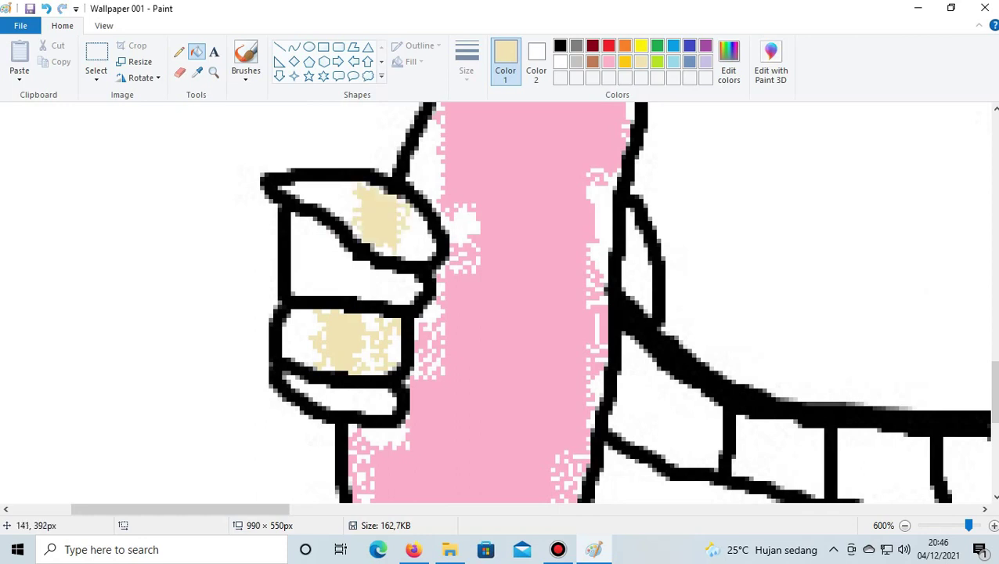
pyautogui.click(330, 194)
pyautogui.click(415, 244)
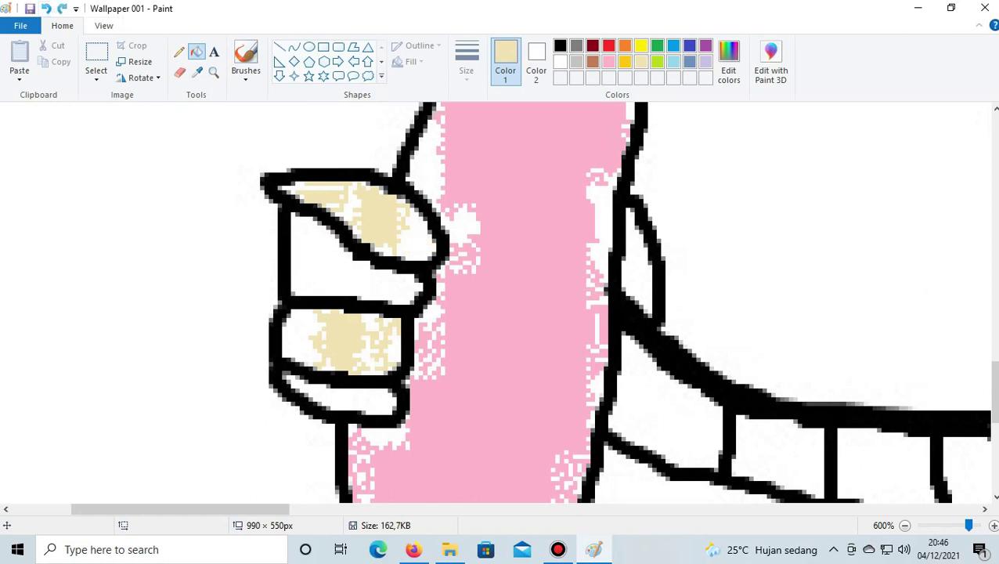
pyautogui.click(321, 263)
pyautogui.click(385, 287)
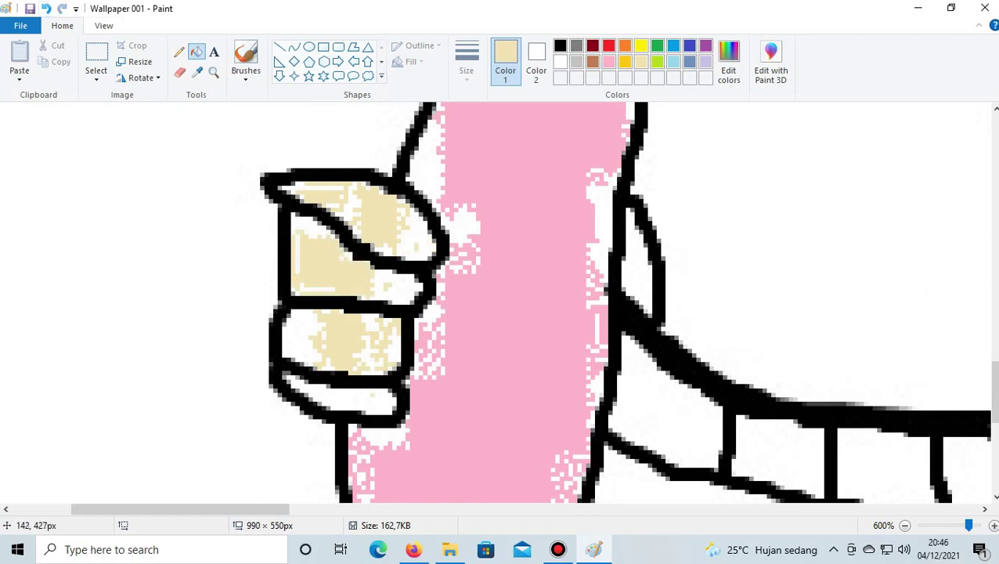
pyautogui.click(344, 399)
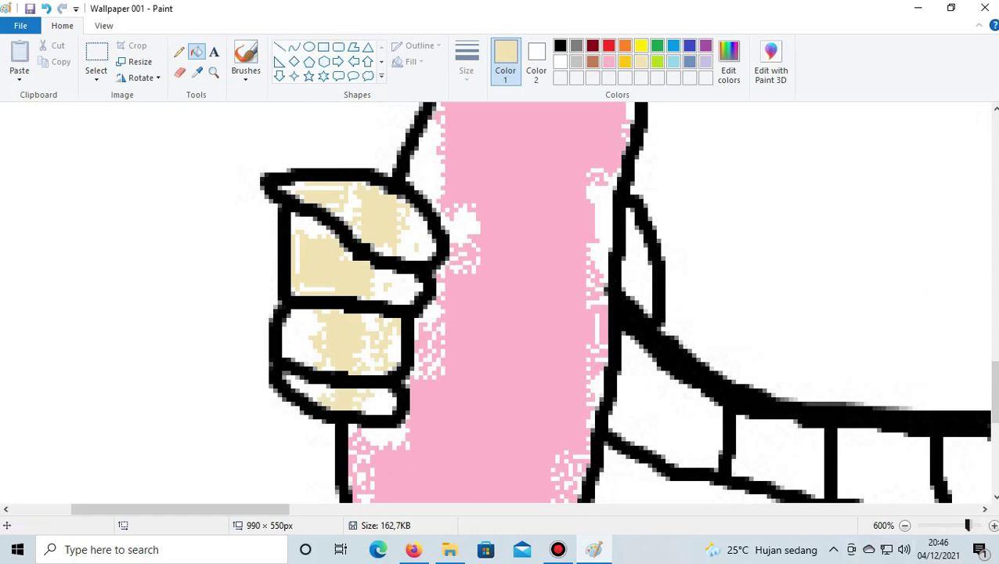
# Save the drawing with the coloured hand
pyautogui.moveTo(968, 525); pyautogui.dragTo(933, 525)
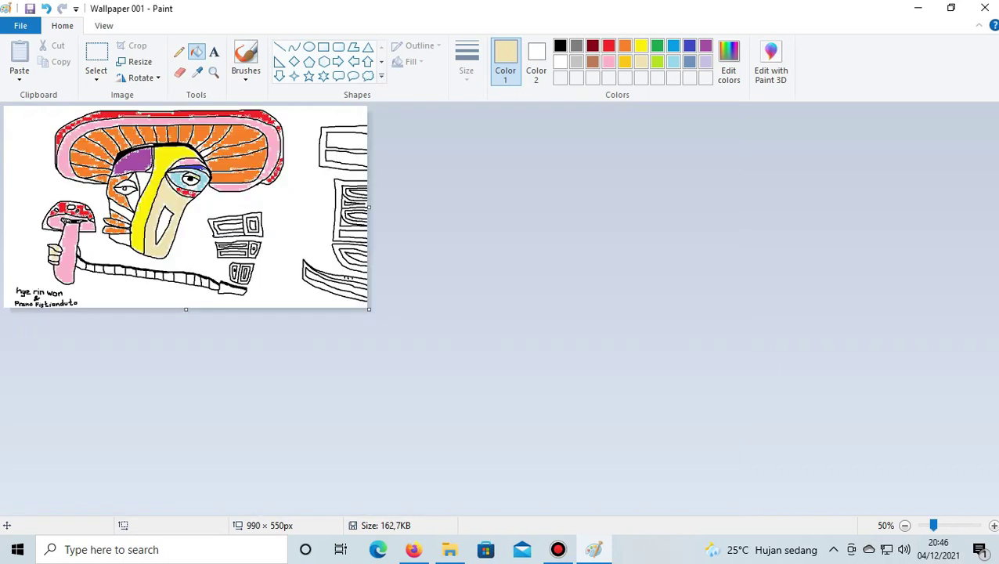
pyautogui.click(993, 525)
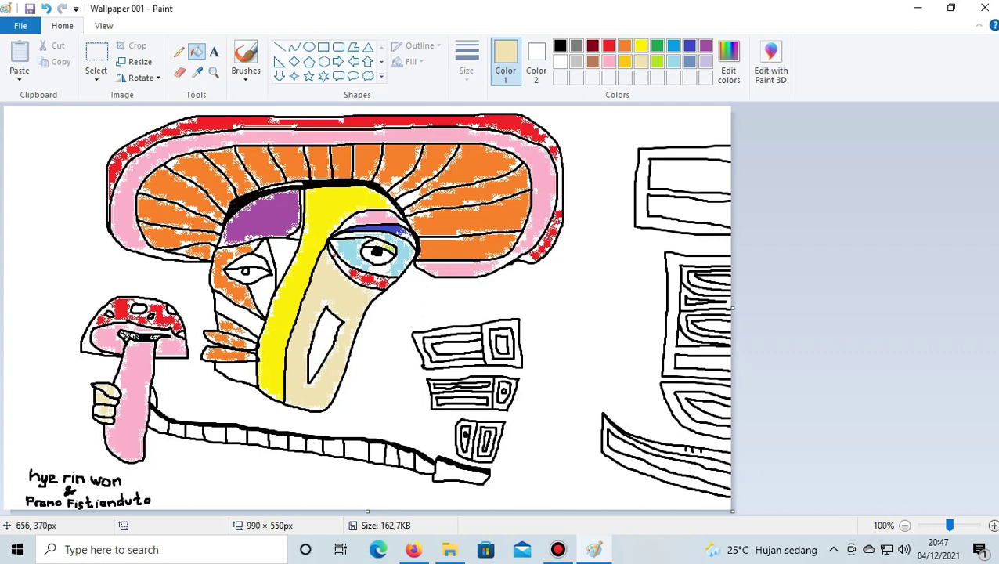
pyautogui.hotkey('ctrl', 's')
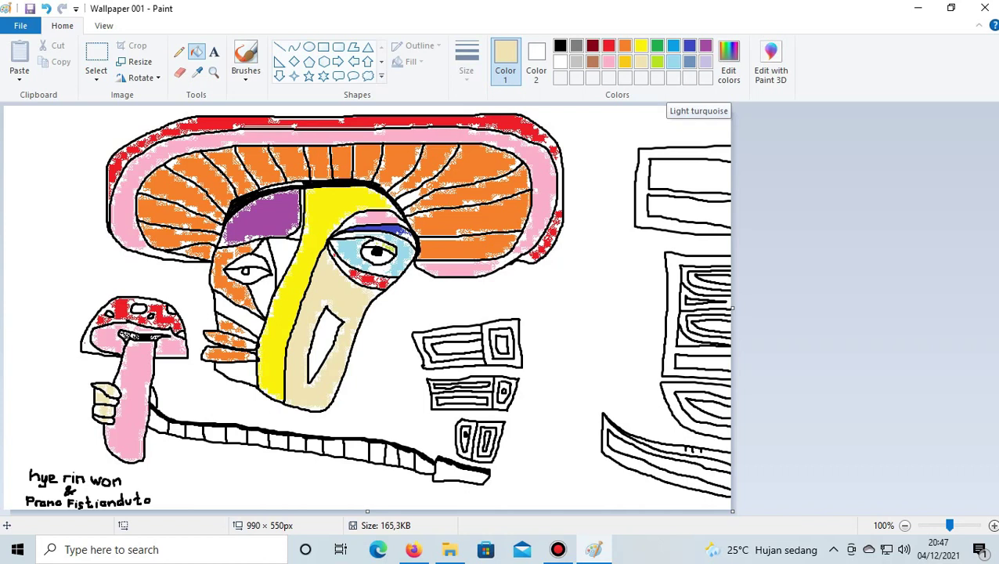
# Fill the chin area below the lips with turquoise and the cheek strip above the lips with light yellow
pyautogui.click(673, 45)
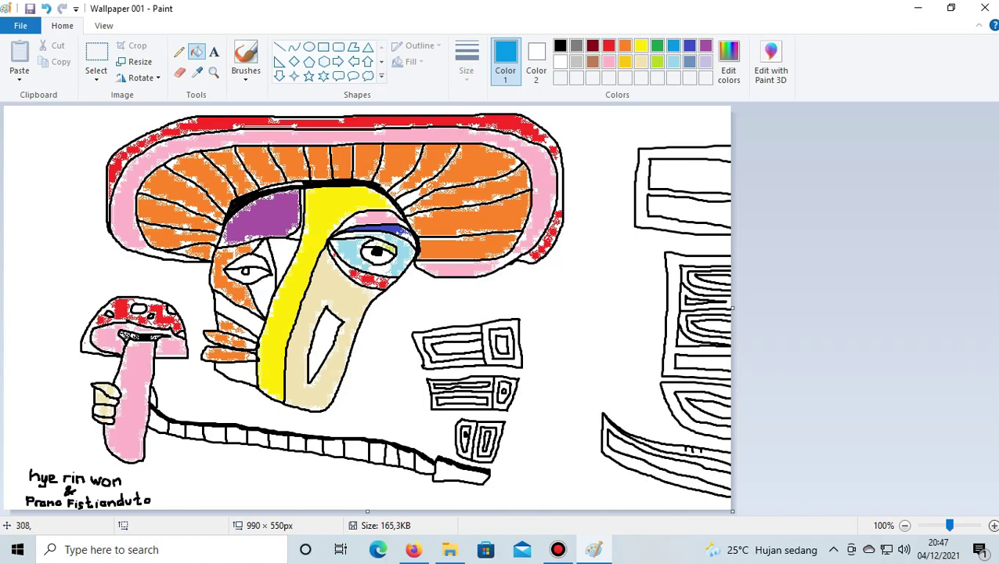
pyautogui.click(246, 368)
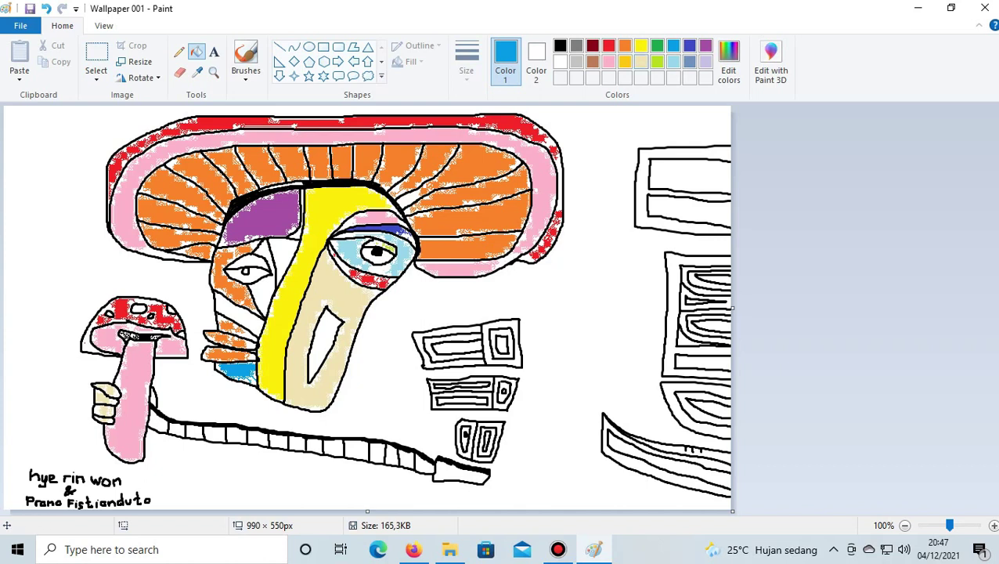
pyautogui.click(243, 322)
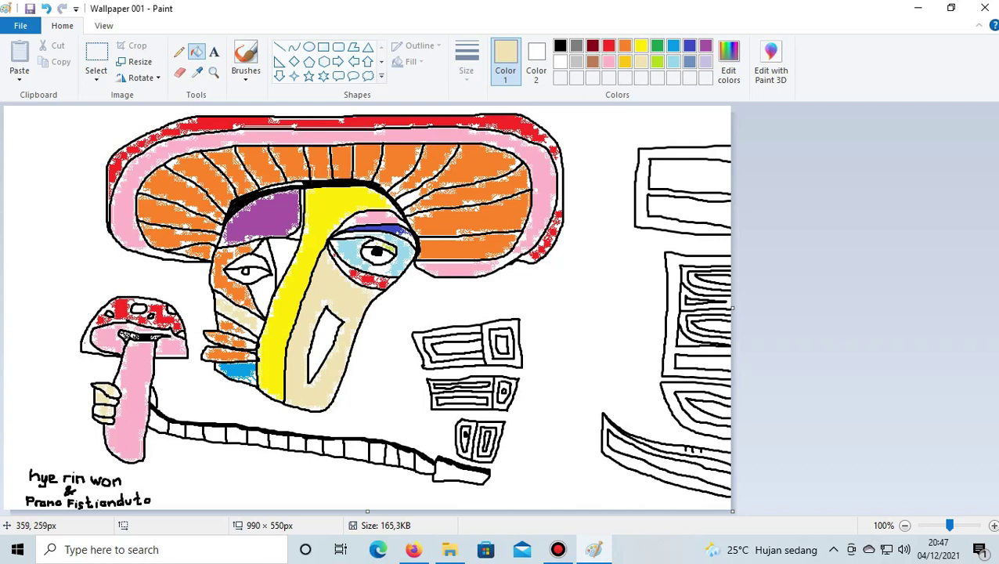
pyautogui.click(258, 291)
pyautogui.click(46, 8)
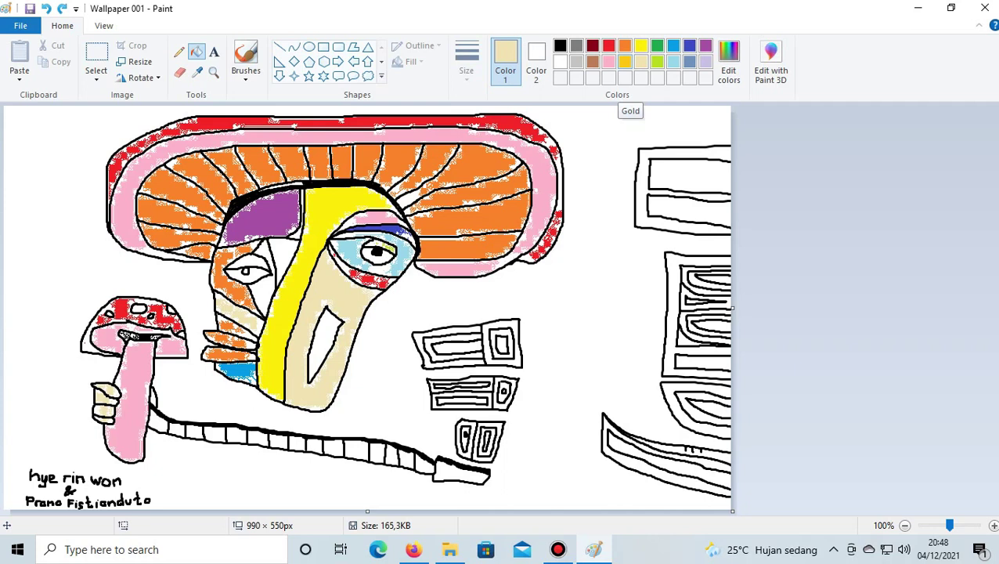
# Fill the small areas directly above and below the smaller eye with gold
pyautogui.click(624, 61)
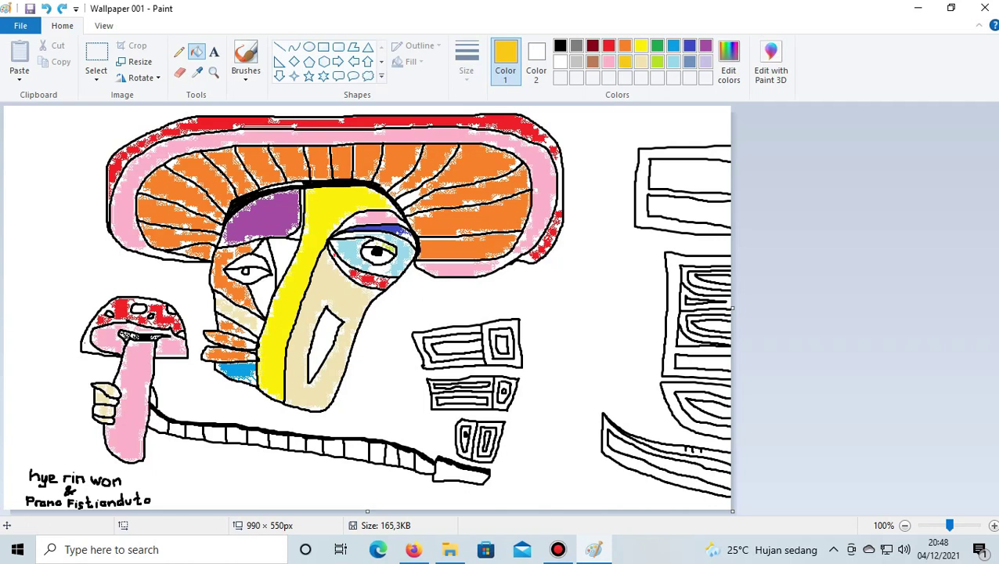
pyautogui.click(283, 258)
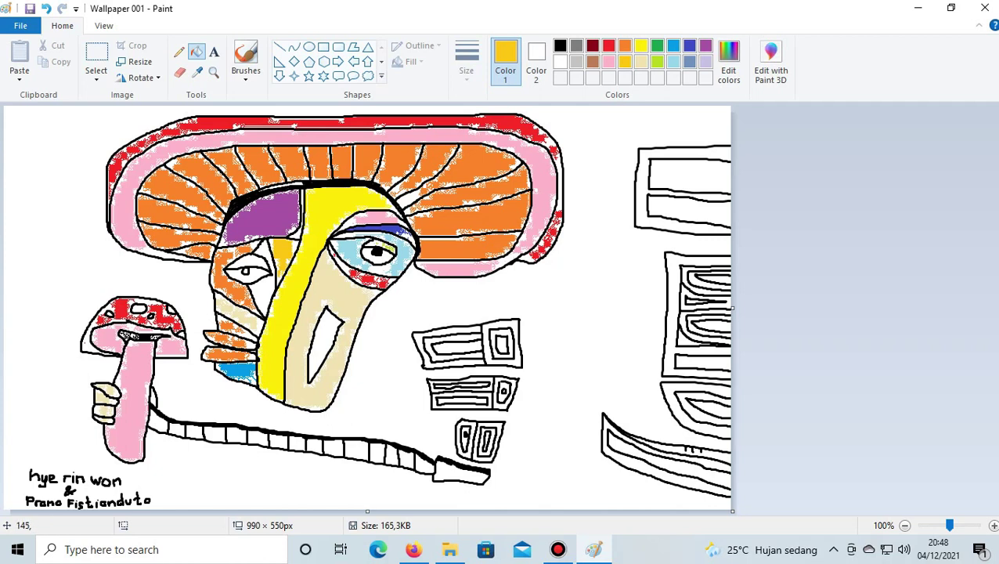
pyautogui.hotkey('ctrl', 'z')
pyautogui.click(263, 288)
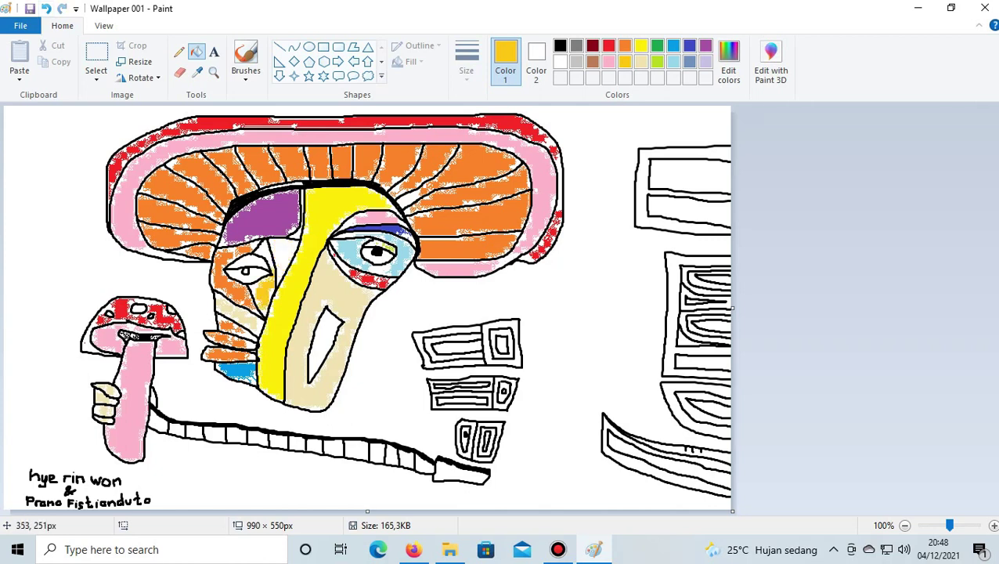
pyautogui.click(46, 8)
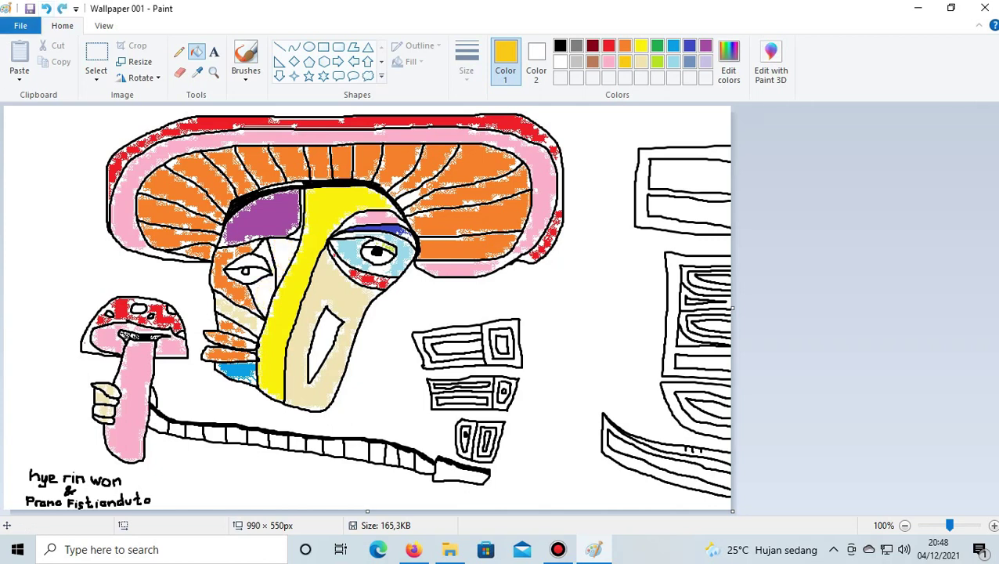
pyautogui.click(264, 250)
pyautogui.click(263, 296)
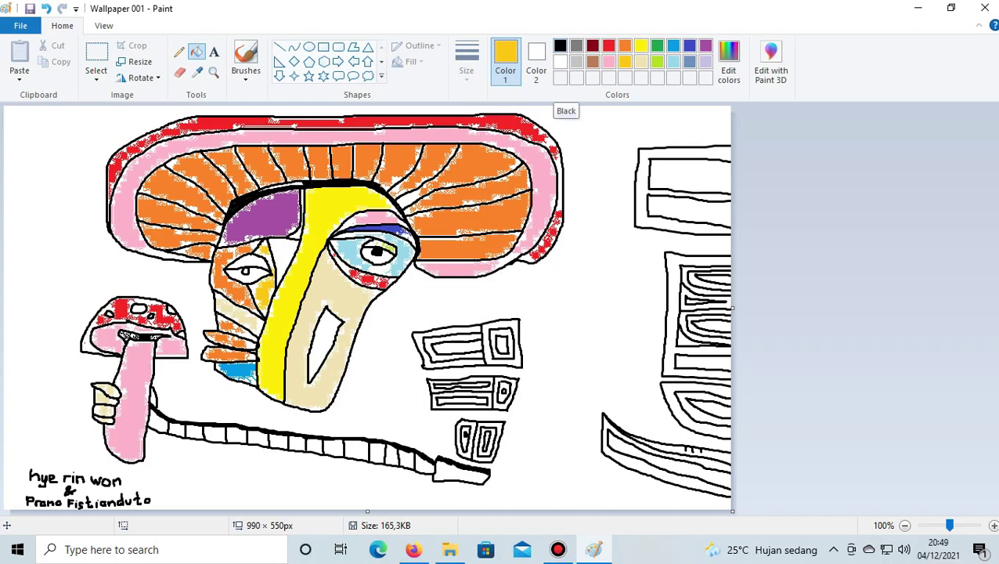
# Fill the gap between the smaller eye and the nose with black, and the arm section nearest the stem with green
pyautogui.click(559, 47)
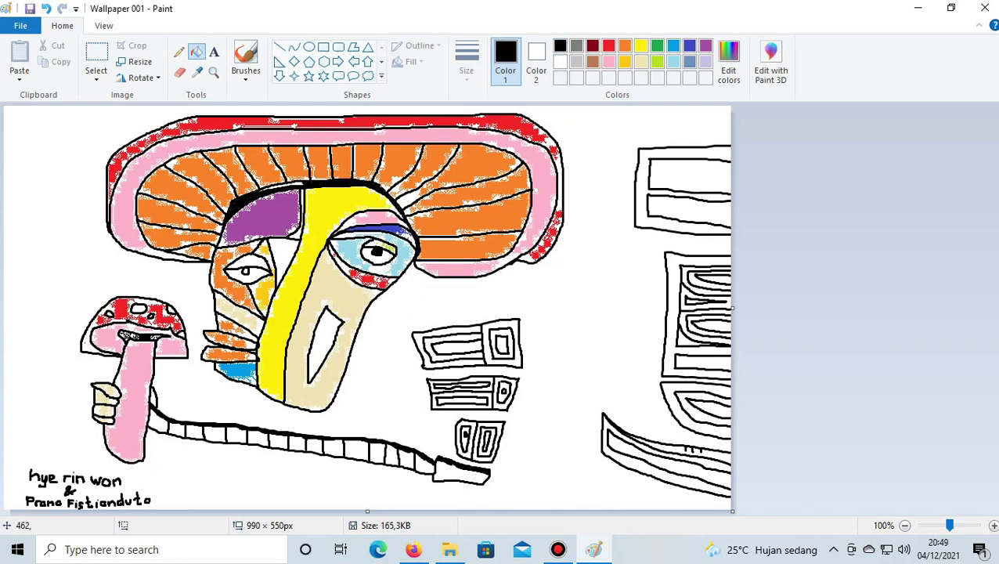
pyautogui.click(281, 254)
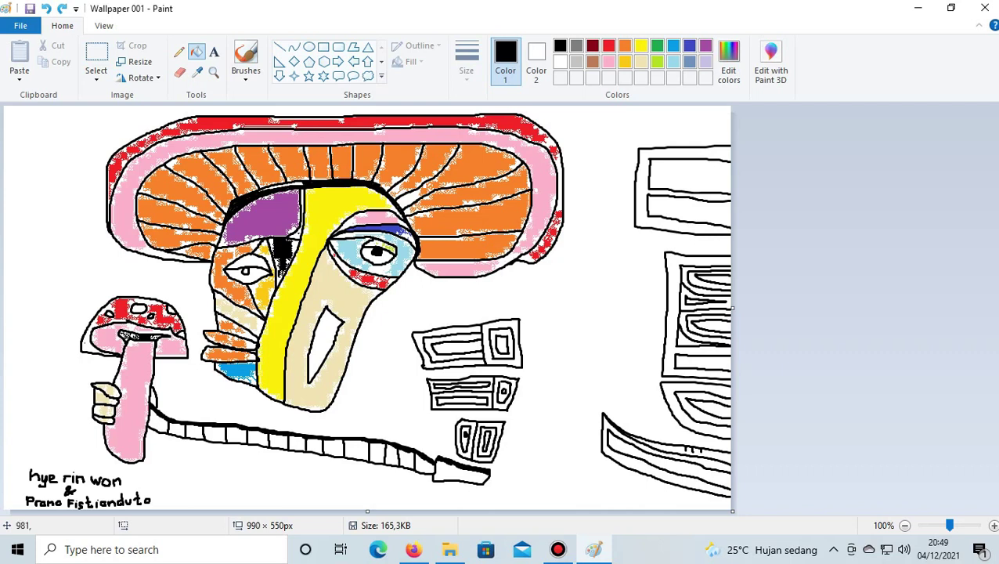
pyautogui.click(657, 45)
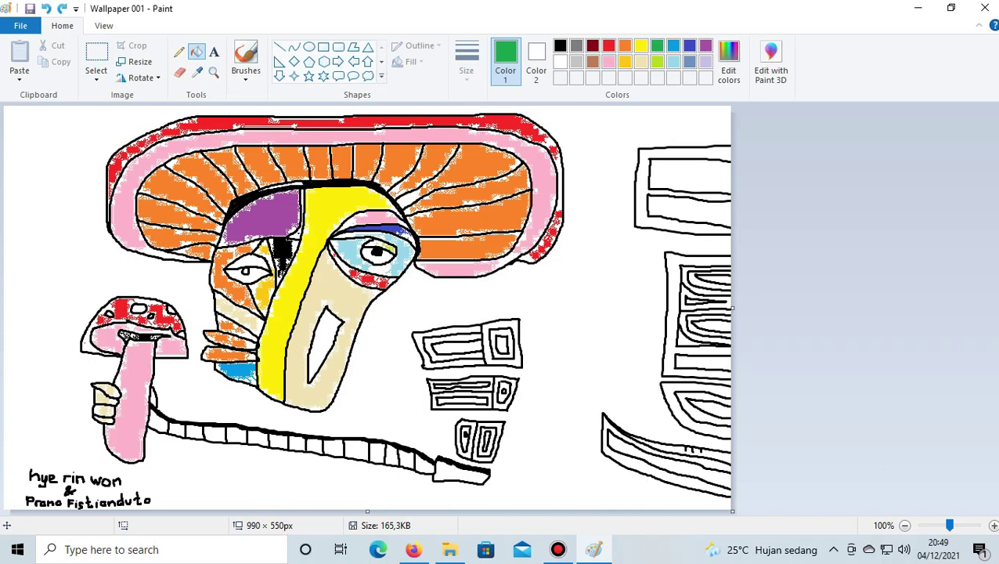
pyautogui.click(158, 423)
# Try to fill the arm's second section with gold, and save the drawing
pyautogui.click(625, 62)
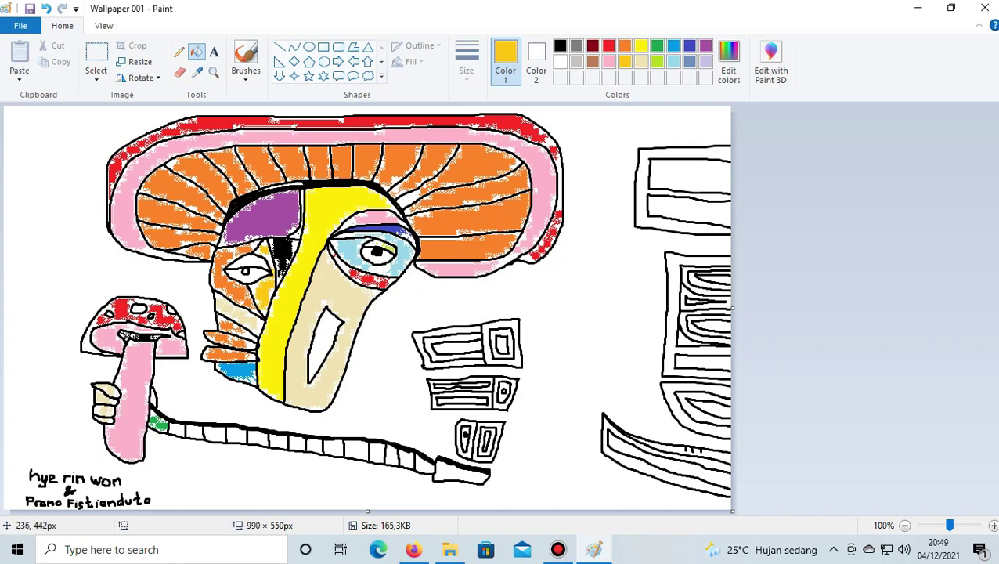
pyautogui.click(178, 429)
pyautogui.click(30, 8)
# Try to fill the arm's second section with yellow, and undo the yellow fills
pyautogui.keyDown('ctrl'); pyautogui.scroll(2, 478, 307); pyautogui.keyUp('ctrl')
pyautogui.scroll(-8, 478, 307)
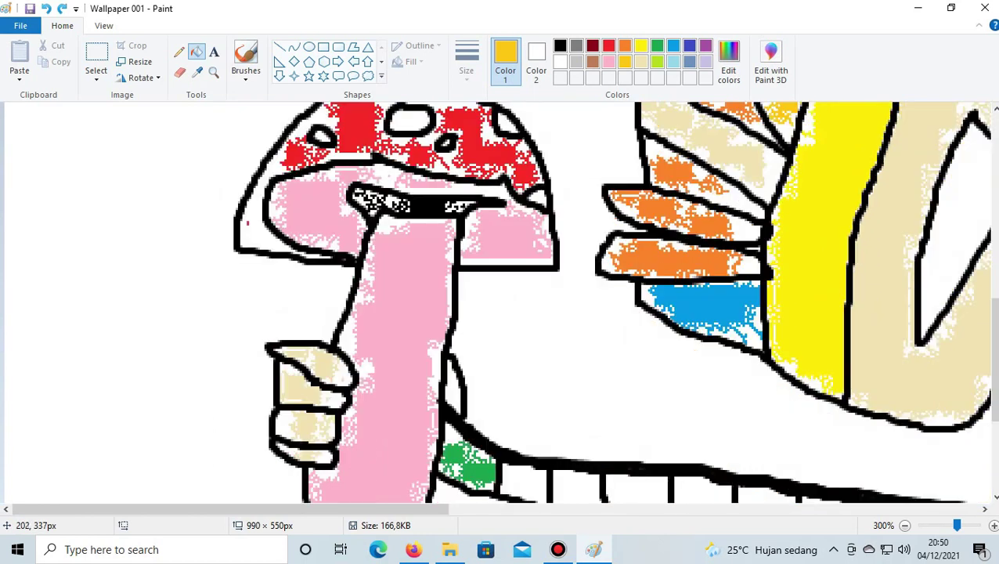
pyautogui.scroll(-3, 501, 302)
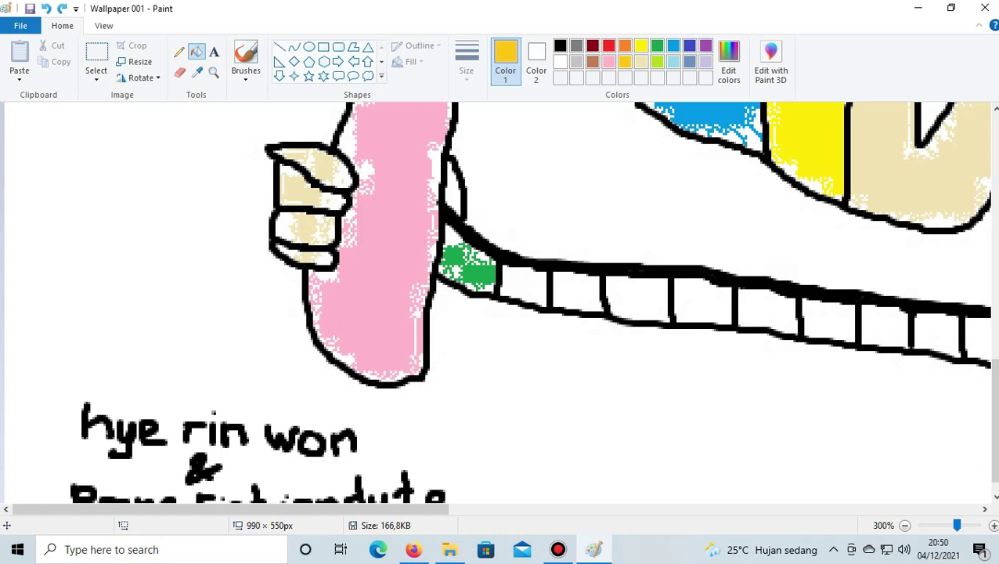
pyautogui.click(640, 45)
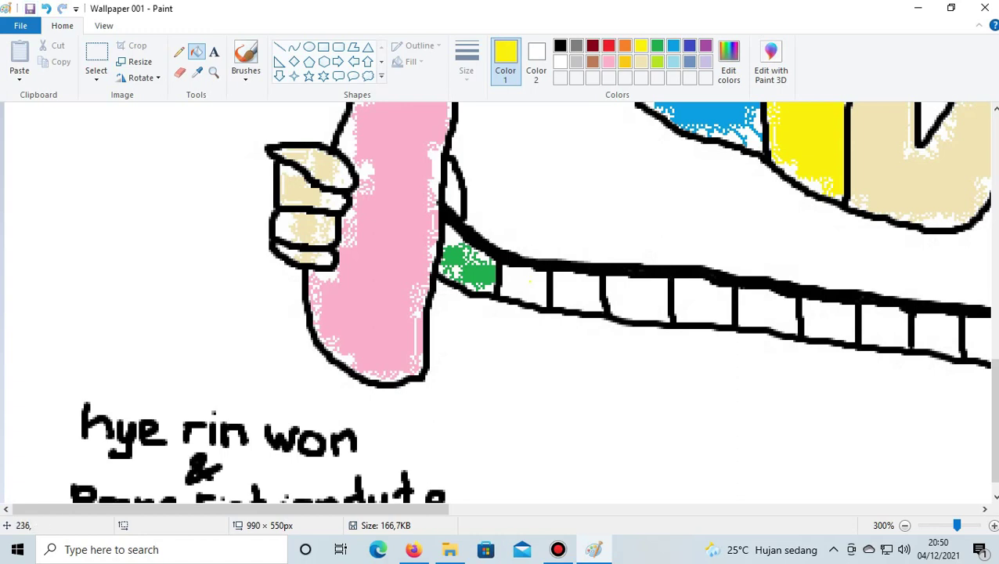
pyautogui.moveTo(521, 275)
pyautogui.mouseDown()
pyautogui.moveTo(536, 298)
pyautogui.moveTo(505, 289)
pyautogui.mouseUp()
pyautogui.click(46, 8)
pyautogui.click(45, 8)
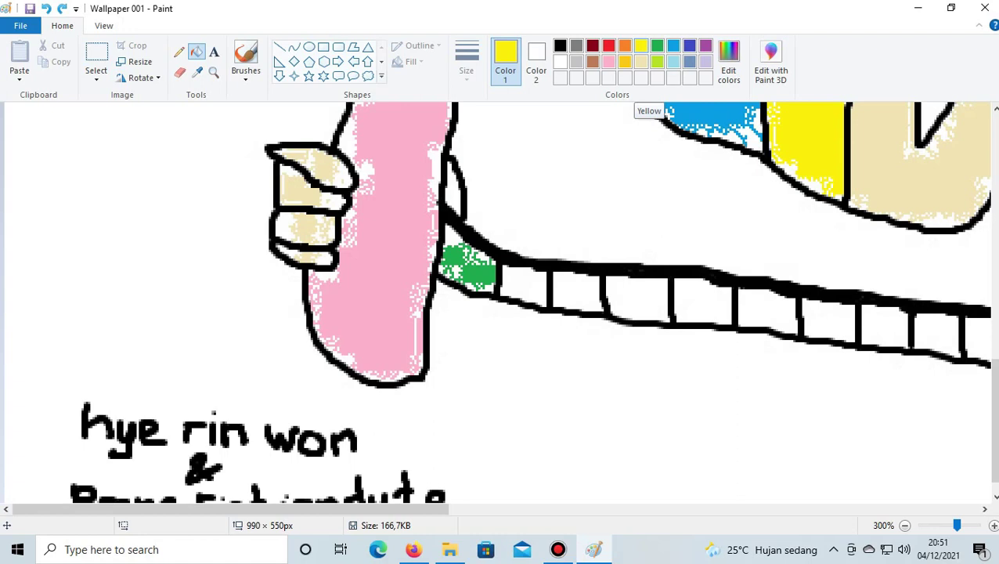
# Fill the arm's second section with gold and its third section with orange
pyautogui.click(624, 62)
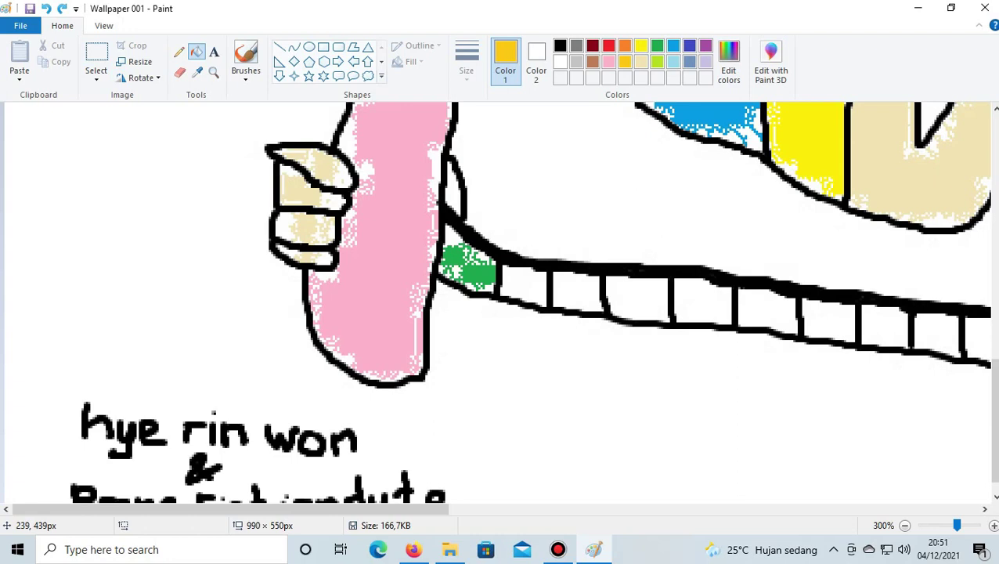
pyautogui.moveTo(515, 296); pyautogui.dragTo(537, 299)
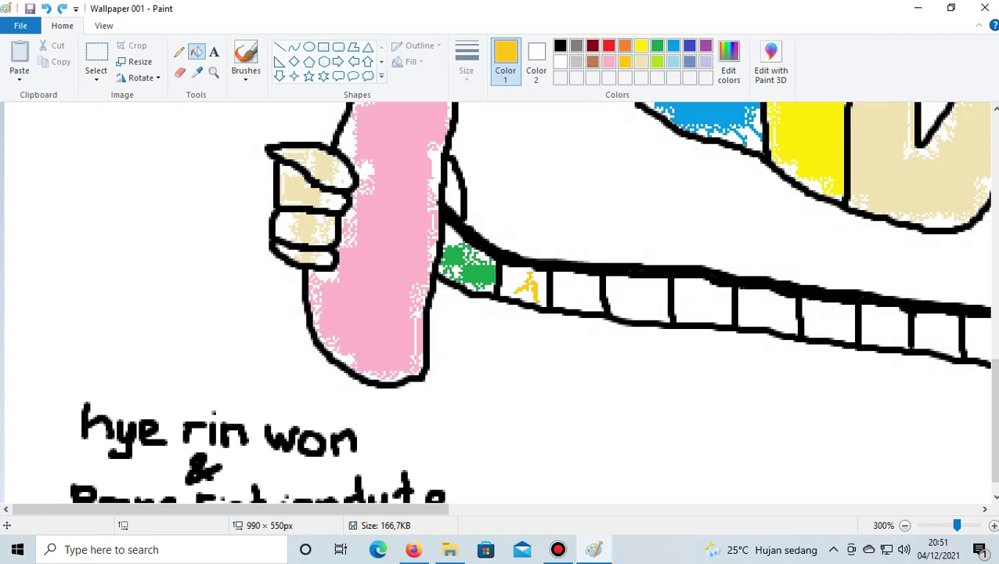
pyautogui.click(624, 45)
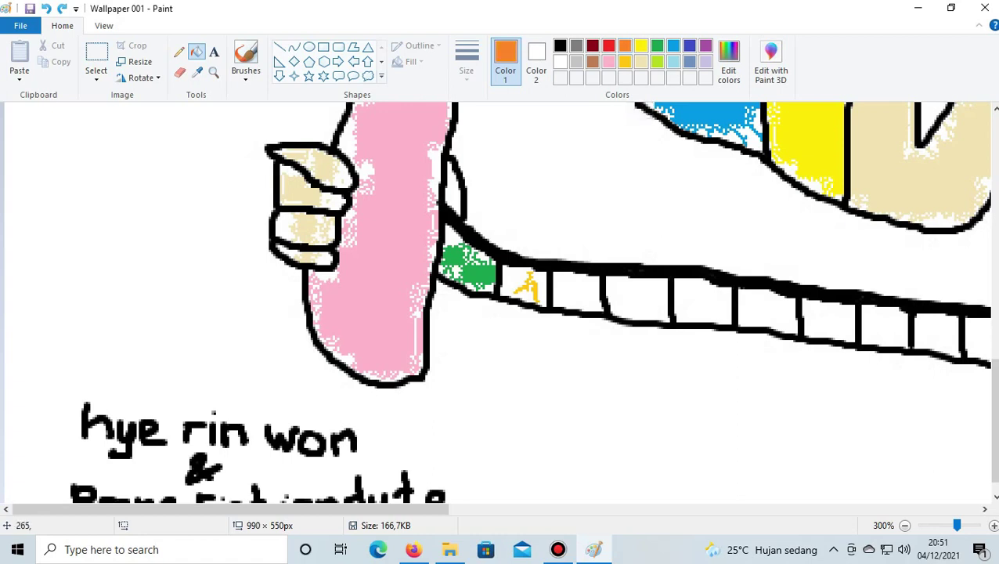
pyautogui.click(576, 291)
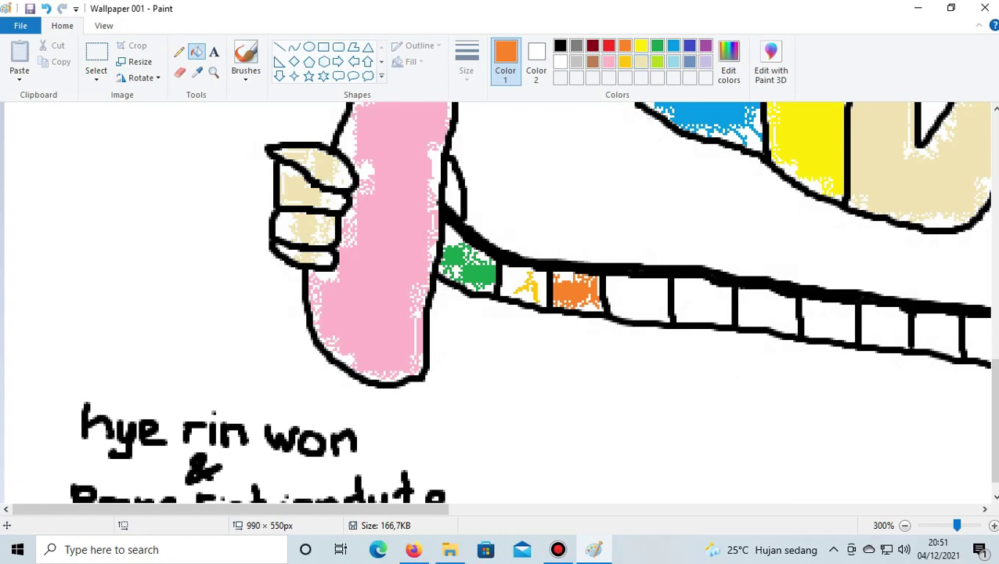
# Fill the arm's fourth section with beige and its fifth section with orange
pyautogui.click(640, 62)
pyautogui.click(640, 298)
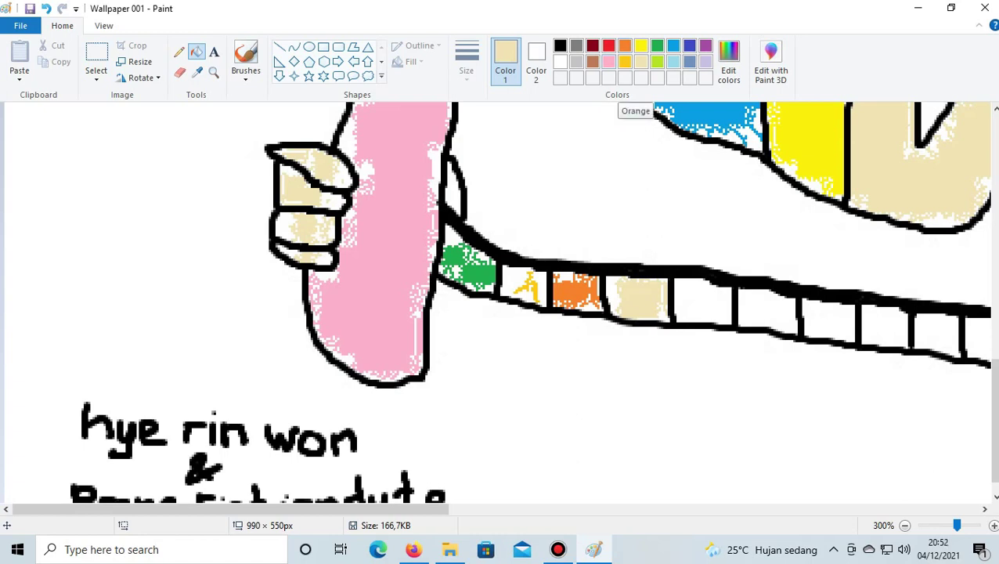
pyautogui.click(624, 45)
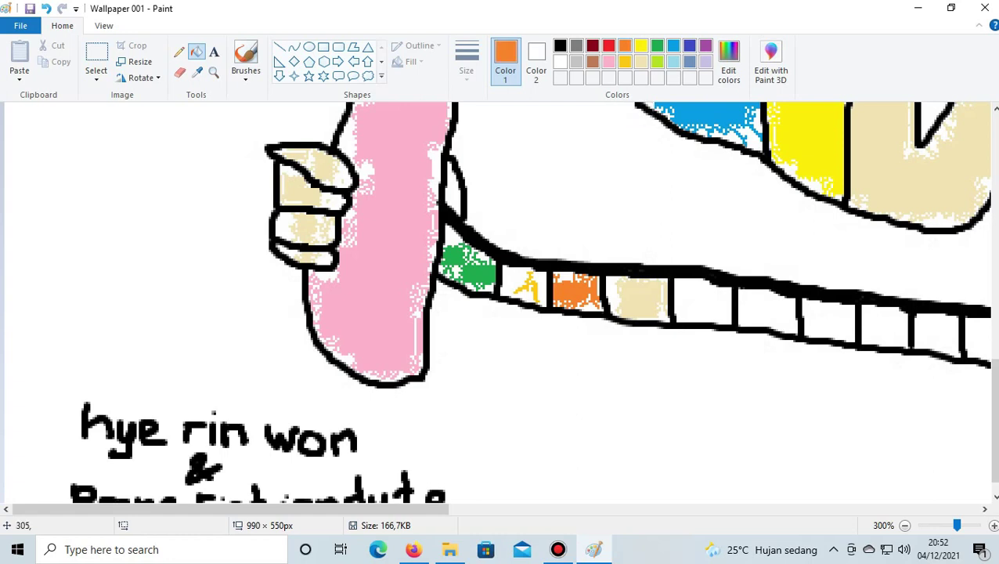
pyautogui.click(701, 302)
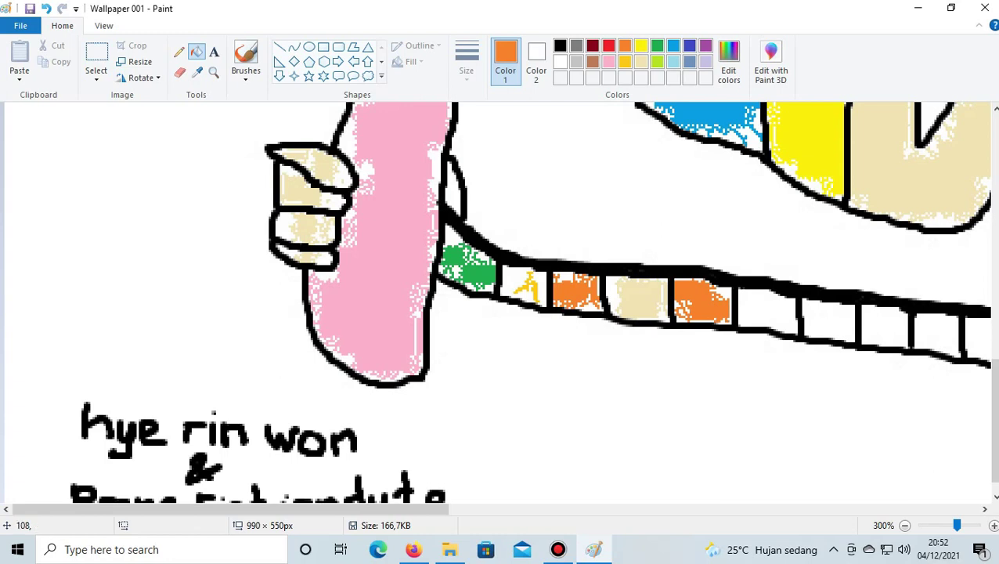
# Fill the arm's sixth section with brown and its seventh section with red
pyautogui.click(593, 62)
pyautogui.click(768, 310)
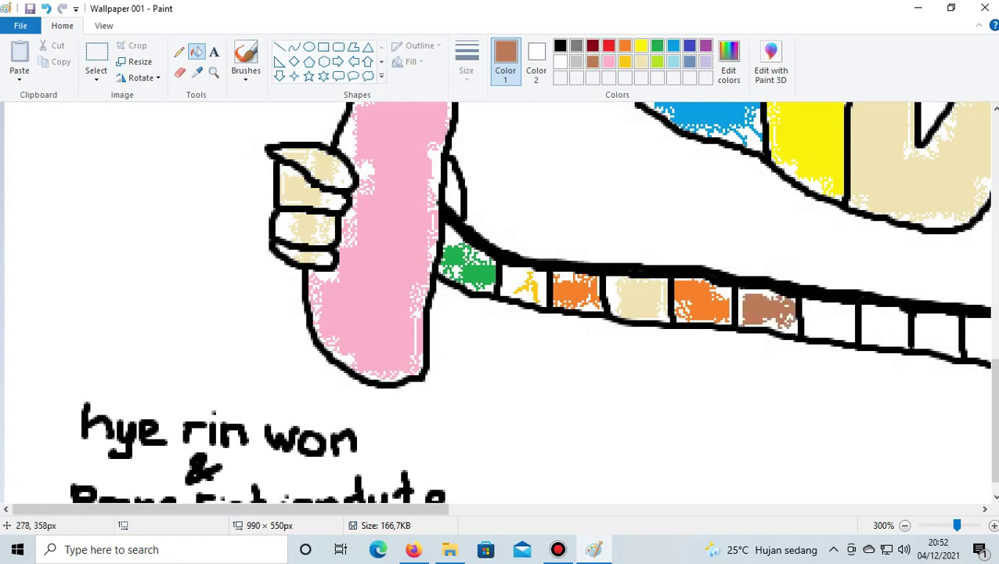
pyautogui.click(609, 45)
pyautogui.click(828, 319)
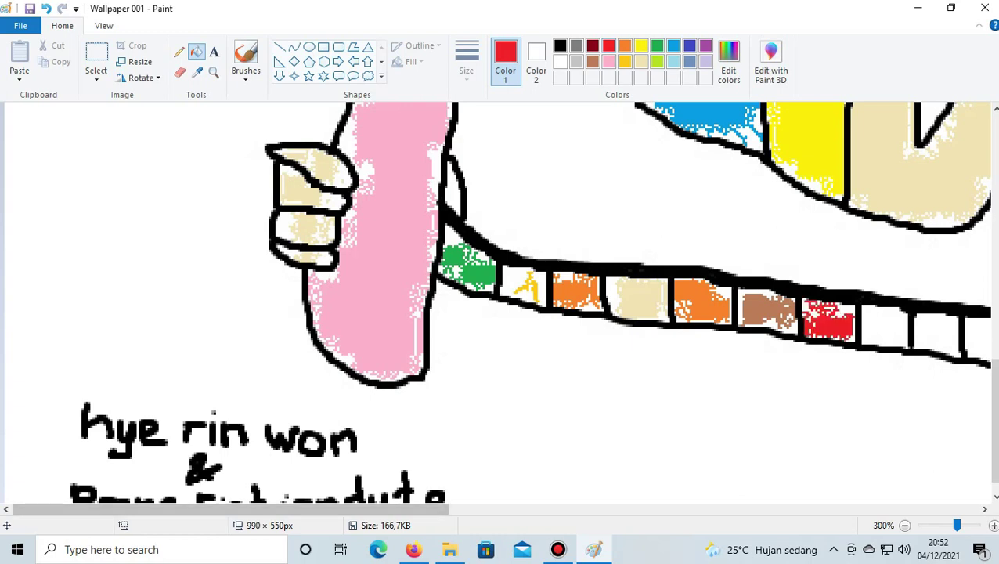
# Save the drawing, and fill the arm's last narrow section, next to the long end piece, with purple
pyautogui.moveTo(234, 509); pyautogui.dragTo(496, 509)
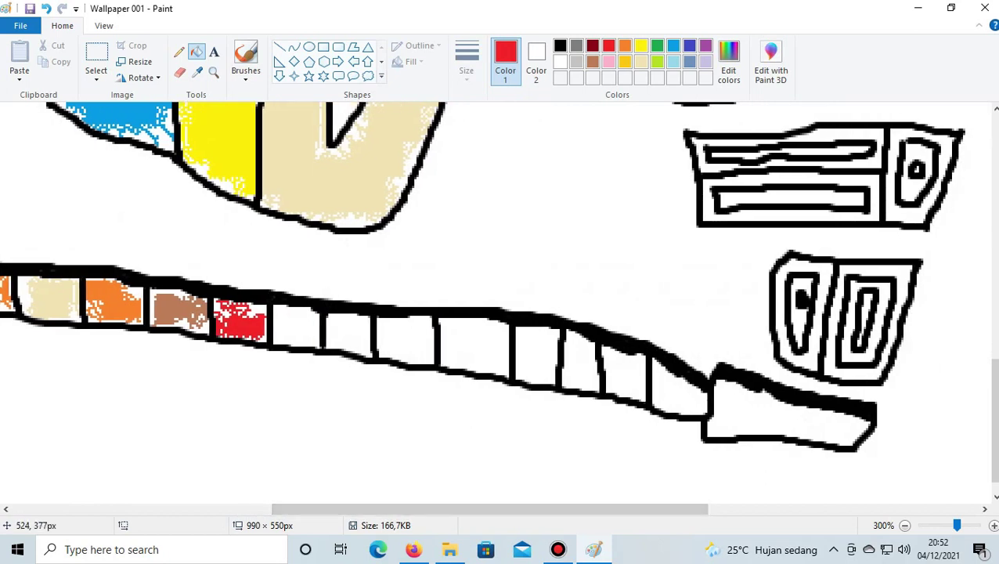
pyautogui.click(705, 46)
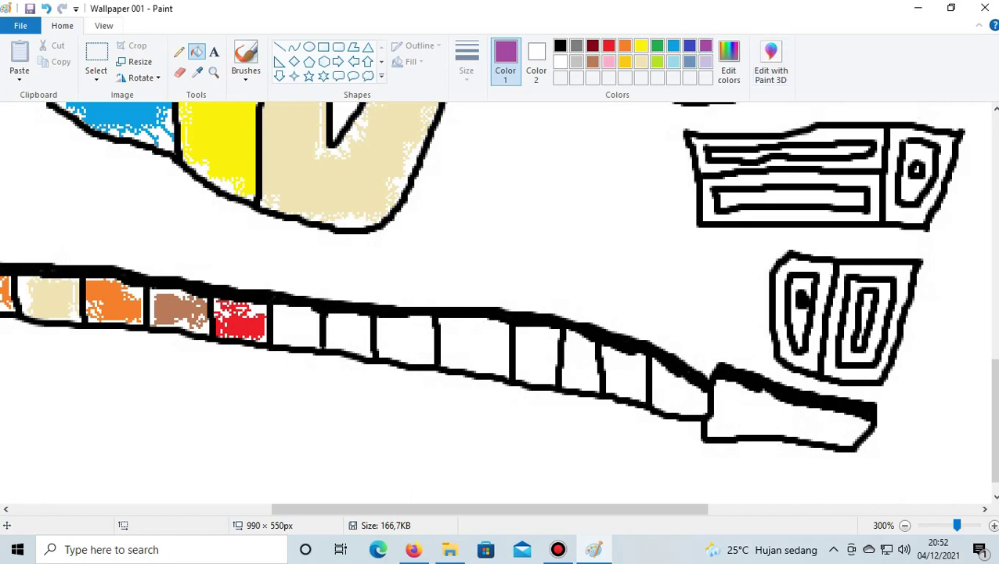
pyautogui.click(29, 7)
pyautogui.click(670, 386)
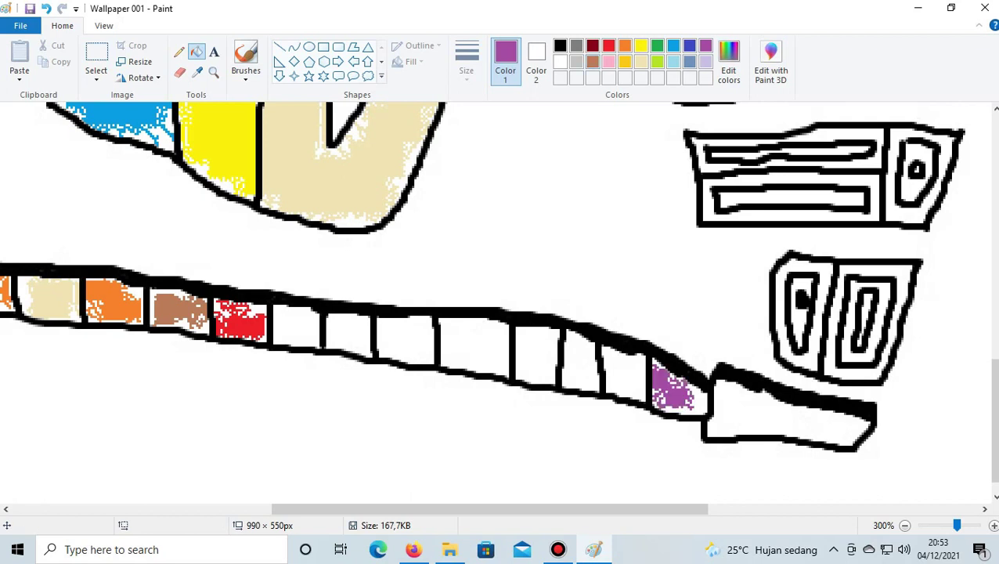
# Fill the arm section just before the purple one with red, and the arm's long end piece with beige
pyautogui.click(608, 45)
pyautogui.click(624, 361)
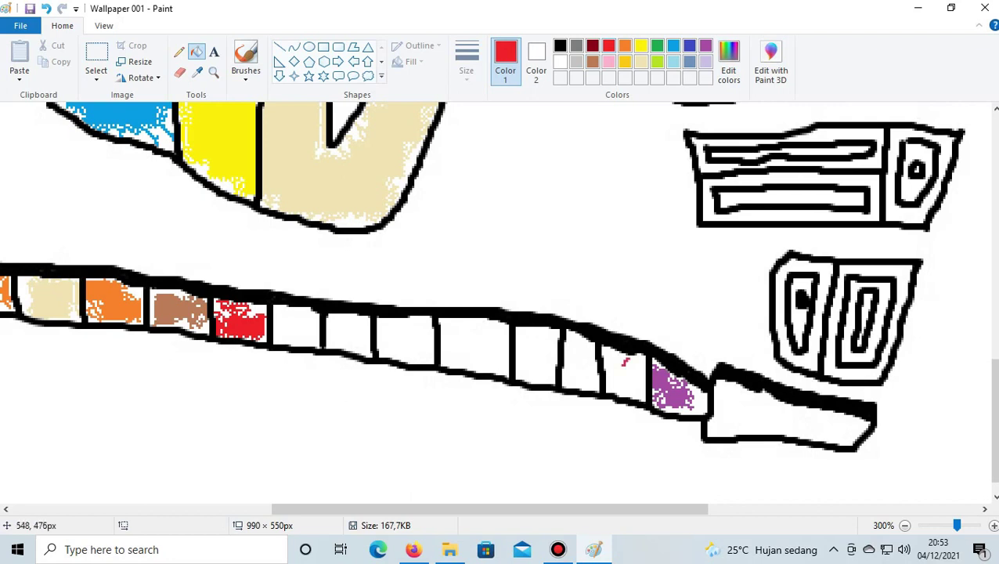
pyautogui.click(625, 379)
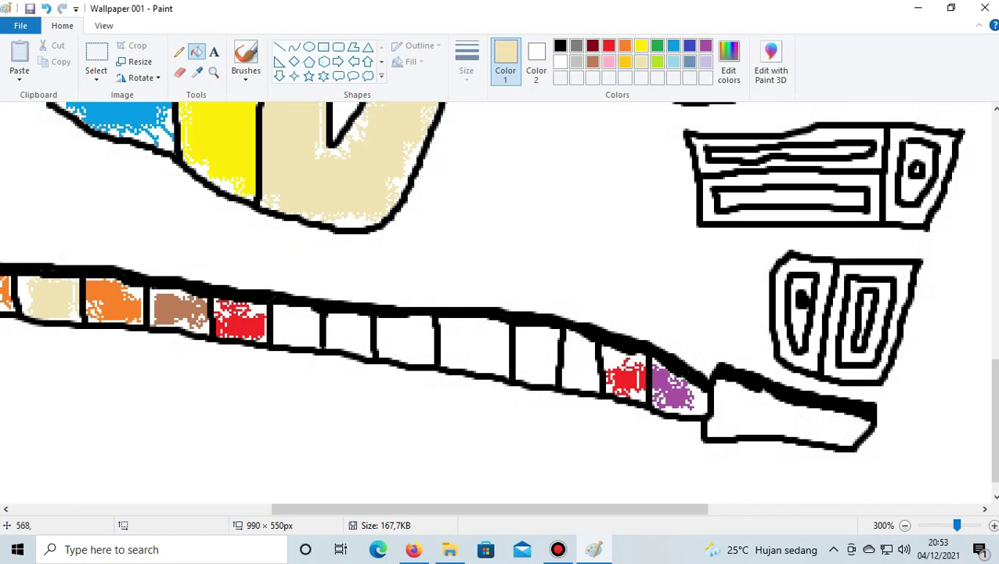
pyautogui.click(791, 423)
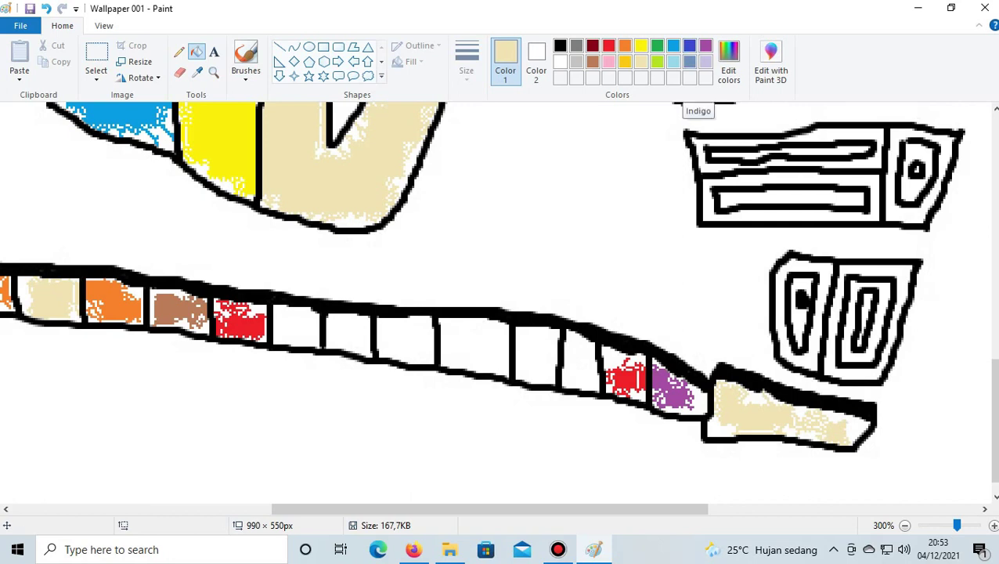
# Fill the upper and right parts of the border in the lower box's wider panel with indigo
pyautogui.click(688, 46)
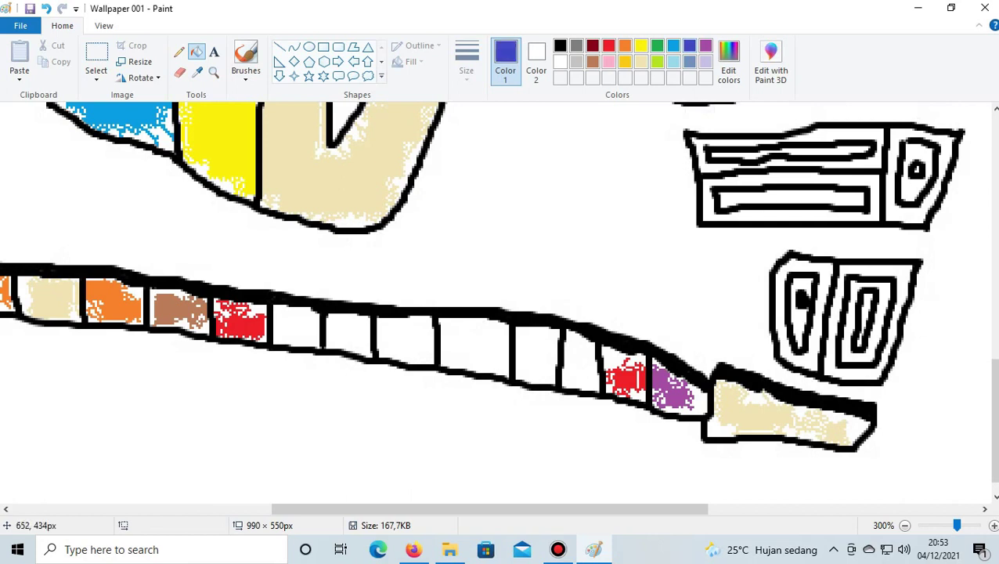
pyautogui.click(900, 273)
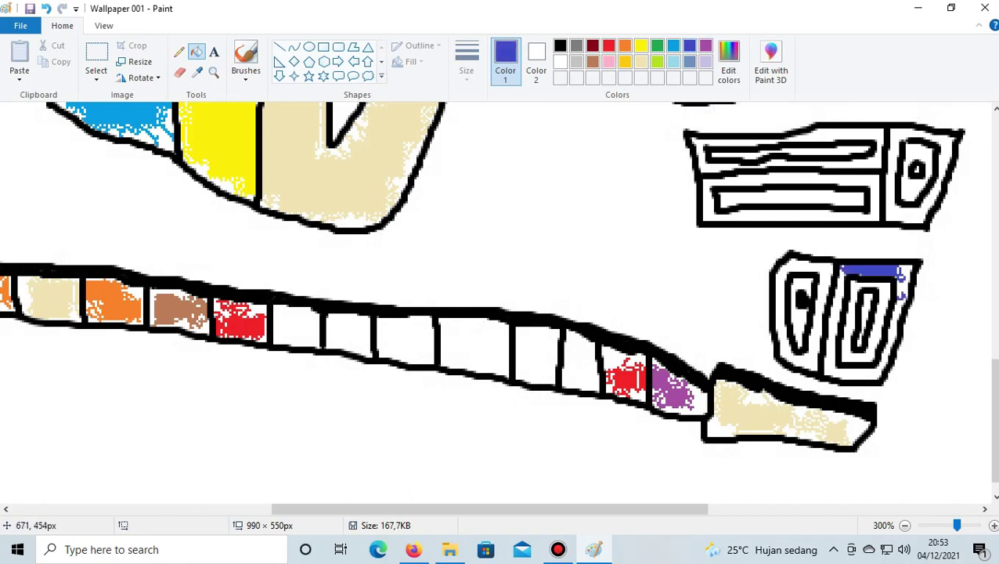
pyautogui.click(894, 312)
pyautogui.click(832, 327)
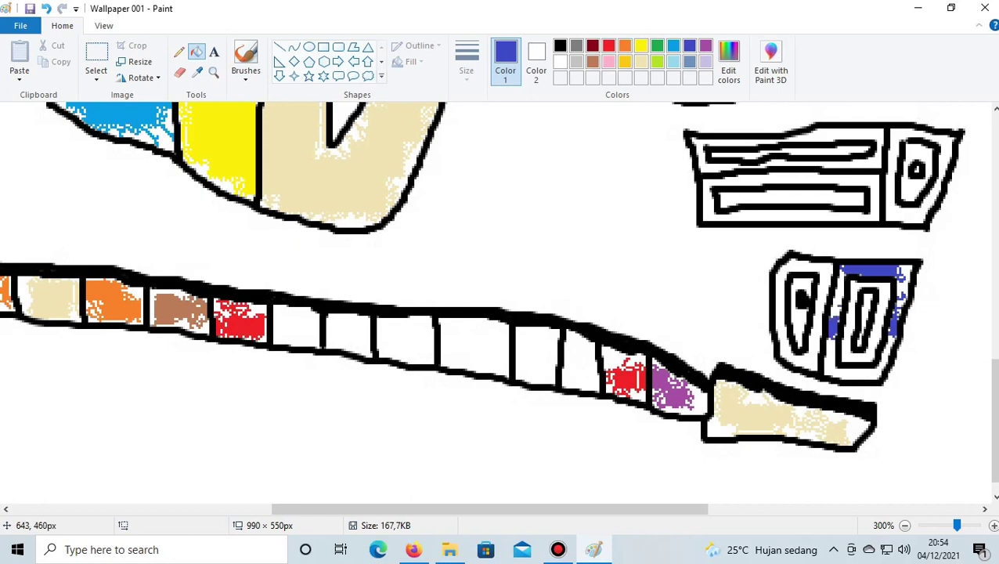
pyautogui.click(830, 362)
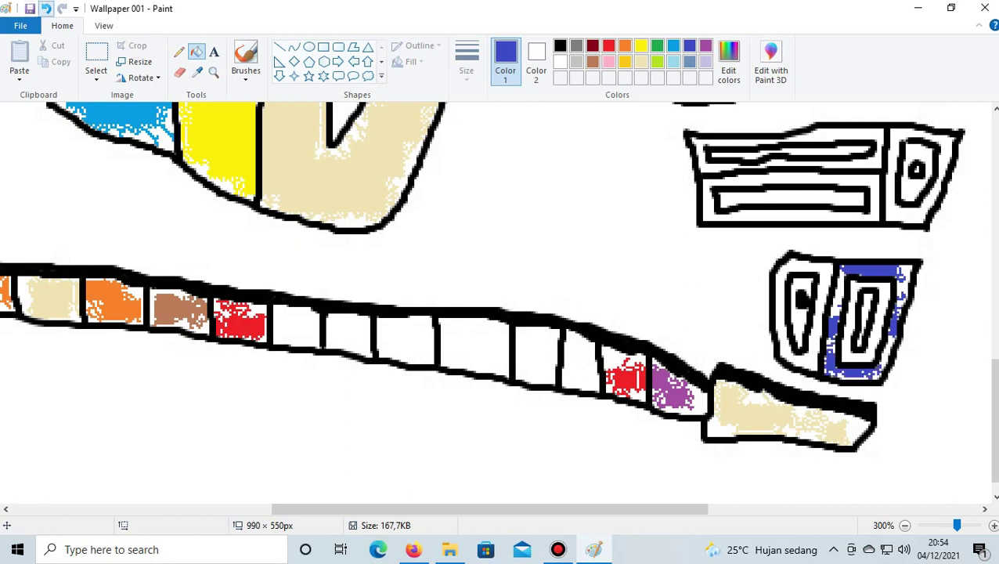
pyautogui.click(45, 9)
pyautogui.click(45, 9)
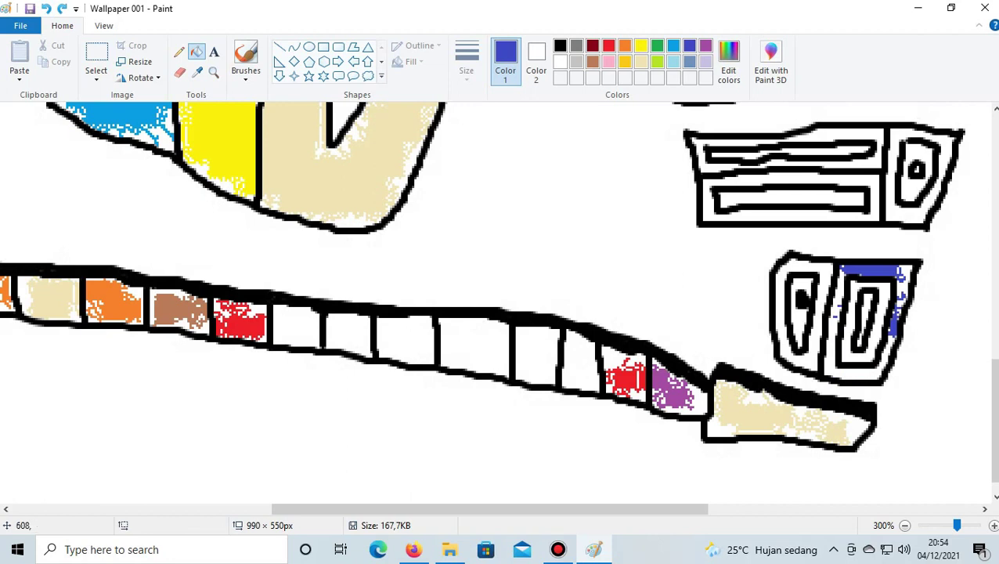
# Fill the lower and left parts of the wider panel's border with indigo
pyautogui.click(825, 372)
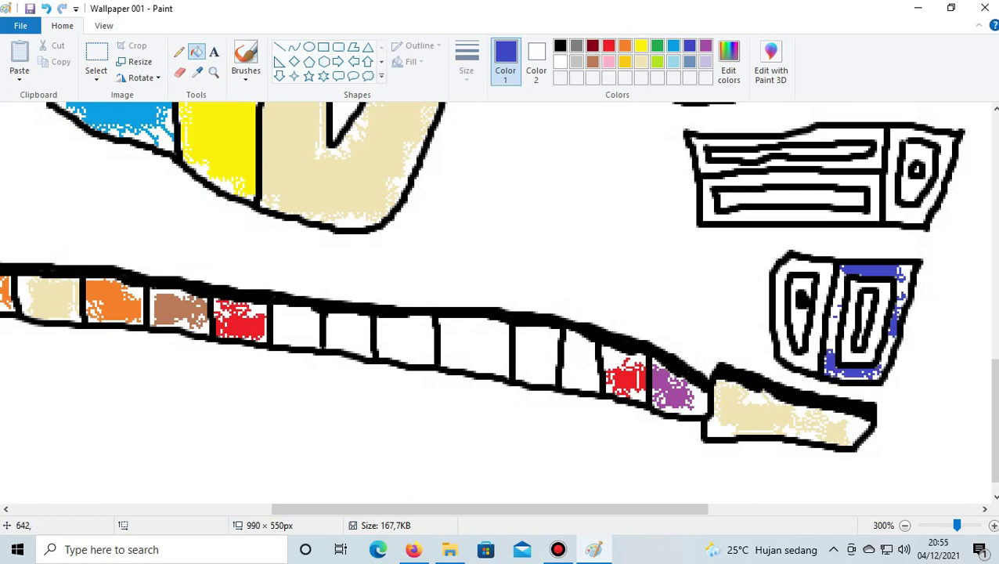
pyautogui.click(833, 328)
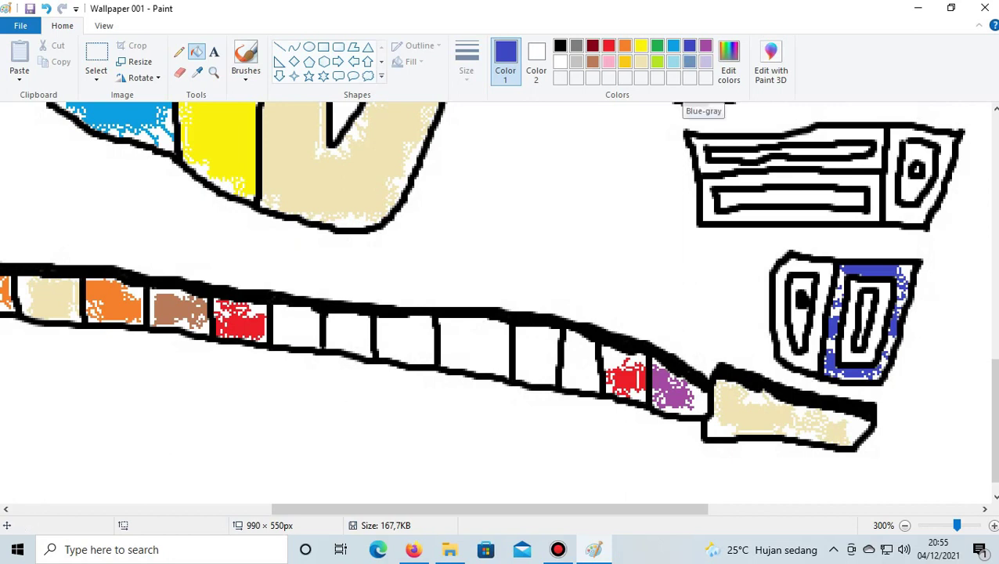
# Fill the ring inside the indigo border with turquoise and its innermost strip with light turquoise, undoing the stray fill on the outline
pyautogui.click(673, 45)
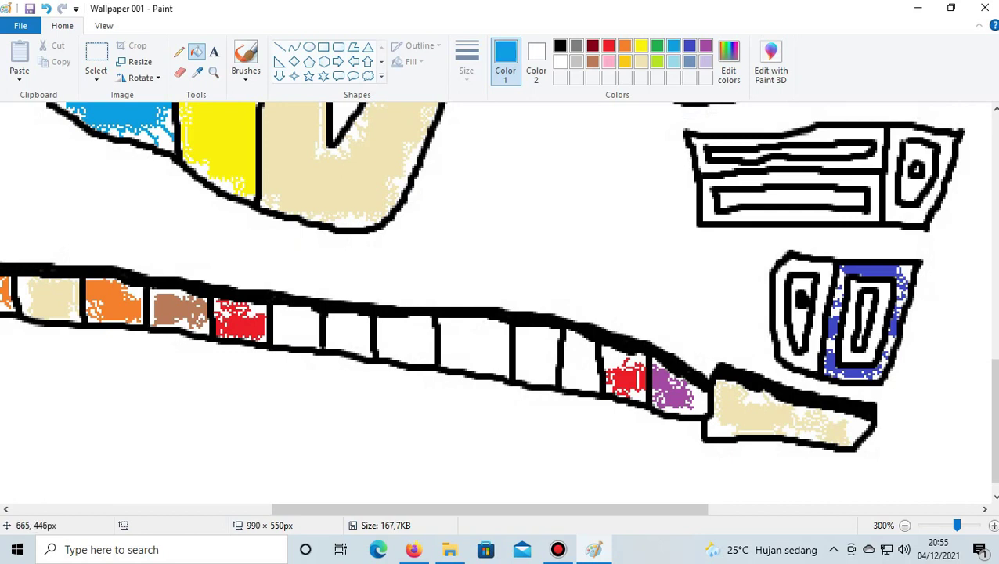
pyautogui.click(883, 313)
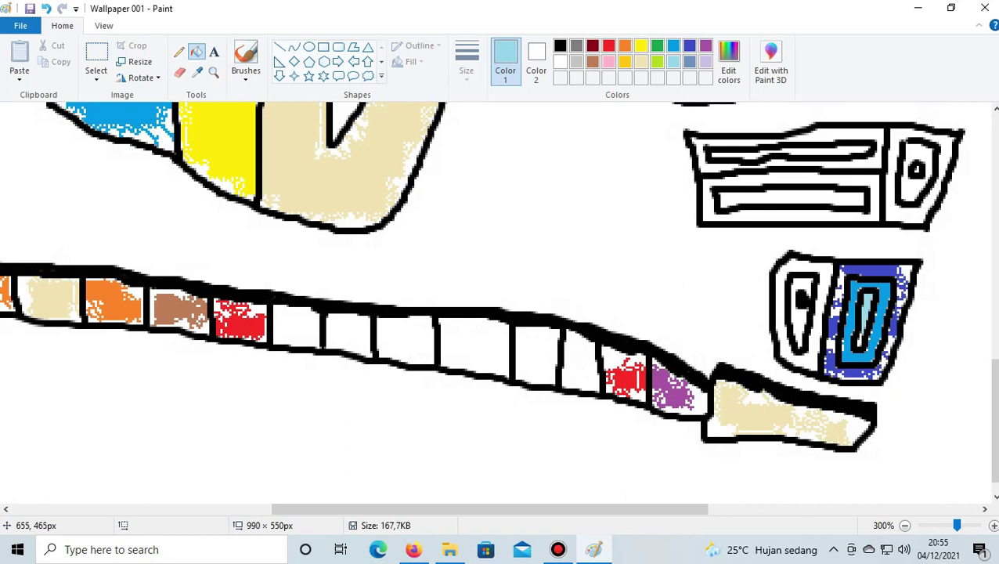
pyautogui.click(861, 321)
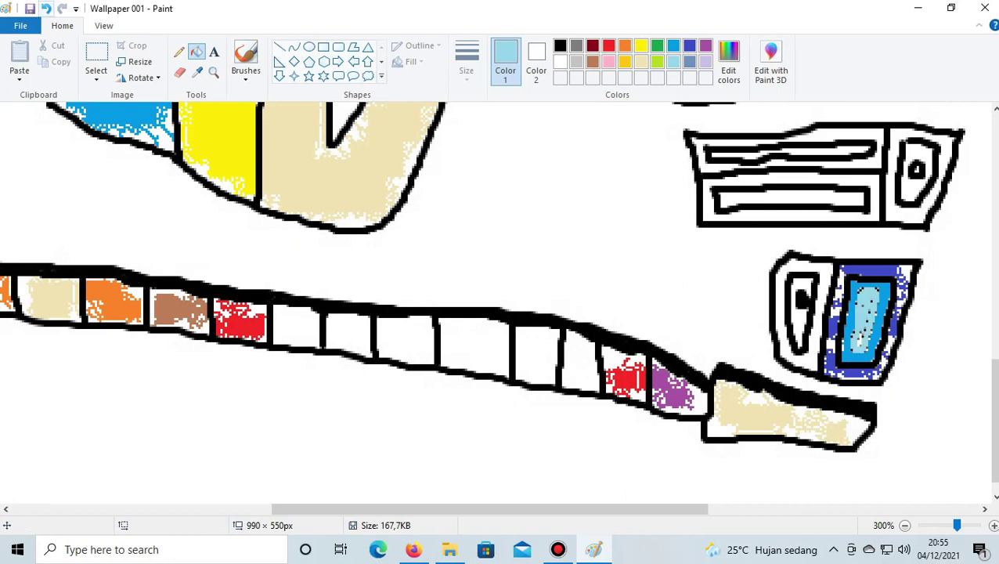
pyautogui.click(45, 8)
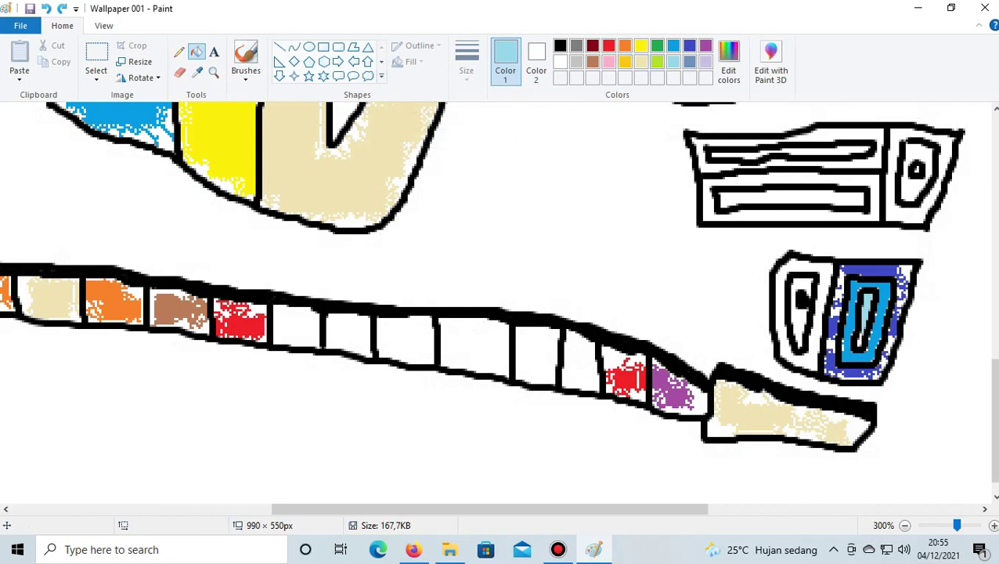
# Fill the upper and left border of the lower box's narrower panel with green, and the shape inside it with lime
pyautogui.click(689, 46)
pyautogui.click(656, 46)
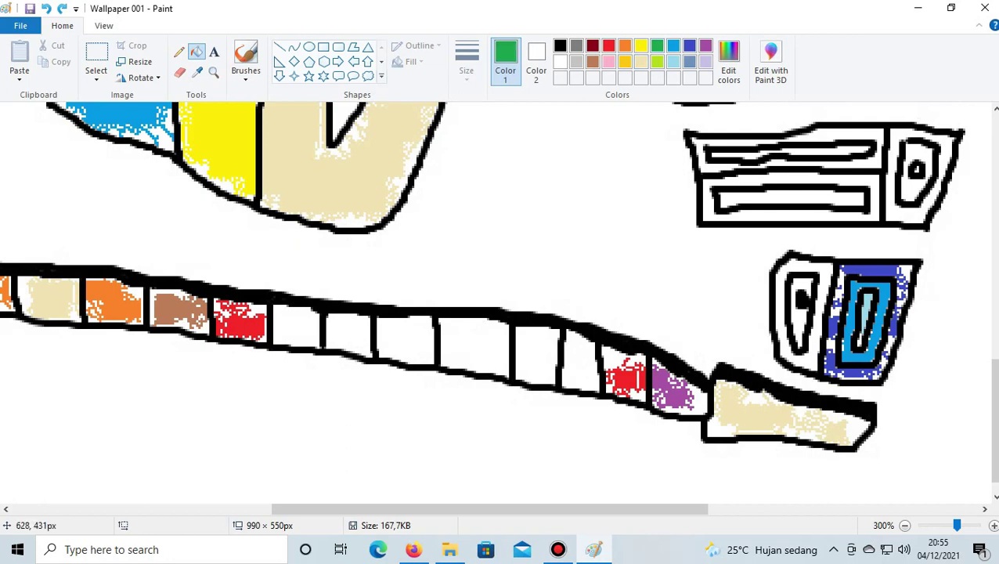
pyautogui.click(818, 273)
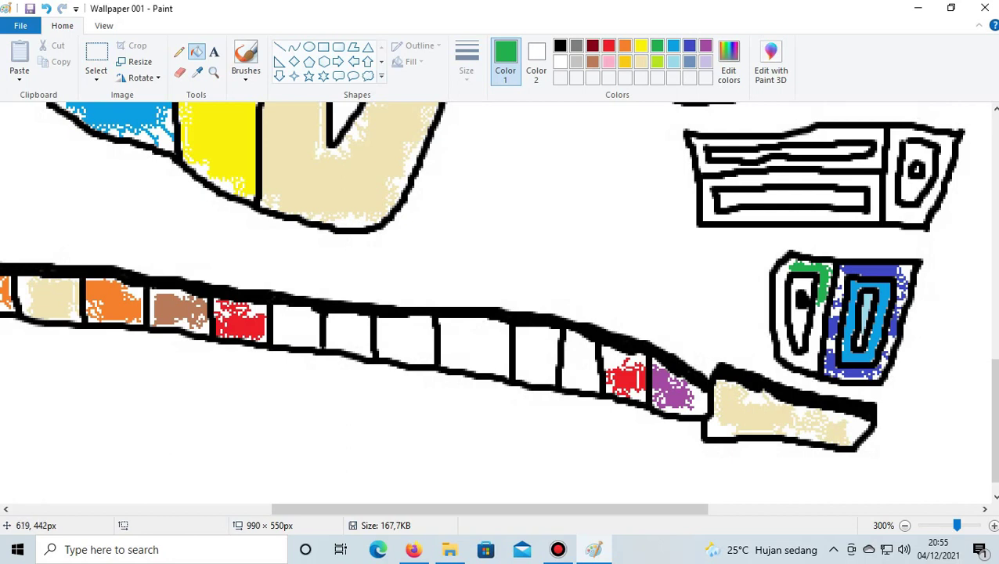
pyautogui.click(779, 301)
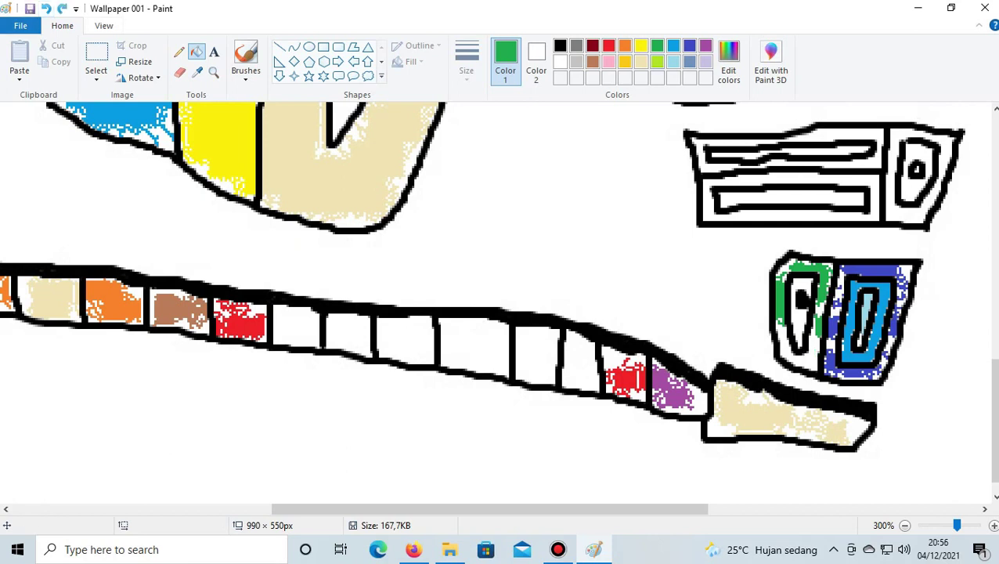
pyautogui.click(657, 61)
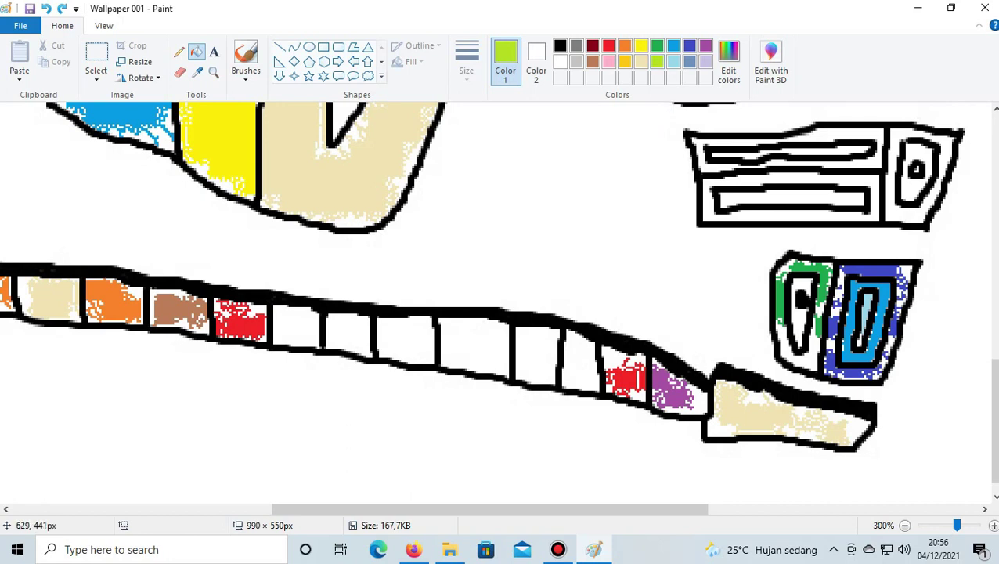
pyautogui.click(800, 314)
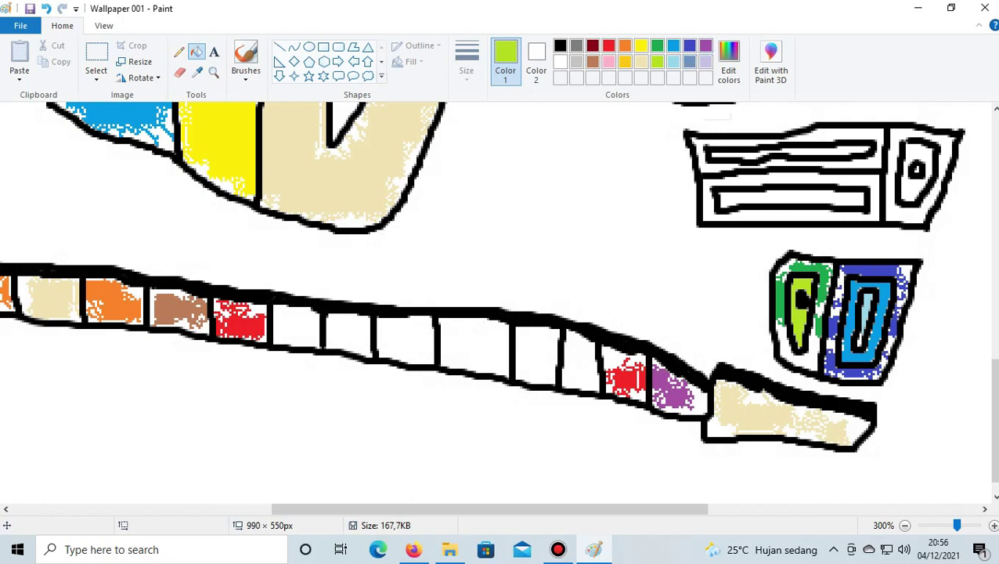
# Fill the border of the upper box's narrow end panel with purple, and the ring inside it with pink
pyautogui.click(705, 46)
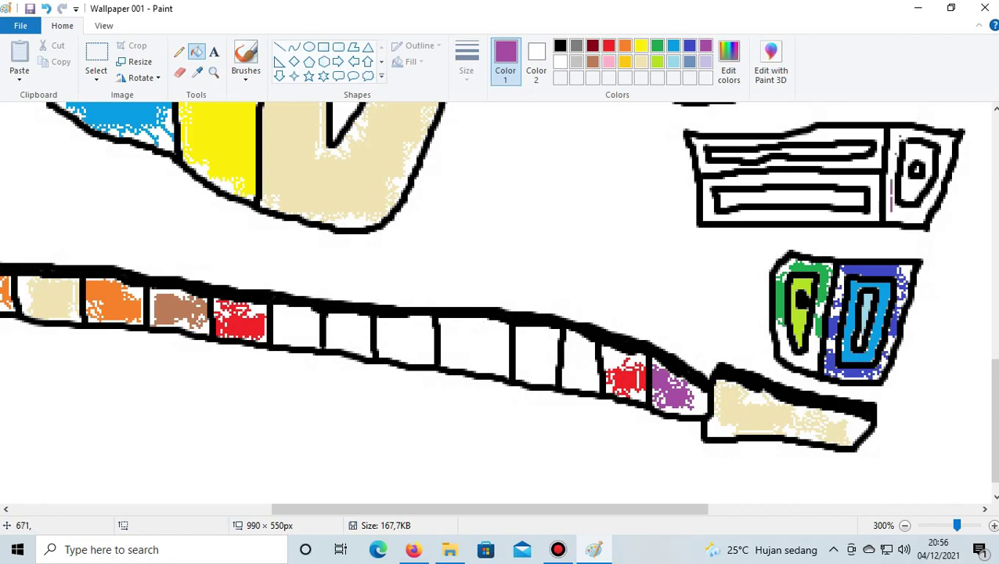
pyautogui.click(891, 196)
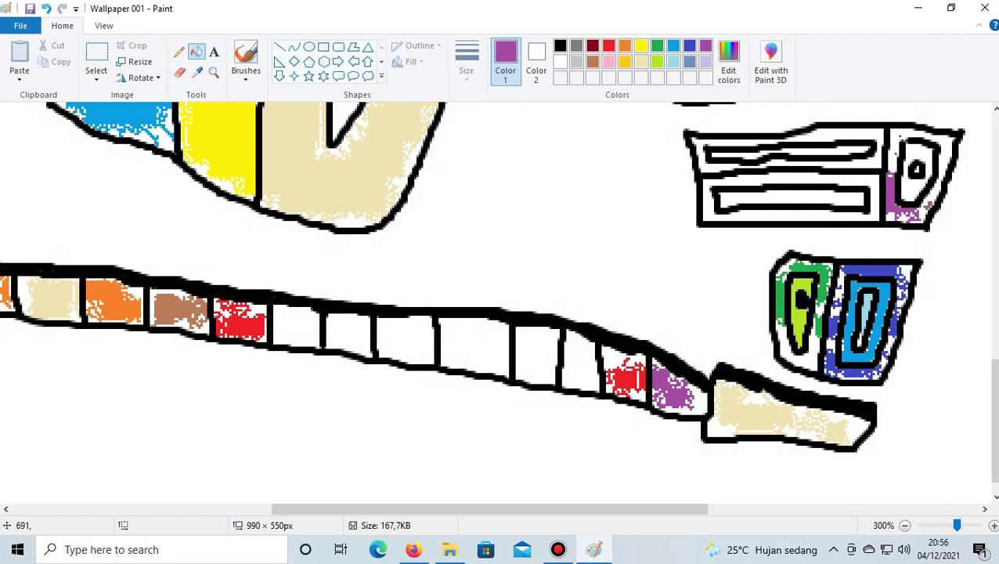
pyautogui.click(945, 149)
pyautogui.click(45, 9)
pyautogui.hotkey('ctrl', 'y')
pyautogui.moveTo(895, 132); pyautogui.dragTo(894, 154)
pyautogui.moveTo(943, 139); pyautogui.dragTo(945, 166)
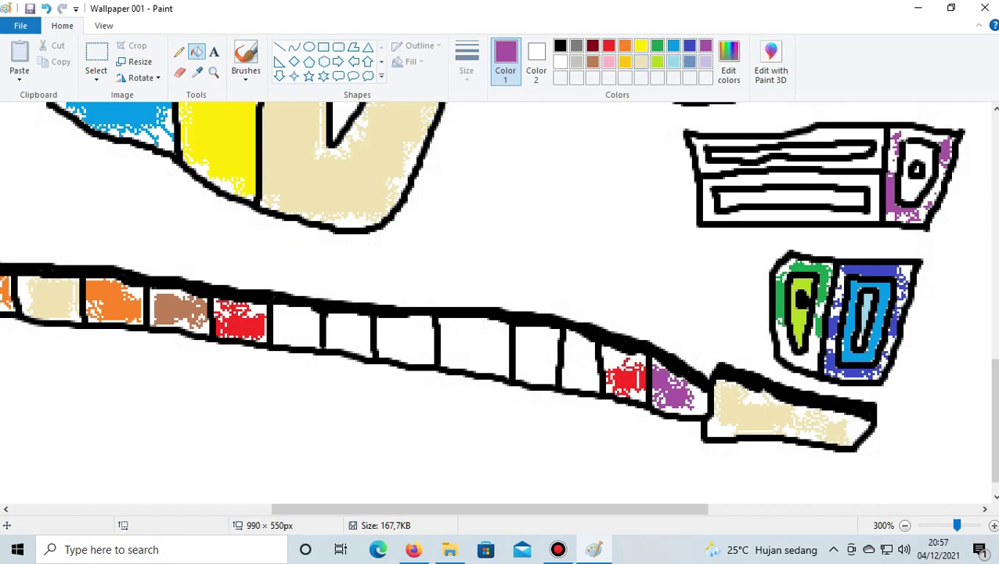
pyautogui.click(608, 62)
pyautogui.click(906, 188)
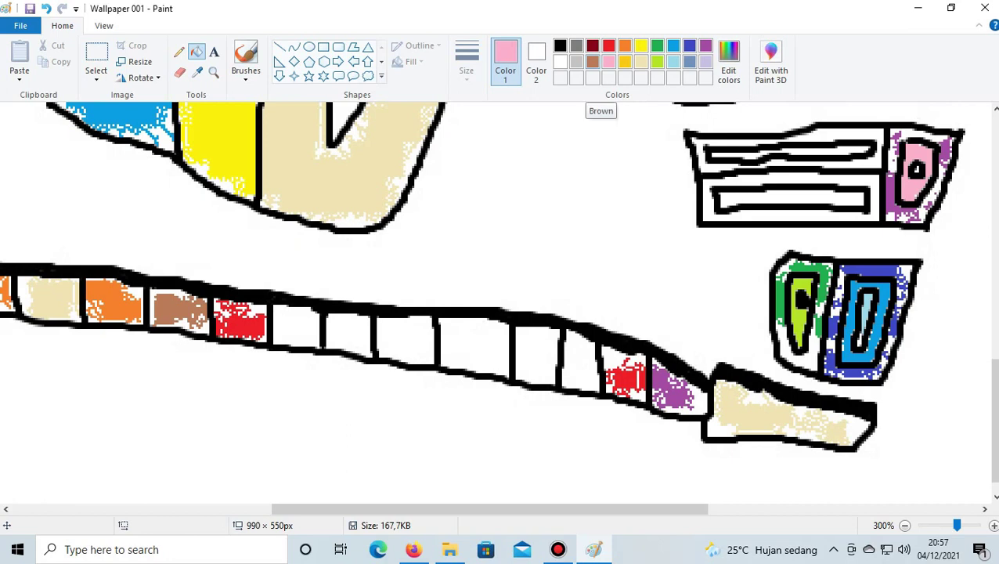
# Fill the part of the upper strip's border nearest the purple-and-pink end panel with brown
pyautogui.click(592, 62)
pyautogui.click(847, 136)
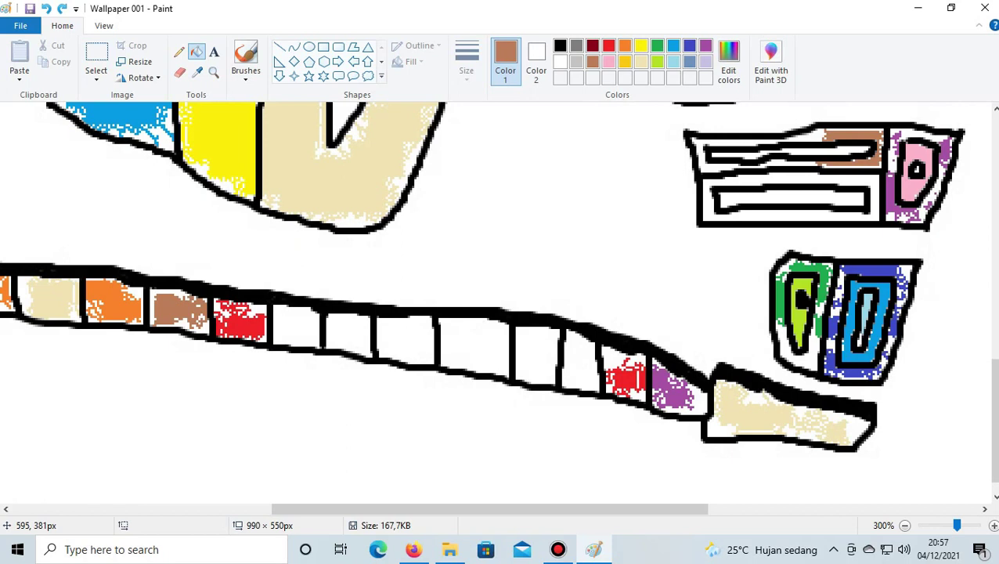
pyautogui.scroll(5, 501, 302)
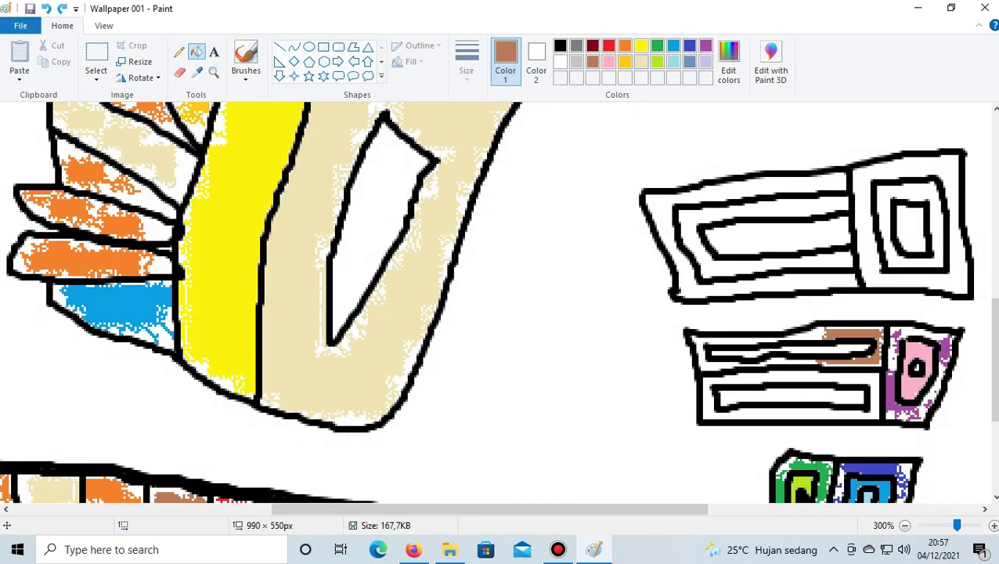
pyautogui.click(640, 61)
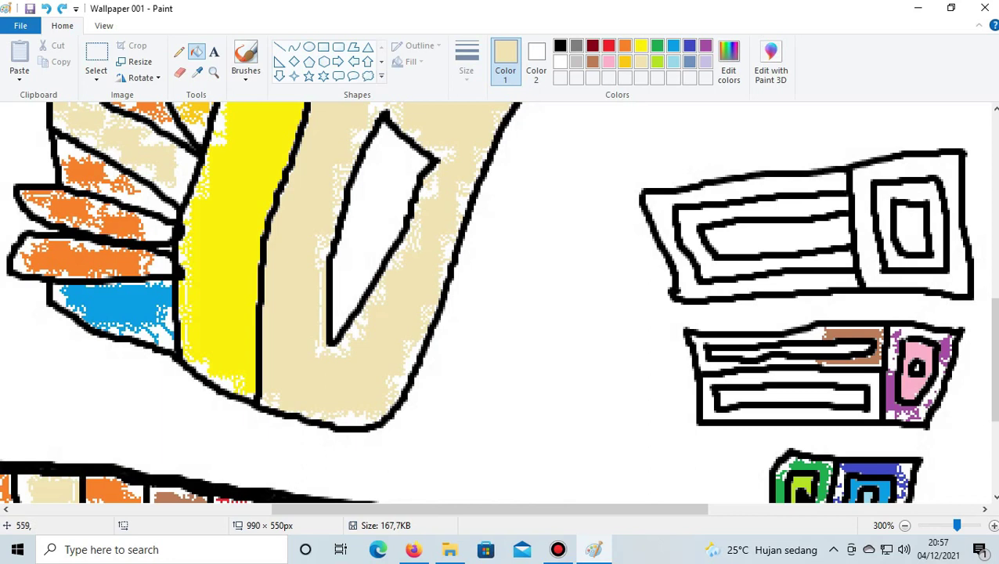
pyautogui.click(625, 62)
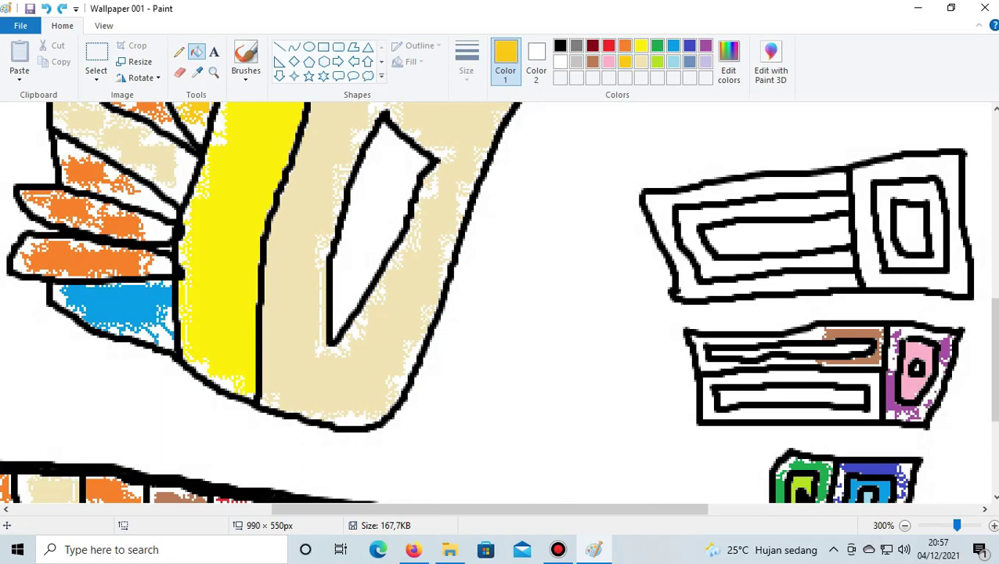
pyautogui.click(625, 46)
pyautogui.click(640, 62)
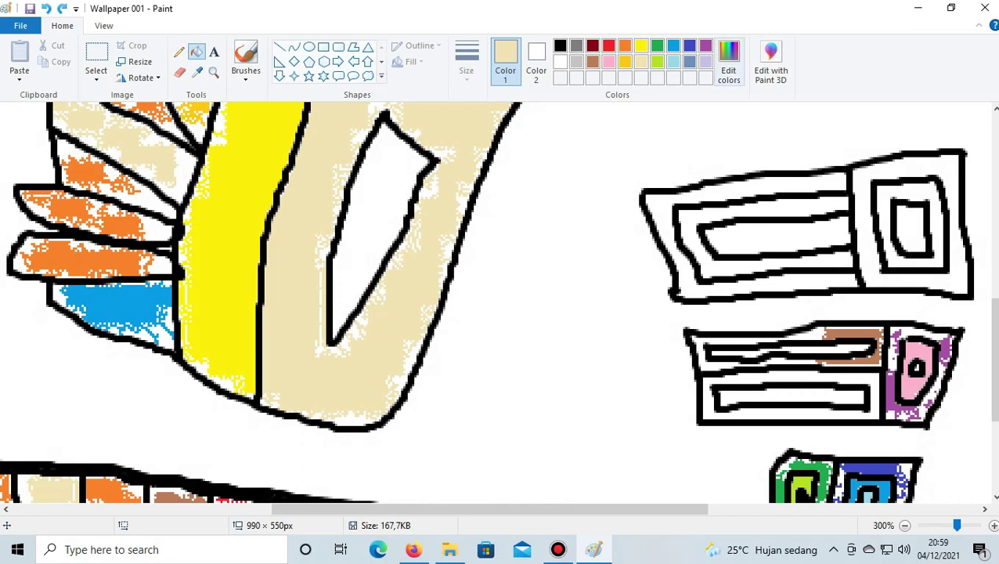
# Fill the border of the topmost box's squarish end panel with indigo on all four sides
pyautogui.click(689, 46)
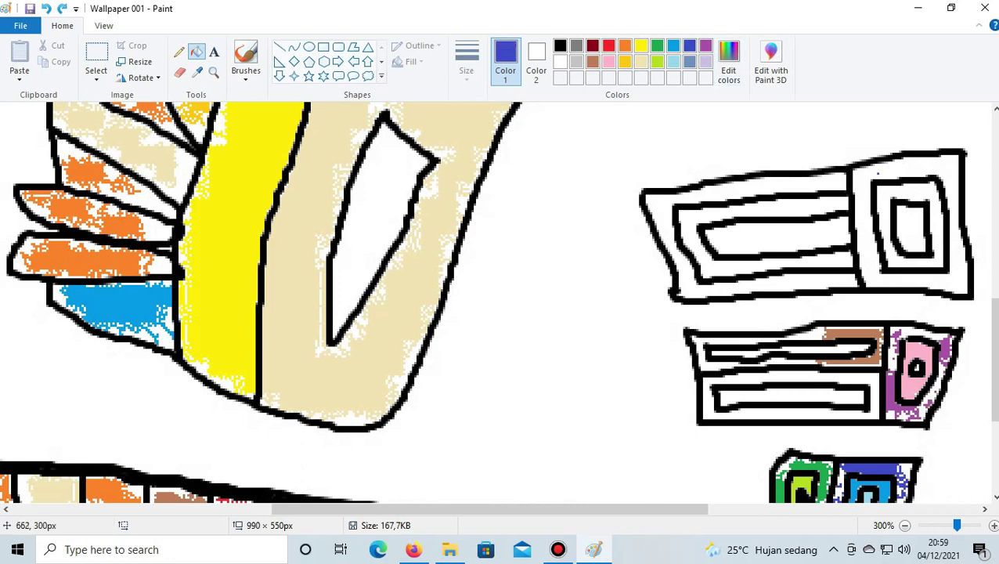
pyautogui.click(883, 166)
pyautogui.click(917, 163)
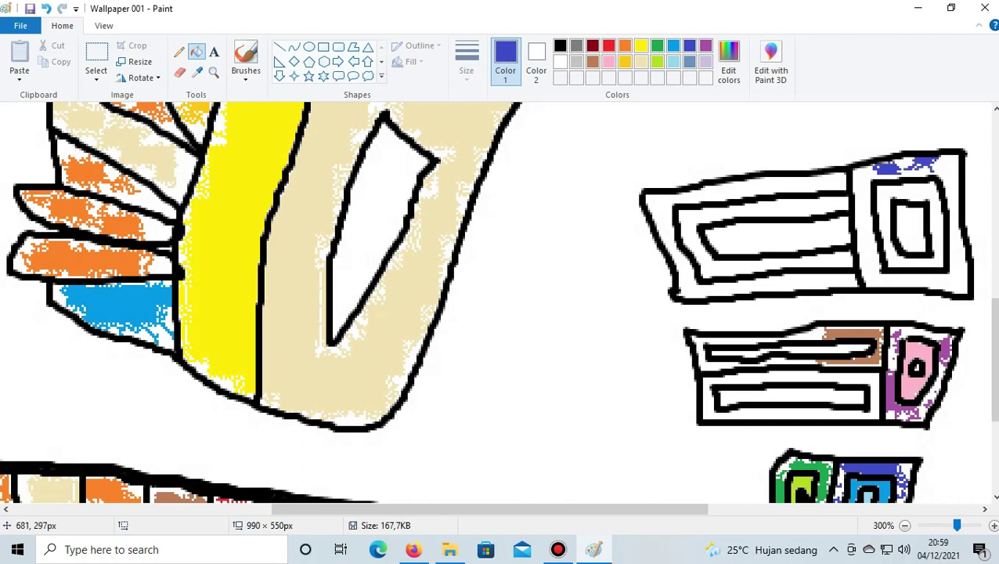
pyautogui.moveTo(936, 165); pyautogui.dragTo(953, 275)
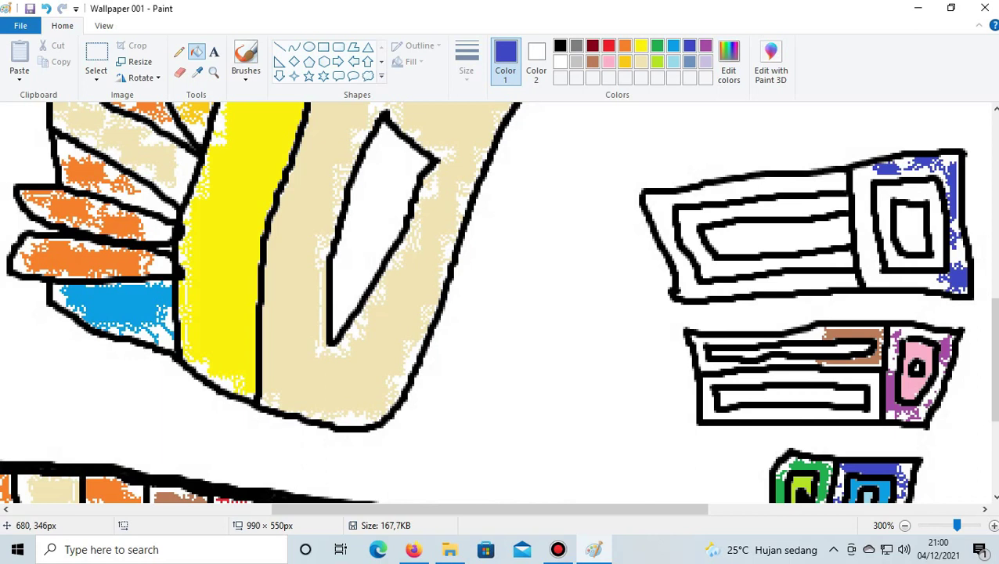
pyautogui.click(911, 280)
pyautogui.moveTo(861, 202); pyautogui.dragTo(861, 235)
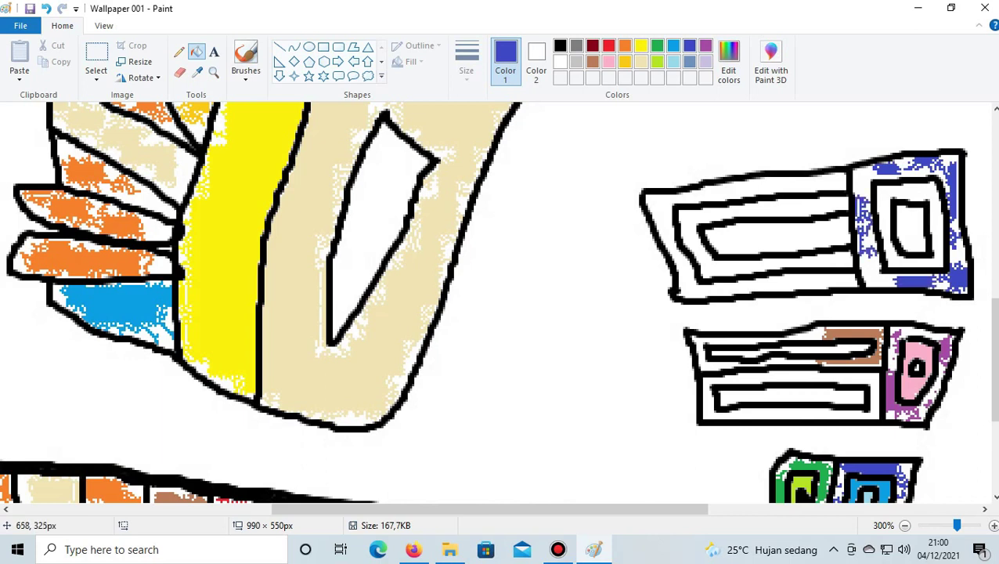
pyautogui.moveTo(862, 195); pyautogui.dragTo(858, 176)
pyautogui.moveTo(869, 269); pyautogui.dragTo(869, 281)
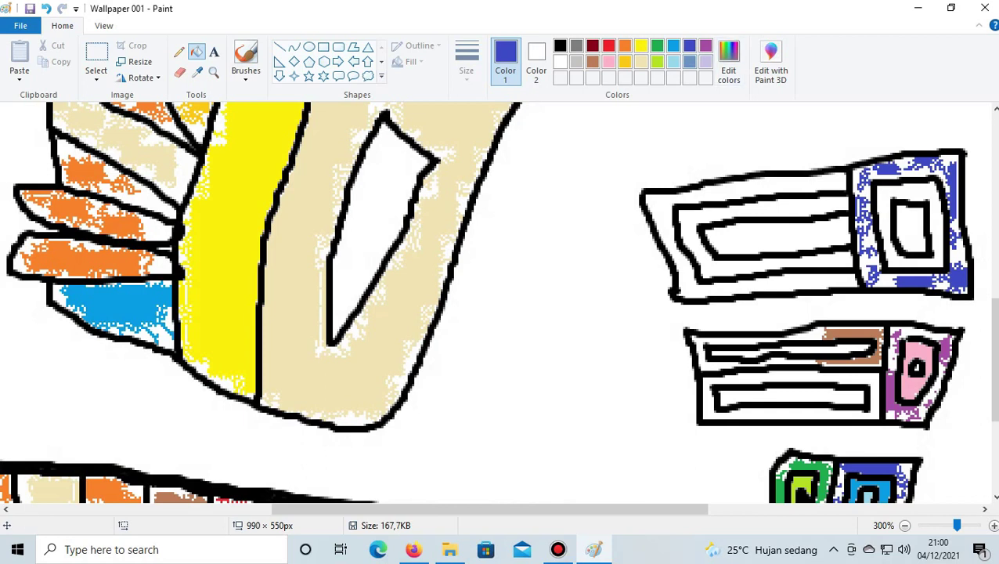
# Fill the ring inside the end panel's indigo border with turquoise
pyautogui.click(673, 45)
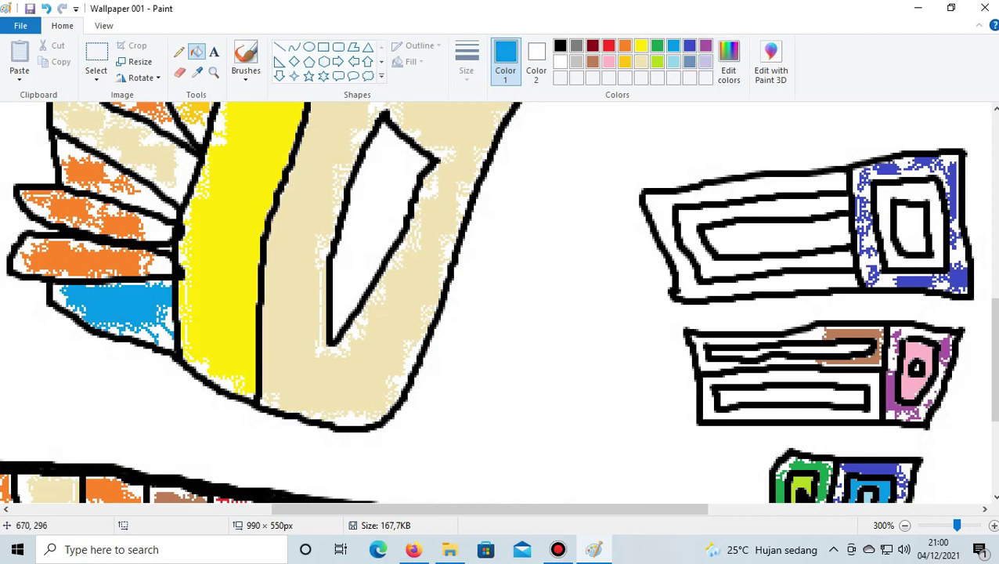
pyautogui.moveTo(913, 189)
pyautogui.mouseDown()
pyautogui.moveTo(934, 199)
pyautogui.moveTo(926, 263)
pyautogui.mouseUp()
pyautogui.click(883, 228)
pyautogui.click(881, 207)
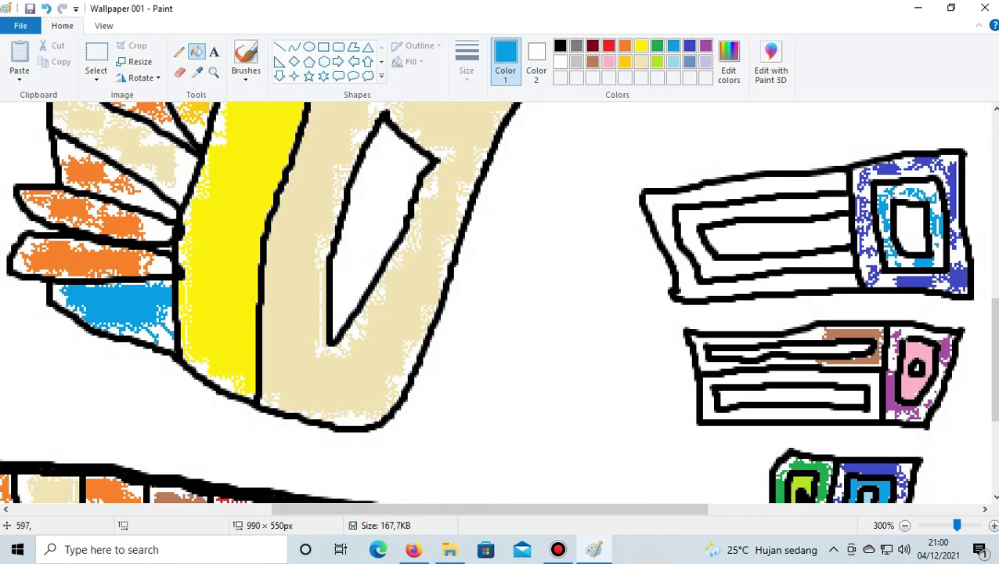
# Fill the end panel's centre, the long panel's innermost strip and the long panel's outer border with indigo
pyautogui.click(688, 45)
pyautogui.click(908, 227)
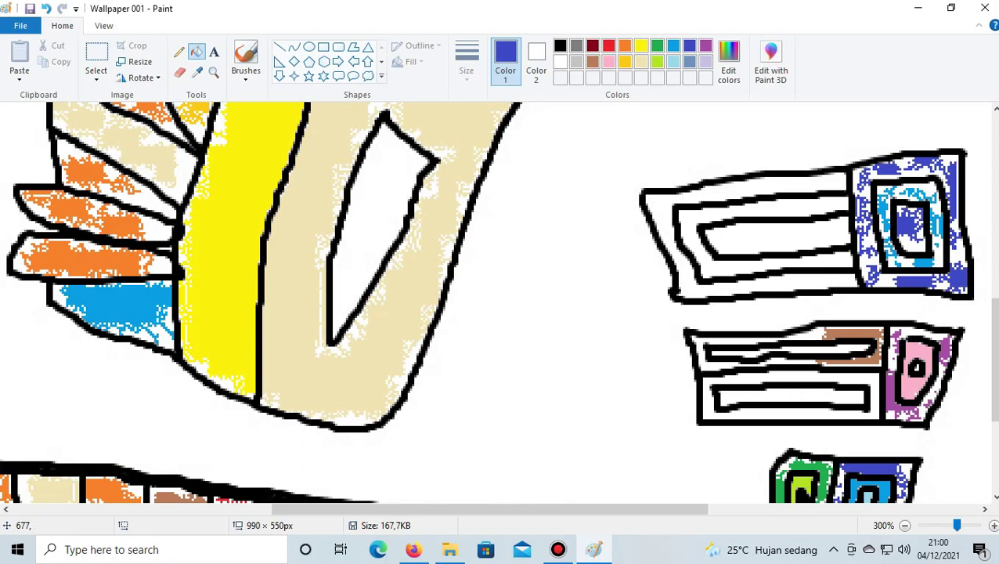
pyautogui.click(775, 235)
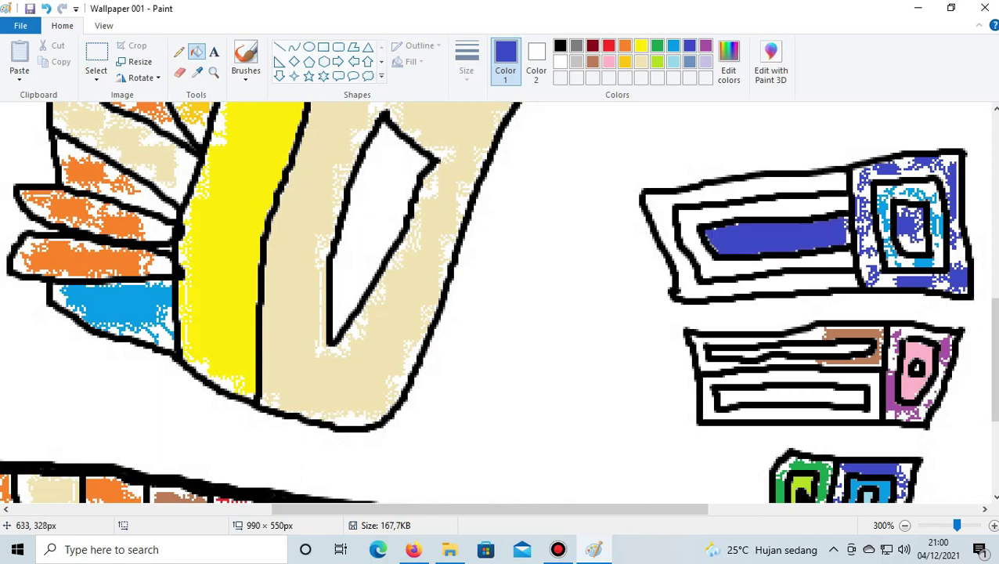
pyautogui.click(841, 188)
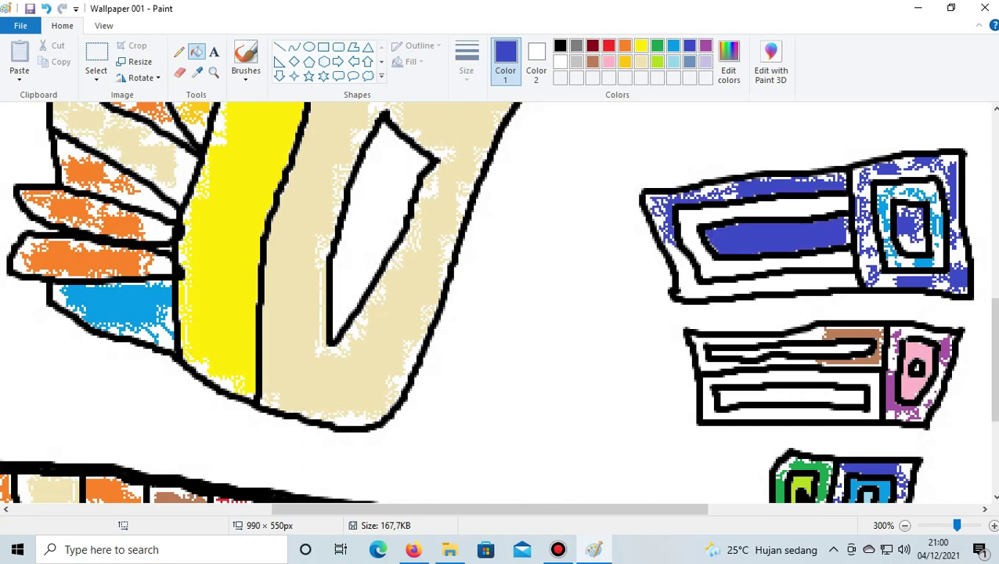
pyautogui.click(767, 280)
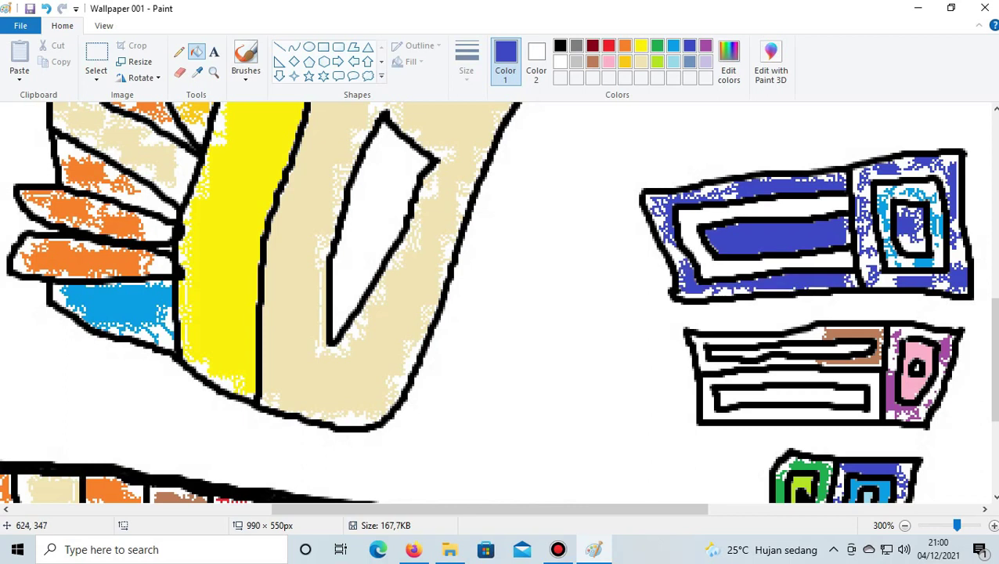
# Save the drawing with the long panel's lower border fill undone, and restore that fill
pyautogui.click(46, 9)
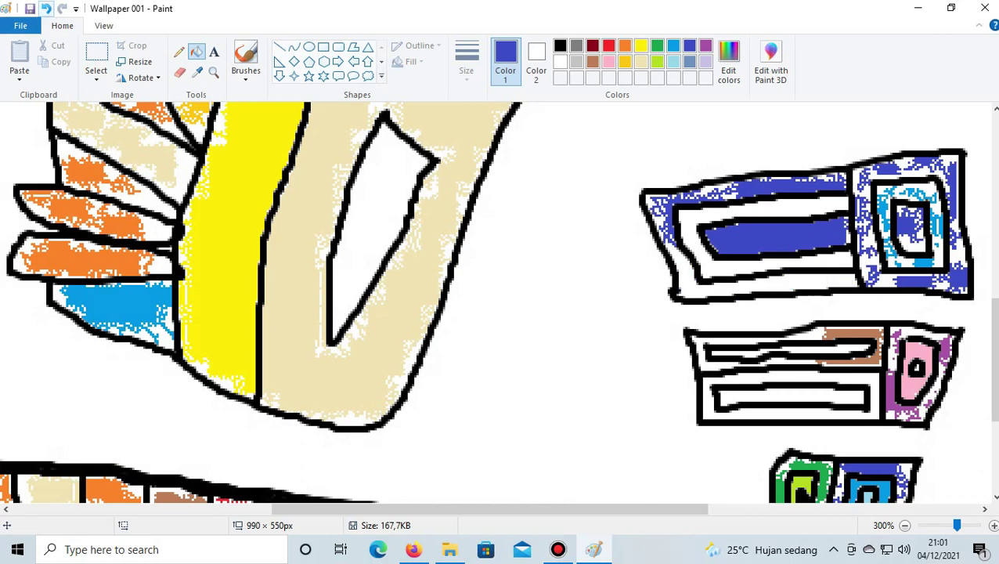
pyautogui.click(29, 9)
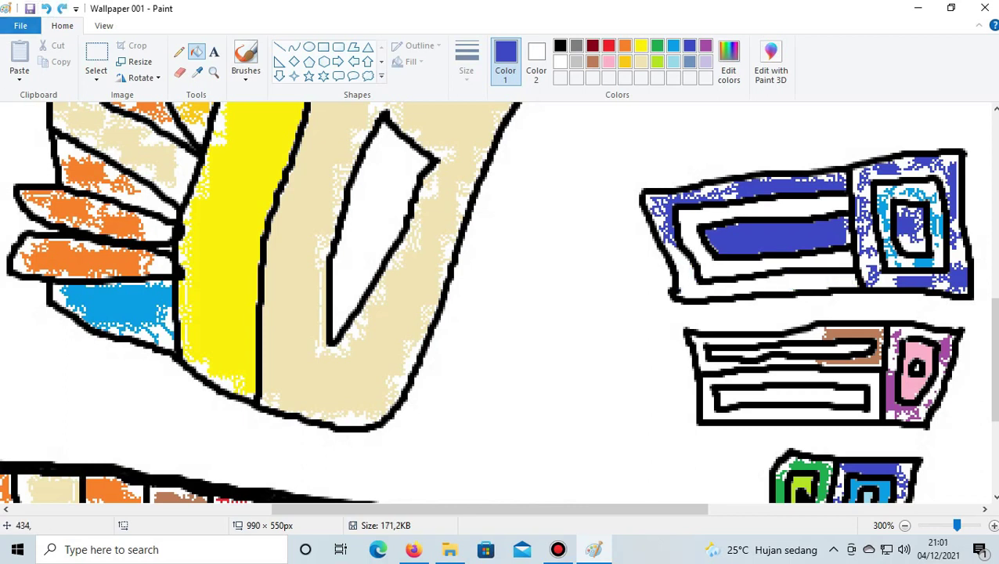
pyautogui.hotkey('ctrl', 'y')
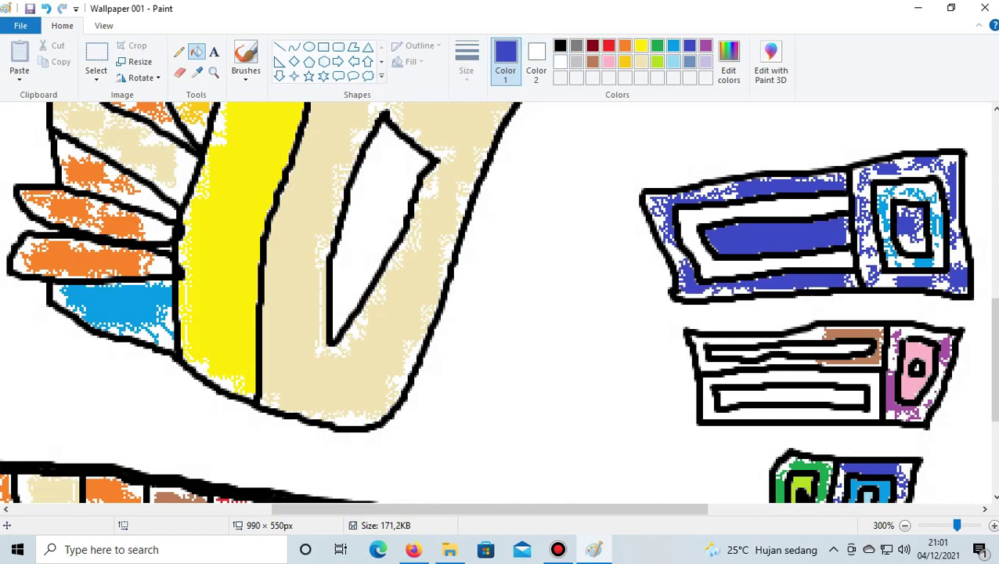
# Fill the long panel's ring with turquoise and its innermost strip with light turquoise
pyautogui.click(673, 62)
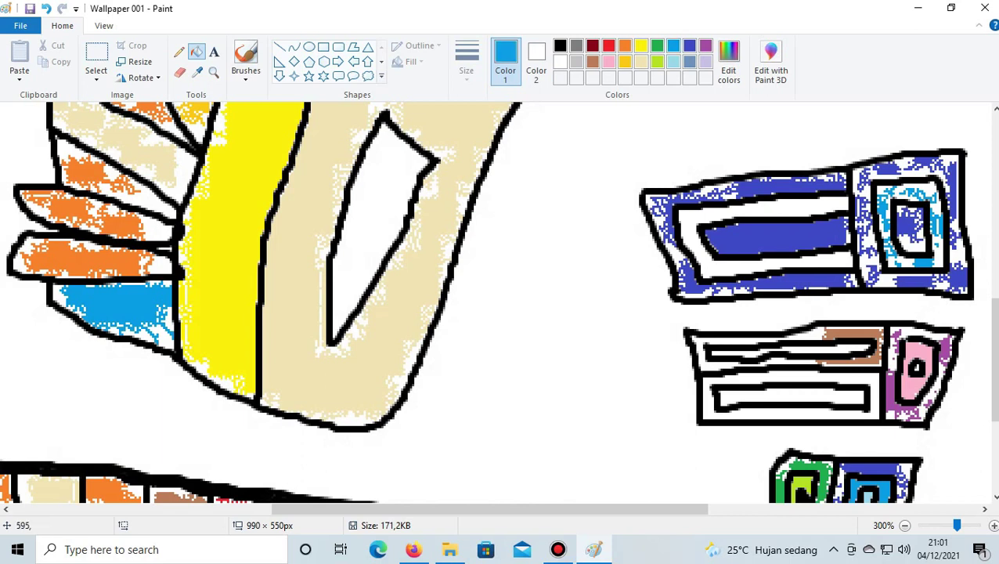
pyautogui.click(791, 202)
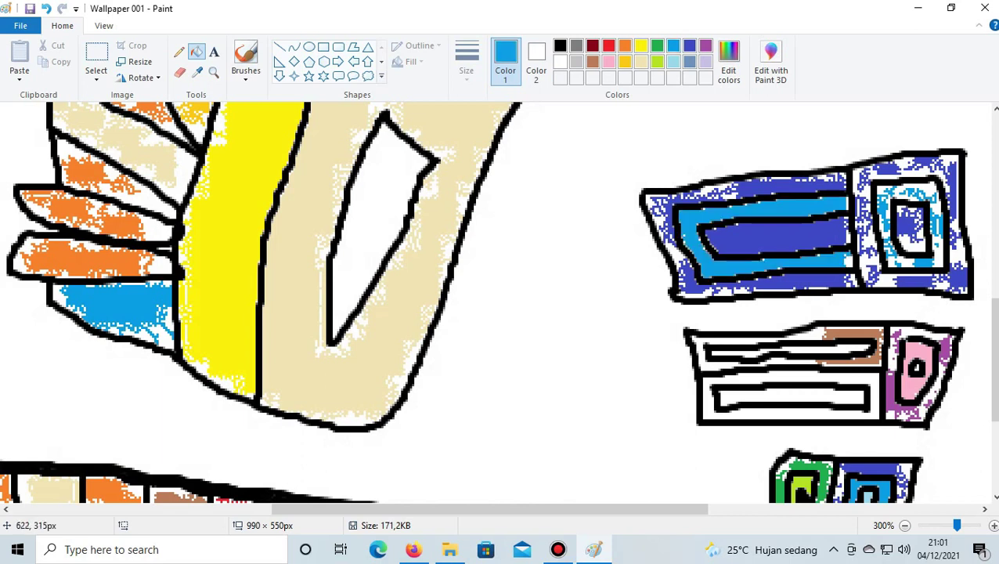
pyautogui.click(673, 62)
pyautogui.click(782, 228)
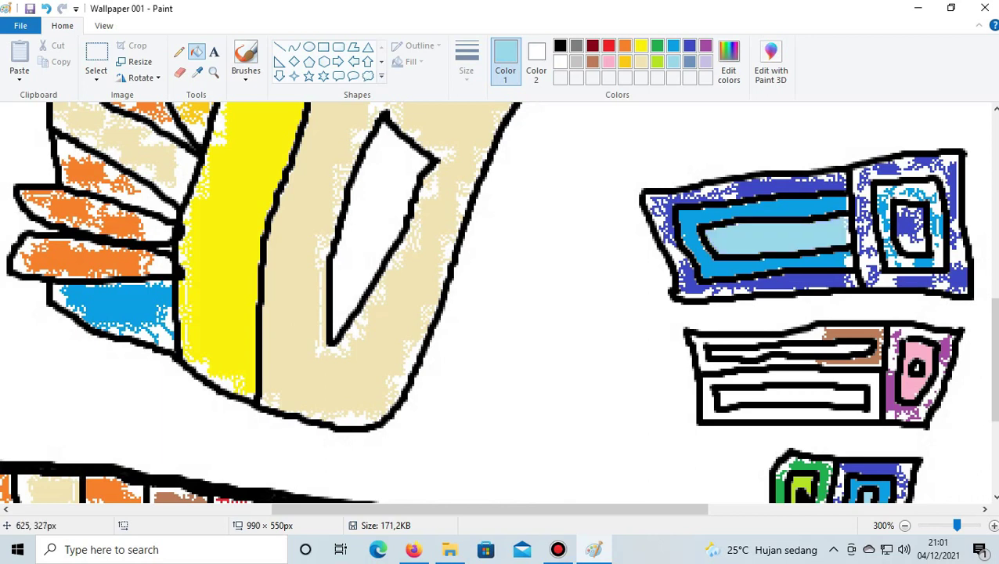
# Try a light turquoise fill in the end panel's centre and undo it
pyautogui.click(917, 226)
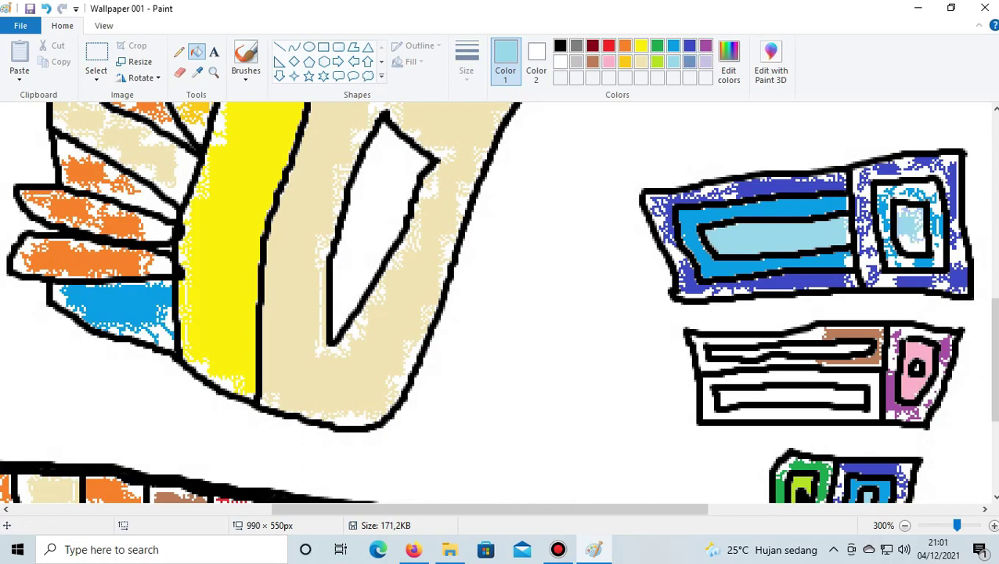
pyautogui.click(673, 45)
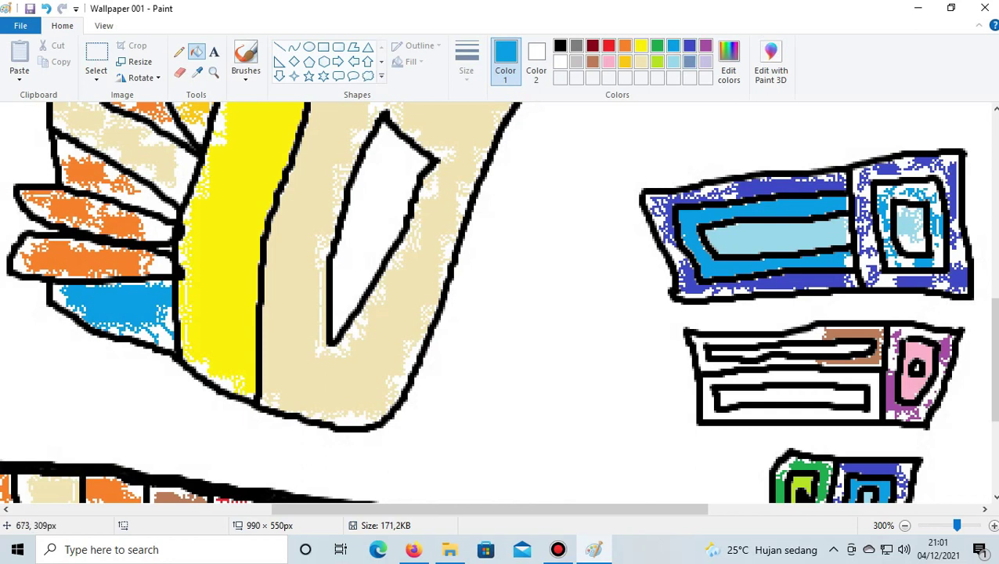
pyautogui.click(45, 9)
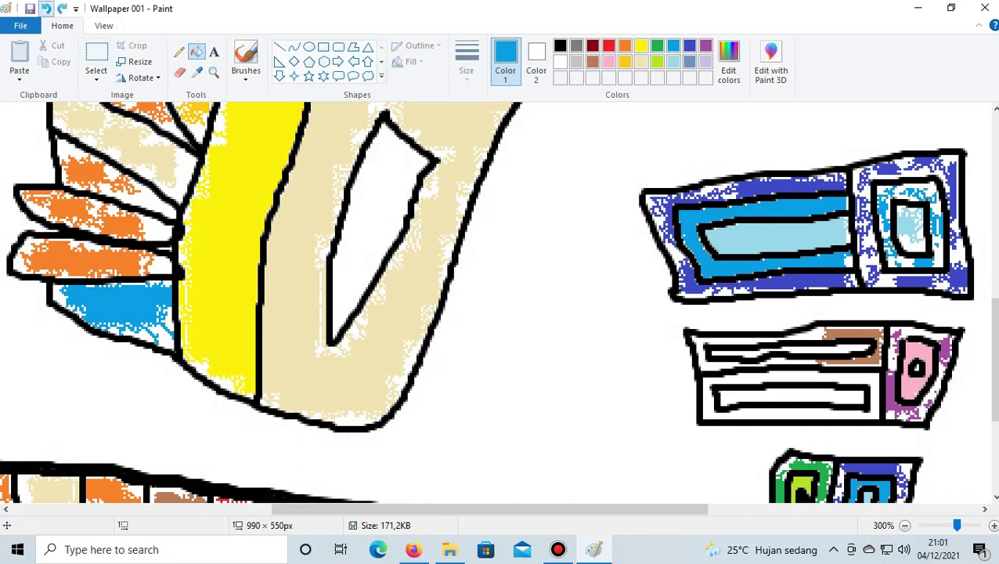
pyautogui.click(62, 8)
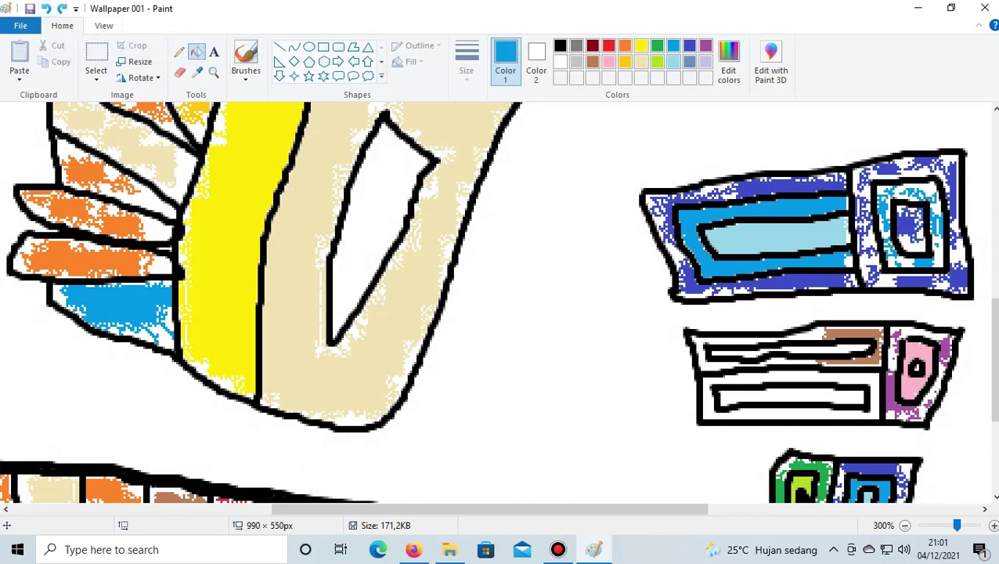
# Fill the centre of the topmost box's end panel with light turquoise
pyautogui.click(673, 61)
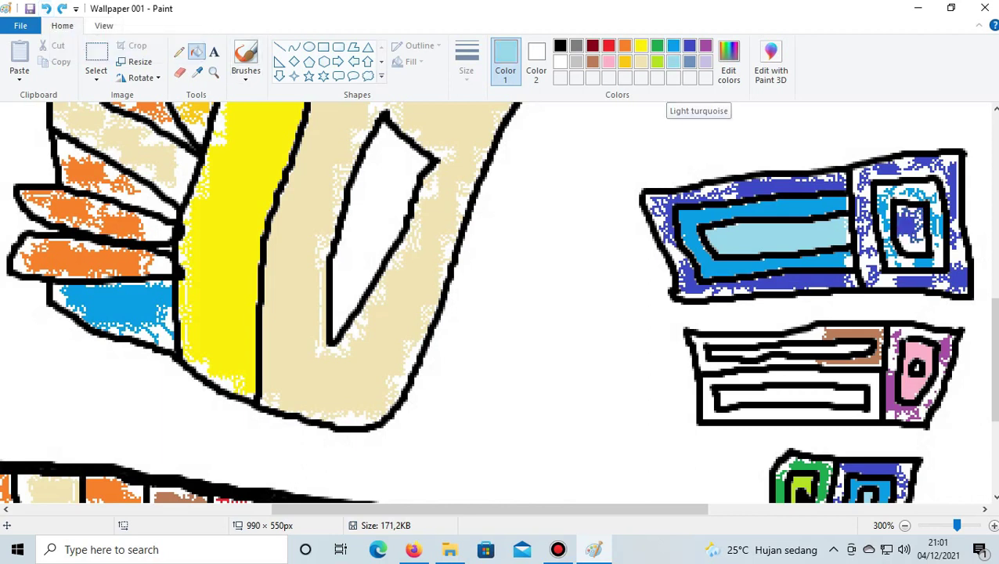
pyautogui.click(673, 45)
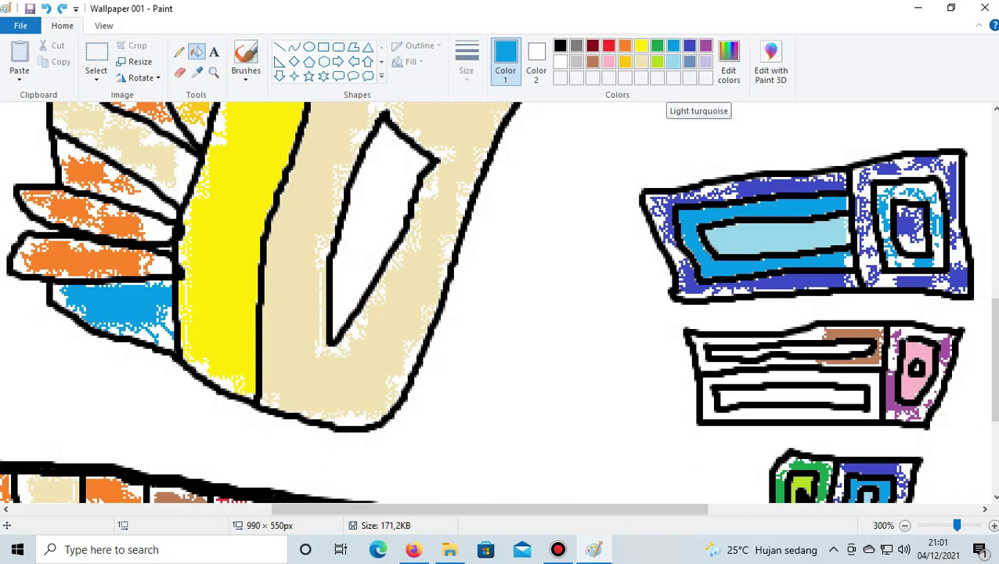
pyautogui.click(673, 61)
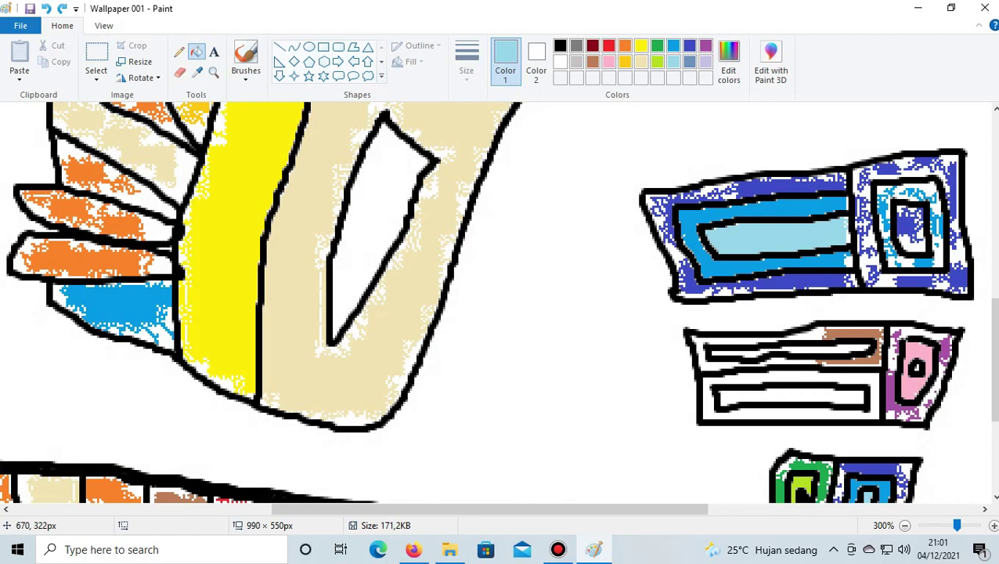
pyautogui.click(908, 223)
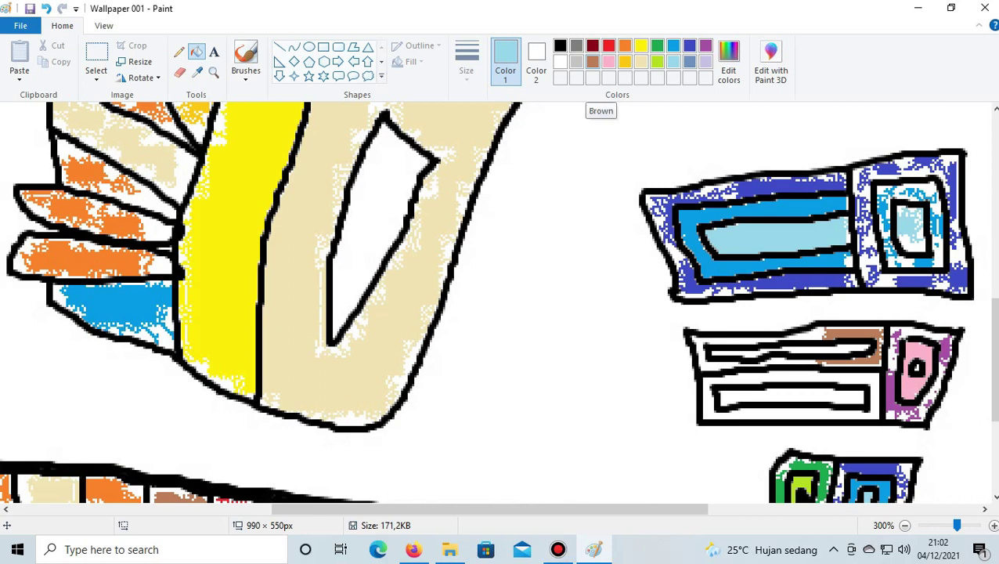
# Fill the rest of the upper strip's border and the lower strip's border in the purple-ended box with brown
pyautogui.click(592, 62)
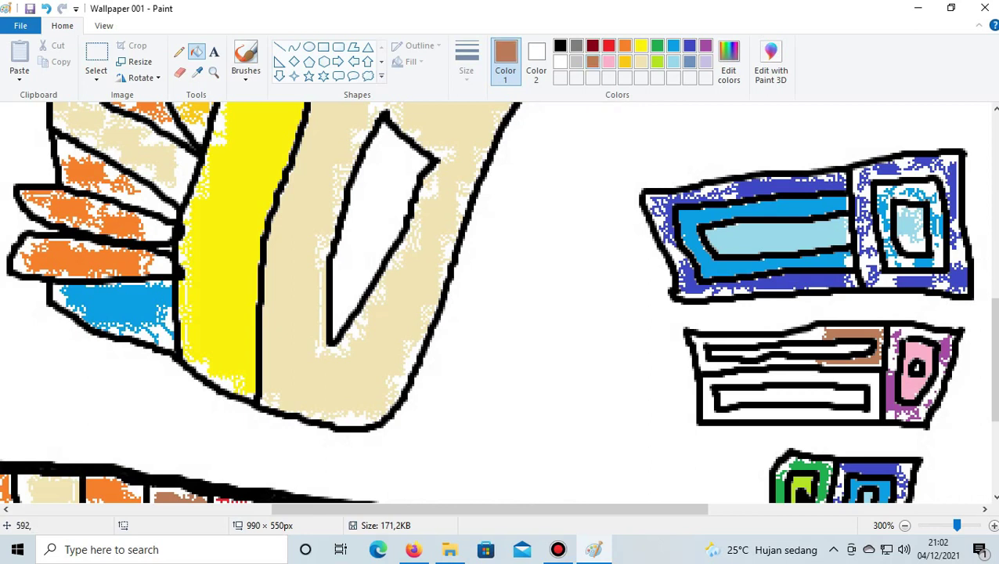
pyautogui.click(811, 335)
pyautogui.click(740, 340)
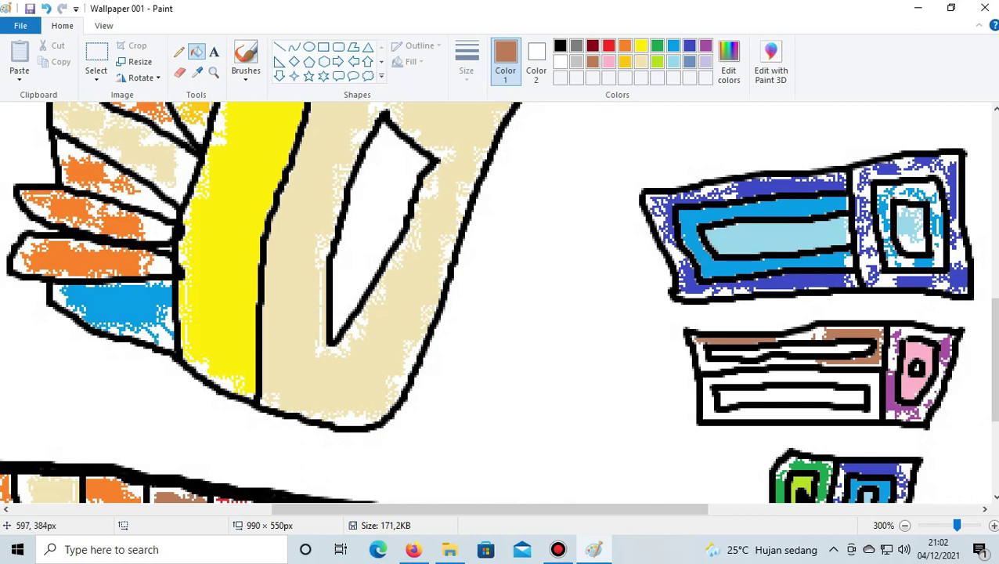
pyautogui.click(709, 366)
pyautogui.click(789, 360)
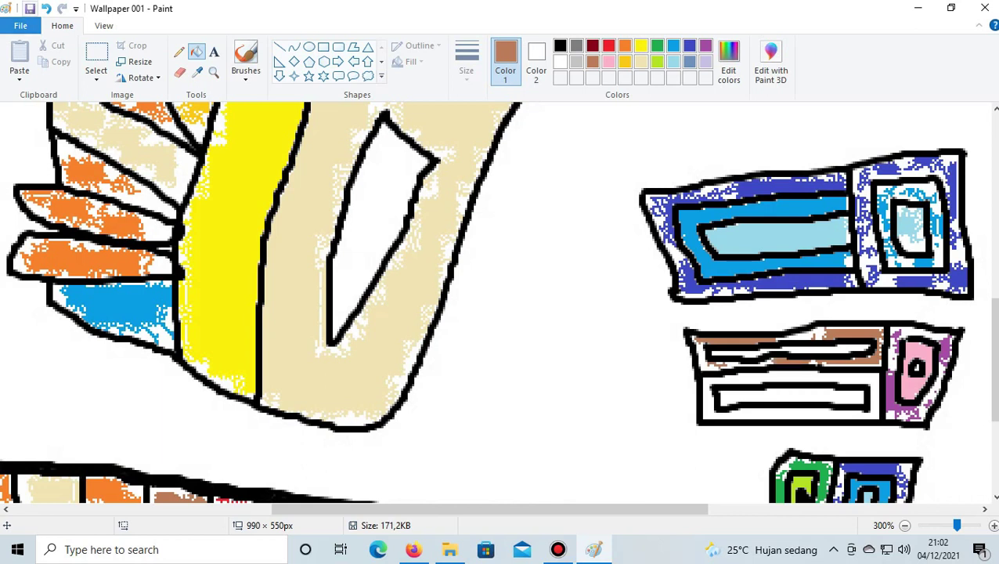
pyautogui.click(46, 9)
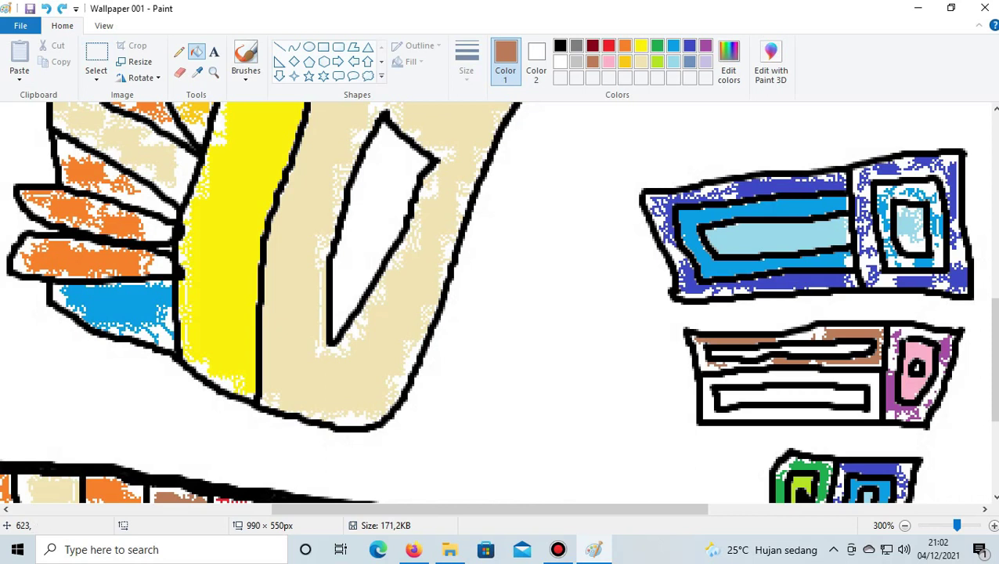
pyautogui.click(783, 389)
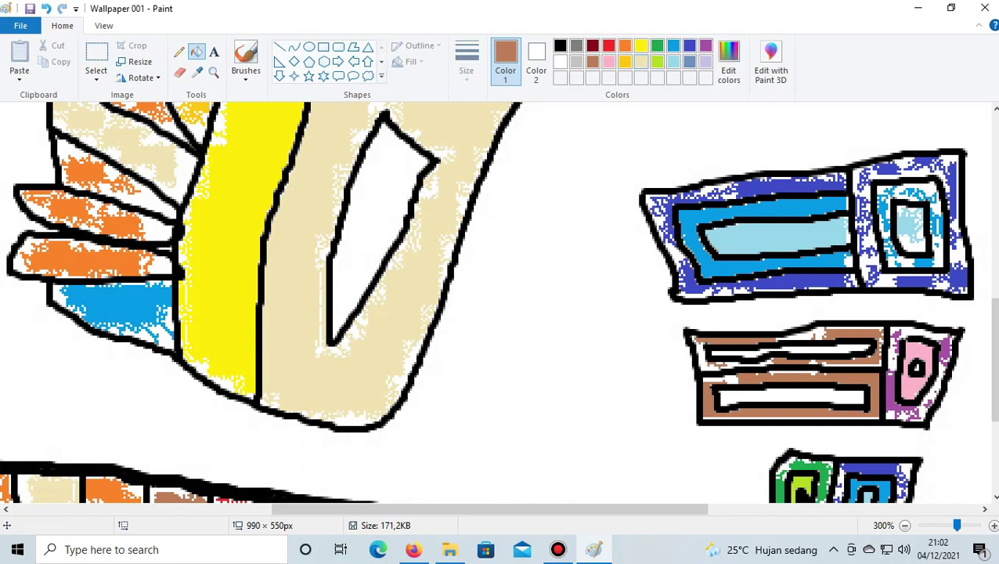
# Fill the inner bars of both strips in the purple-ended box with light yellow
pyautogui.click(640, 61)
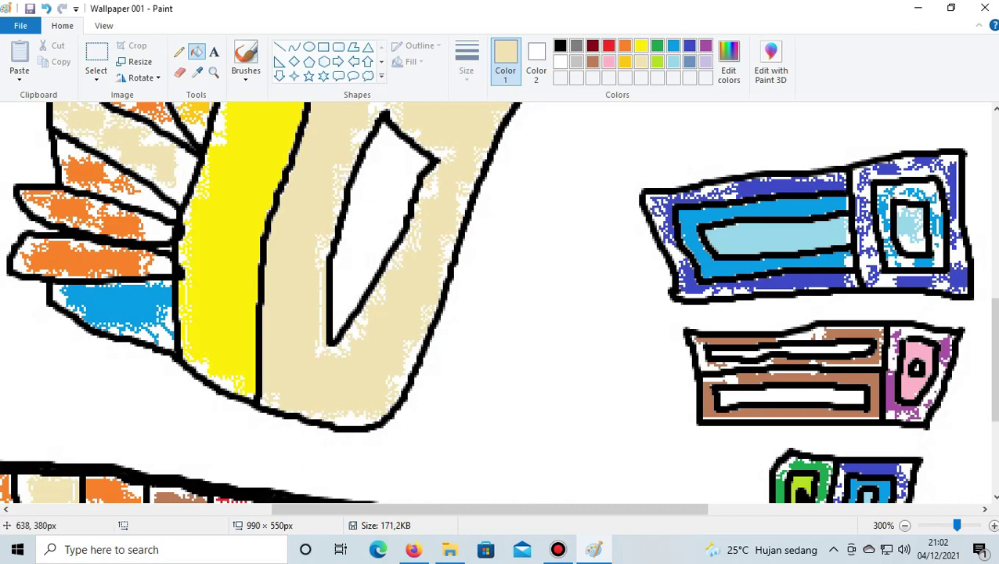
pyautogui.click(849, 351)
pyautogui.click(861, 391)
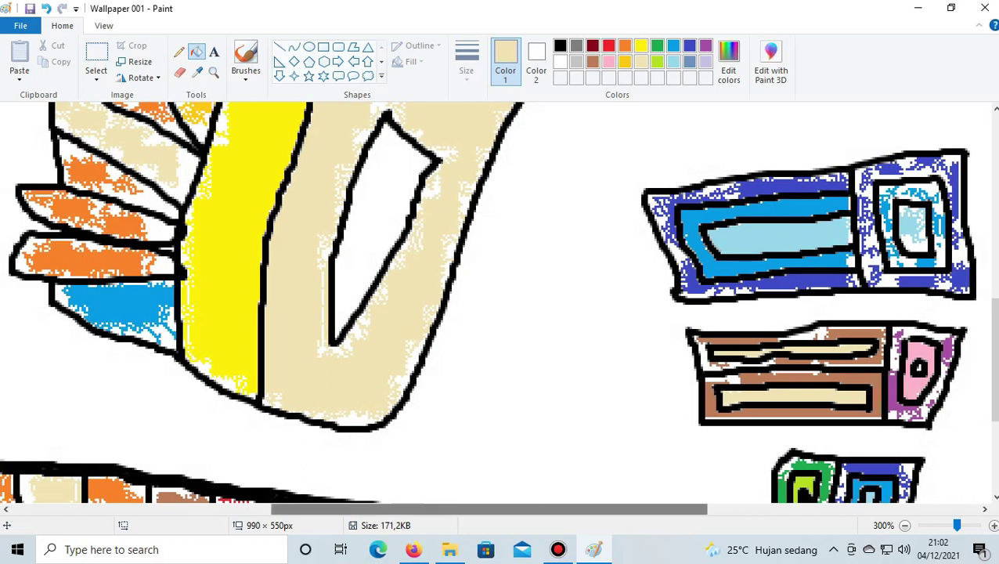
# Fill the three empty arm segments after the middle red one with green, light yellow and lime
pyautogui.moveTo(489, 509); pyautogui.dragTo(390, 509)
pyautogui.scroll(-3, 561, 441)
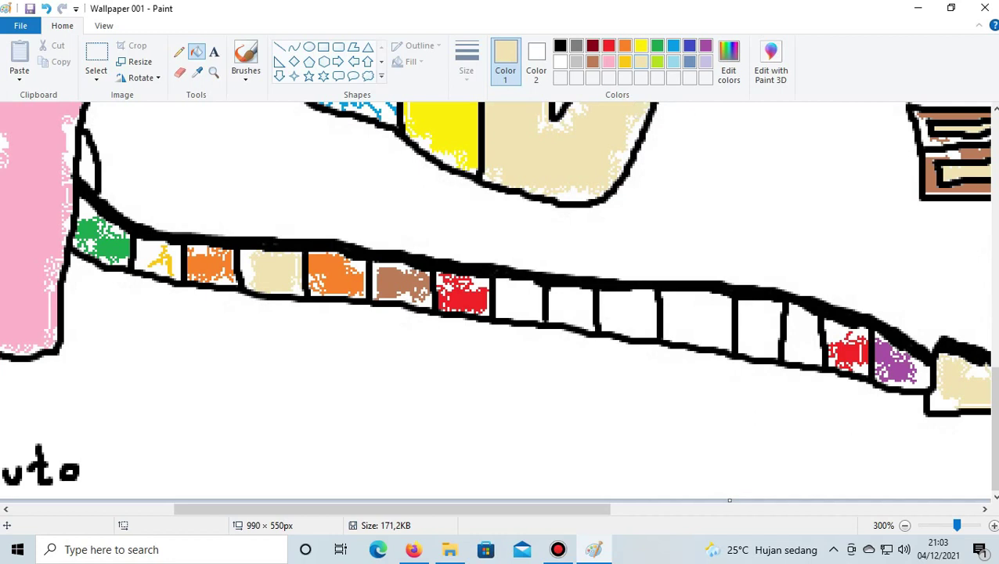
pyautogui.click(570, 305)
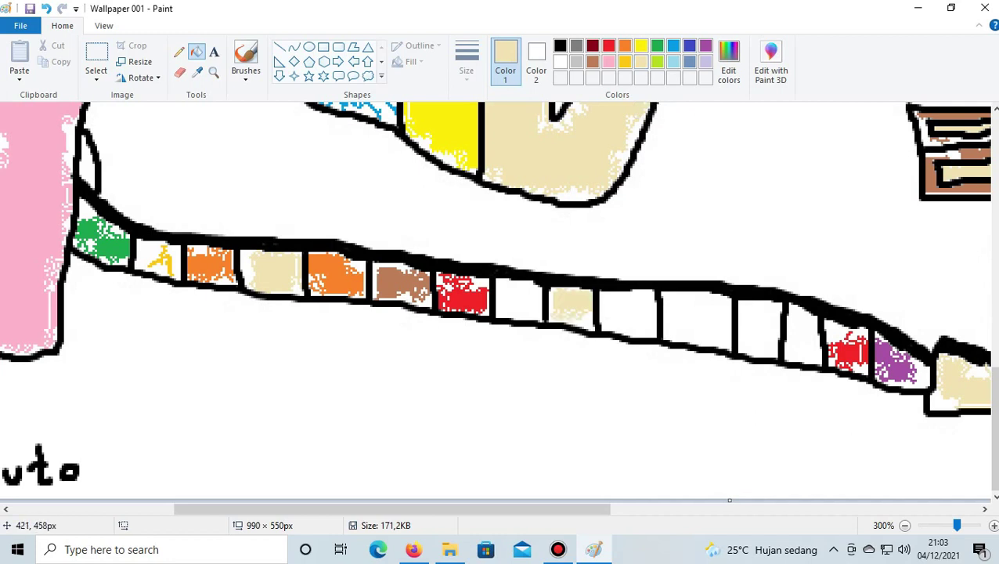
pyautogui.click(657, 61)
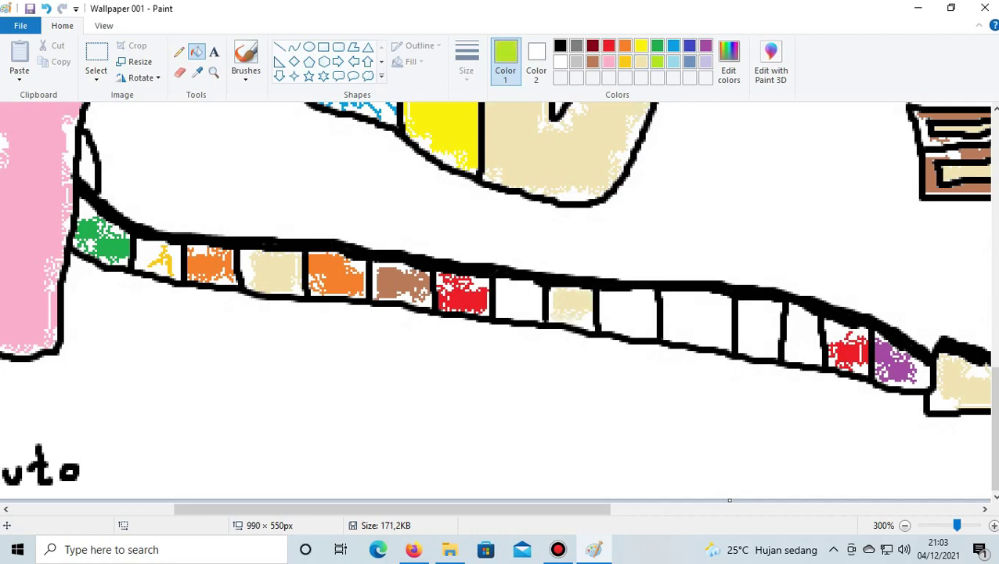
pyautogui.click(628, 313)
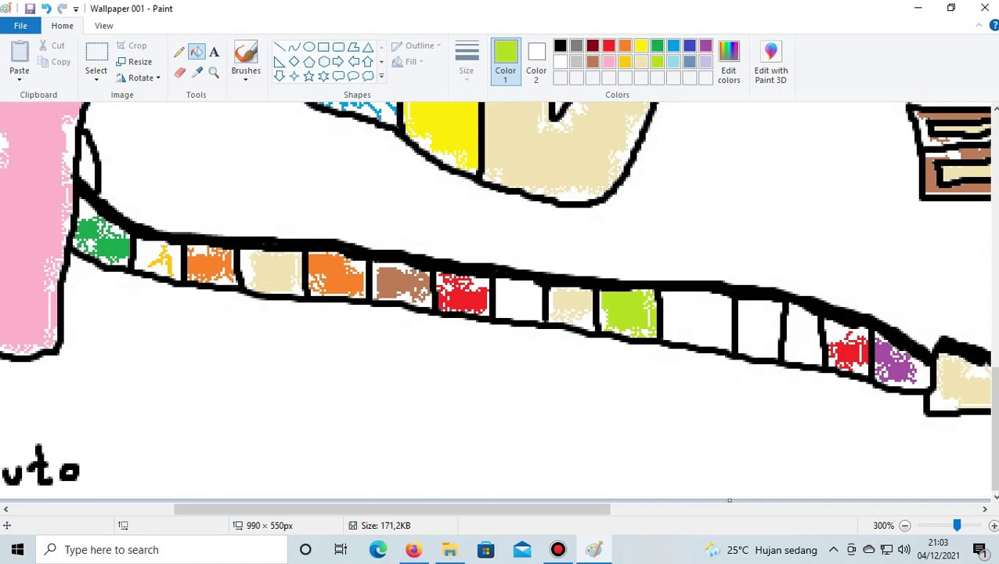
pyautogui.click(656, 45)
pyautogui.click(517, 299)
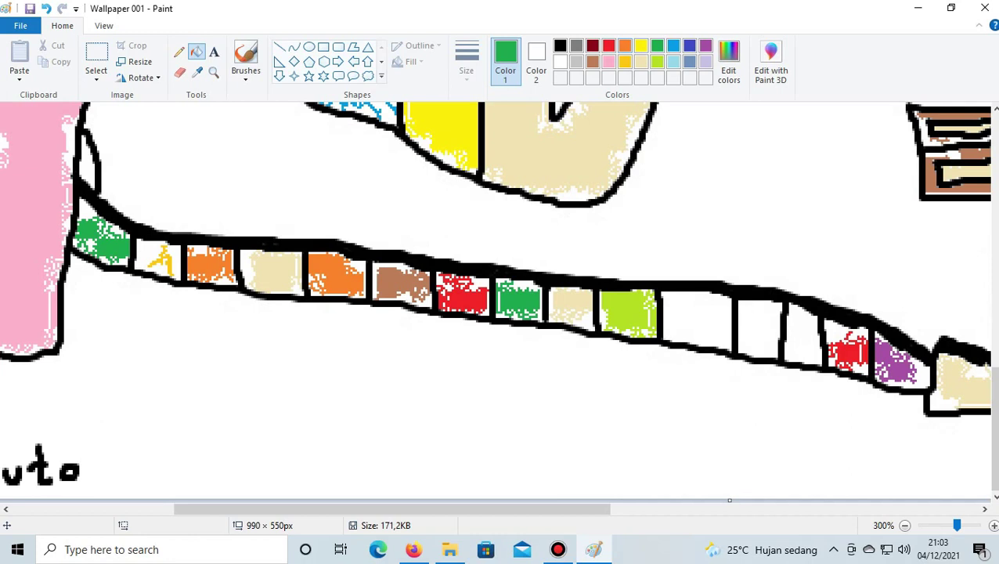
# Try light turquoise in the wide empty arm segment after the lime one and in its neighbour, undoing each fill
pyautogui.click(624, 45)
pyautogui.click(640, 45)
pyautogui.click(673, 61)
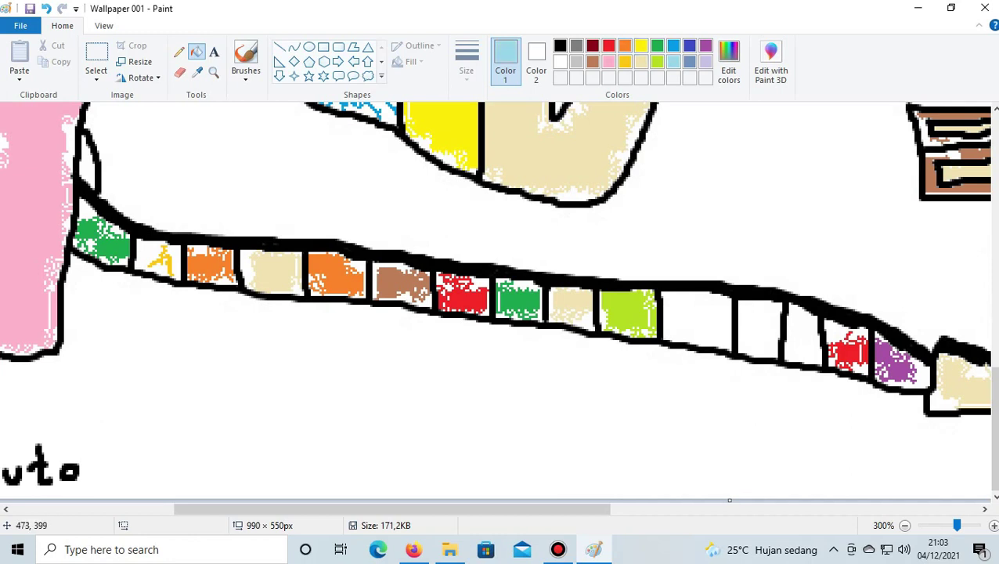
pyautogui.click(697, 321)
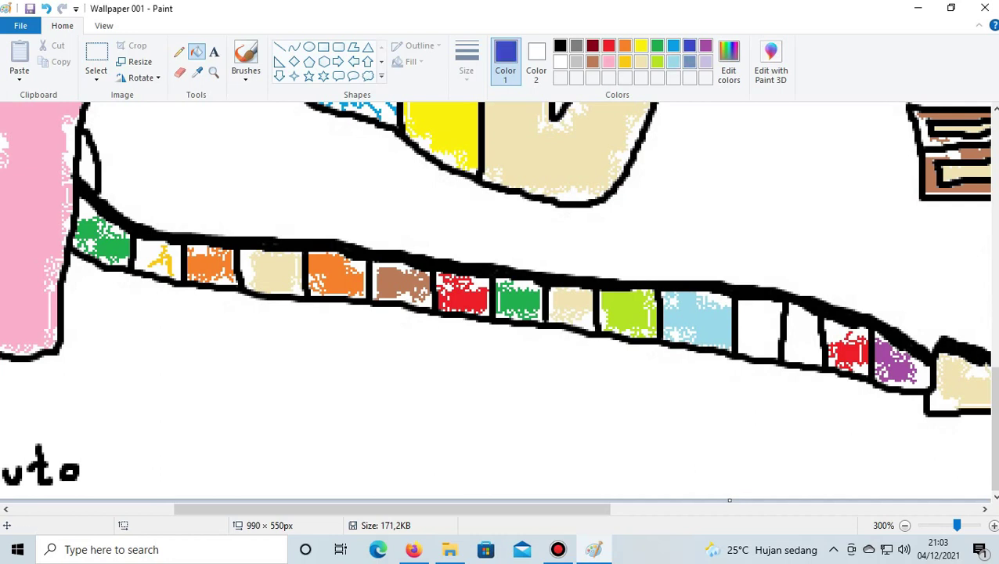
pyautogui.hotkey('ctrl', 'z')
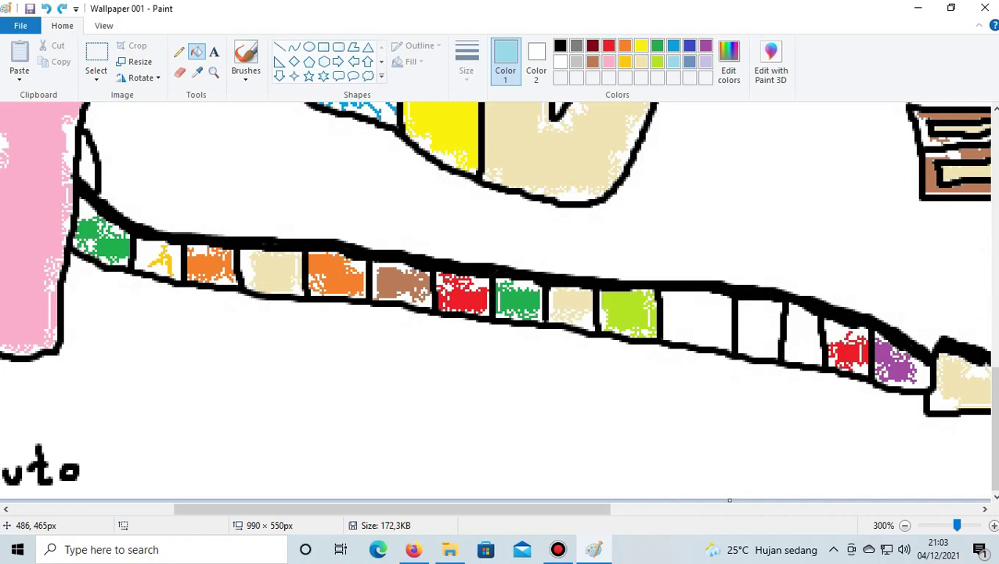
pyautogui.click(696, 317)
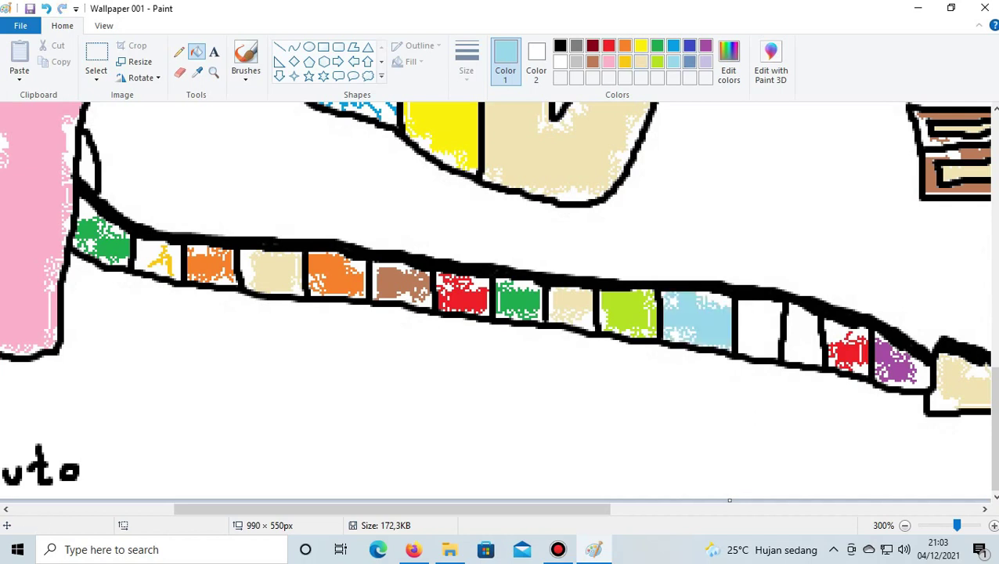
pyautogui.click(46, 8)
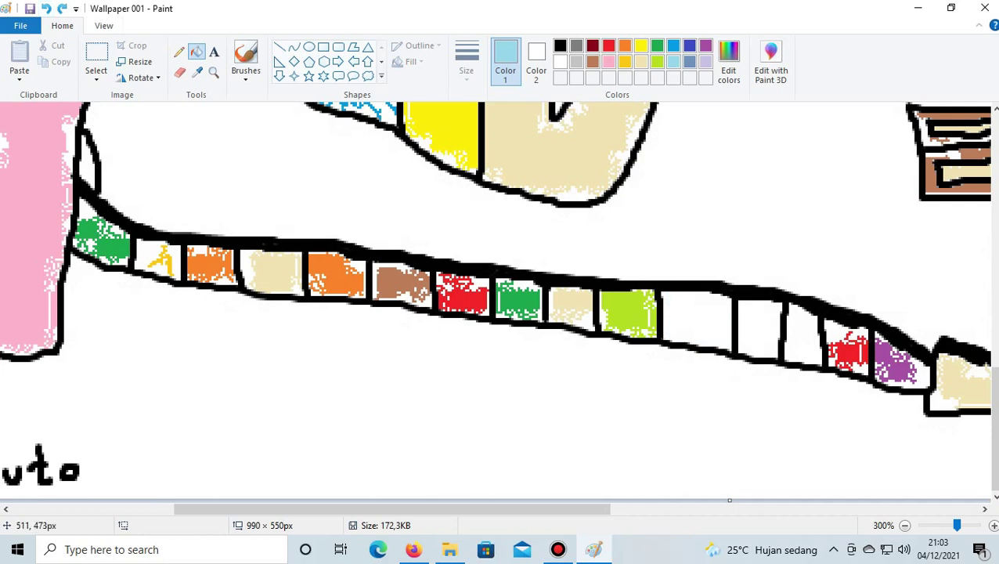
pyautogui.click(759, 328)
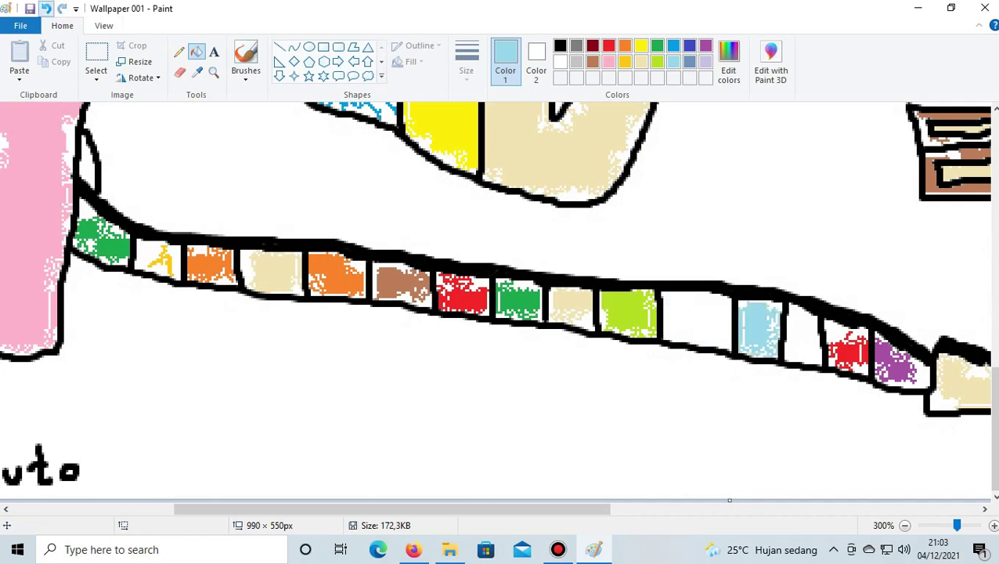
pyautogui.click(45, 7)
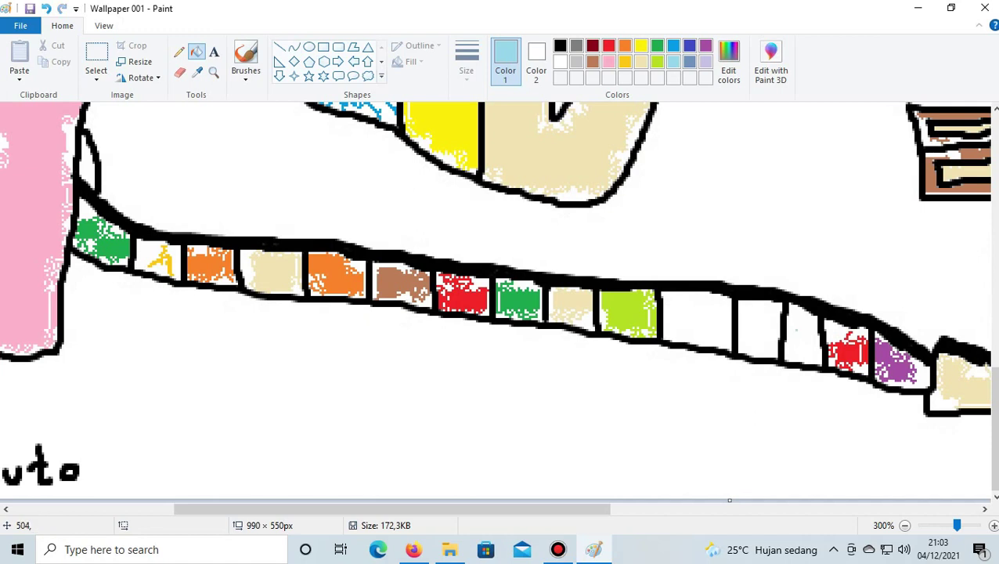
# Fill the narrow arm segment before the second red one with light turquoise and the segment preceding it with blue-gray
pyautogui.click(800, 338)
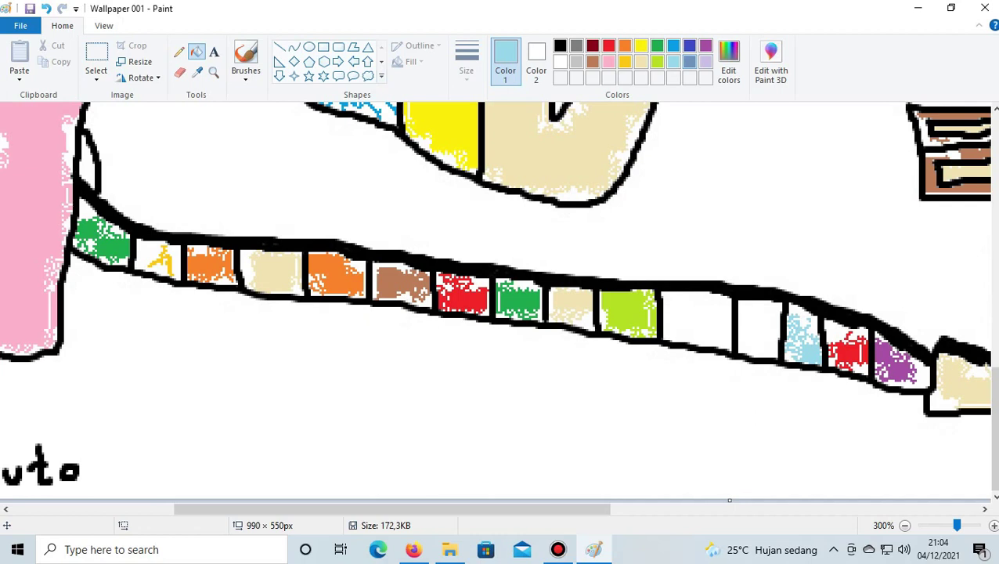
pyautogui.click(689, 62)
pyautogui.click(757, 329)
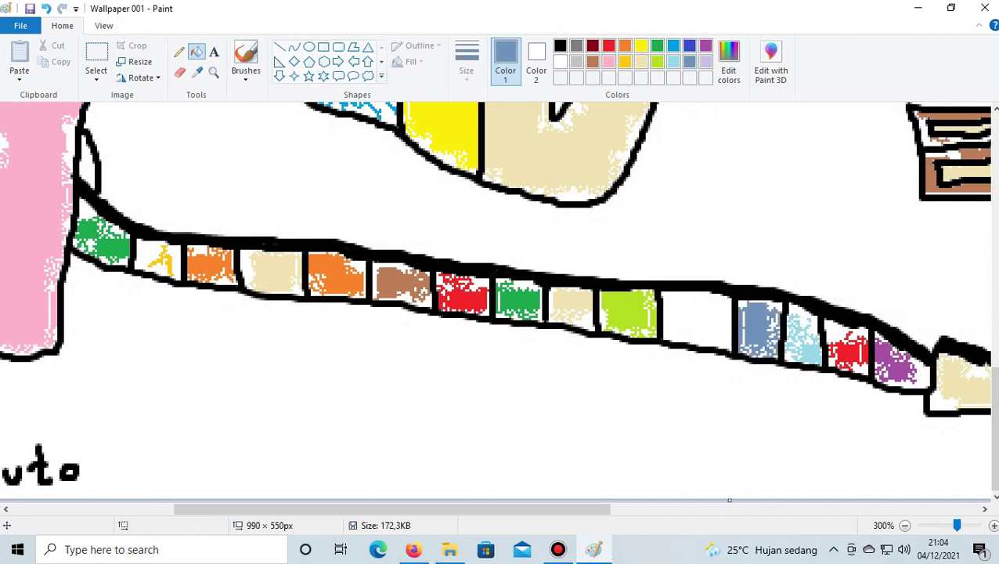
# Fill the uppermost strip of the long curved shape at the canvas's lower-right edge with red
pyautogui.click(609, 46)
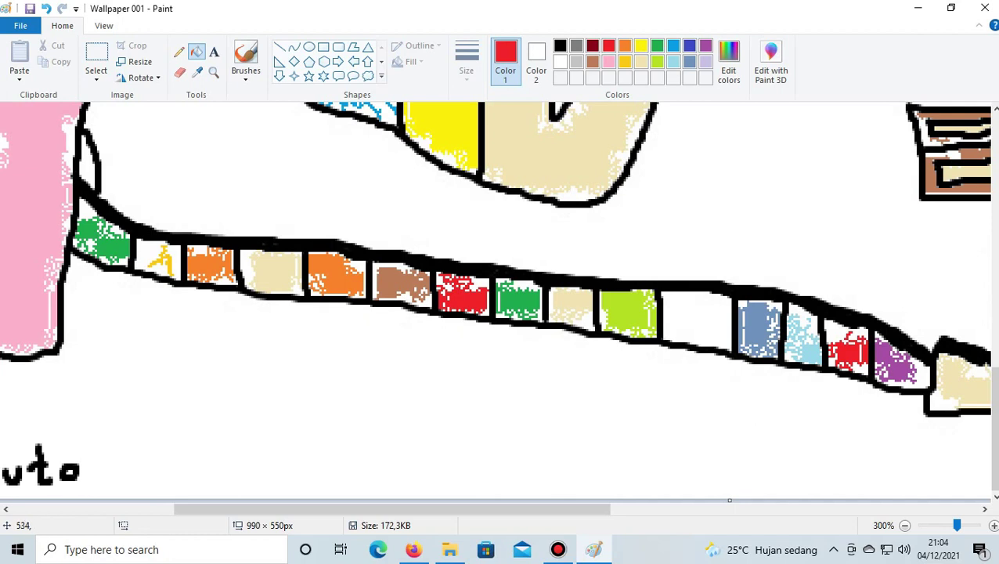
pyautogui.moveTo(391, 508); pyautogui.dragTo(230, 508)
pyautogui.hotkey('ctrl', 'pagedown')
pyautogui.hotkey('ctrl', 'pagedown')
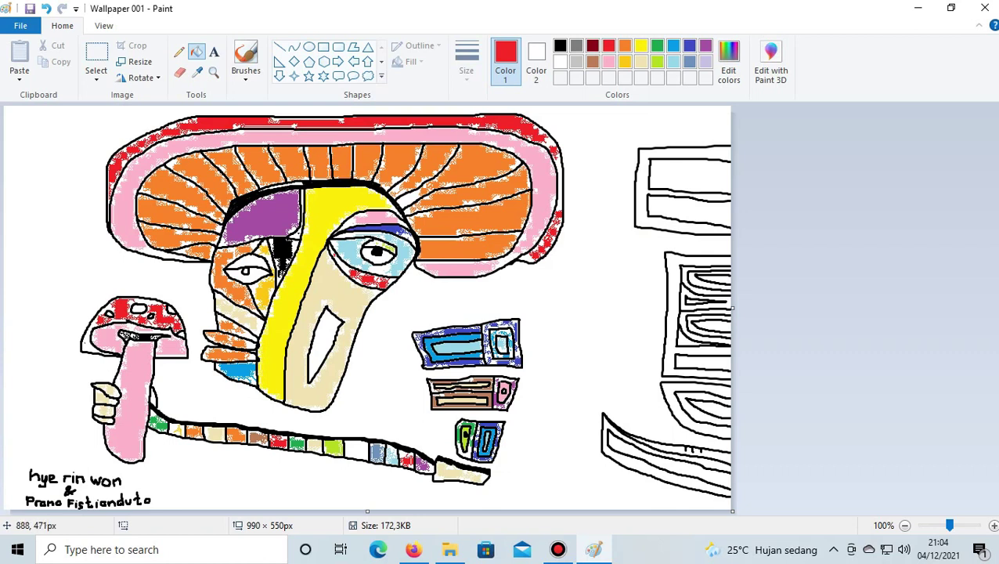
pyautogui.click(673, 447)
pyautogui.click(715, 454)
pyautogui.click(699, 453)
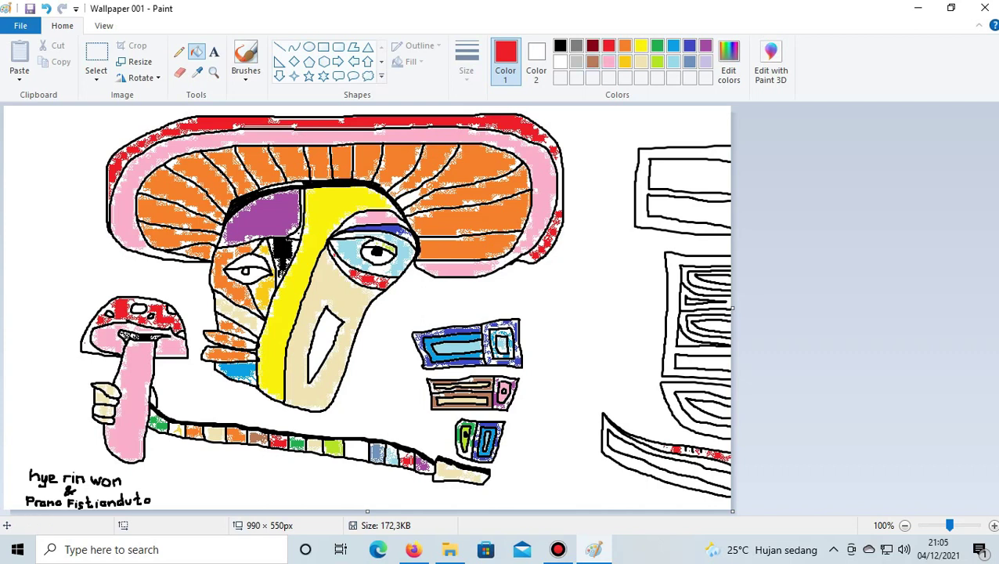
# Fill the curved shape's pointed tip and the upper border beneath its red strip with brown
pyautogui.click(592, 62)
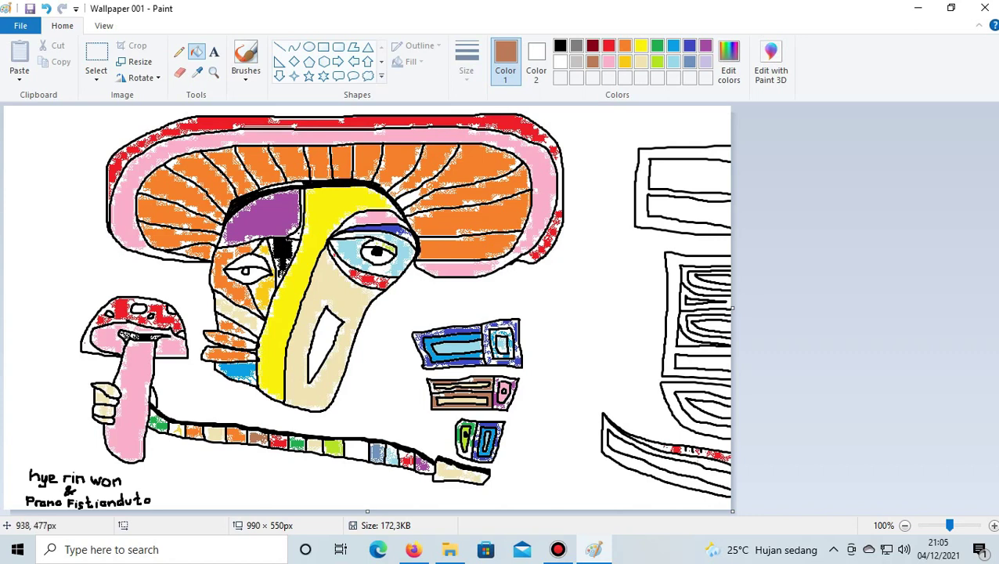
pyautogui.scroll(1, 706, 461)
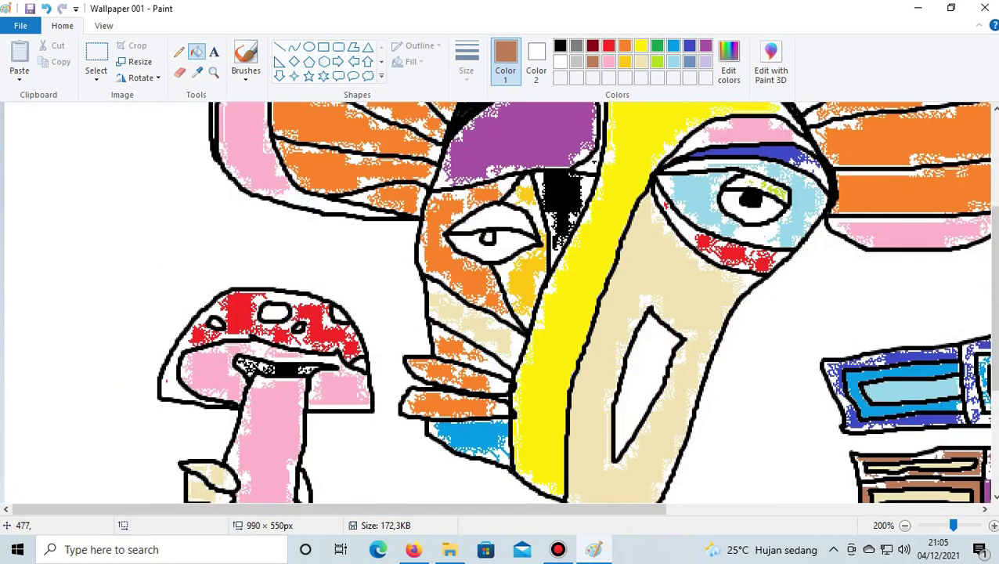
pyautogui.scroll(3, 752, 313)
pyautogui.hscroll(5, 783, 329)
pyautogui.scroll(-3, 828, 345)
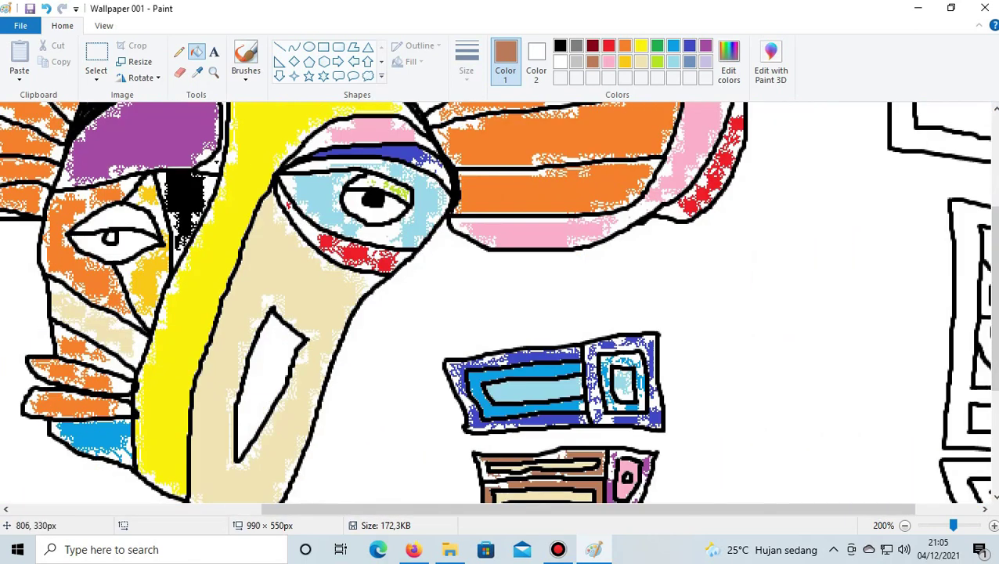
pyautogui.hscroll(2, 501, 305)
pyautogui.scroll(-3, 501, 305)
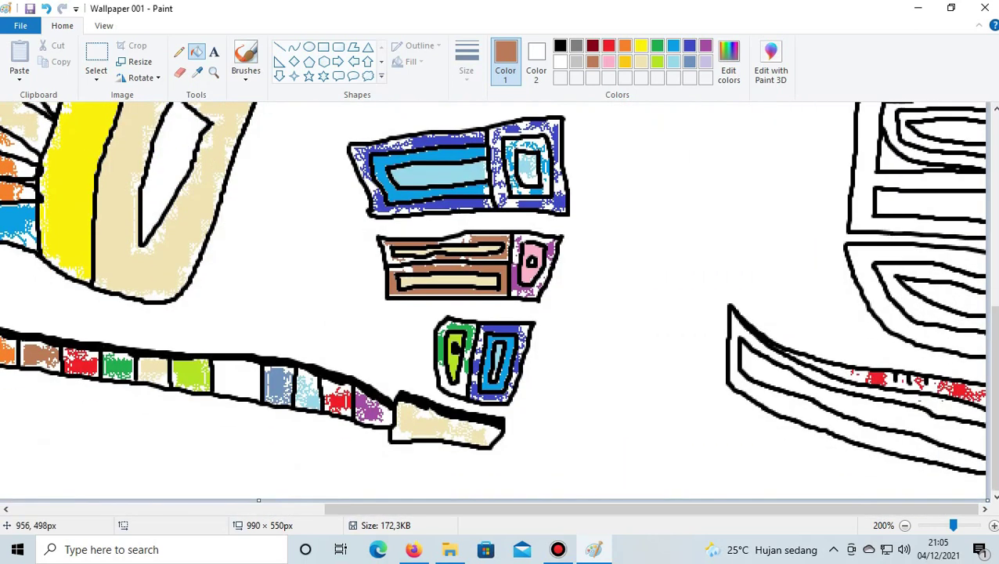
pyautogui.moveTo(920, 397); pyautogui.dragTo(968, 411)
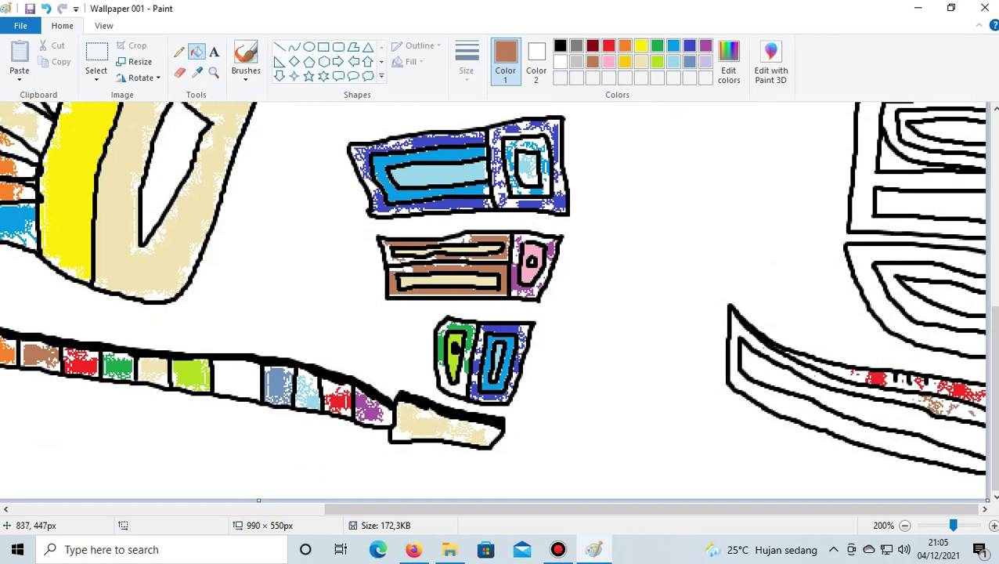
pyautogui.click(751, 338)
pyautogui.click(735, 330)
# Fill the curved shape's lower border and its inner band with brown
pyautogui.moveTo(733, 349)
pyautogui.mouseDown()
pyautogui.moveTo(765, 400)
pyautogui.moveTo(951, 454)
pyautogui.mouseUp()
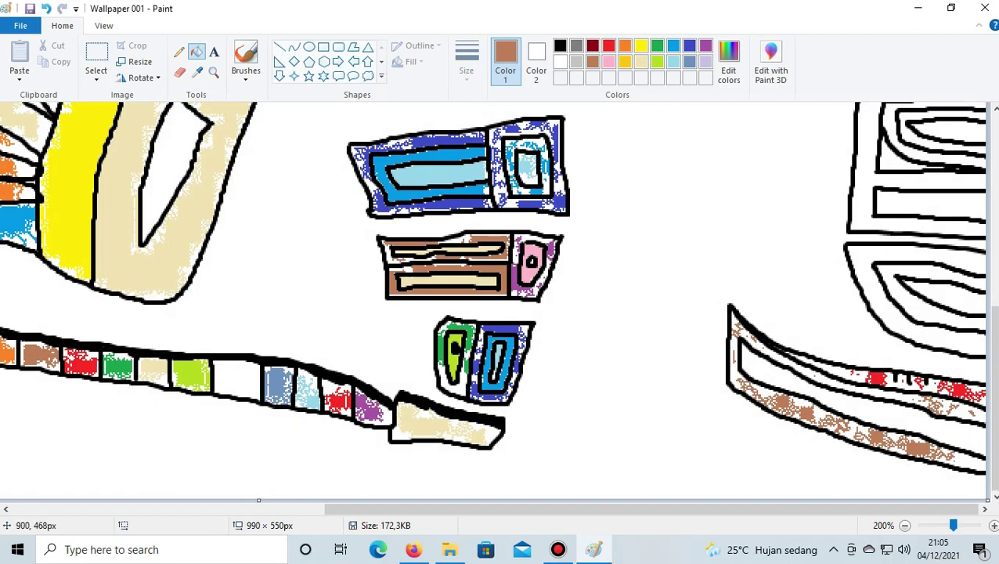
pyautogui.moveTo(855, 400); pyautogui.dragTo(979, 427)
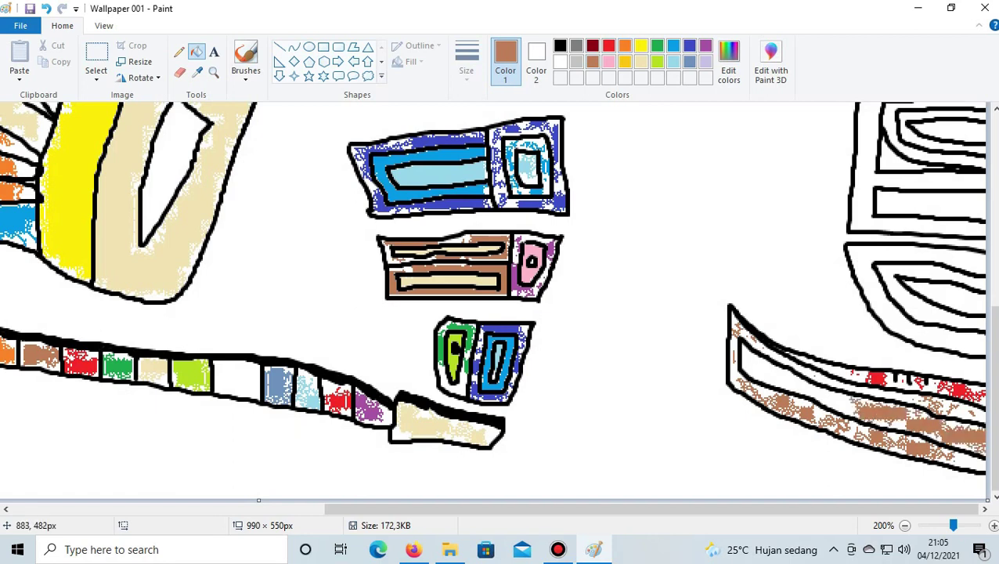
pyautogui.moveTo(805, 382); pyautogui.dragTo(767, 370)
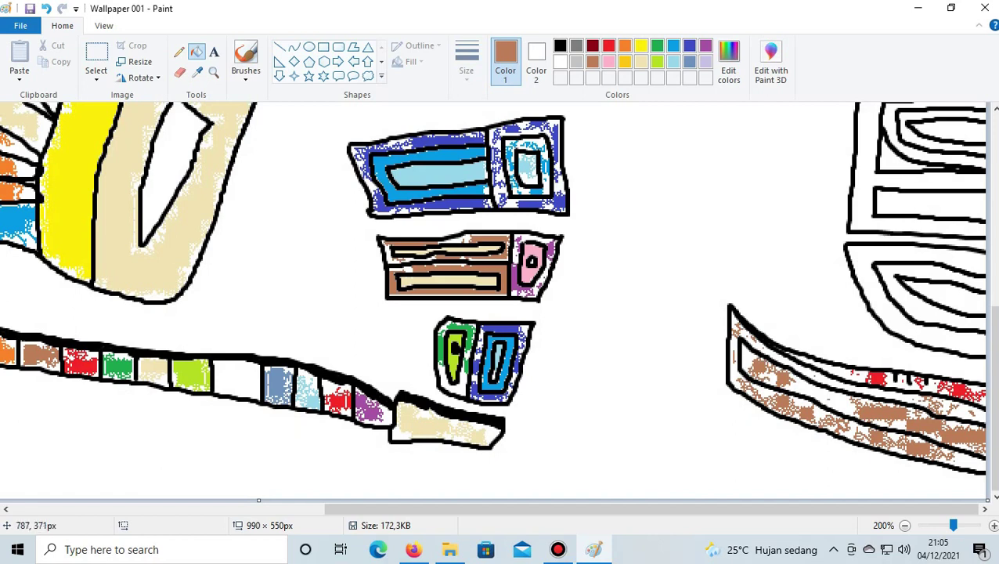
# Recolour the border patches near the curved shape's pointed tip with dark red
pyautogui.click(624, 47)
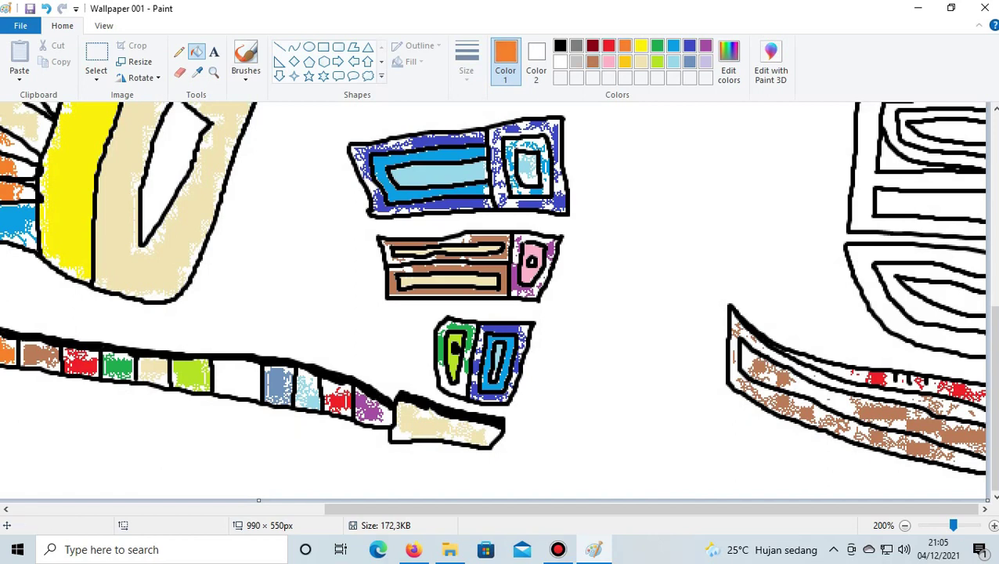
pyautogui.click(592, 46)
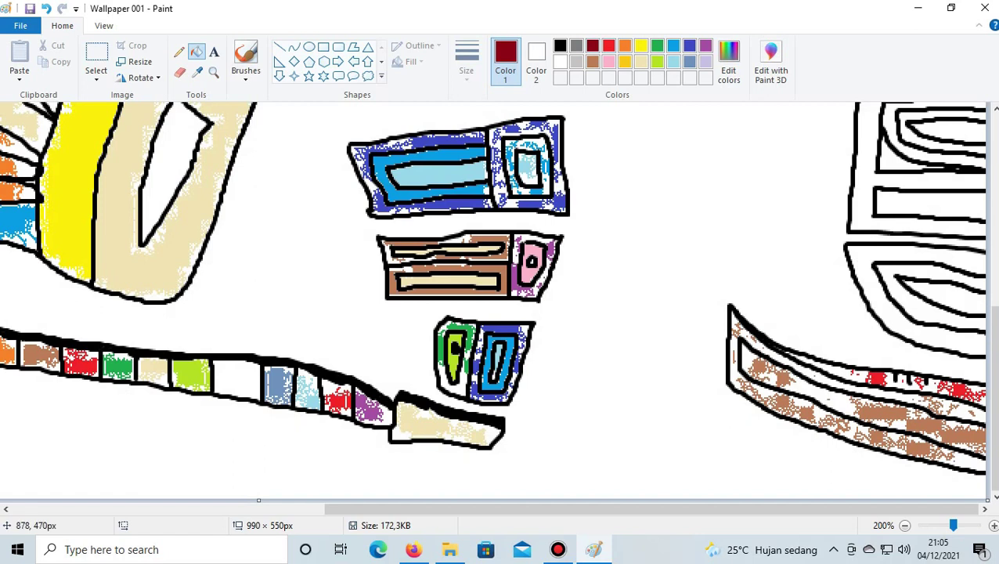
pyautogui.click(764, 350)
pyautogui.click(735, 329)
# Try dark red on patches of the curved shape's upper and lower borders toward the canvas edge and undo those fills
pyautogui.click(971, 411)
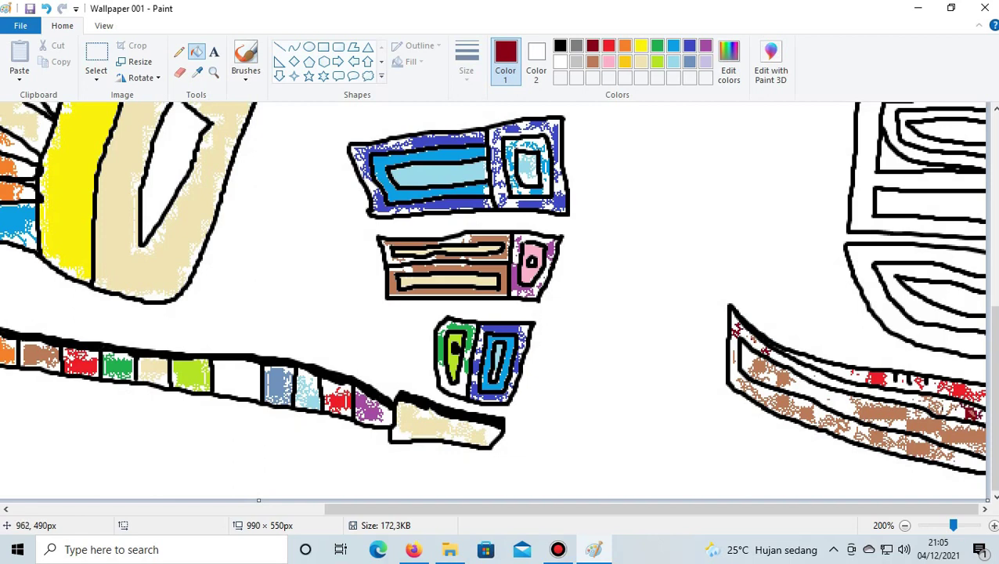
pyautogui.click(932, 405)
pyautogui.click(953, 410)
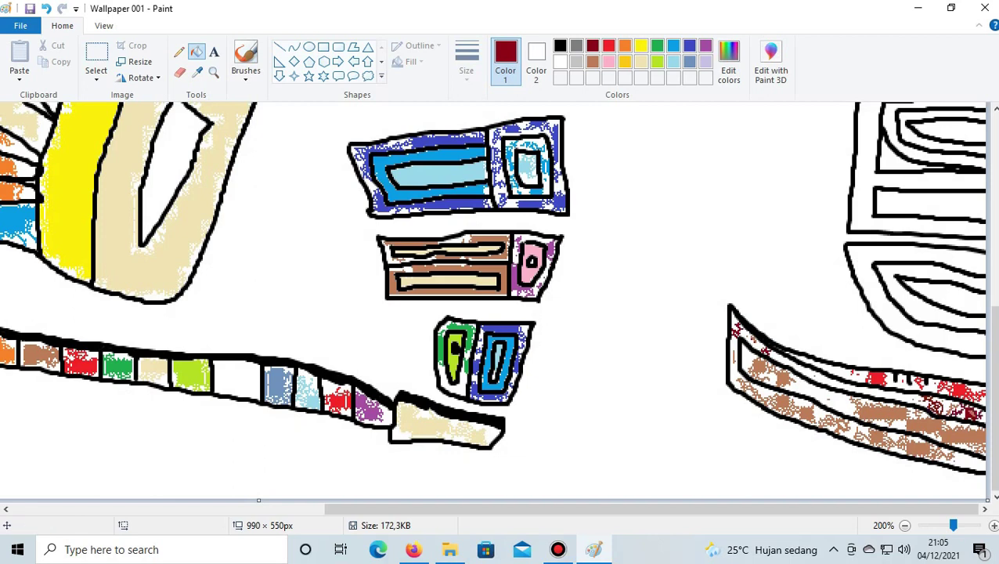
pyautogui.click(916, 445)
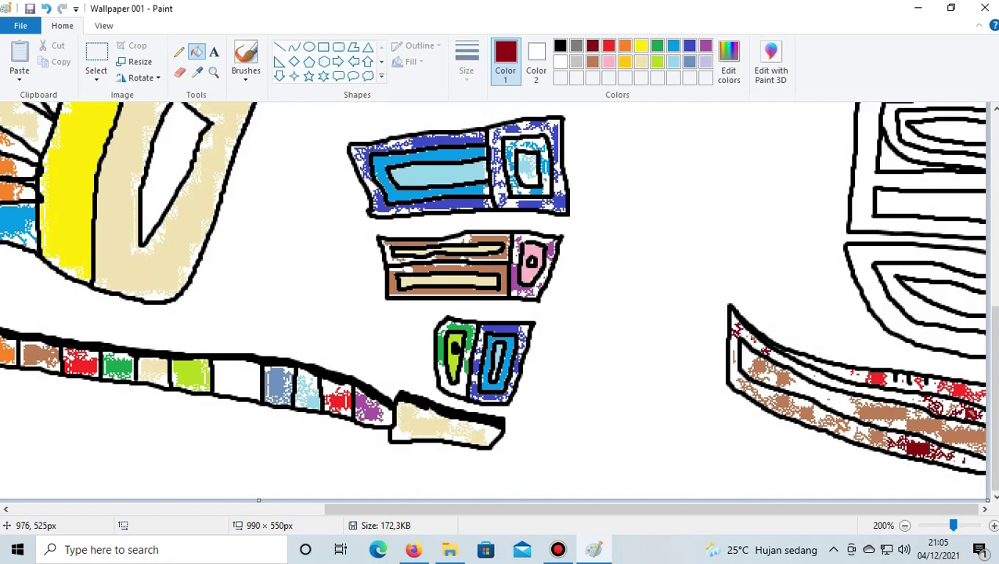
pyautogui.click(975, 463)
pyautogui.click(869, 435)
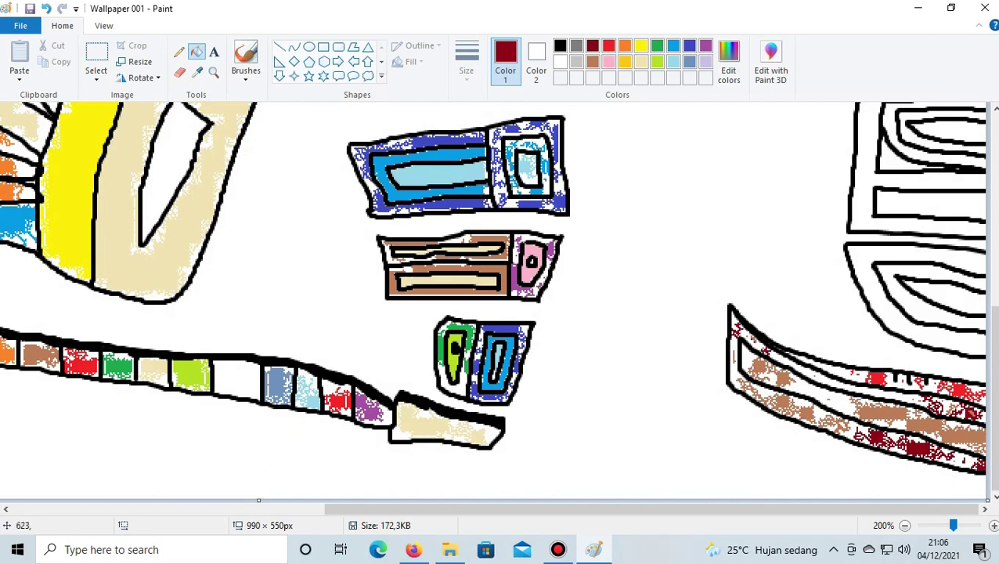
pyautogui.hotkey('ctrl', 'z')
pyautogui.hotkey('ctrl', 'z')
pyautogui.hotkey('ctrl', 'z')
pyautogui.hotkey('ctrl', 'z')
pyautogui.hotkey('ctrl', 'z')
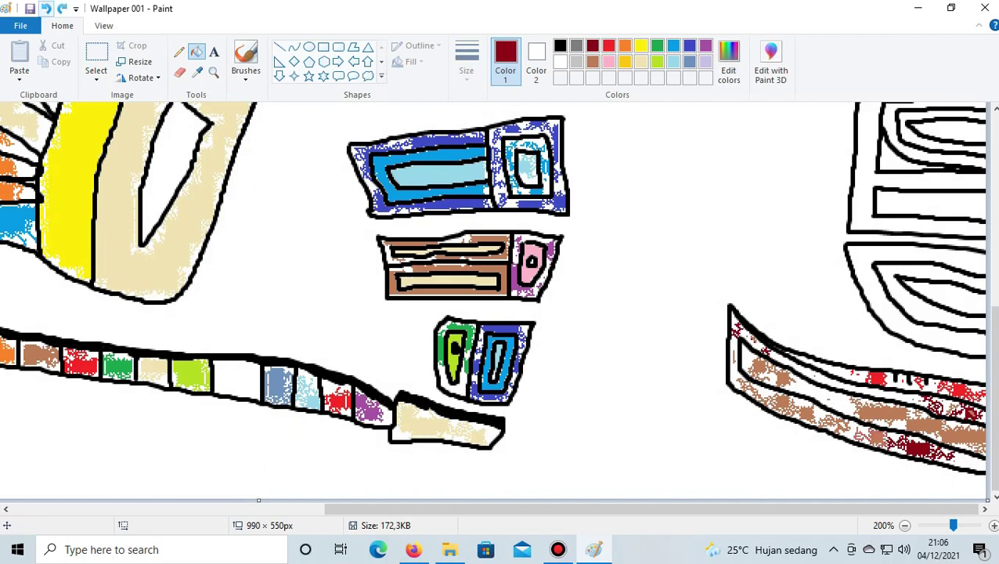
pyautogui.hotkey('ctrl', 'z')
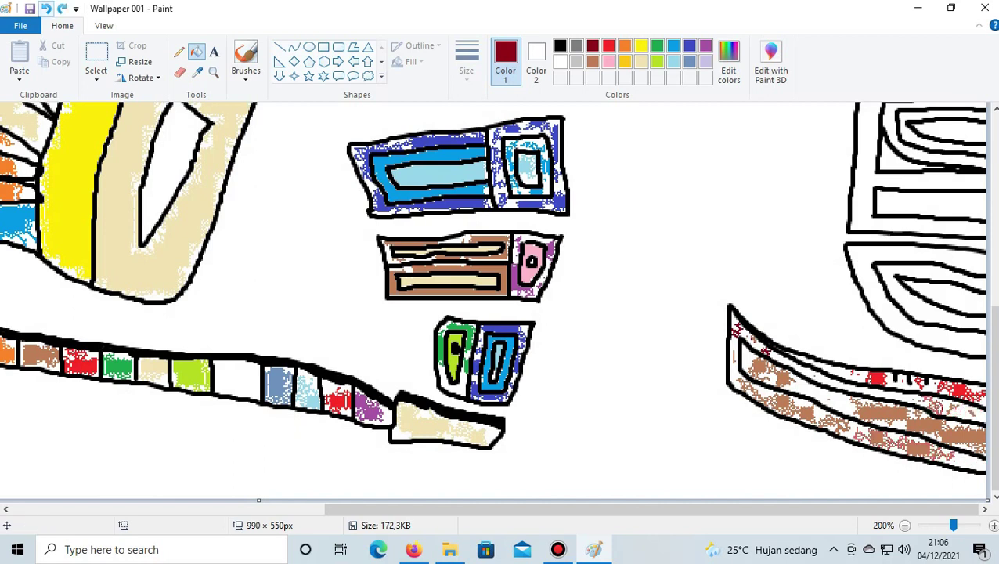
# Undo the brown and dark red fills on the pointed curved shape's borders and inner band, keeping its red strip
pyautogui.hotkey('ctrl', 'z')
pyautogui.hotkey('ctrl', 'z')
pyautogui.hotkey('ctrl', 'z')
pyautogui.hotkey('ctrl', 'z')
pyautogui.hotkey('ctrl', 'z')
pyautogui.hotkey('ctrl', 'z')
pyautogui.hotkey('ctrl', 'z')
pyautogui.hotkey('ctrl', 'z')
pyautogui.hotkey('ctrl', 'z')
pyautogui.hotkey('ctrl', 'z')
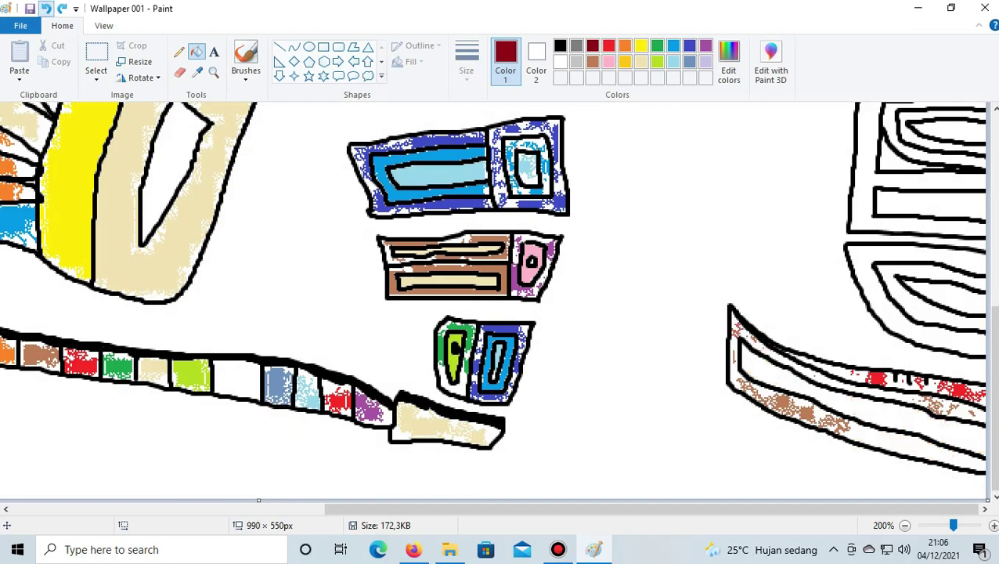
pyautogui.hotkey('ctrl', 'z')
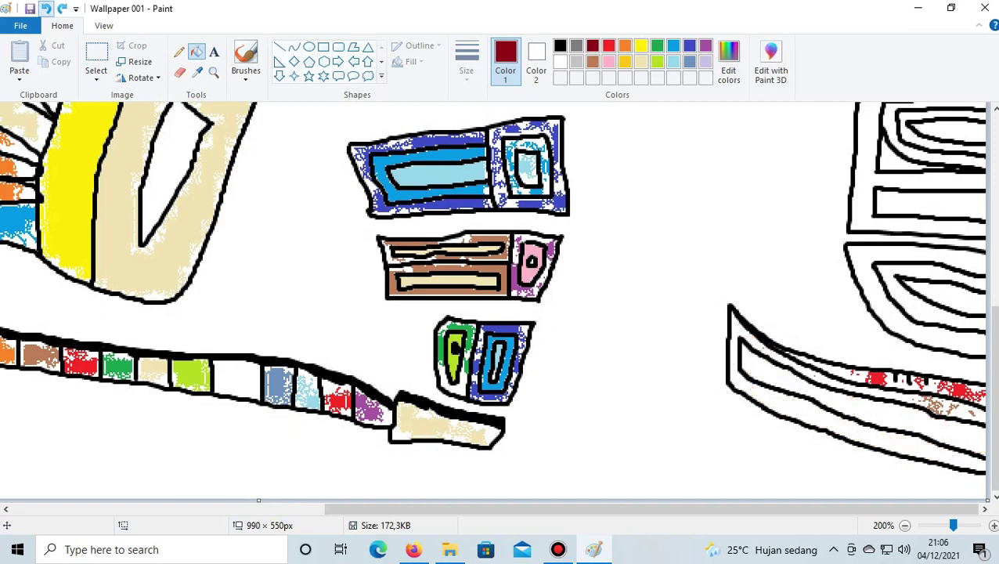
pyautogui.hotkey('ctrl', 'z')
pyautogui.hotkey('ctrl', 'z')
pyautogui.hotkey('ctrl', 'z')
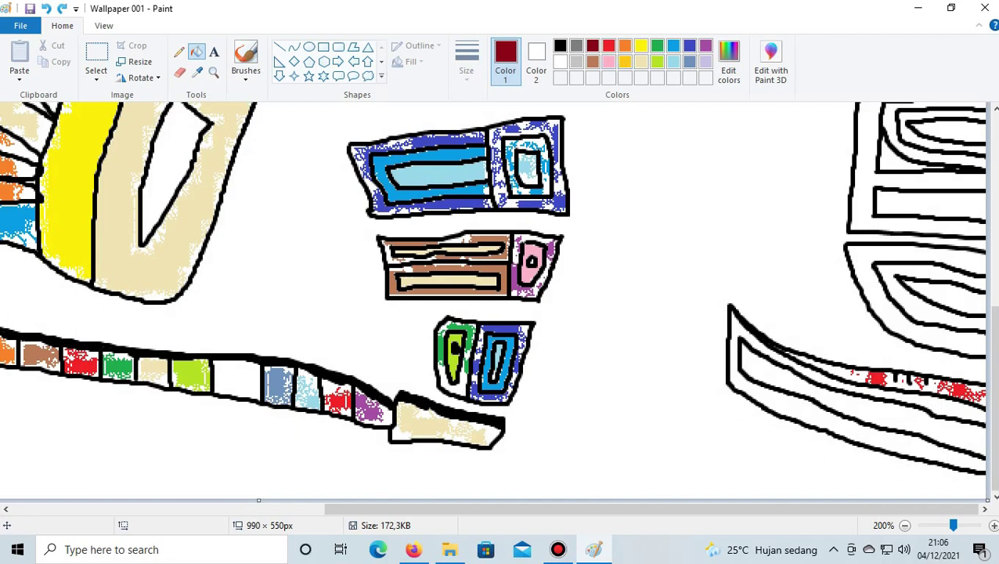
# Try turquoise on the outer band of the rounded shape above the pointed curve
pyautogui.click(674, 45)
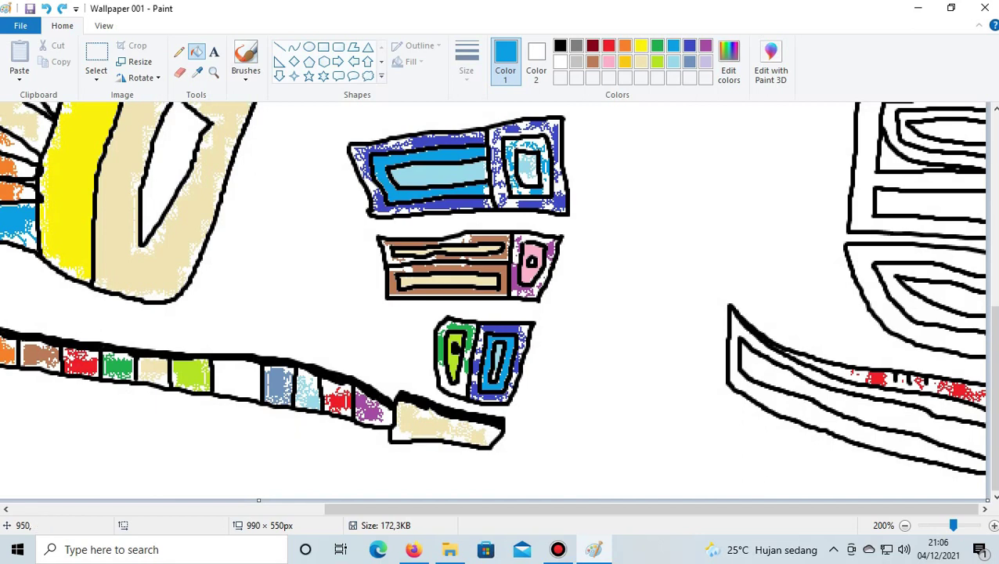
pyautogui.click(908, 255)
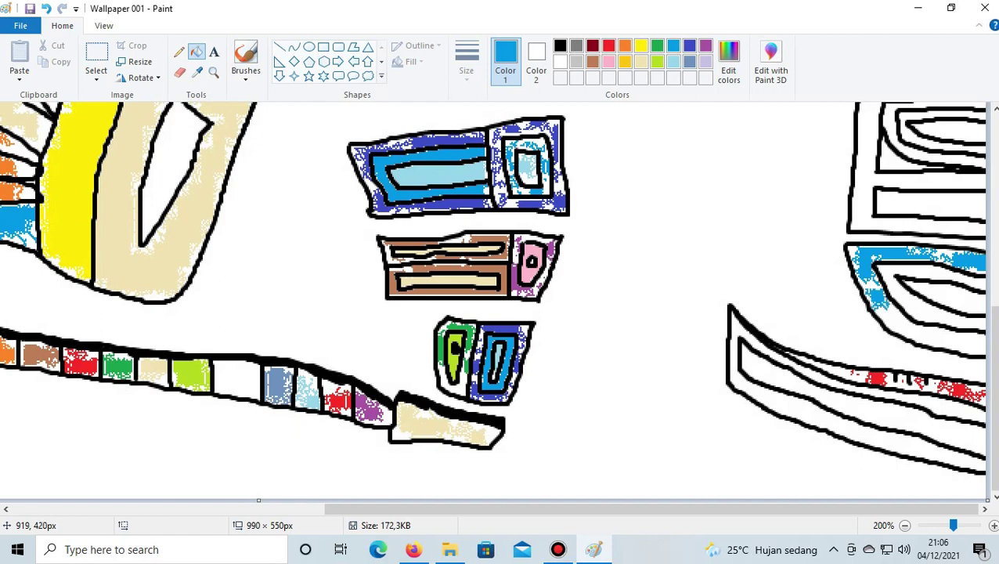
pyautogui.hotkey('ctrl', 'z')
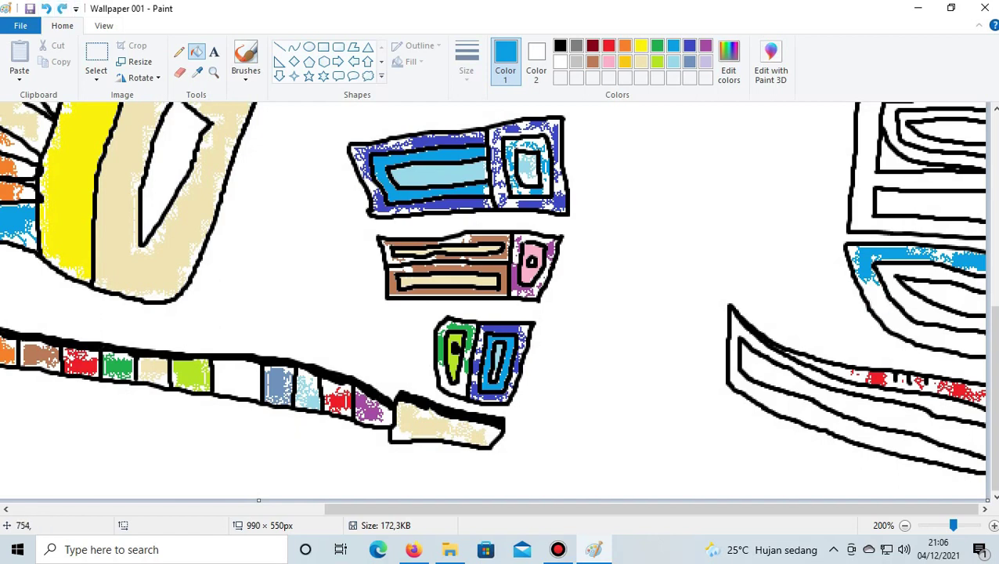
pyautogui.click(893, 313)
pyautogui.click(887, 308)
pyautogui.moveTo(935, 340)
pyautogui.mouseDown()
pyautogui.moveTo(906, 327)
pyautogui.moveTo(869, 291)
pyautogui.mouseUp()
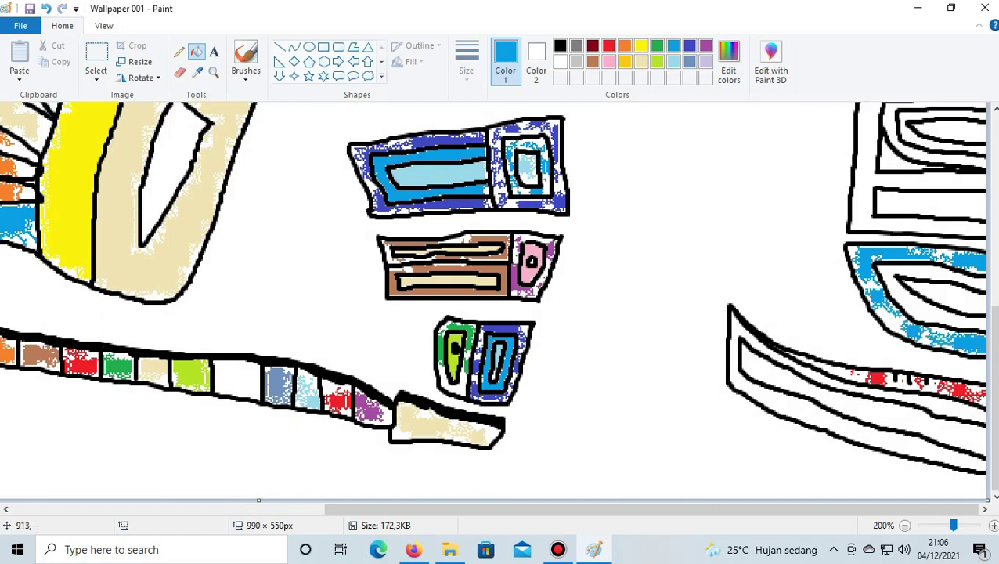
pyautogui.click(879, 312)
# Undo the turquoise fills on the rounded shape and fill the upper corner of its outer band with indigo
pyautogui.click(689, 46)
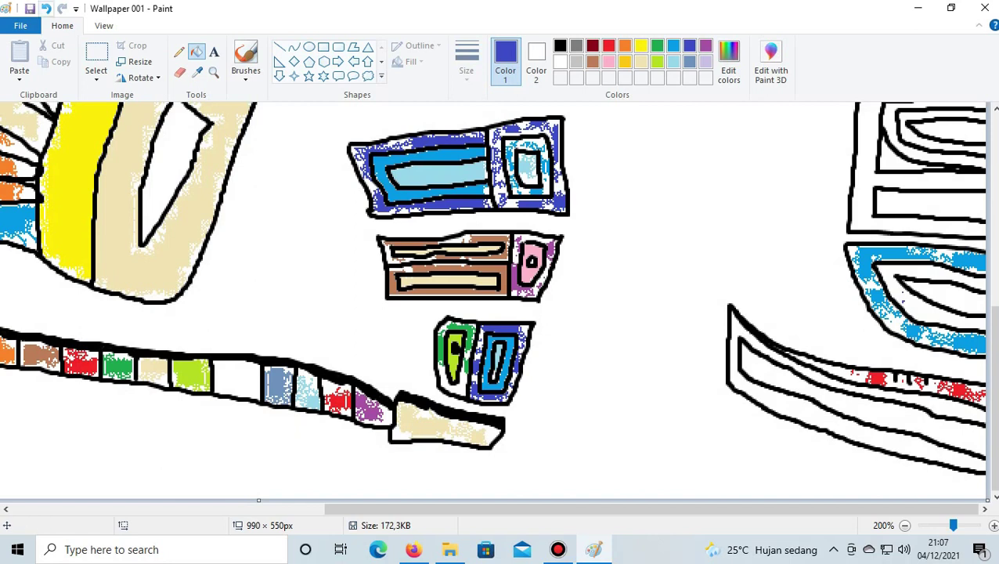
pyautogui.click(46, 9)
pyautogui.click(46, 8)
pyautogui.click(46, 9)
pyautogui.click(46, 9)
pyautogui.click(46, 9)
pyautogui.click(46, 9)
pyautogui.click(46, 8)
pyautogui.click(46, 9)
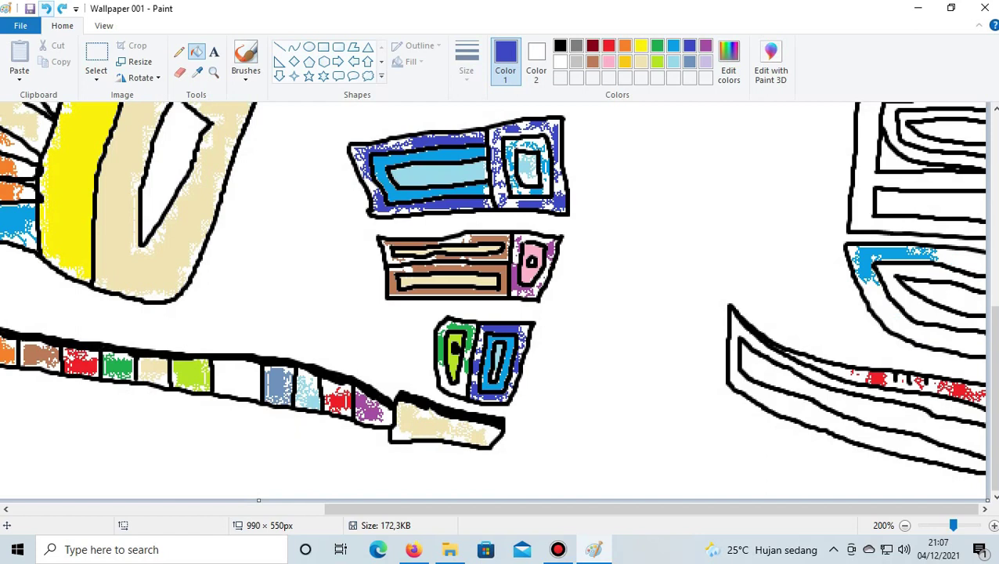
pyautogui.click(46, 9)
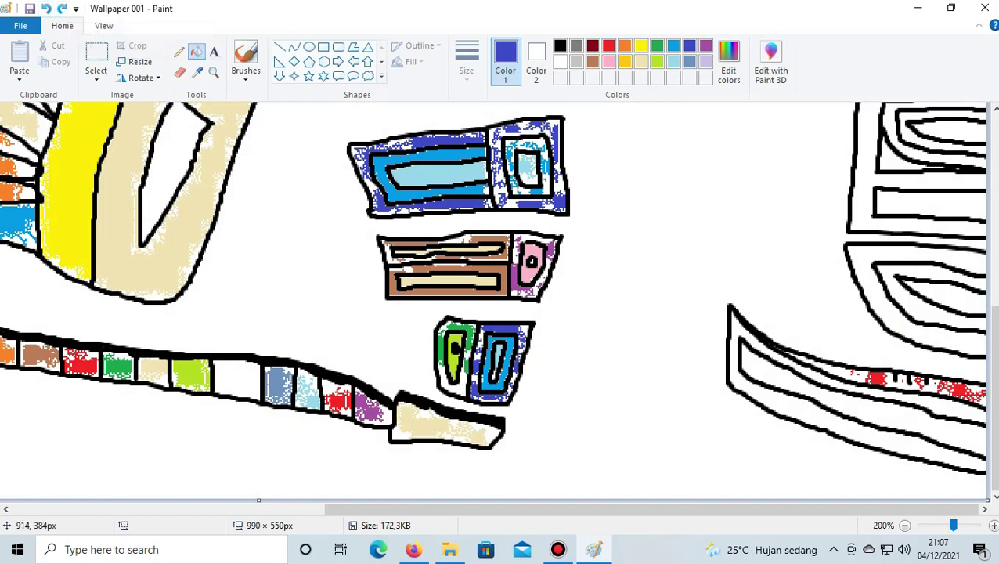
pyautogui.hotkey('ctrl', 'y')
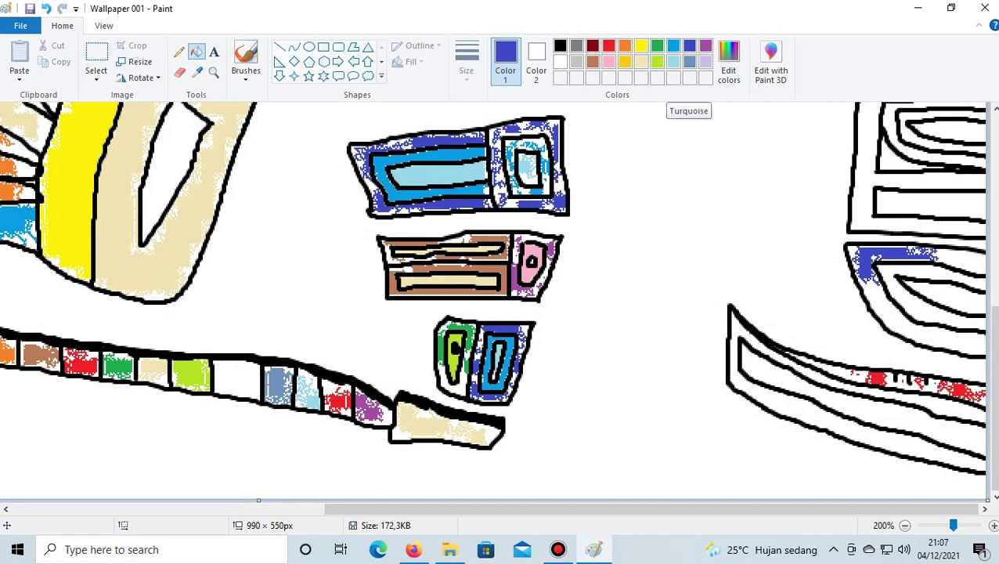
# Try turquoise on the rounded shape's second band and undo it
pyautogui.click(673, 45)
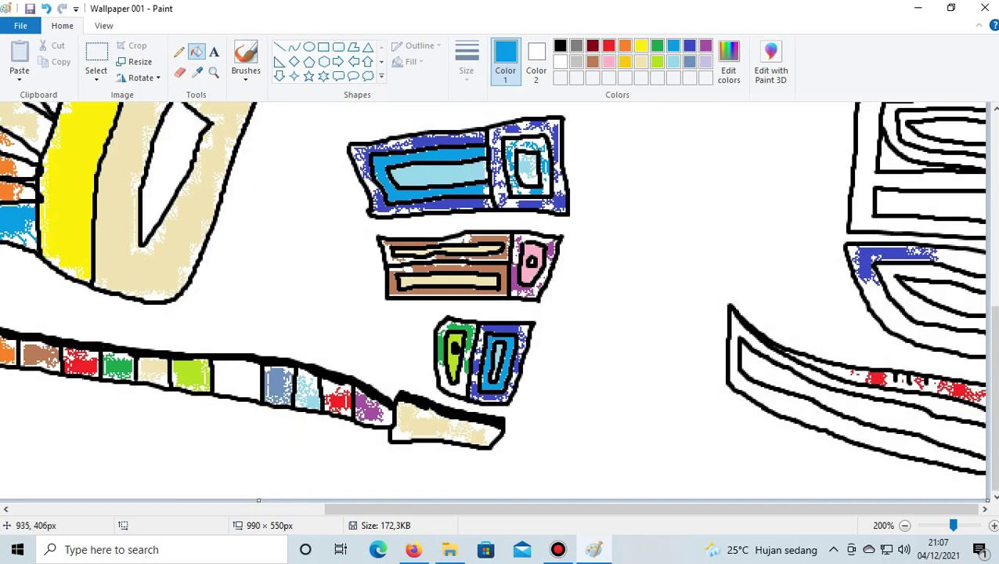
pyautogui.moveTo(879, 273); pyautogui.dragTo(936, 271)
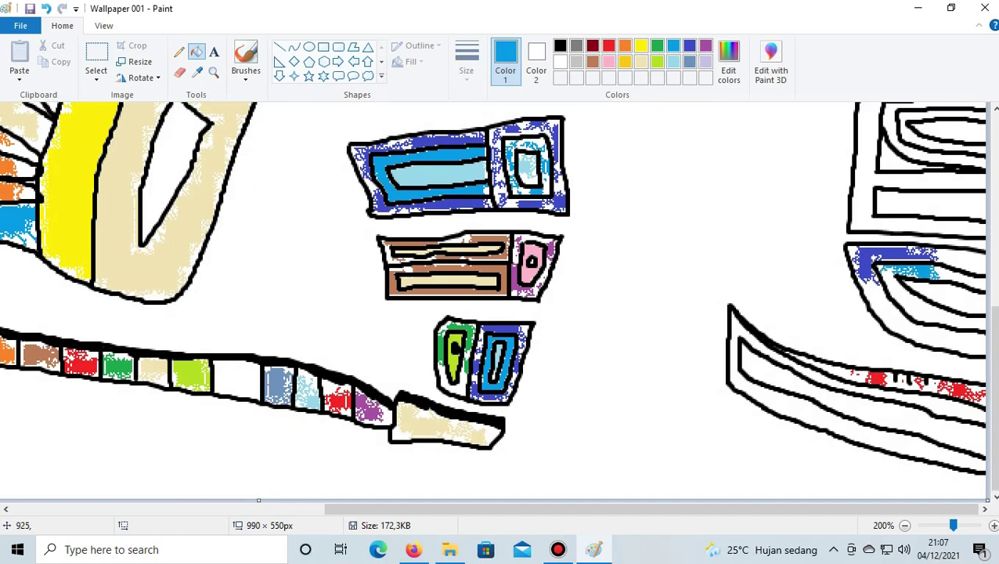
pyautogui.click(673, 62)
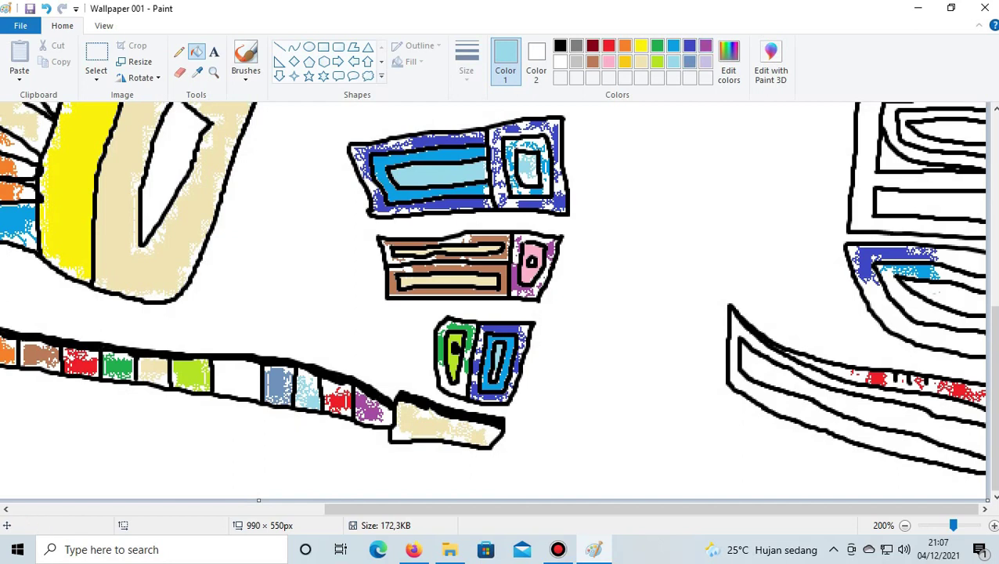
pyautogui.click(46, 8)
pyautogui.click(46, 9)
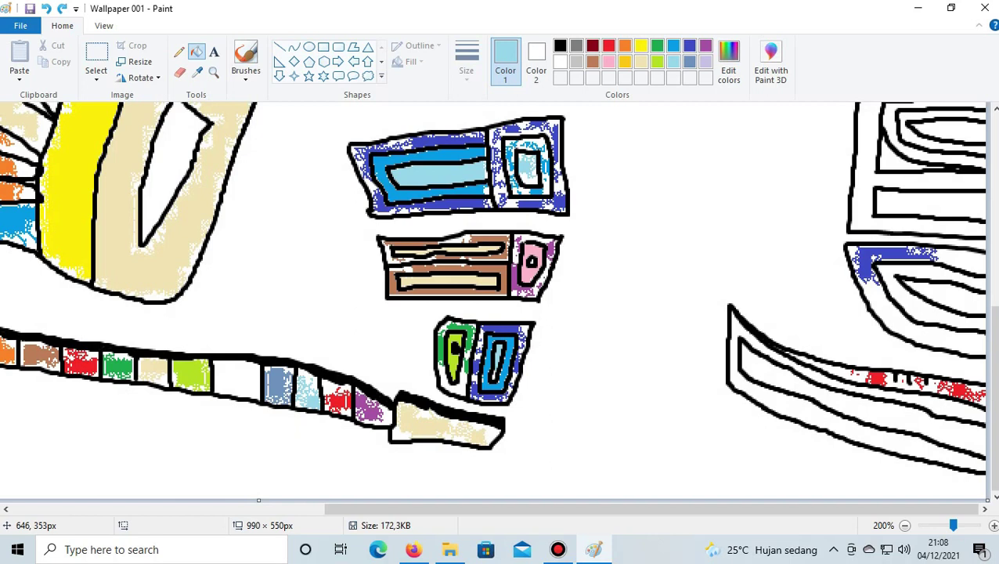
# Try blue-gray on the rounded shape's second band and undo it
pyautogui.scroll(5, 501, 297)
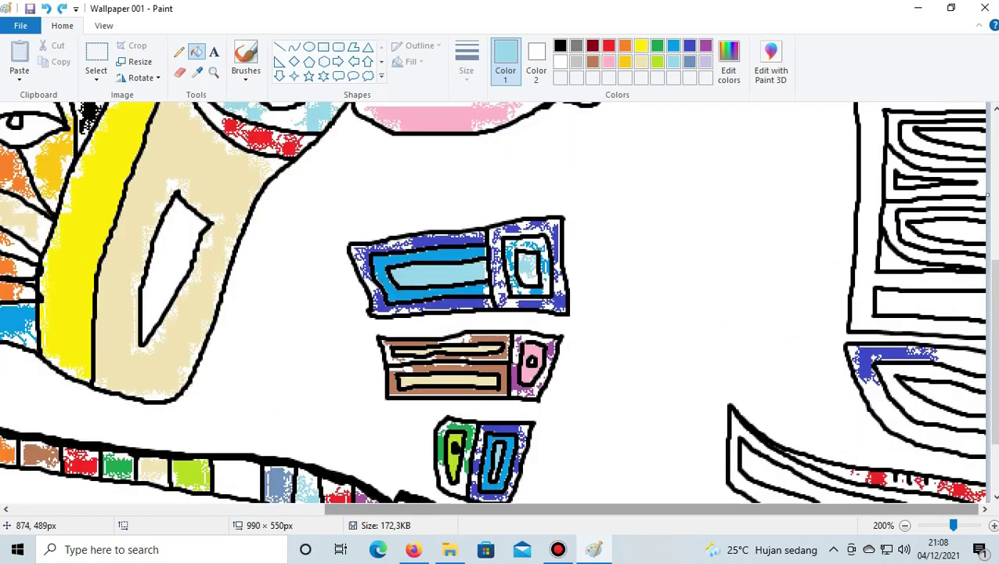
pyautogui.scroll(-3, 501, 301)
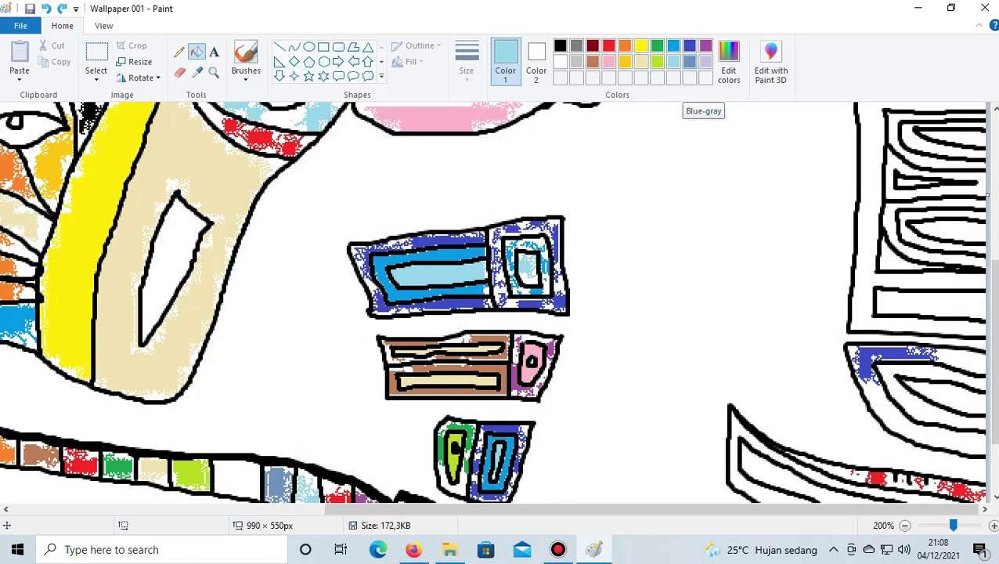
pyautogui.click(689, 62)
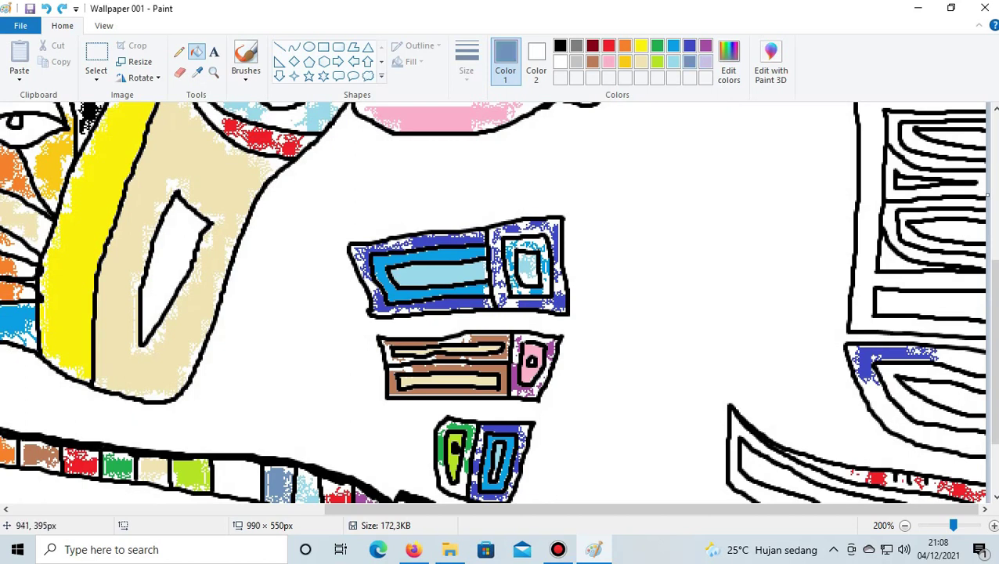
pyautogui.moveTo(909, 370); pyautogui.dragTo(878, 371)
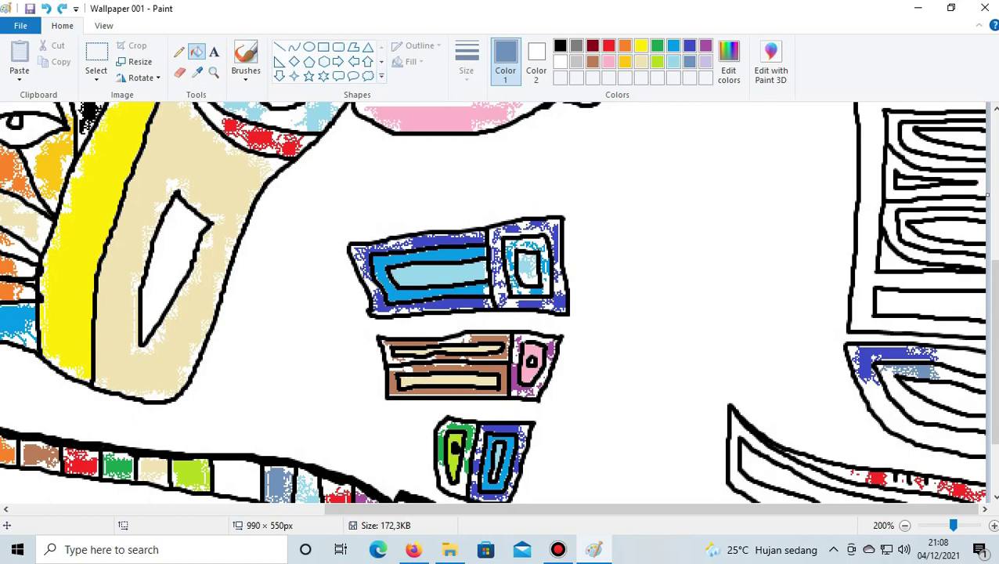
pyautogui.click(46, 9)
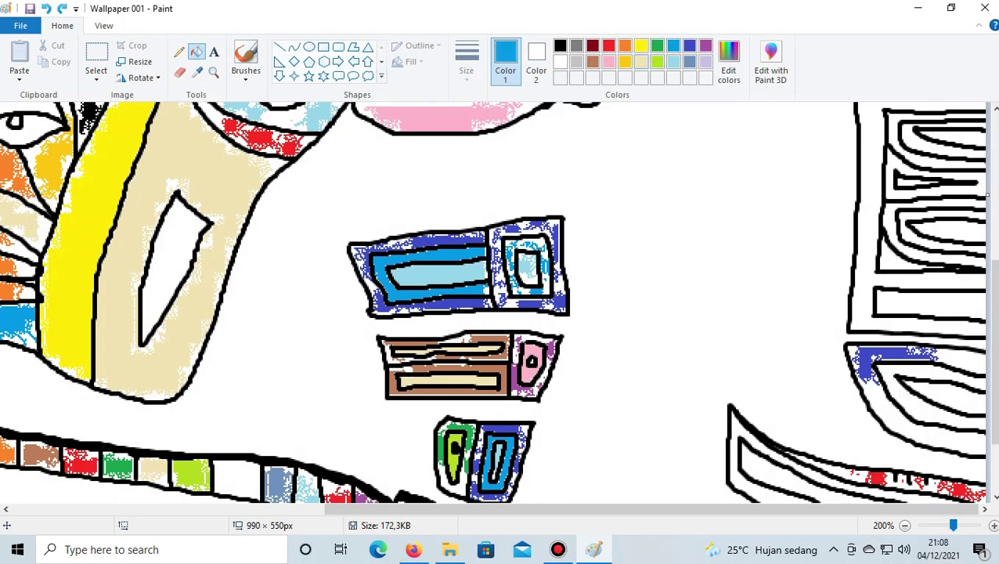
# Fill the upper part of the rounded shape's second band with turquoise and its innermost area with light turquoise
pyautogui.click(657, 61)
pyautogui.click(673, 61)
pyautogui.moveTo(878, 368); pyautogui.dragTo(938, 365)
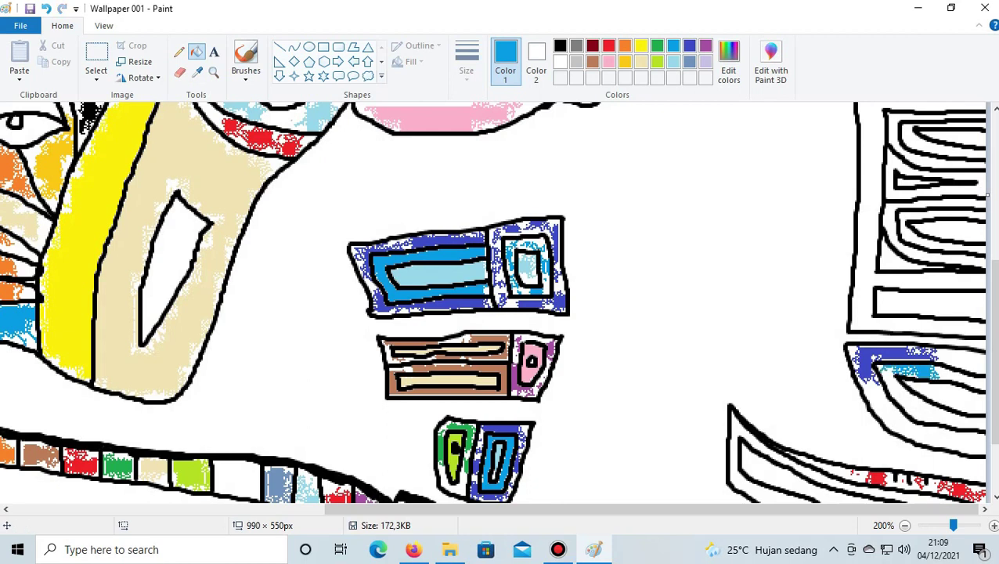
pyautogui.click(47, 8)
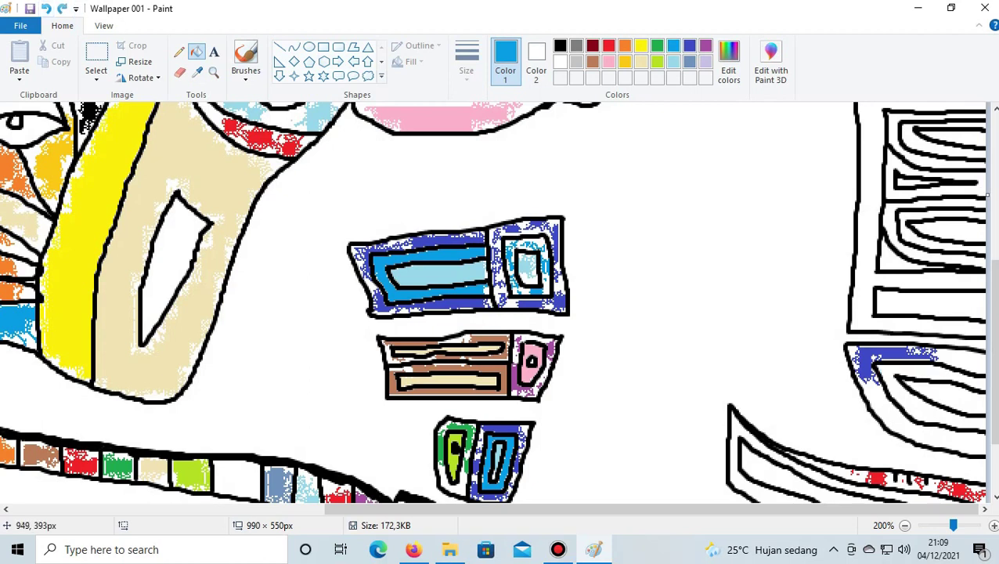
pyautogui.hotkey('ctrl', 'y')
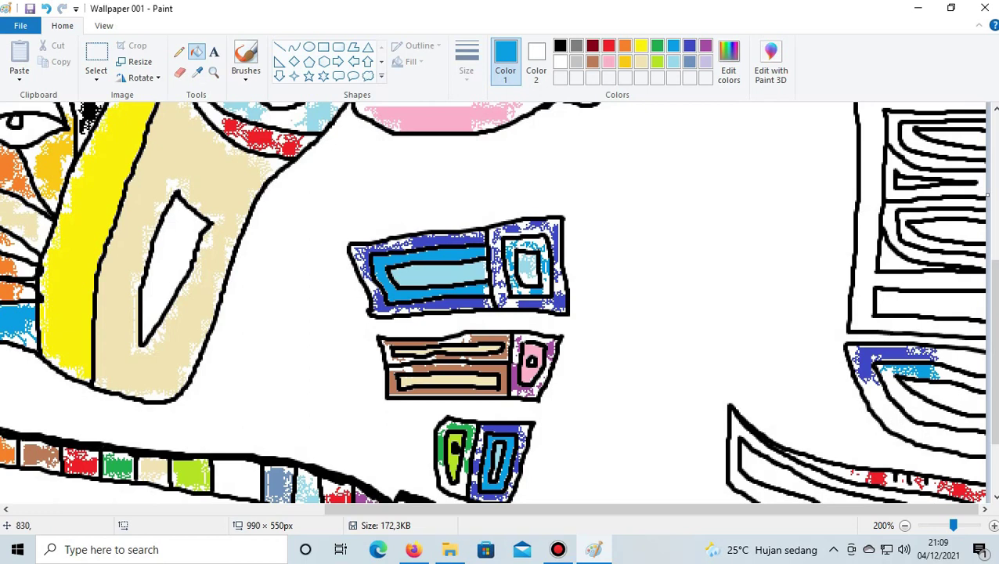
pyautogui.click(672, 61)
pyautogui.moveTo(937, 399); pyautogui.dragTo(983, 399)
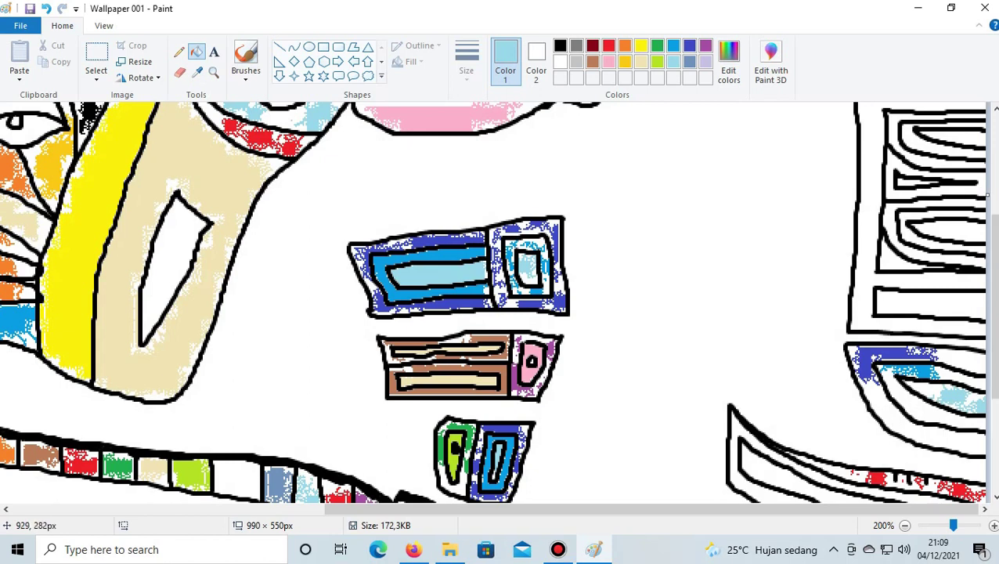
# Fill the centres of the two ovals inside the tall frame and the wedge between them with light turquoise
pyautogui.scroll(3, 923, 200)
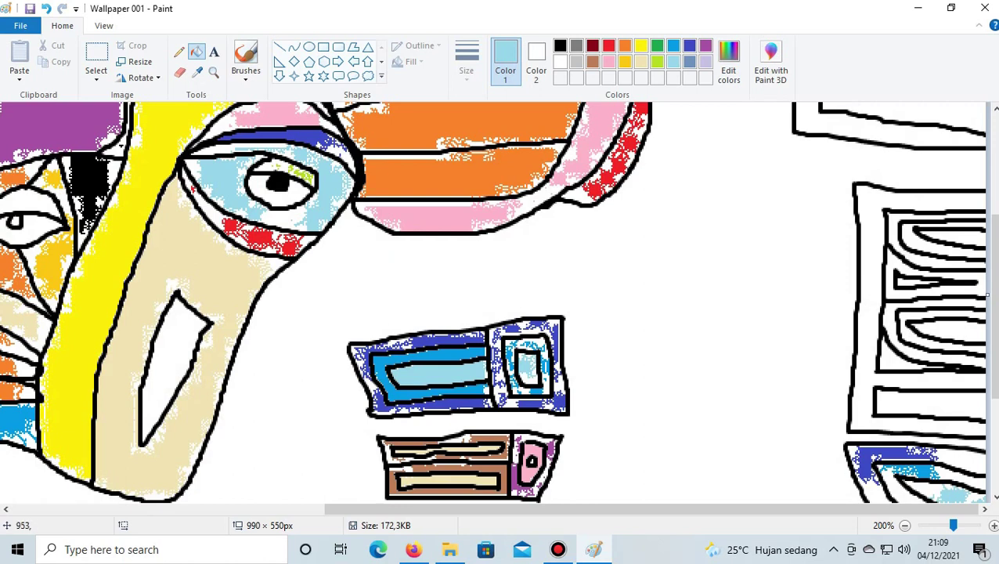
pyautogui.click(968, 238)
pyautogui.click(906, 282)
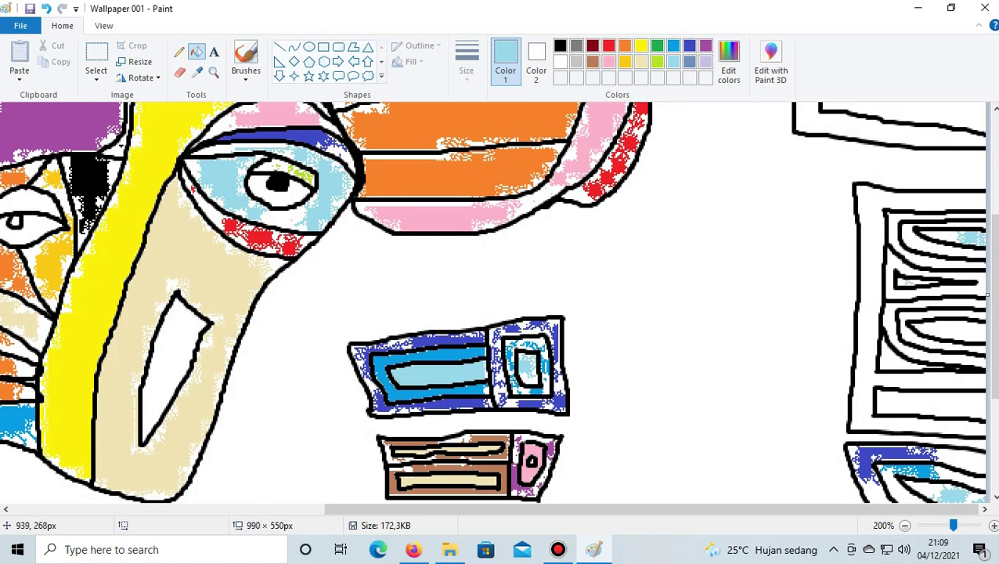
pyautogui.click(949, 330)
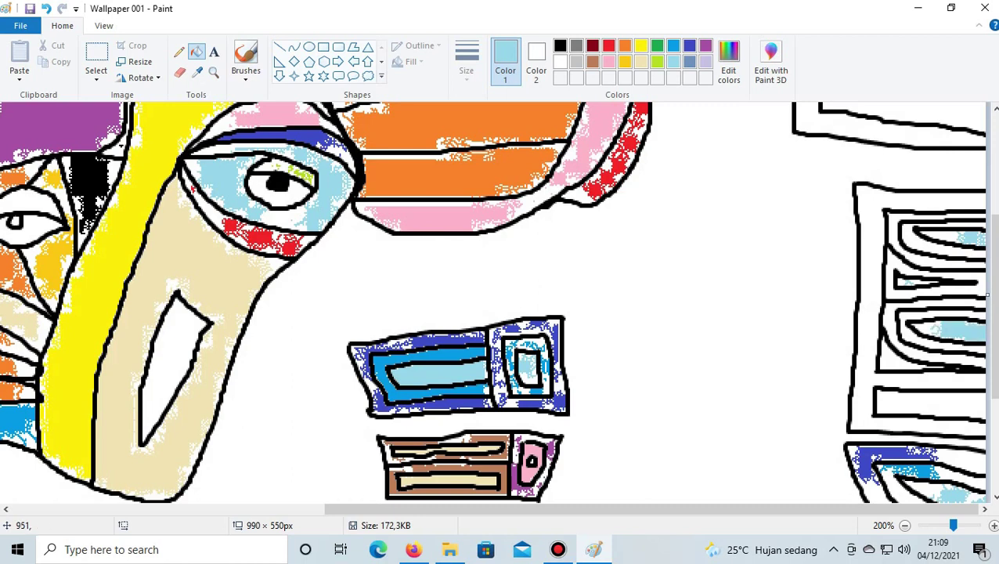
# Fill the band around the upper oval's centre with turquoise, undoing the stray last fills
pyautogui.click(672, 45)
pyautogui.click(912, 243)
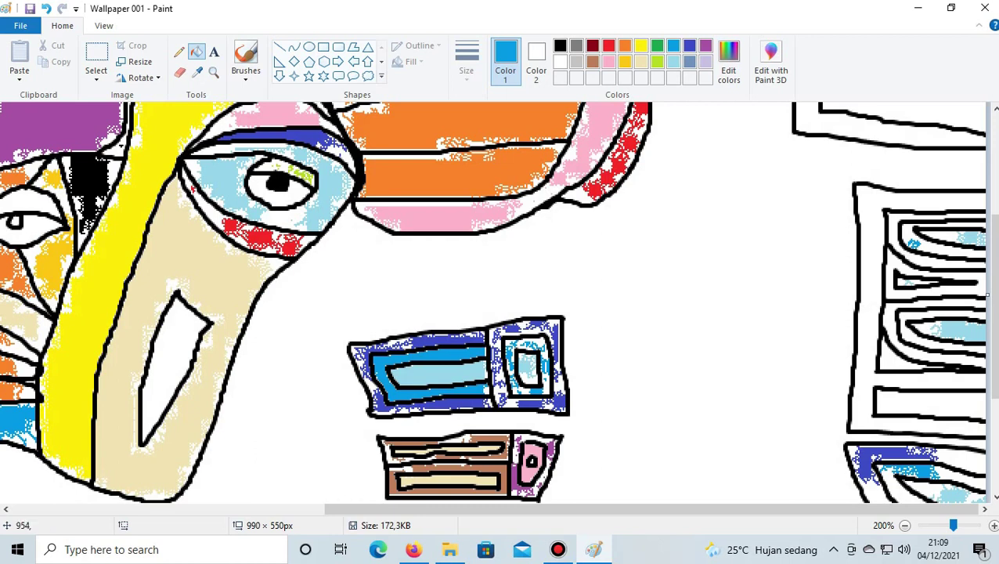
pyautogui.click(936, 245)
pyautogui.click(902, 269)
pyautogui.click(46, 9)
pyautogui.click(46, 9)
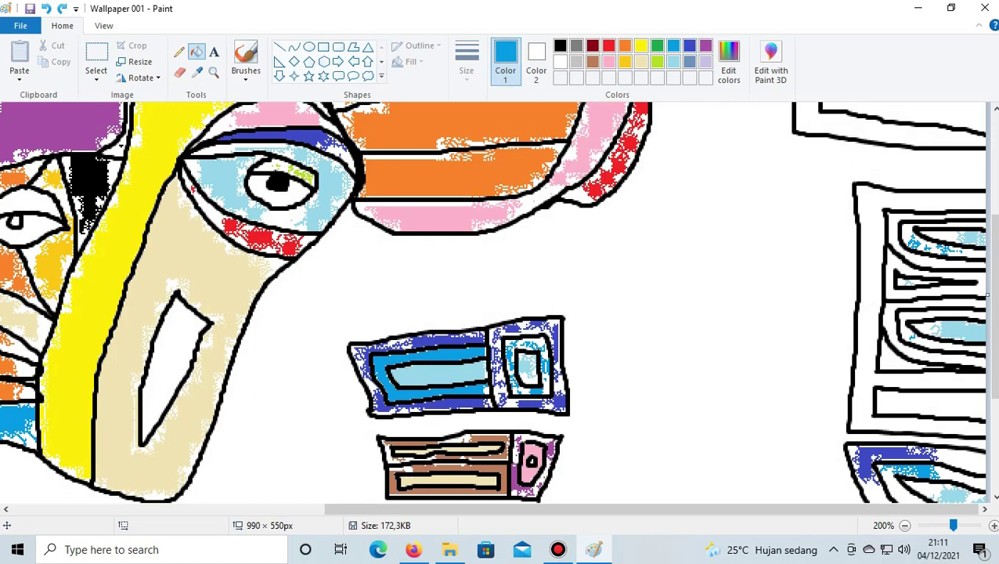
# Fill patches of the outer bands and corners around both ovals in the tall frame with indigo
pyautogui.click(689, 45)
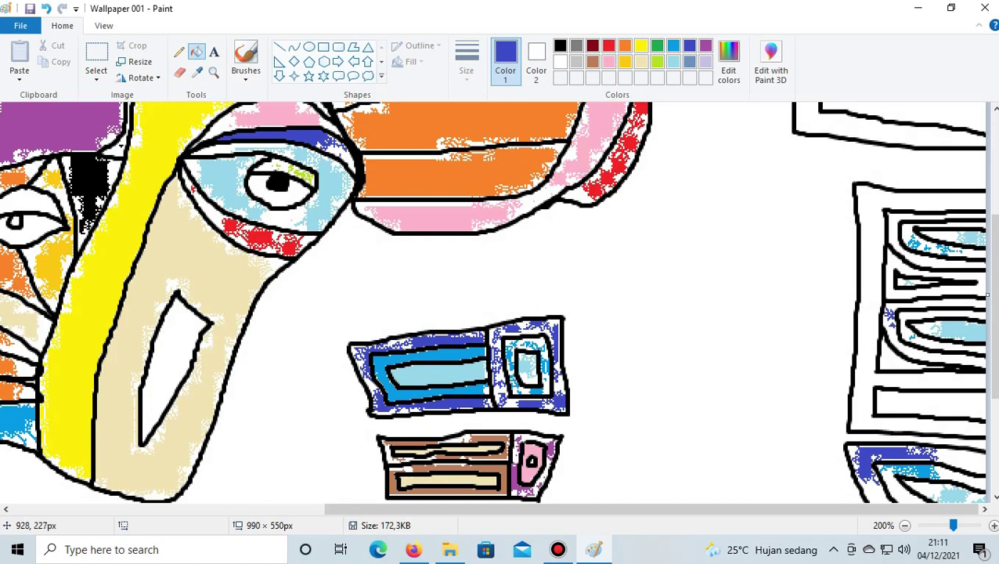
pyautogui.moveTo(887, 222); pyautogui.dragTo(931, 263)
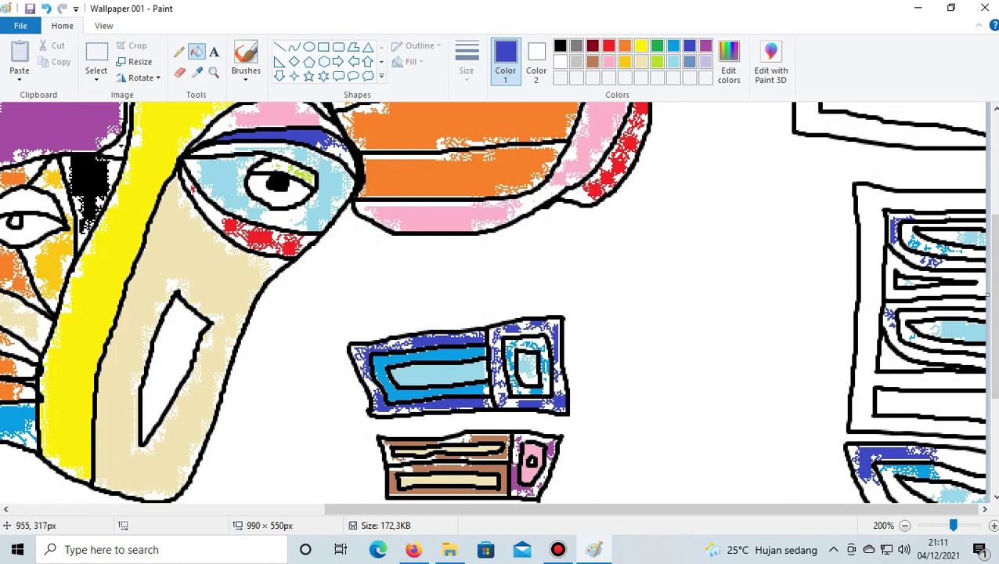
pyautogui.click(934, 357)
pyautogui.click(956, 357)
pyautogui.click(971, 360)
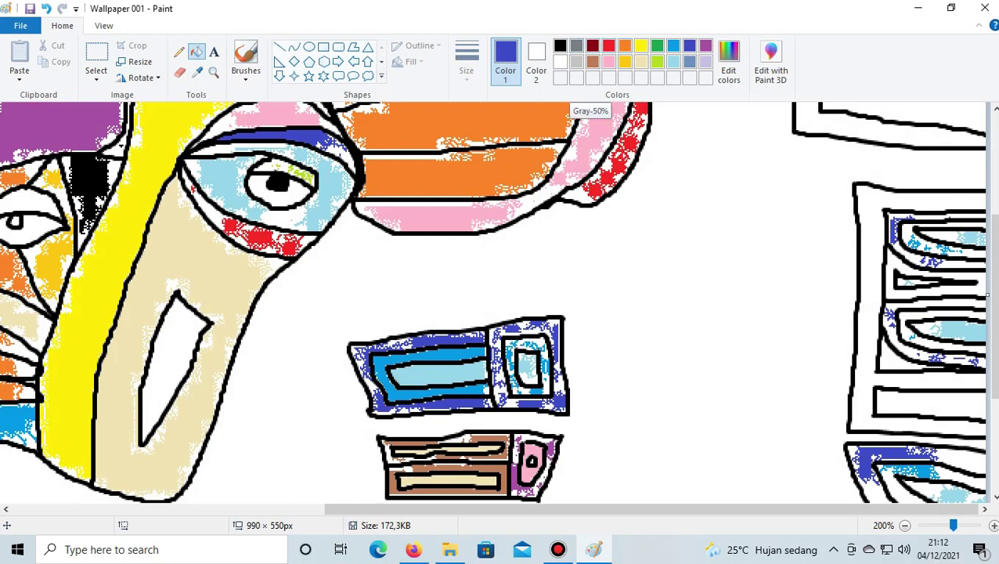
# Fill the tall frame's border around its upper corner with 50% gray
pyautogui.click(576, 45)
pyautogui.click(559, 45)
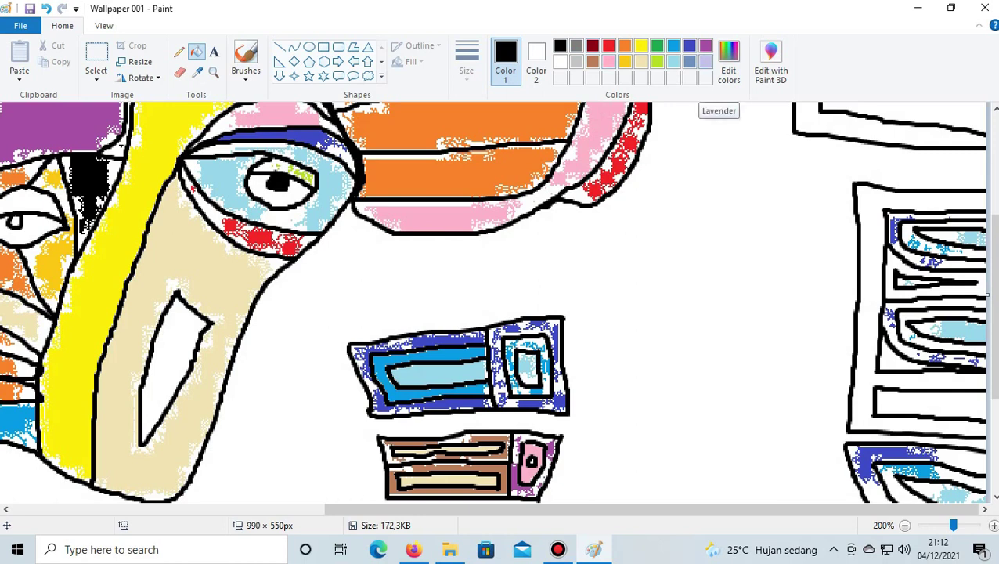
pyautogui.click(576, 45)
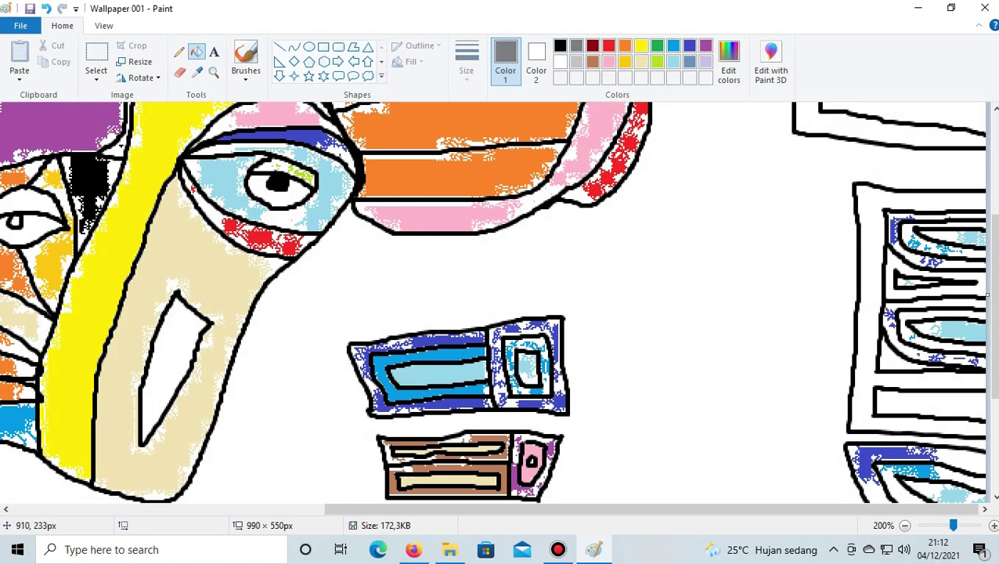
pyautogui.click(869, 197)
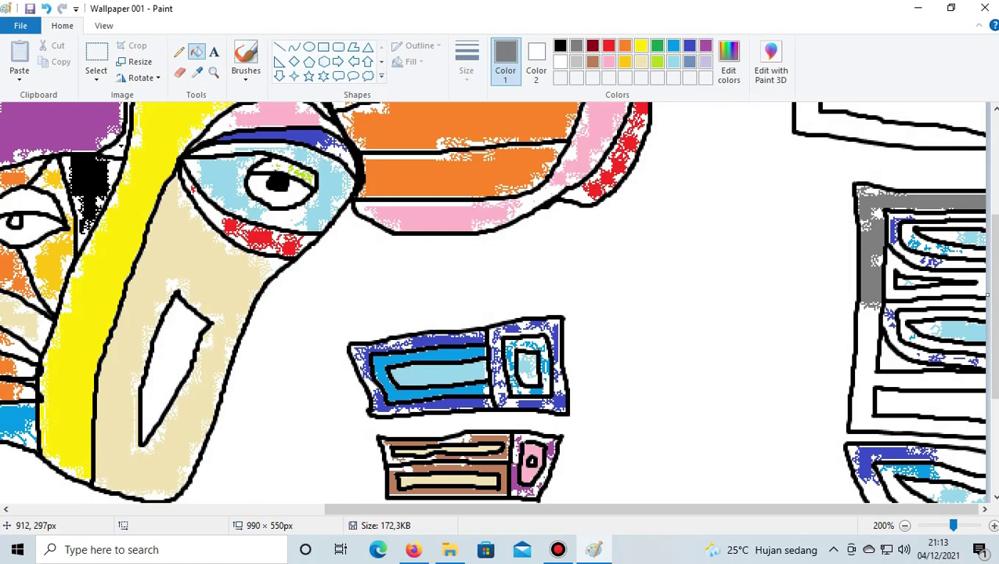
# Fill the rest of the tall frame's border with 50% gray, and its lower bar and the corner below the lower oval with light gray
pyautogui.click(863, 344)
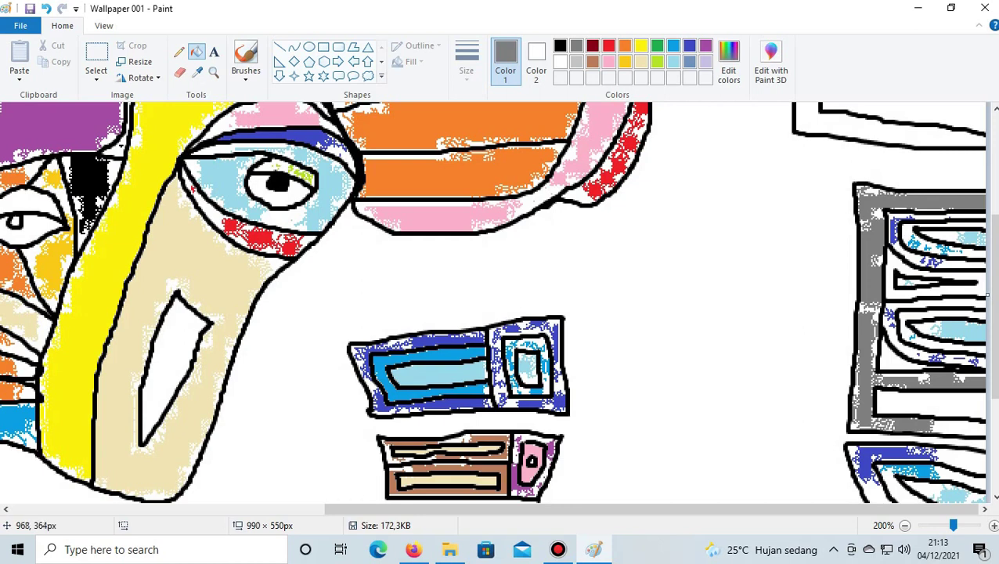
pyautogui.click(576, 62)
pyautogui.click(932, 404)
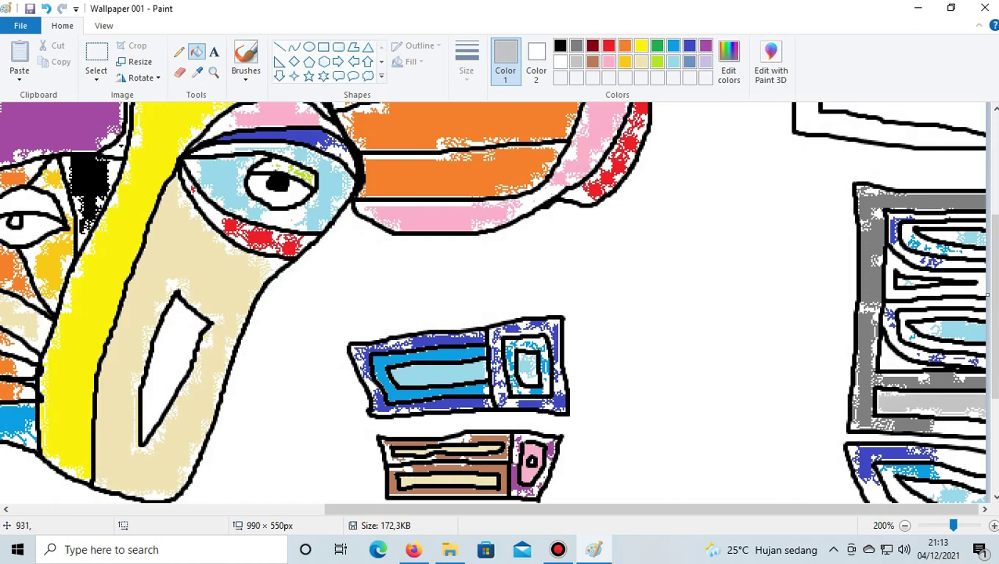
pyautogui.click(892, 361)
# Fill the upper edge of the two-panel box above the tall frame with green, undoing the side border fill
pyautogui.scroll(5, 899, 338)
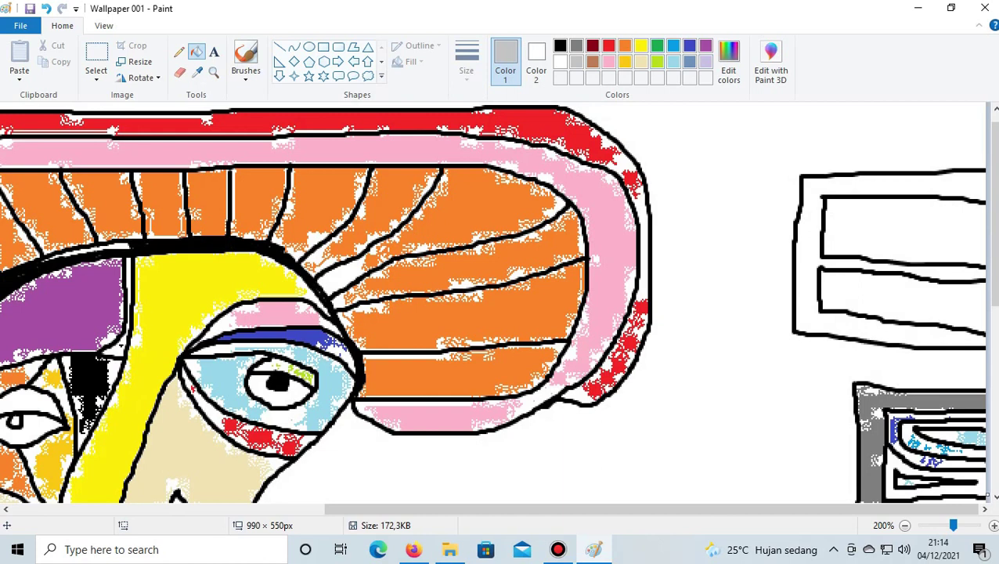
pyautogui.click(656, 46)
pyautogui.click(812, 212)
pyautogui.click(883, 187)
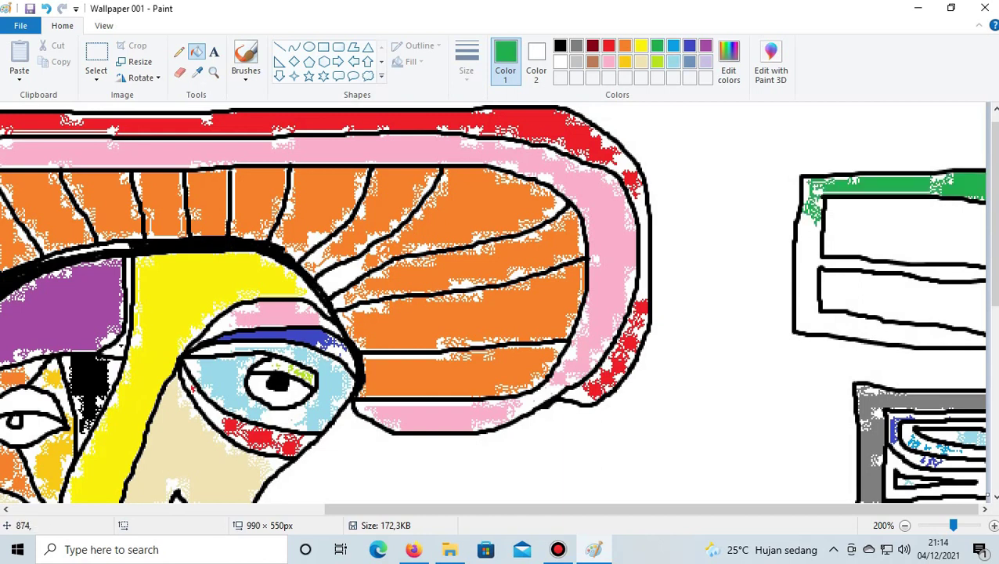
pyautogui.click(807, 259)
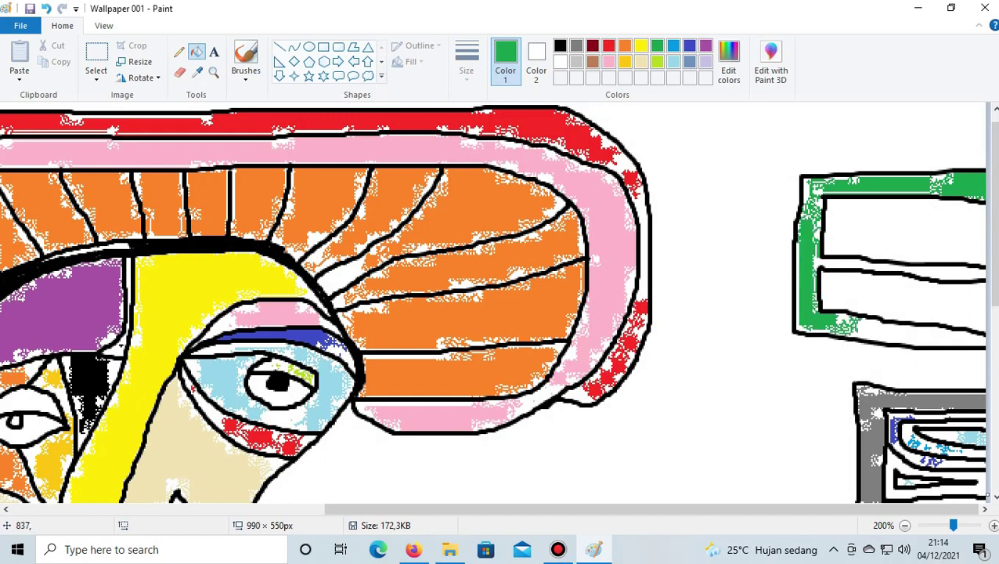
pyautogui.click(45, 9)
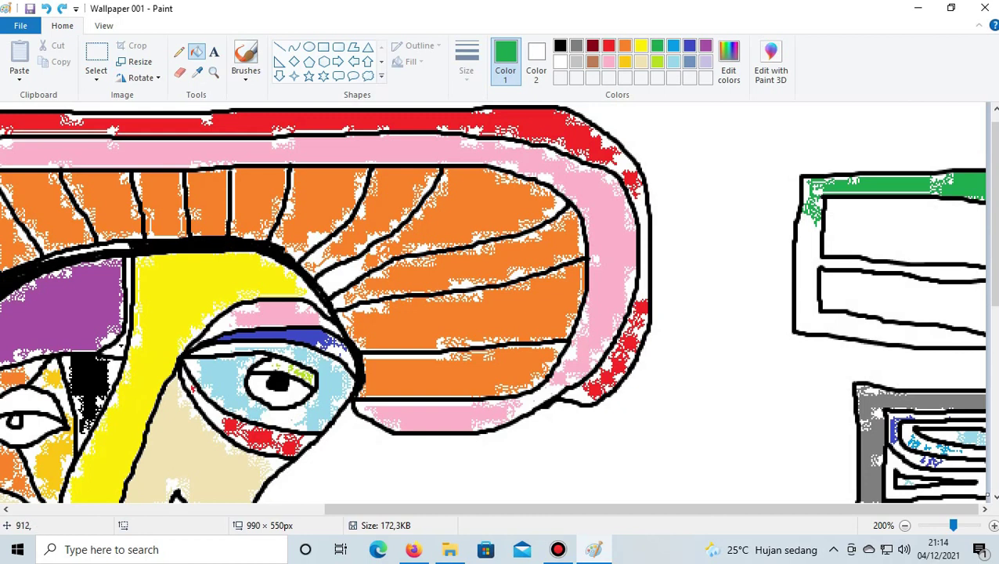
# Fill the two-panel box's side border, lower border and the strip between its panels with green
pyautogui.moveTo(857, 332); pyautogui.dragTo(907, 330)
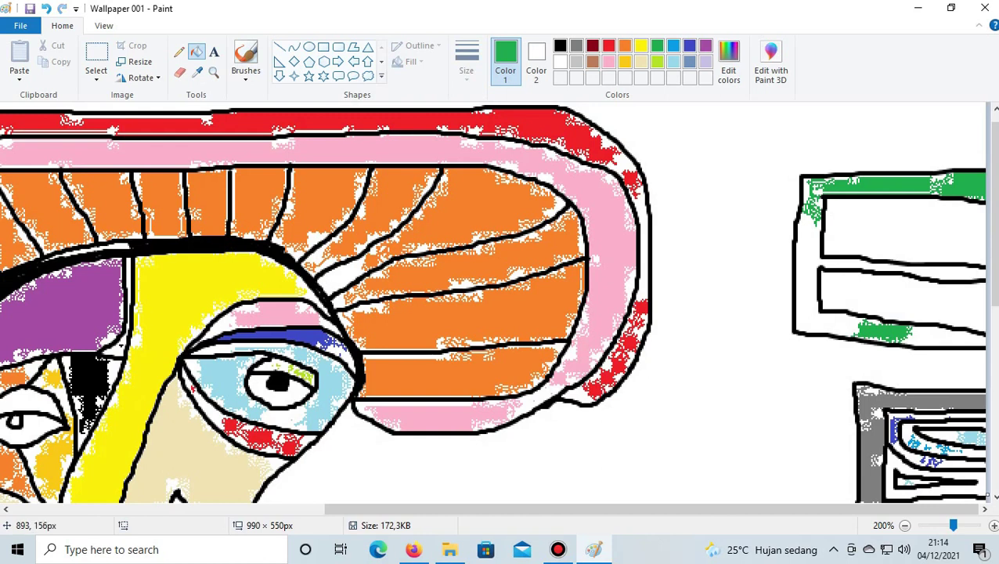
pyautogui.moveTo(811, 210); pyautogui.dragTo(860, 332)
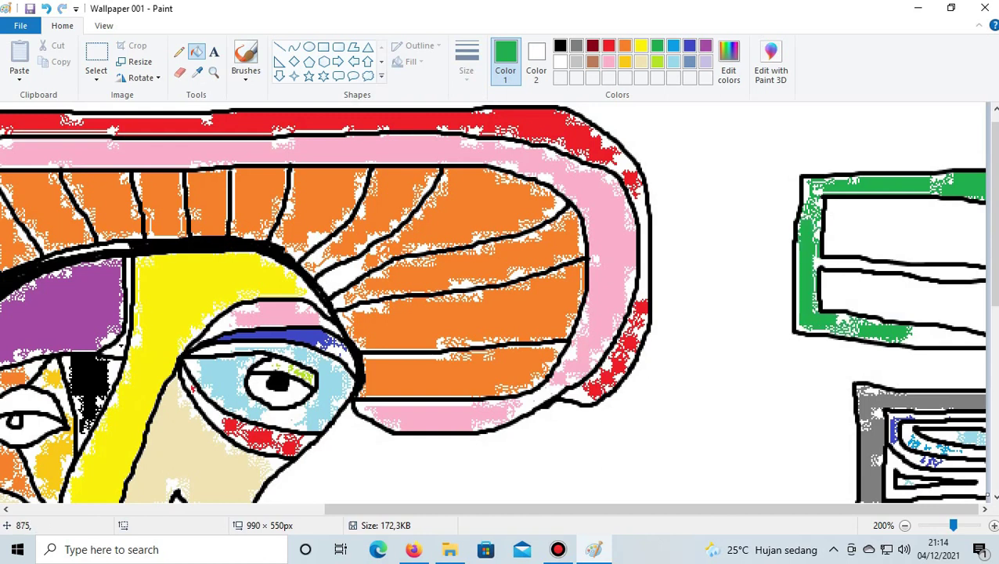
pyautogui.moveTo(980, 337); pyautogui.dragTo(901, 336)
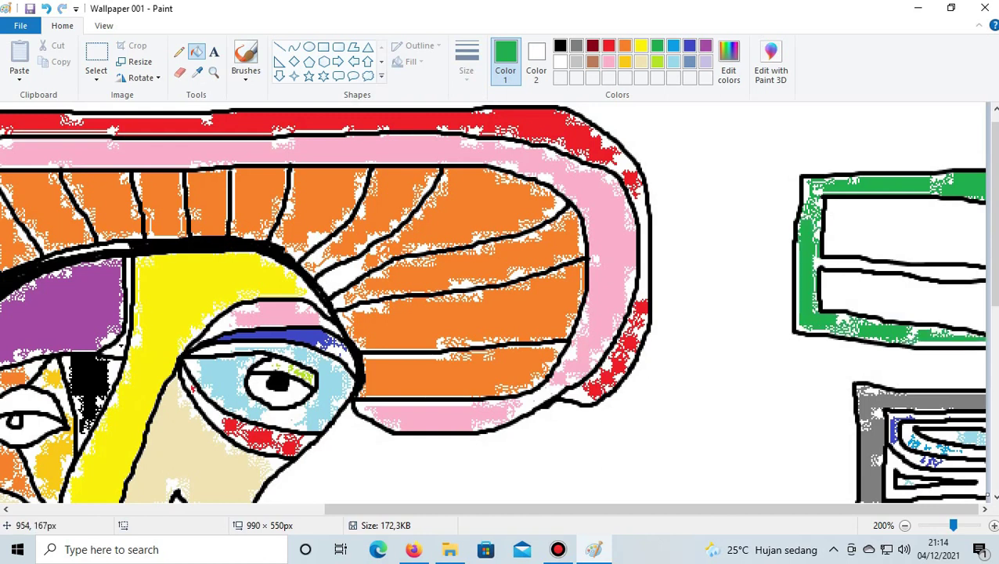
pyautogui.moveTo(814, 263); pyautogui.dragTo(860, 263)
pyautogui.moveTo(979, 273); pyautogui.dragTo(938, 273)
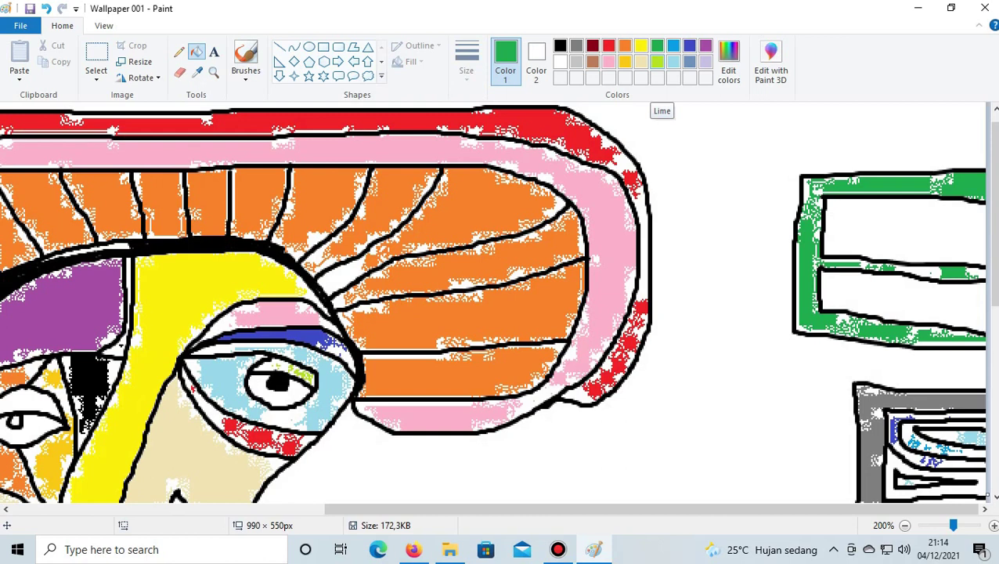
# Fill both inner panels of the green-bordered box with lime, undoing and repeating the lower panel's fill
pyautogui.click(656, 61)
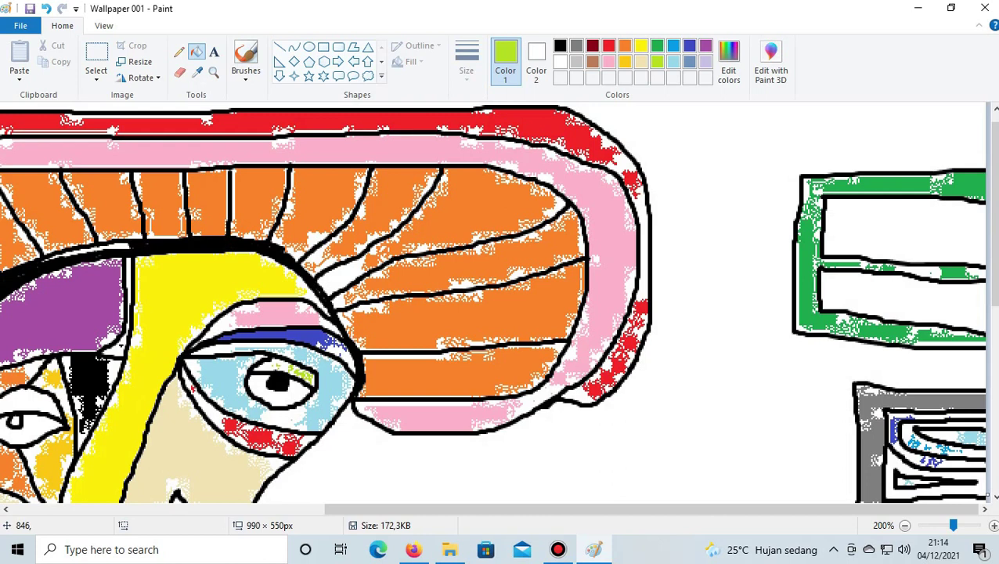
pyautogui.click(851, 242)
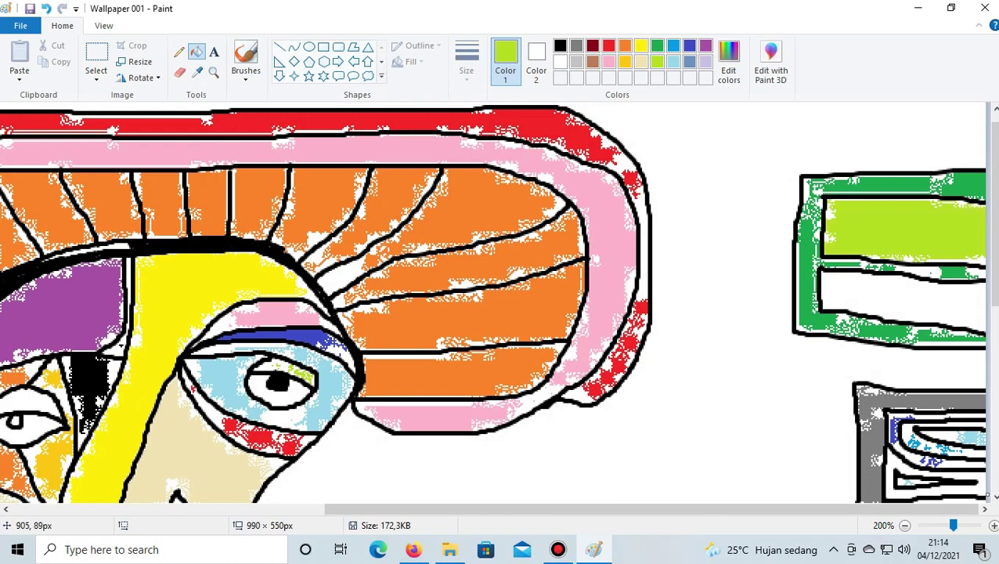
pyautogui.click(894, 319)
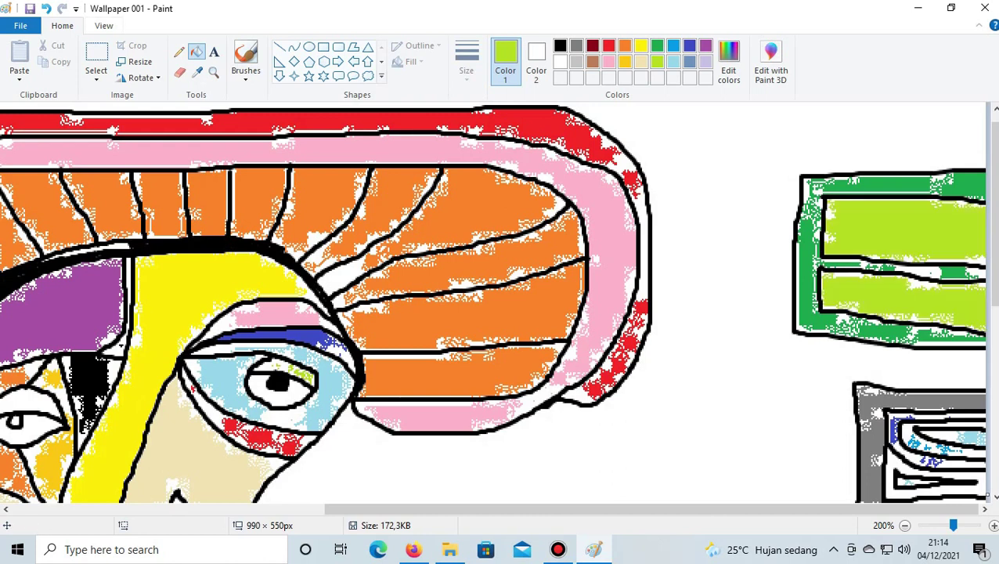
pyautogui.click(45, 8)
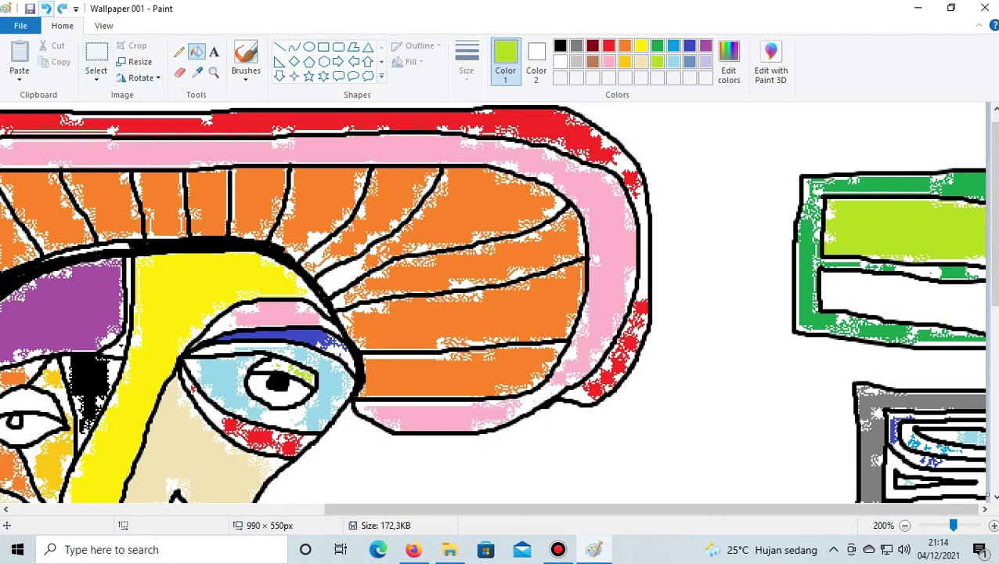
pyautogui.click(857, 313)
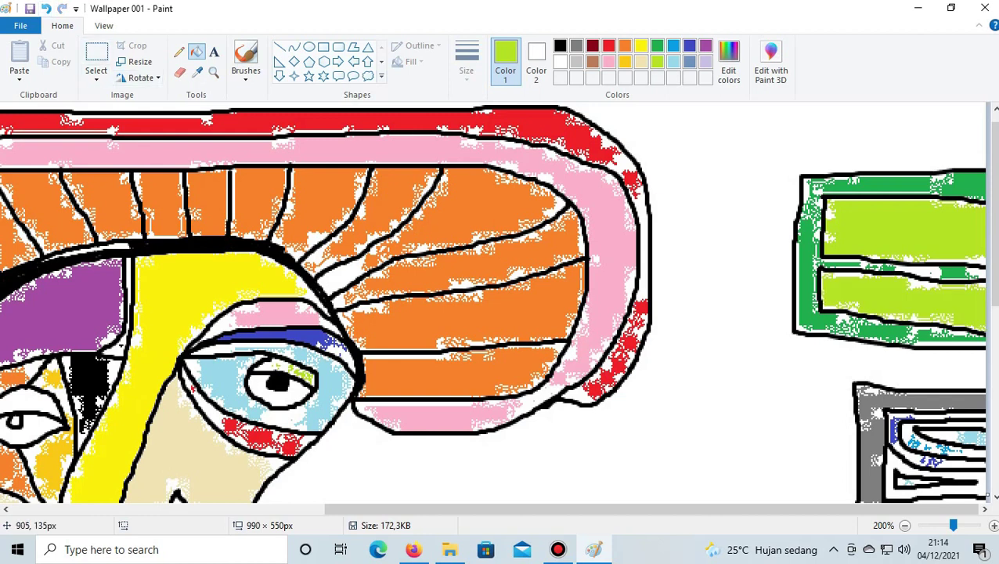
# Fill patches along the inner band of the long curved shape at the lower canvas edge with lime
pyautogui.scroll(-3, 493, 302)
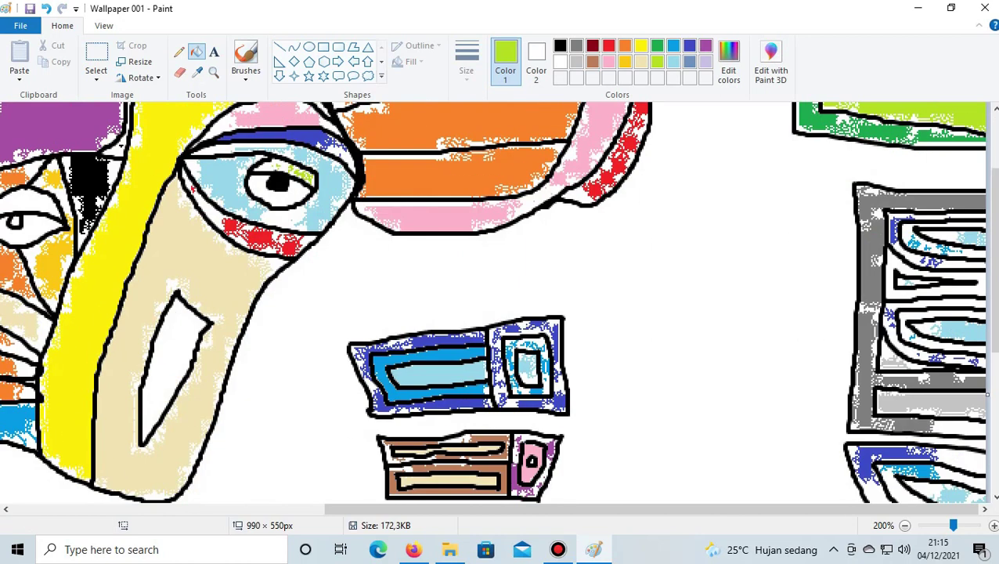
pyautogui.scroll(3, 493, 301)
pyautogui.scroll(-10, 493, 301)
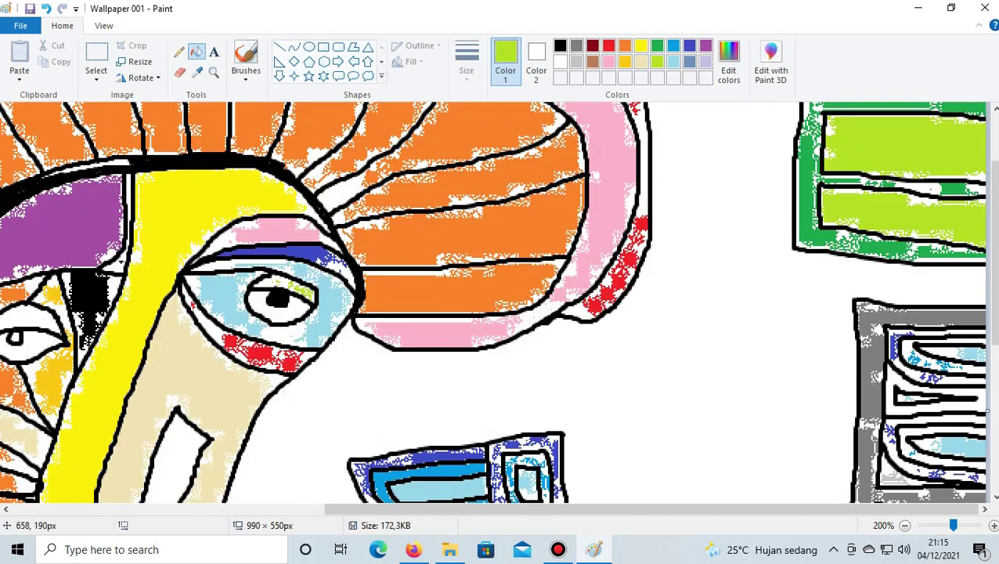
pyautogui.scroll(-1, 494, 302)
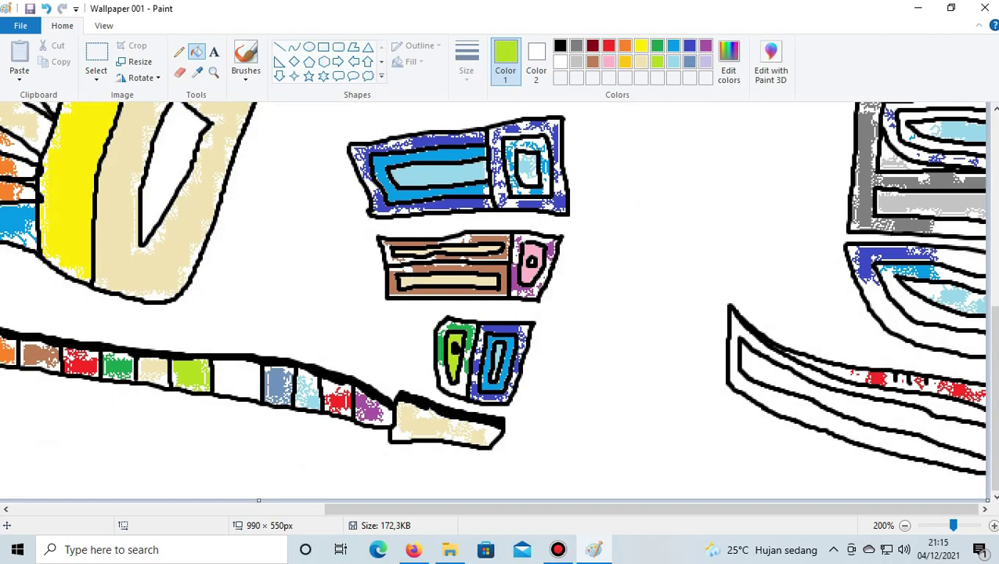
pyautogui.moveTo(753, 366); pyautogui.dragTo(783, 376)
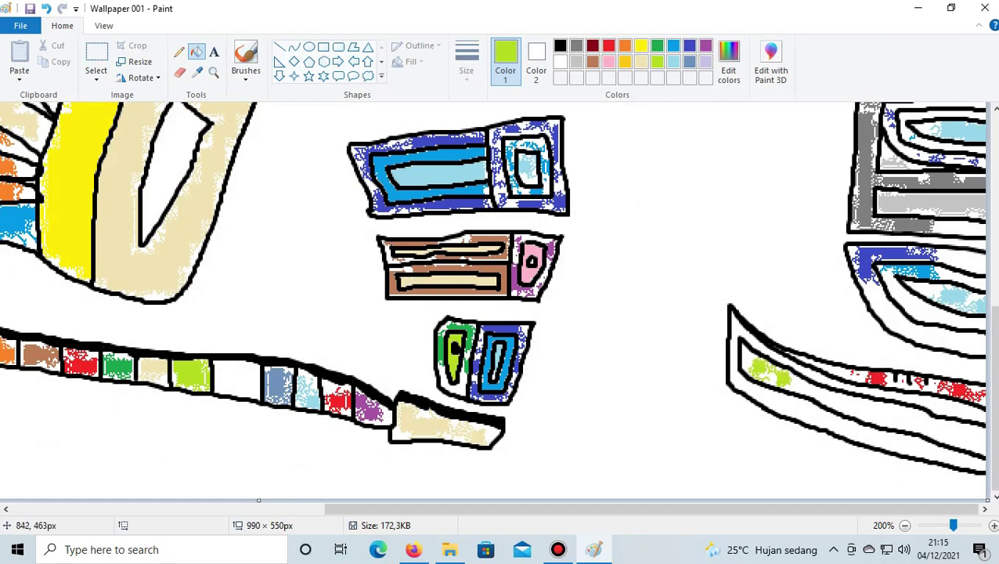
pyautogui.moveTo(909, 428); pyautogui.dragTo(858, 407)
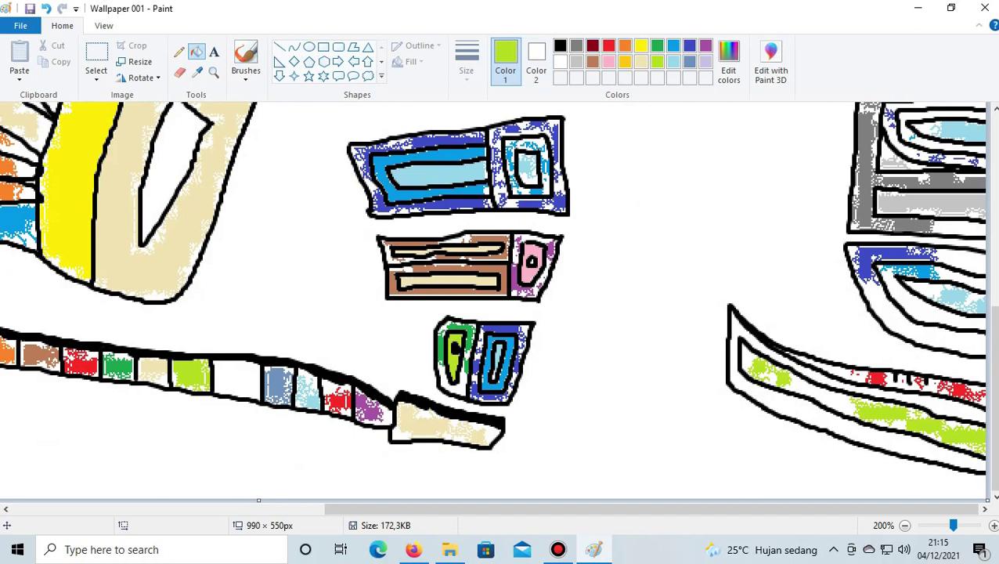
# Fill patches of the long curved shape's outer band with green and save the picture
pyautogui.click(657, 46)
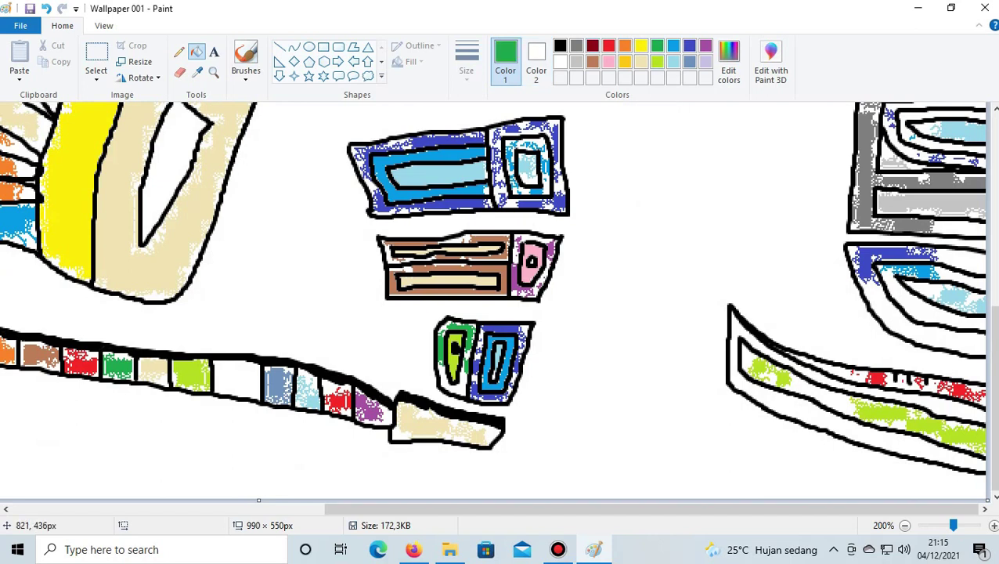
pyautogui.click(734, 328)
pyautogui.click(955, 411)
pyautogui.click(868, 434)
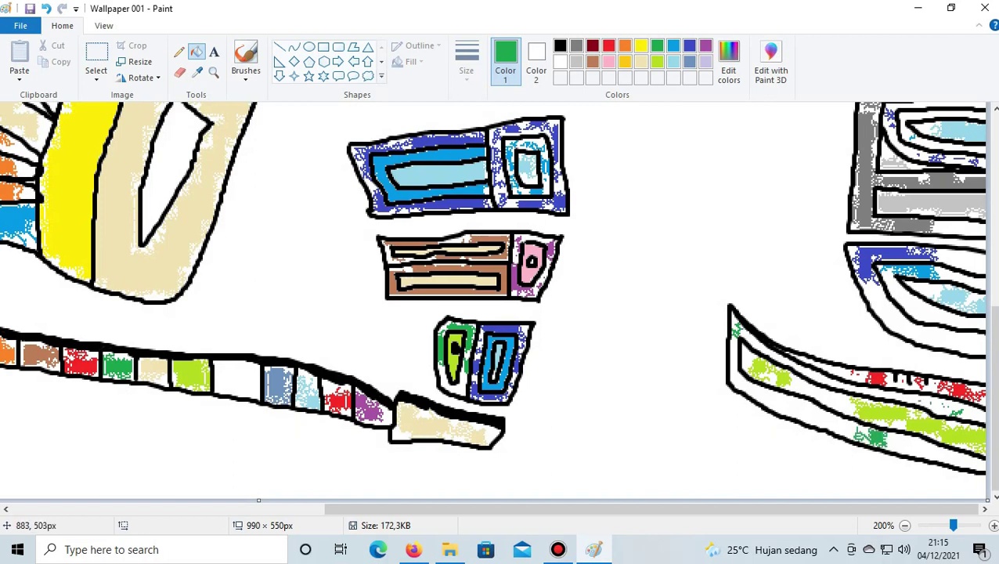
pyautogui.click(820, 411)
pyautogui.click(790, 406)
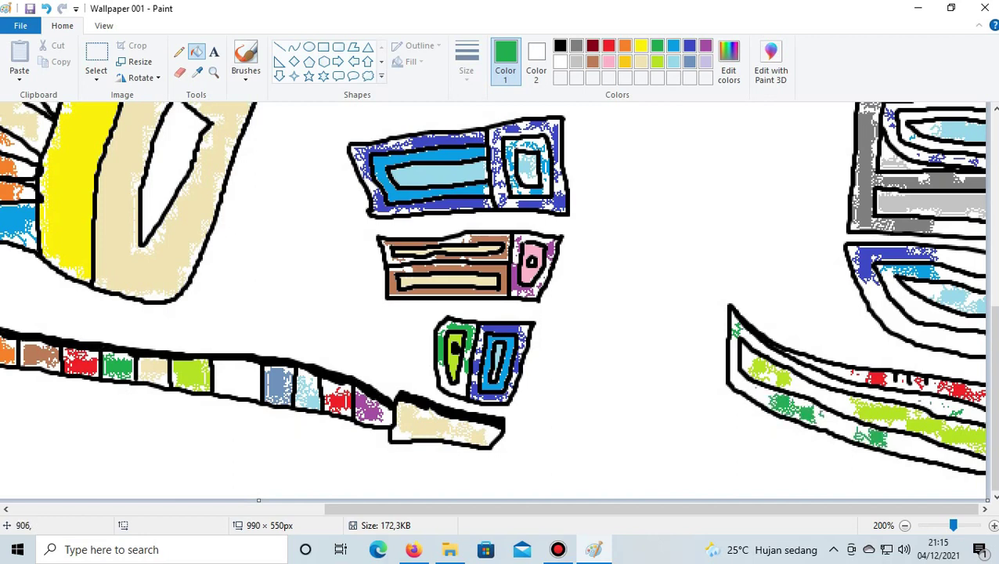
pyautogui.moveTo(893, 441); pyautogui.dragTo(943, 452)
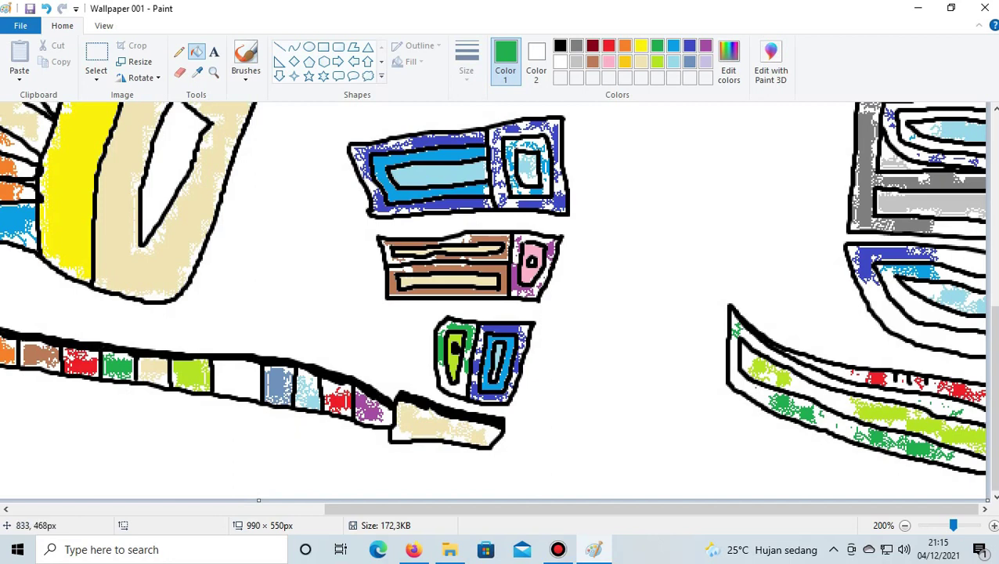
pyautogui.scroll(-2, 836, 430)
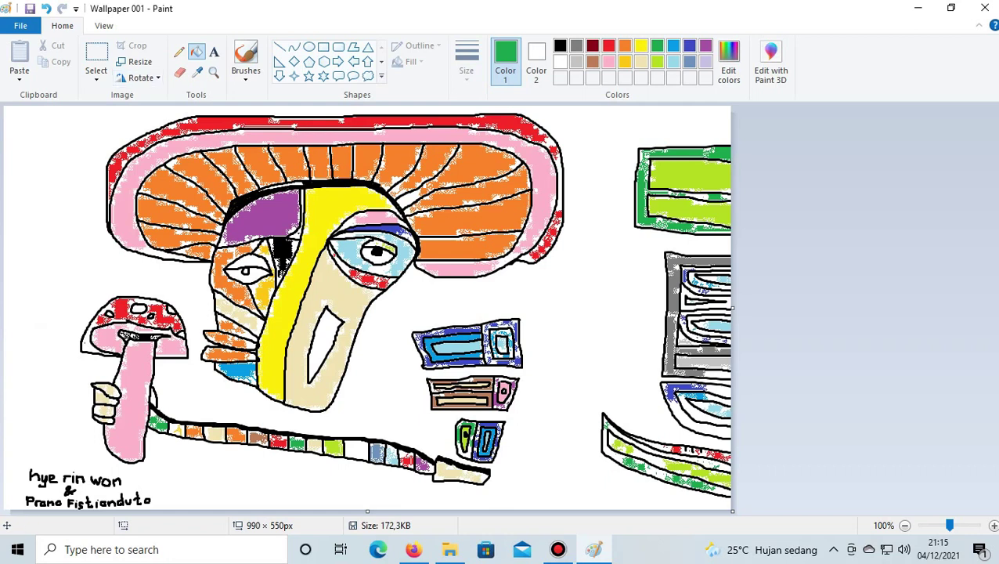
pyautogui.click(30, 7)
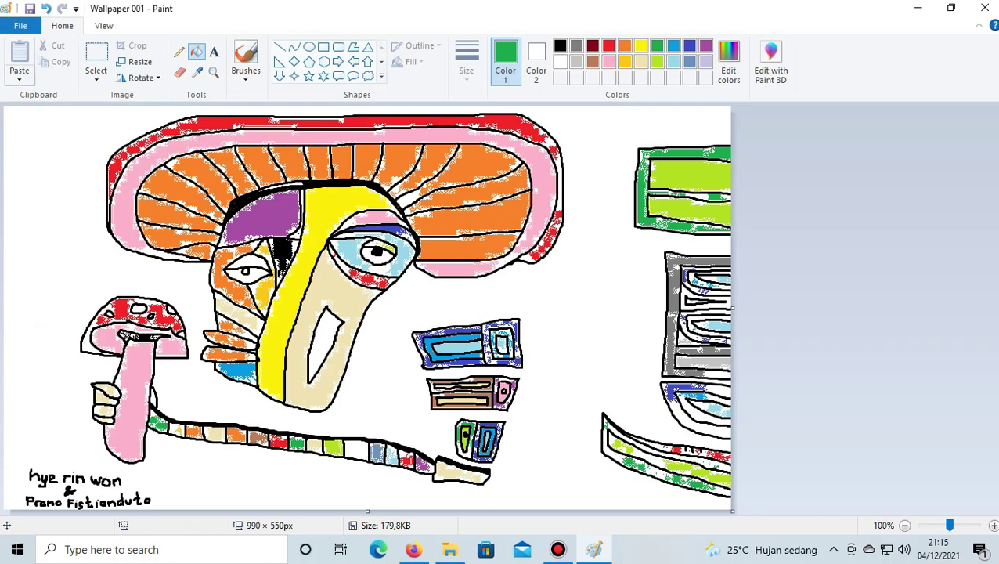